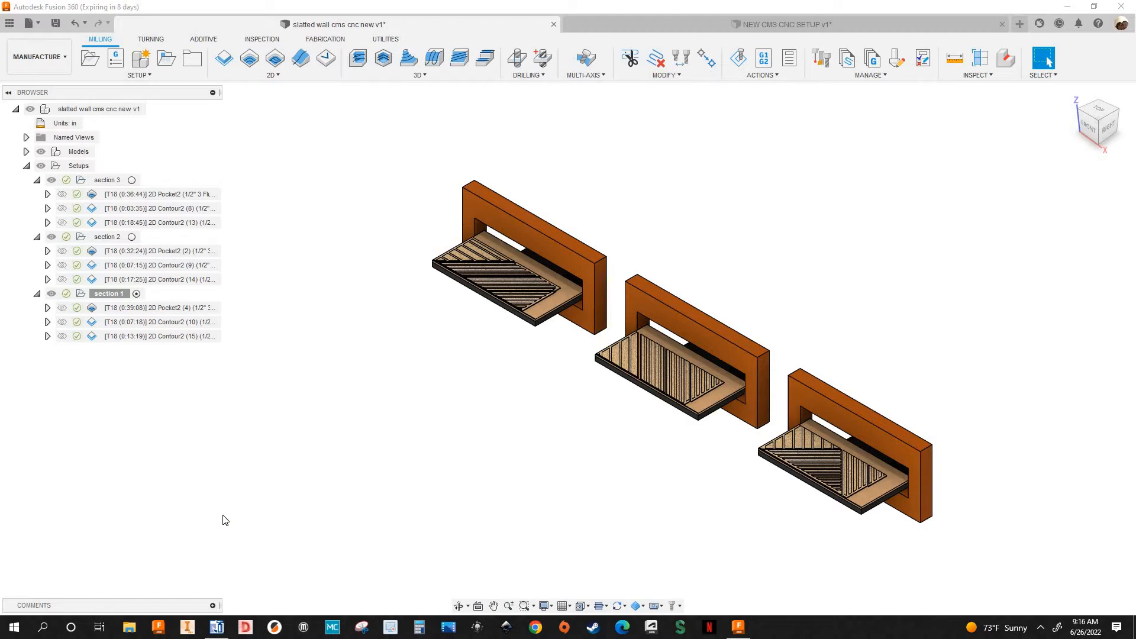
Step: Examine the three slatted panels lying on their machine tables in the slatted wall model
scroll(473, 340, up, 2)
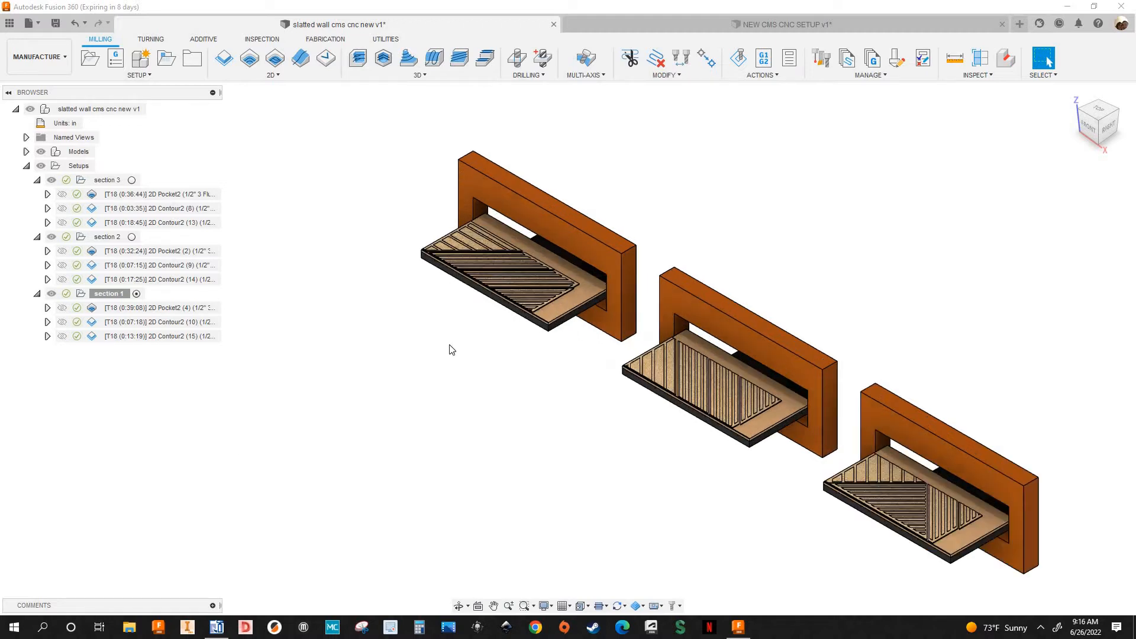
scroll(450, 349, up, 6)
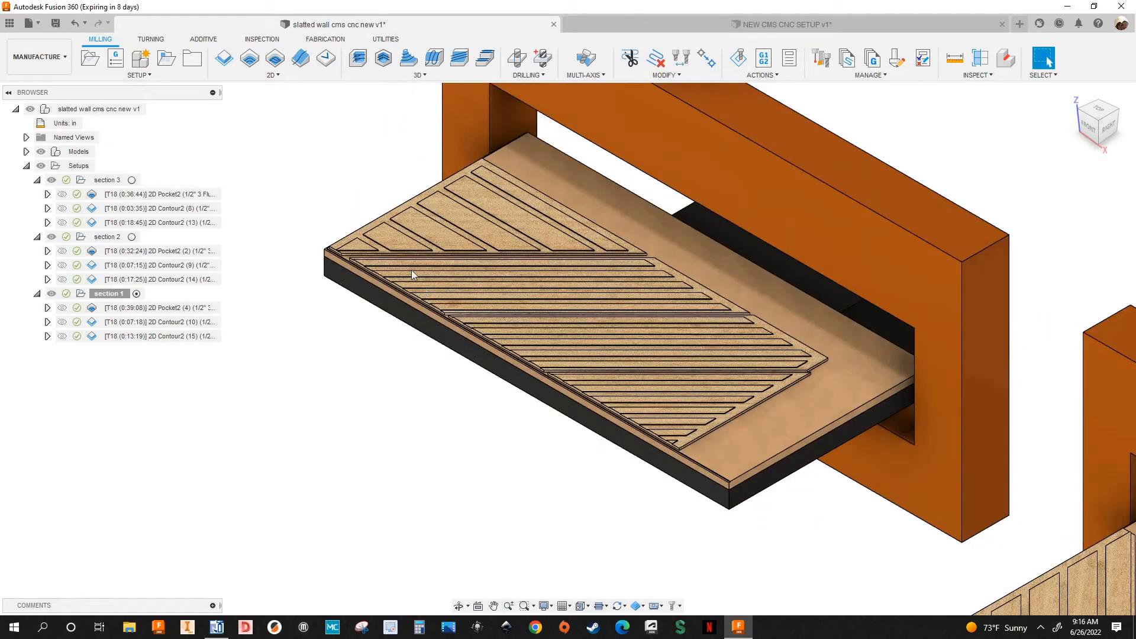
scroll(676, 371, down, 8)
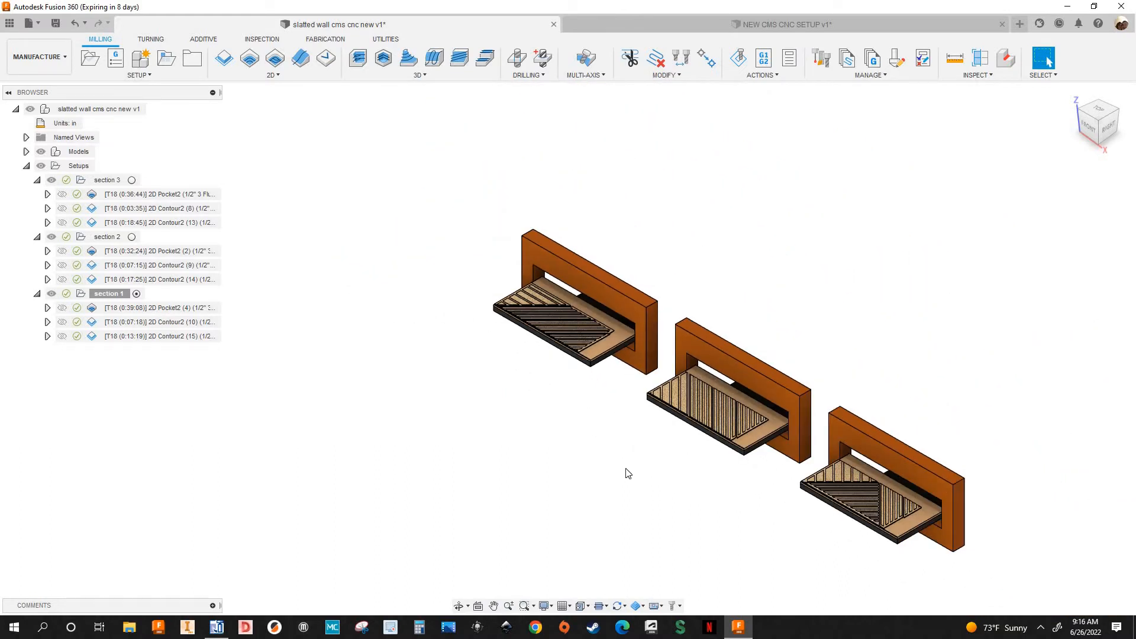
scroll(586, 397, up, 3)
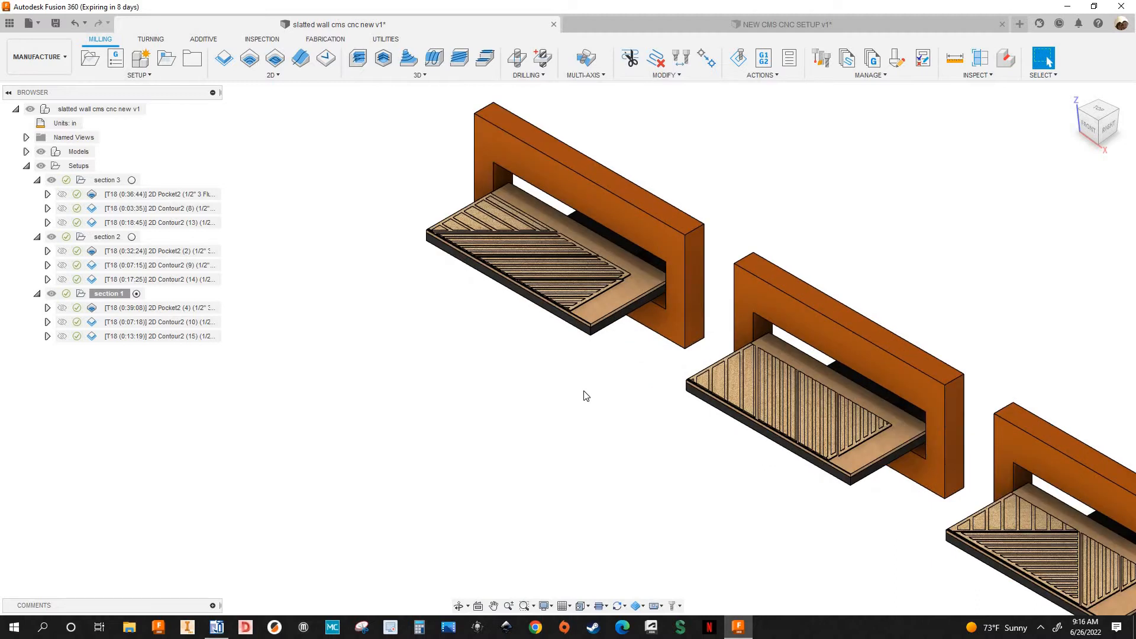
scroll(584, 395, up, 1)
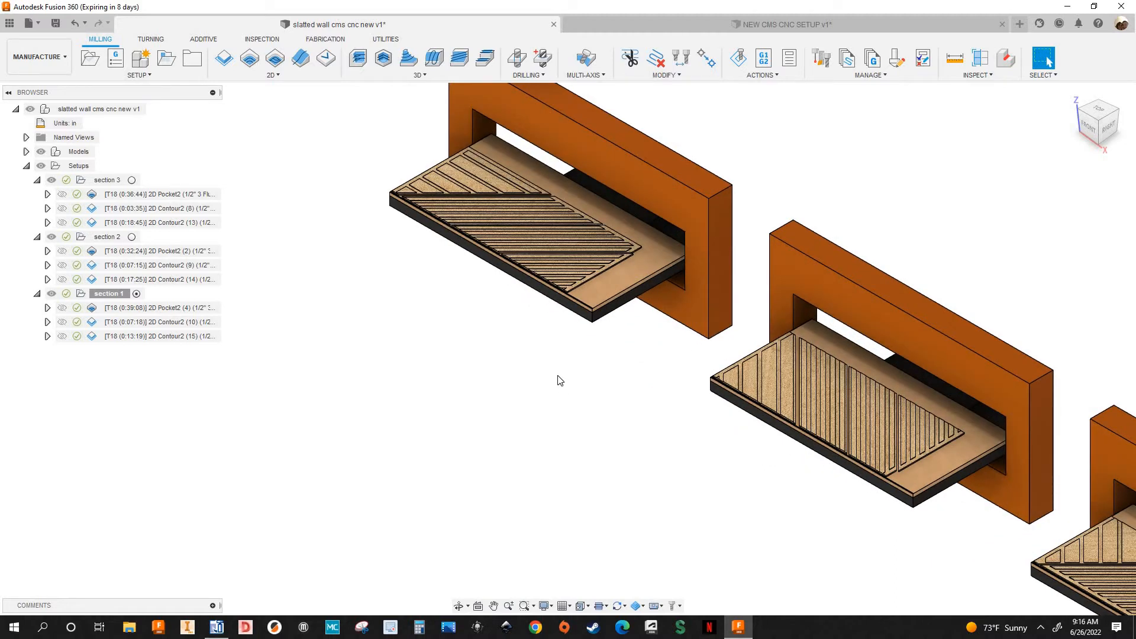
scroll(558, 381, down, 4)
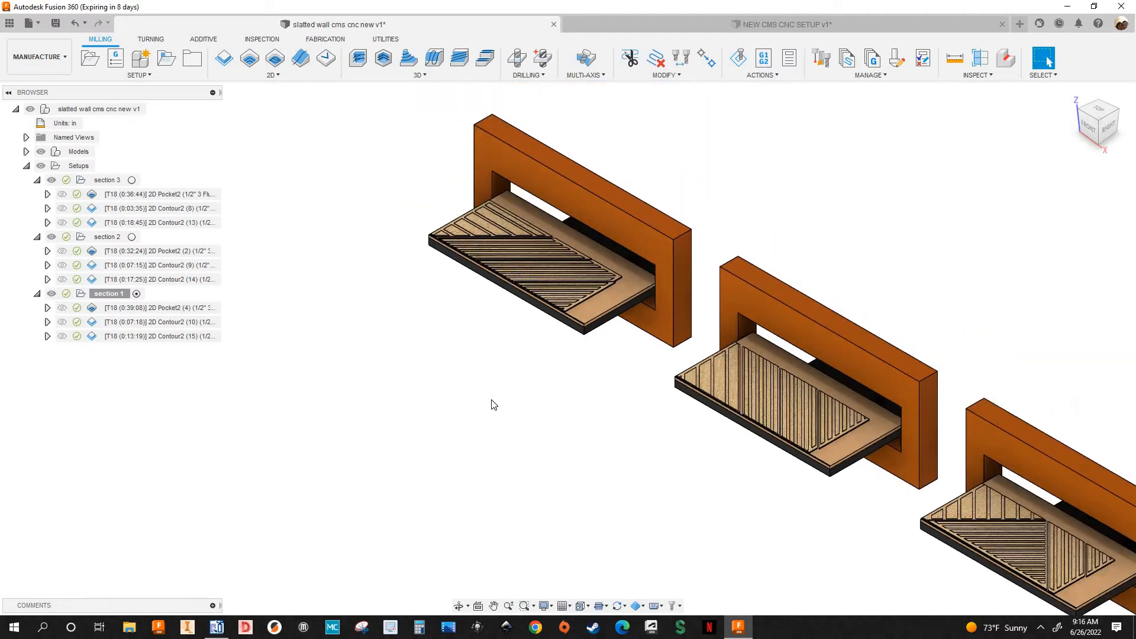
middle_drag(493, 405, 439, 382)
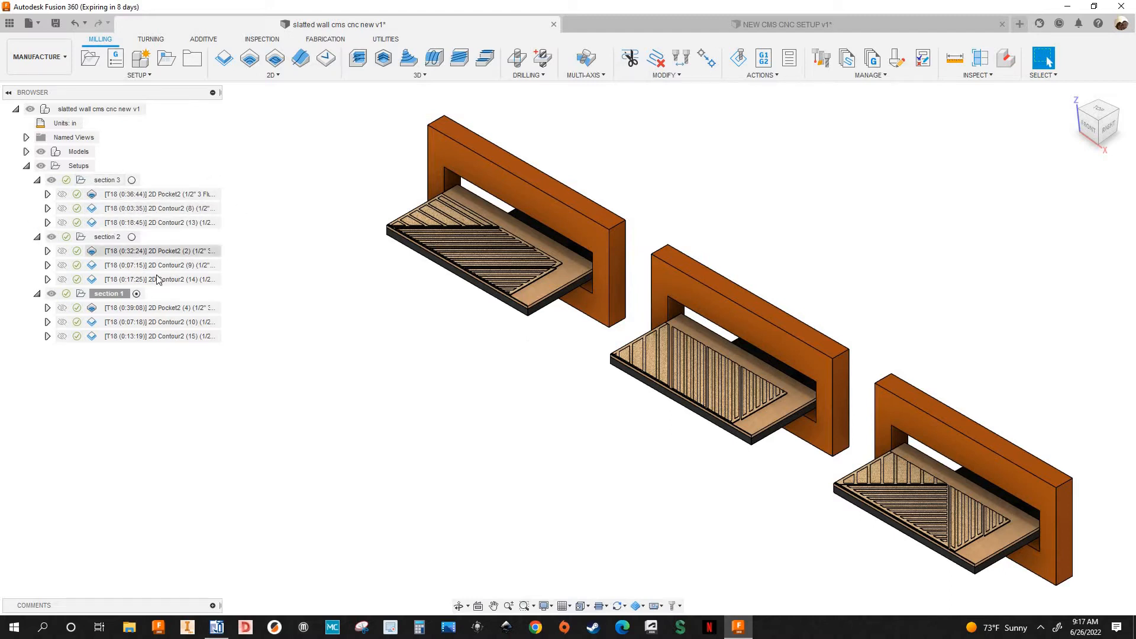
Step: Inspect the section 3, section 2 and section 1 setups and their origins on the three machine tables
click(118, 181)
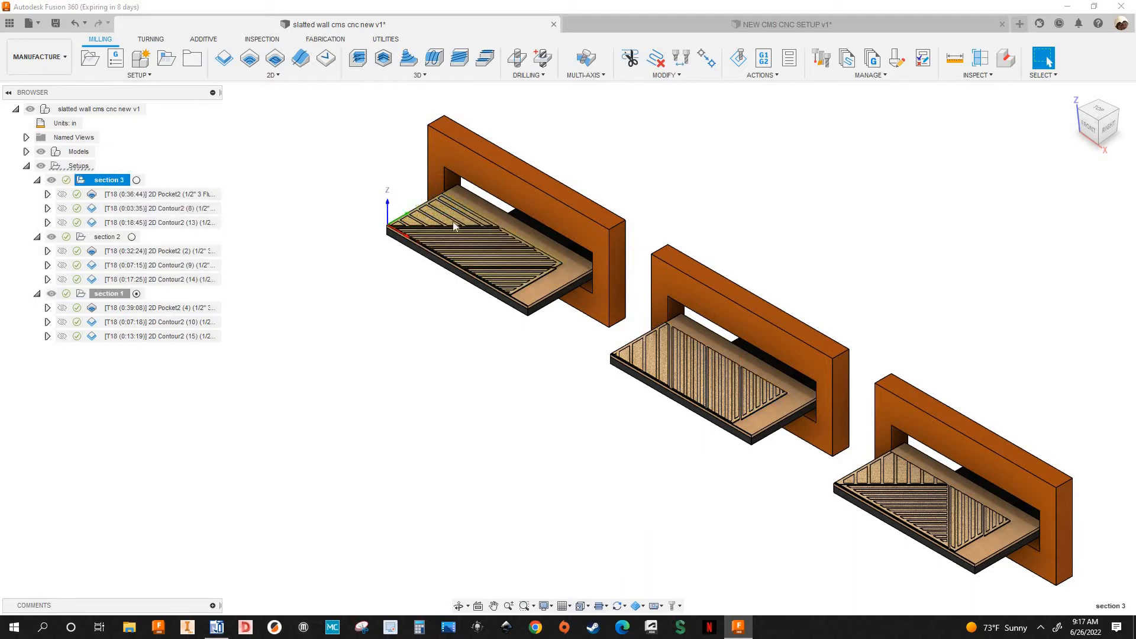
scroll(336, 236, up, 4)
scroll(338, 278, up, 4)
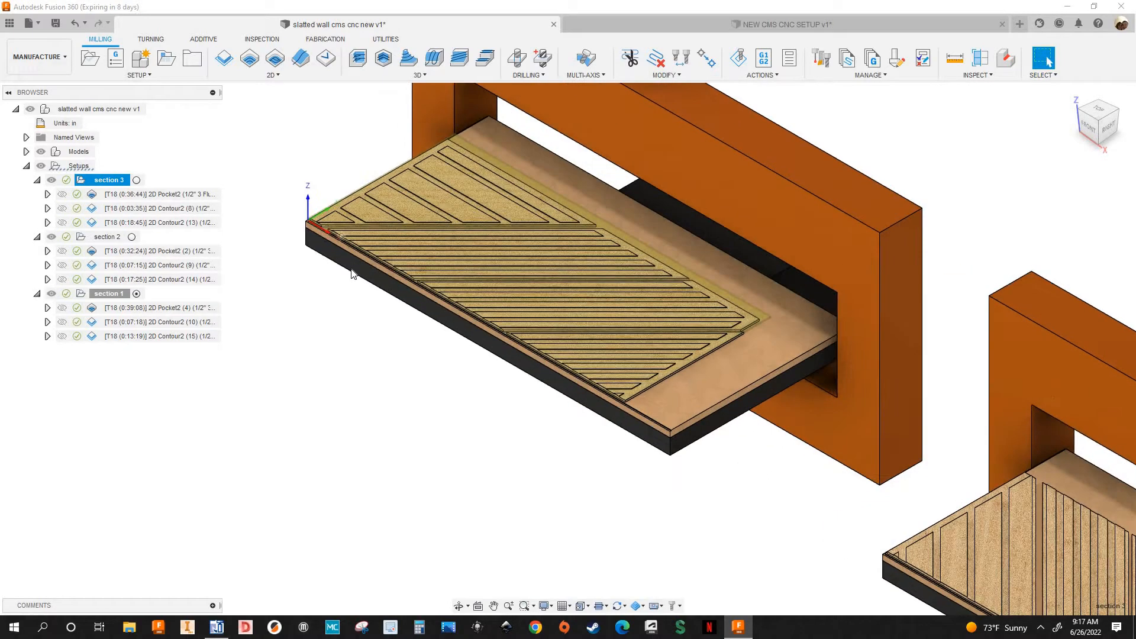
scroll(290, 278, down, 6)
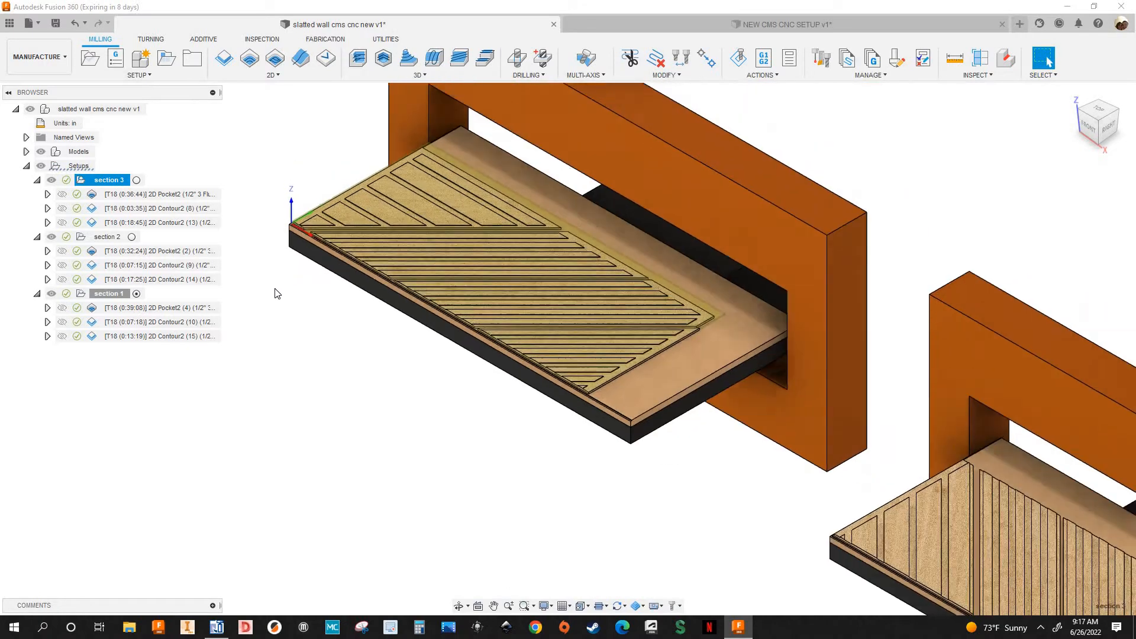
click(109, 239)
middle_drag(687, 493, 426, 406)
click(109, 294)
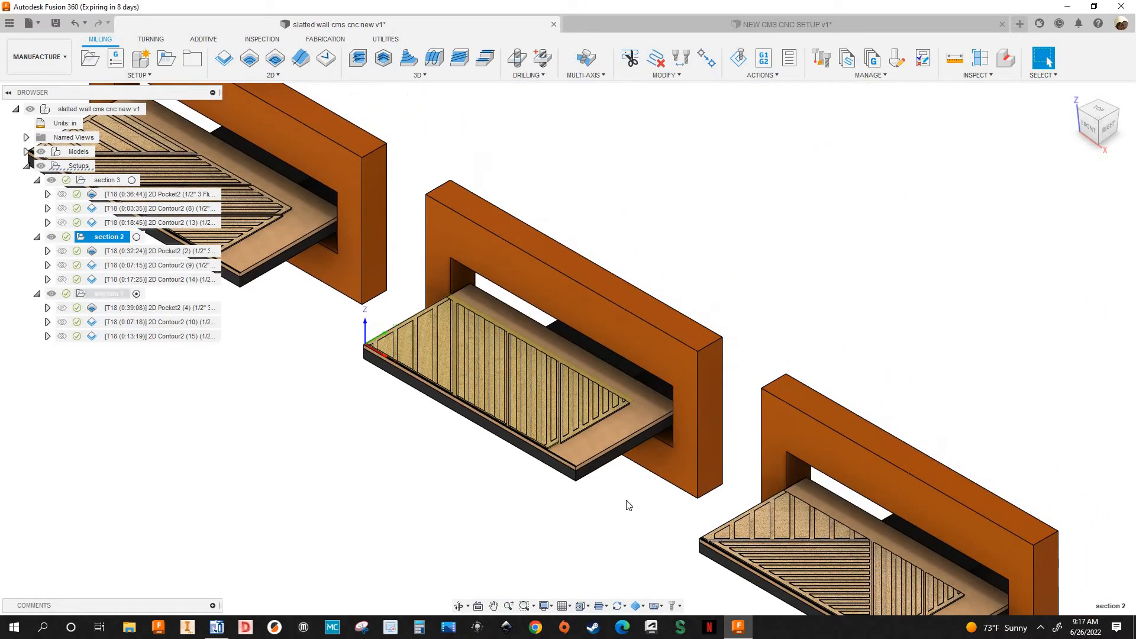
middle_drag(601, 517, 635, 456)
scroll(636, 455, up, 4)
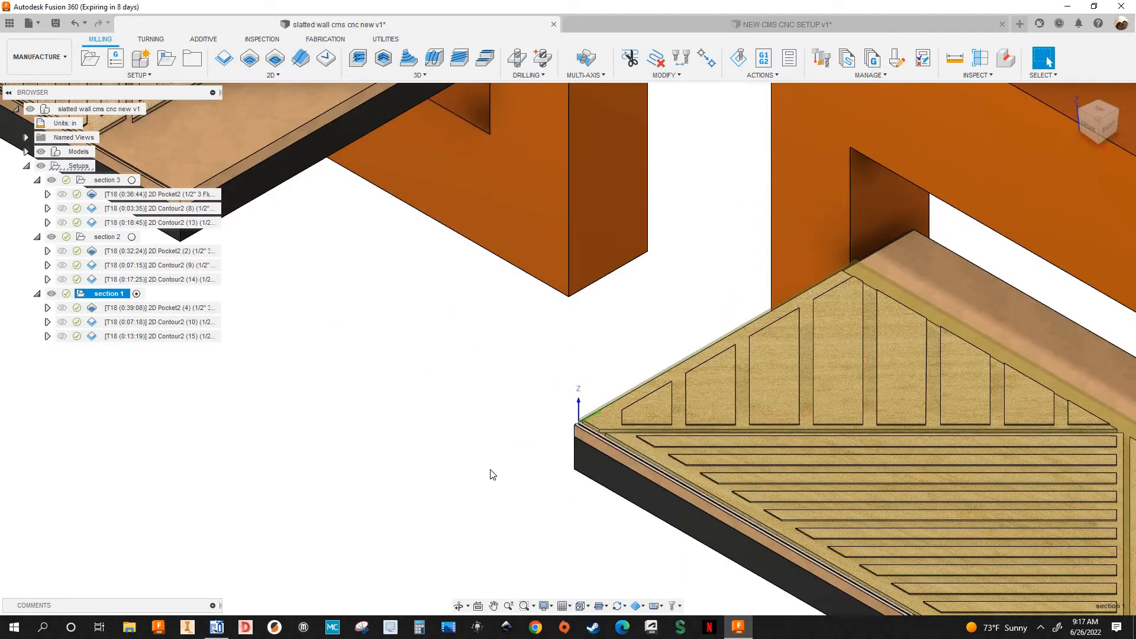
scroll(447, 481, down, 2)
scroll(441, 481, down, 6)
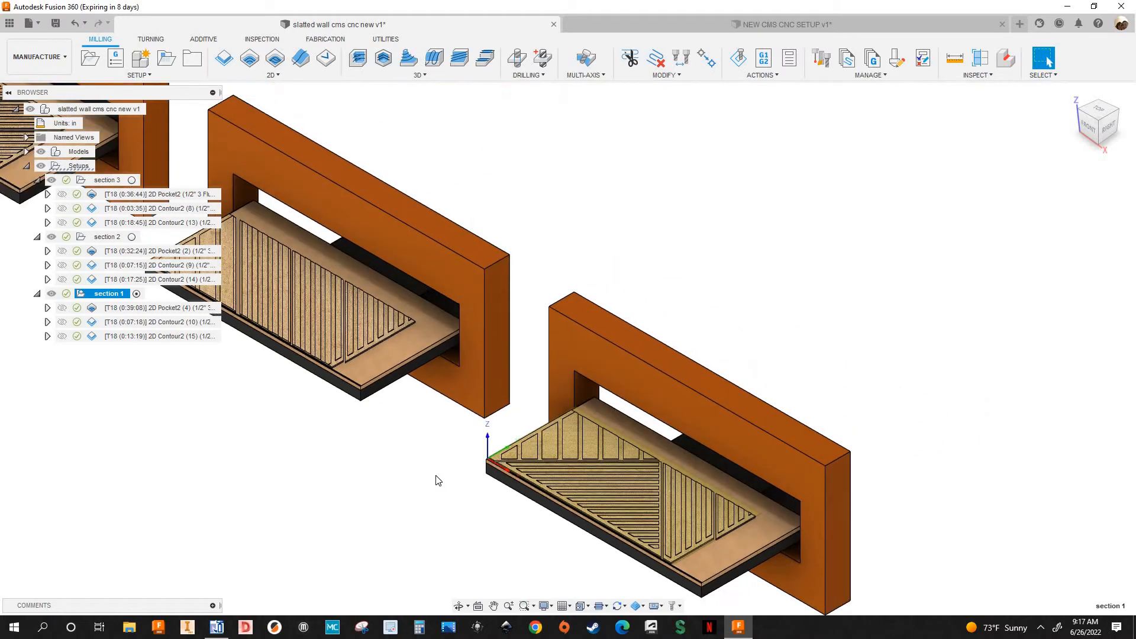
click(439, 480)
scroll(439, 481, down, 2)
middle_drag(269, 409, 520, 481)
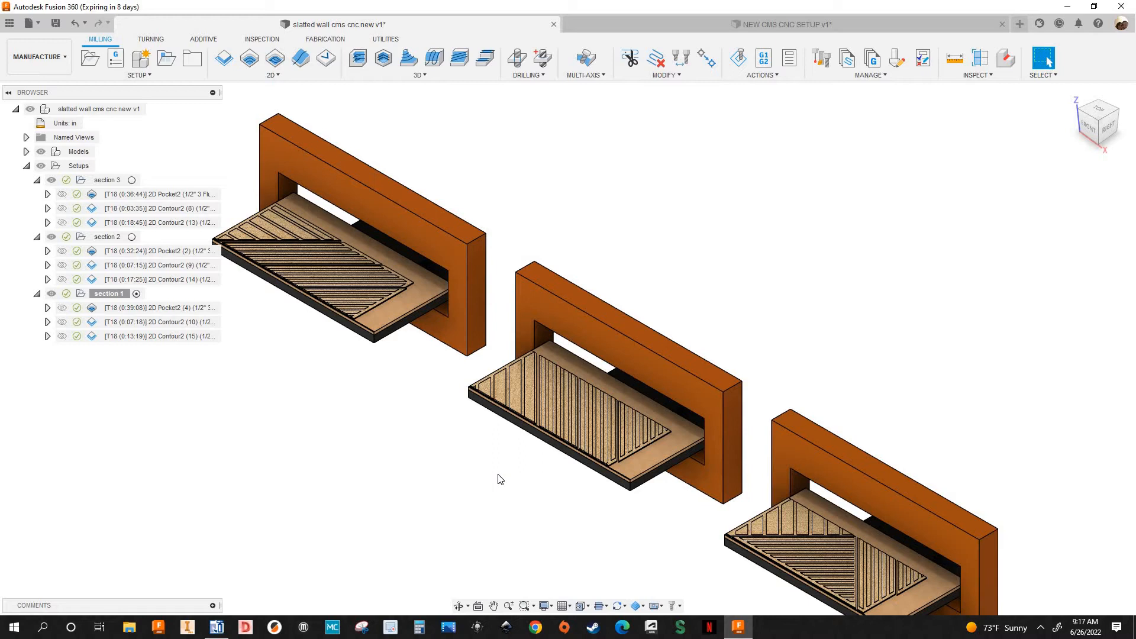
Step: Switch to the NEW CMS CNC SETUP document and copy the machine table component
click(772, 26)
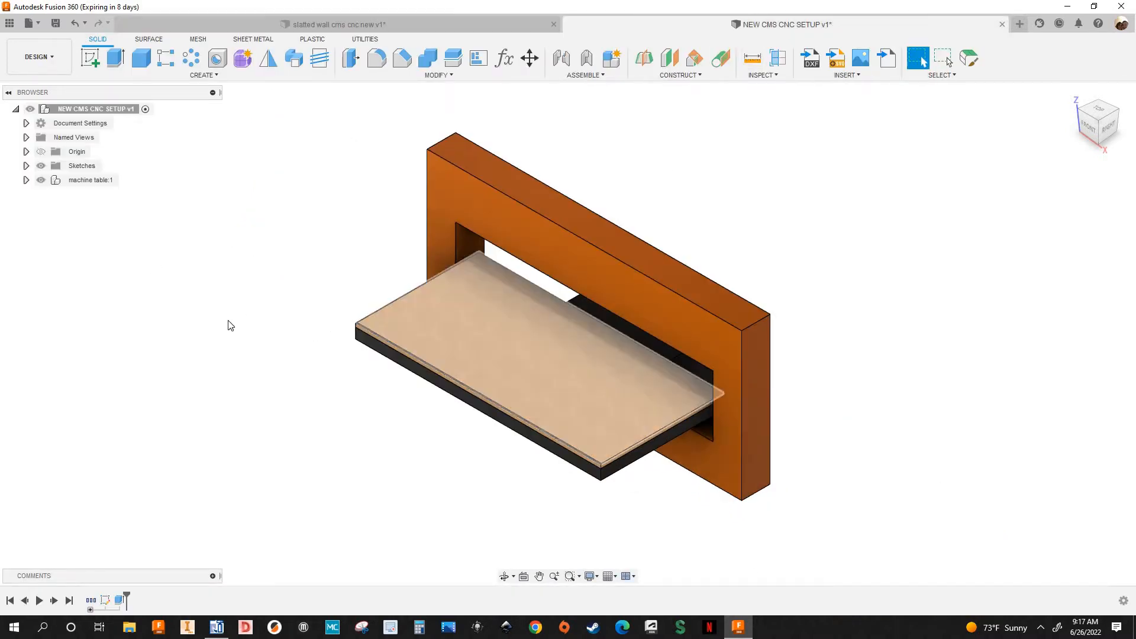
scroll(260, 322, up, 2)
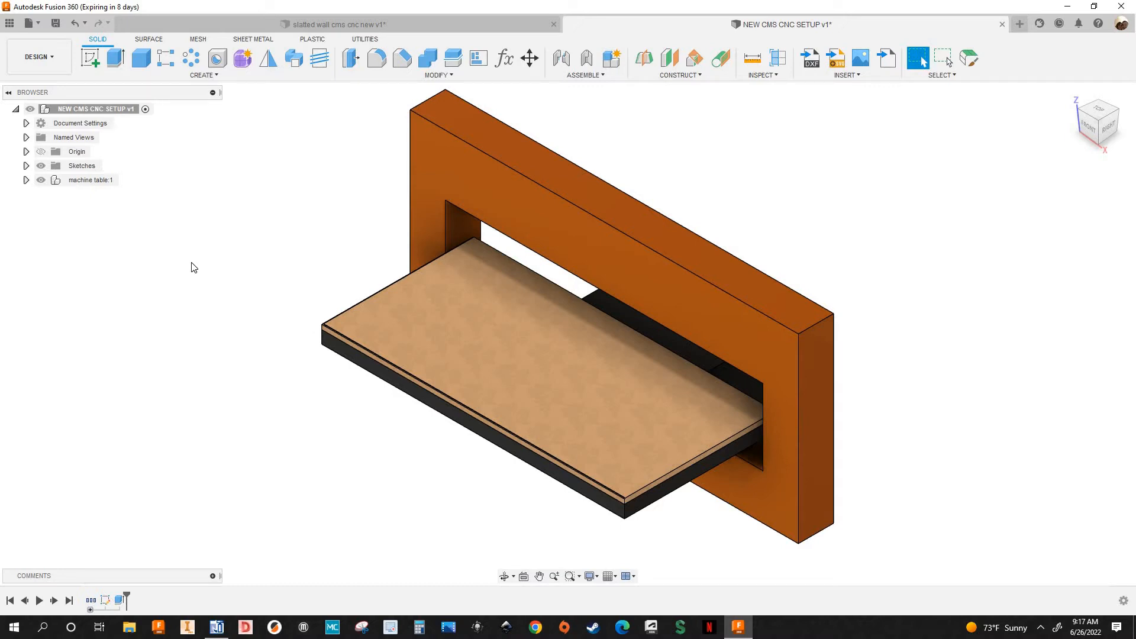
click(90, 186)
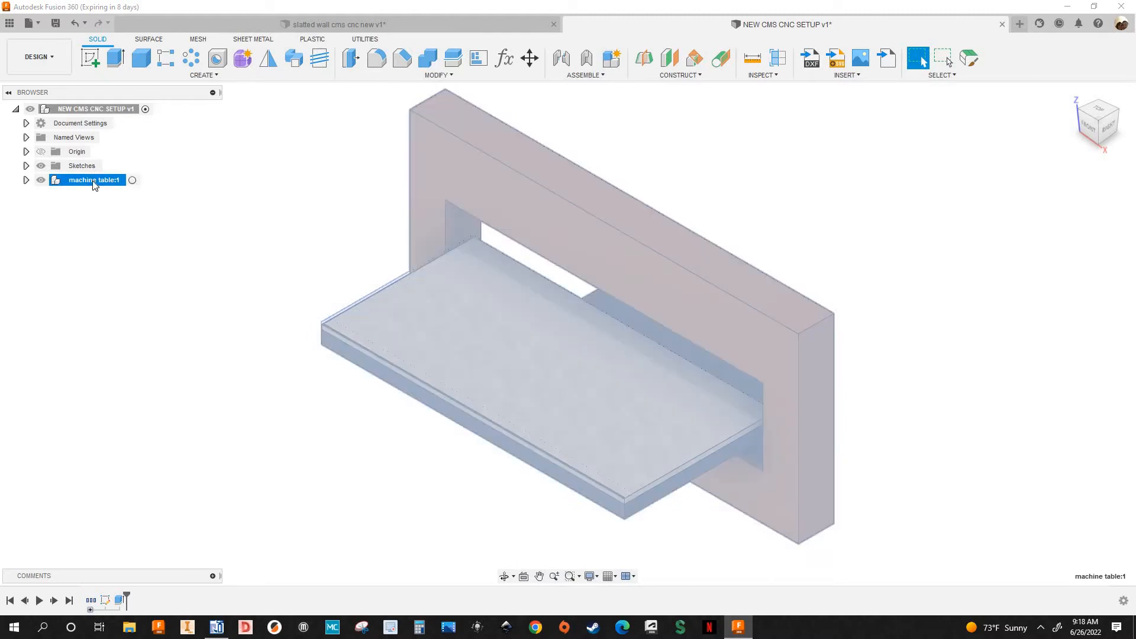
right_click(94, 186)
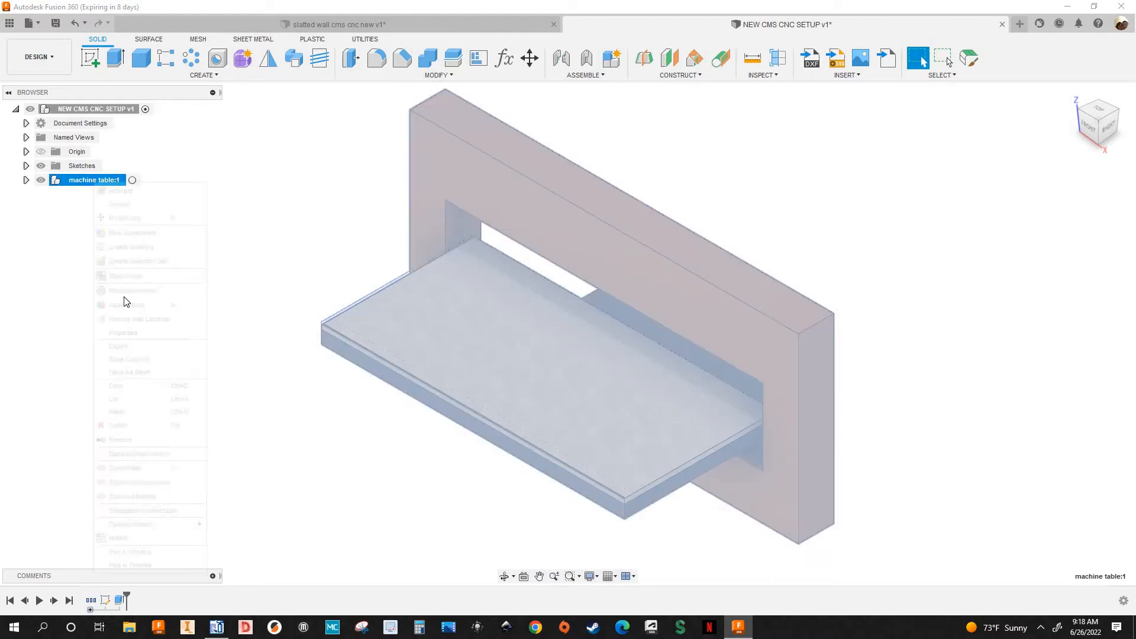
click(125, 385)
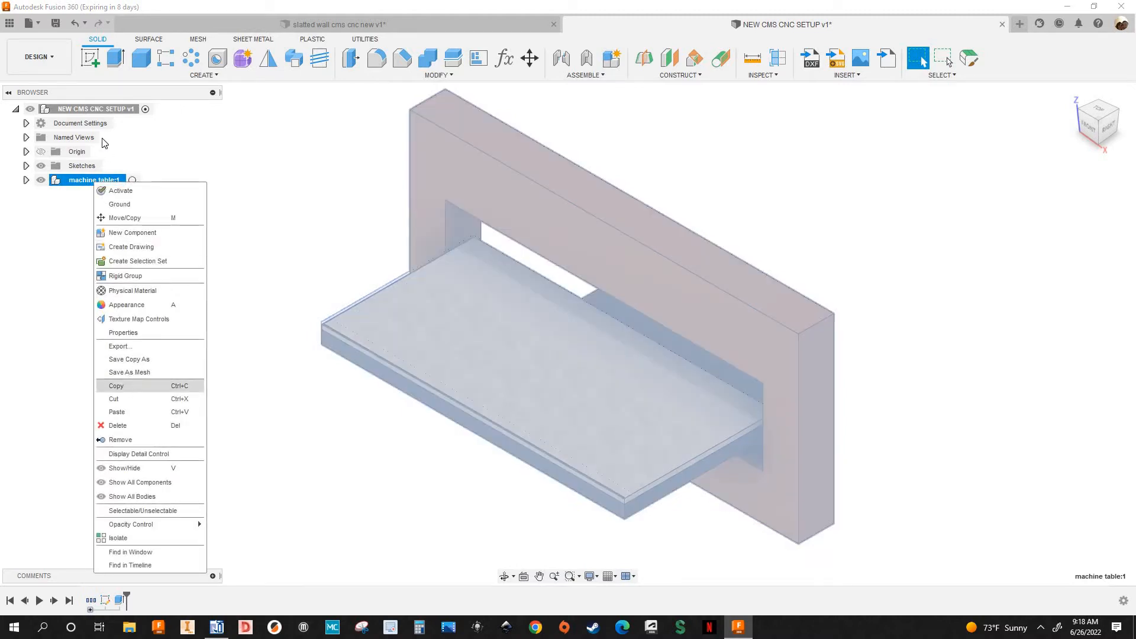
Step: Paste the machine table into the root assembly as a new component, offset 200 in along X with its position captured
click(88, 108)
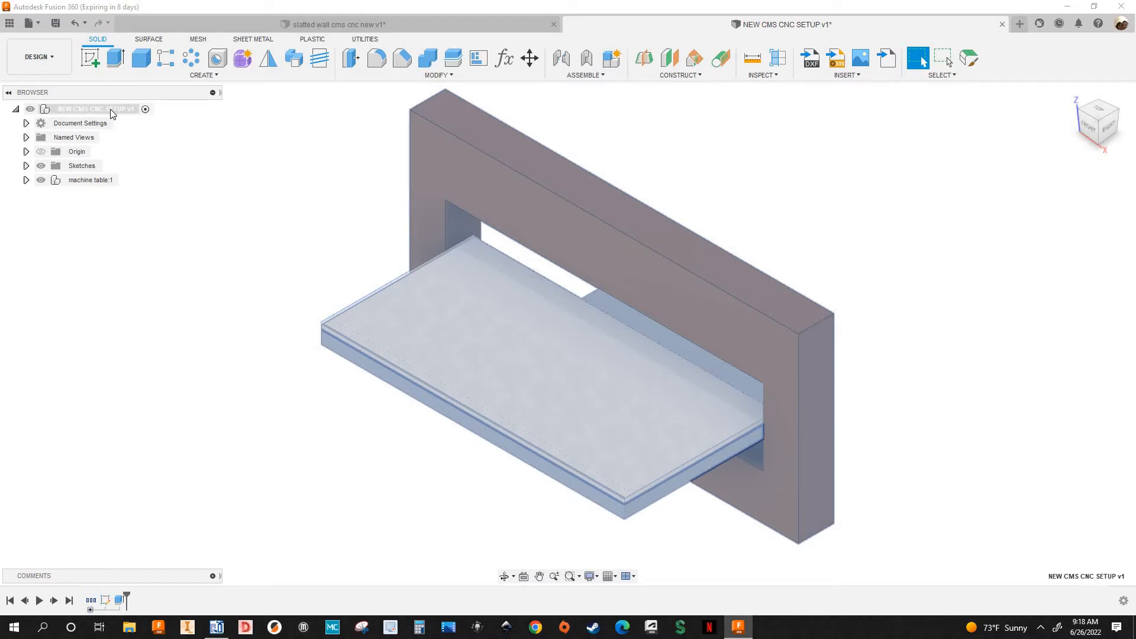
right_click(111, 113)
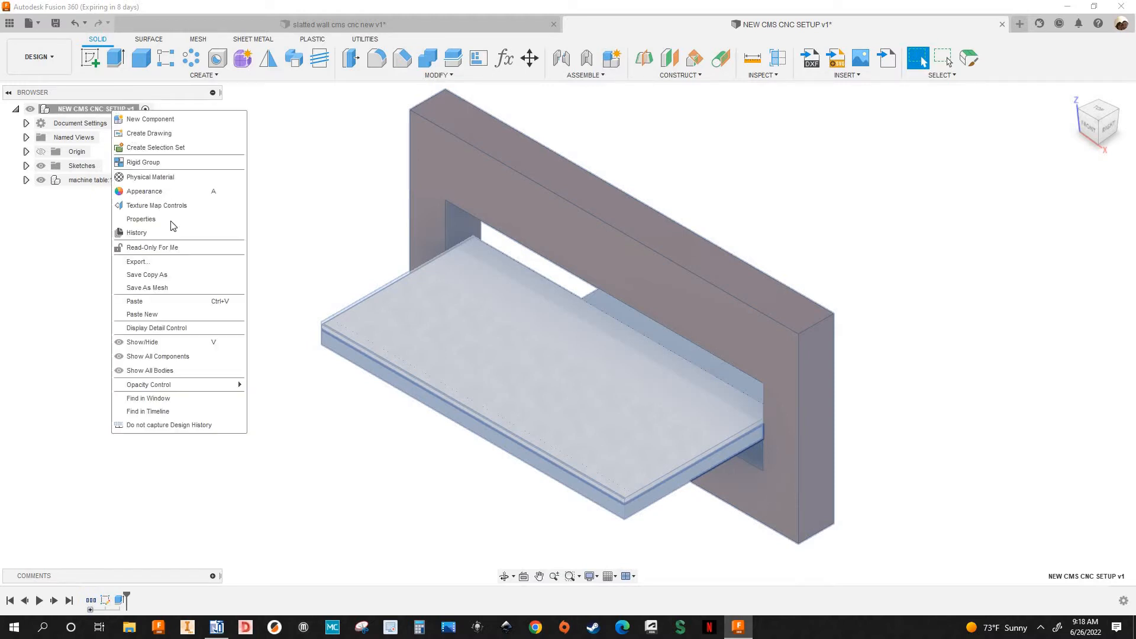
click(150, 315)
scroll(315, 354, down, 3)
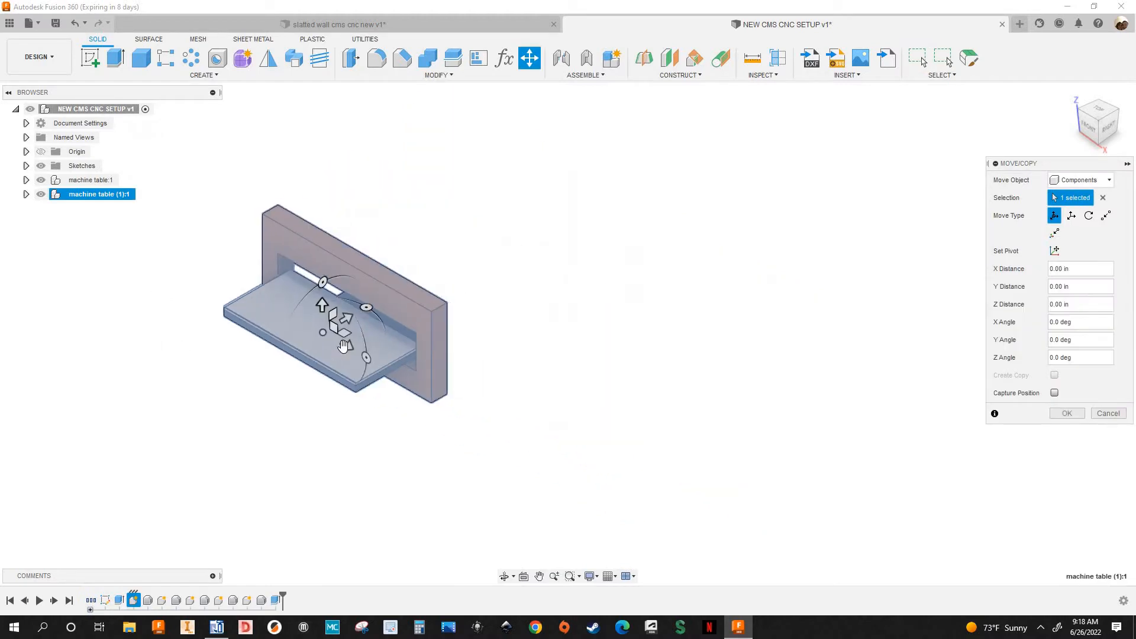
drag(345, 344, 597, 513)
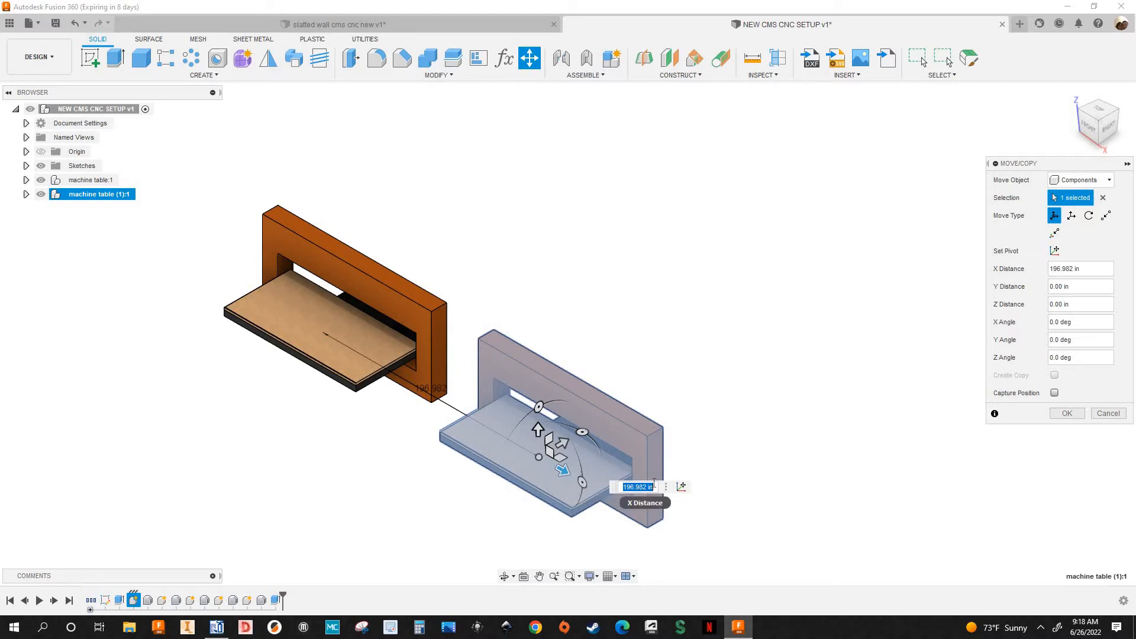
text(200)
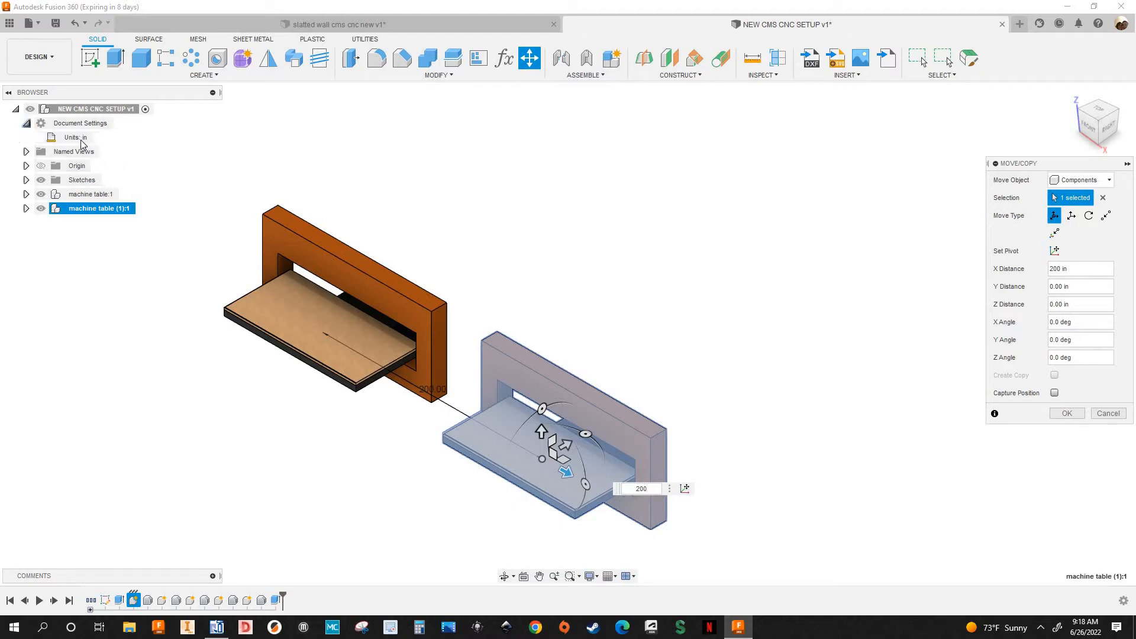
click(26, 124)
click(26, 124)
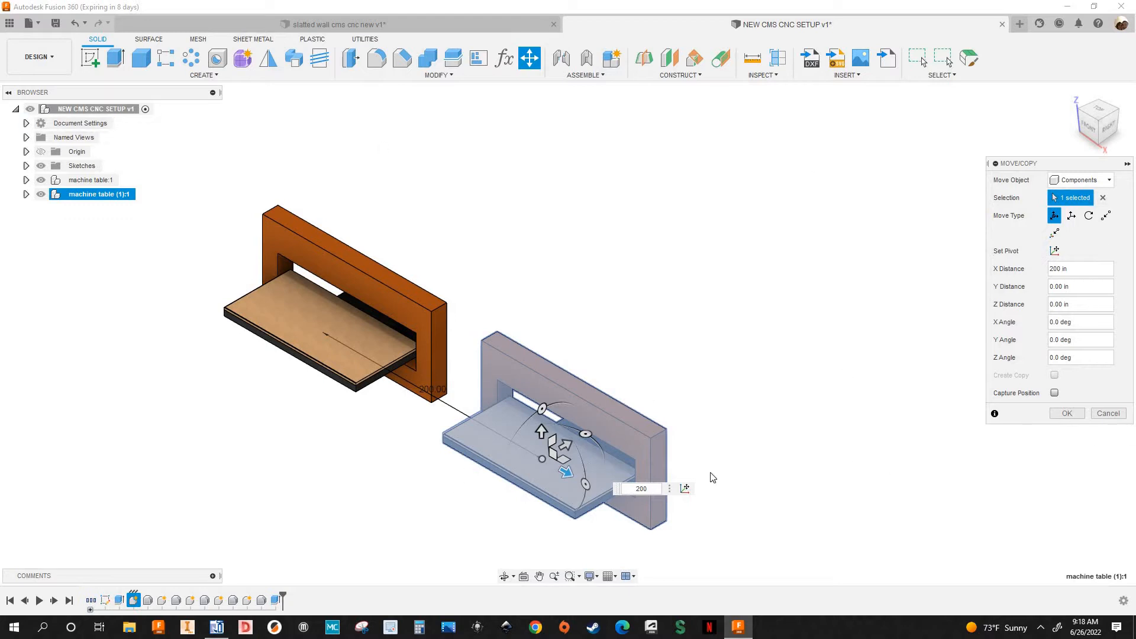
click(1055, 393)
key(Return)
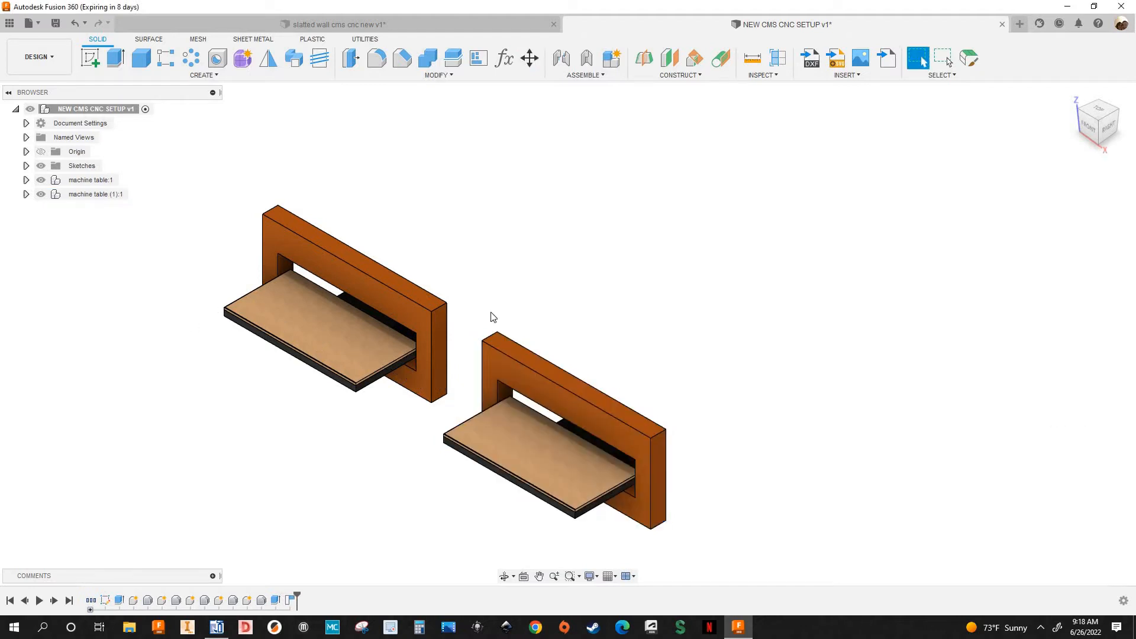
Step: Paste another new machine table component, offset 400 in along X from the original, with its position captured
middle_drag(725, 346, 702, 305)
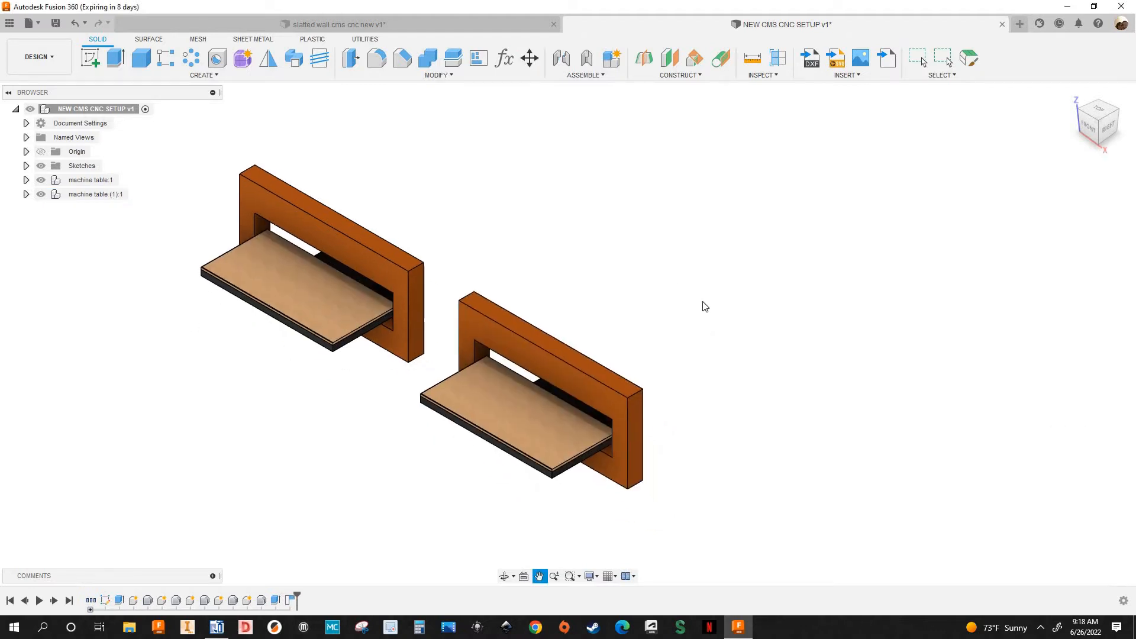
right_click(703, 304)
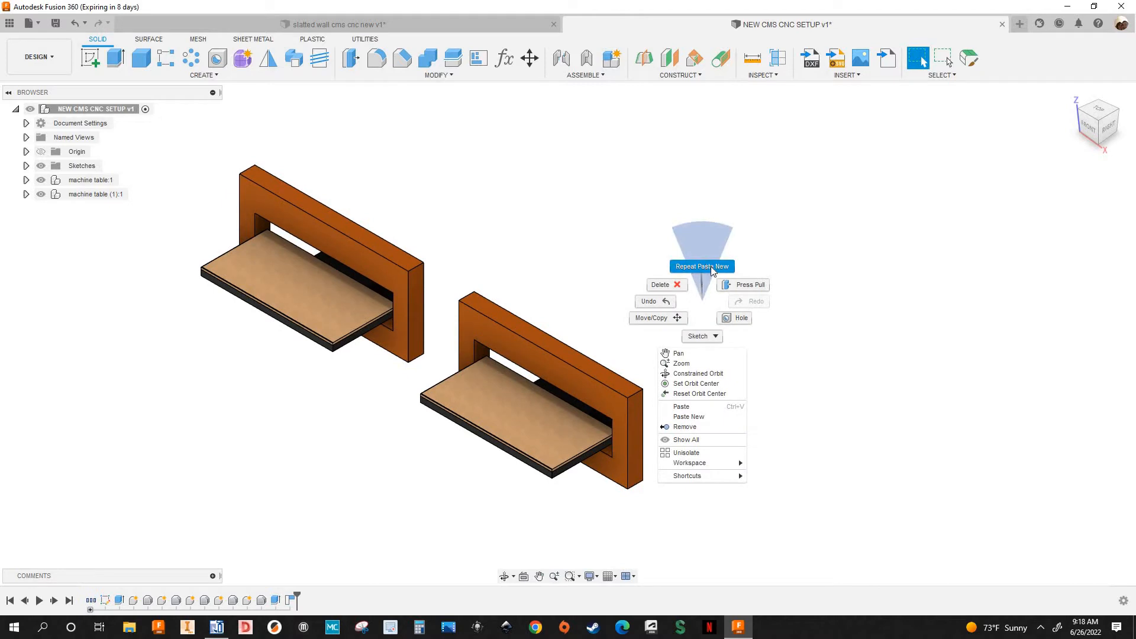
click(712, 270)
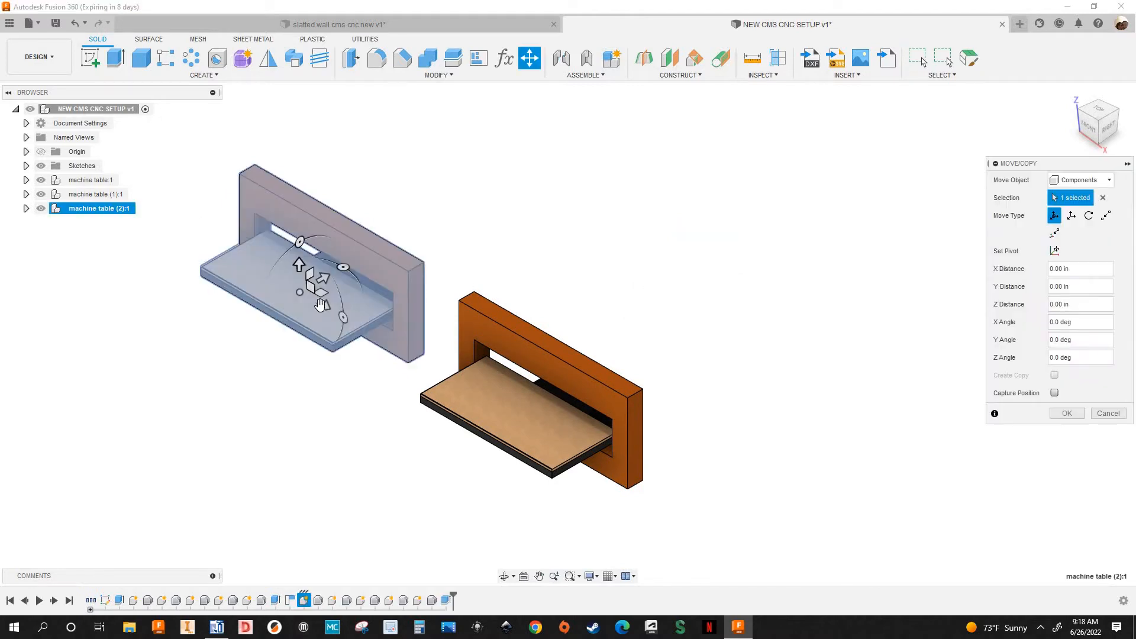
drag(320, 305, 747, 549)
scroll(819, 385, down, 1)
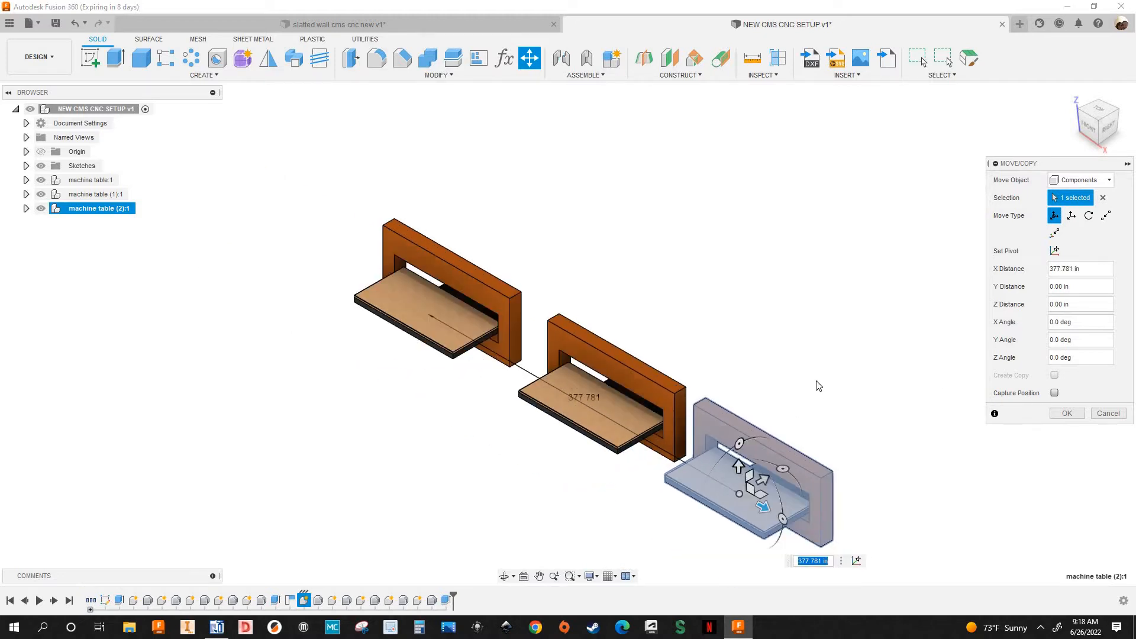
text(400)
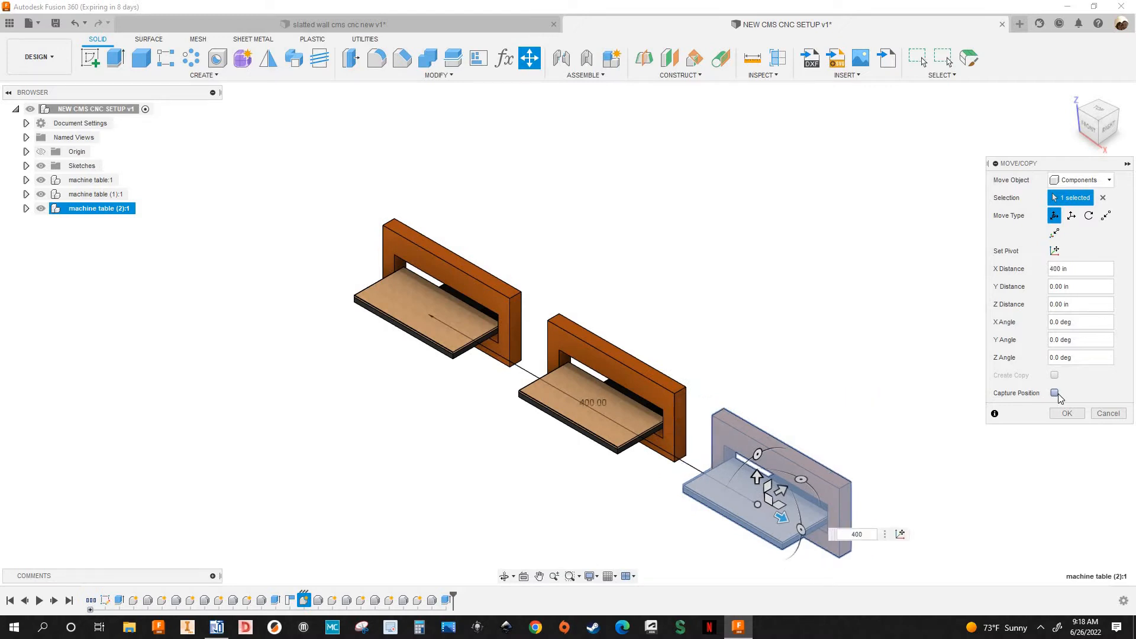
key(Return)
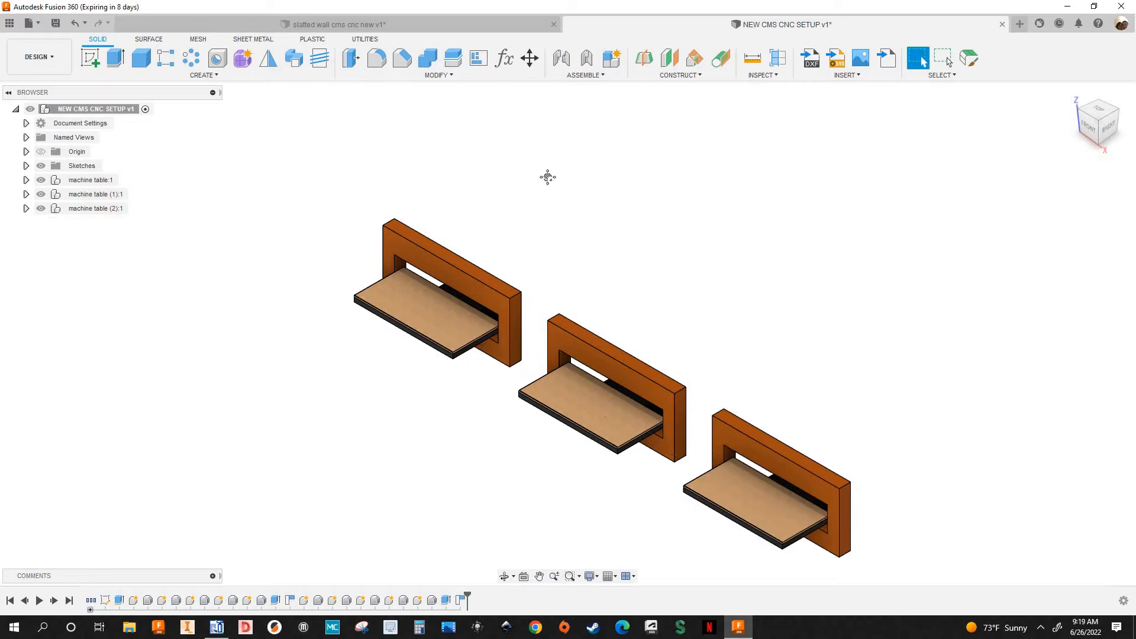
middle_drag(548, 177, 455, 172)
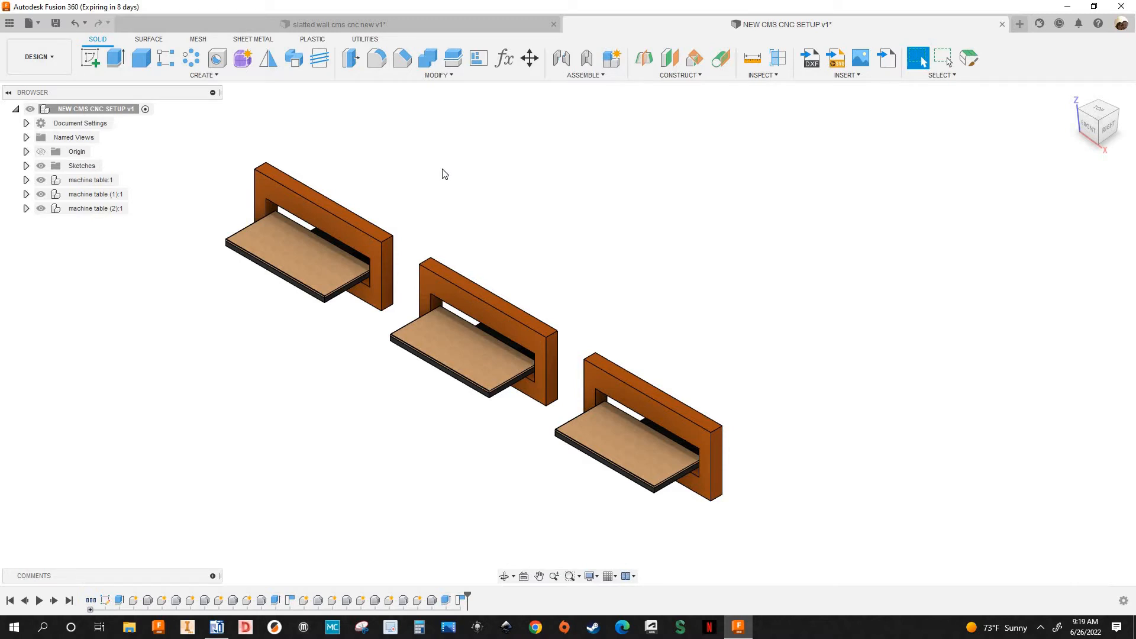
Step: Browse the SECTION A project files and expand the version details of the Cobb Feature Wall - Copy design
click(12, 25)
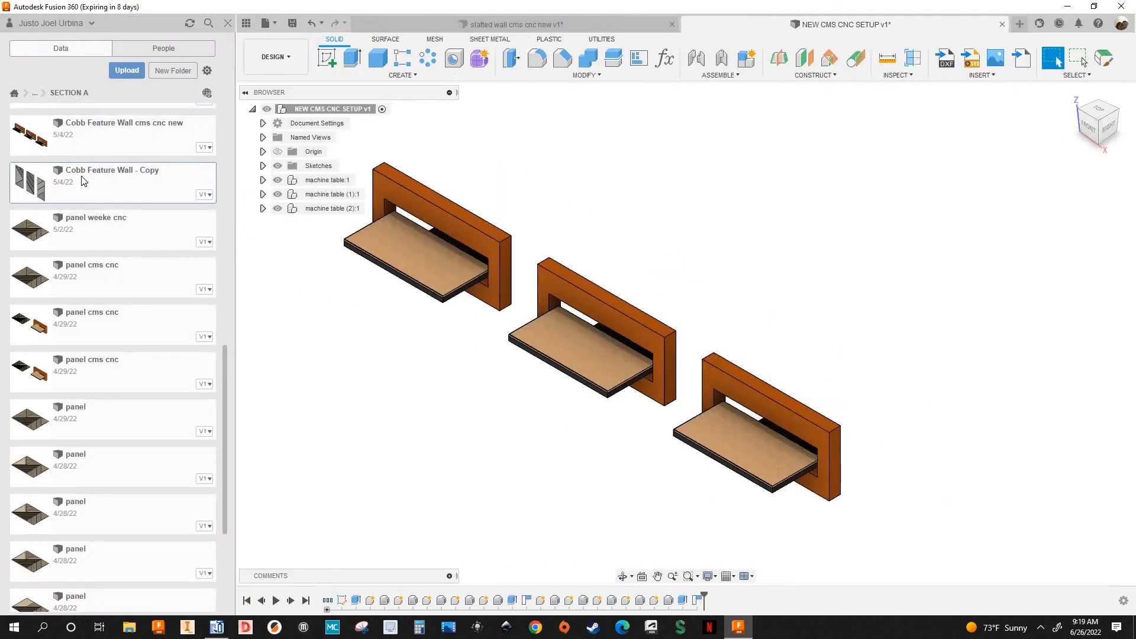
click(205, 195)
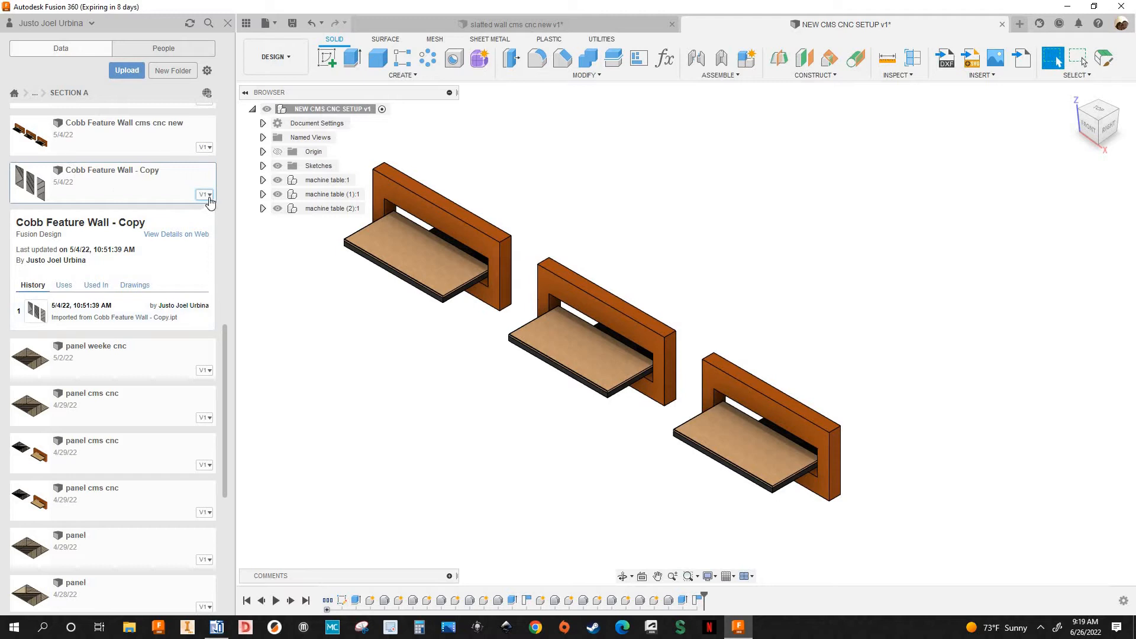
Step: Insert the Cobb Feature Wall - Copy design into the current setup as an unlinked copy and hide the project files
click(86, 181)
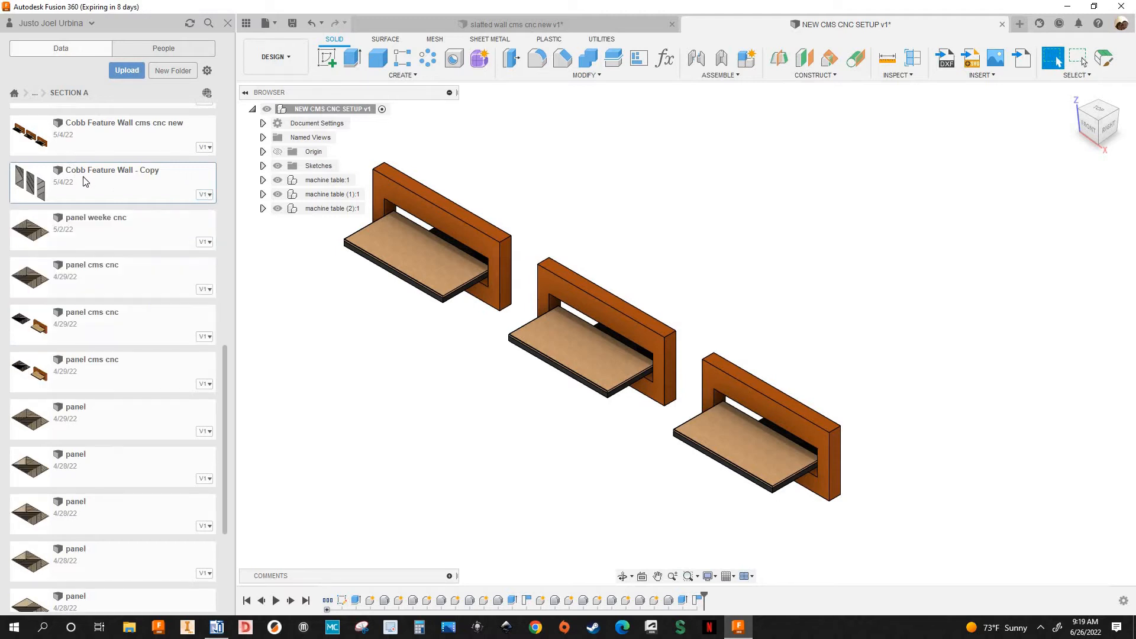
right_click(86, 180)
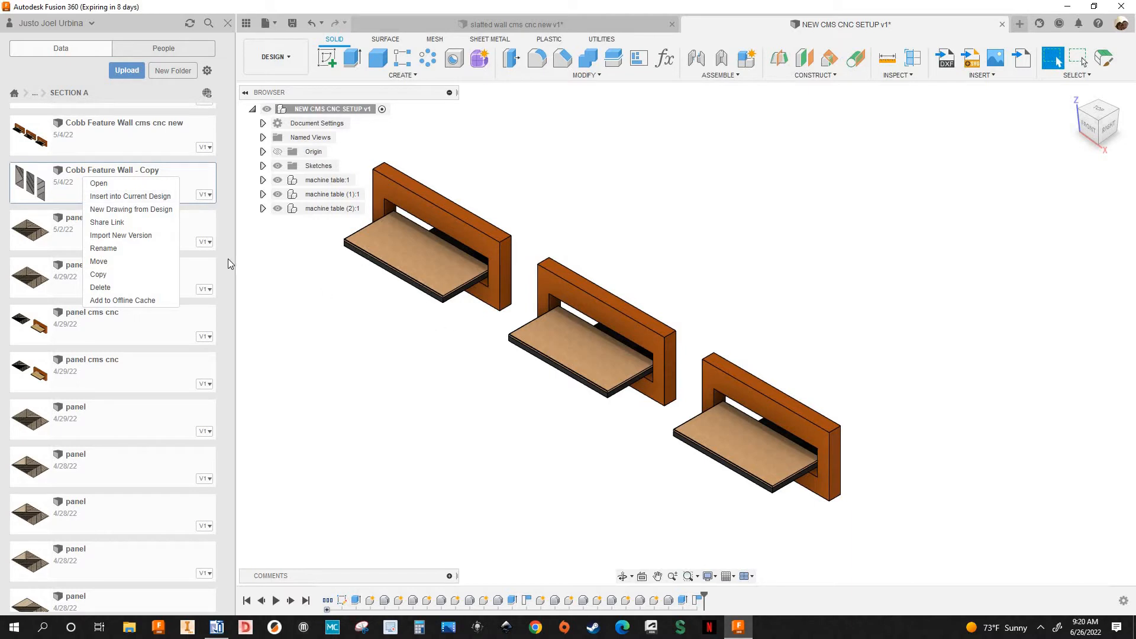
click(121, 197)
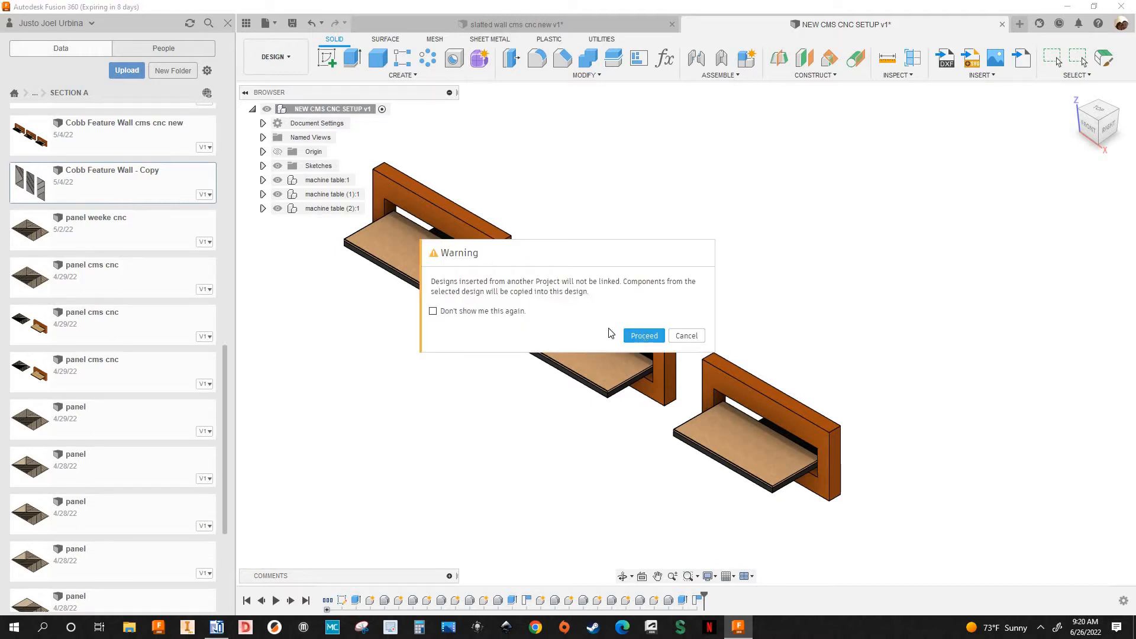
click(650, 336)
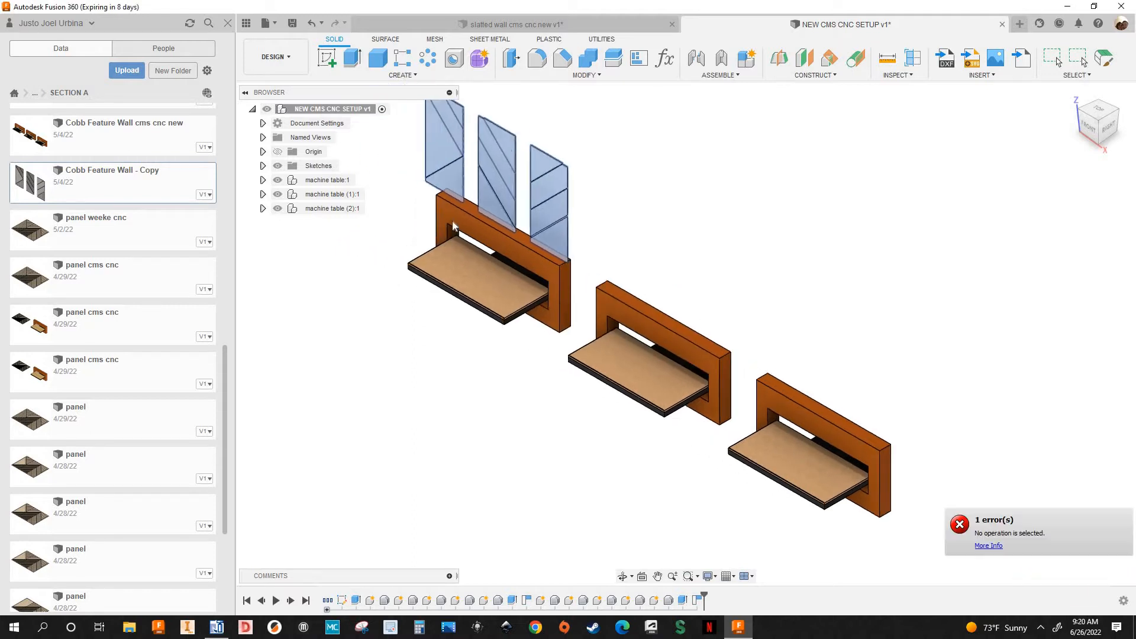
click(246, 23)
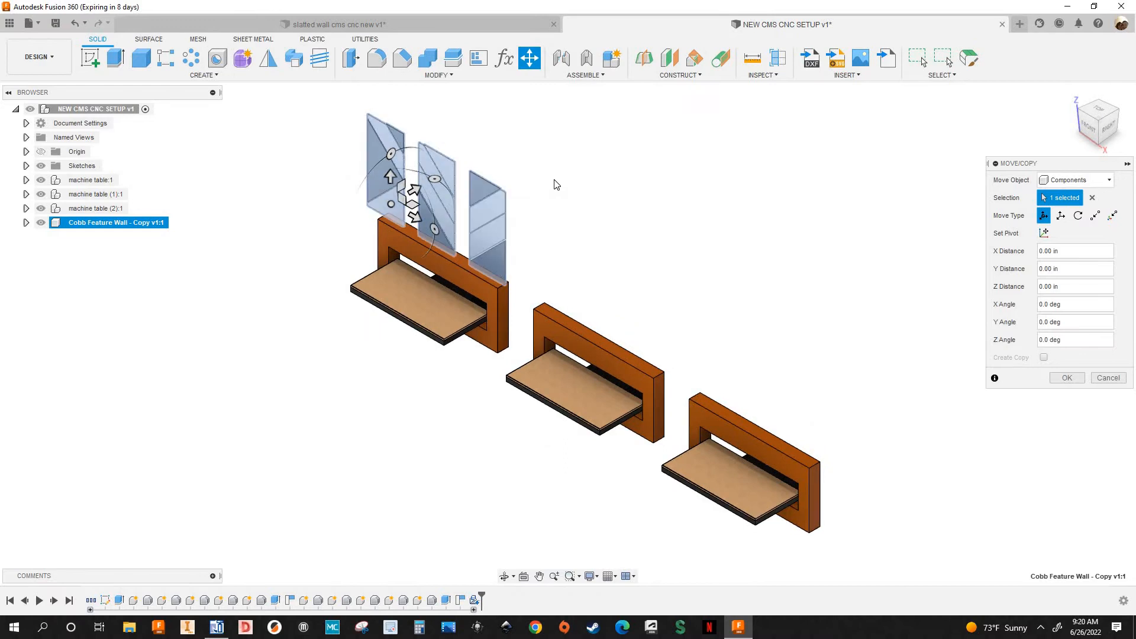
Step: Rotate the inserted feature wall component 90 degrees about X so its panels lie flat
scroll(547, 180, up, 2)
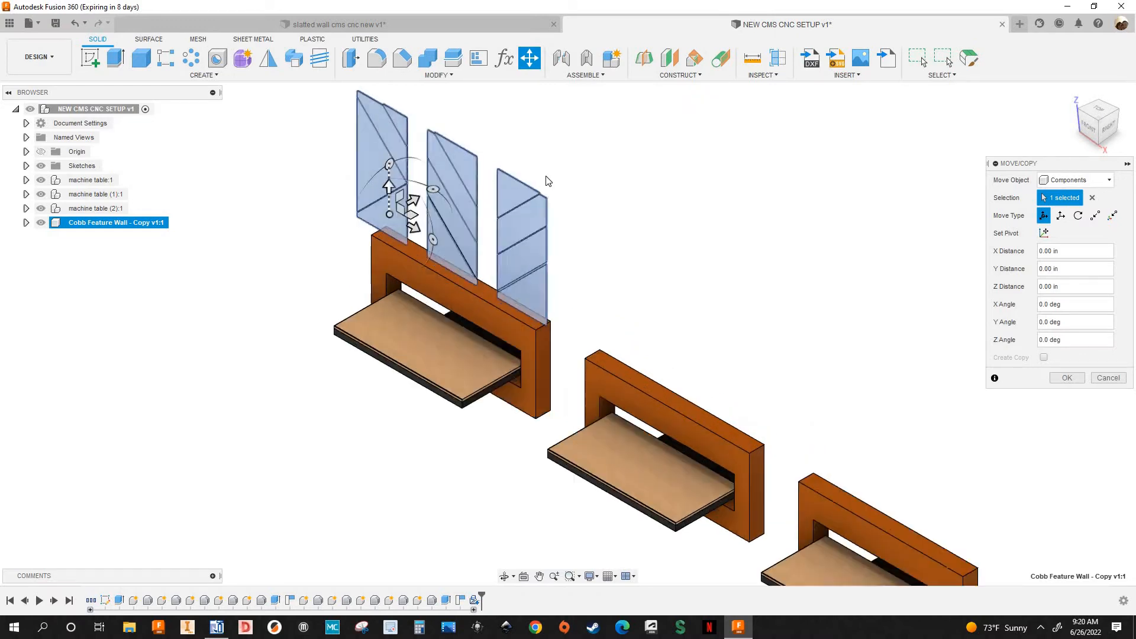
scroll(448, 177, up, 1)
scroll(432, 169, down, 1)
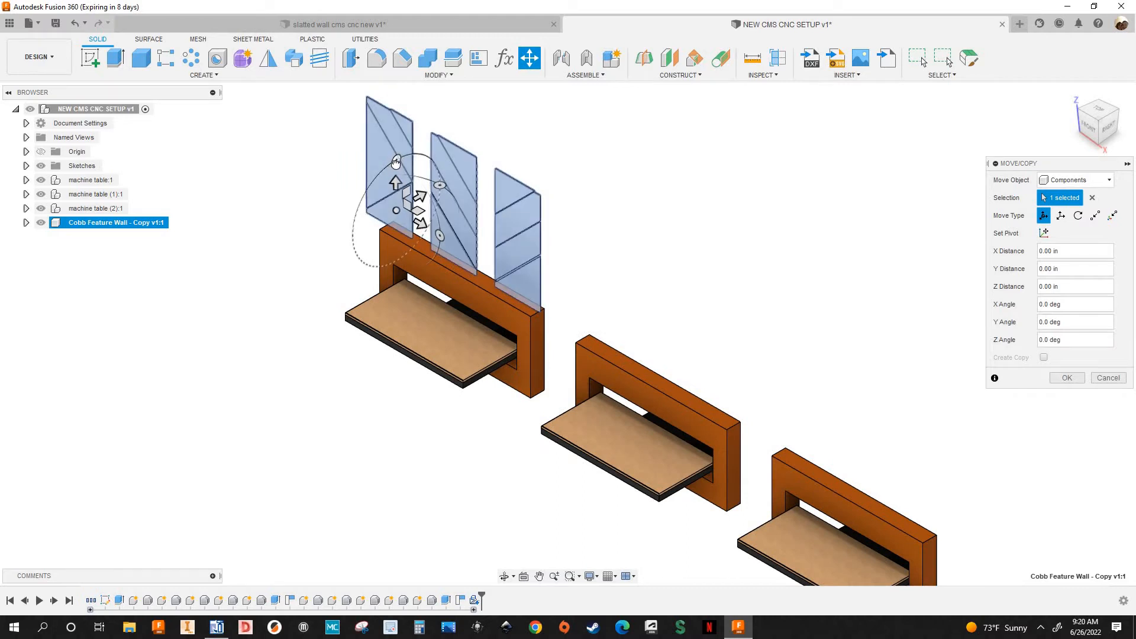
click(396, 164)
drag(395, 163, 374, 178)
text(9)
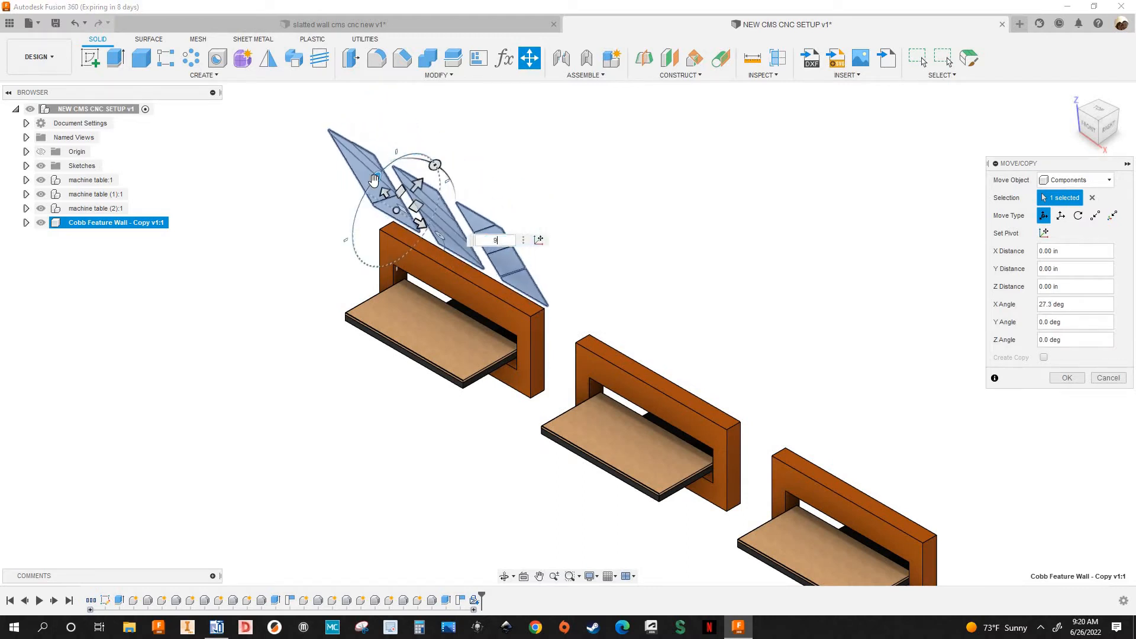
text(0)
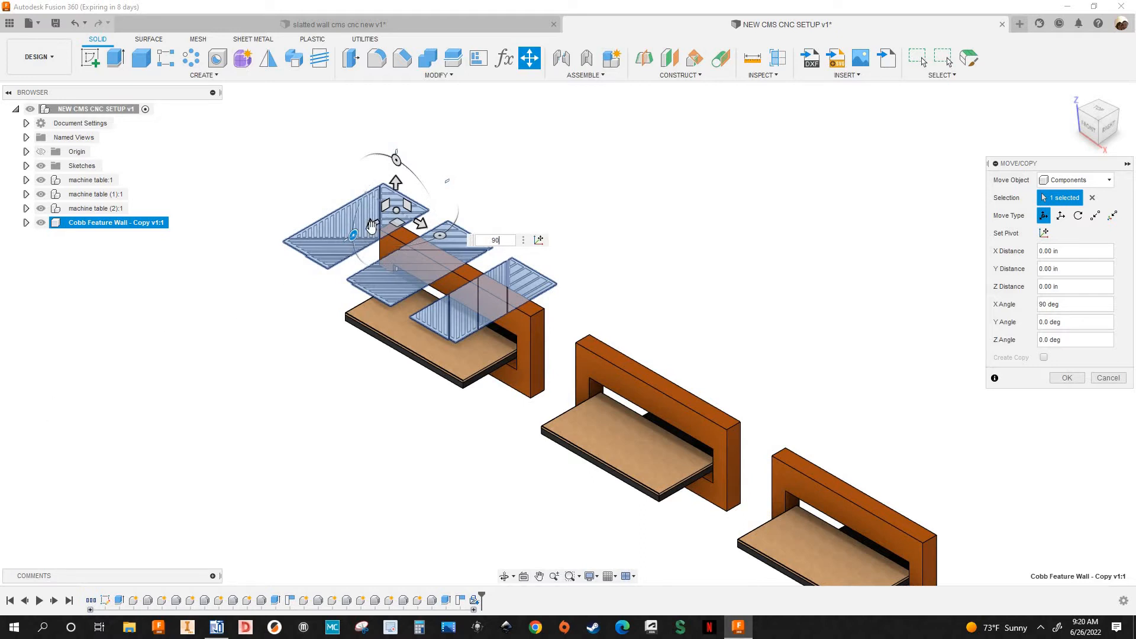
Step: Move the feature wall component 300 in along Z, away from the machine tables
drag(368, 229, 135, 362)
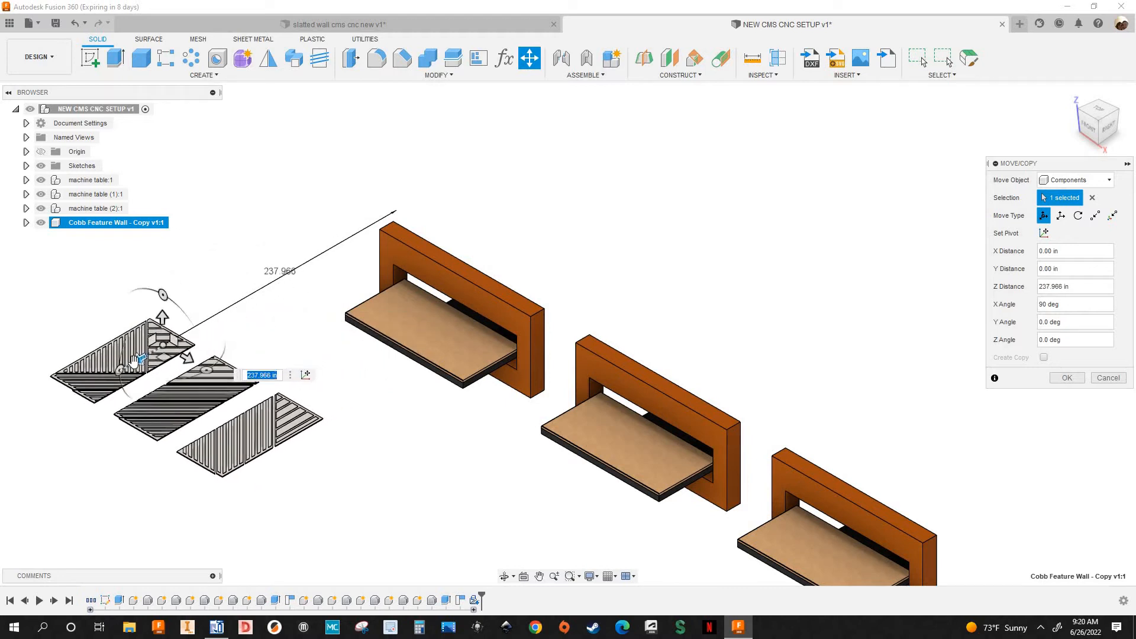
text(300)
scroll(241, 337, down, 1)
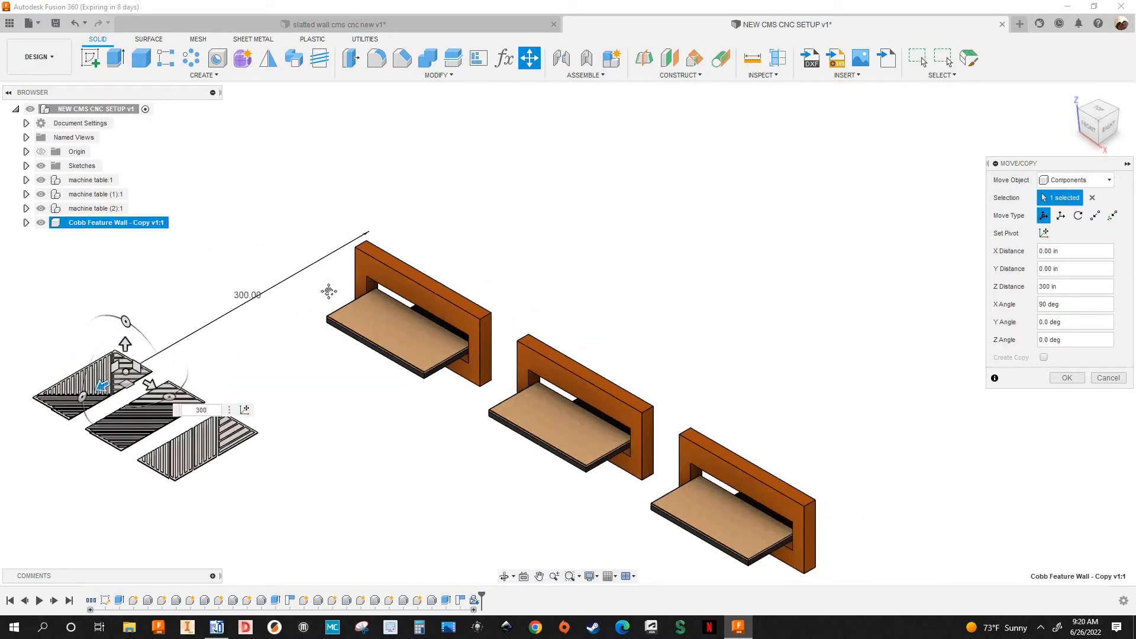
Step: Rotate the feature wall component 90 degrees about Y to align the panels lengthwise with the tables, and apply the move
scroll(239, 325, up, 2)
scroll(198, 336, up, 1)
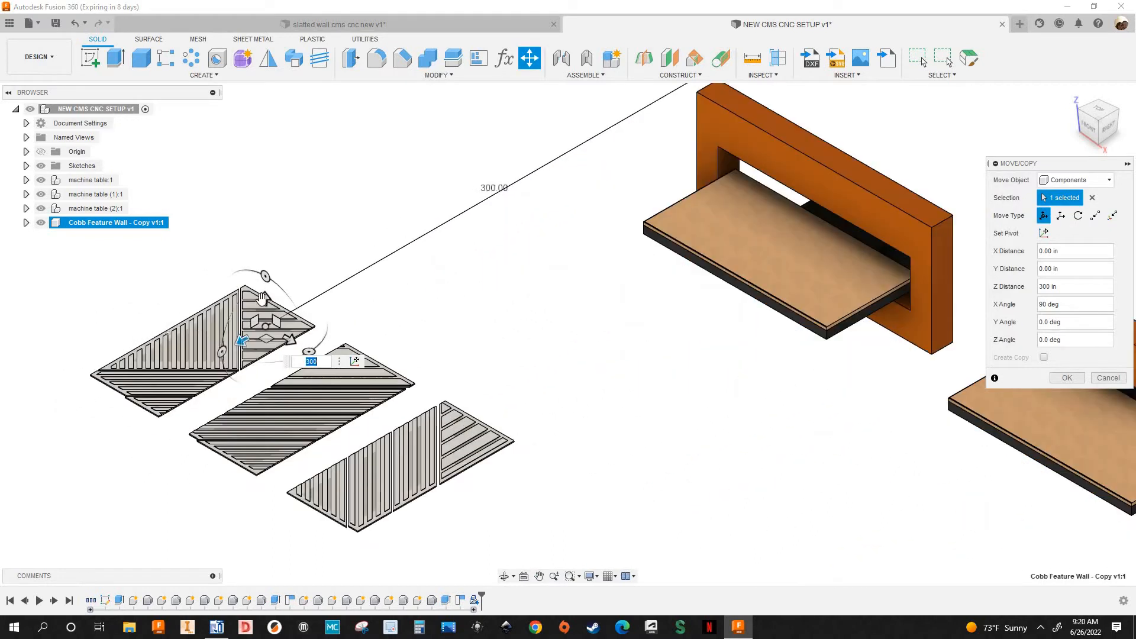
click(308, 353)
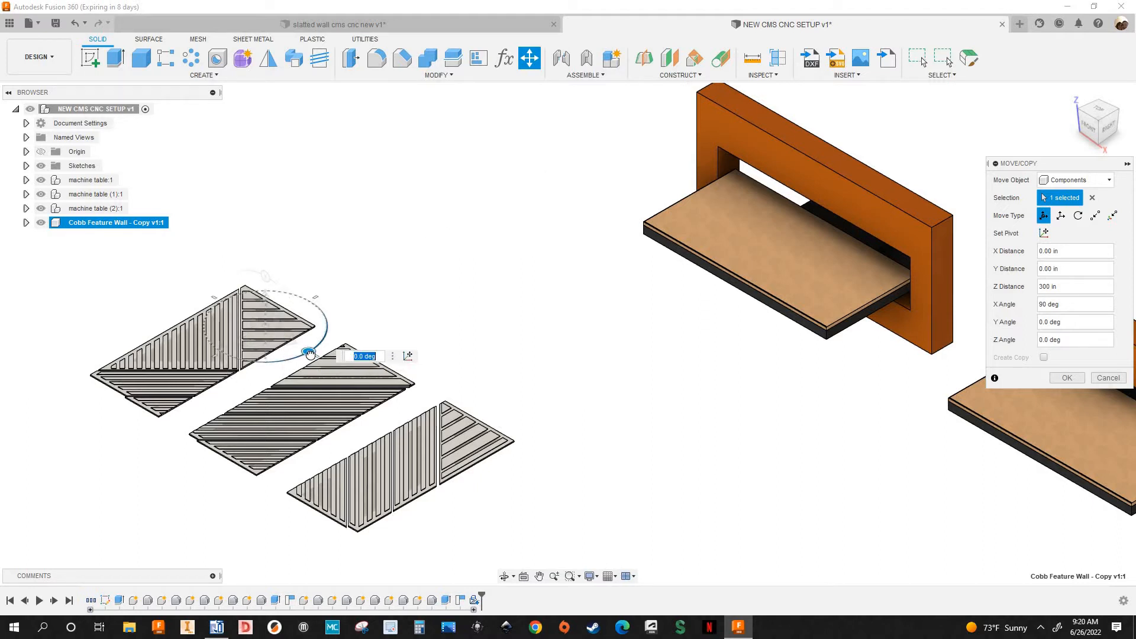
drag(310, 354, 333, 338)
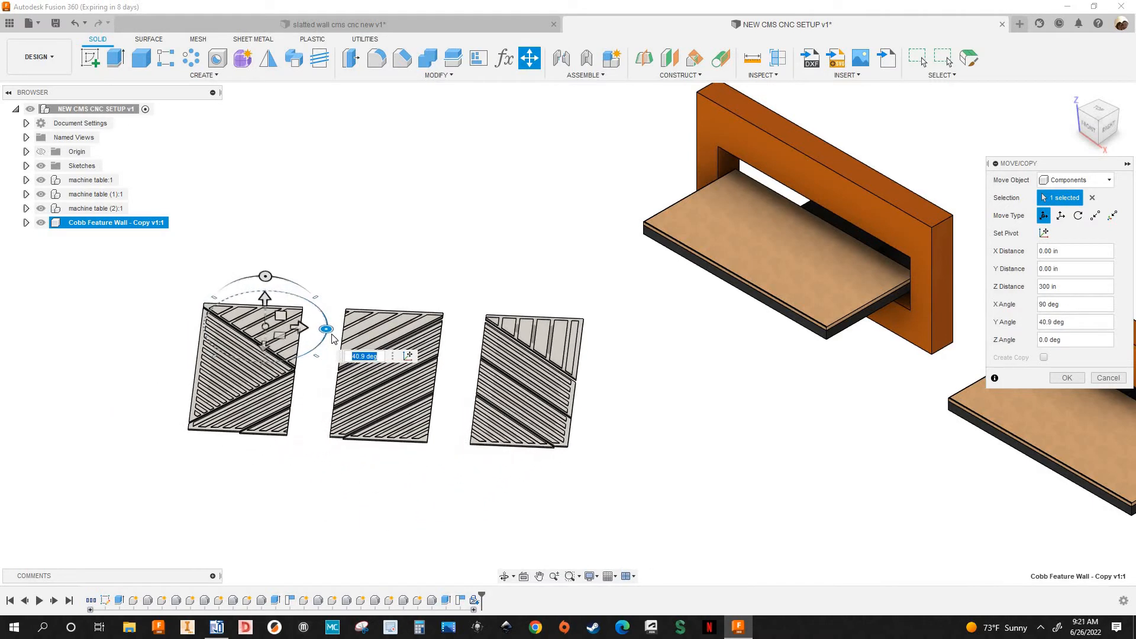
text(90)
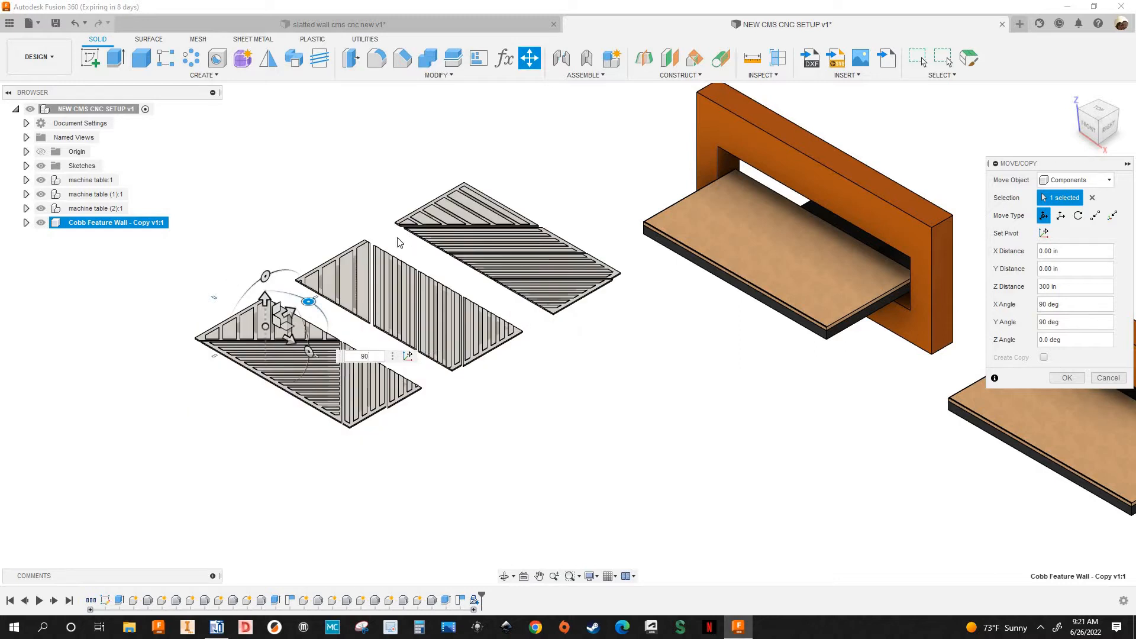
scroll(255, 277, up, 4)
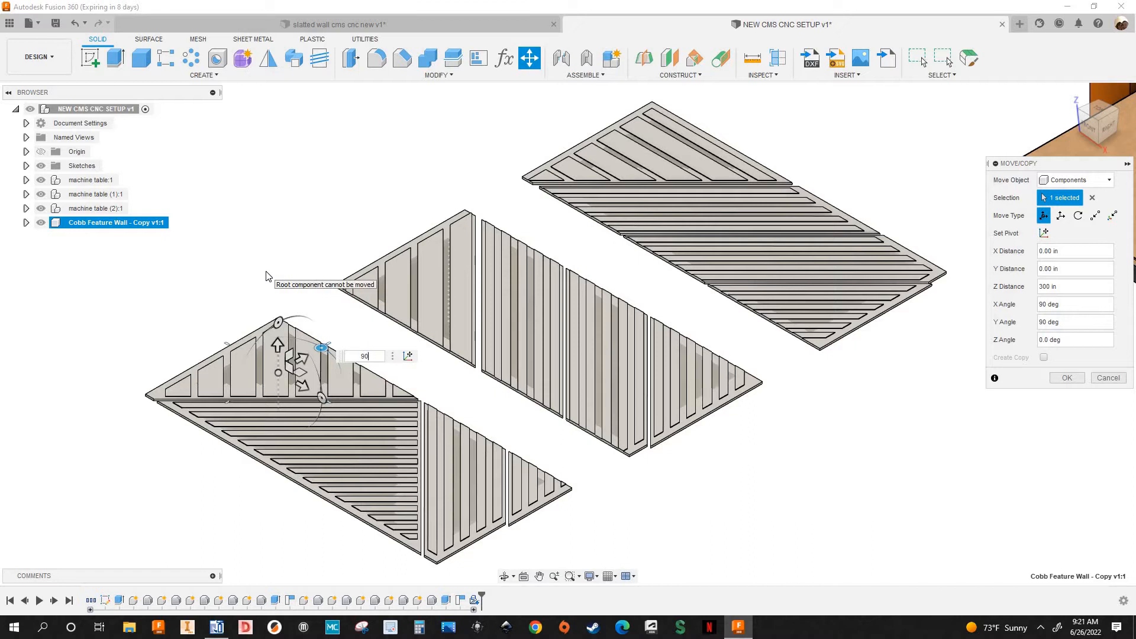
scroll(719, 414, down, 5)
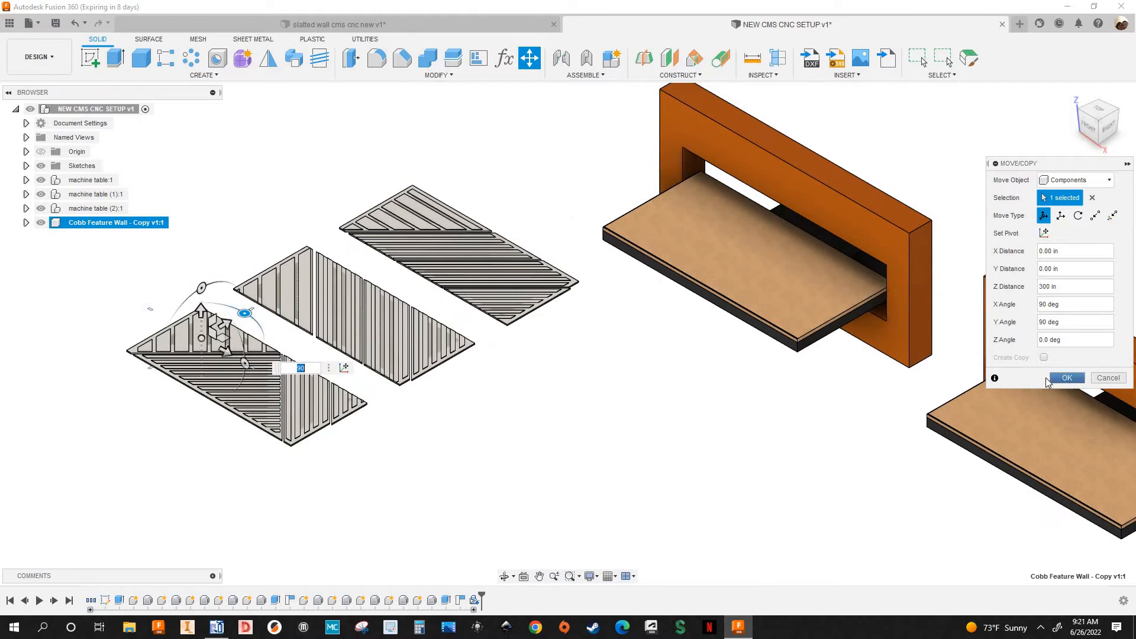
key(Return)
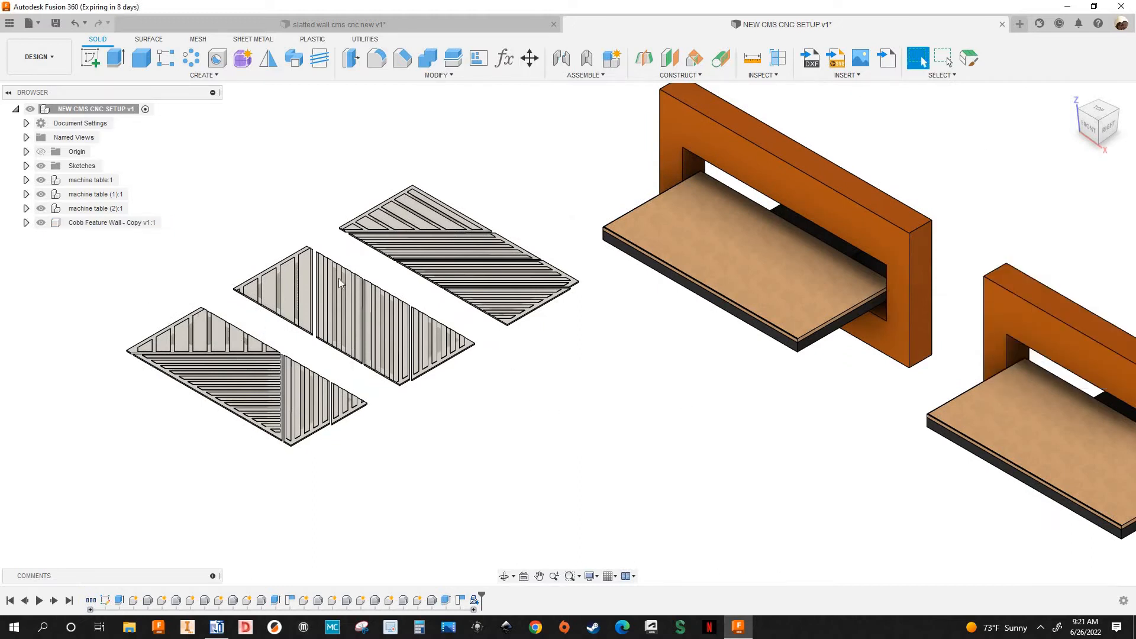
Step: Inspect the flat panels, and switch to the slatted wall cms cnc new document to examine how its panel sections sit on the tables
scroll(177, 237, up, 2)
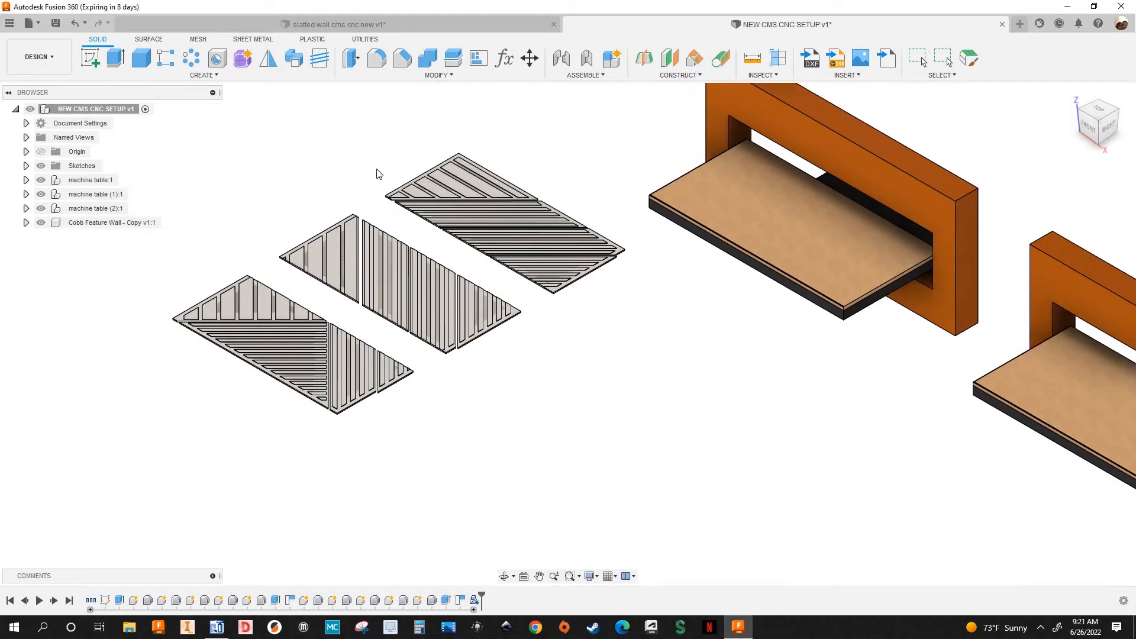
scroll(335, 183, up, 5)
scroll(304, 233, down, 6)
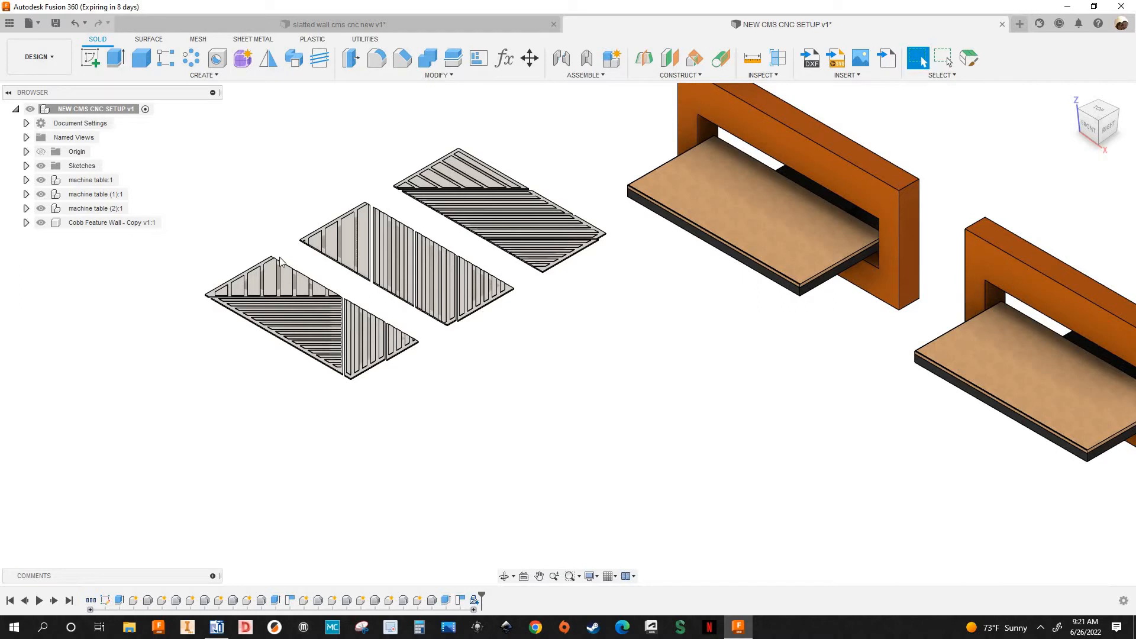
scroll(297, 239, up, 2)
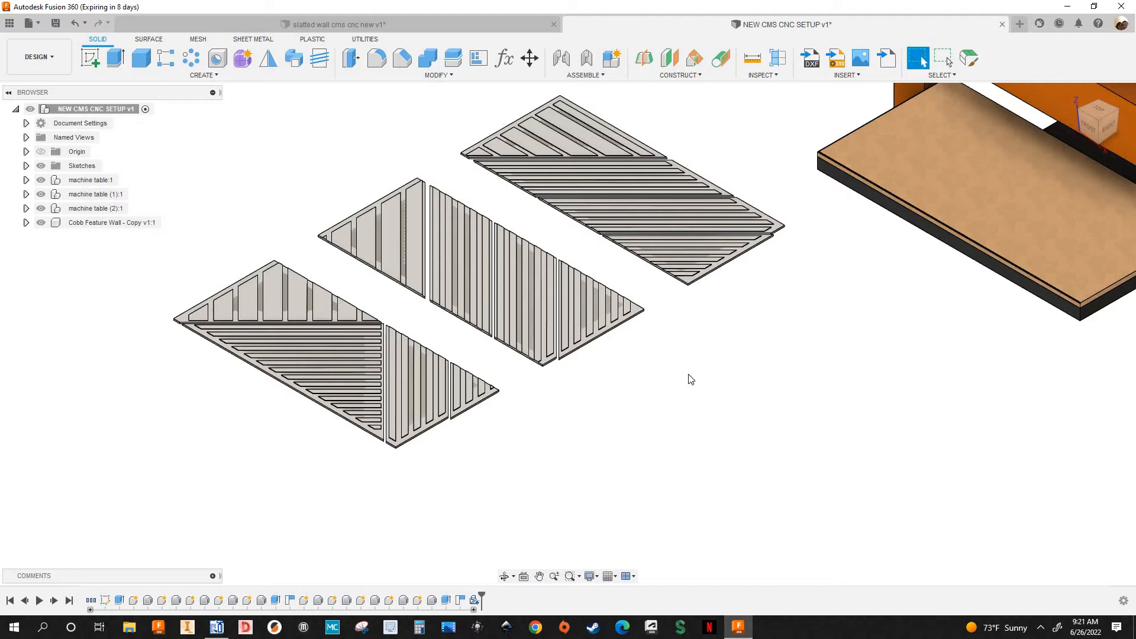
click(424, 18)
scroll(442, 359, up, 1)
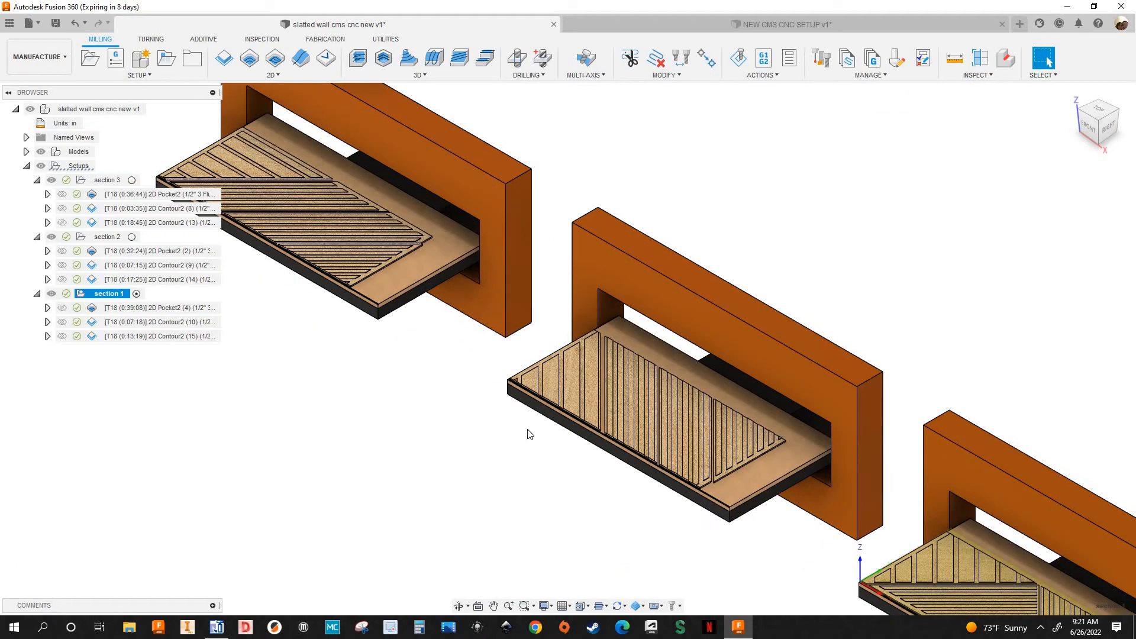
scroll(559, 376, up, 5)
scroll(556, 369, down, 6)
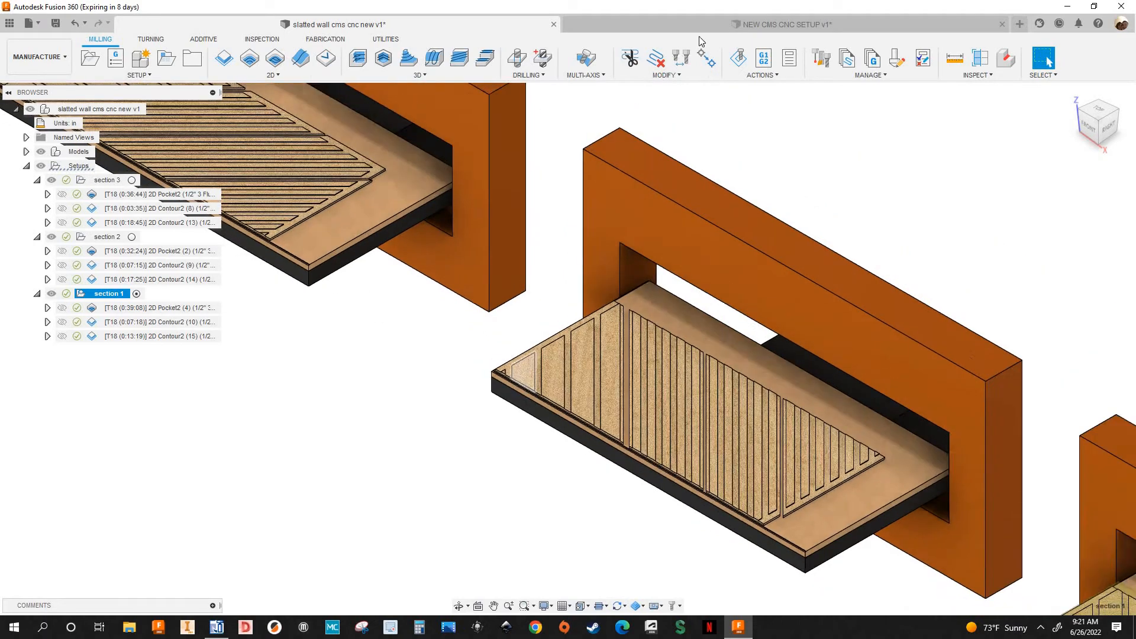
Step: Return to the NEW CMS CNC SETUP document and examine the three panel sections beside the first machine table
click(664, 27)
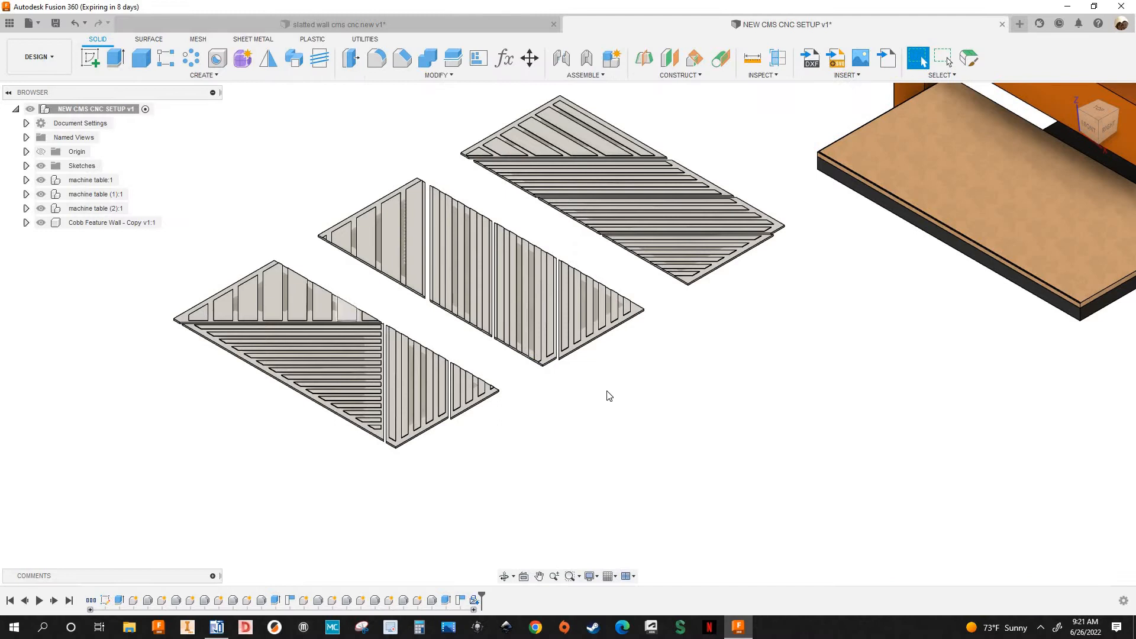
scroll(596, 358, down, 1)
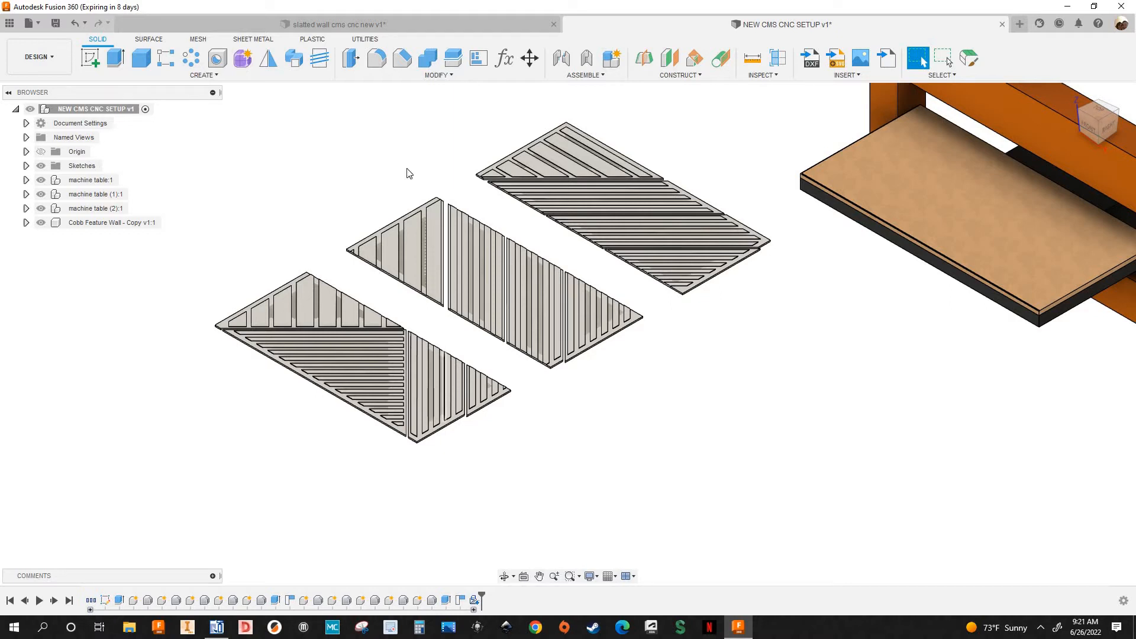
scroll(367, 249, down, 1)
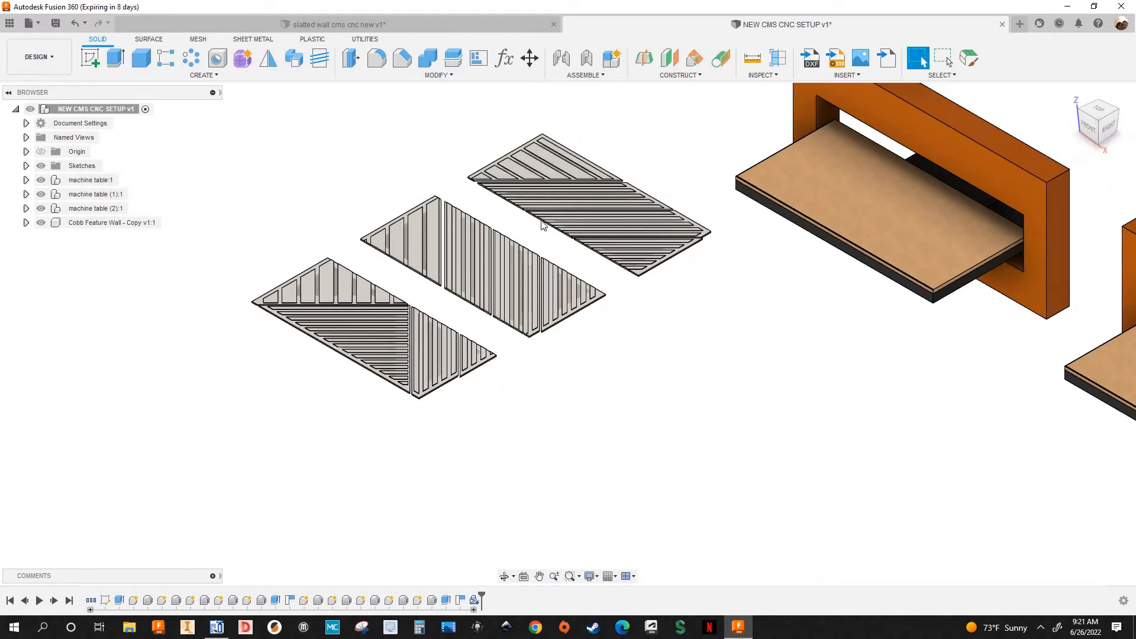
scroll(339, 303, down, 1)
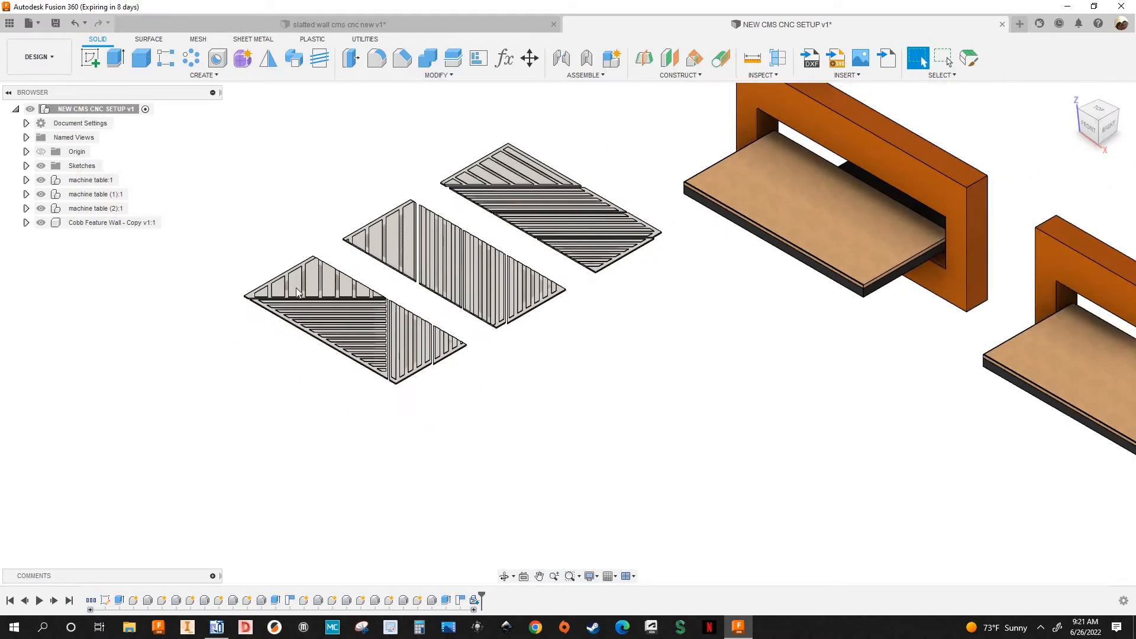
scroll(298, 292, up, 1)
scroll(633, 388, down, 1)
scroll(558, 388, up, 1)
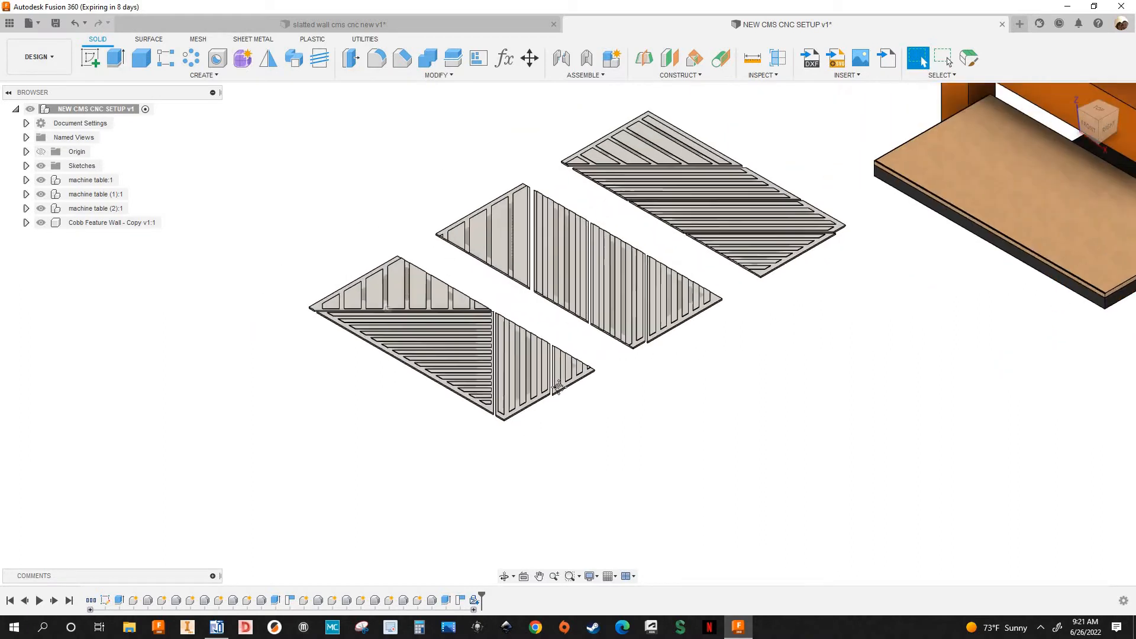
middle_drag(917, 156, 689, 207)
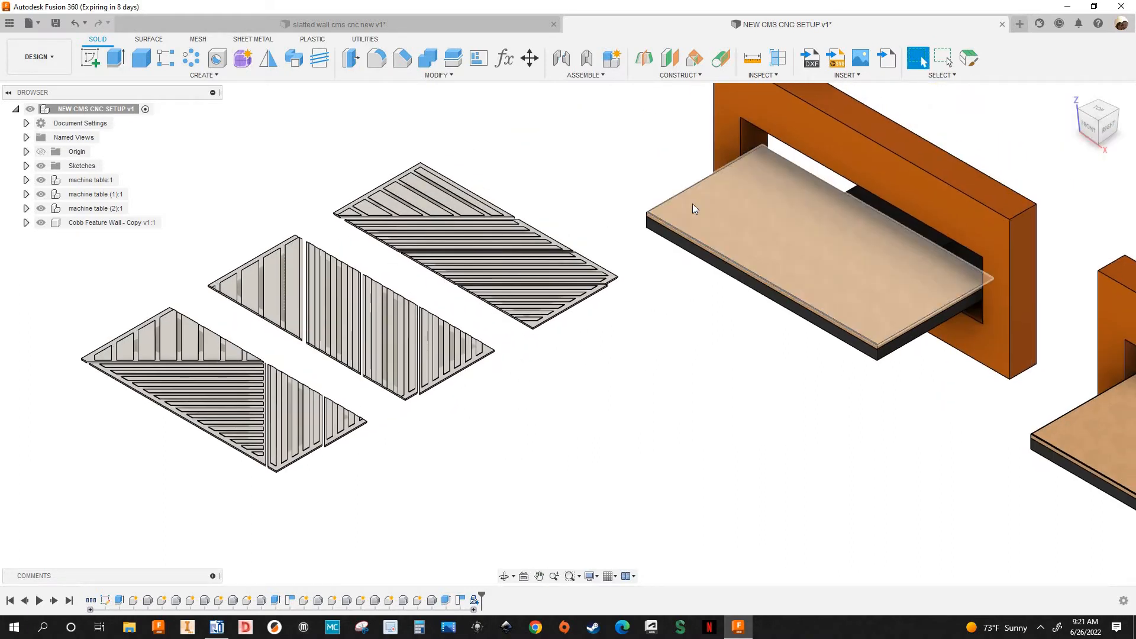
scroll(695, 209, up, 2)
scroll(691, 217, down, 2)
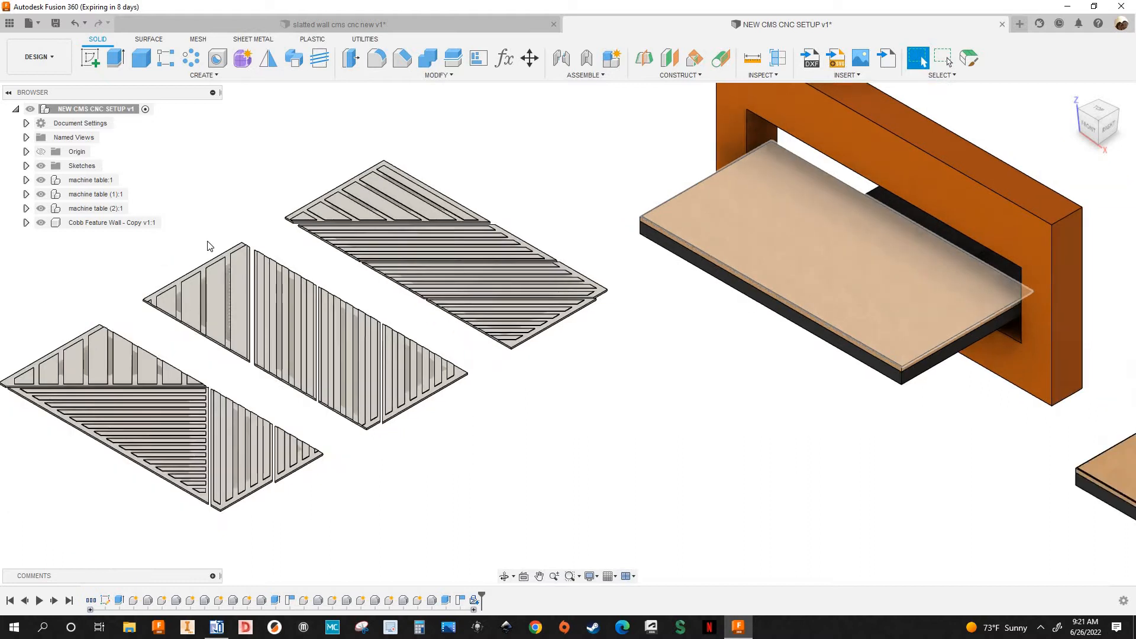
scroll(358, 224, down, 2)
middle_drag(388, 130, 463, 140)
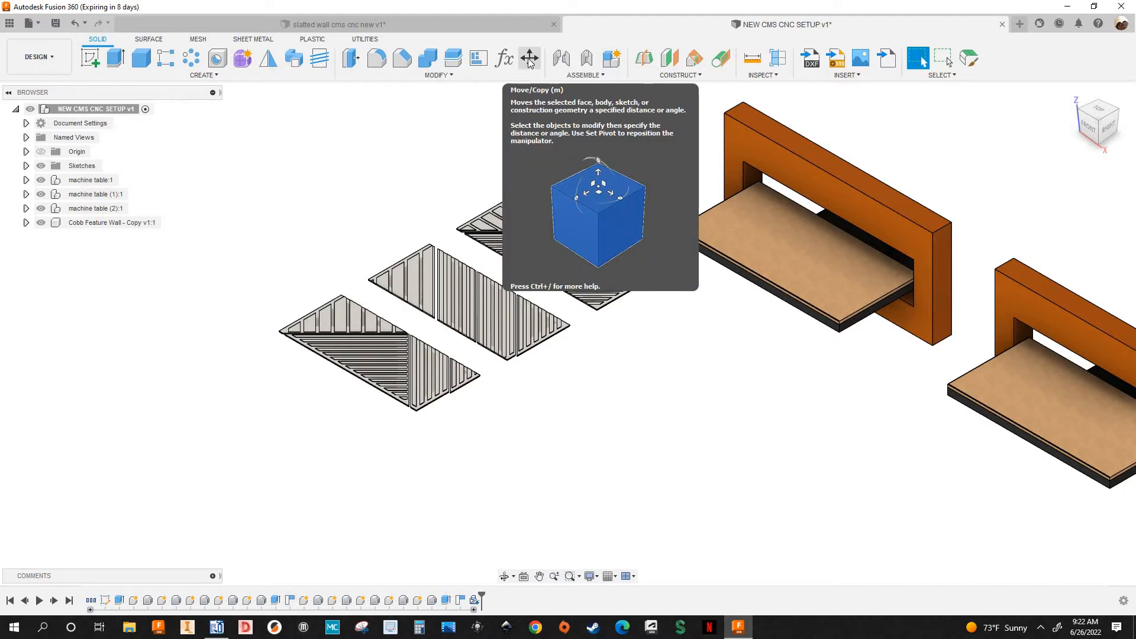
Step: Start Move/Copy for bodies and select all four bodies of the panel section farthest from the machine tables
key(m)
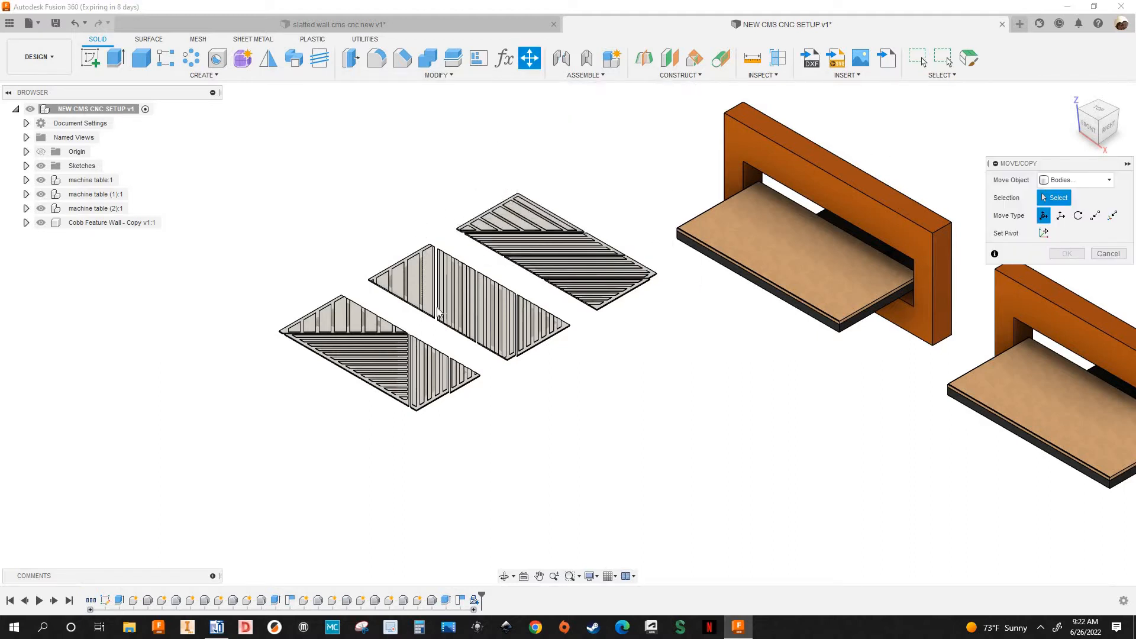
scroll(354, 303, up, 5)
click(355, 303)
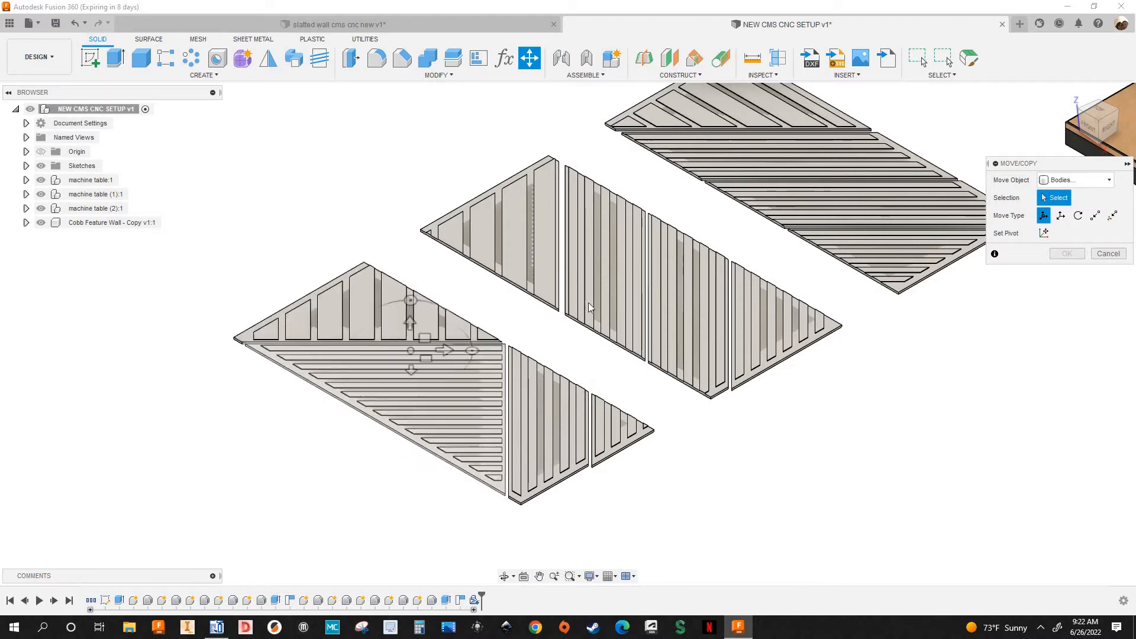
click(1083, 114)
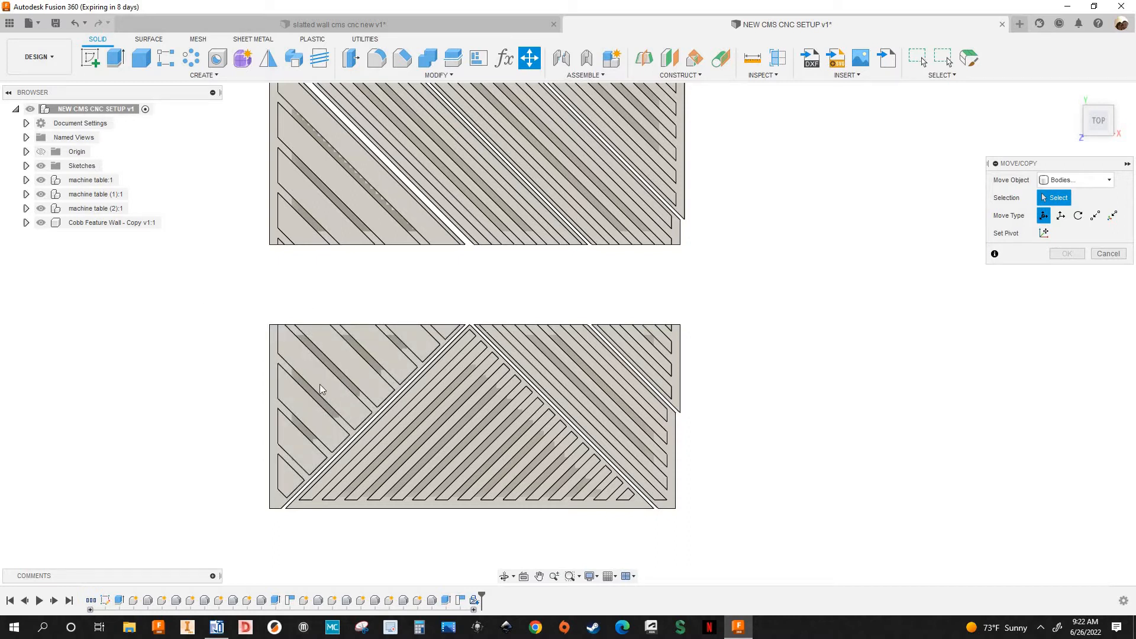
drag(622, 531, 727, 542)
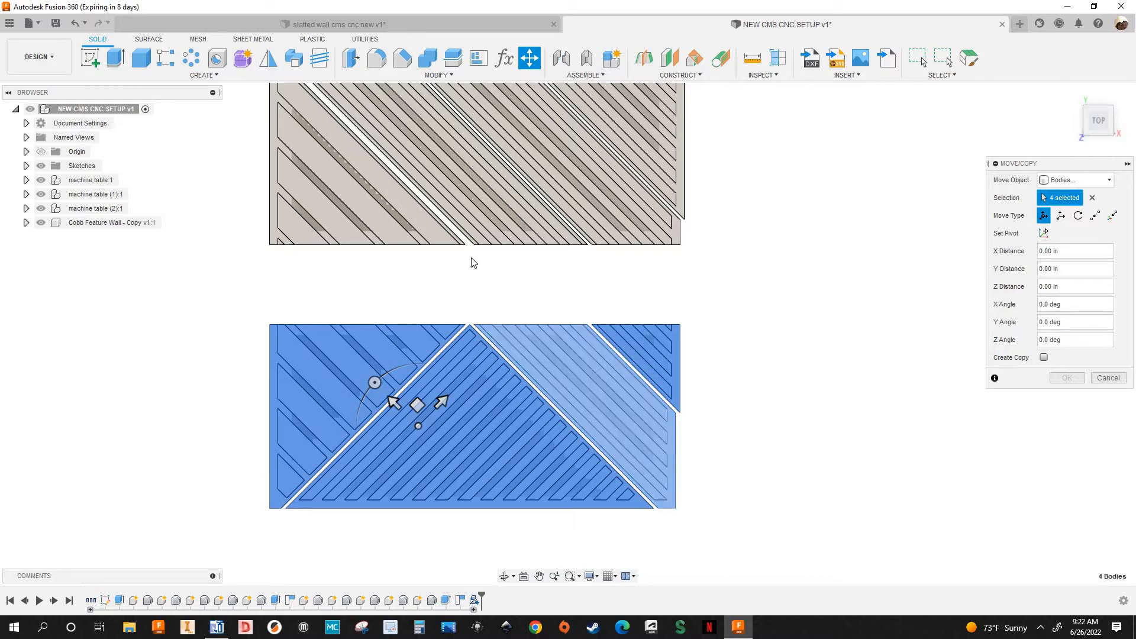
scroll(470, 260, down, 3)
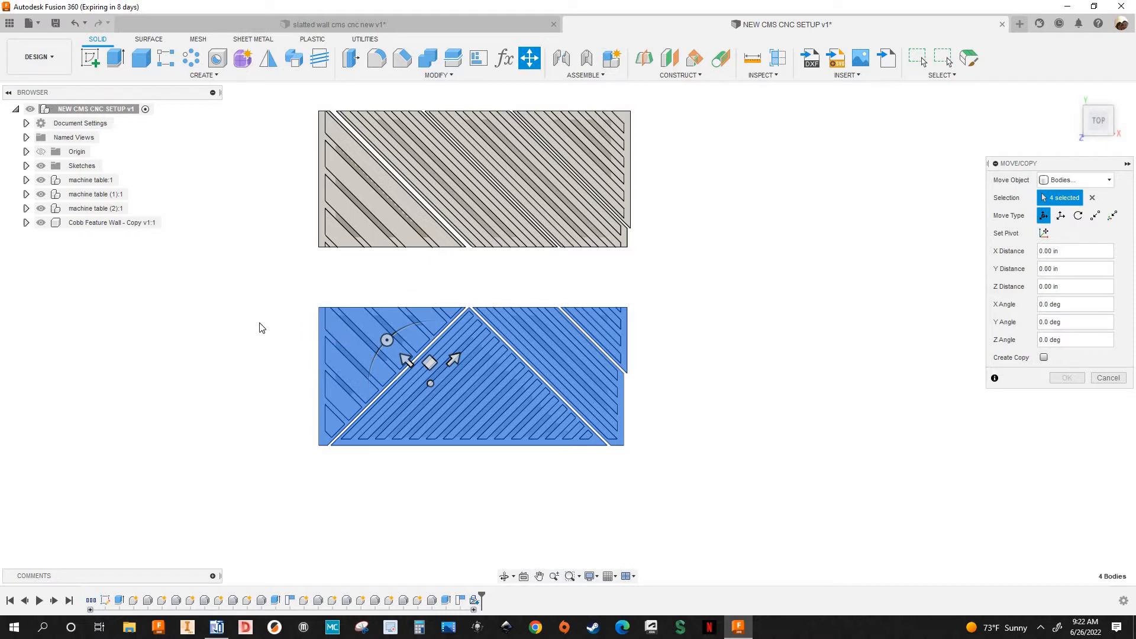
scroll(256, 328, down, 1)
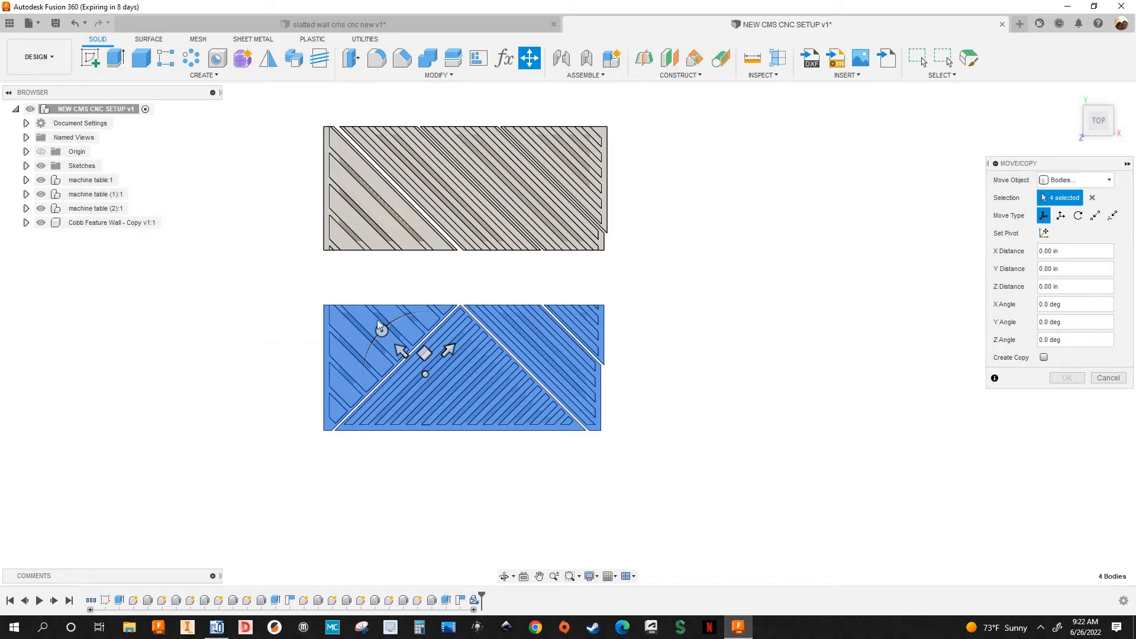
scroll(380, 324, up, 3)
scroll(389, 332, down, 4)
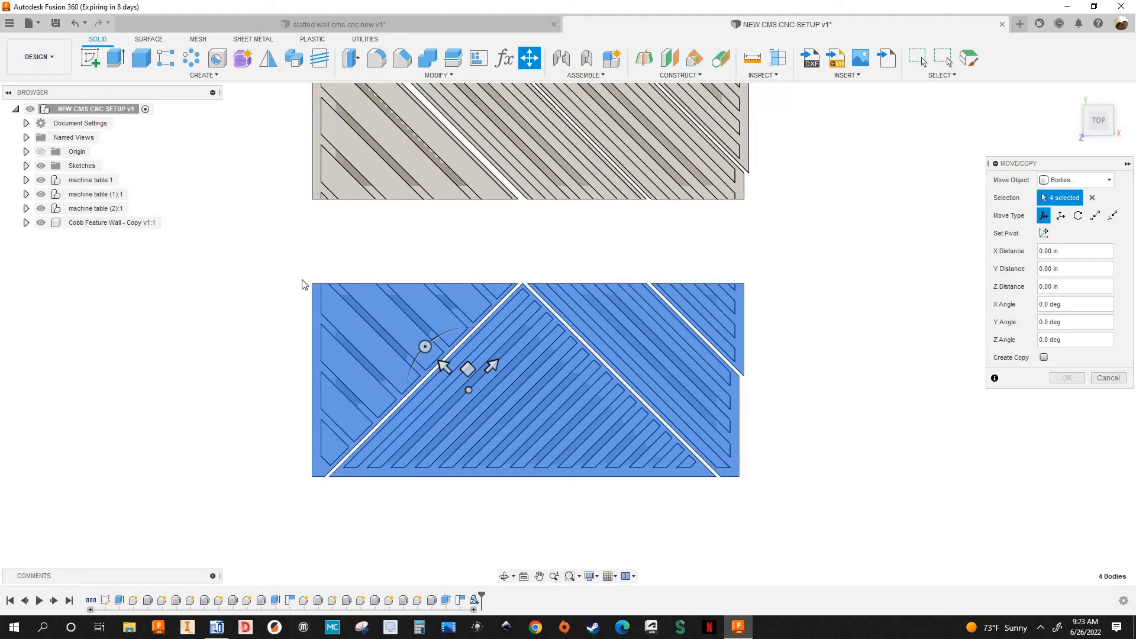
scroll(325, 329, up, 1)
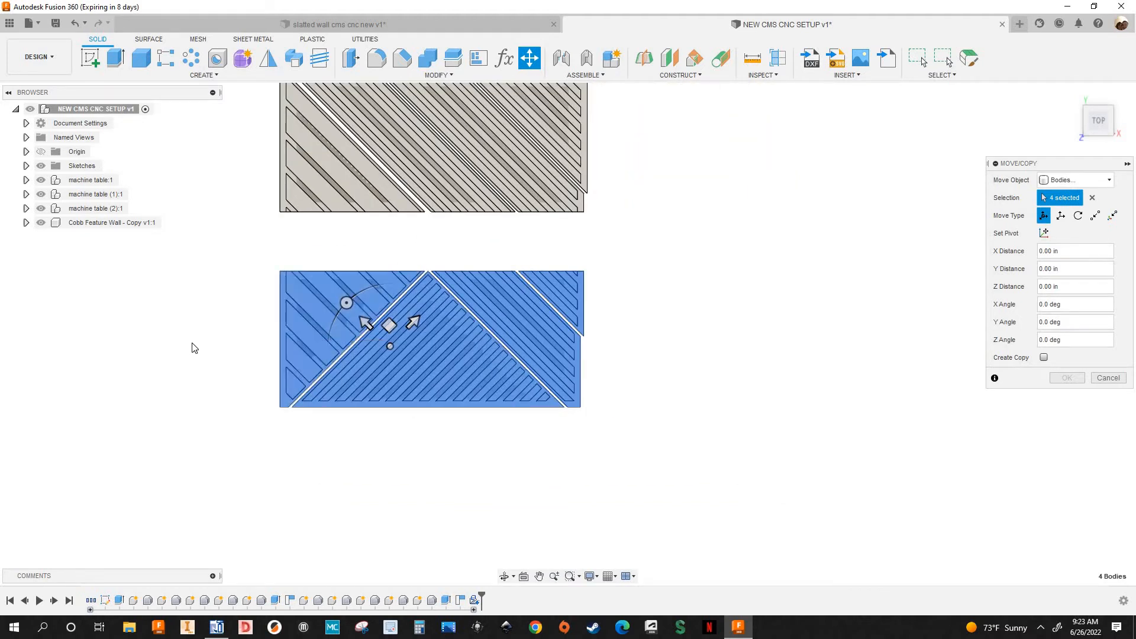
scroll(193, 348, down, 1)
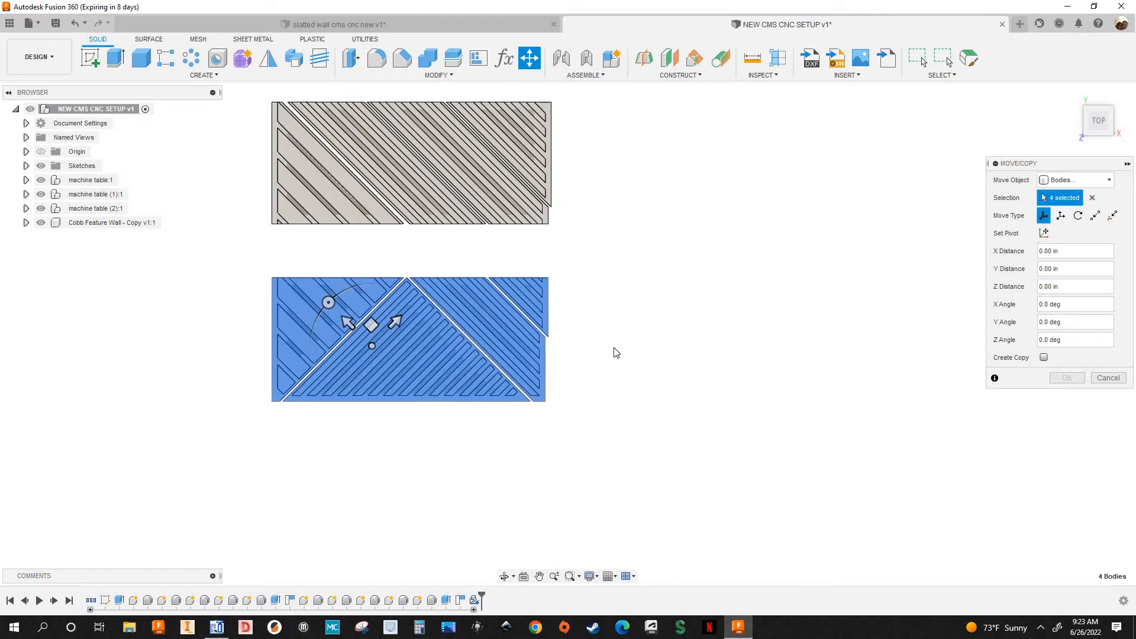
scroll(616, 347, down, 1)
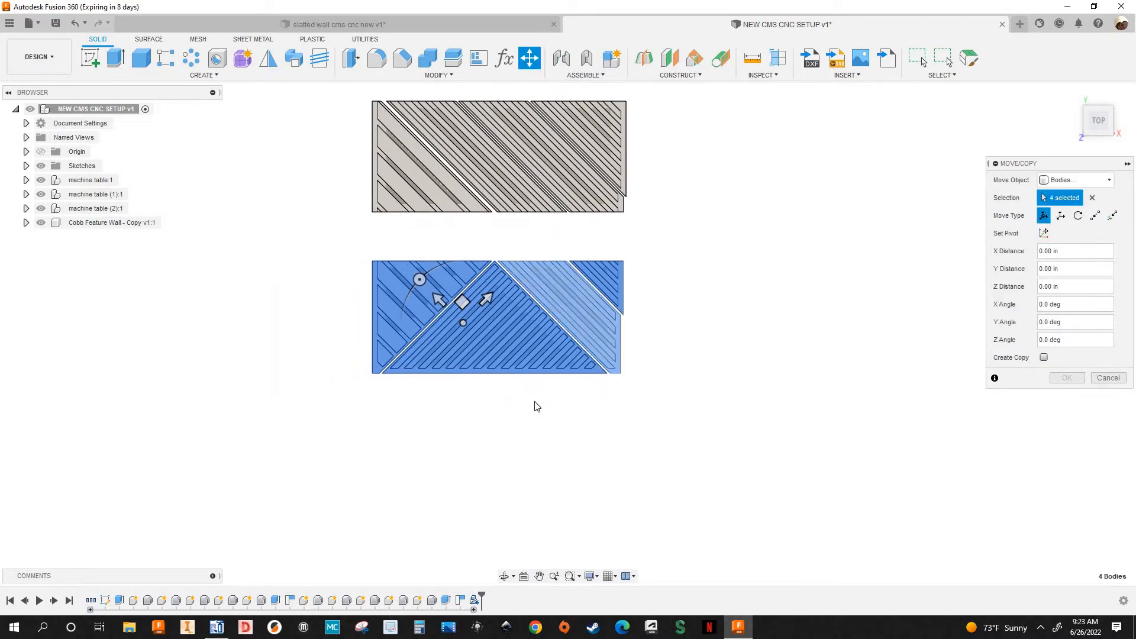
Step: Set the move type to Point to Point and pick the section's outer underside corner as the origin point
scroll(497, 401, down, 2)
shift+middle_drag(497, 401, 408, 218)
middle_drag(809, 185, 702, 117)
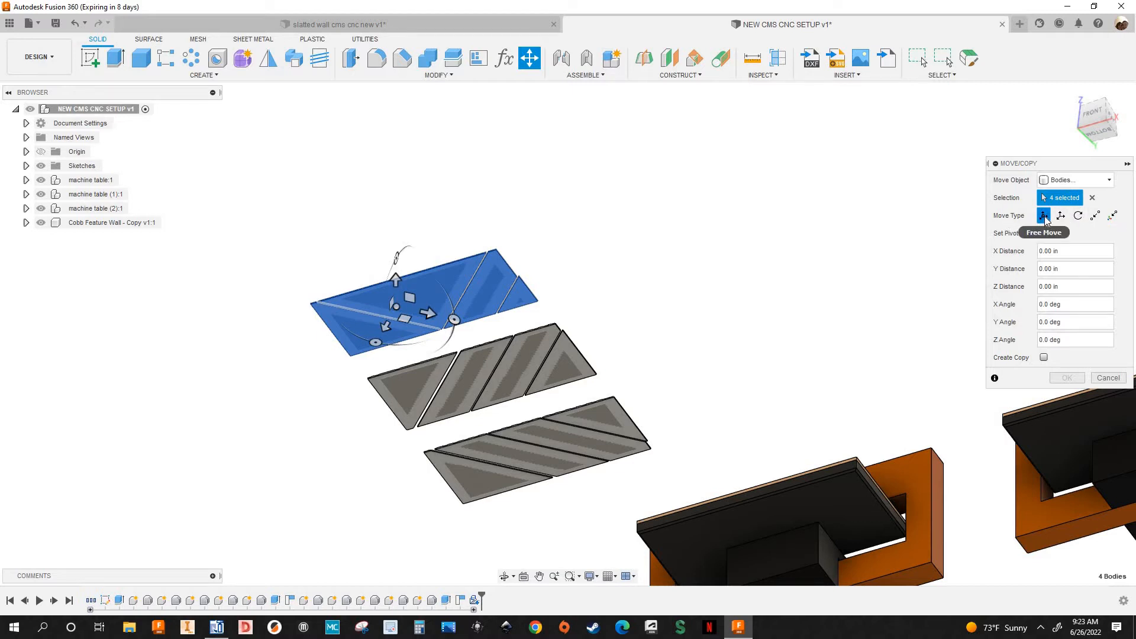
click(1093, 218)
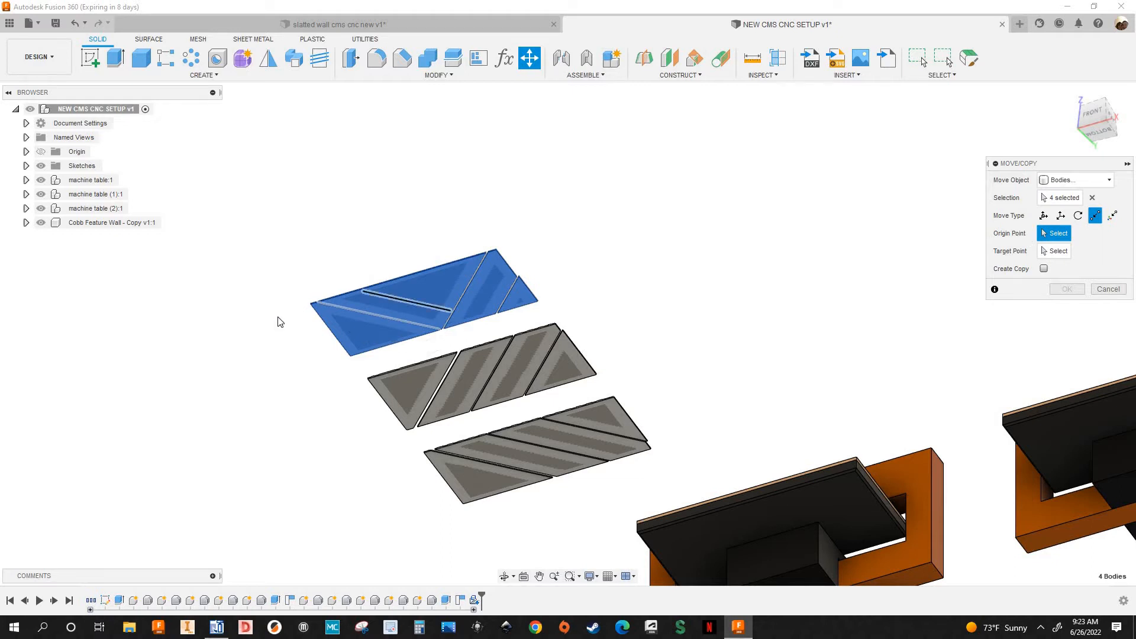
scroll(281, 320, up, 8)
scroll(506, 295, up, 6)
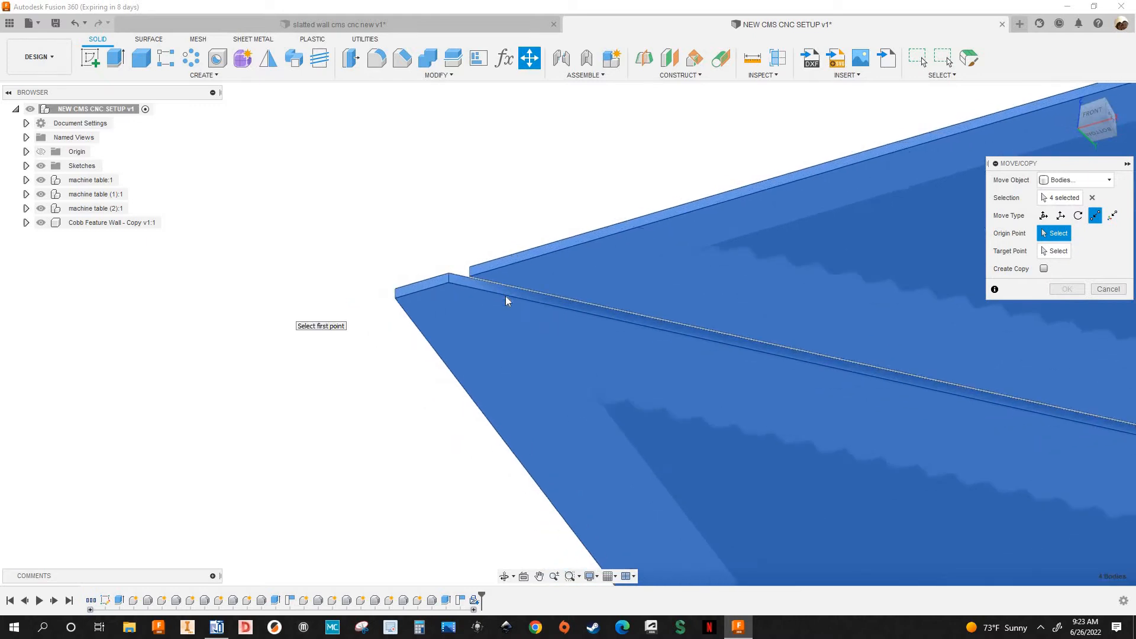
scroll(474, 259, up, 1)
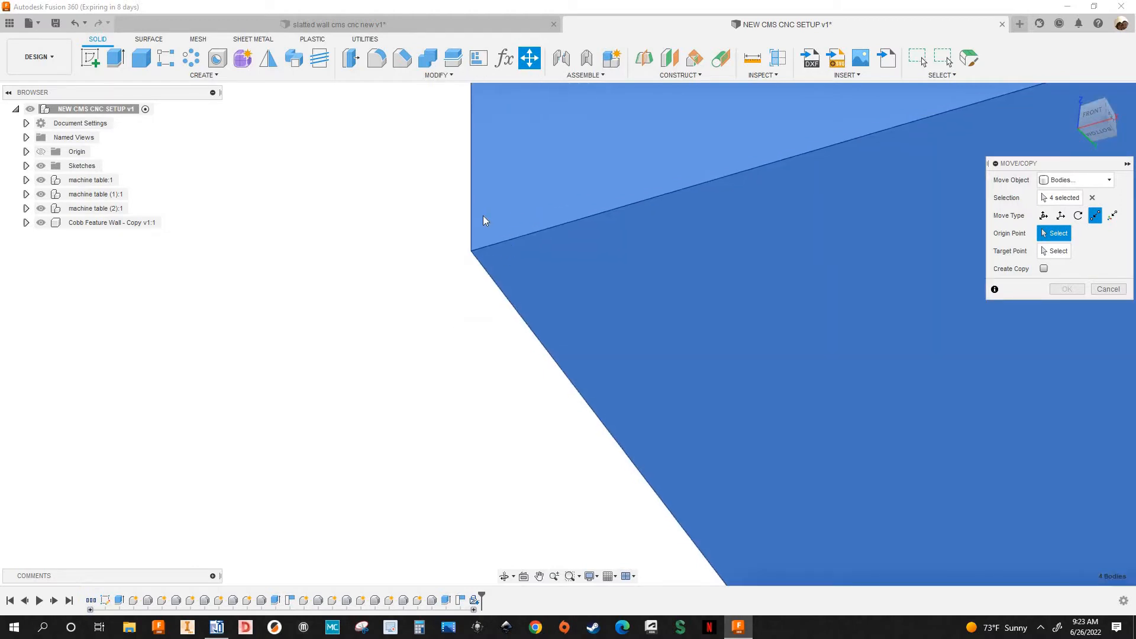
middle_drag(483, 215, 443, 201)
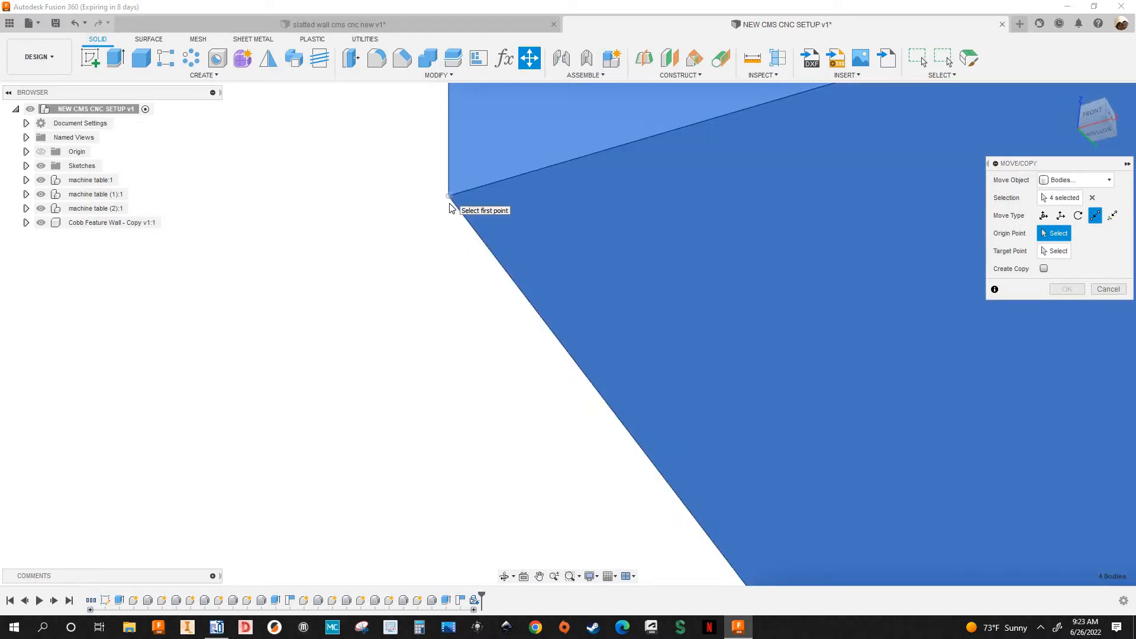
click(450, 204)
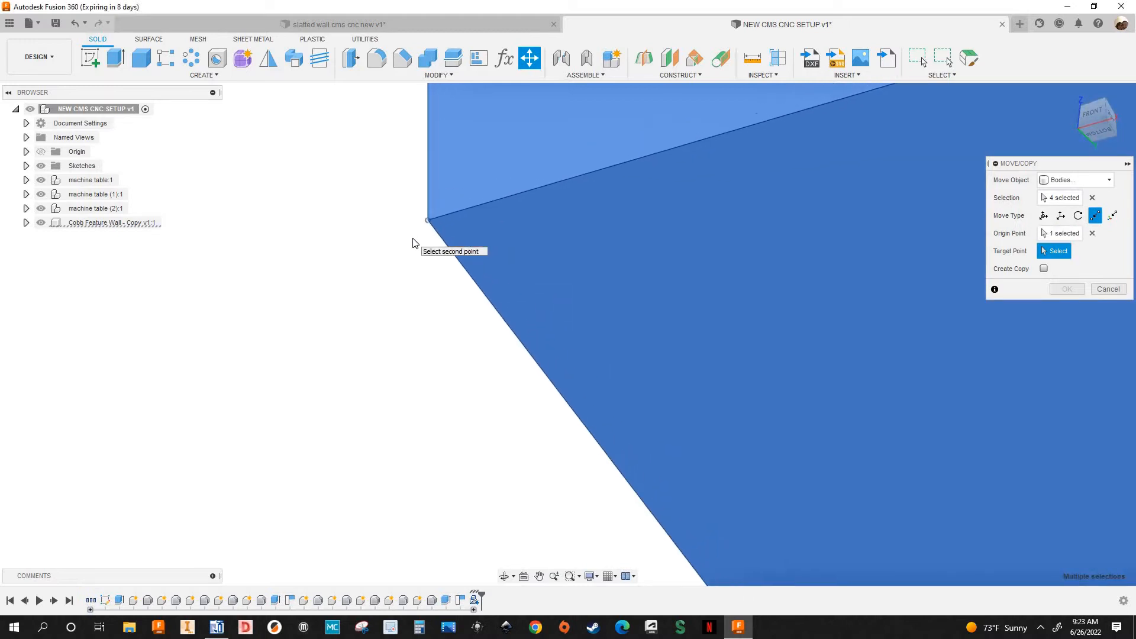
Step: Pick the matching upper corner of the raised board on the first machine table as the move's target point
scroll(412, 238, down, 3)
scroll(371, 296, down, 2)
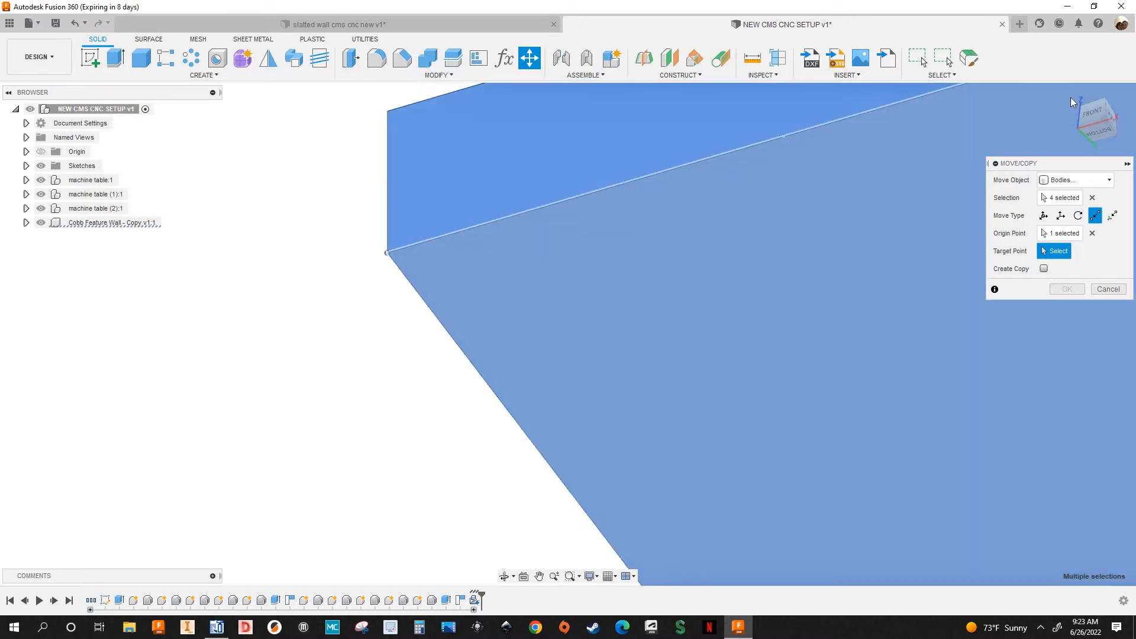
mouse_move(1071, 98)
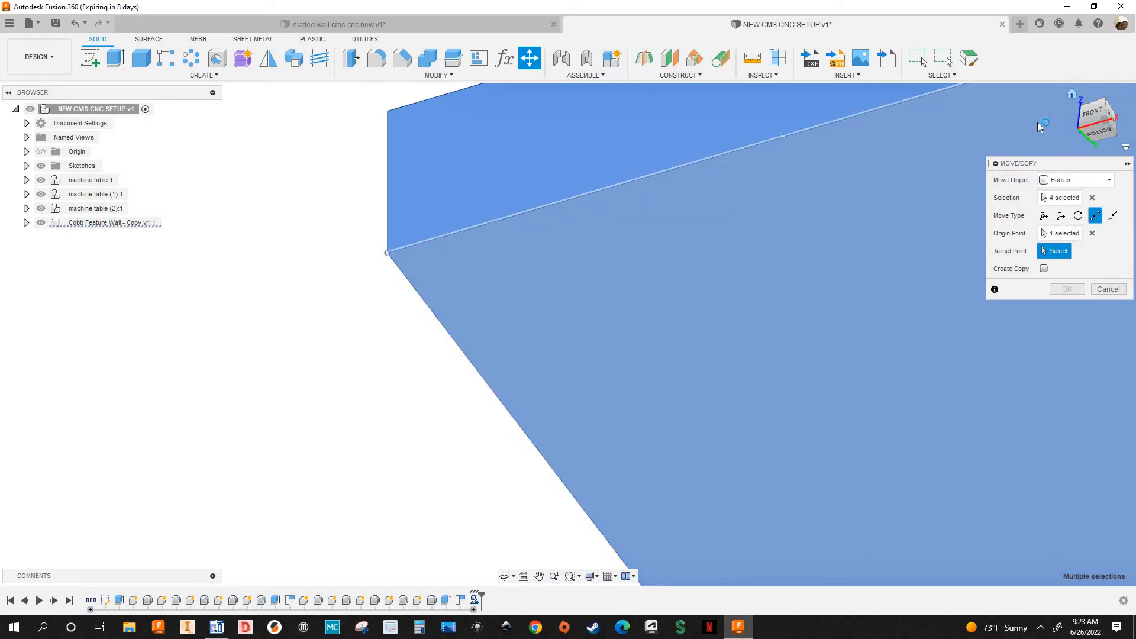
scroll(458, 194, up, 3)
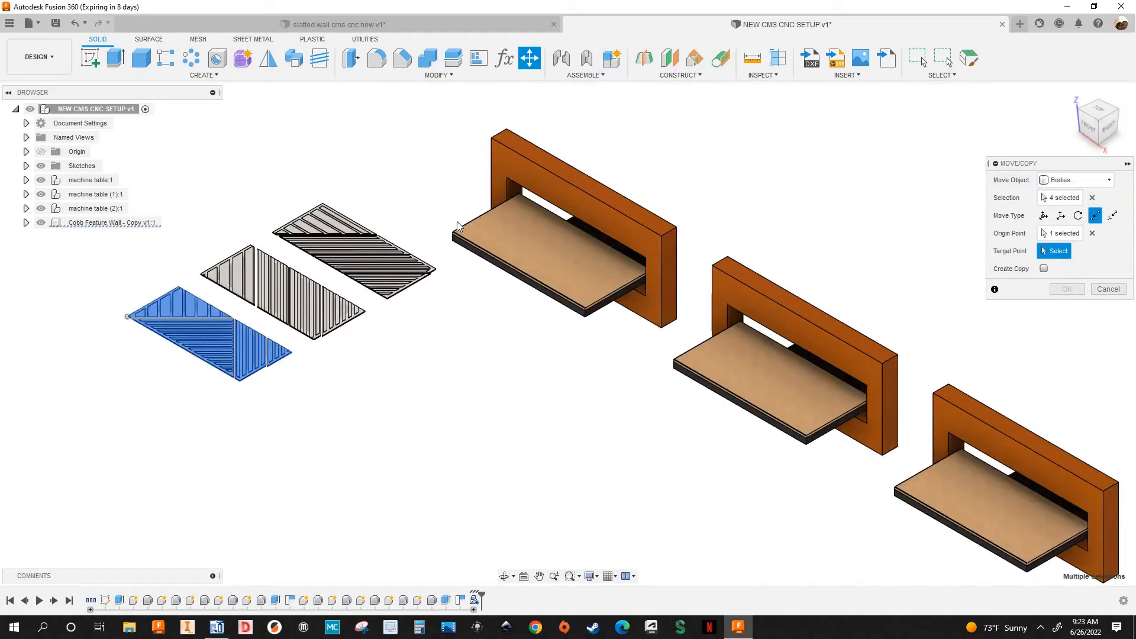
scroll(458, 225, up, 5)
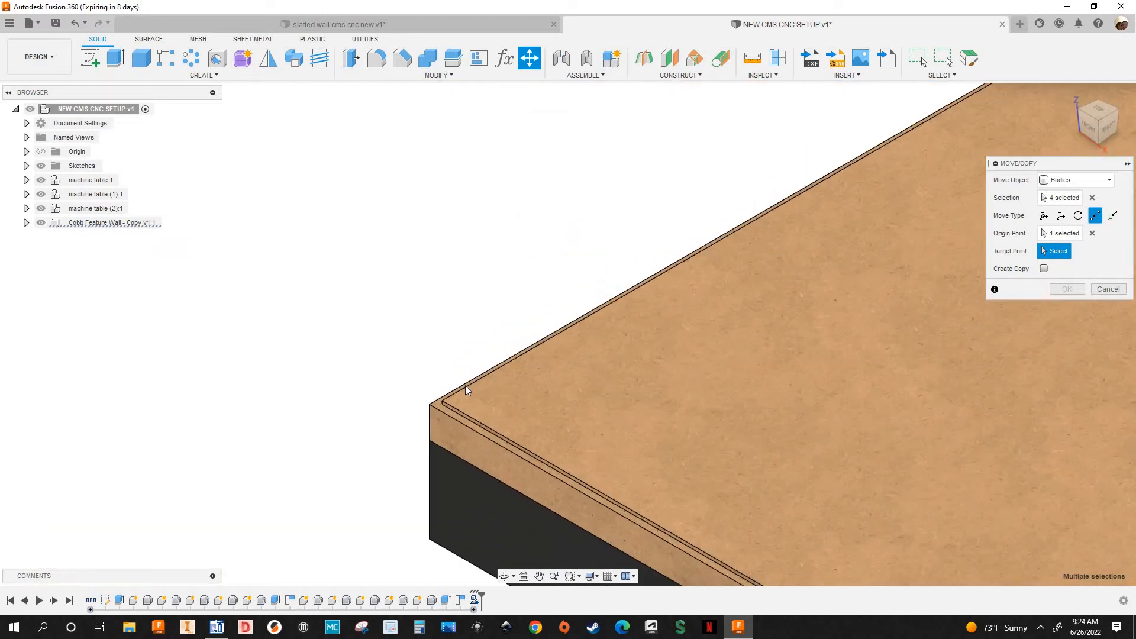
scroll(453, 445, up, 5)
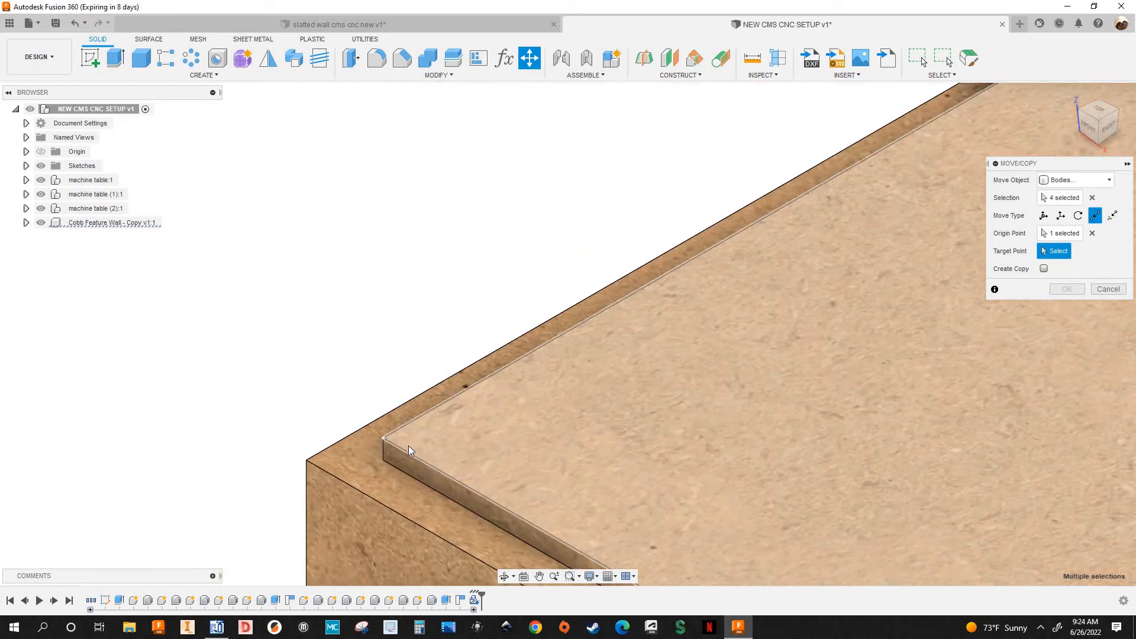
scroll(336, 428, up, 3)
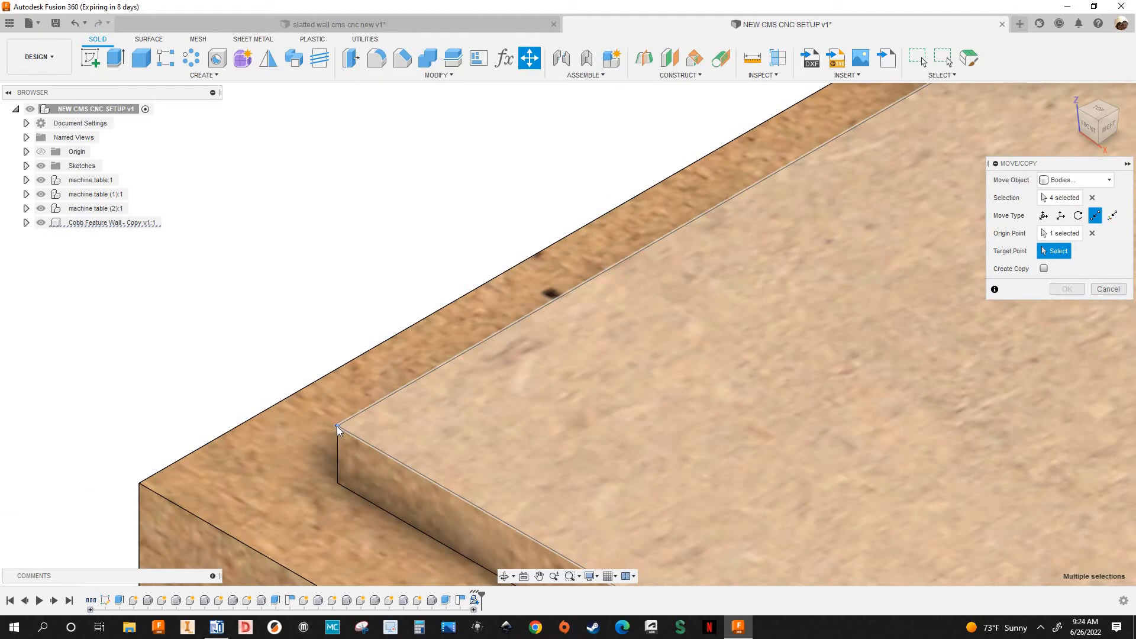
click(337, 426)
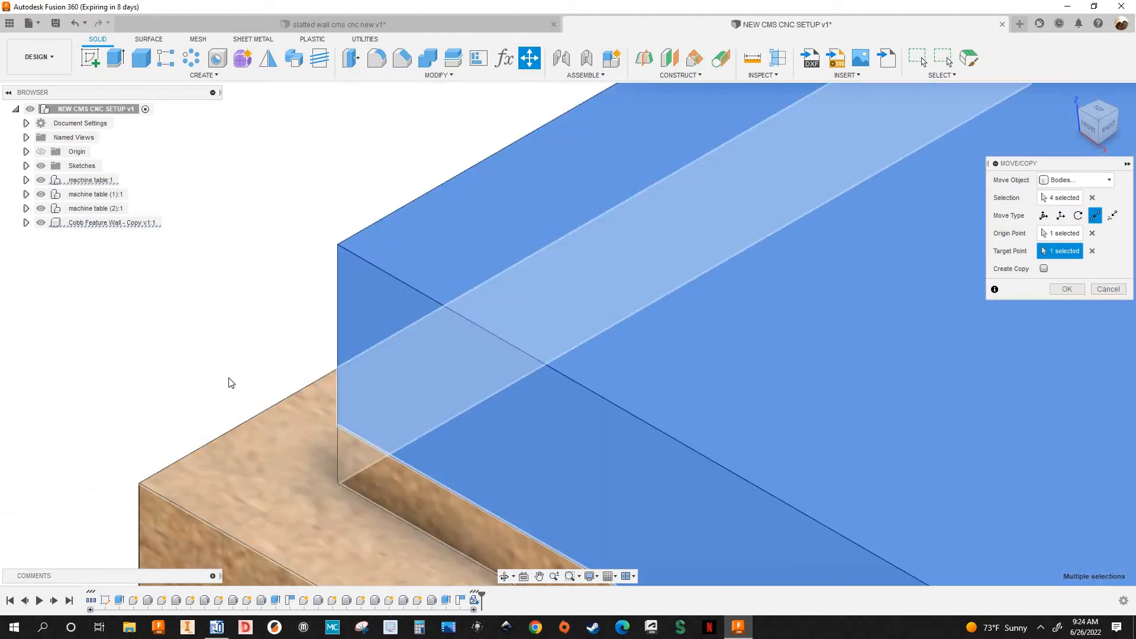
Step: Check how the moved panel section sits on the first machine table and apply the move
scroll(231, 385, down, 3)
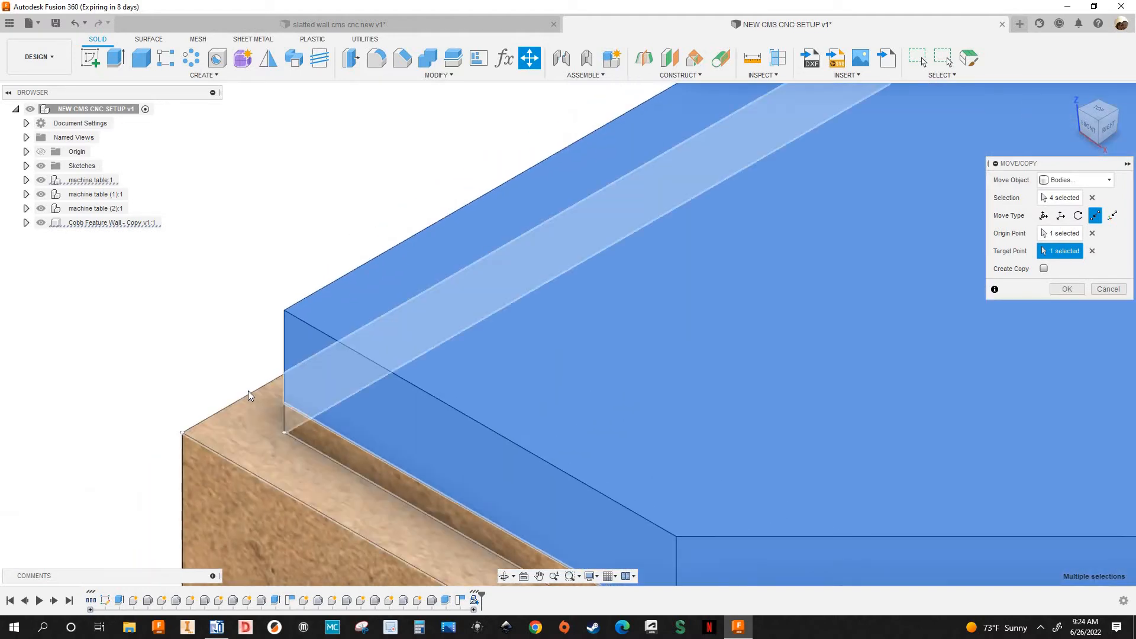
scroll(248, 391, down, 5)
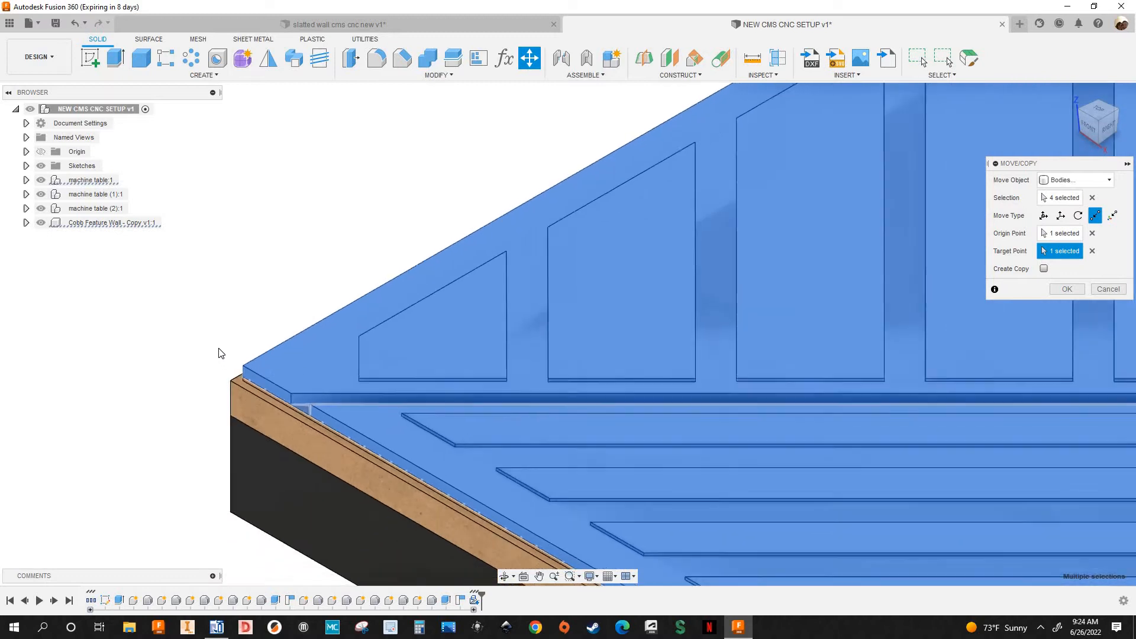
scroll(220, 353, down, 5)
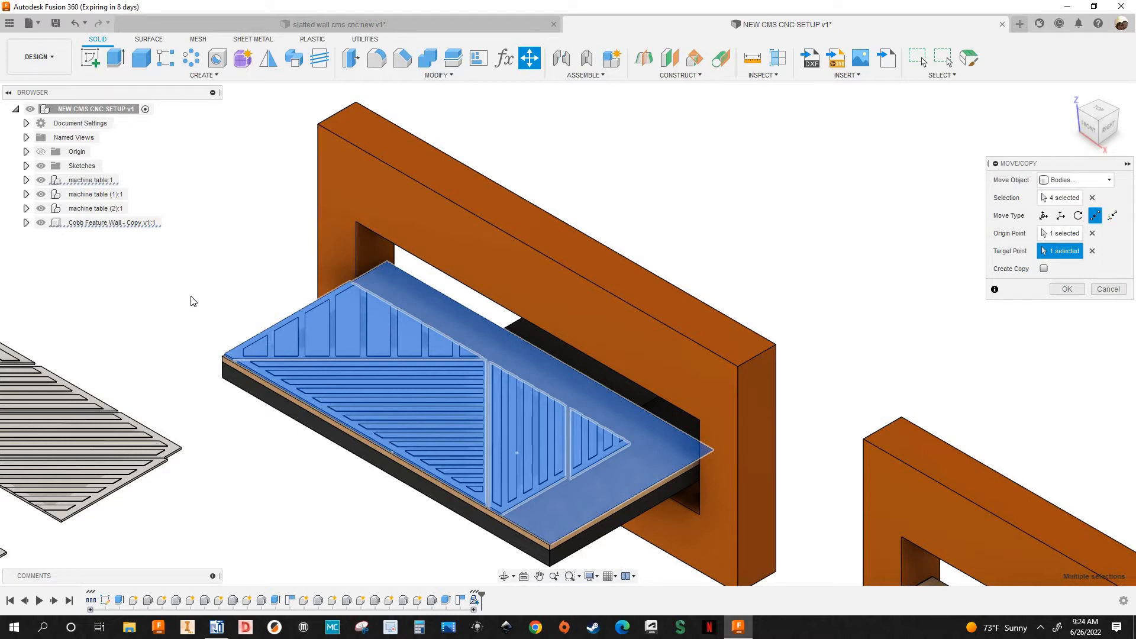
scroll(219, 267, down, 4)
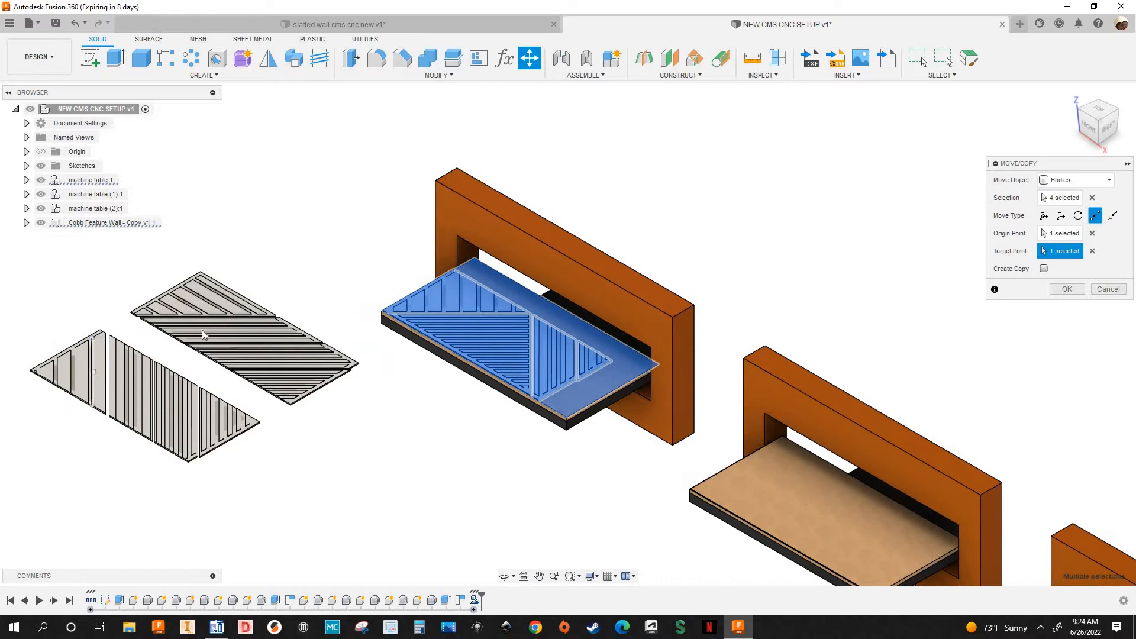
click(1068, 289)
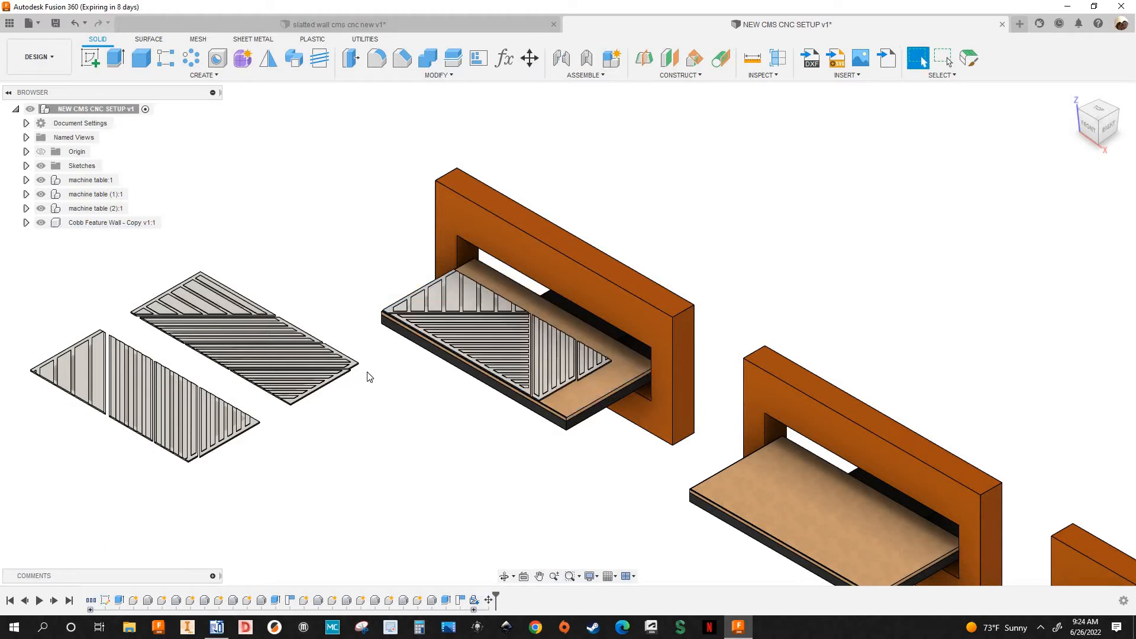
Step: Examine the placed section's corner, and switch to the slatted wall cms cnc new document to compare its panel-to-table edge spacing from above
scroll(308, 305, up, 10)
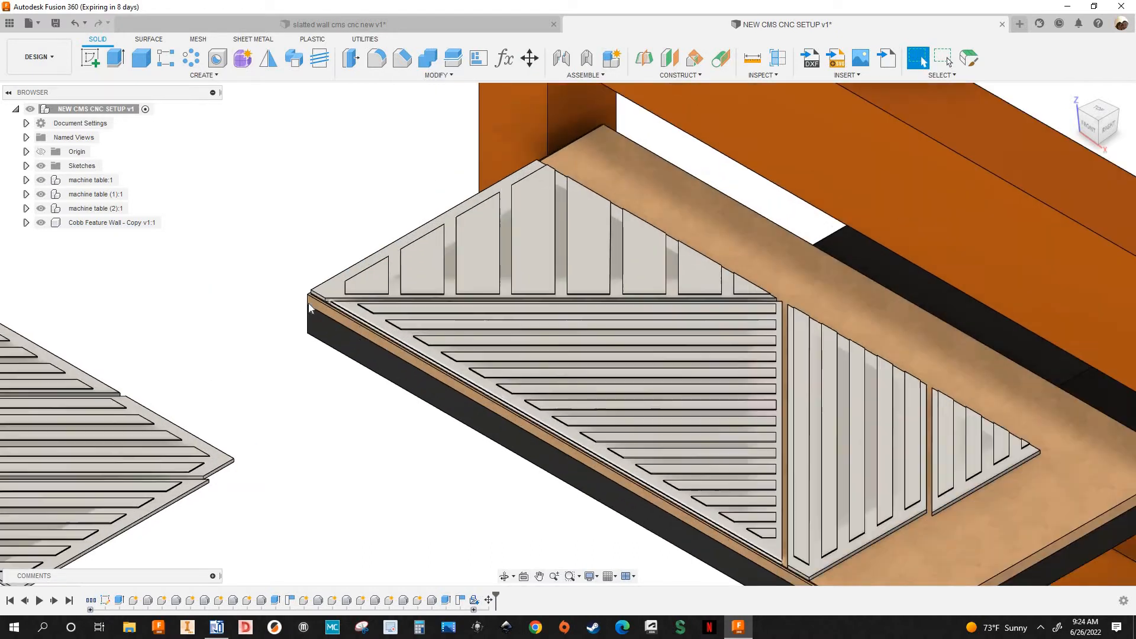
scroll(312, 307, up, 4)
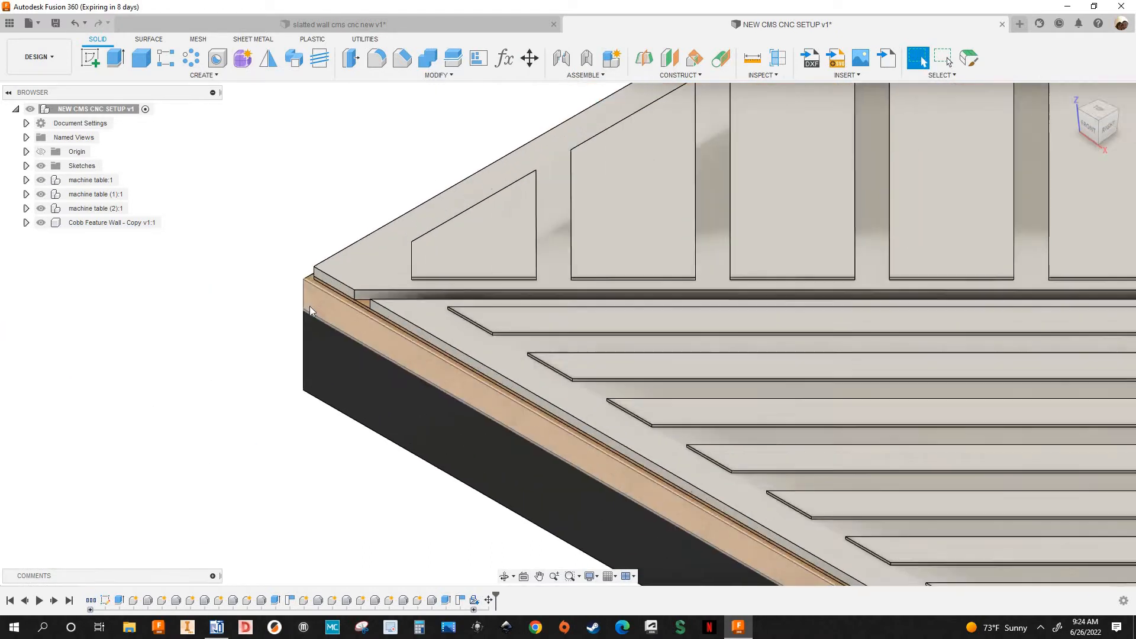
scroll(378, 266, down, 8)
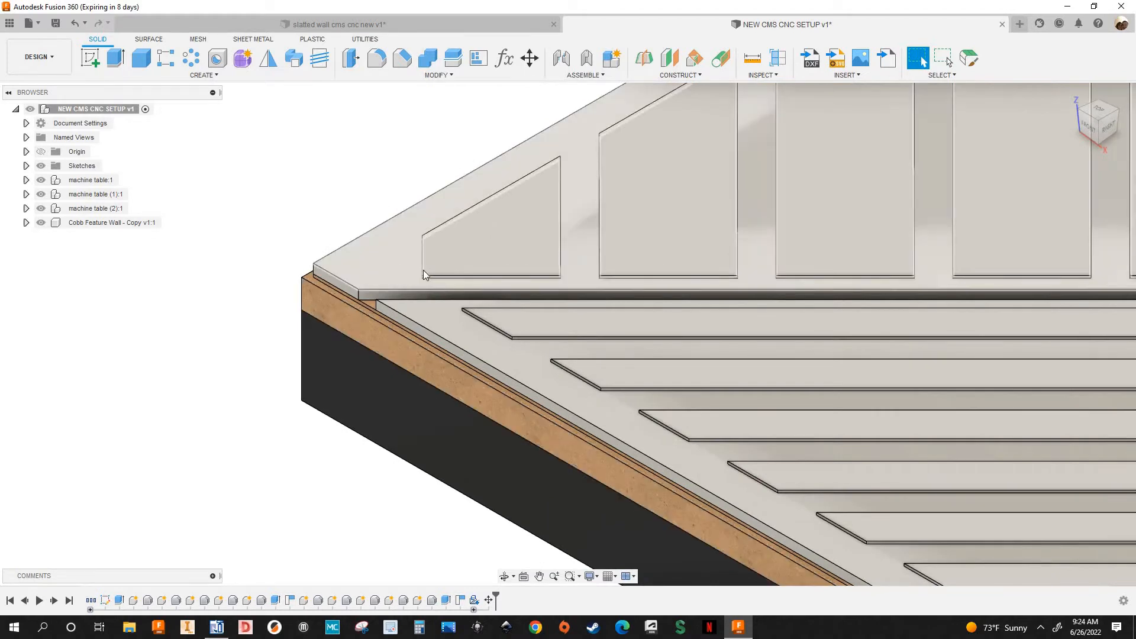
scroll(350, 296, up, 7)
scroll(350, 296, up, 2)
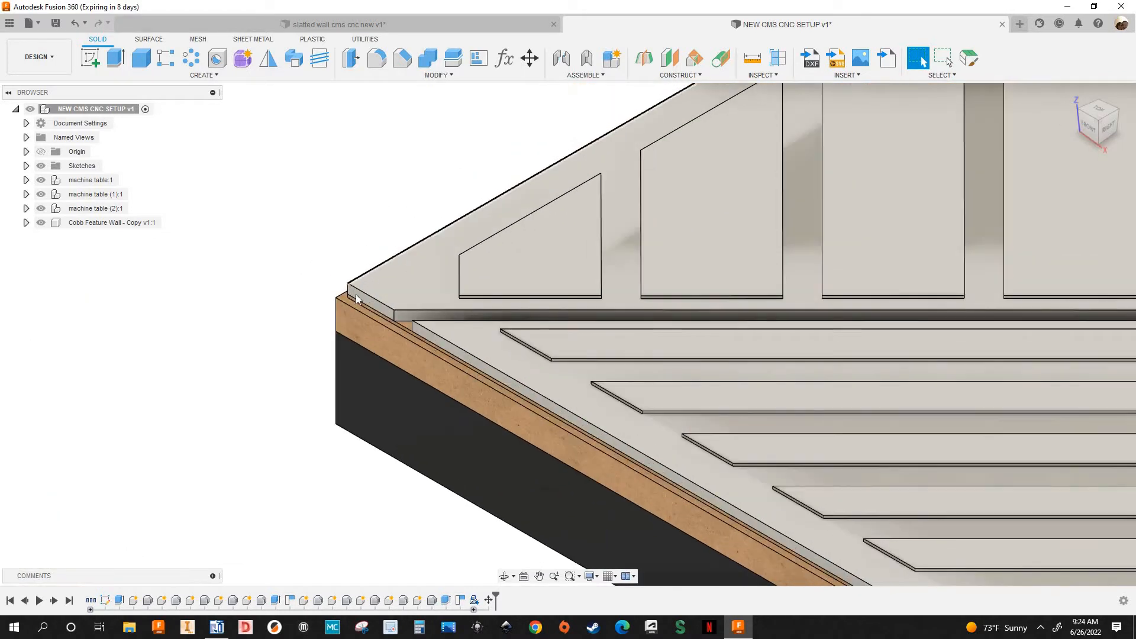
click(400, 27)
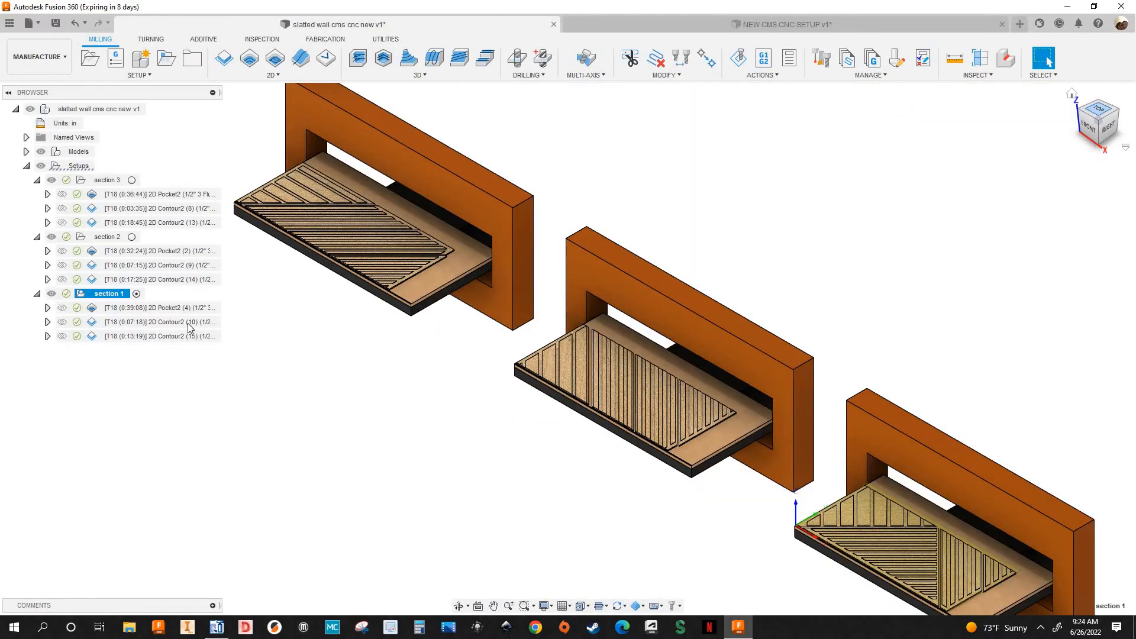
scroll(340, 385, up, 6)
middle_drag(340, 385, 1057, 383)
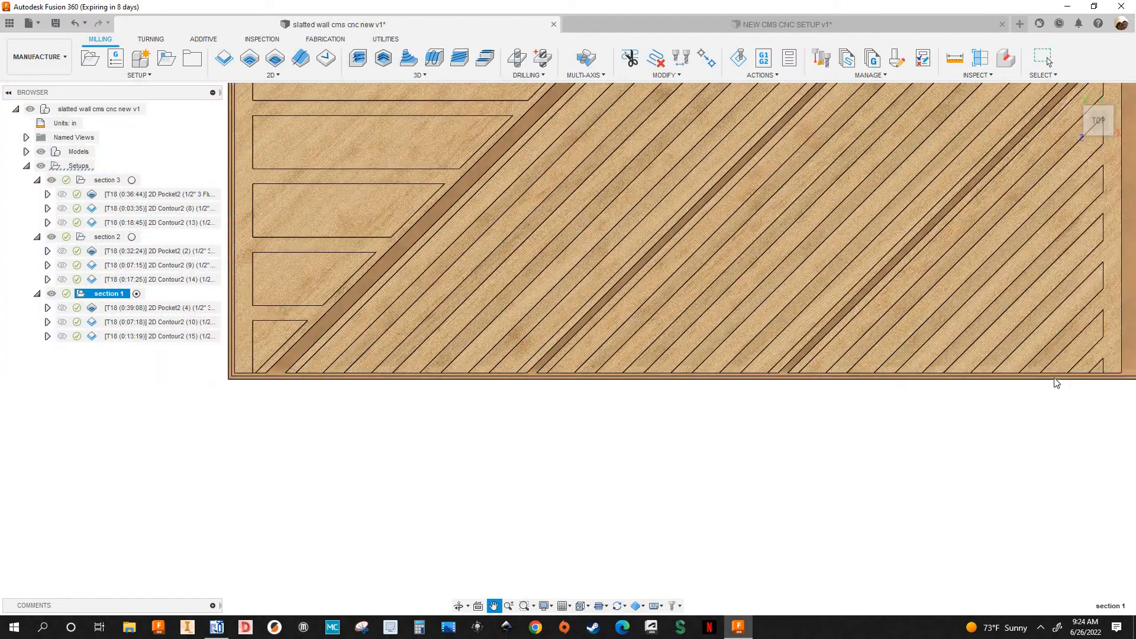
key(Escape)
scroll(230, 286, up, 2)
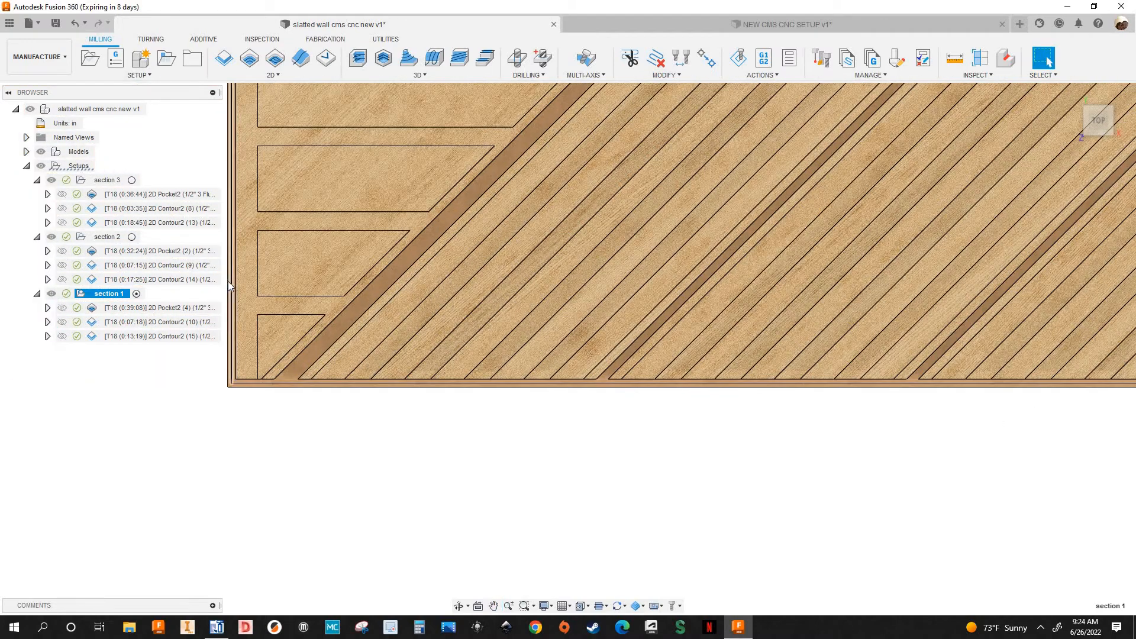
Step: Examine how far the panel section is inset from the table corner's edges in the slatted wall cms cnc new document
scroll(256, 436, up, 2)
scroll(266, 448, up, 1)
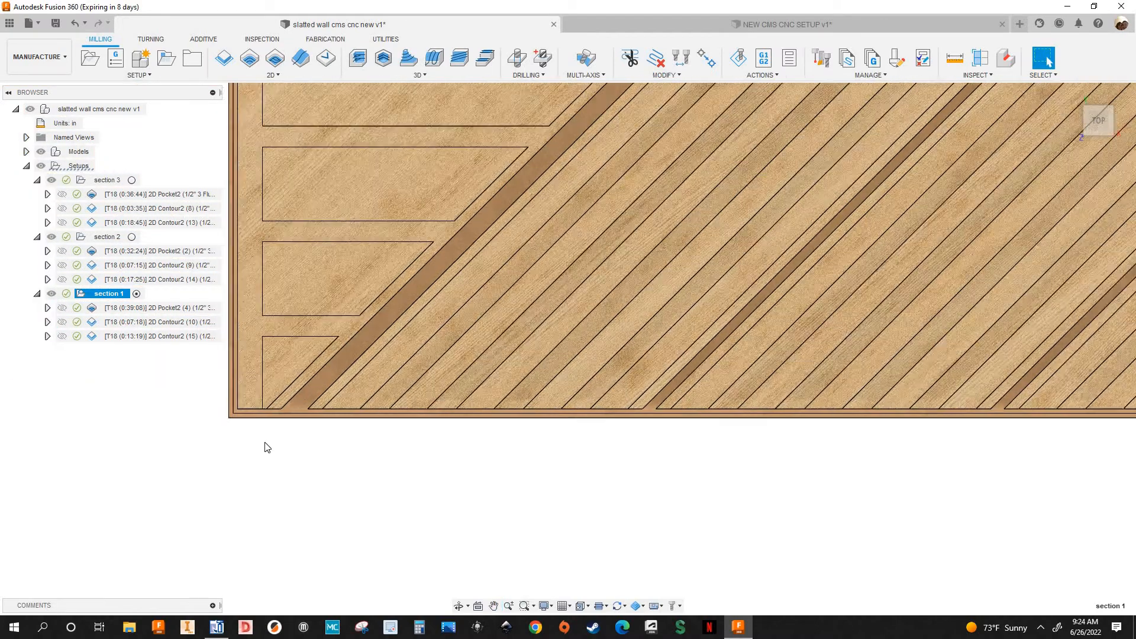
scroll(254, 425, down, 2)
shift+middle_drag(234, 419, 248, 419)
scroll(249, 423, up, 4)
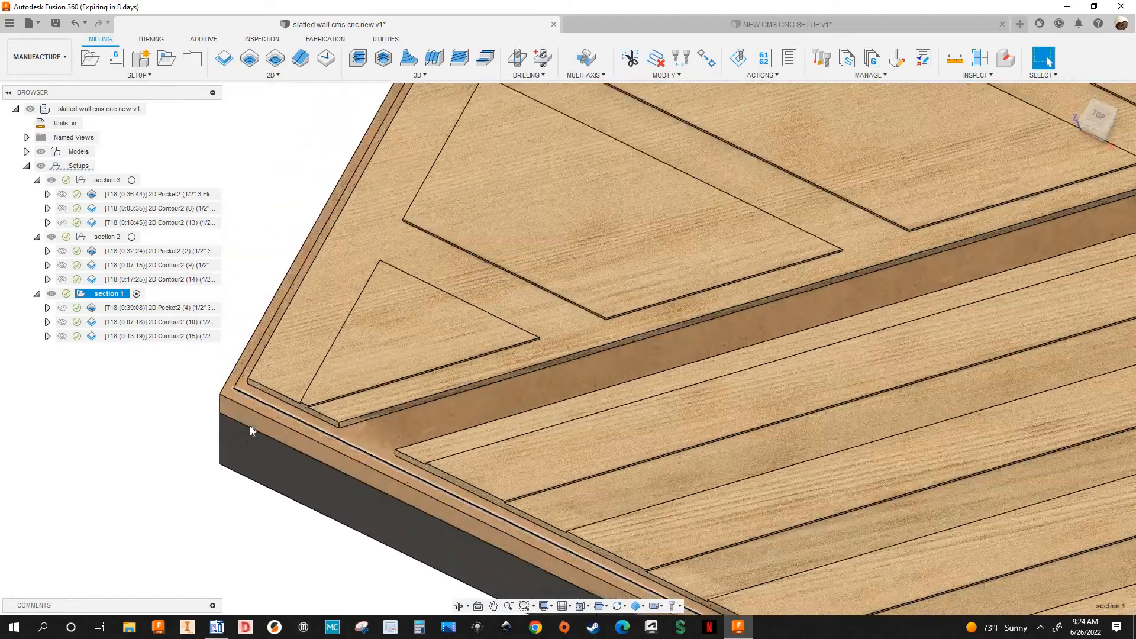
scroll(250, 425, up, 3)
scroll(250, 394, up, 2)
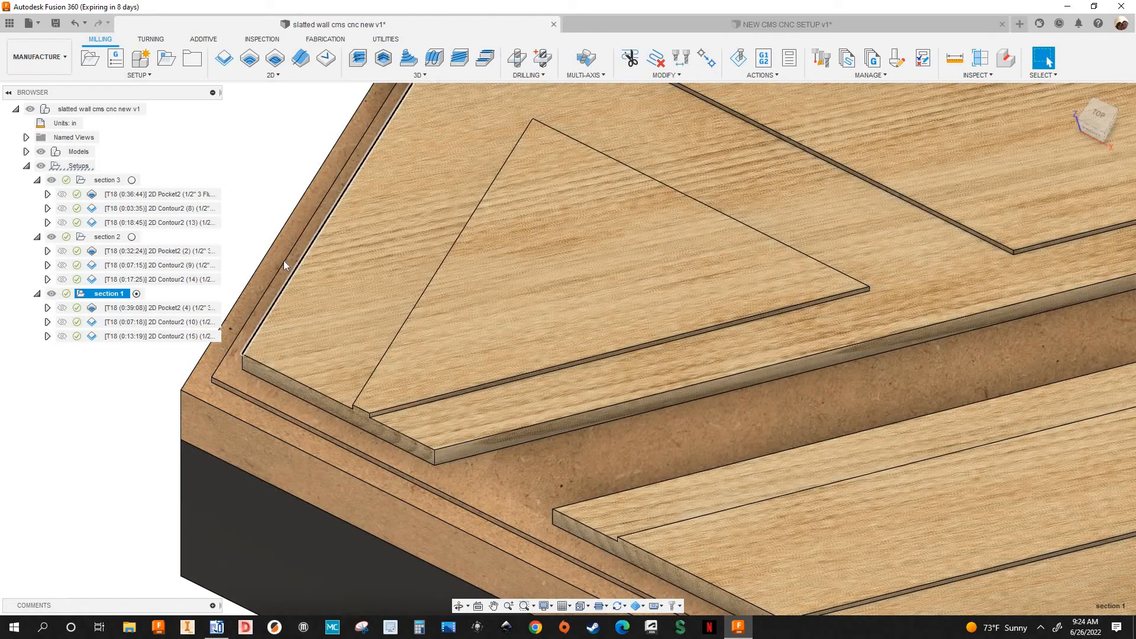
scroll(354, 178, down, 3)
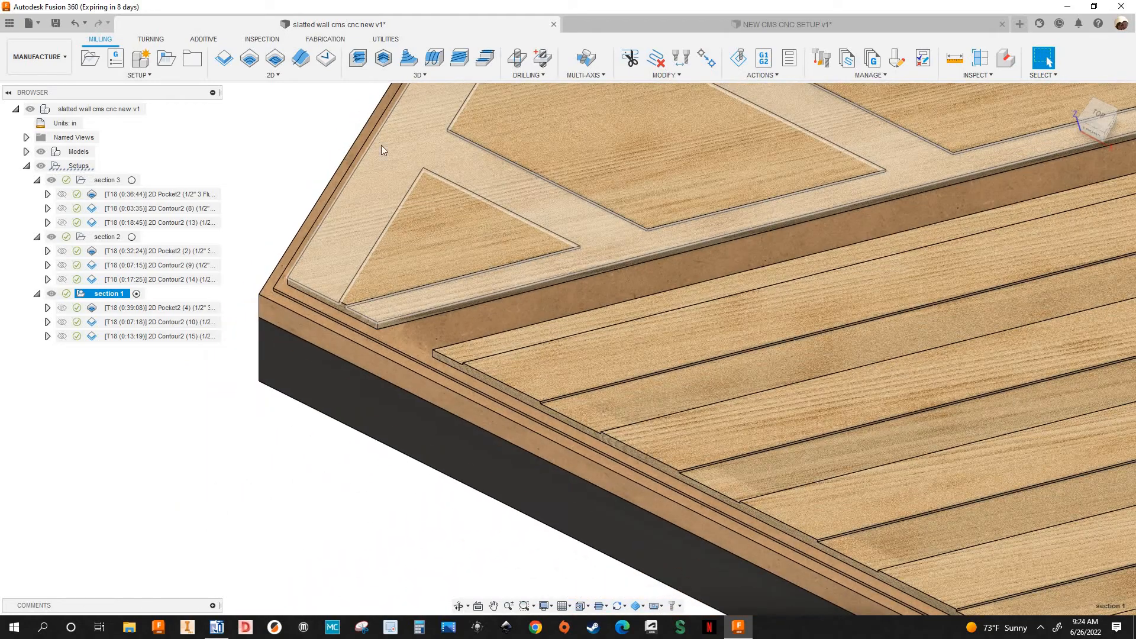
scroll(327, 225, down, 4)
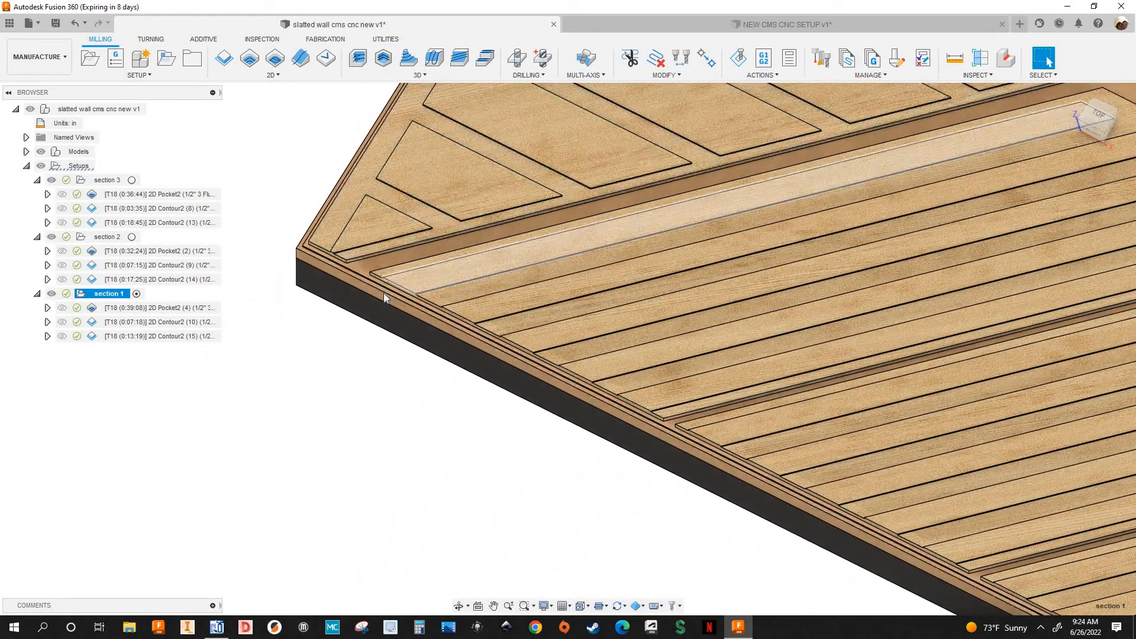
scroll(268, 345, down, 5)
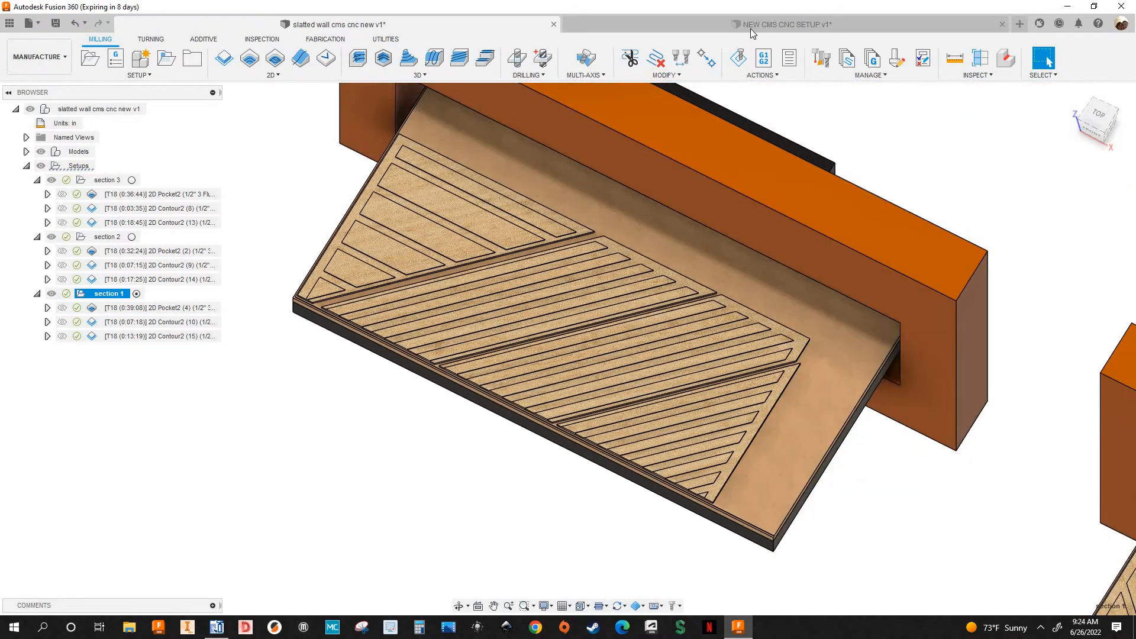
Step: Switch to the NEW CMS CNC SETUP document and reopen the placed section's move feature, changing its move type to Free Move
click(753, 27)
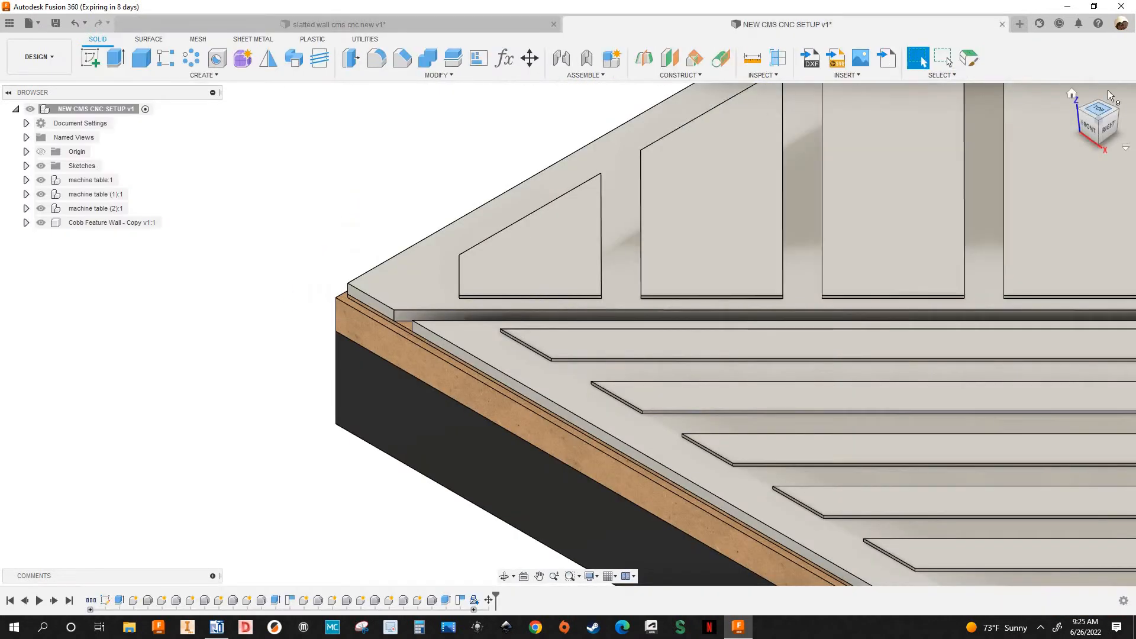
click(1106, 97)
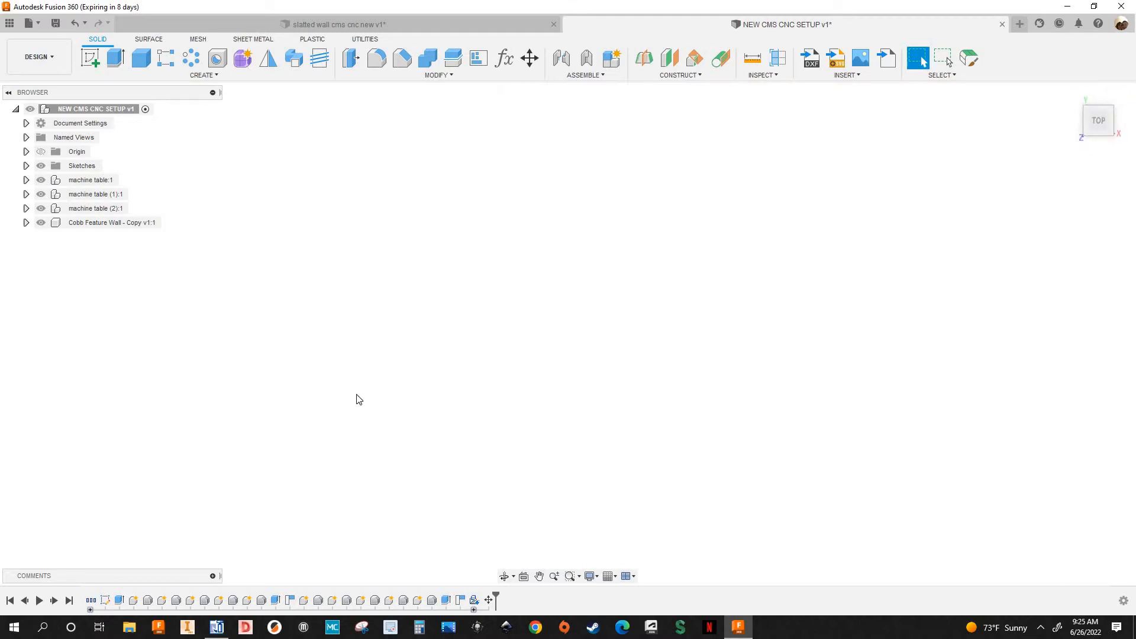
scroll(507, 357, down, 10)
middle_drag(355, 260, 372, 349)
scroll(370, 348, up, 4)
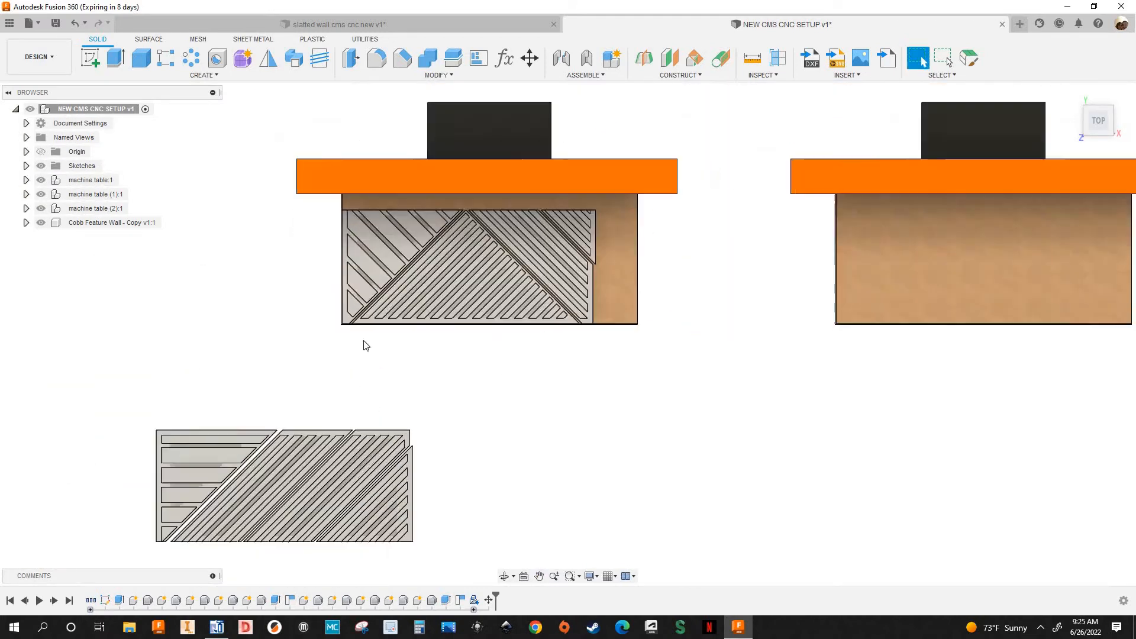
scroll(365, 346, up, 5)
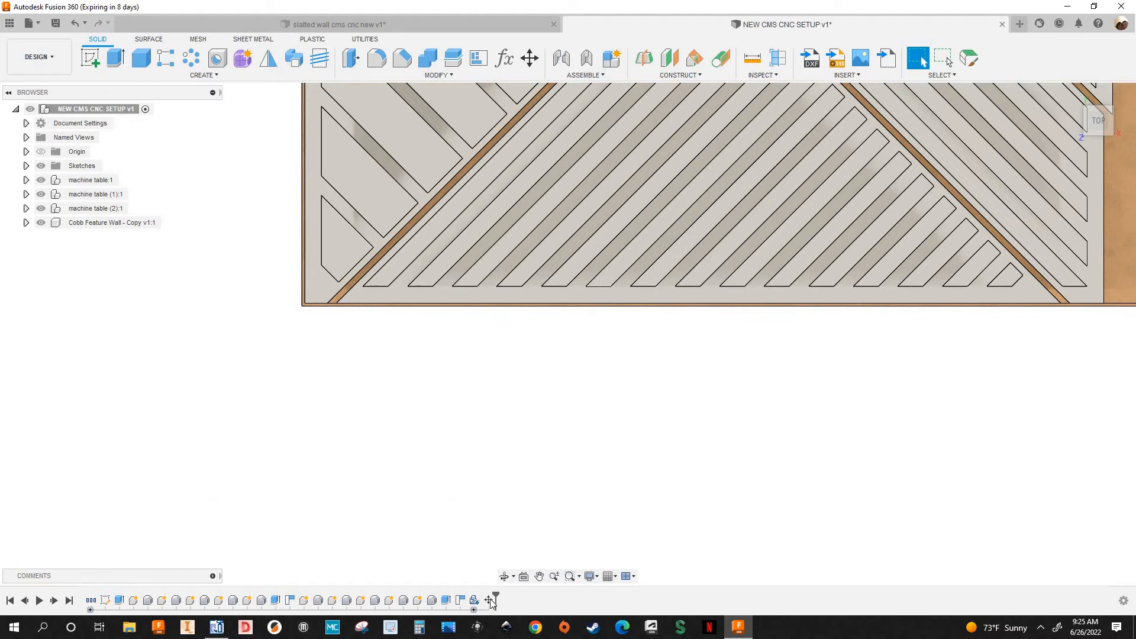
click(491, 601)
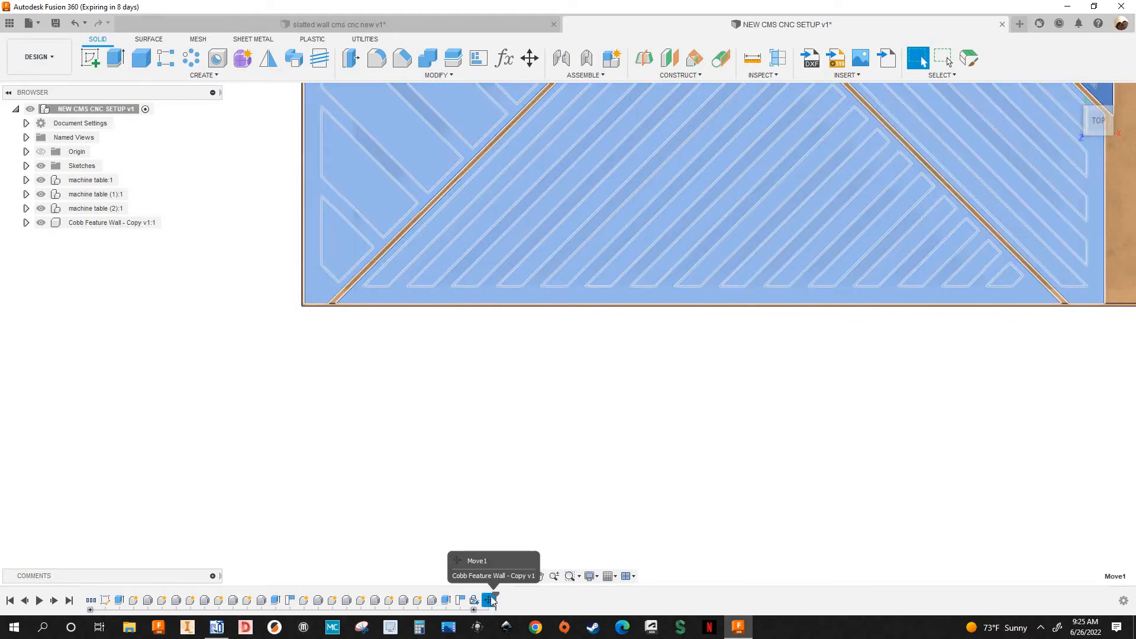
right_click(490, 601)
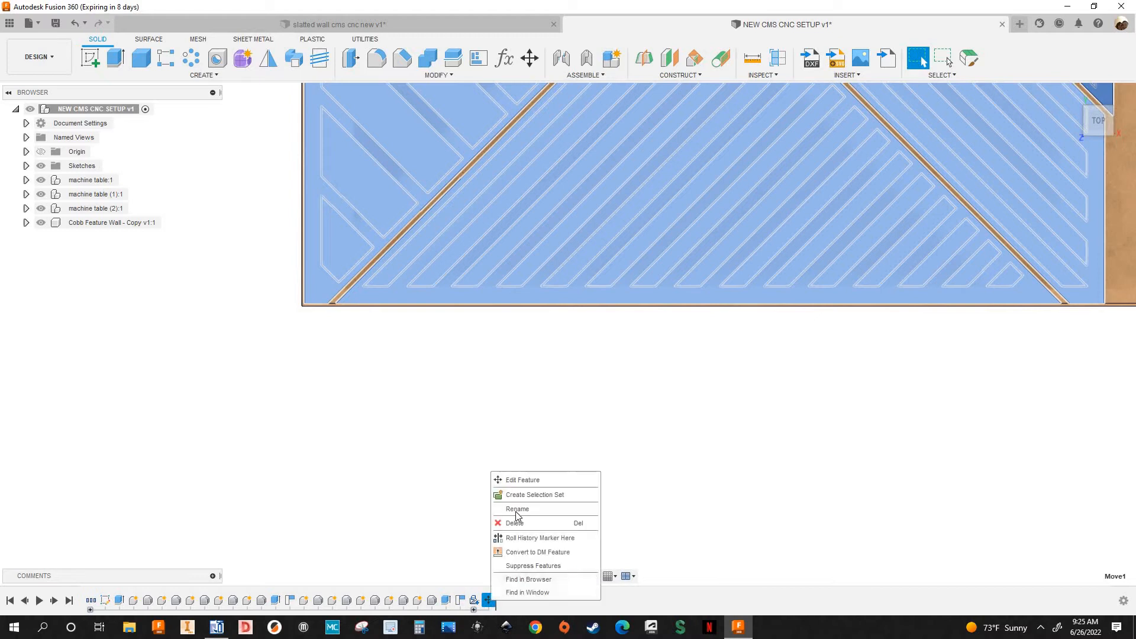
click(523, 480)
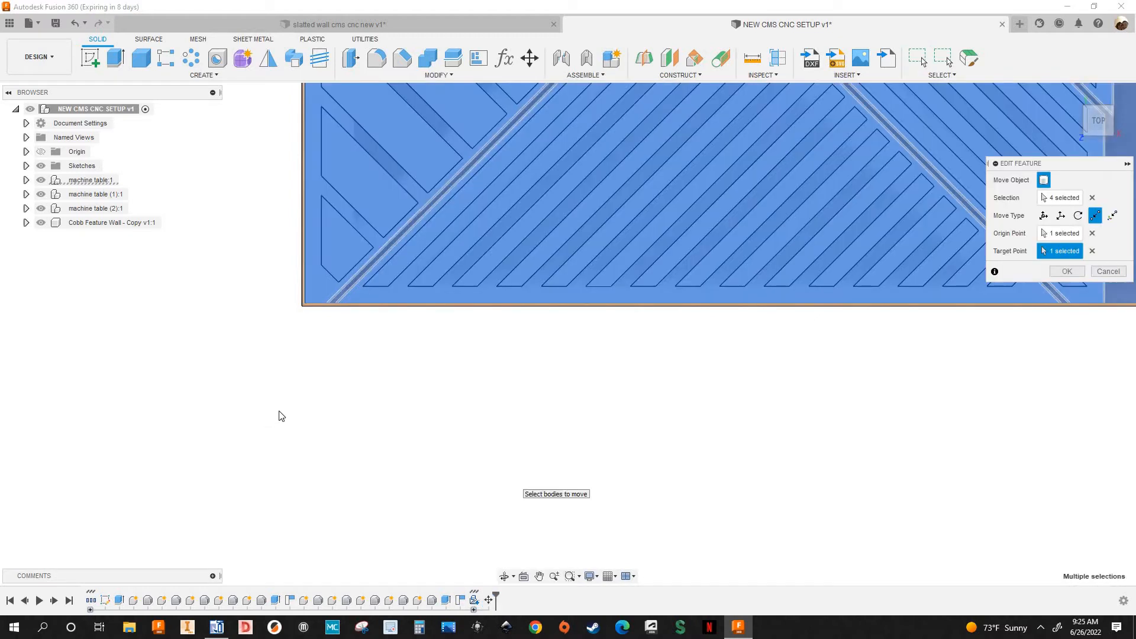
scroll(282, 417, down, 5)
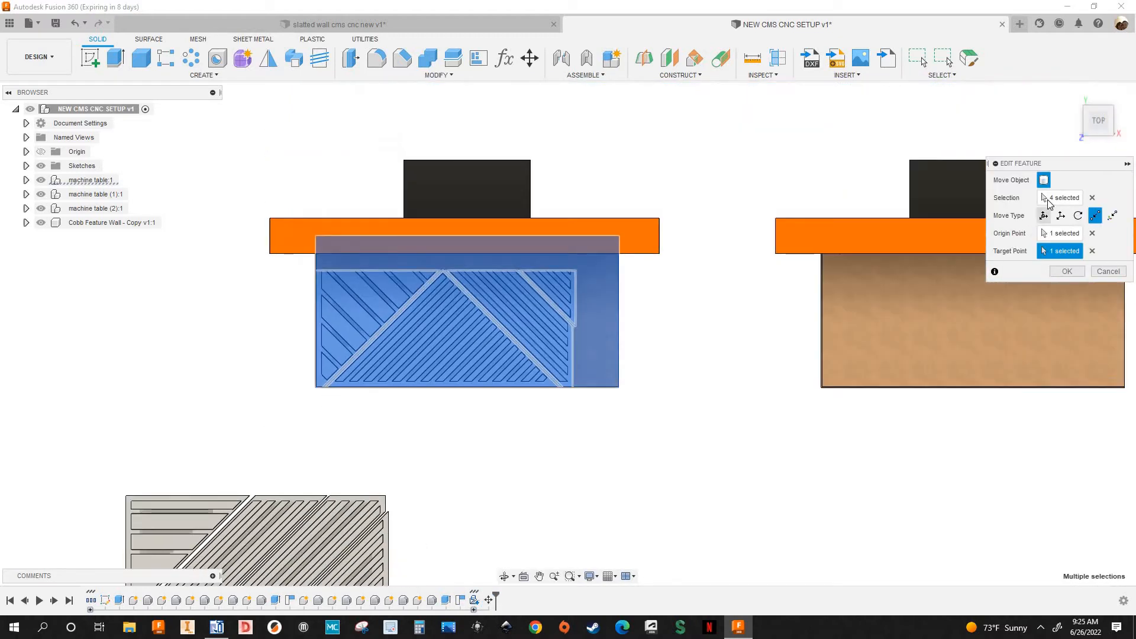
click(1048, 202)
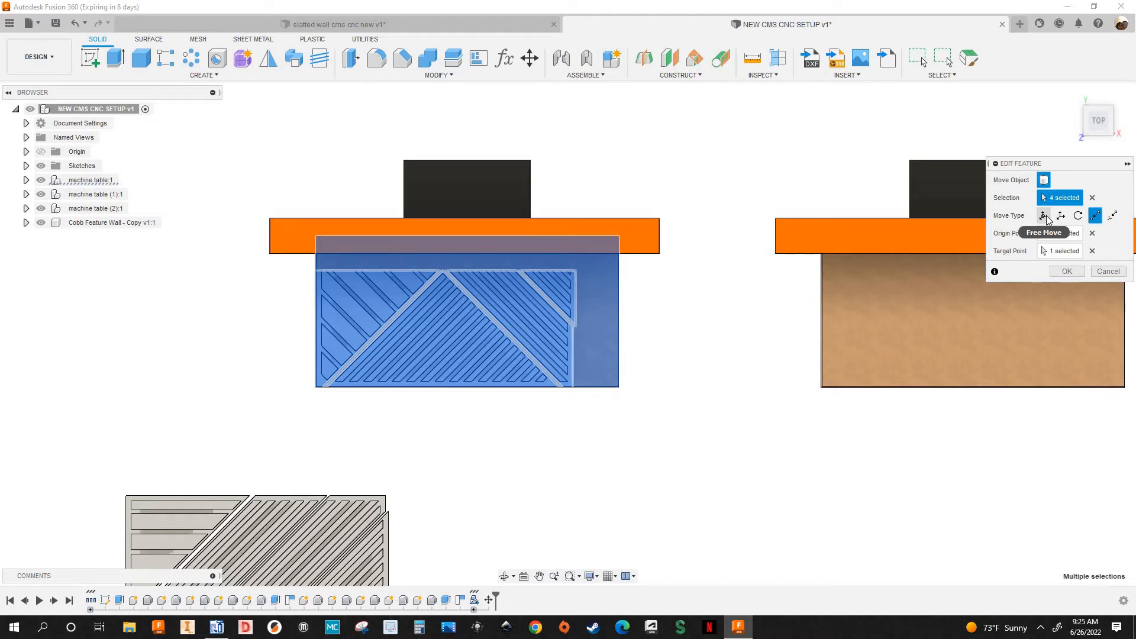
Step: Shift the section inward from the table's long front edge with an X distance of 0.375 in
scroll(446, 400, up, 5)
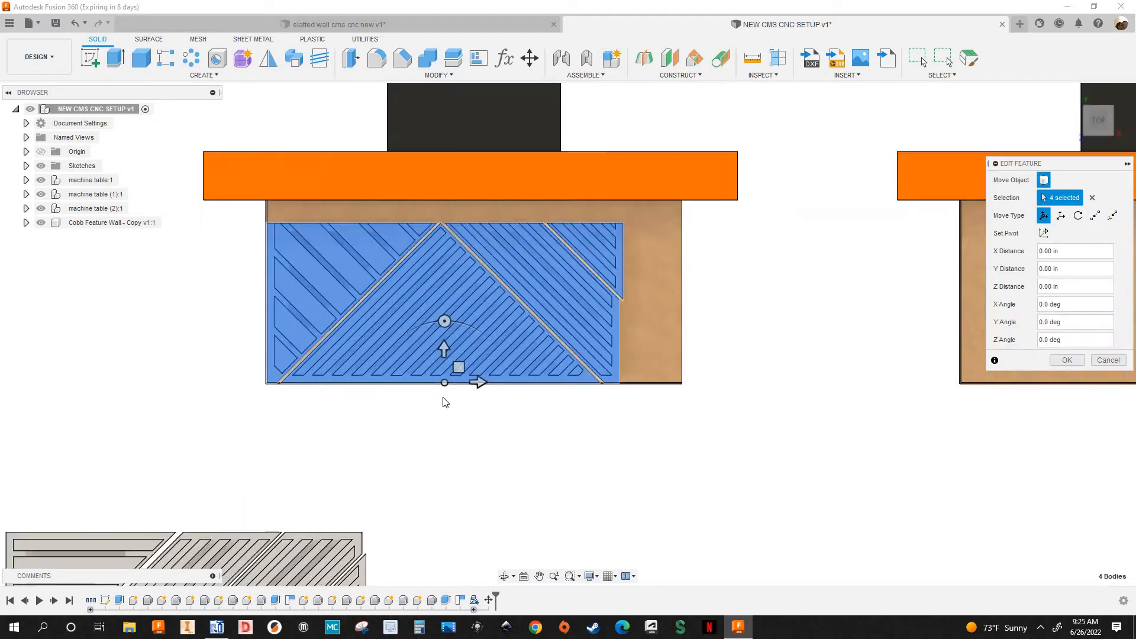
scroll(451, 346, up, 2)
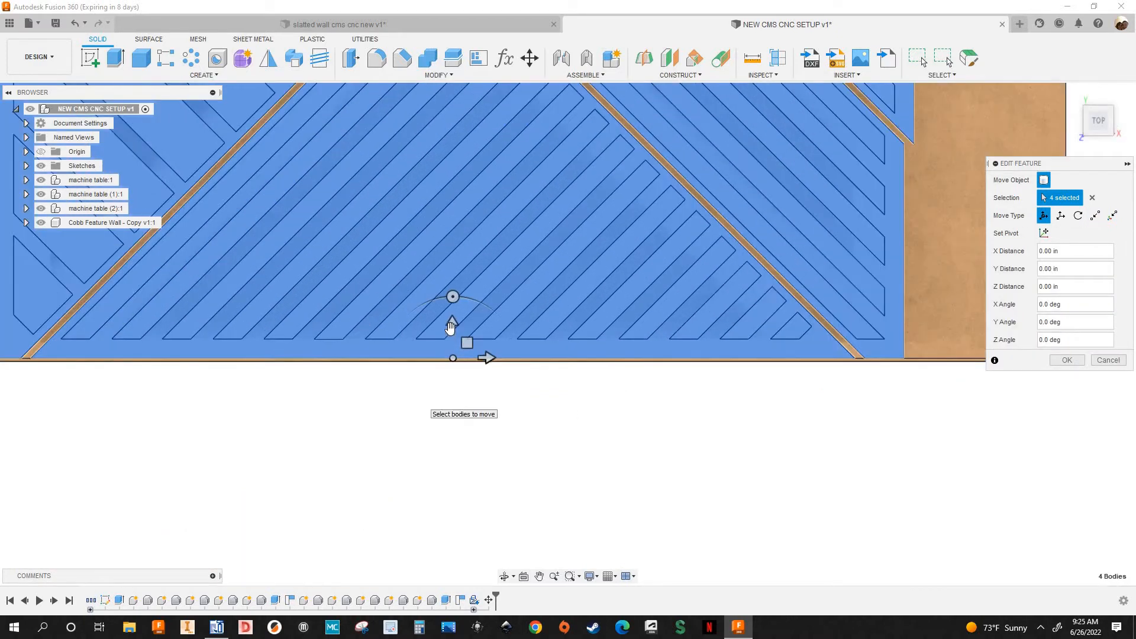
click(452, 323)
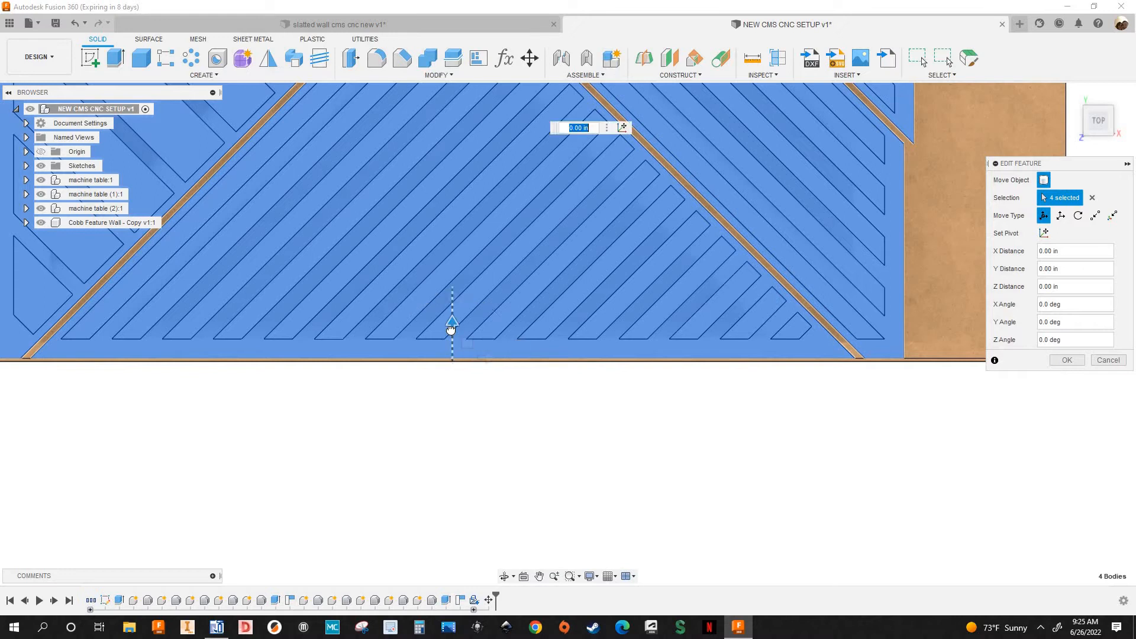
drag(451, 323, 451, 322)
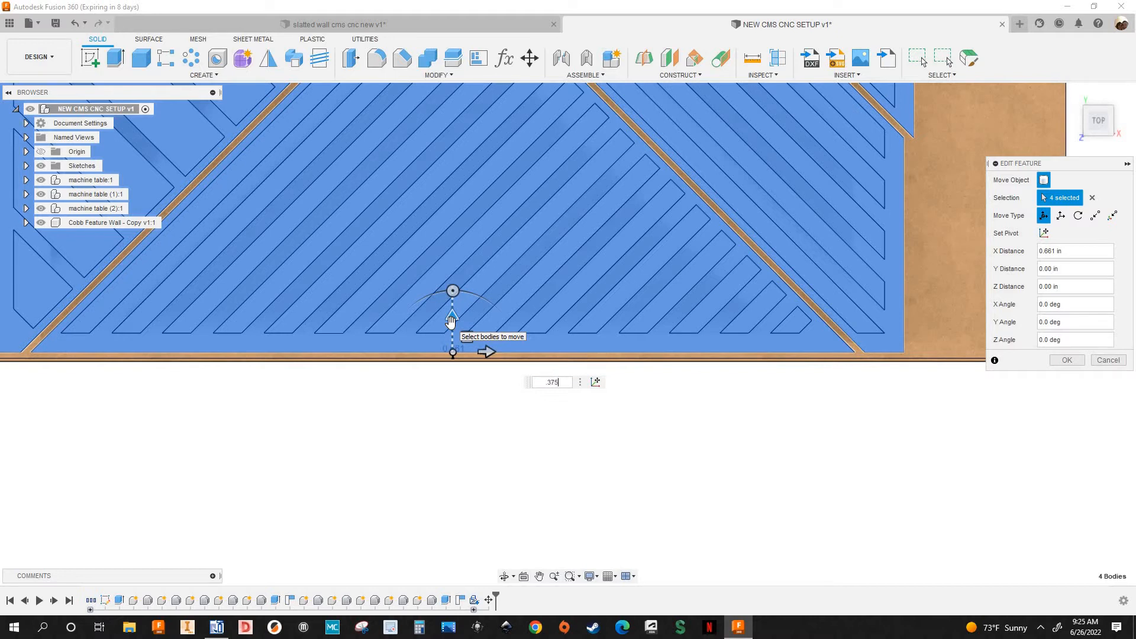
text(.375)
key(Return)
scroll(501, 350, down, 1)
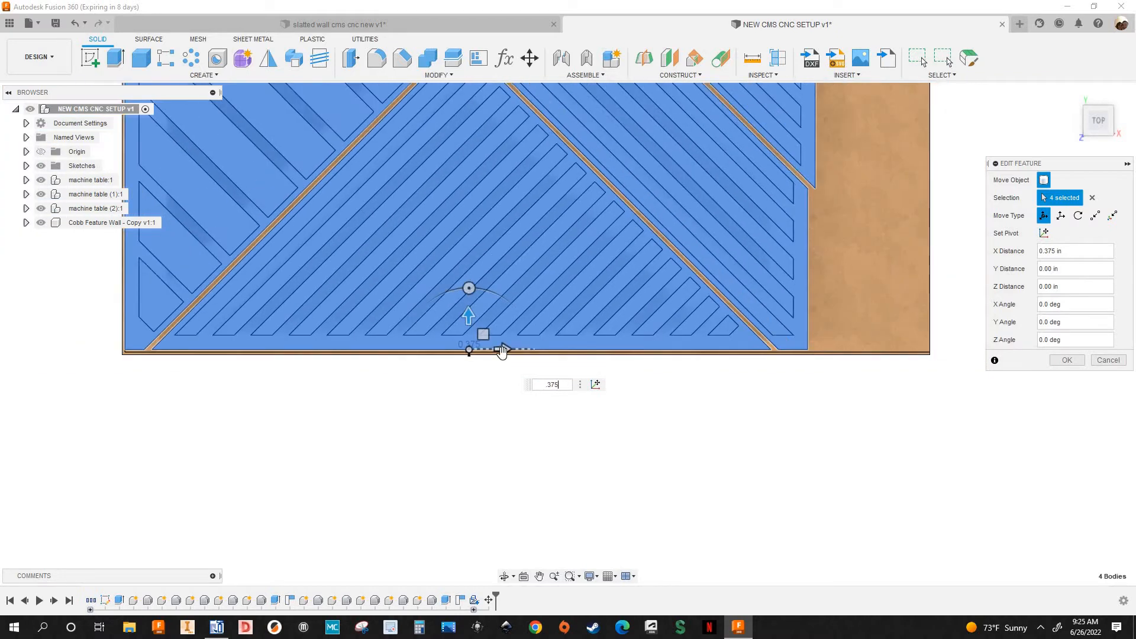
Step: Shift the section inward from the table's short edge with a Z distance of 0.375 in and apply the edited move
click(501, 350)
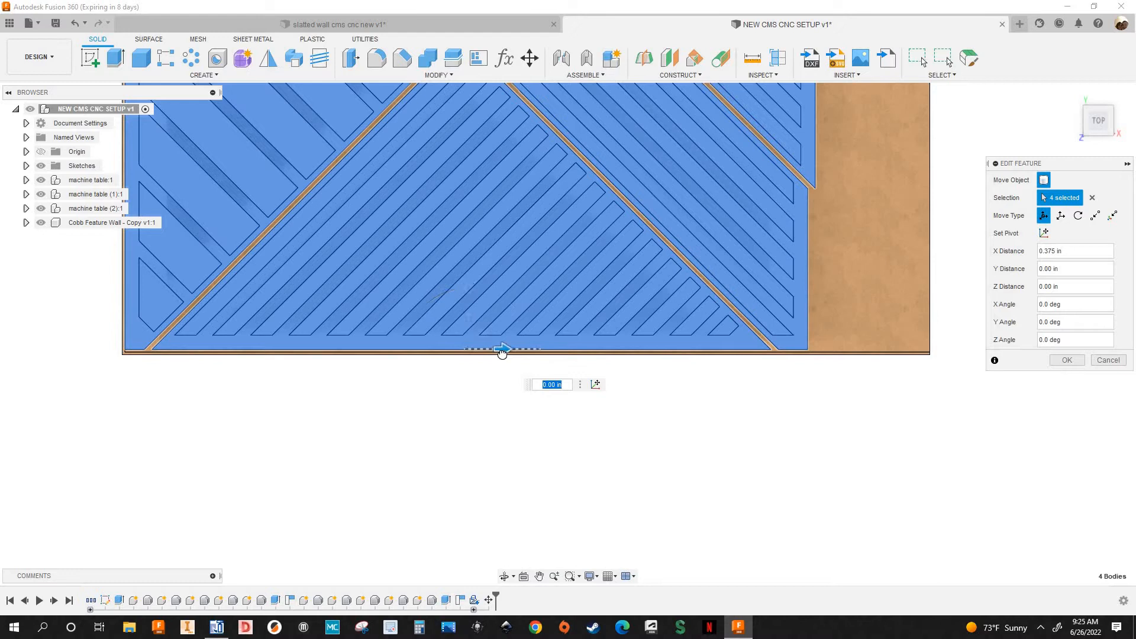
drag(509, 354, 522, 363)
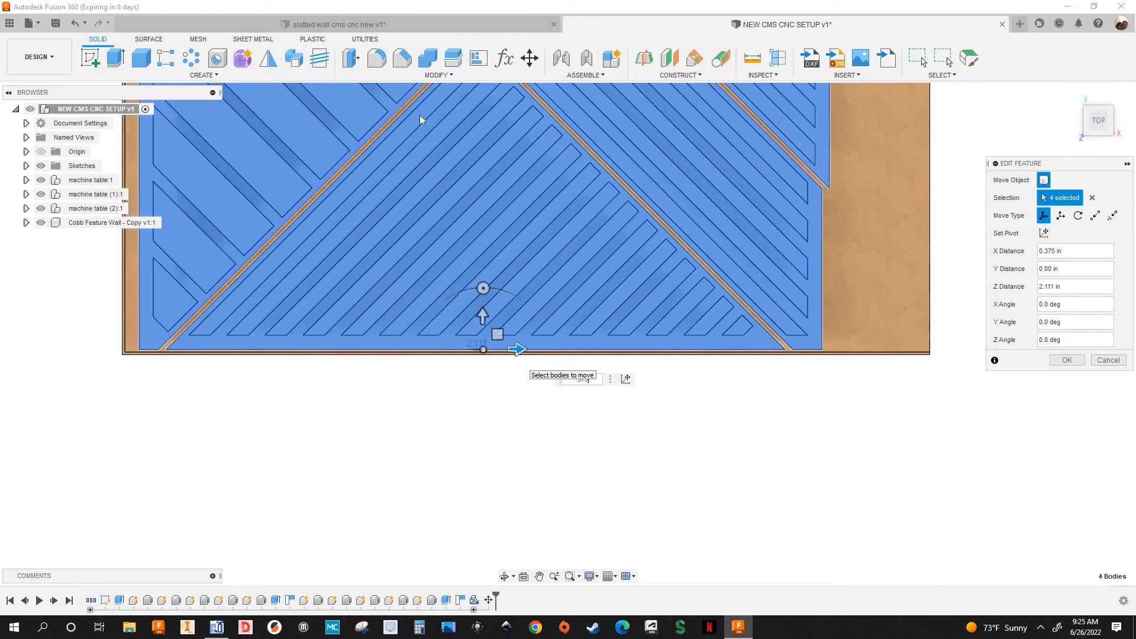
scroll(124, 308, up, 2)
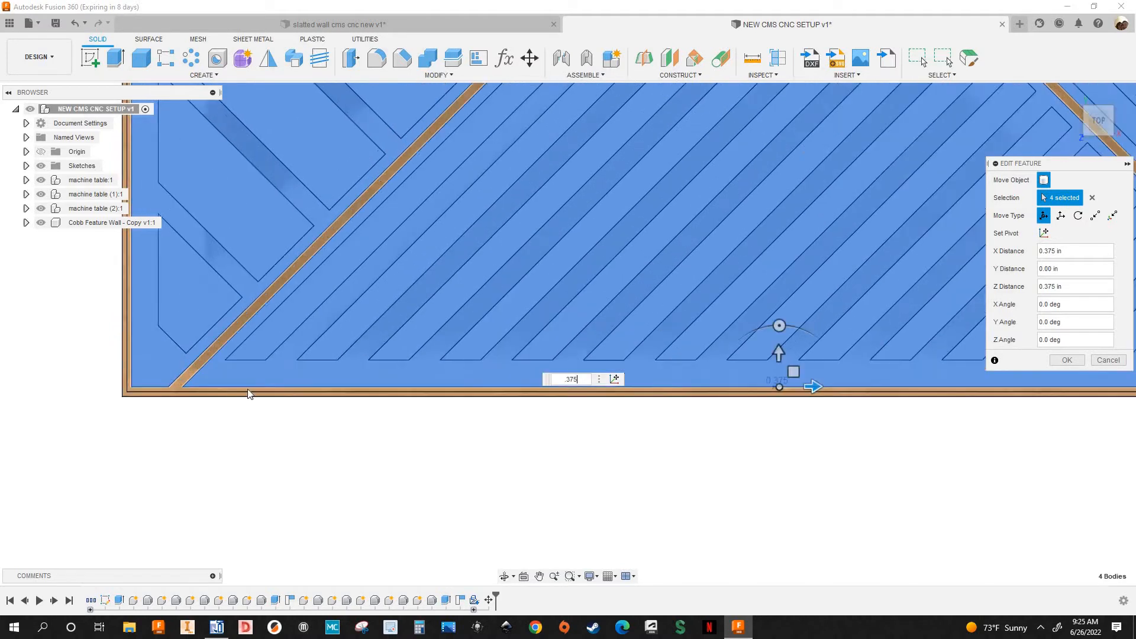
scroll(1046, 386, down, 3)
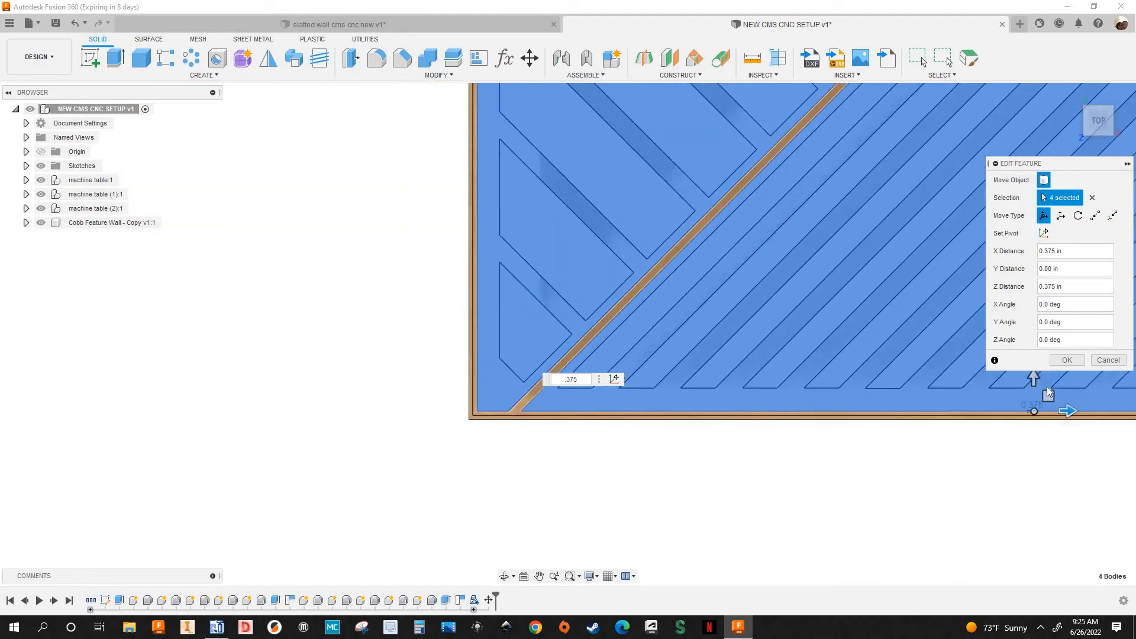
key(Return)
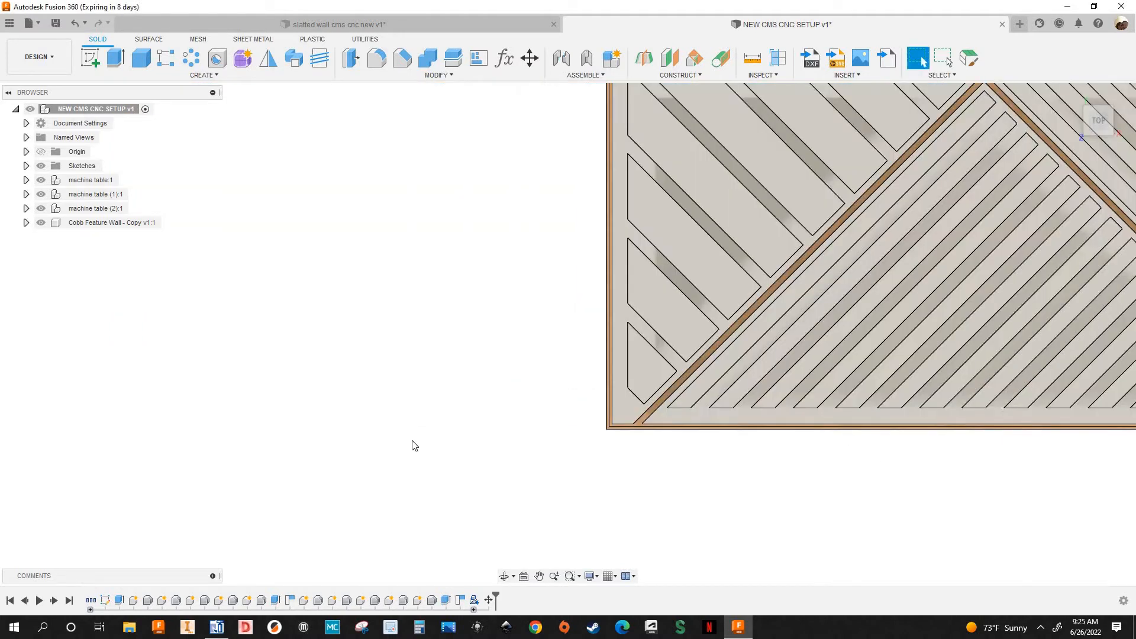
Step: Inspect the repositioned section and compare the two remaining panel sections with the empty machine tables from above
scroll(300, 436, down, 2)
scroll(91, 411, down, 2)
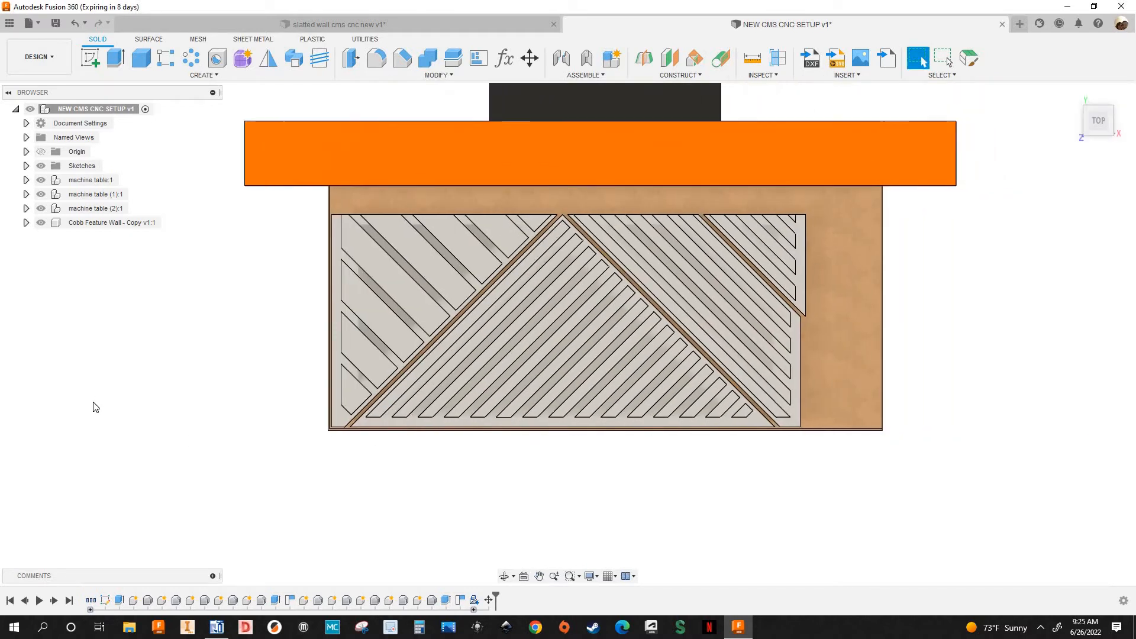
scroll(129, 388, down, 1)
middle_drag(124, 400, 123, 384)
scroll(199, 317, down, 5)
middle_drag(177, 329, 231, 254)
middle_drag(380, 531, 511, 416)
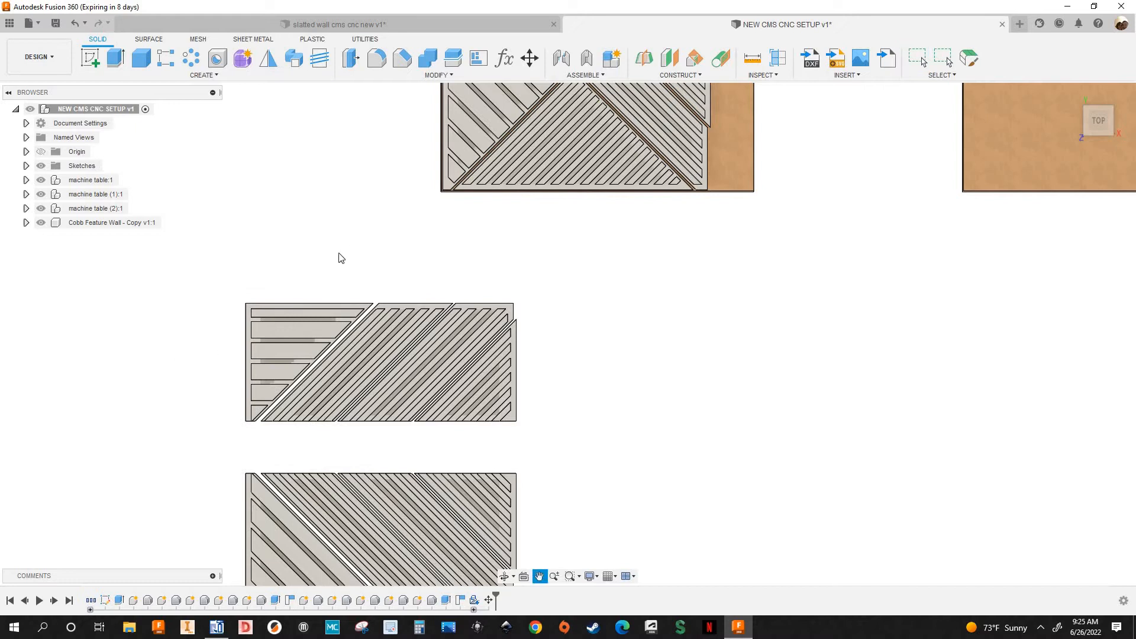
middle_drag(354, 401, 361, 305)
scroll(359, 305, up, 2)
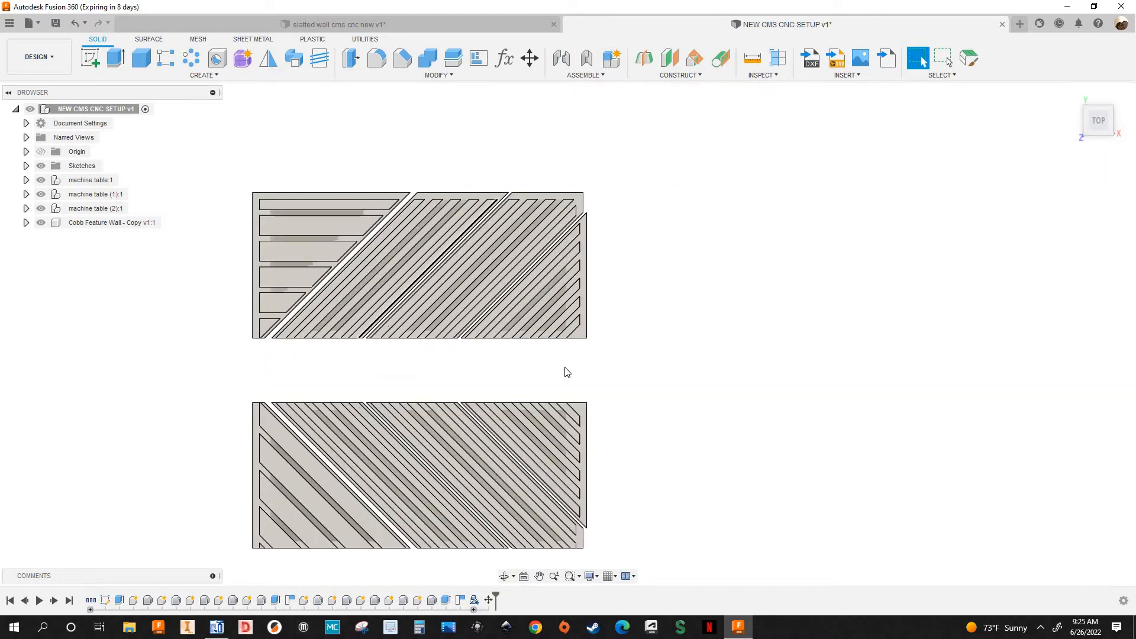
scroll(634, 368, up, 1)
scroll(624, 363, down, 5)
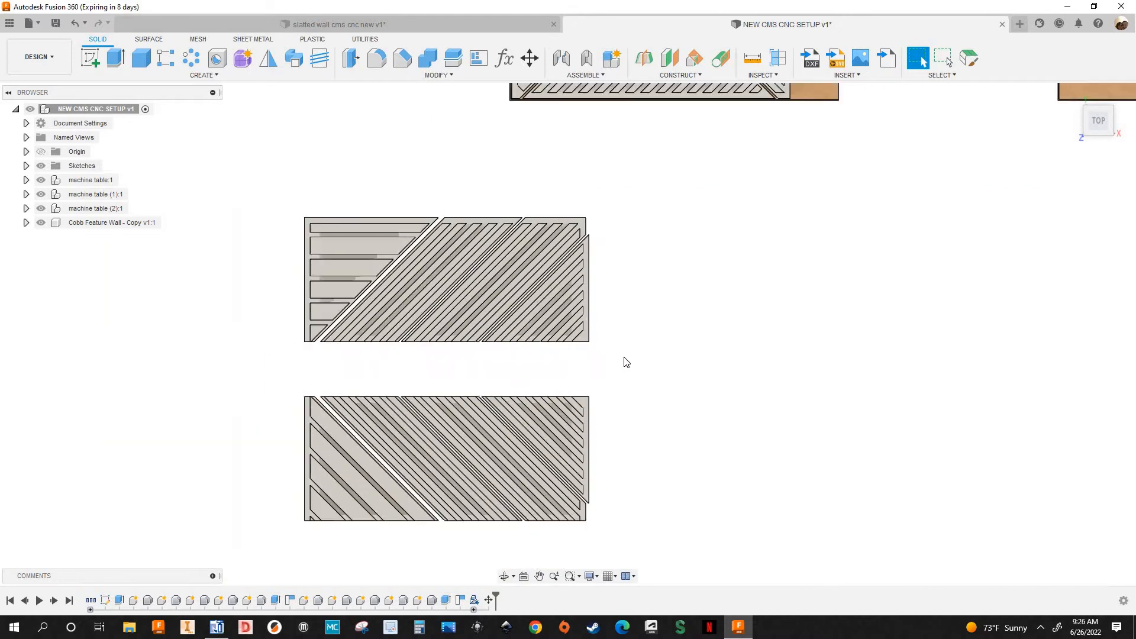
scroll(632, 344, down, 1)
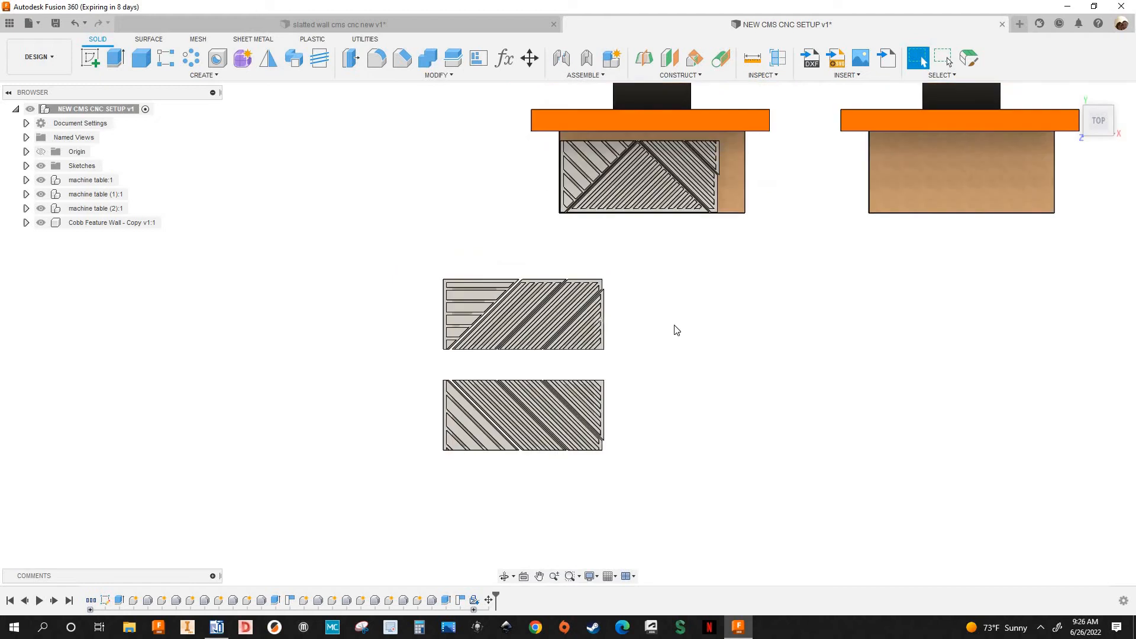
scroll(646, 330, up, 1)
middle_drag(572, 337, 433, 355)
scroll(432, 355, up, 2)
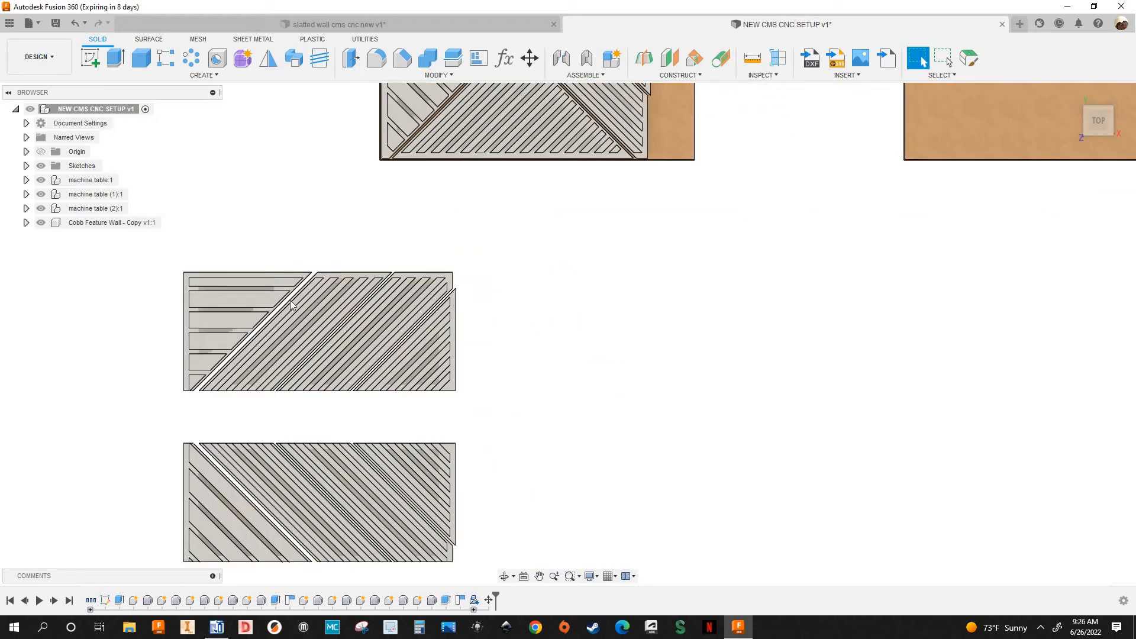
scroll(414, 314, down, 2)
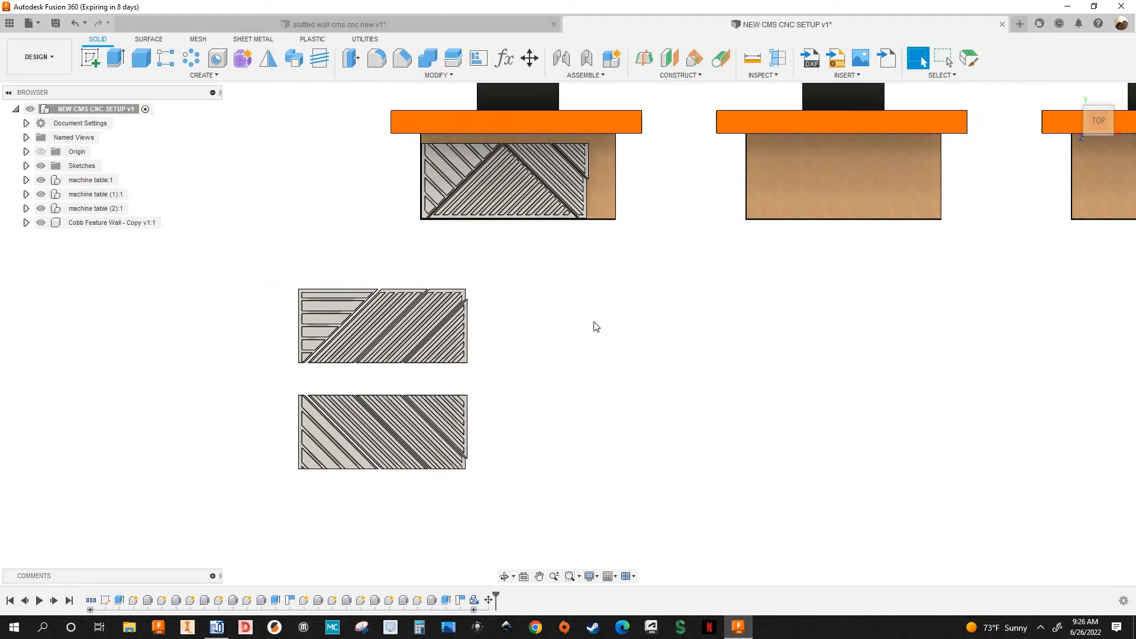
right_click(595, 327)
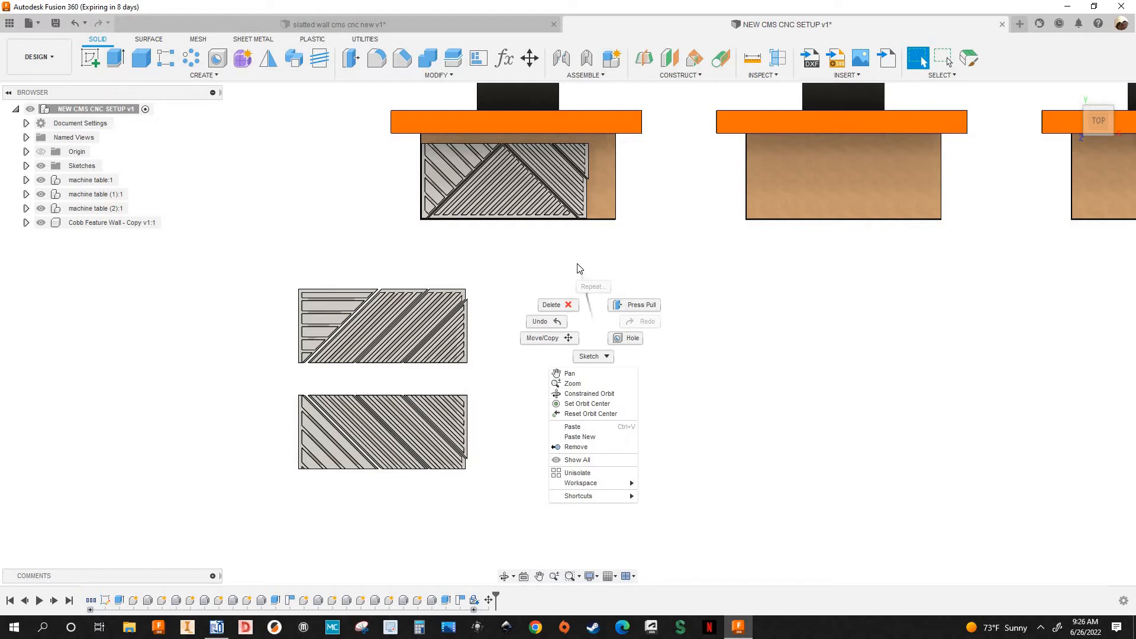
click(522, 120)
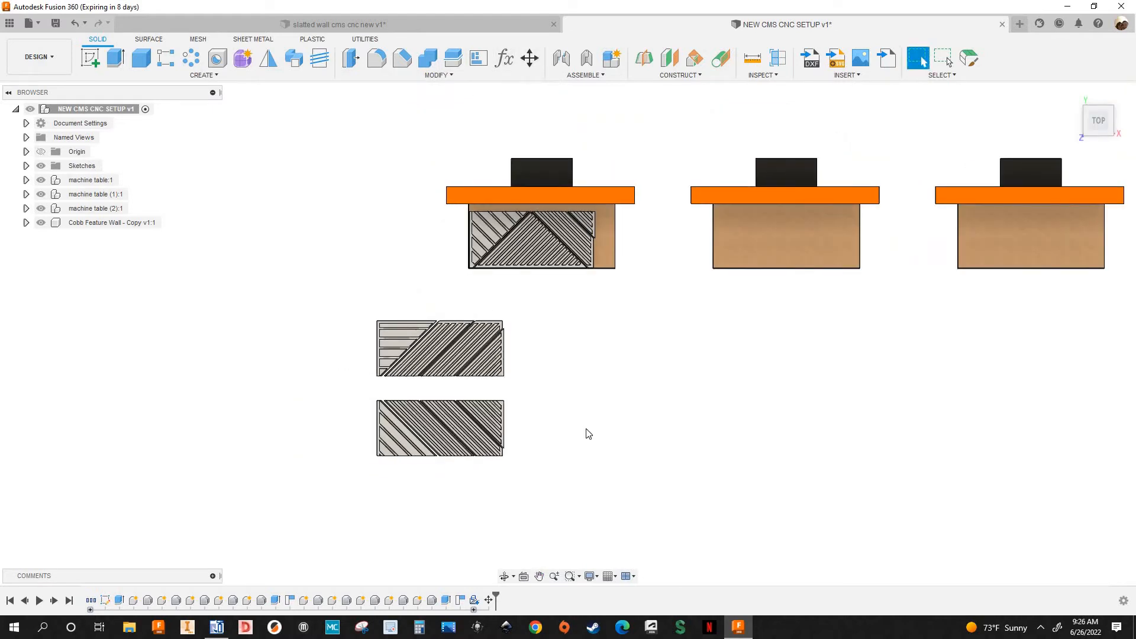
key(m)
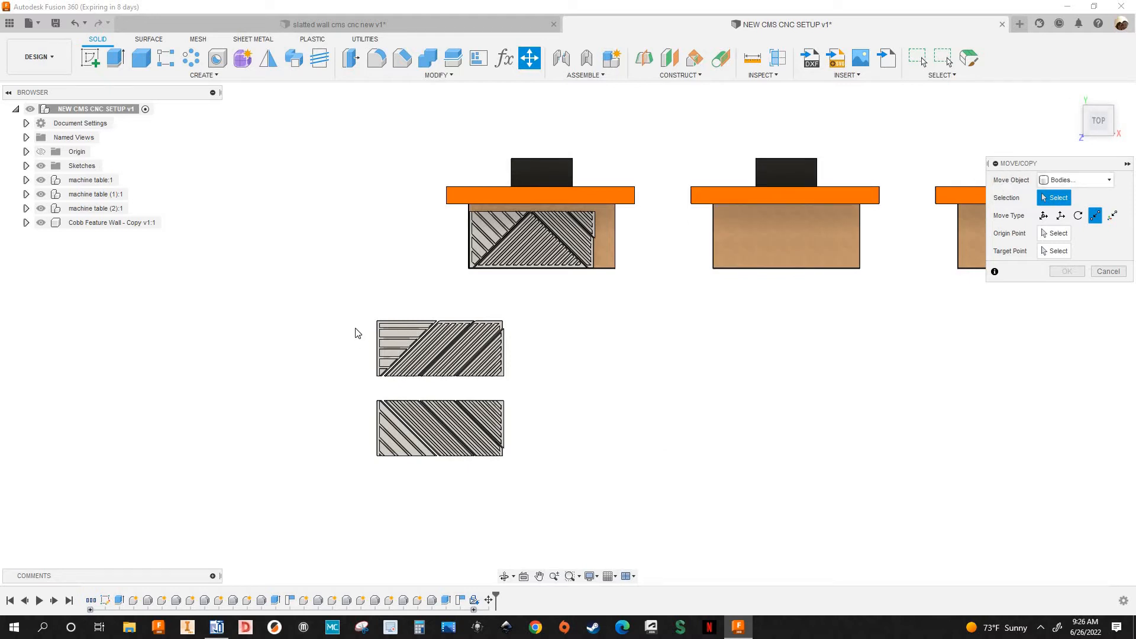
scroll(357, 326, up, 3)
mouse_move(353, 275)
mouse_down()
mouse_move(445, 334)
mouse_move(661, 420)
mouse_up()
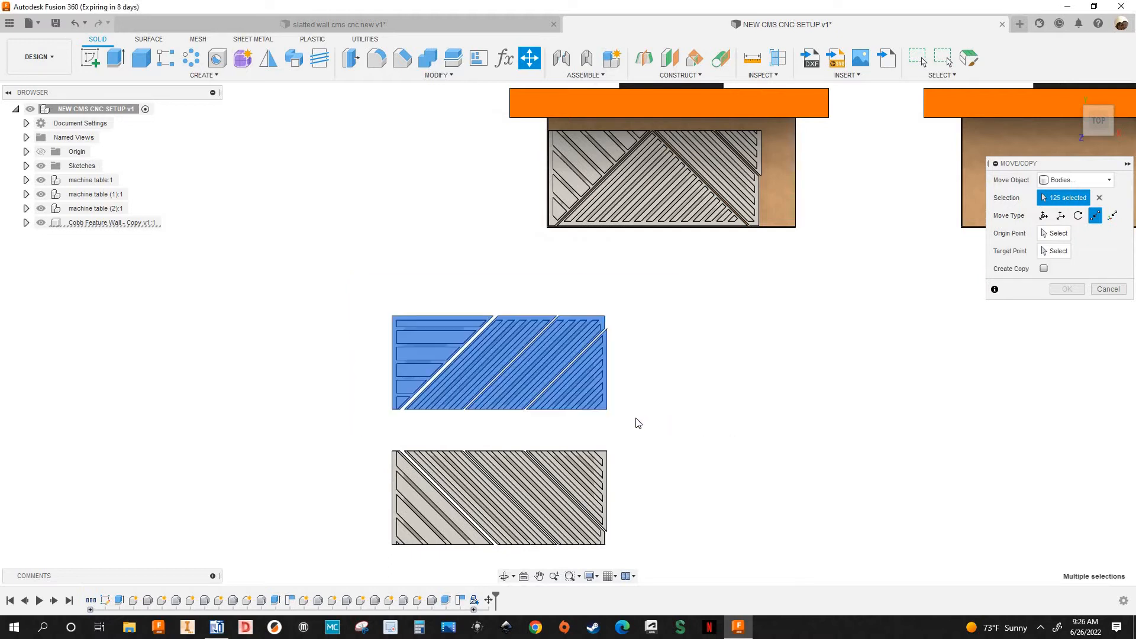
scroll(650, 399, down, 2)
shift+middle_drag(650, 398, 435, 428)
scroll(435, 429, up, 4)
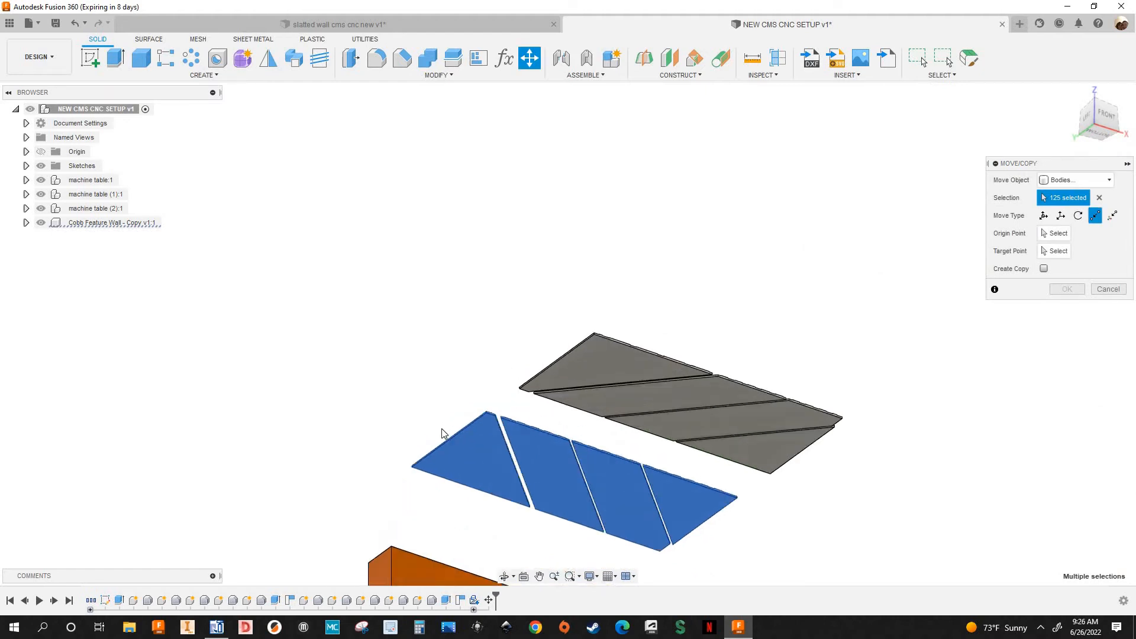
scroll(513, 422, up, 5)
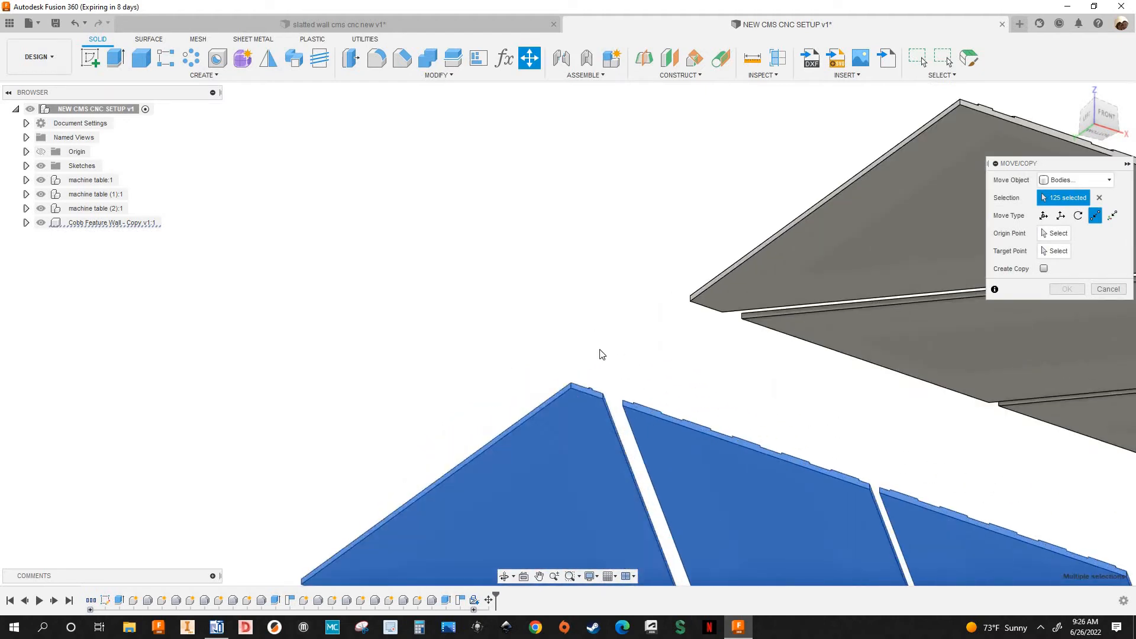
scroll(523, 322, down, 6)
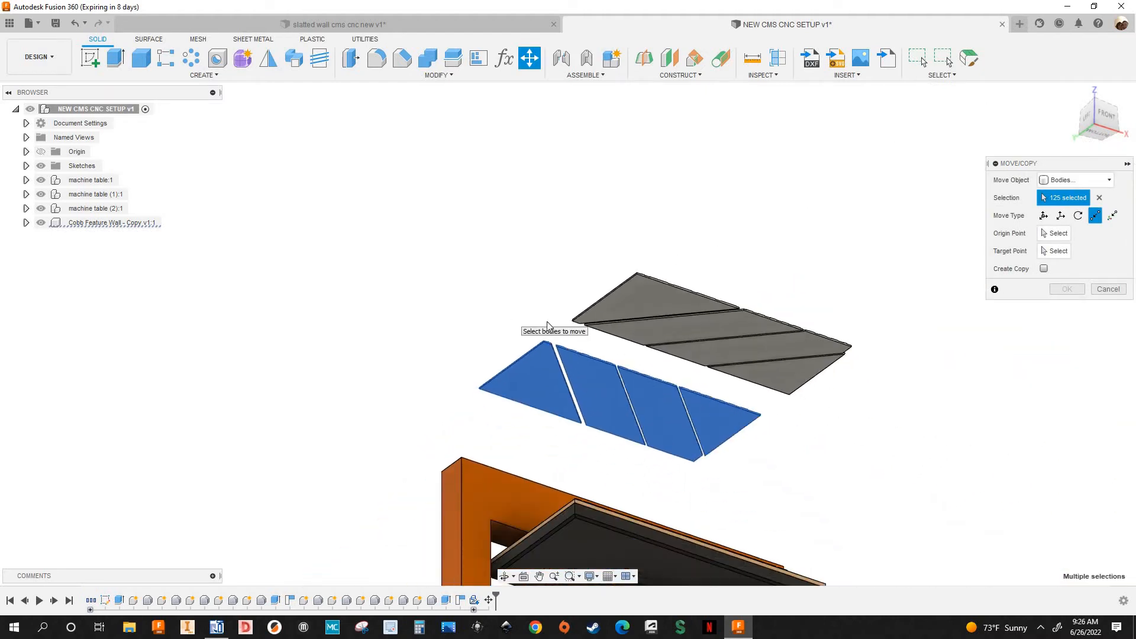
scroll(577, 368, down, 1)
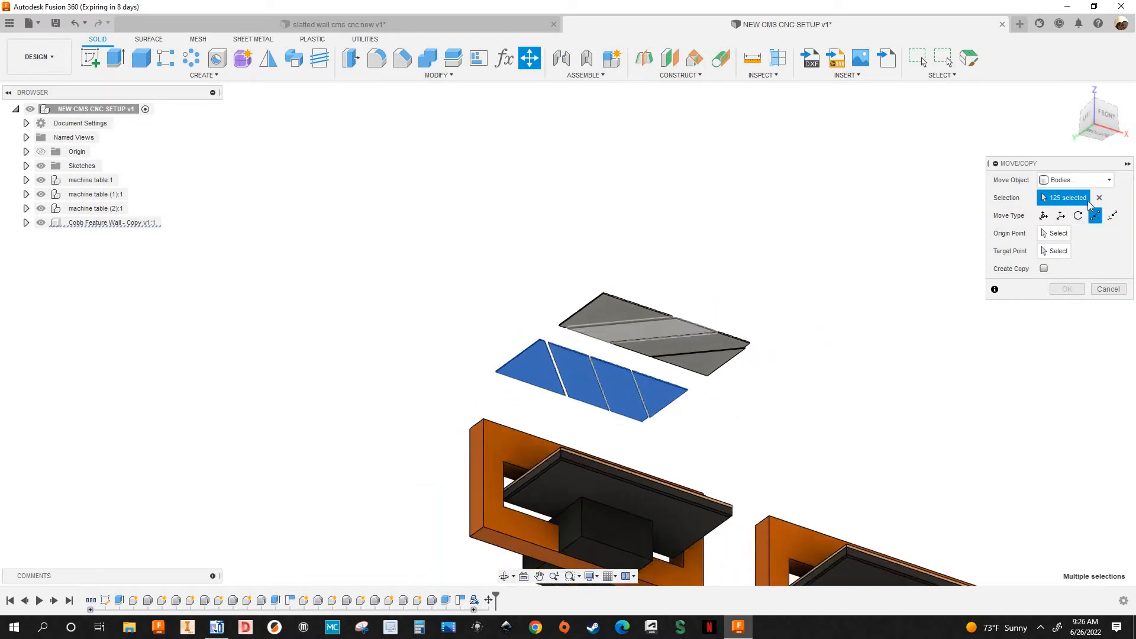
click(1107, 289)
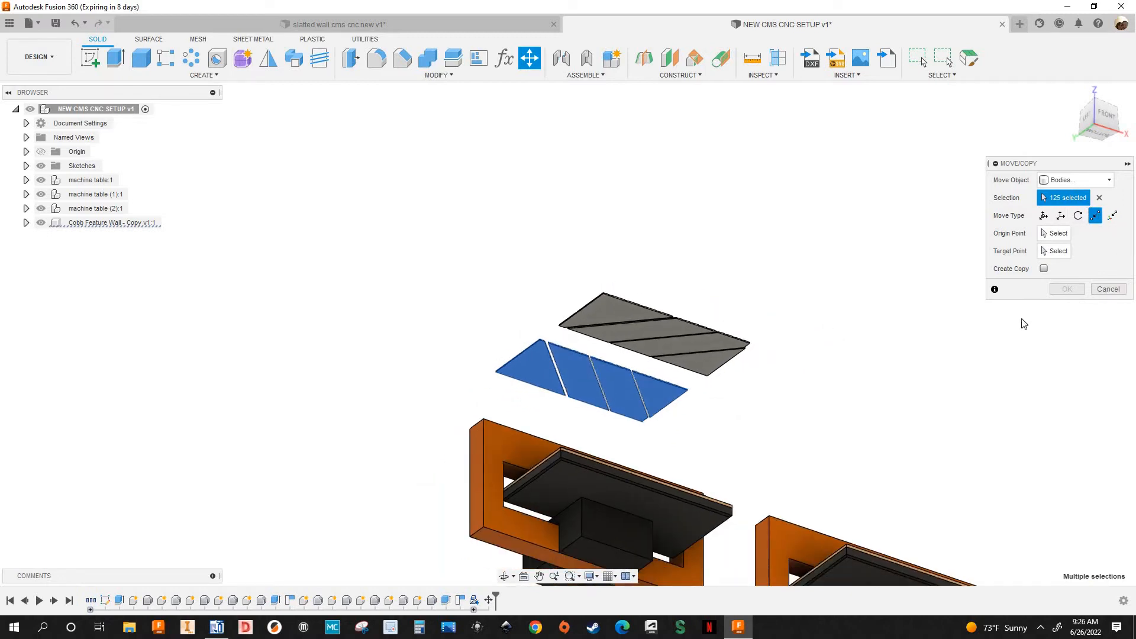
scroll(1065, 124, down, 2)
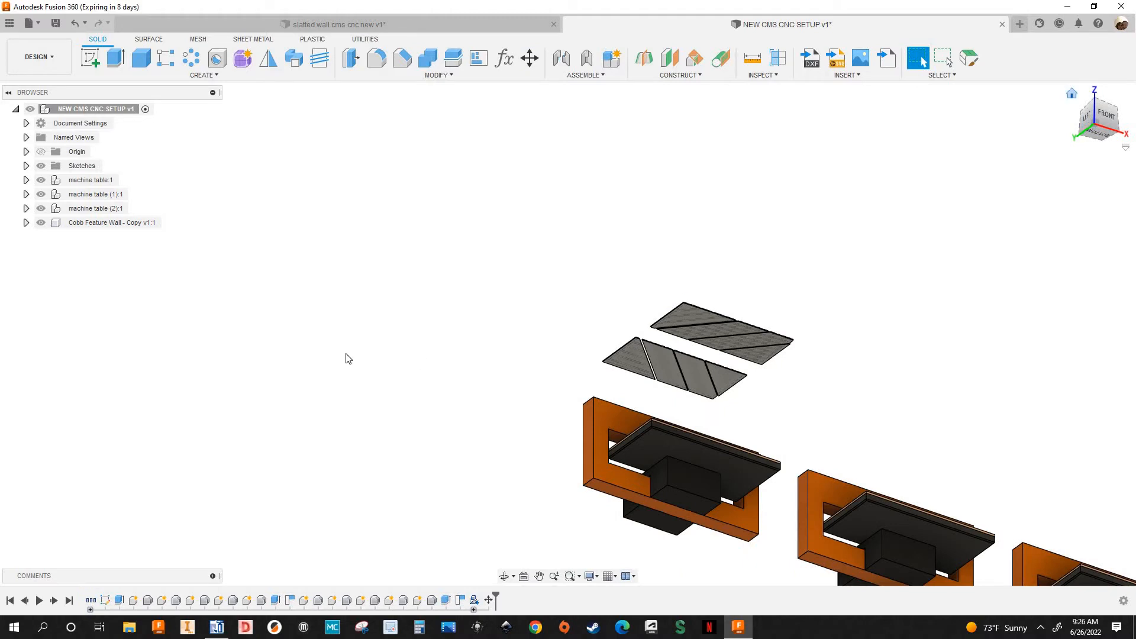
Step: Start a new Move/Copy operation for bodies and view the remaining panel sections from directly above
scroll(334, 292, up, 4)
middle_drag(519, 133, 556, 185)
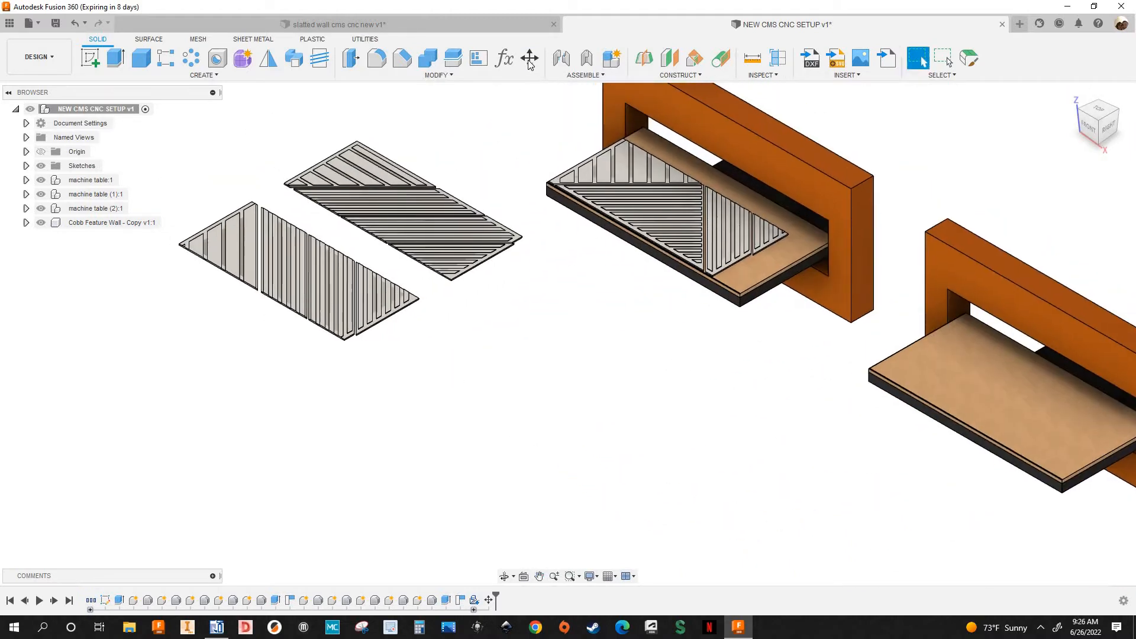
click(531, 61)
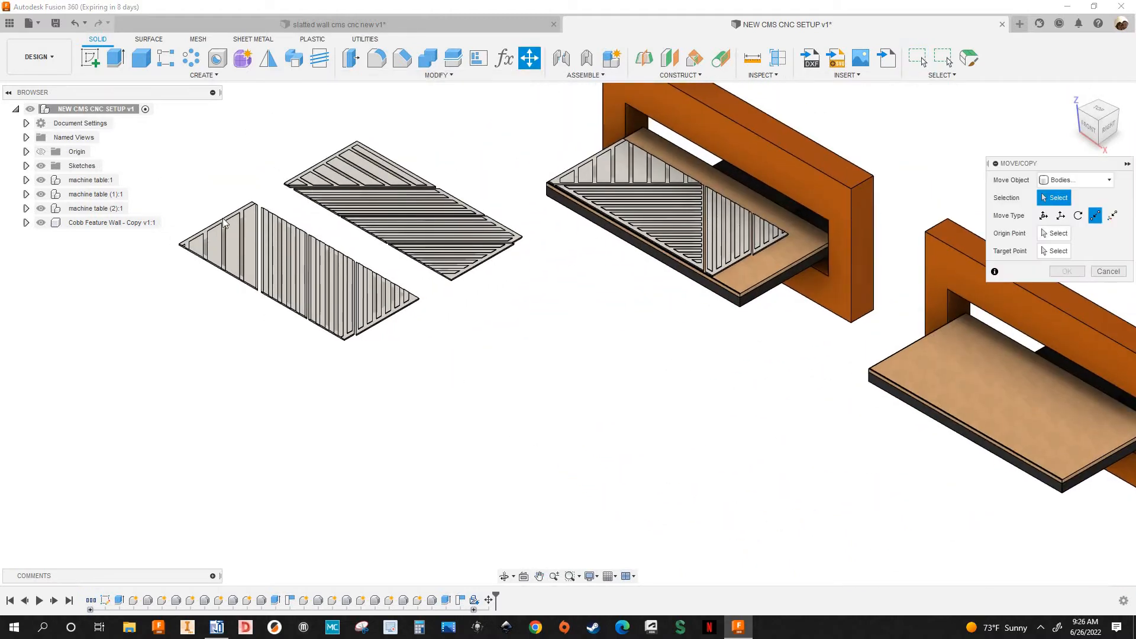
scroll(222, 218, up, 2)
scroll(1026, 126, down, 1)
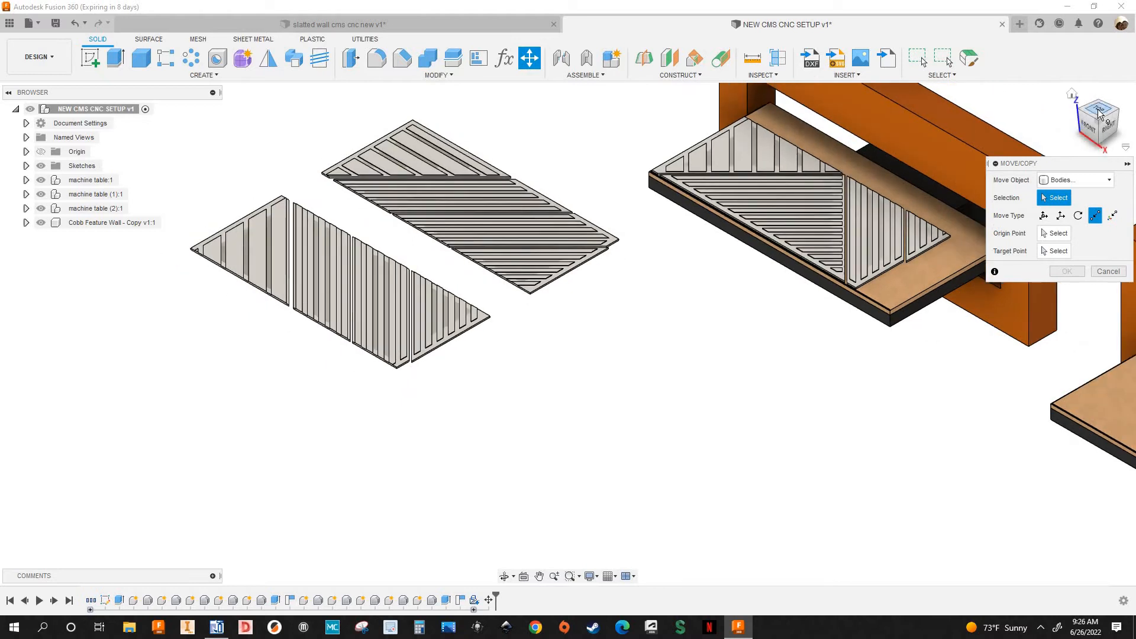
click(1097, 110)
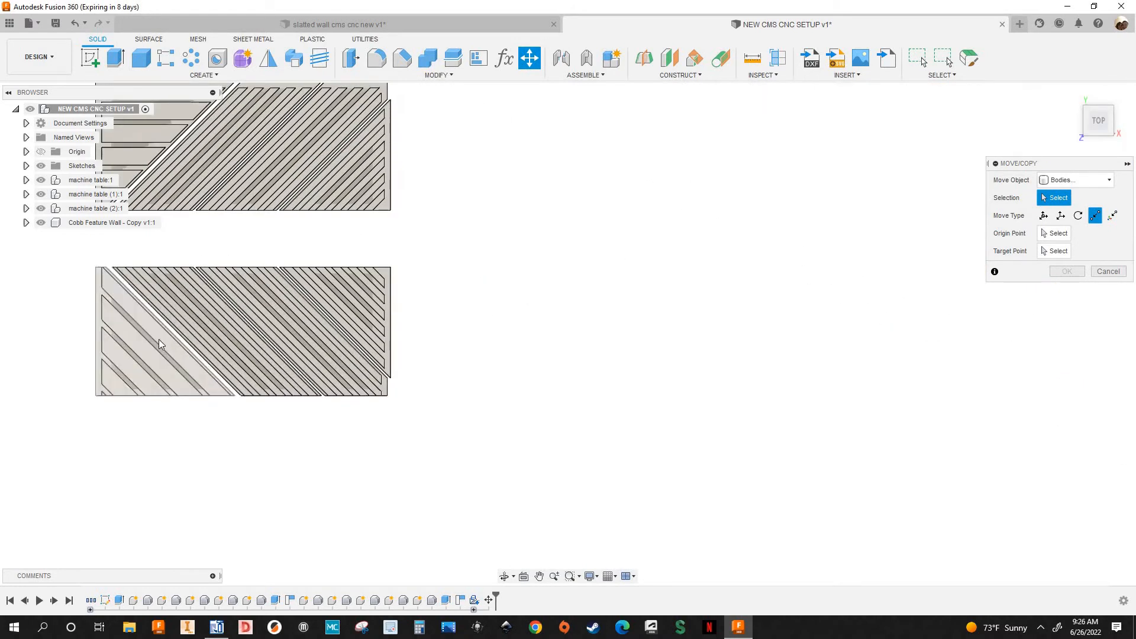
drag(51, 262, 385, 439)
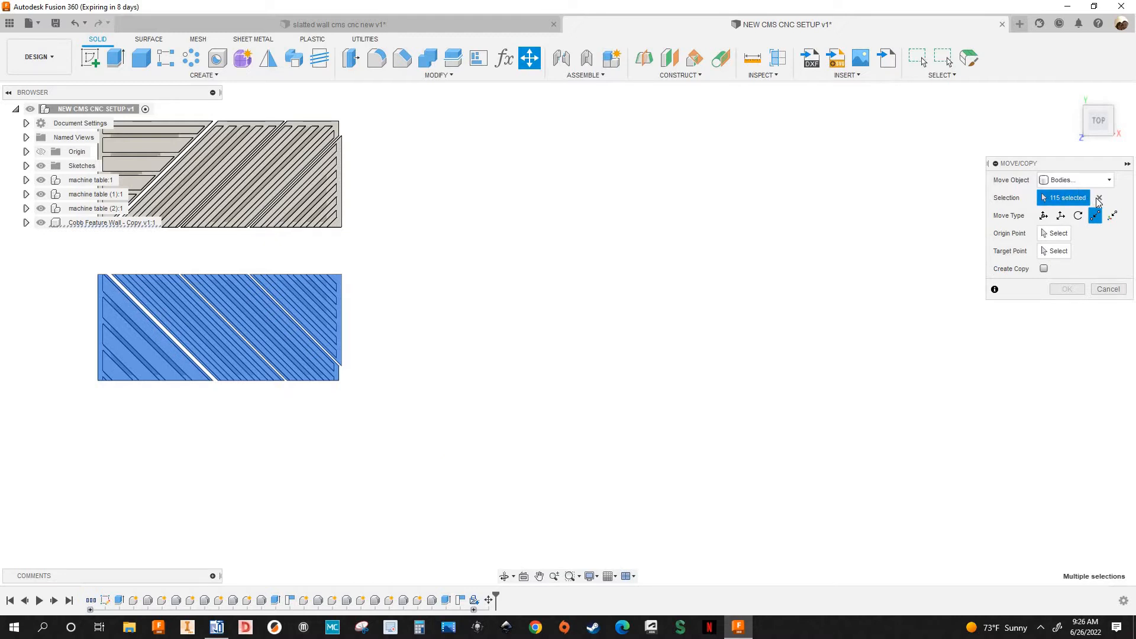
scroll(32, 352, up, 5)
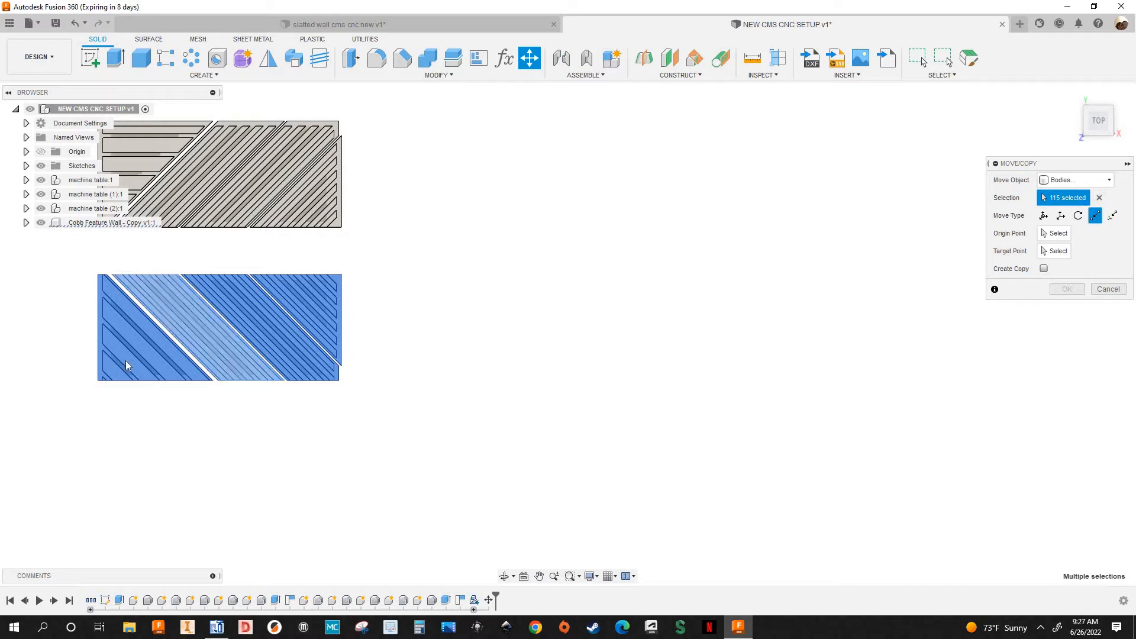
scroll(249, 316, up, 2)
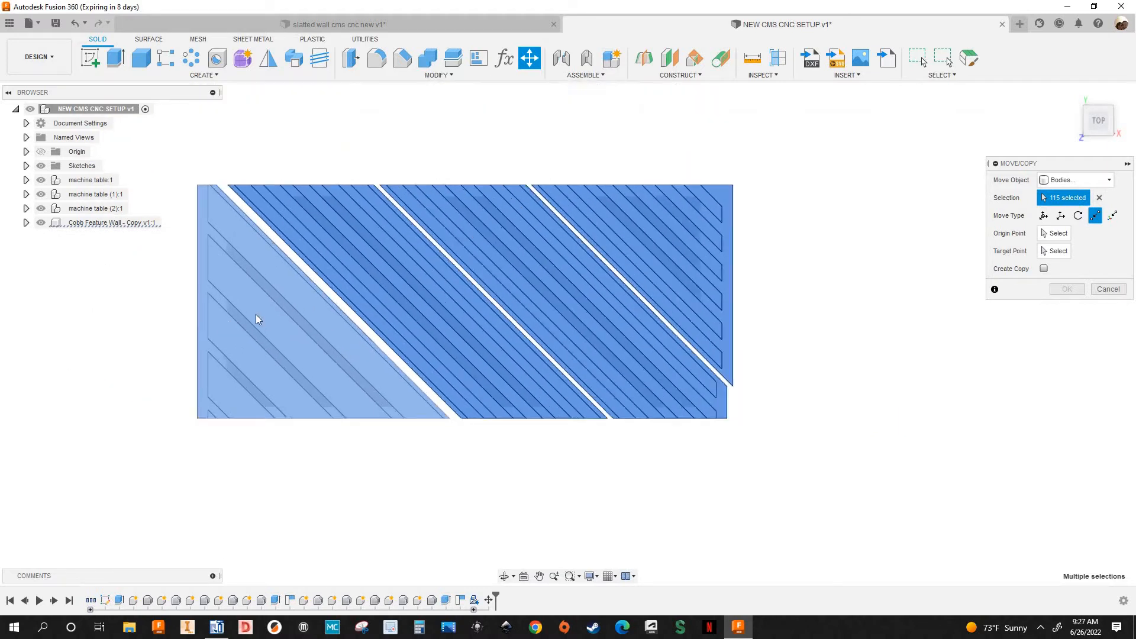
scroll(254, 329, down, 3)
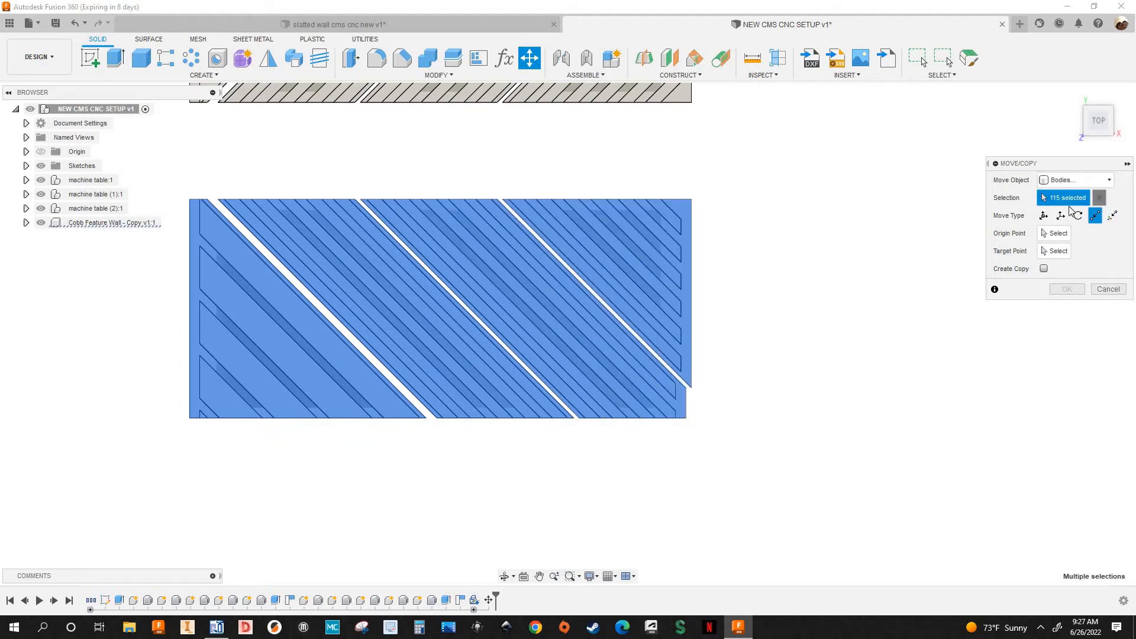
click(1099, 199)
click(304, 385)
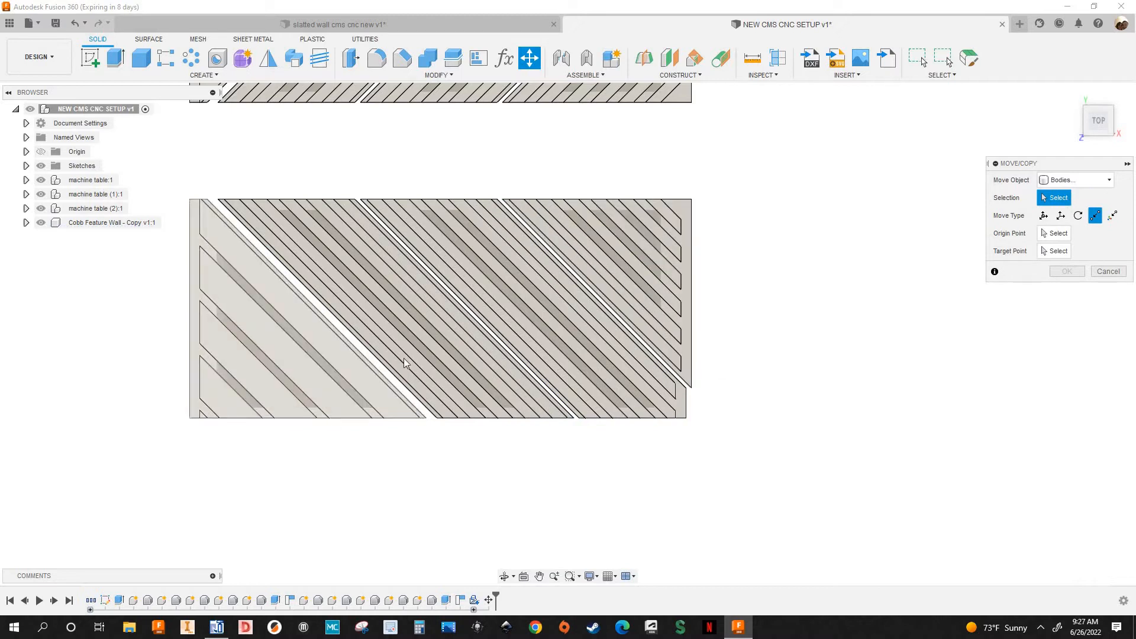
click(425, 350)
click(602, 322)
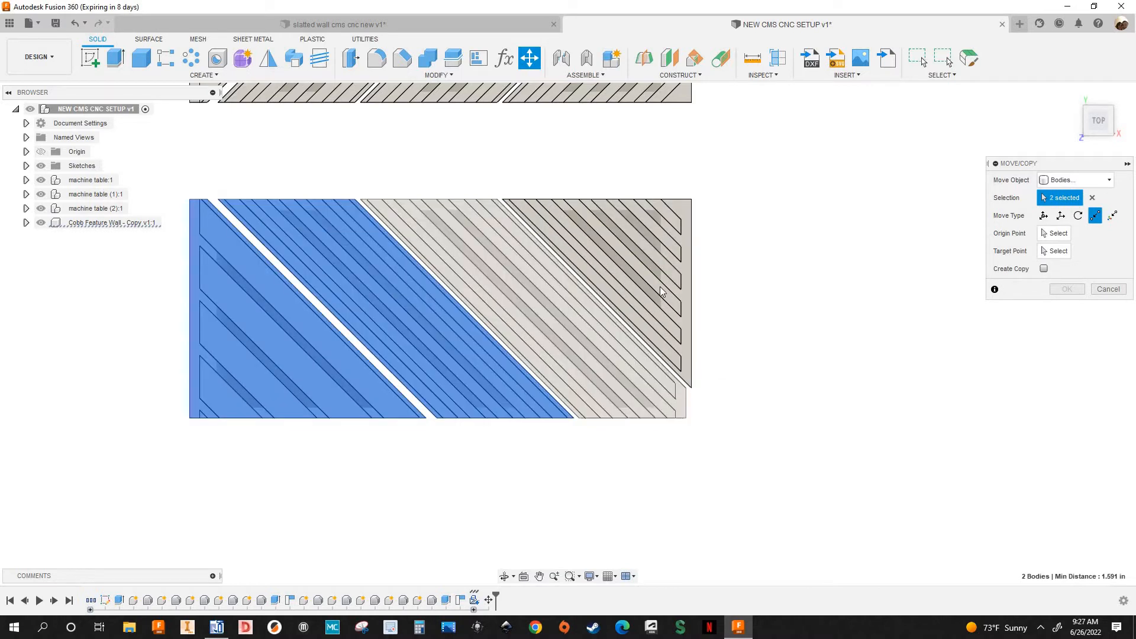
click(659, 287)
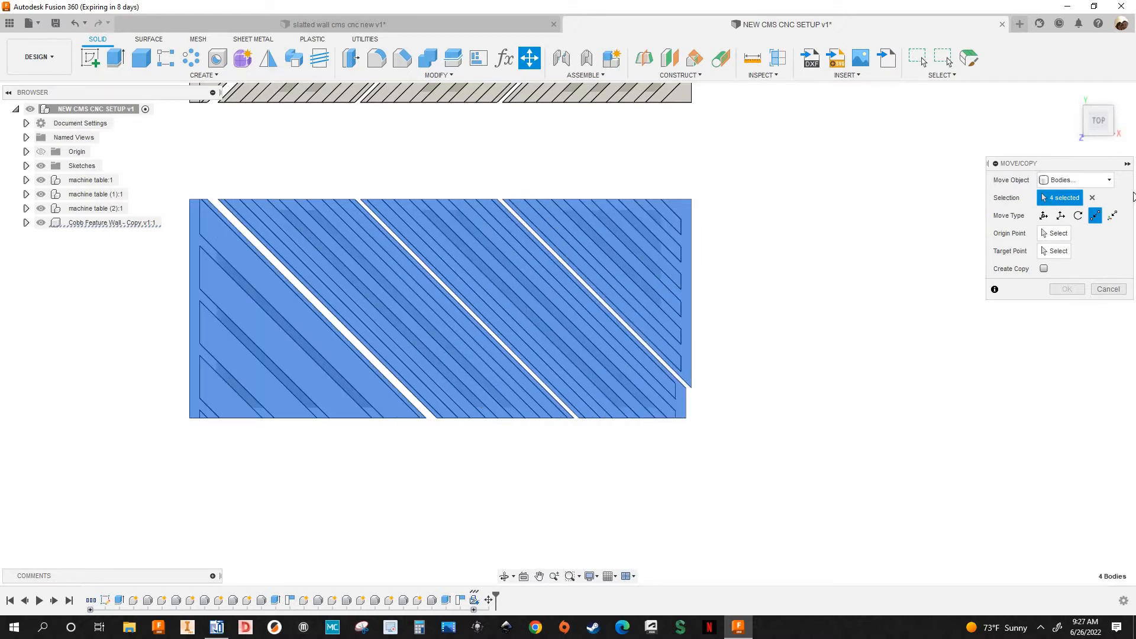
click(1091, 197)
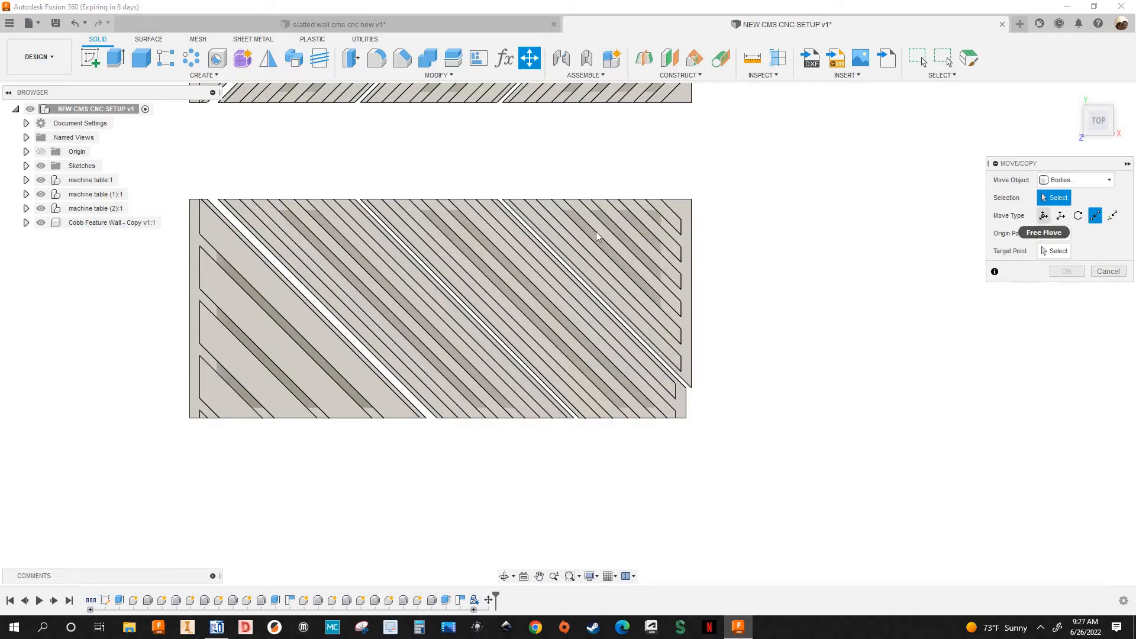
Step: Select all bodies of the remaining panel section farthest from the machine tables for the move
scroll(285, 218, down, 2)
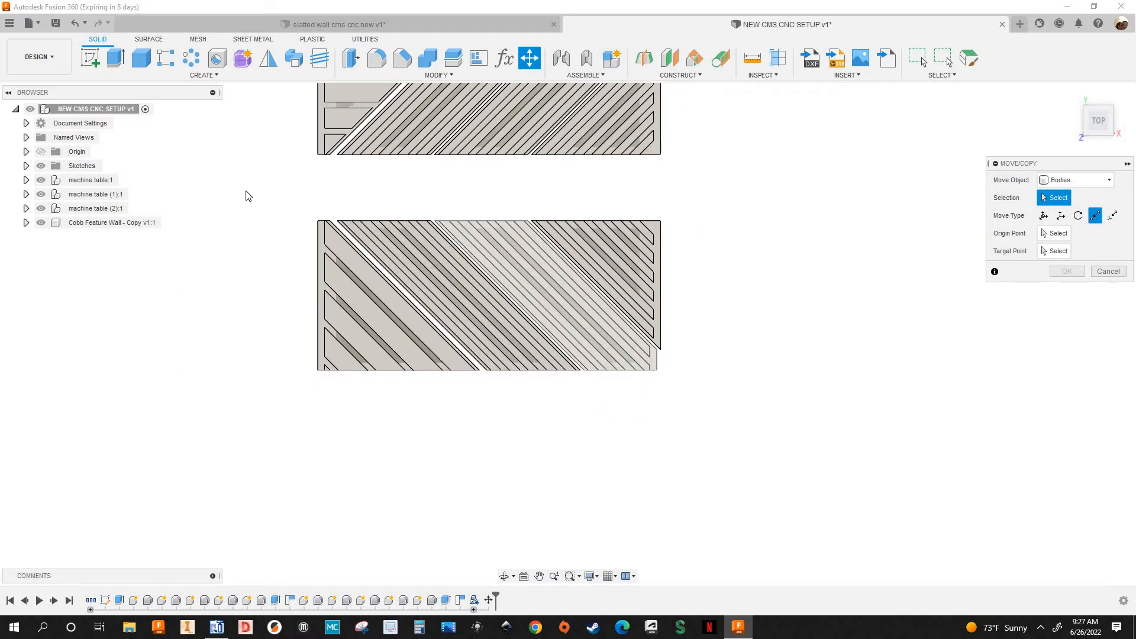
drag(245, 191, 663, 405)
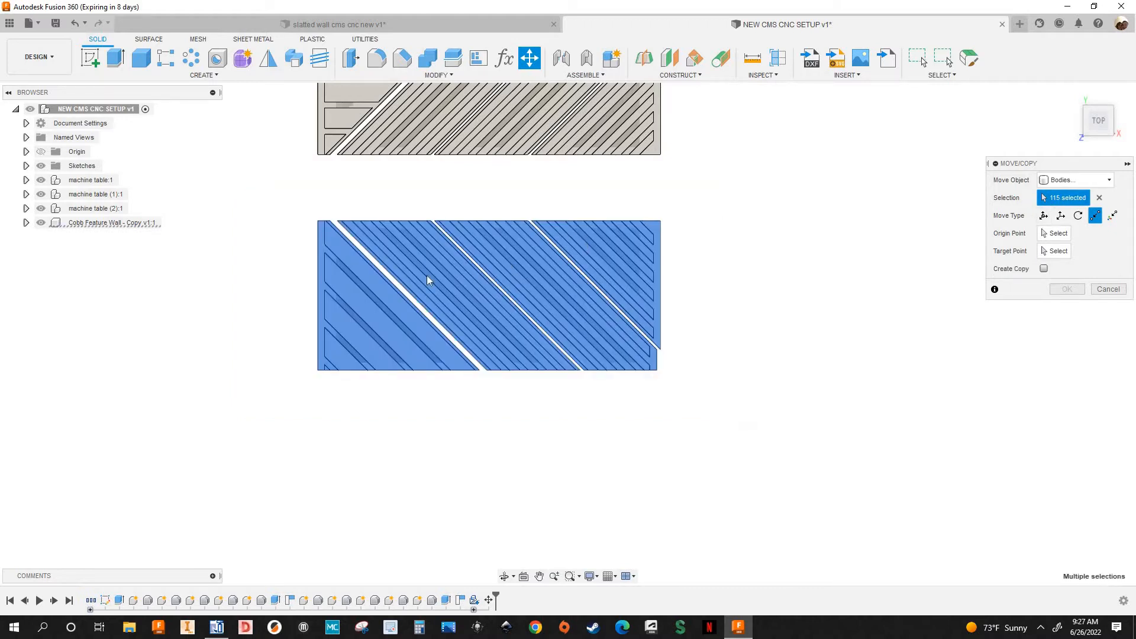
scroll(414, 267, up, 2)
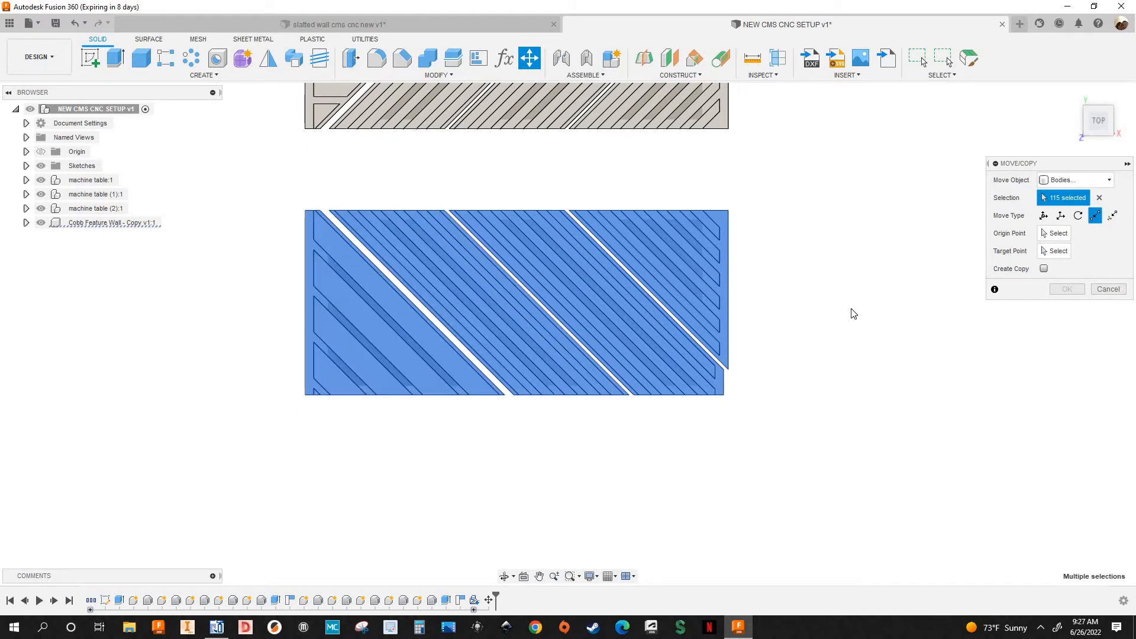
scroll(853, 314, down, 2)
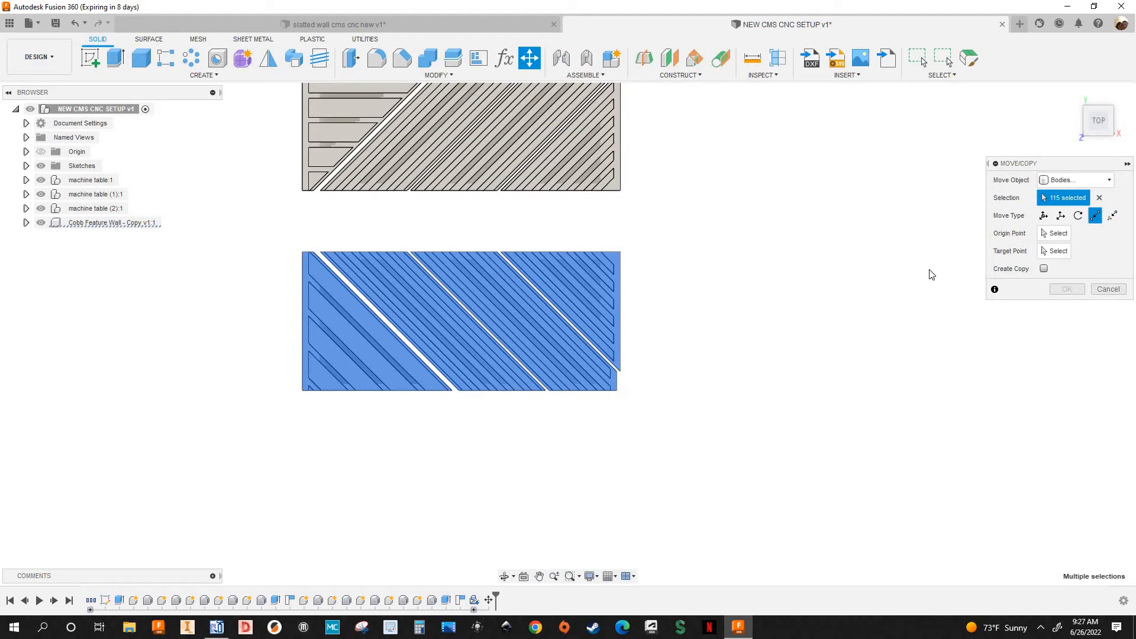
Step: Examine the outer corner and underside edges of the selected panel section up close
scroll(637, 355, down, 2)
shift+middle_drag(606, 424, 616, 314)
shift+middle_drag(626, 283, 629, 277)
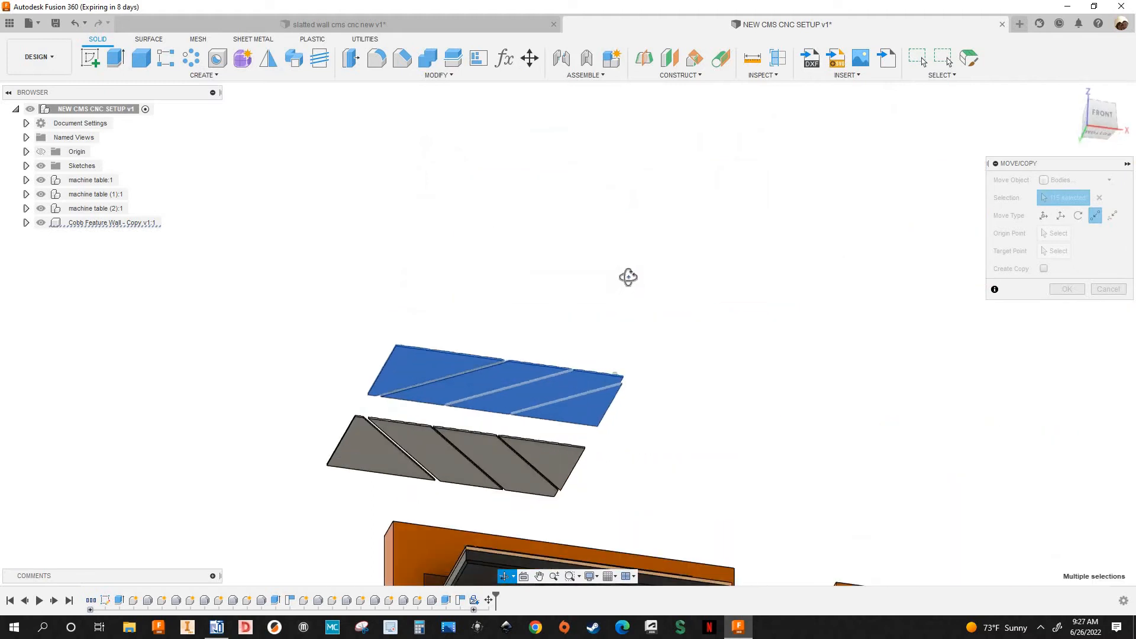
scroll(374, 357, up, 5)
scroll(391, 339, up, 3)
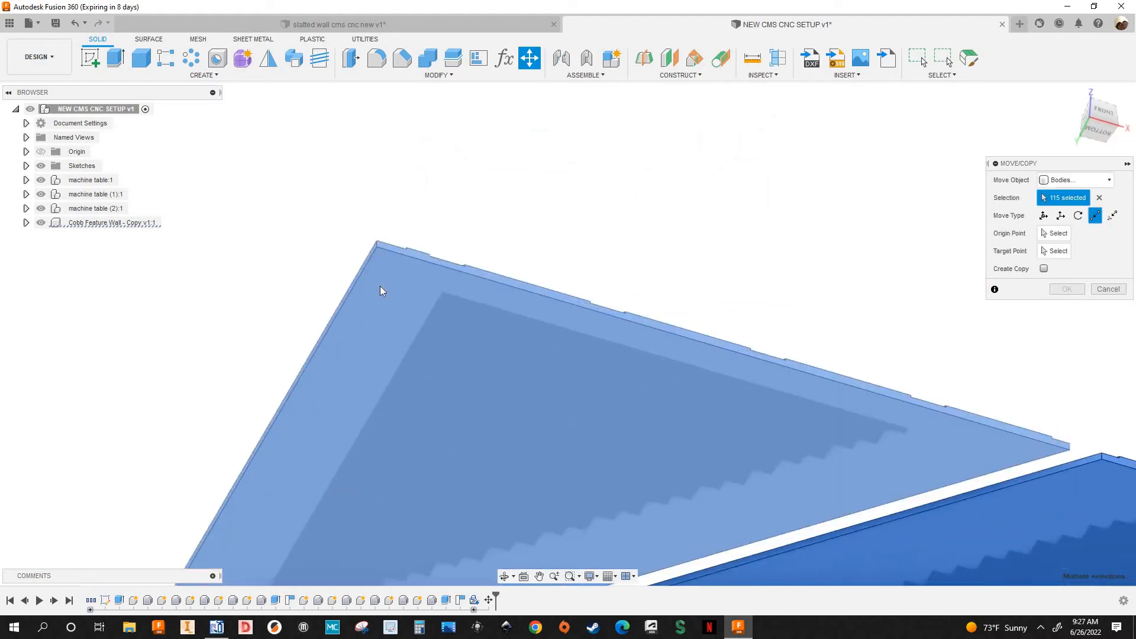
scroll(389, 252, up, 3)
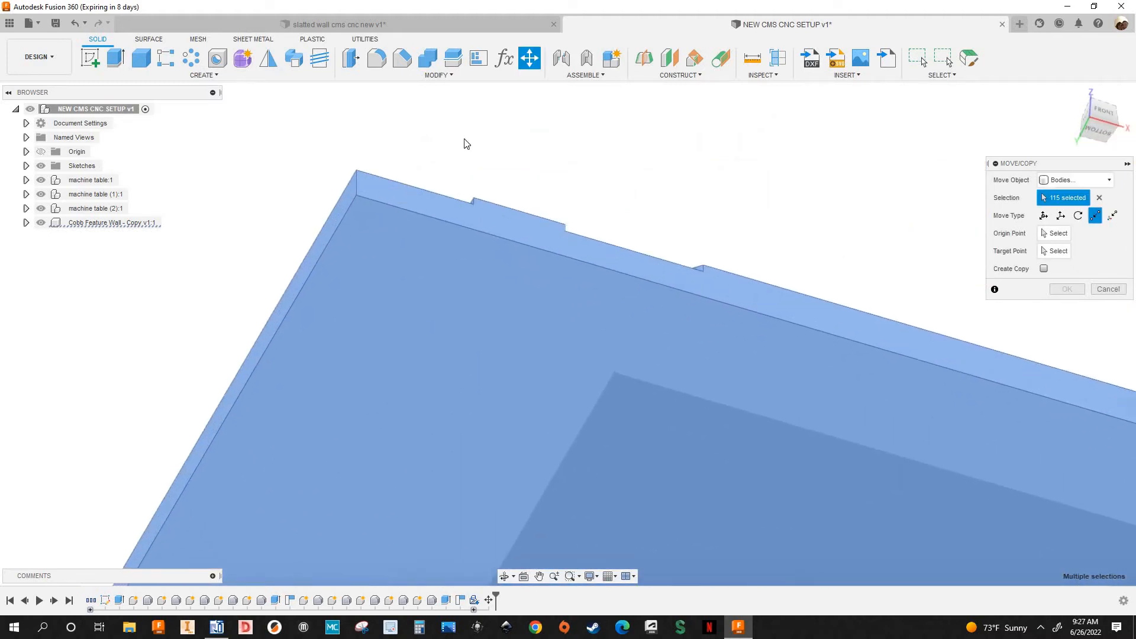
scroll(453, 198, down, 6)
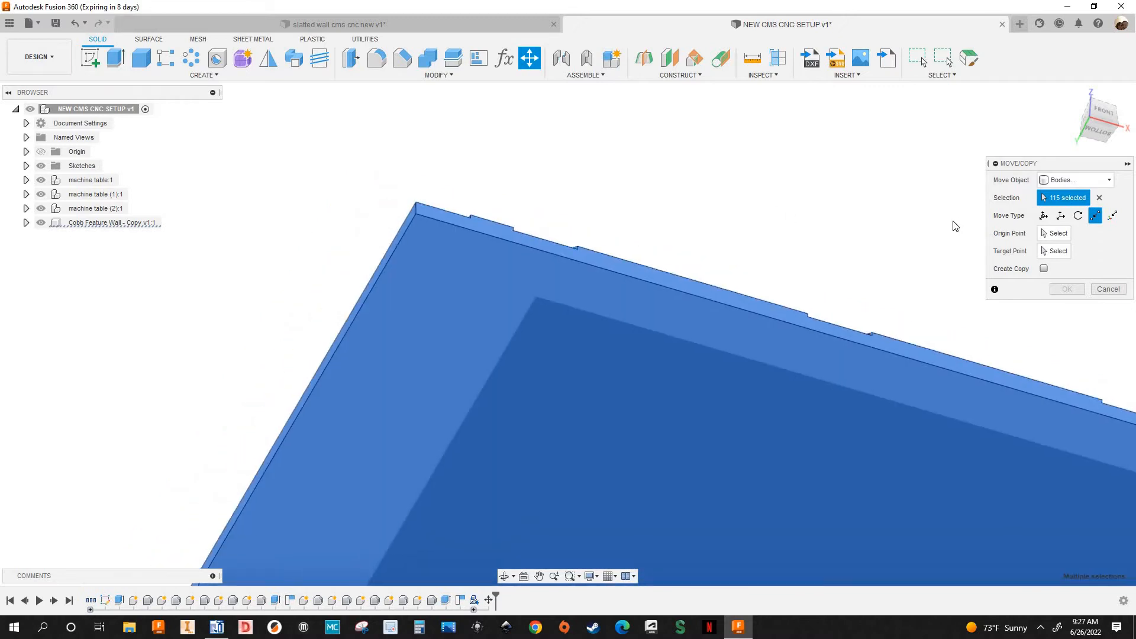
scroll(442, 232, up, 5)
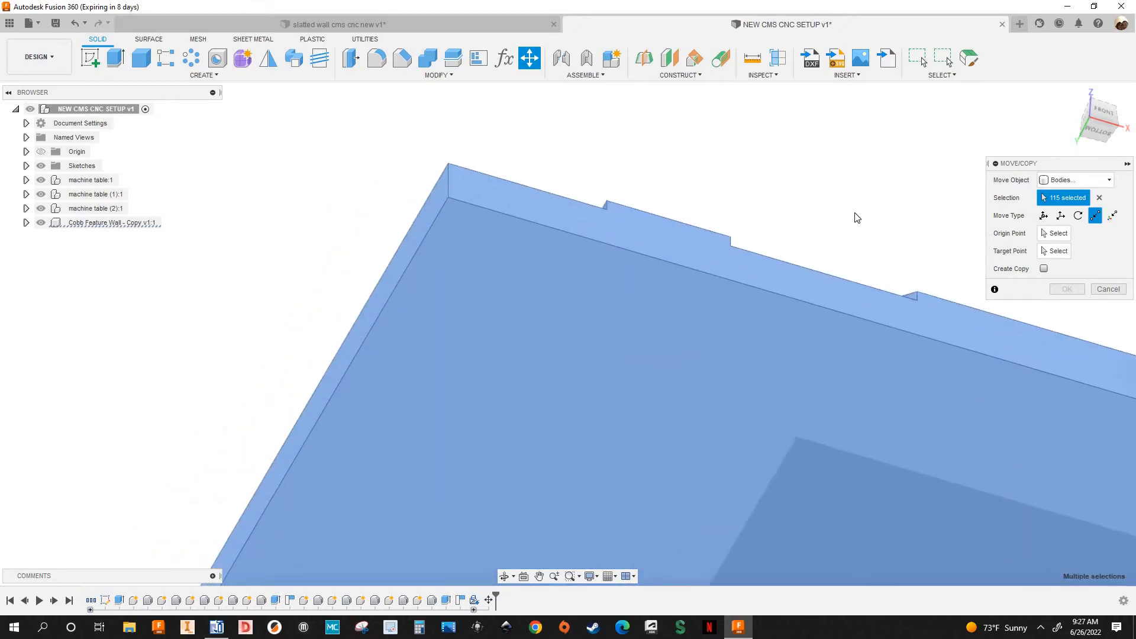
scroll(460, 208, up, 1)
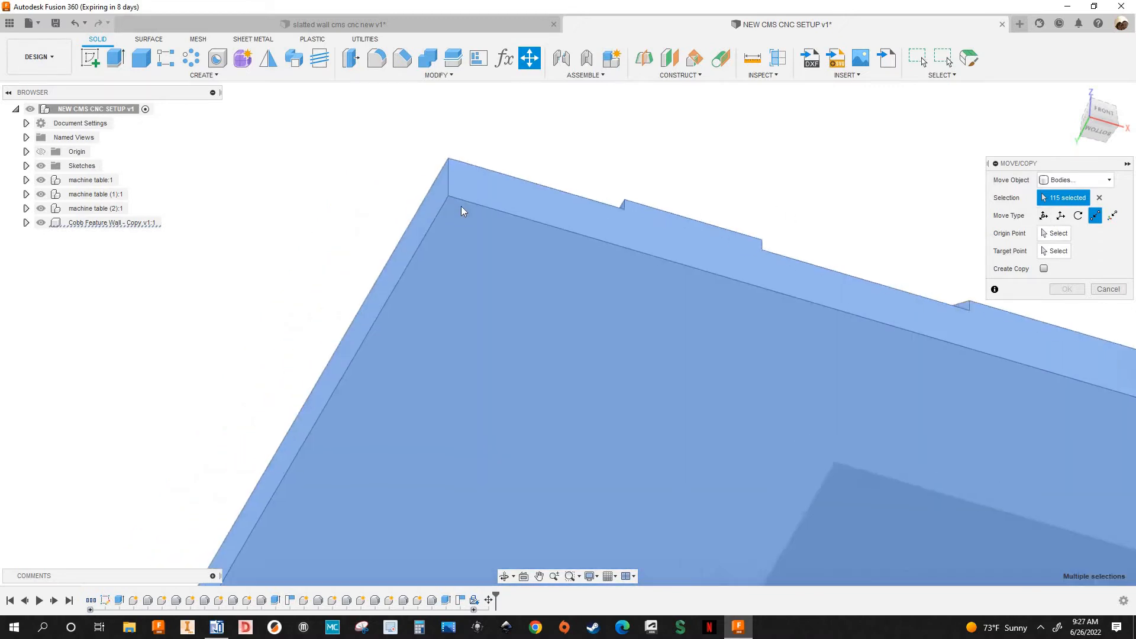
scroll(460, 206, up, 1)
scroll(454, 226, up, 1)
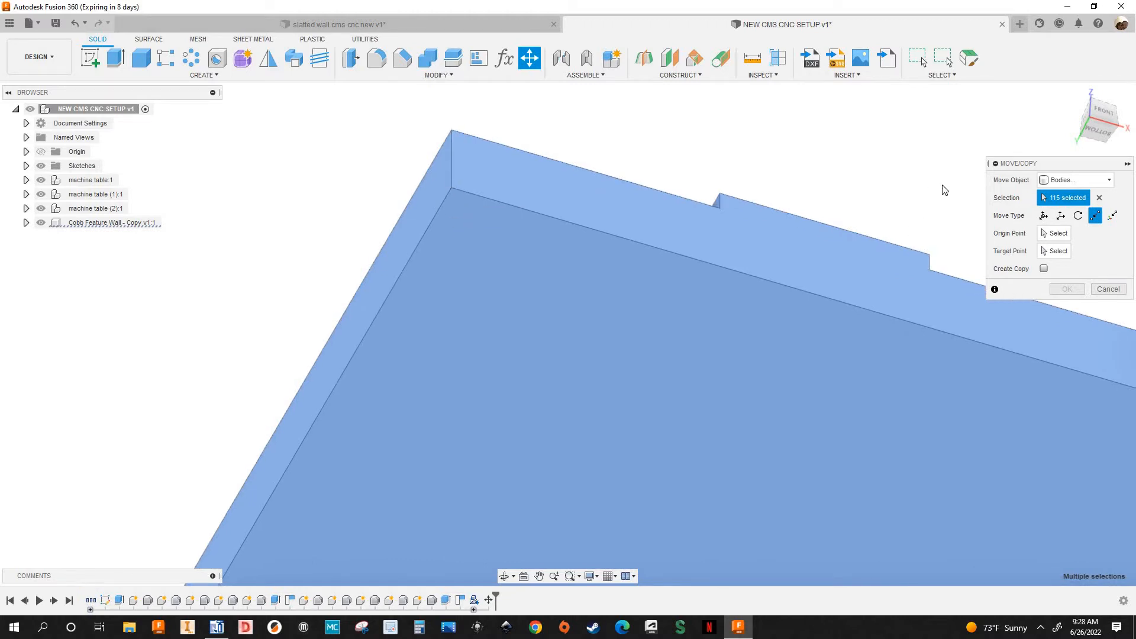
Step: Change the move type for the selected panel section to Free Move
scroll(944, 189, down, 3)
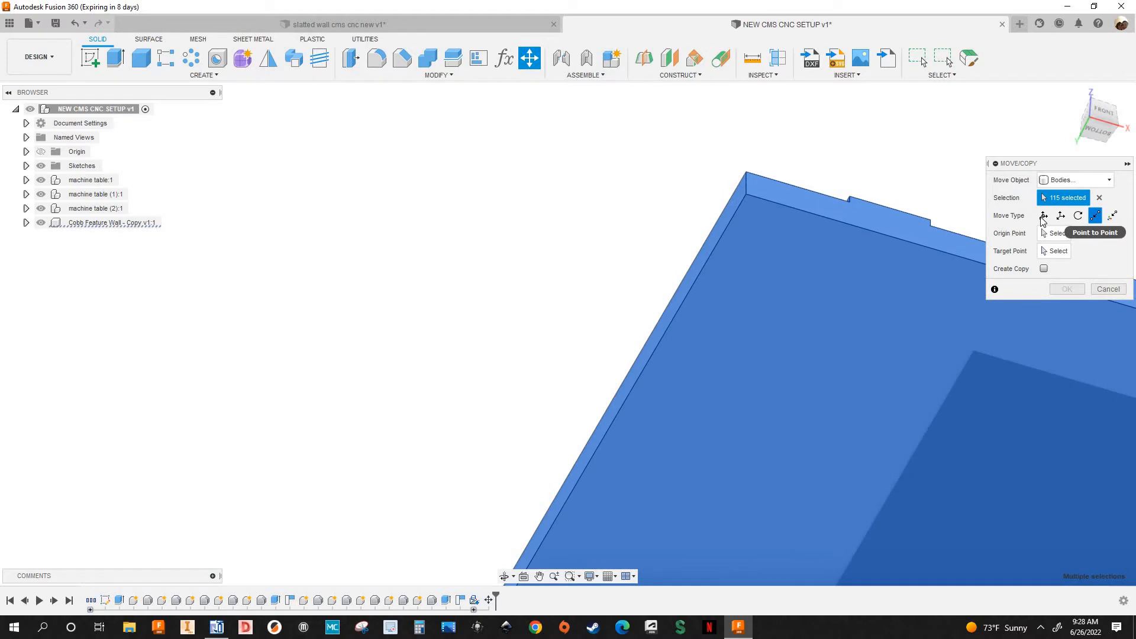
click(1044, 216)
scroll(494, 169, down, 3)
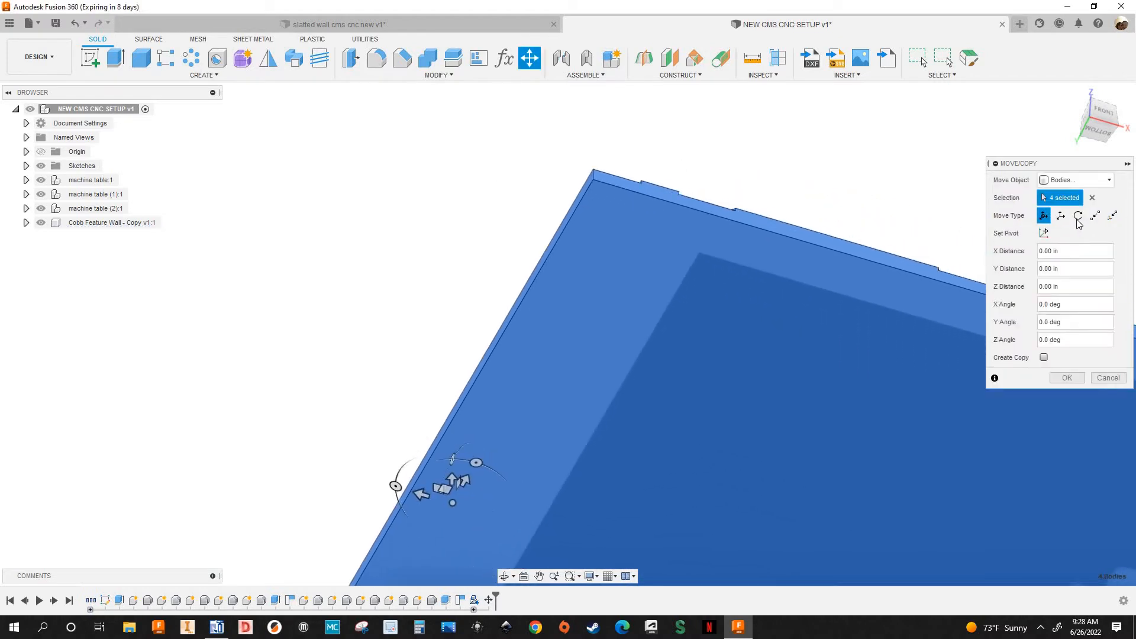
Step: Change the move type to Point to Point and set the panel section's underside front-left corner as the origin point
click(1096, 216)
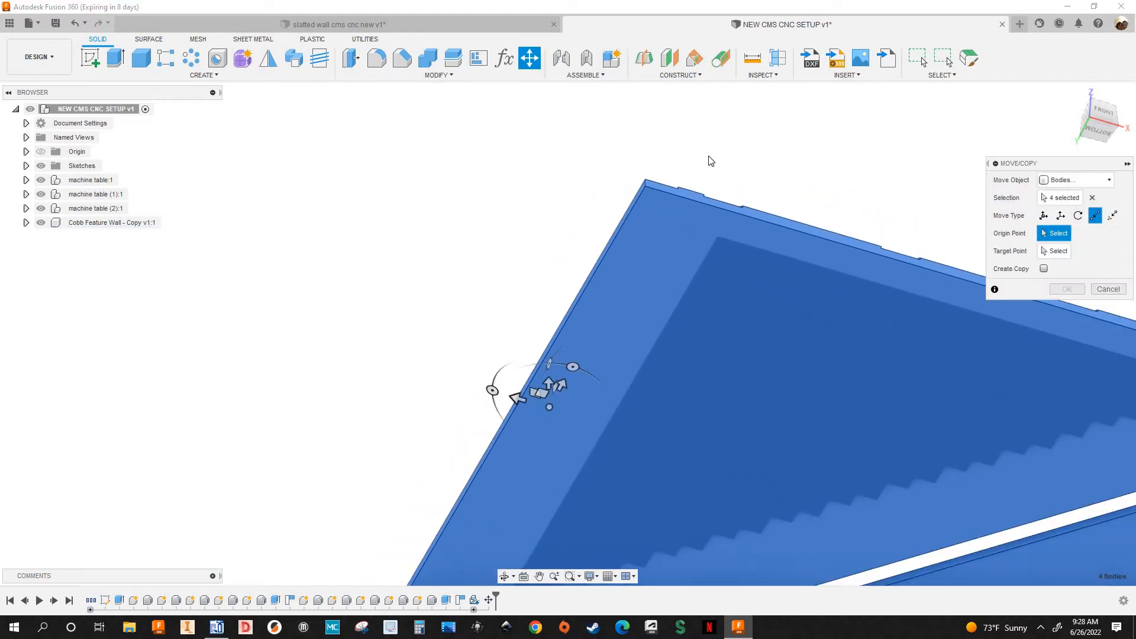
scroll(701, 167, up, 5)
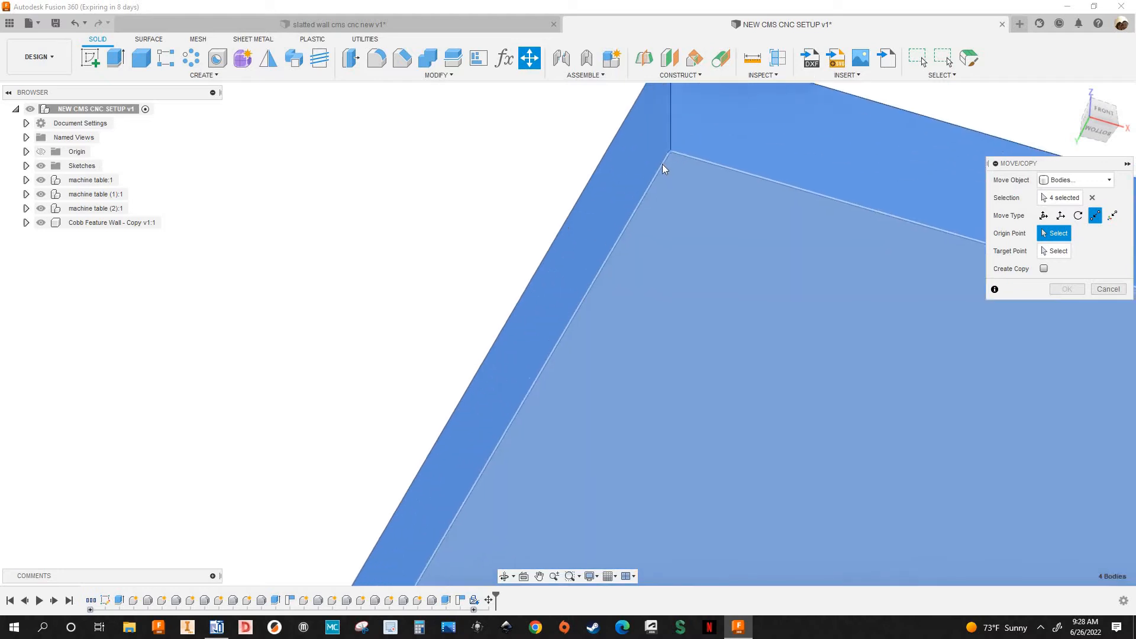
scroll(664, 159, up, 2)
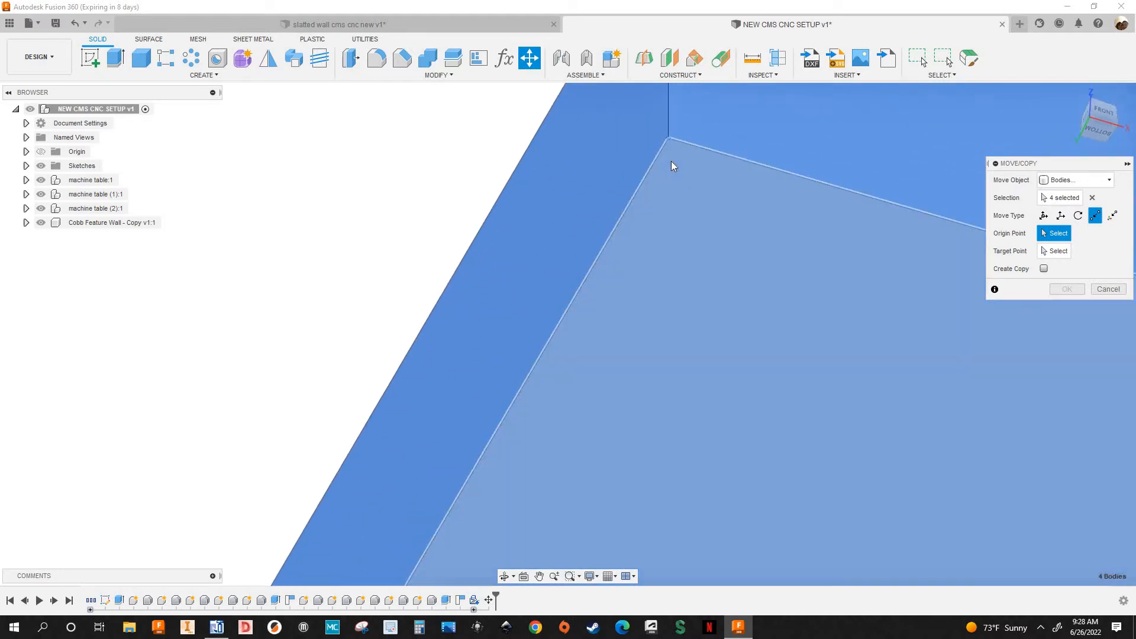
scroll(671, 165, down, 1)
scroll(676, 151, up, 3)
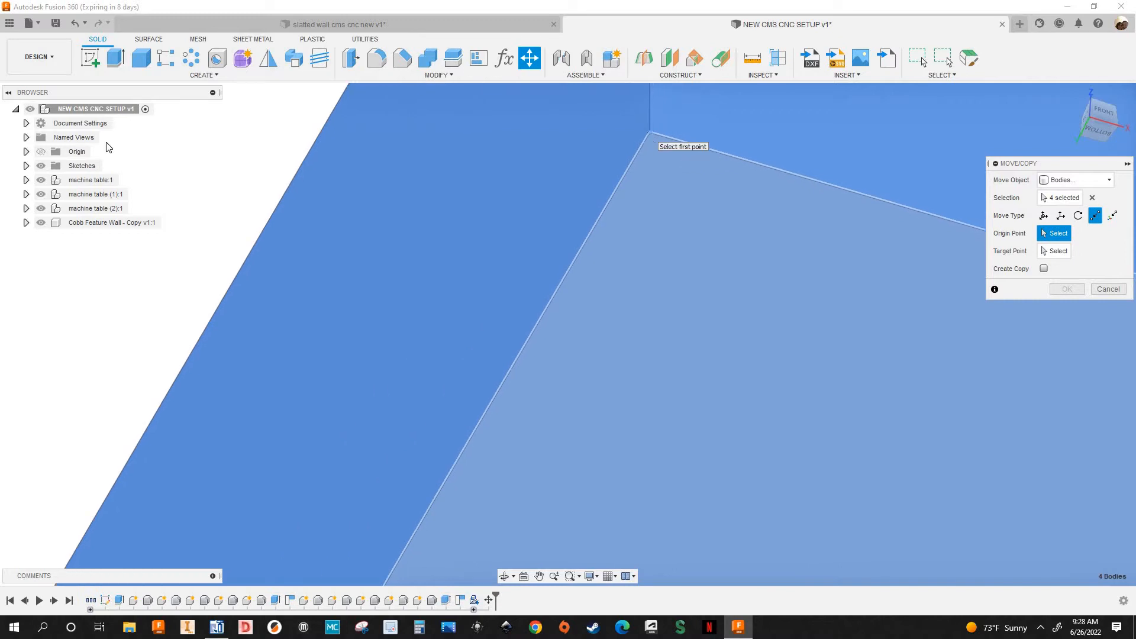
click(650, 134)
scroll(1078, 109, up, 3)
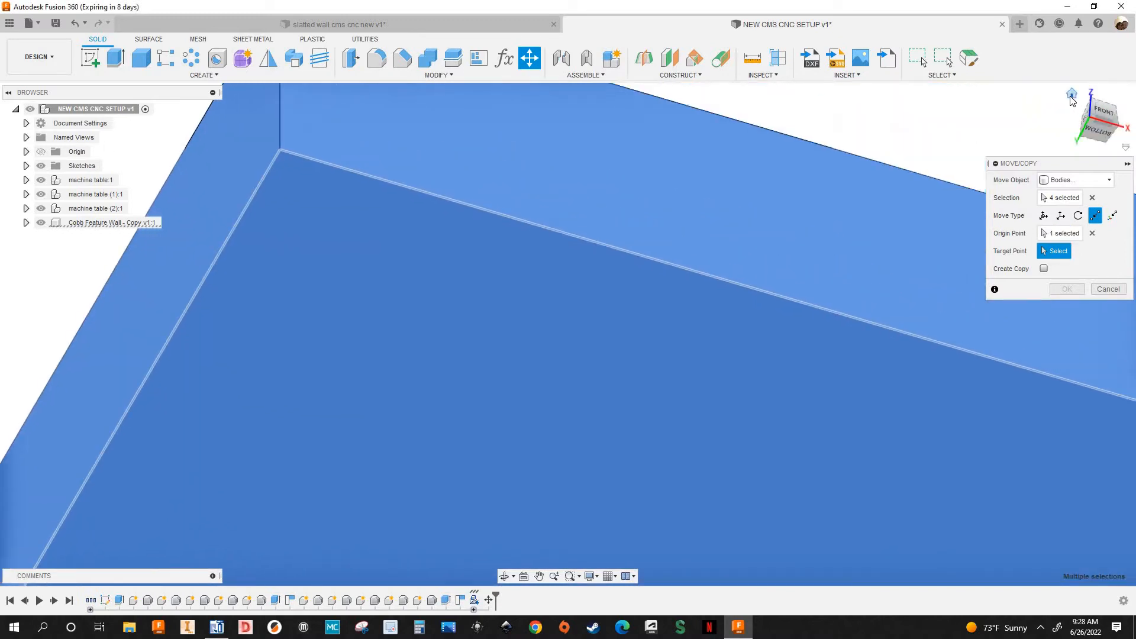
Step: Set the top front-left corner of the raised board on the middle machine table as the target point
click(1072, 94)
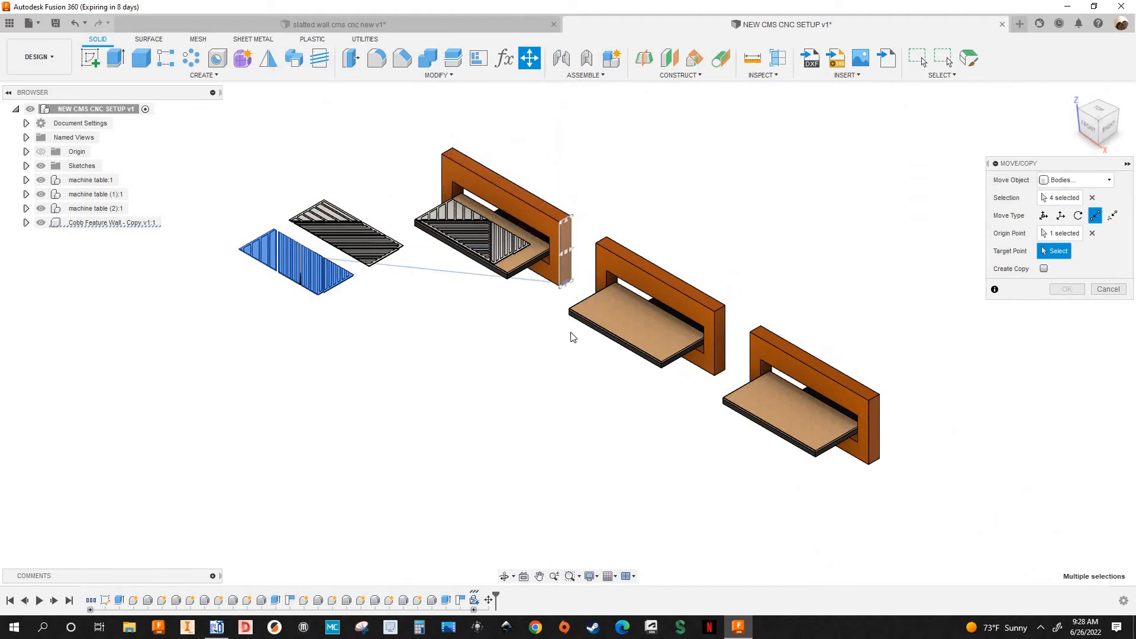
scroll(573, 337, up, 8)
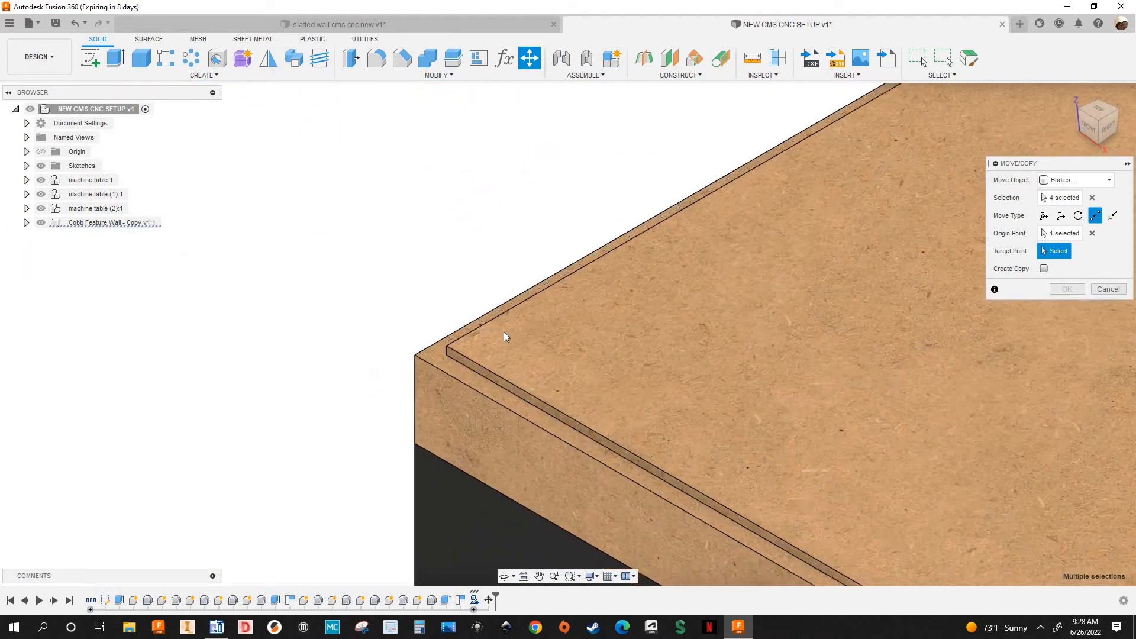
scroll(500, 343, up, 6)
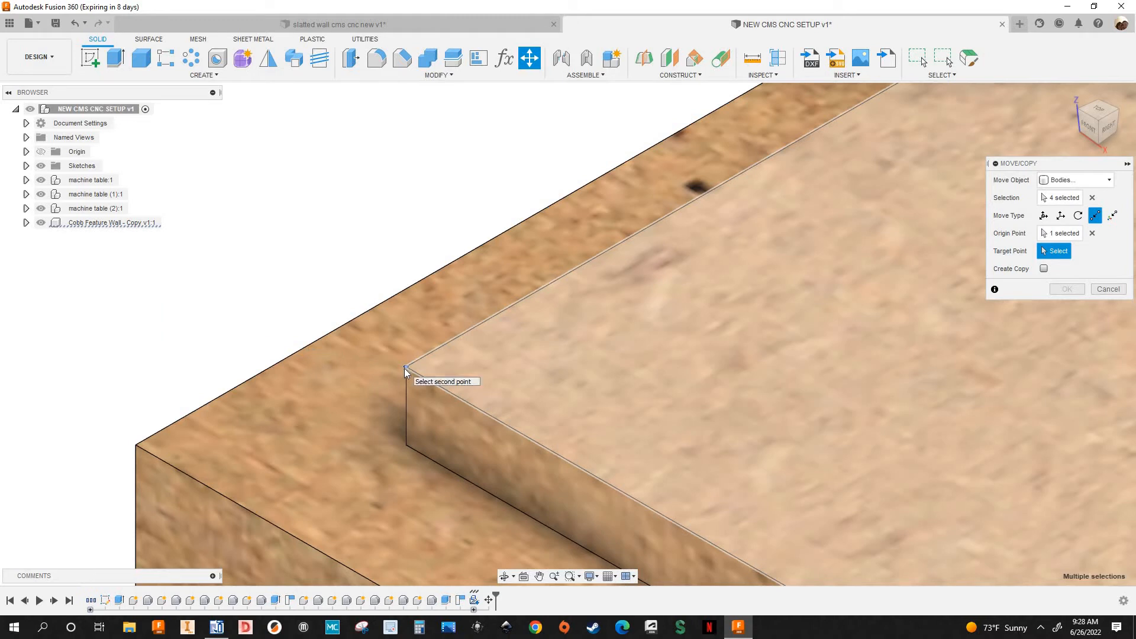
click(406, 367)
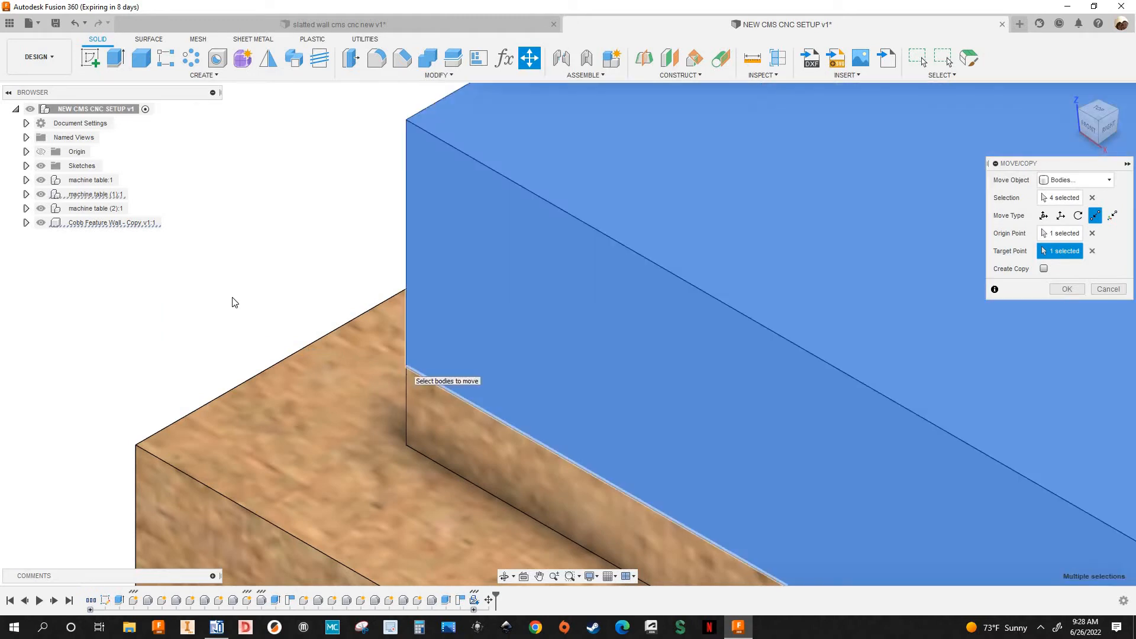
scroll(256, 284, down, 4)
scroll(260, 286, down, 4)
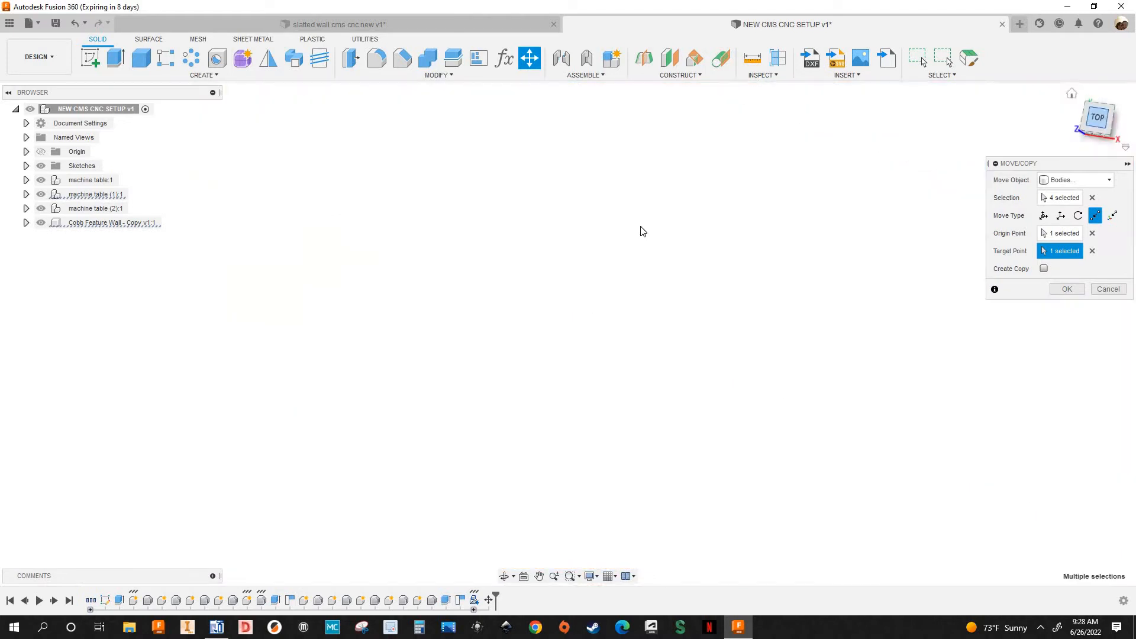
Step: Shift the panel section on the middle table 0.375 in along X, inward from the table's front edge
middle_drag(645, 228, 512, 461)
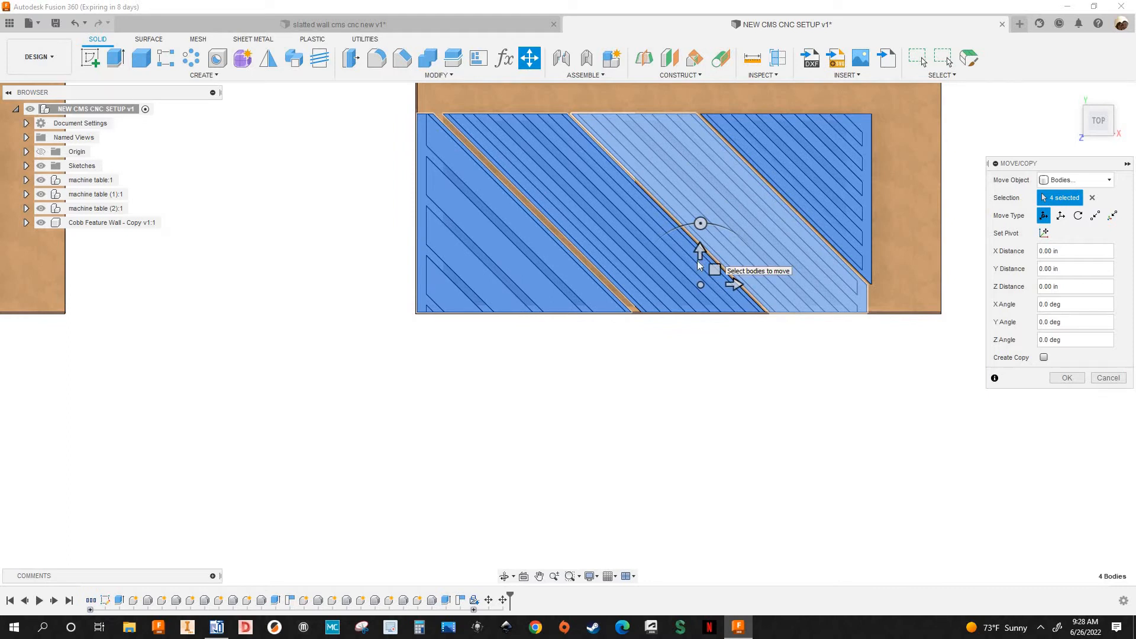
scroll(710, 267, up, 5)
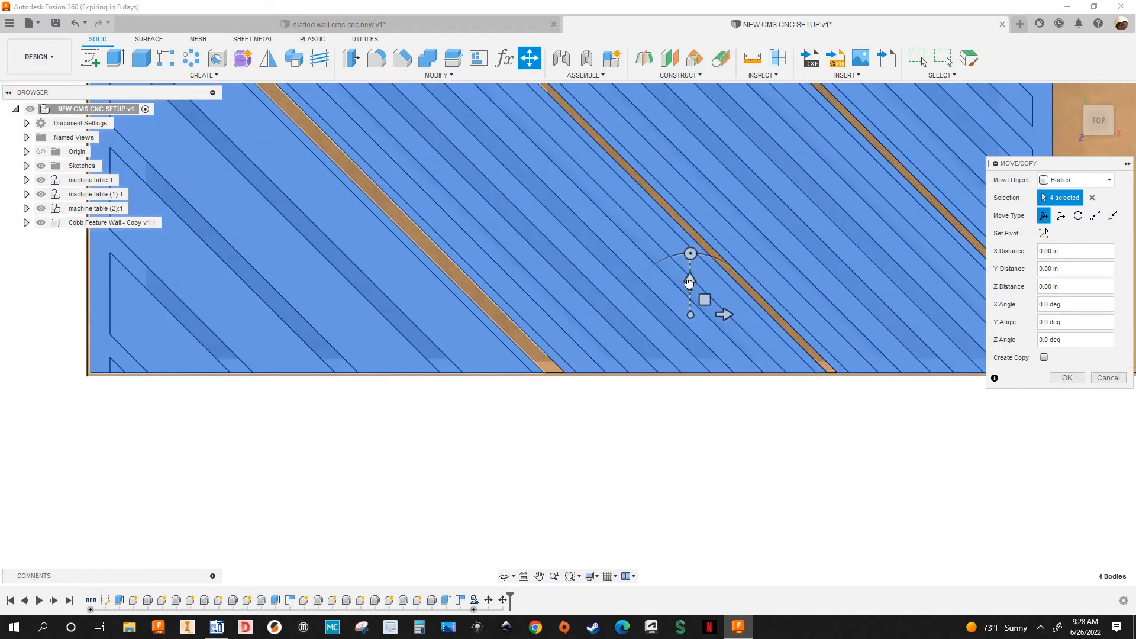
click(689, 282)
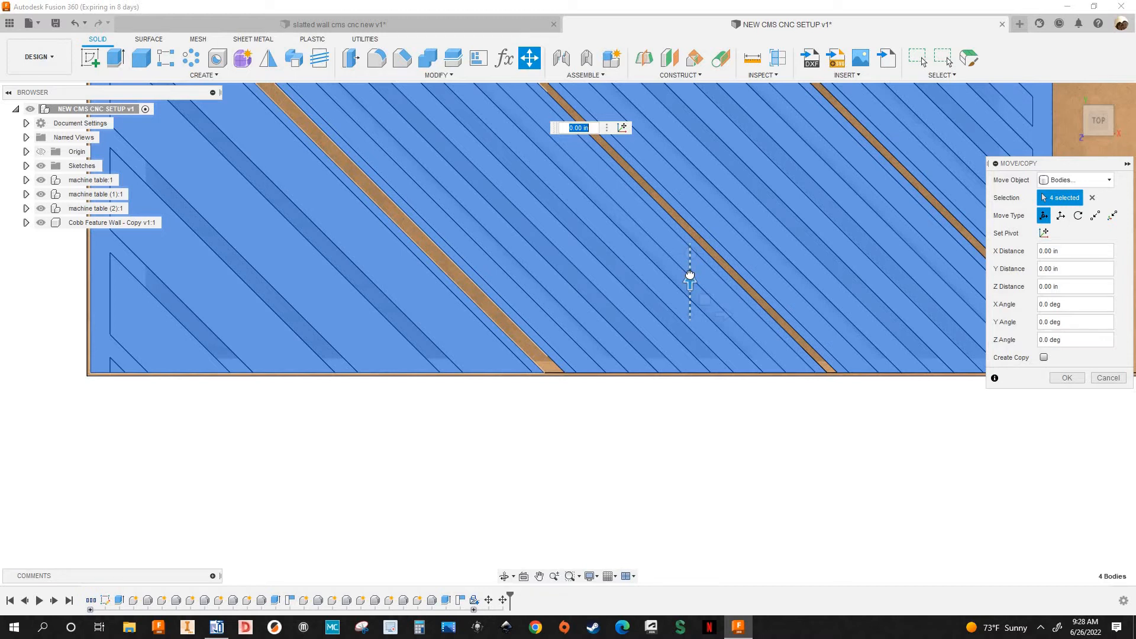
drag(690, 275, 691, 277)
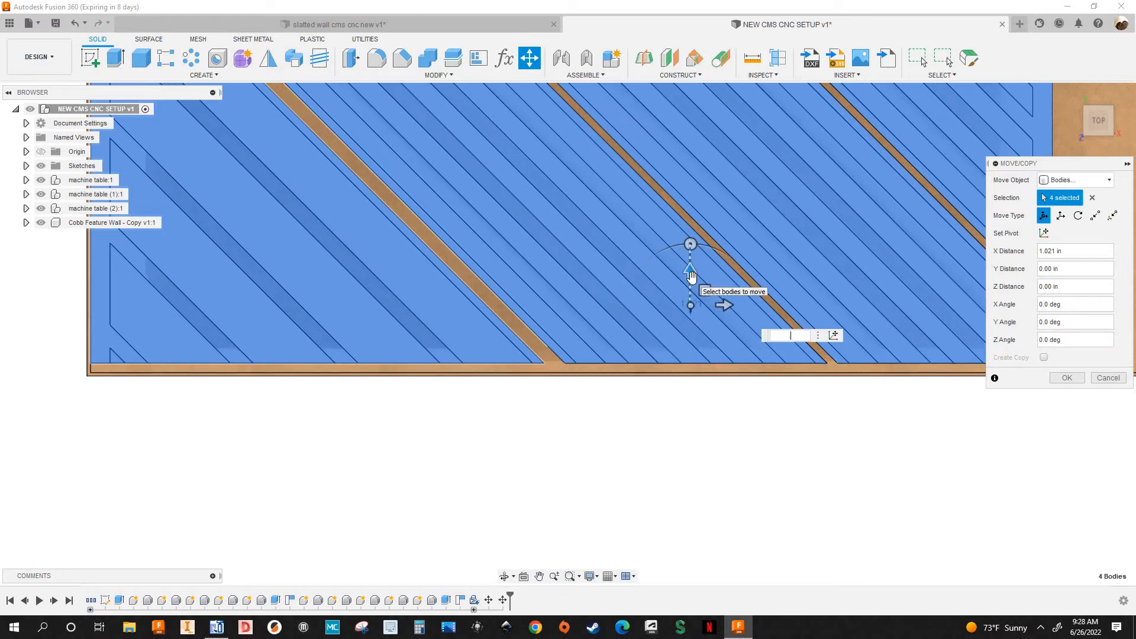
key(Return)
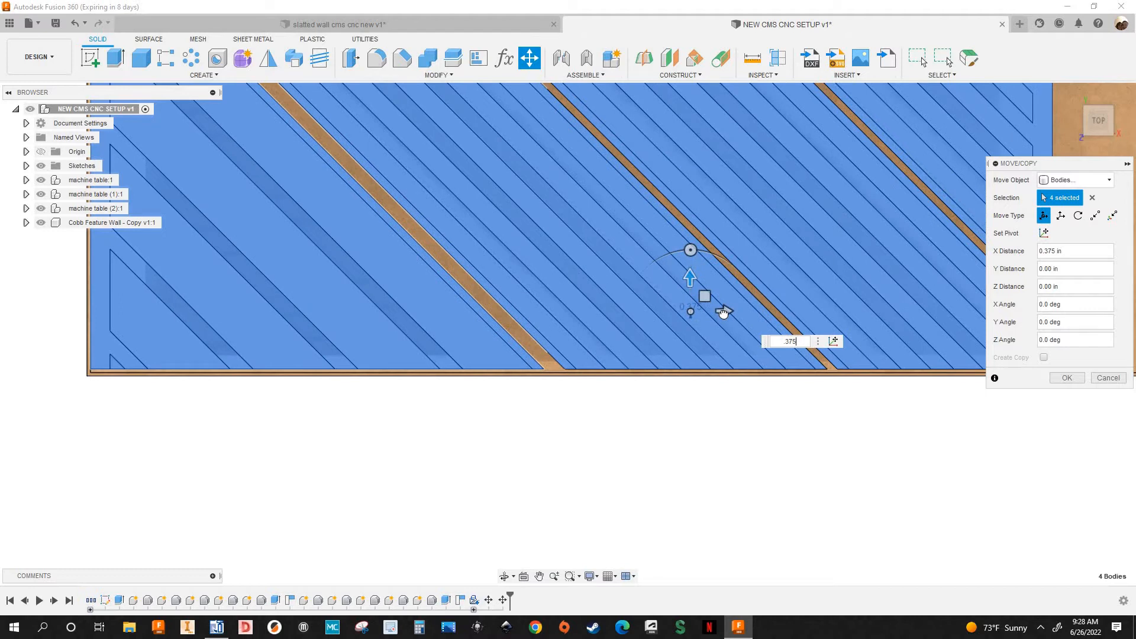
Step: Shift the same panel section 0.375 in along Z, inward from the table's left edge, and complete the move
drag(723, 313, 727, 312)
text(.37)
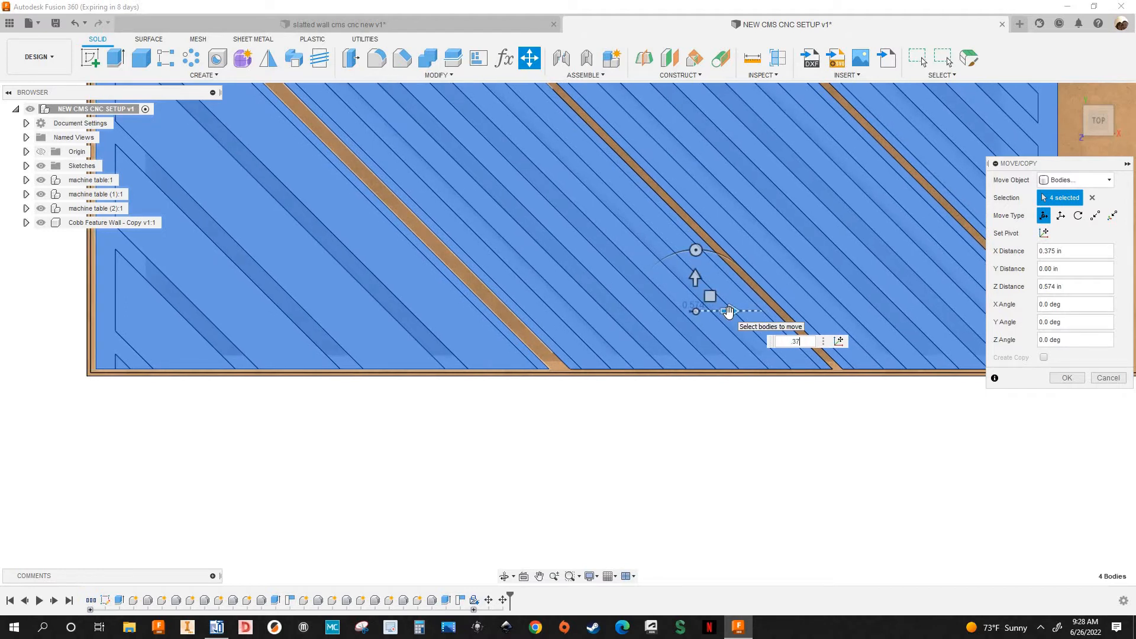
text(5)
key(Return)
click(1065, 378)
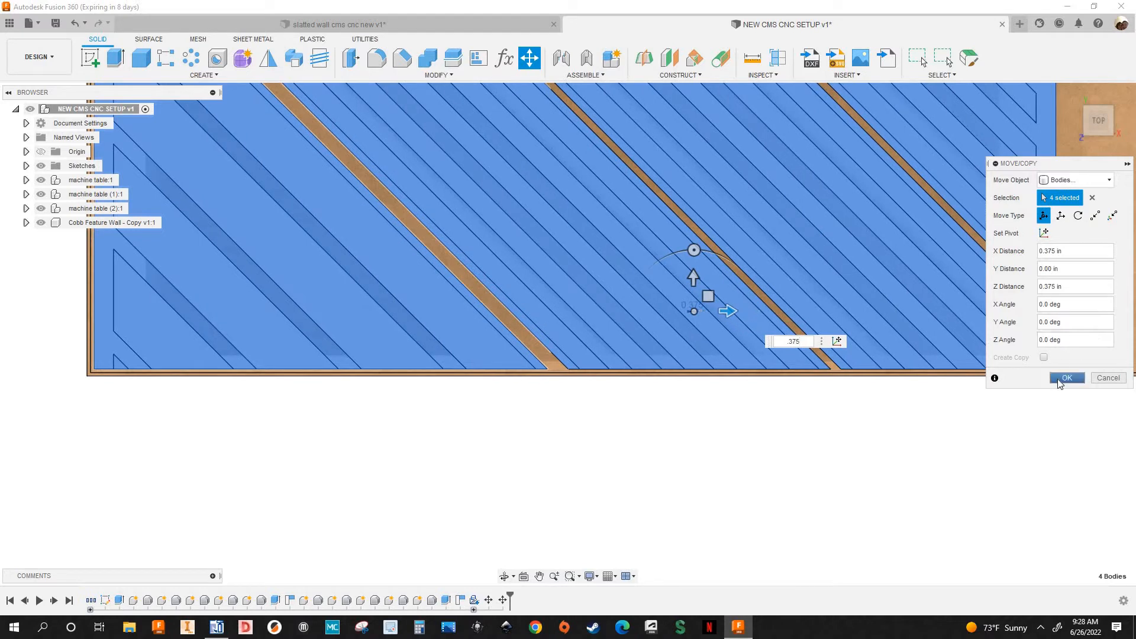
Step: Start another Move/Copy operation and select all four bodies of the panel section still lying off the tables
scroll(793, 426, down, 2)
scroll(510, 357, down, 4)
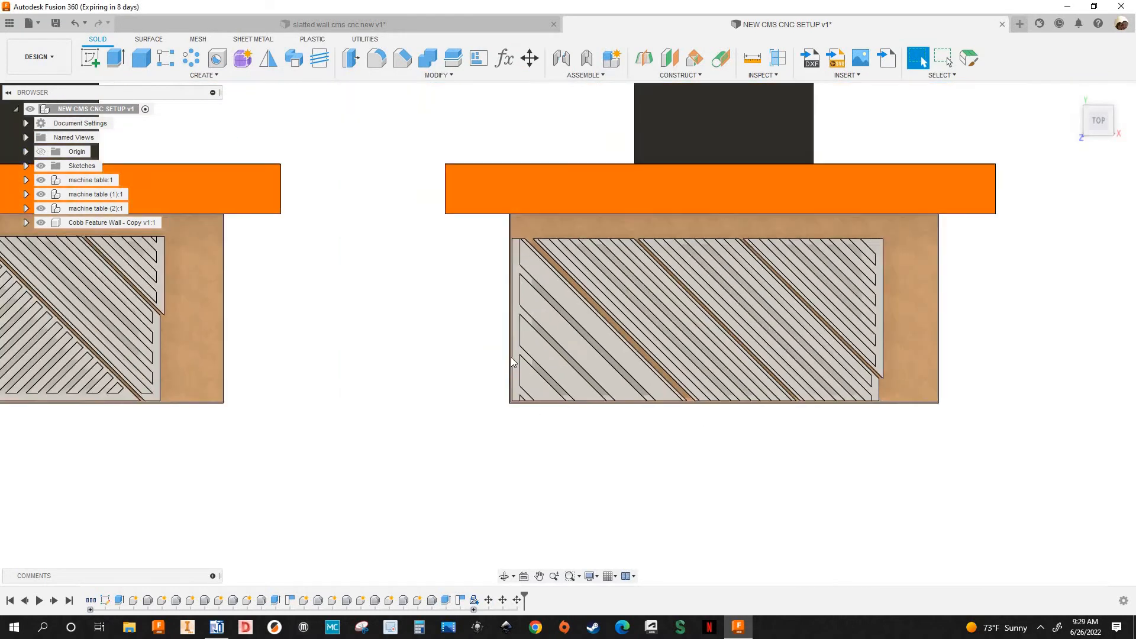
scroll(481, 356, down, 5)
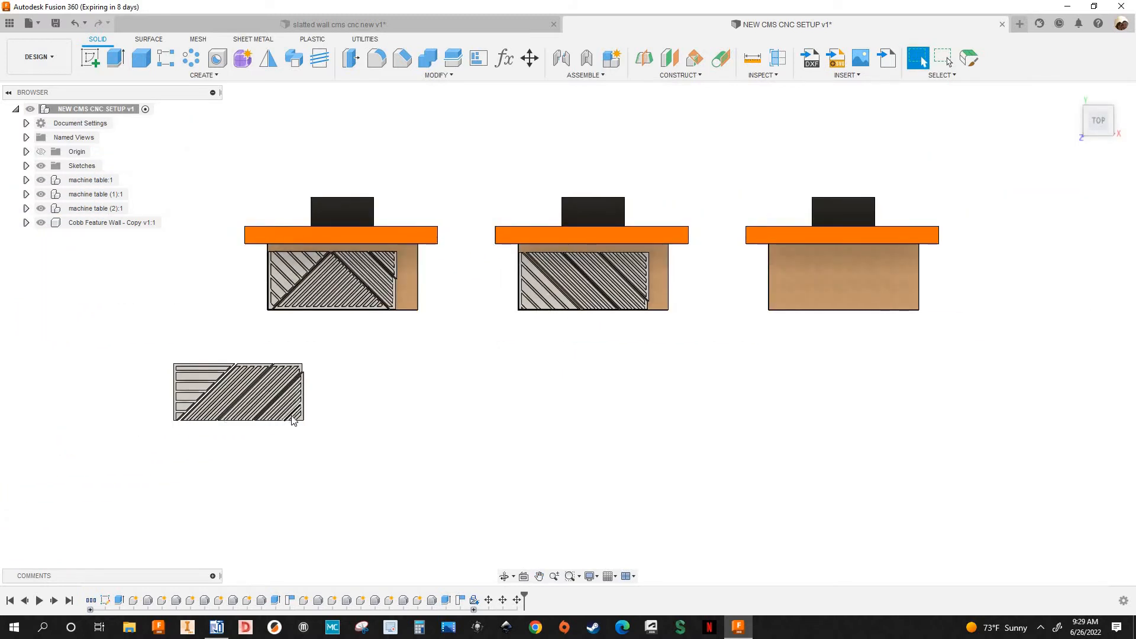
middle_drag(374, 396, 524, 413)
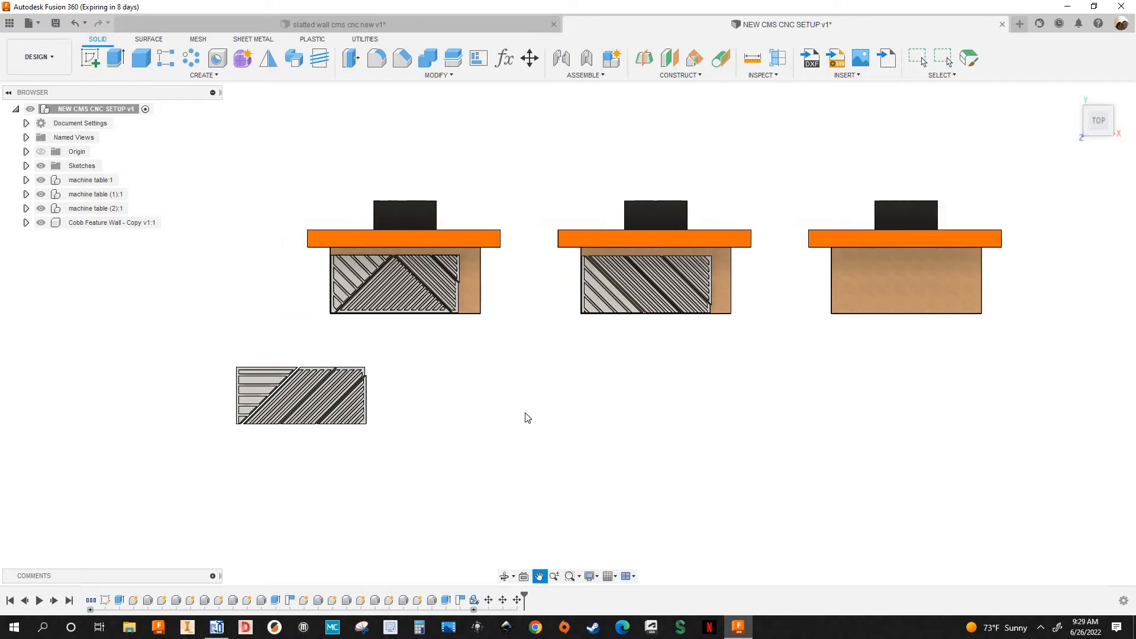
right_click(525, 413)
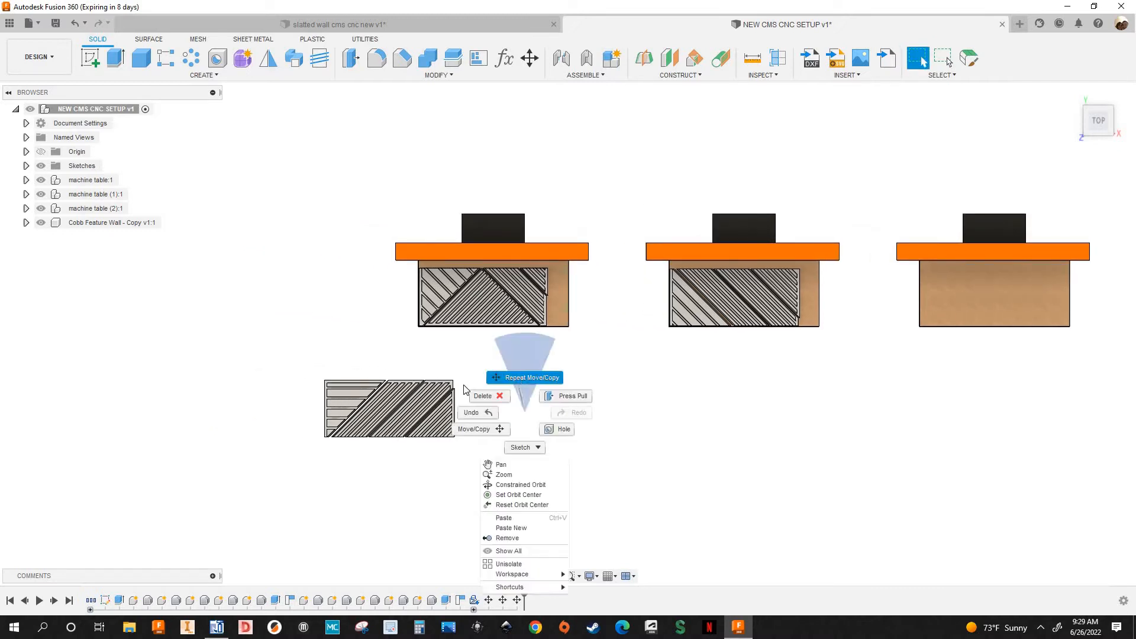
click(524, 378)
drag(241, 344, 517, 468)
scroll(370, 399, up, 5)
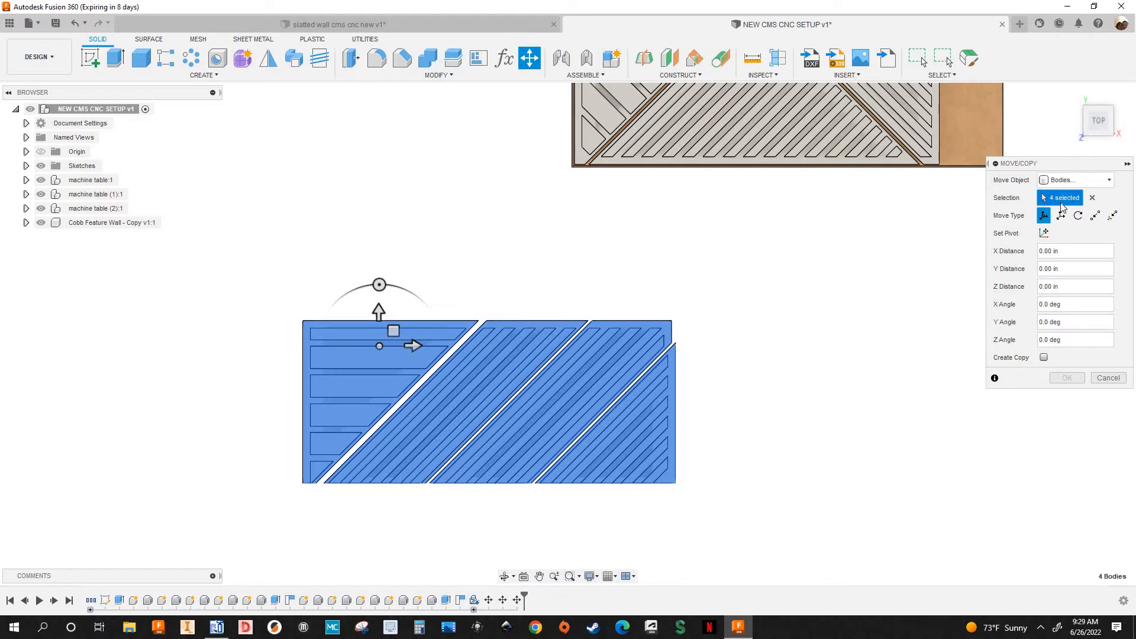
click(1095, 216)
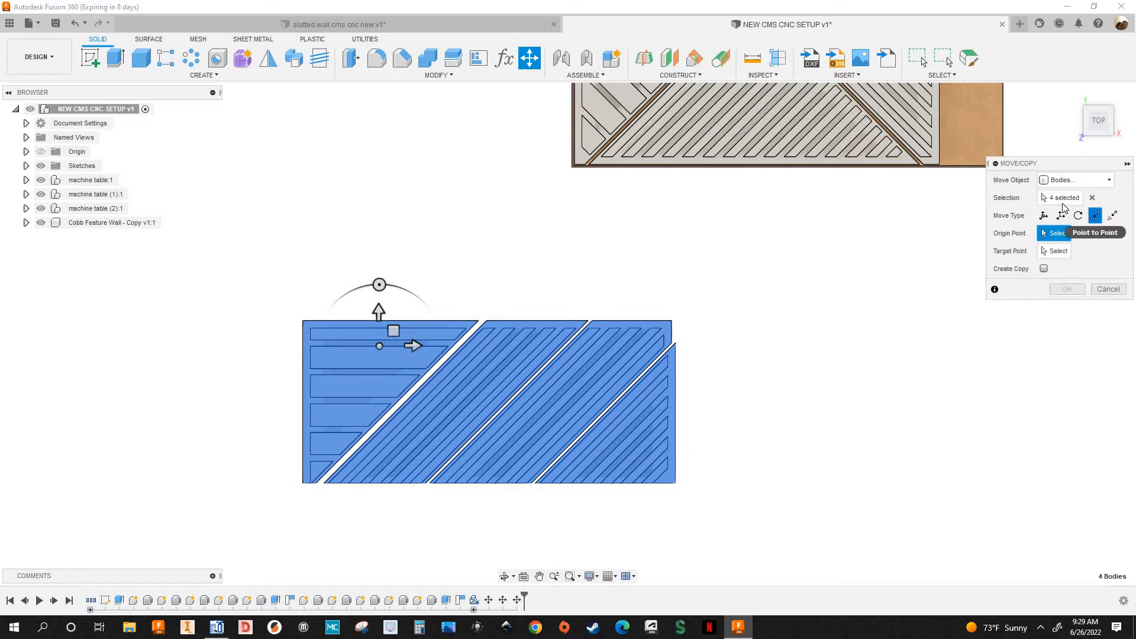
click(1067, 202)
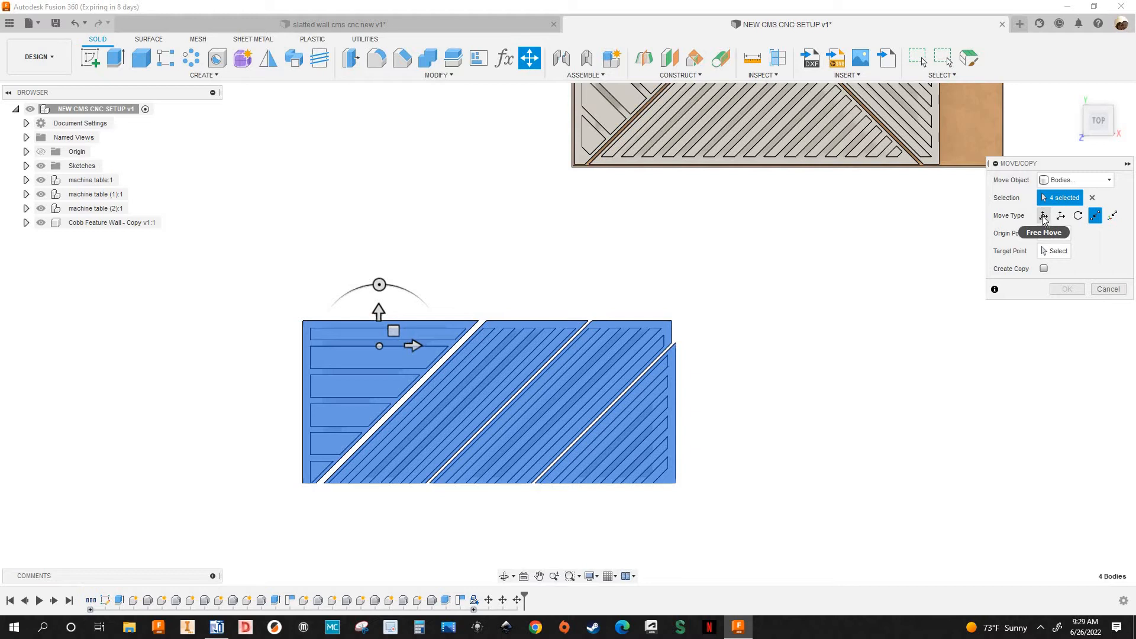
click(1049, 216)
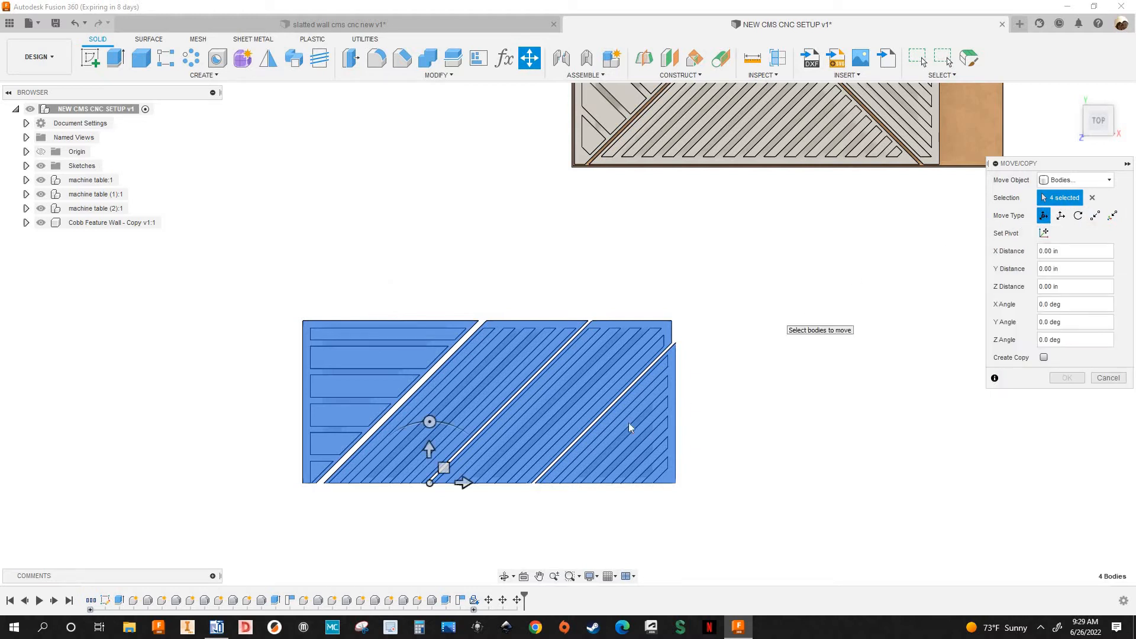
scroll(758, 309, down, 2)
scroll(759, 308, down, 2)
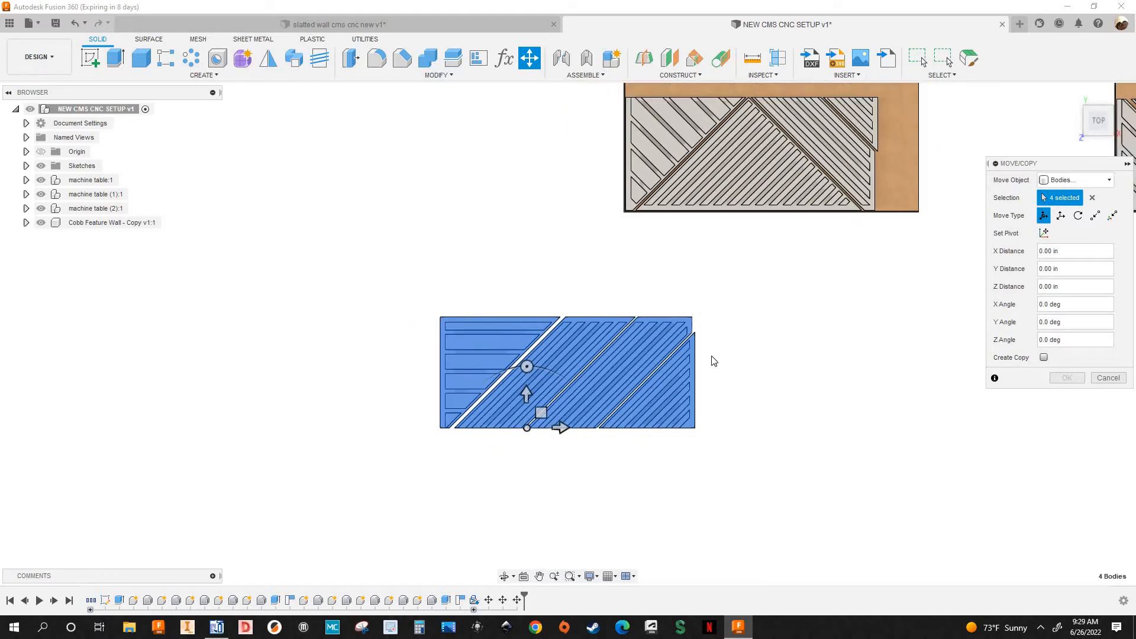
scroll(620, 358, up, 1)
scroll(621, 357, up, 1)
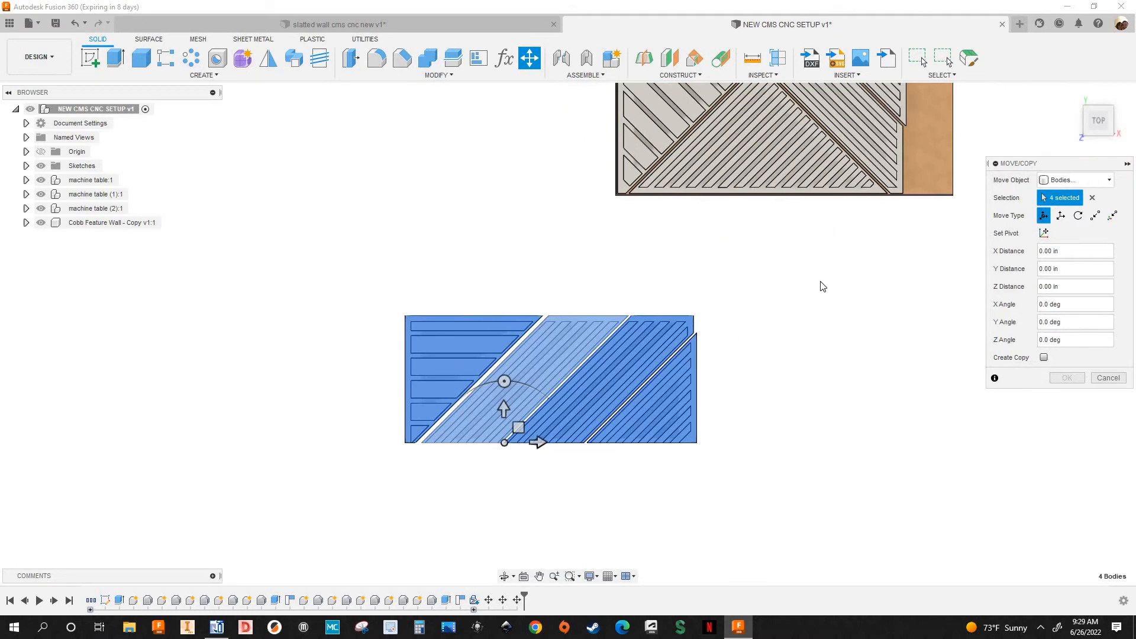
scroll(639, 350, down, 1)
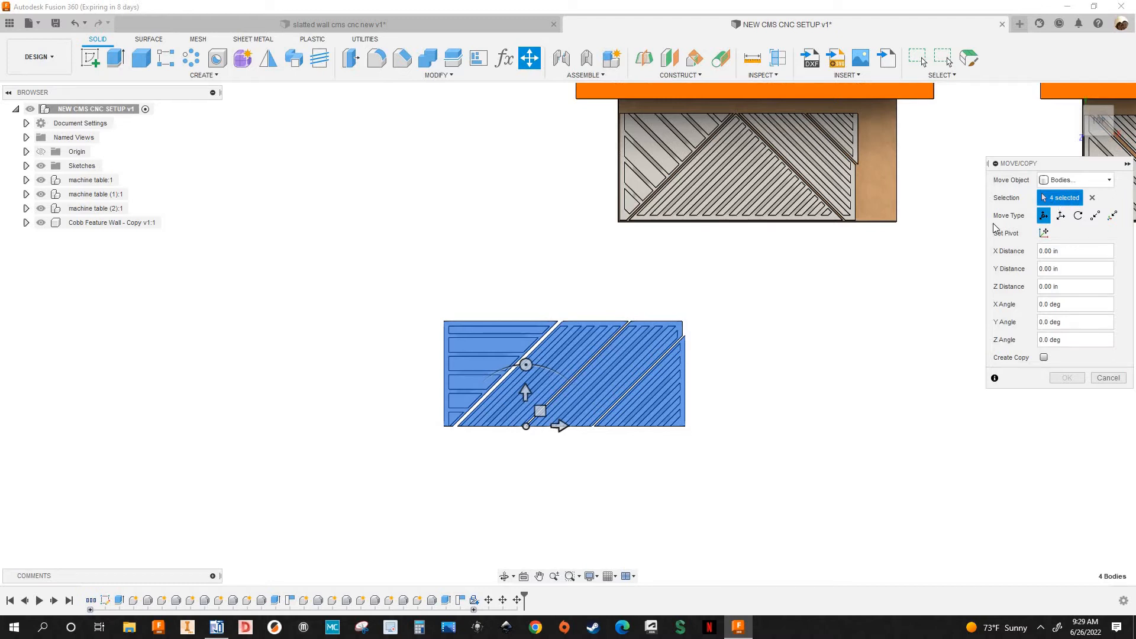
scroll(604, 382, up, 1)
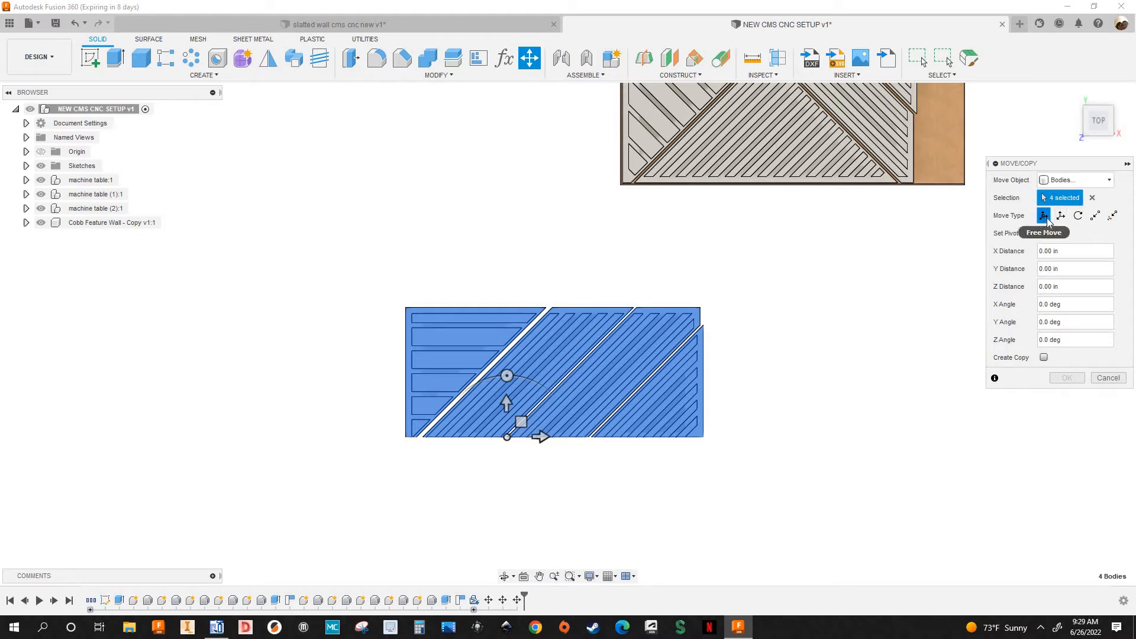
Step: Set the move type to Point to Point and choose the bottom front-left corner of the selected panel section as the origin point
click(1095, 216)
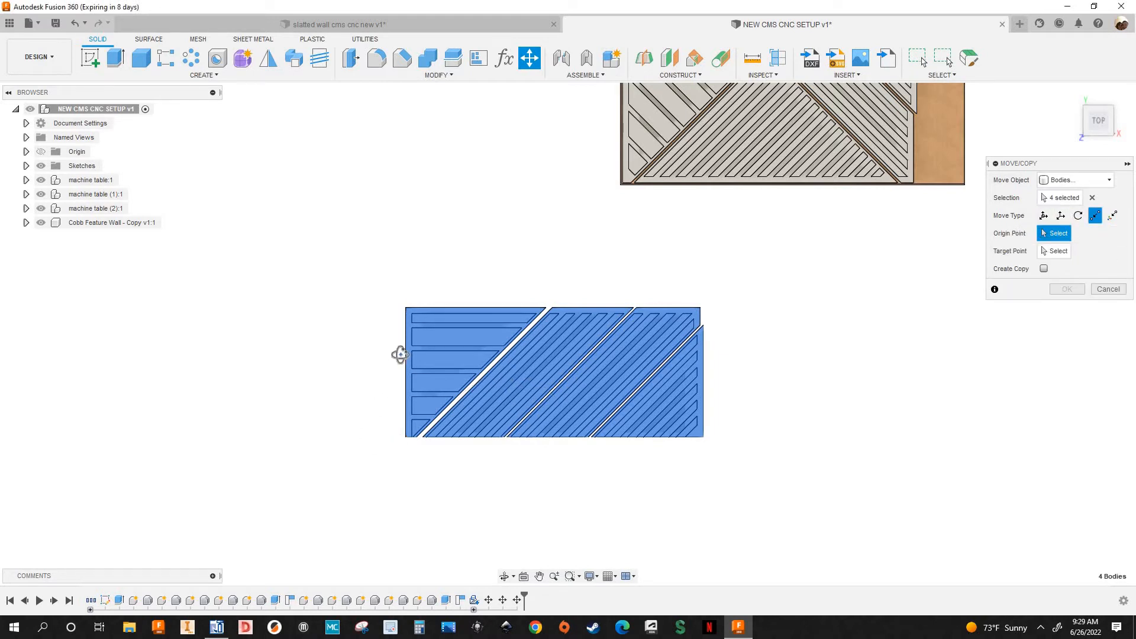
shift+middle_drag(398, 353, 505, 193)
scroll(538, 199, up, 8)
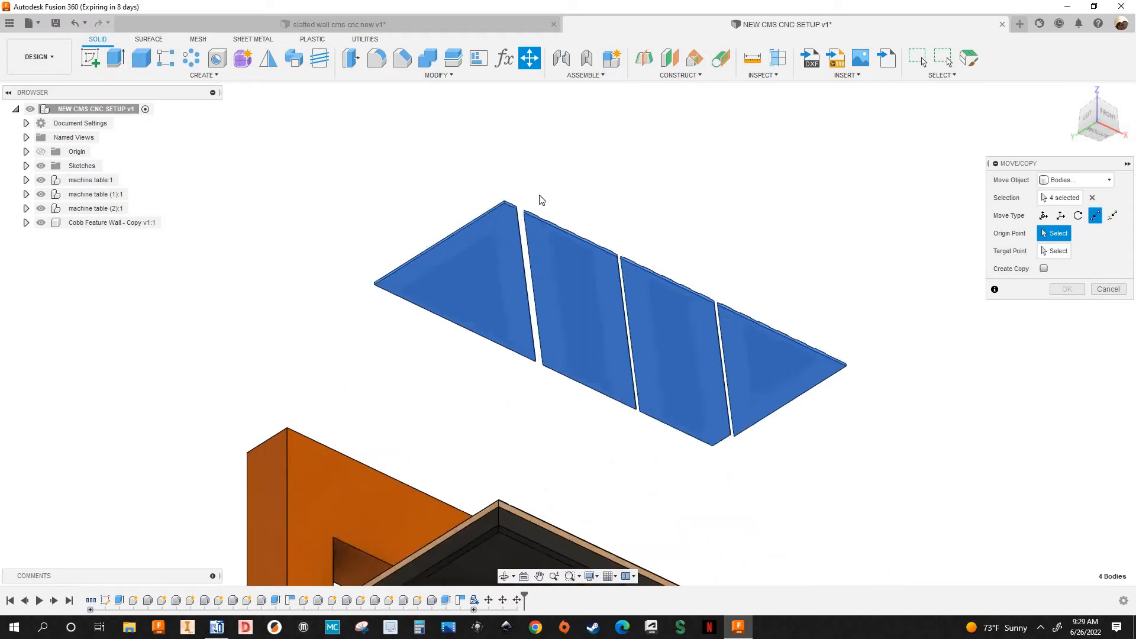
scroll(434, 343, up, 6)
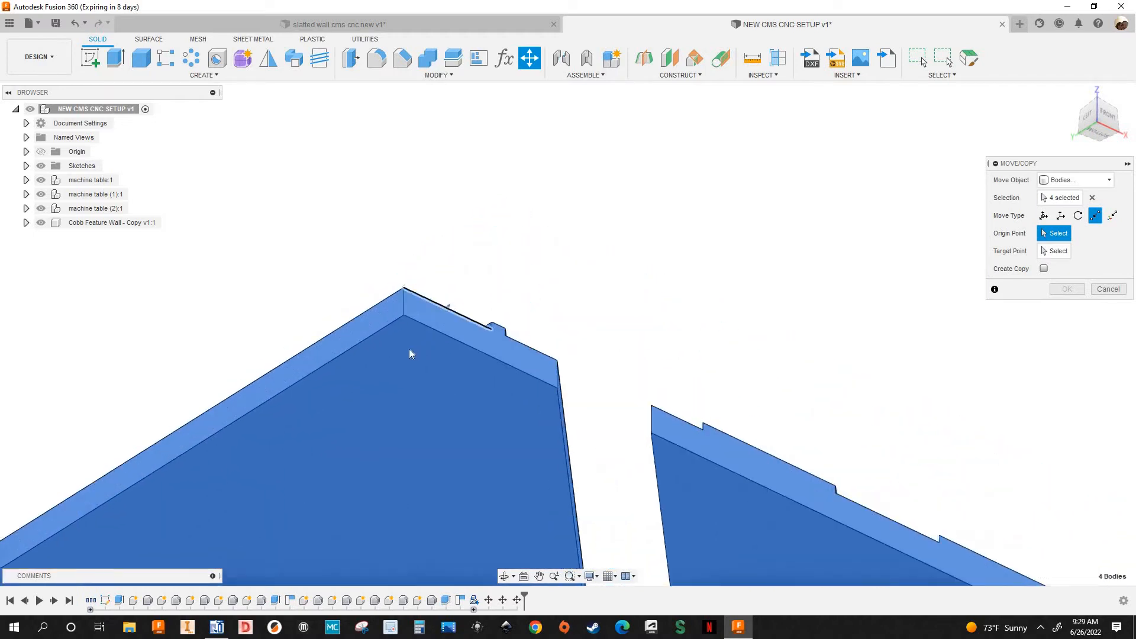
click(384, 264)
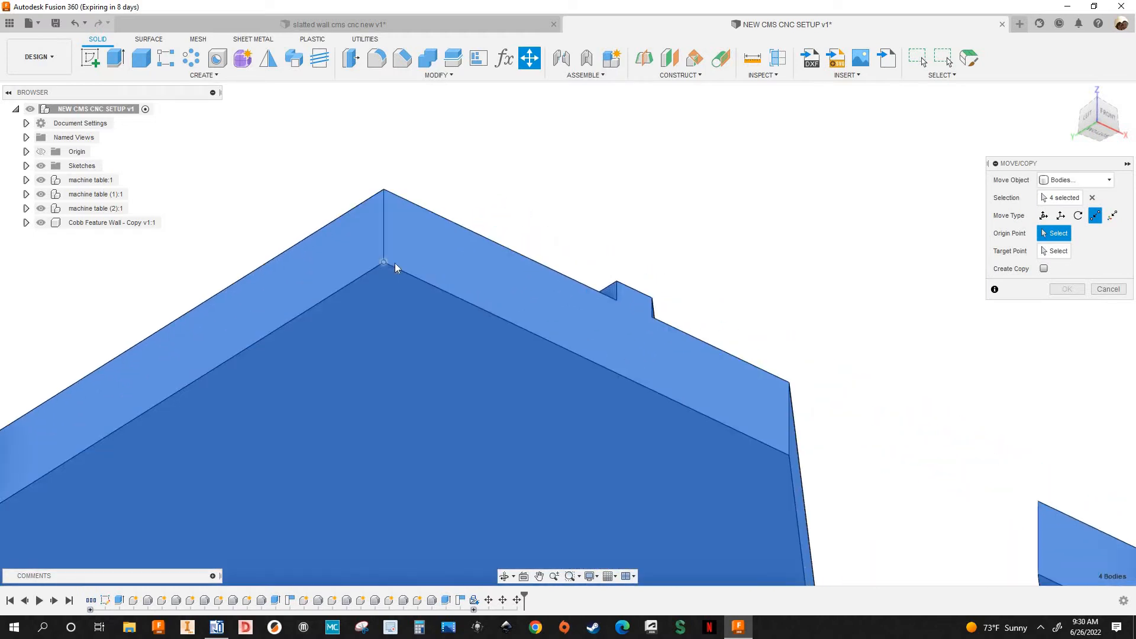
scroll(698, 244, down, 5)
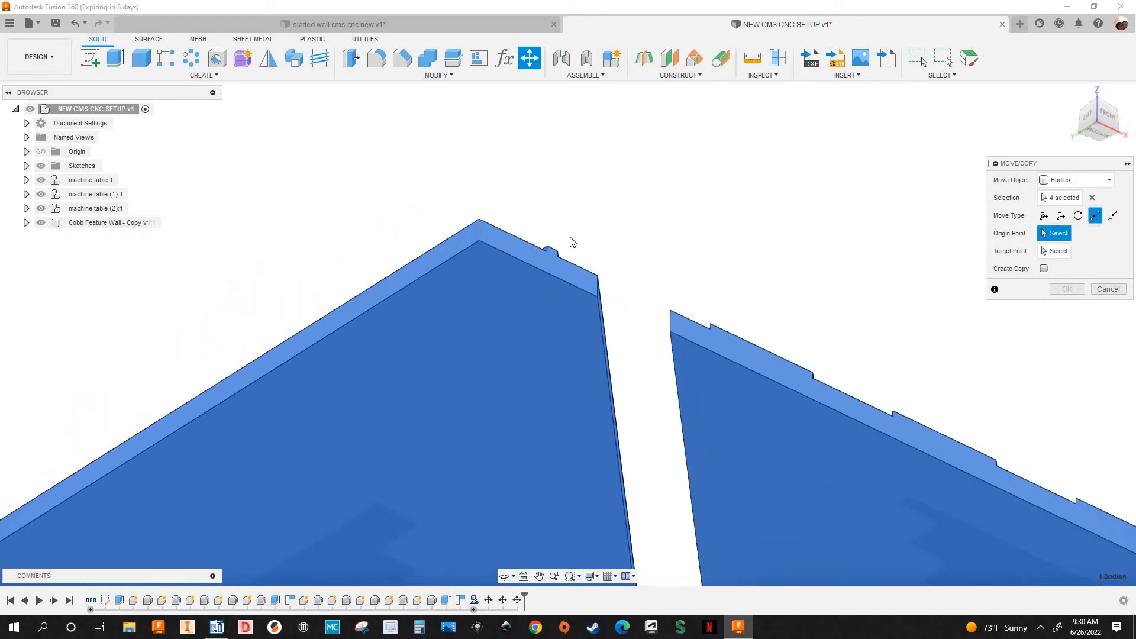
scroll(560, 239, up, 6)
scroll(510, 165, up, 3)
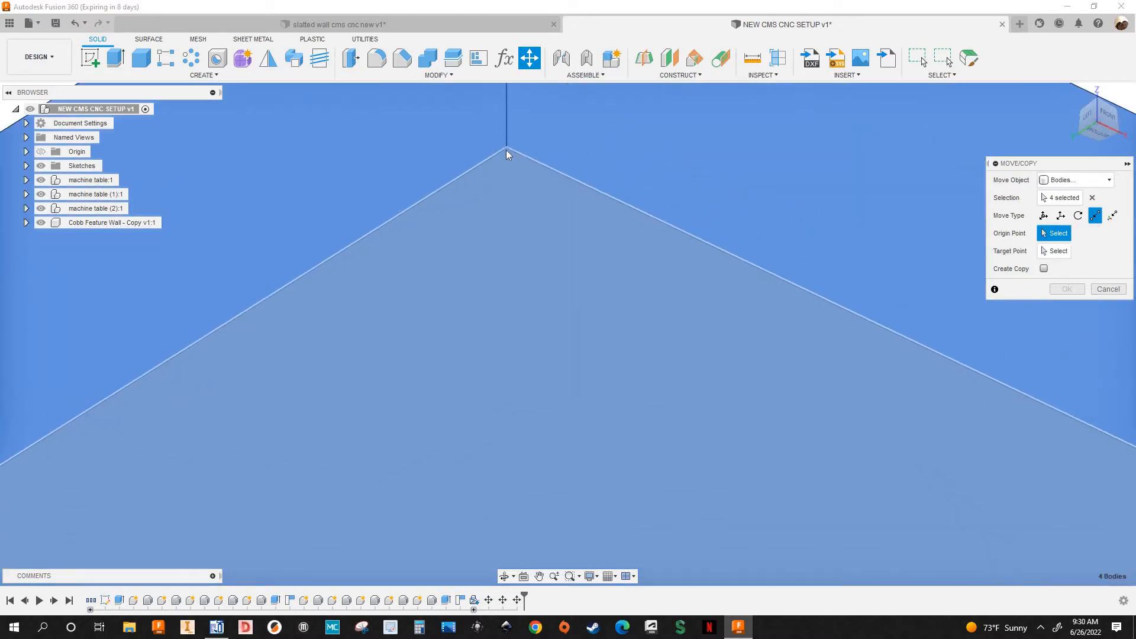
click(475, 215)
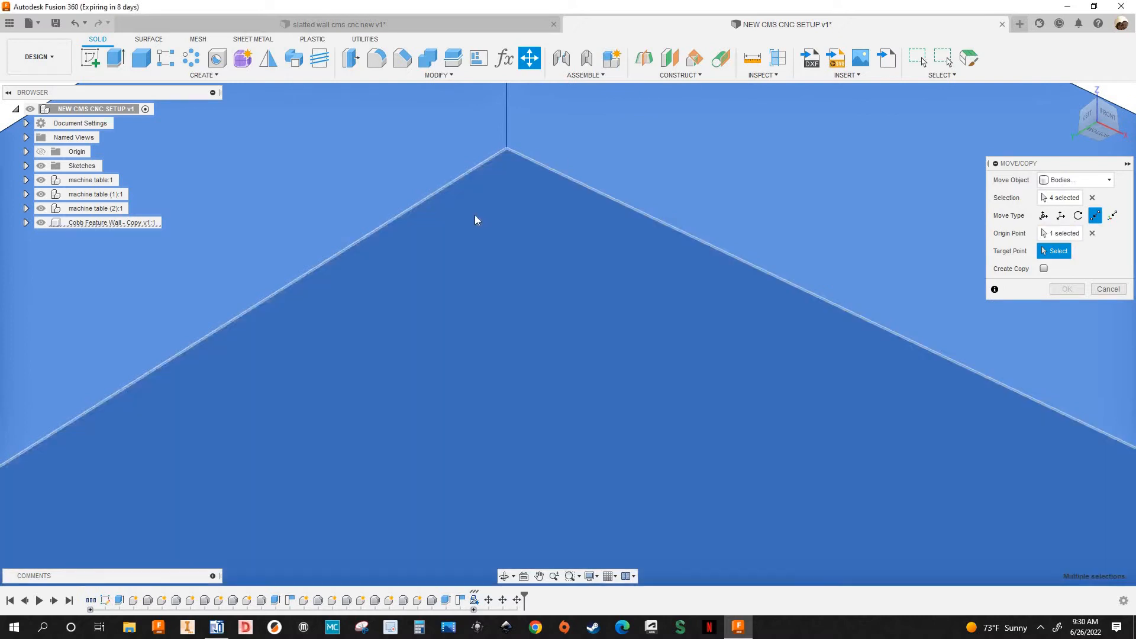
Step: Set the top front-left corner of the raised board on the empty third machine table as the target point
scroll(474, 215, down, 3)
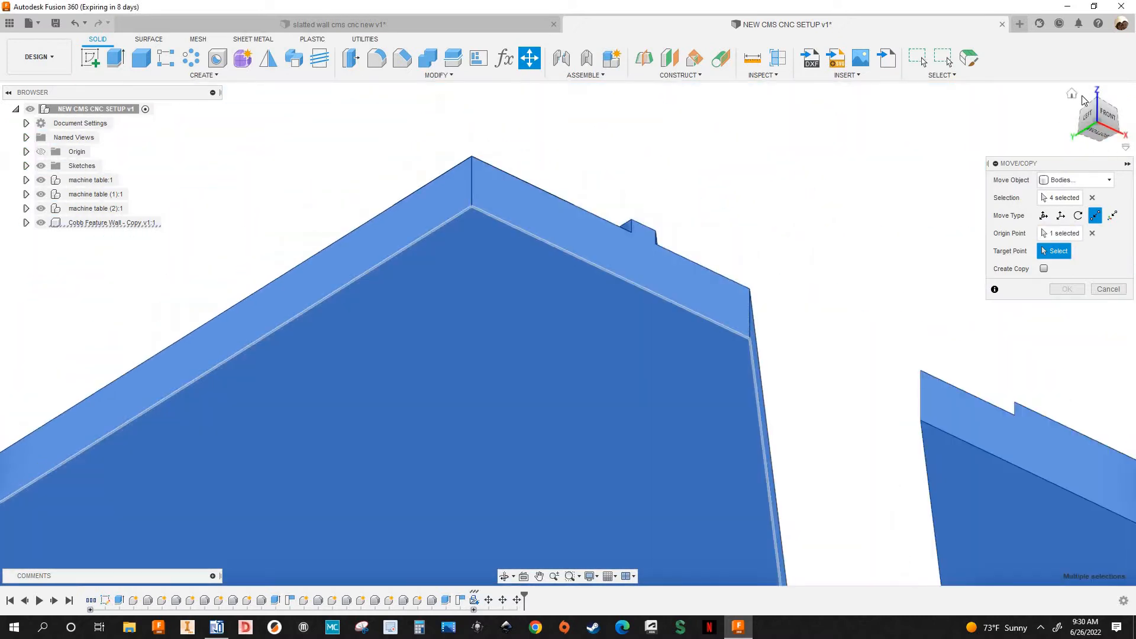
click(1074, 98)
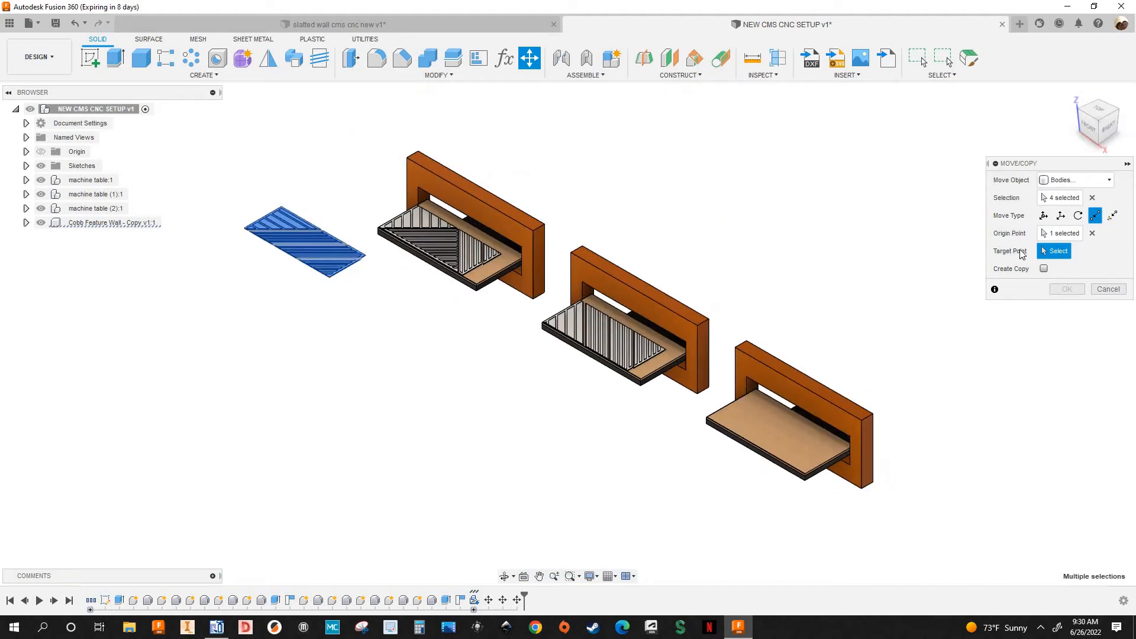
scroll(768, 404, up, 8)
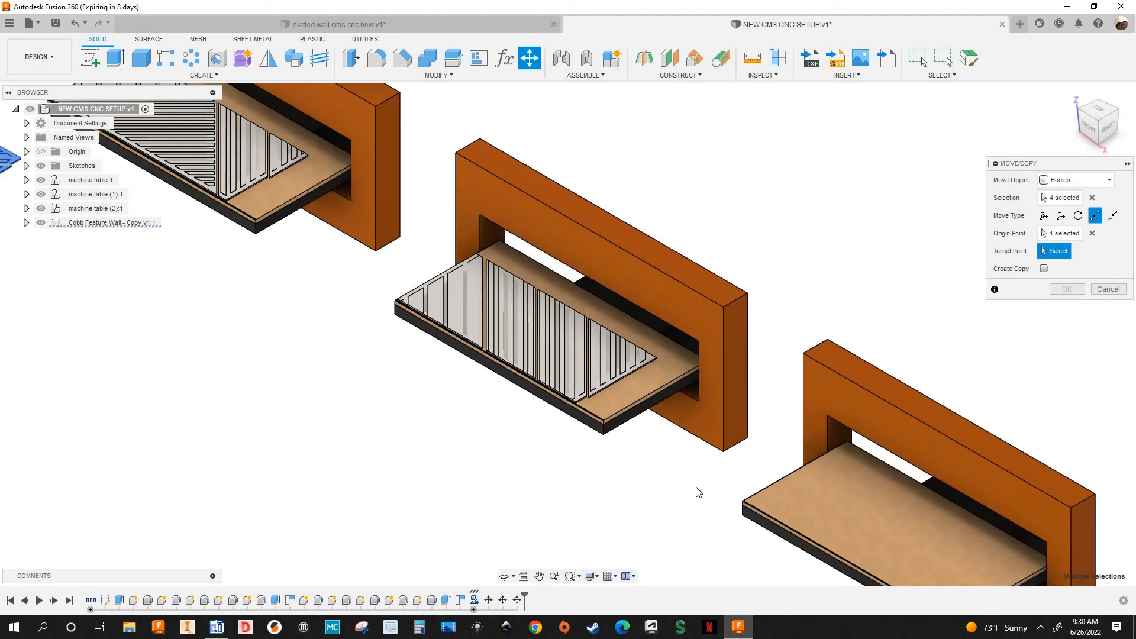
scroll(651, 438, up, 6)
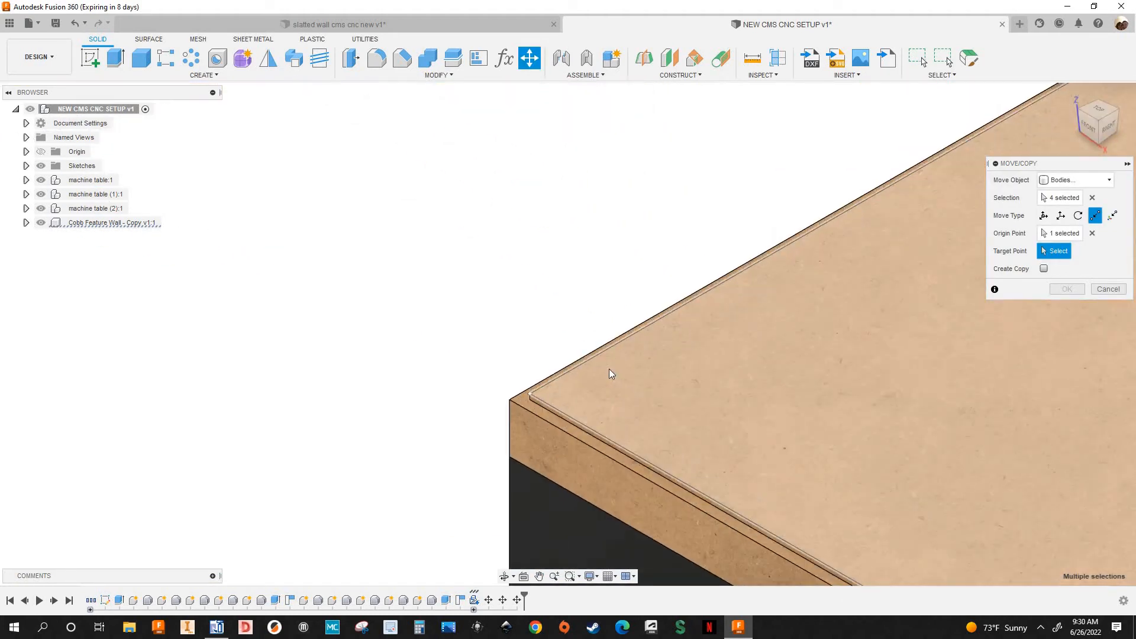
scroll(399, 442, up, 4)
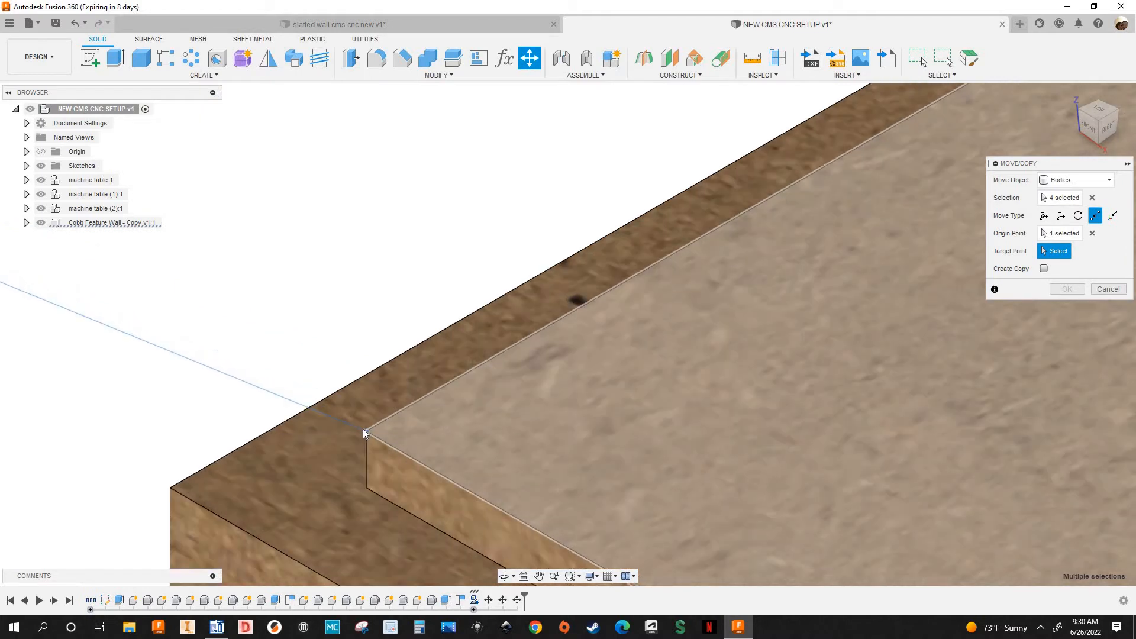
click(367, 431)
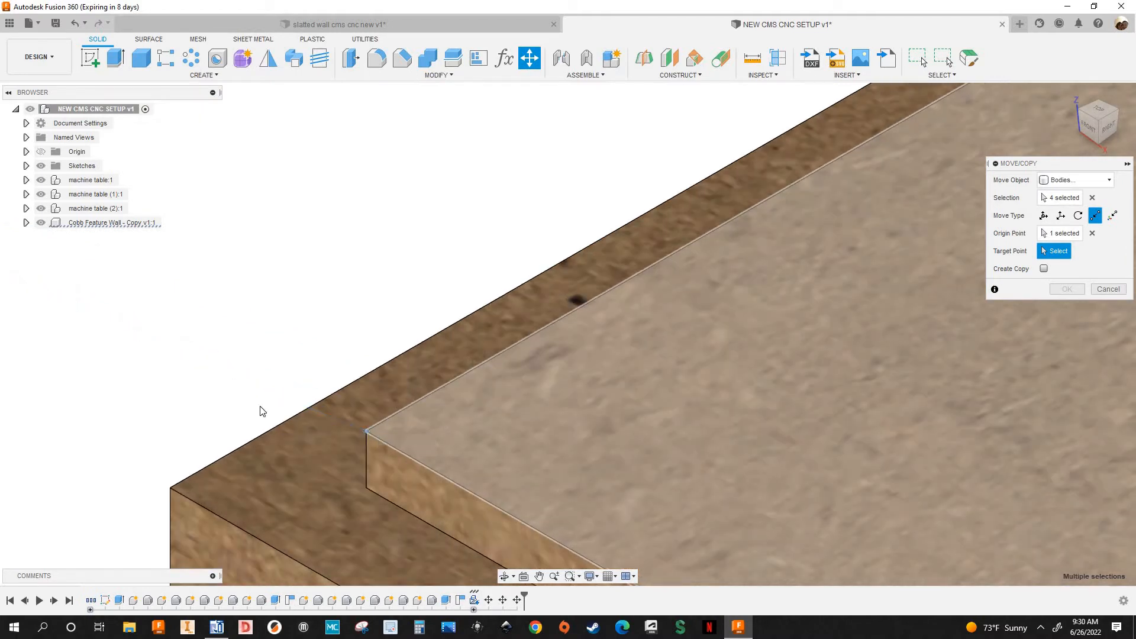
Step: Use Free Move to shift the panel section on the third table 0.375 in along X, inward from the table's front edge
scroll(262, 411, down, 4)
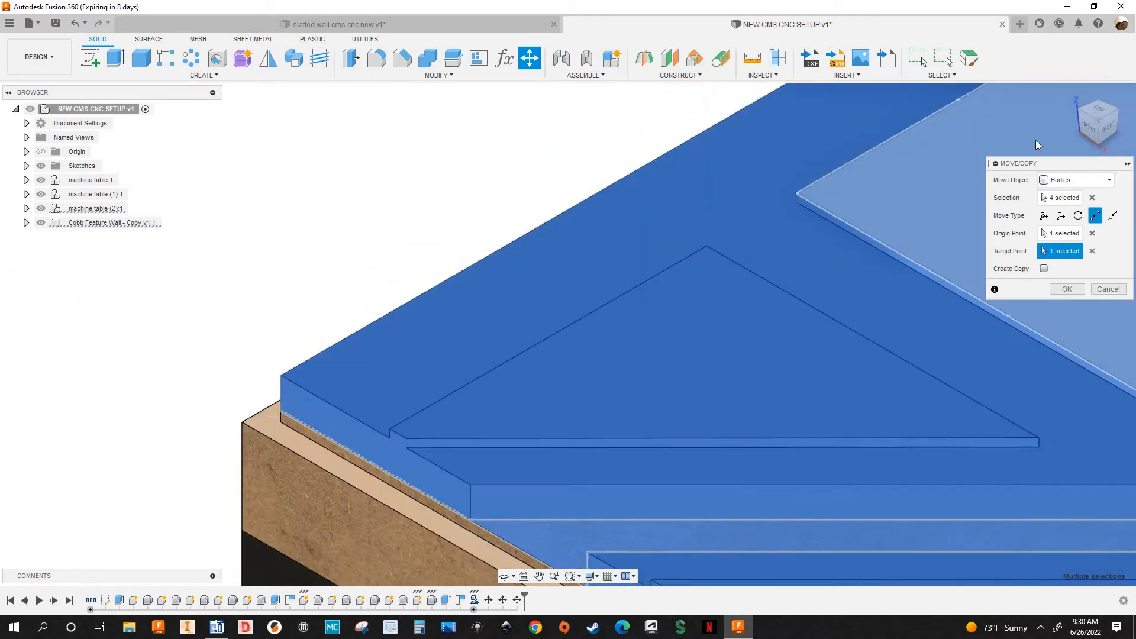
scroll(1038, 131, down, 1)
scroll(1048, 129, down, 4)
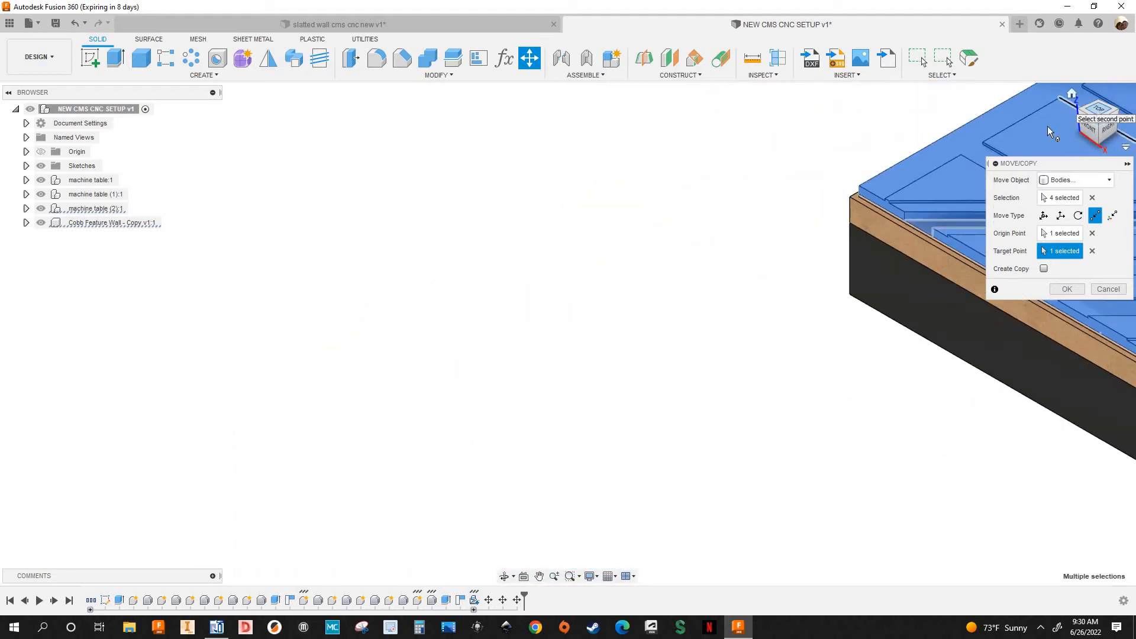
scroll(809, 332, down, 8)
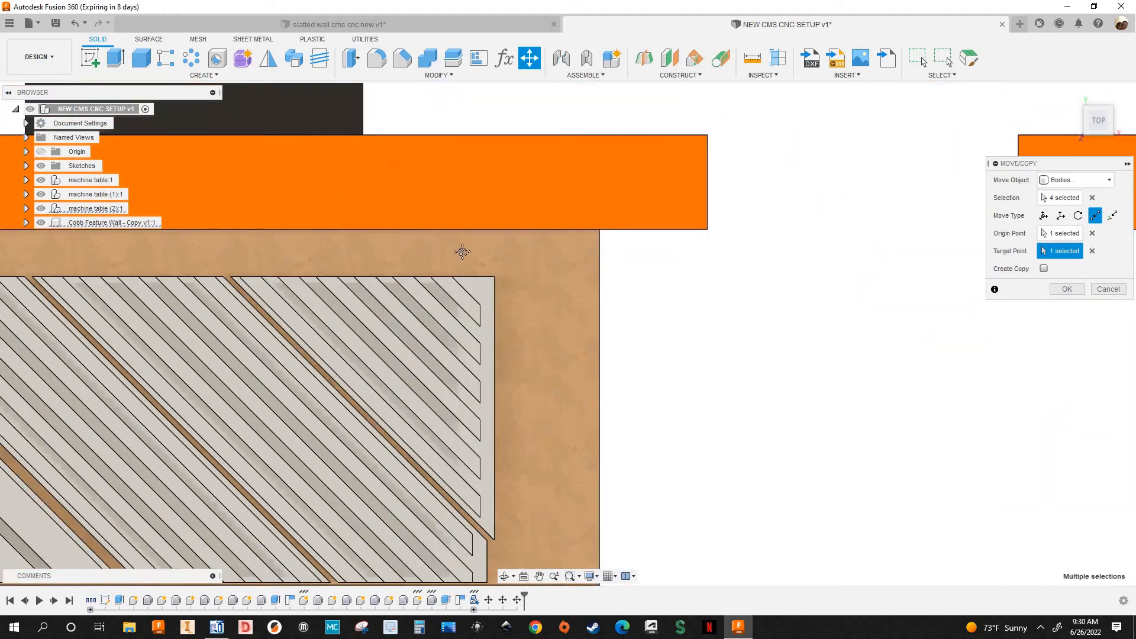
middle_drag(319, 254, 310, 254)
middle_drag(811, 339, 311, 254)
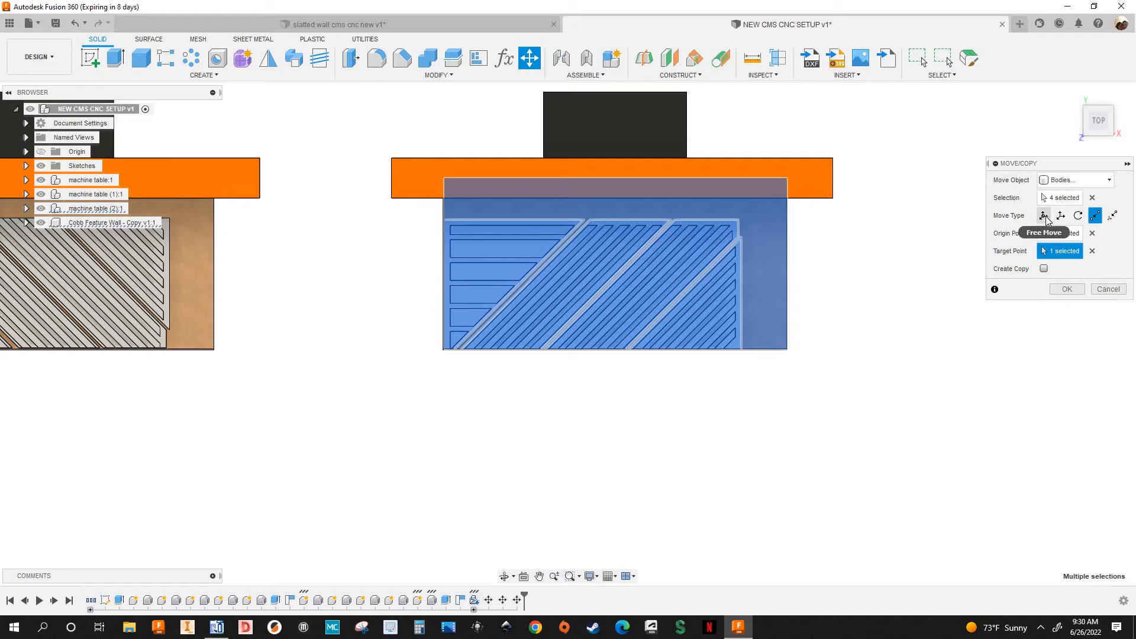
click(1043, 215)
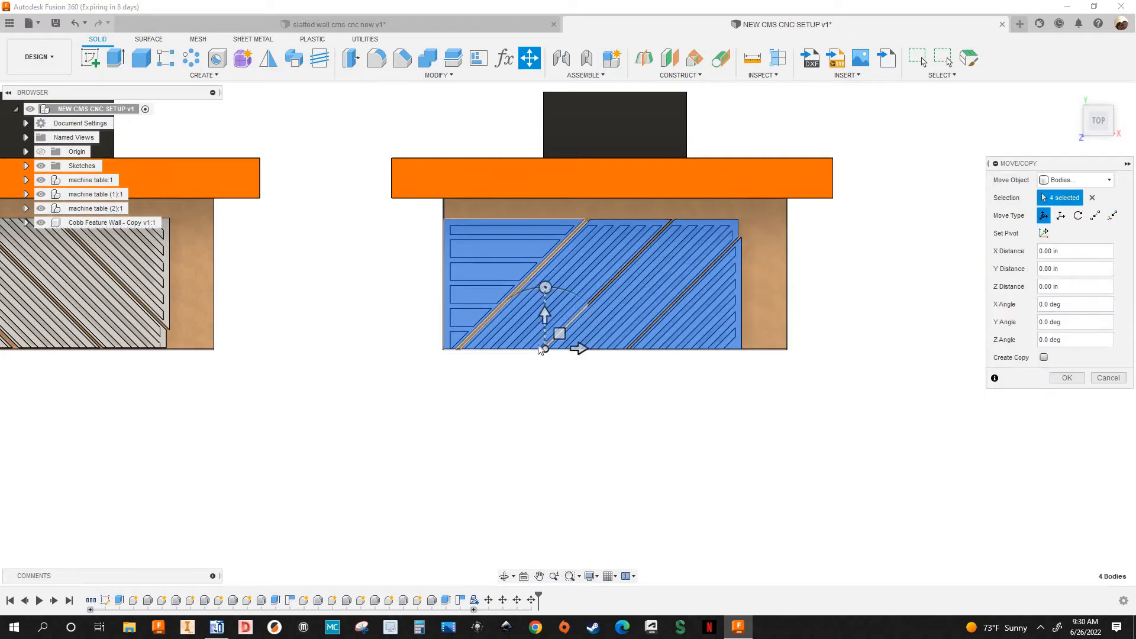
scroll(544, 394, up, 4)
scroll(542, 393, up, 3)
drag(544, 394, 544, 388)
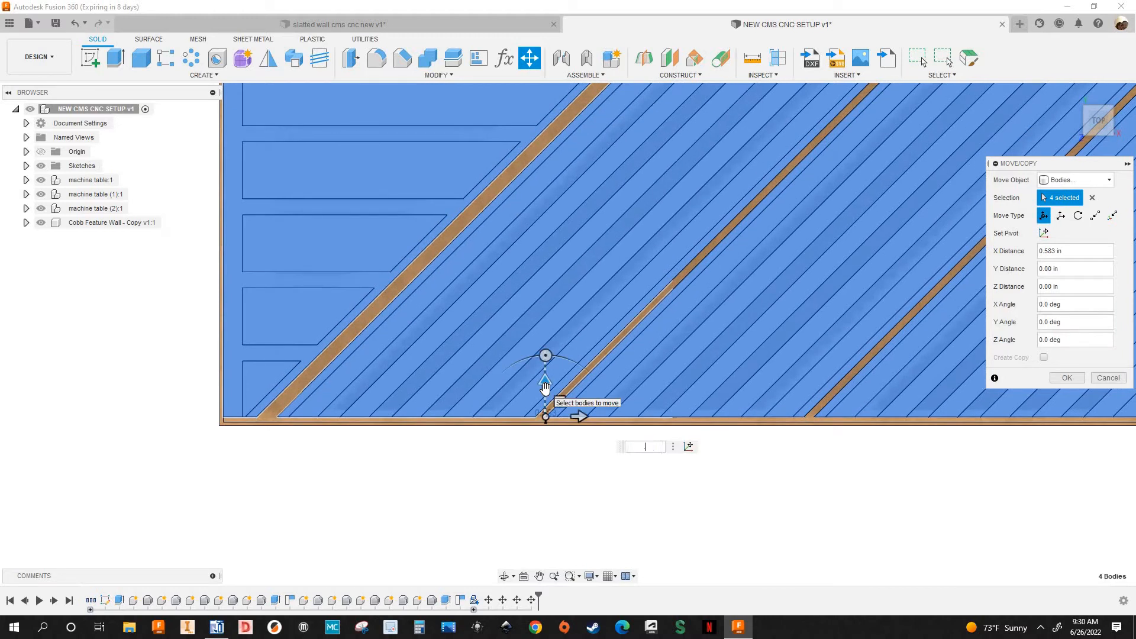
text(.375)
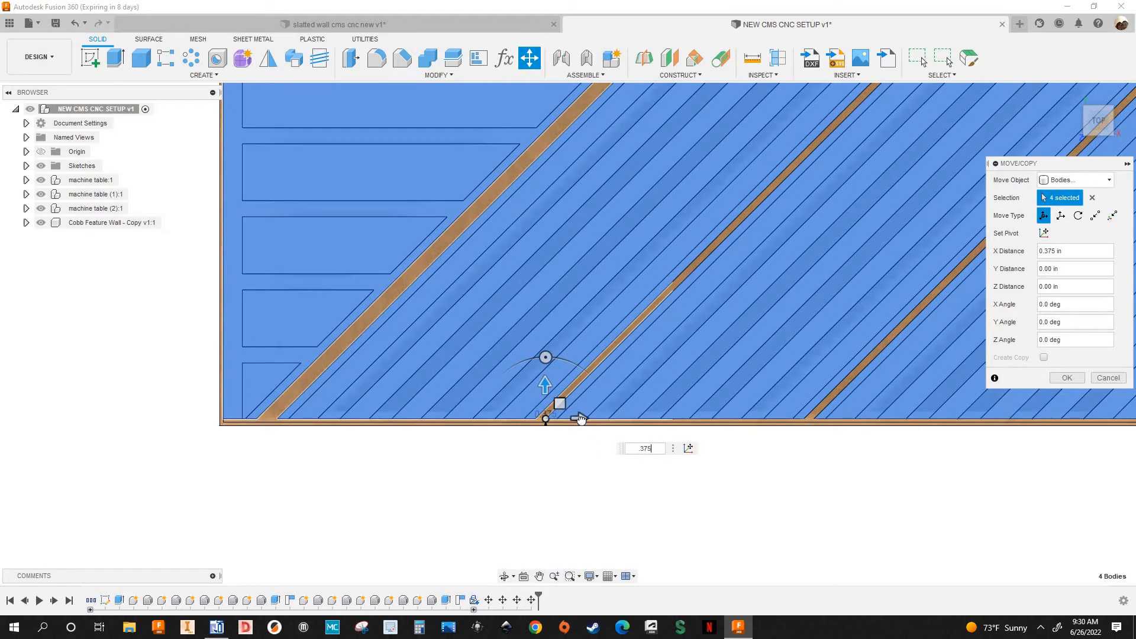
Step: Shift the third table's panel section 0.375 in along Z, inward from the left edge, and complete the move
drag(580, 419, 627, 431)
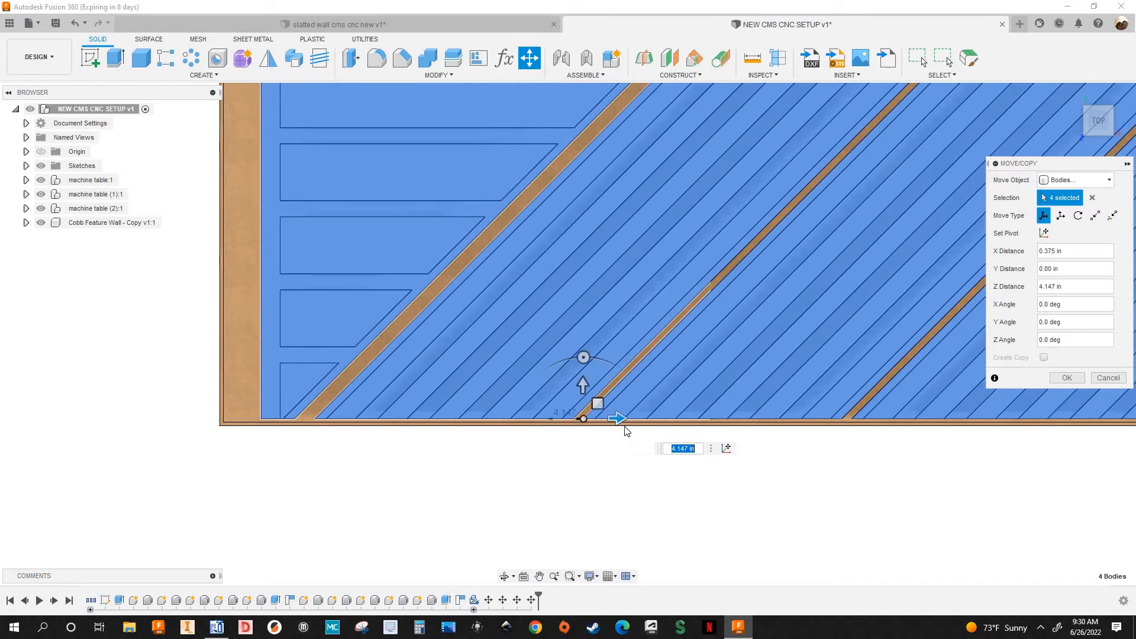
text(.375)
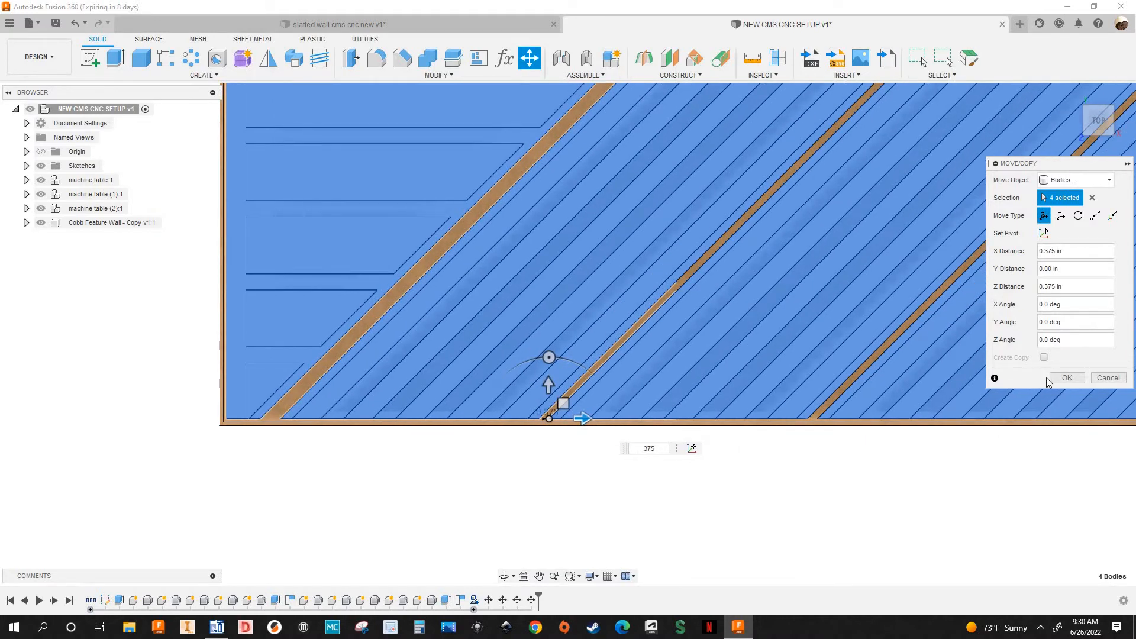
key(Return)
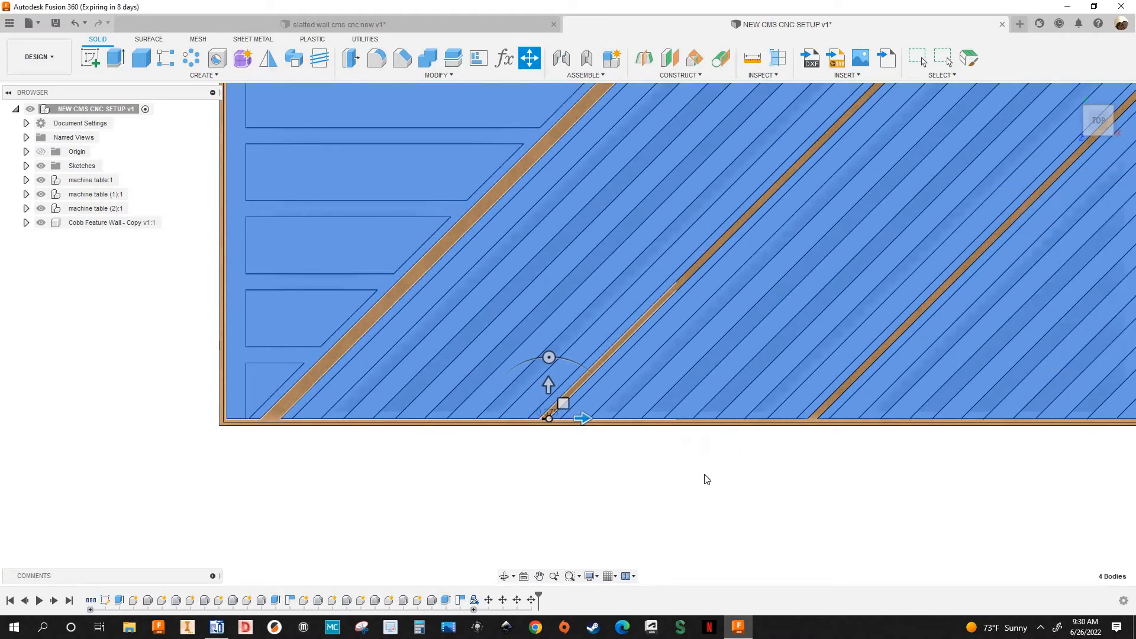
key(Escape)
Step: Switch the setup file with the three loaded machine tables from the Design workspace to the Manufacture workspace
scroll(552, 407, down, 5)
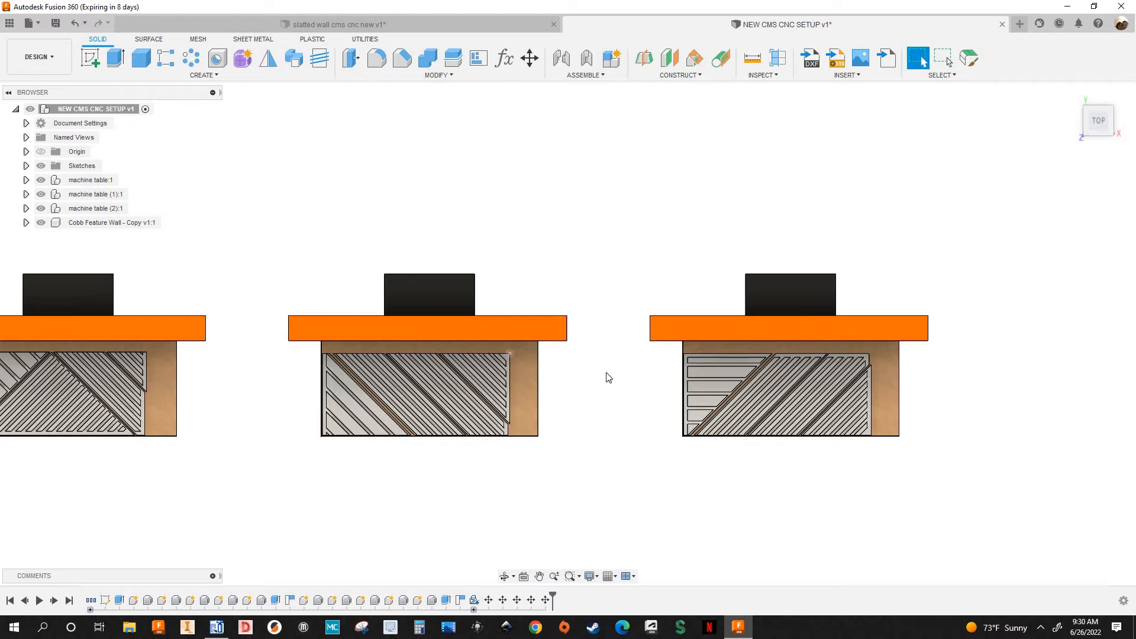
scroll(636, 373, down, 3)
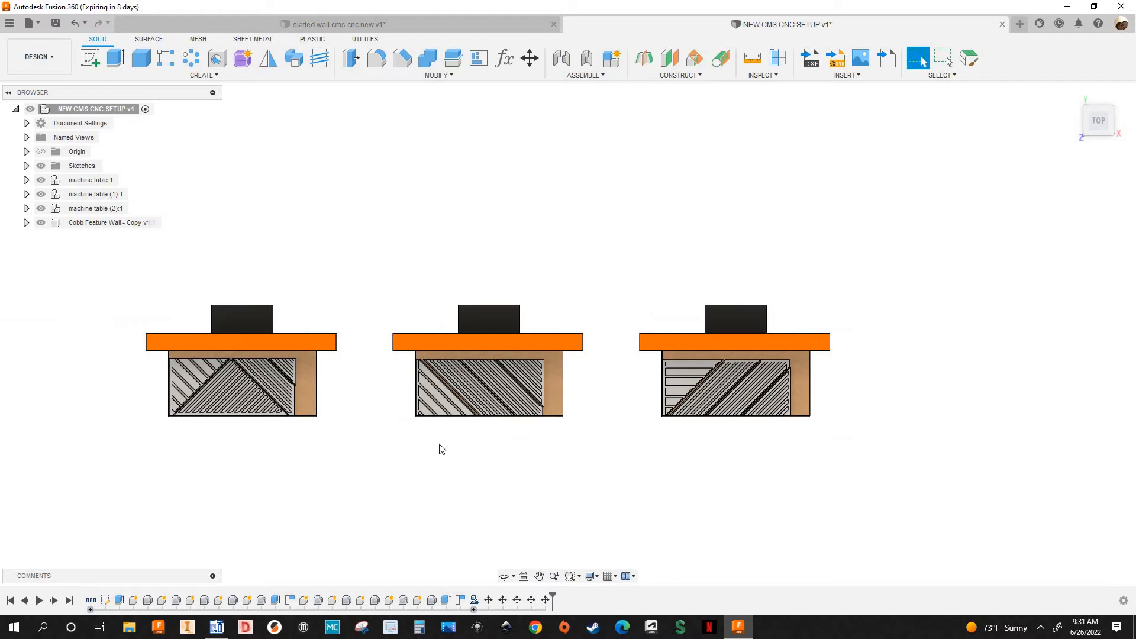
middle_drag(212, 476, 325, 462)
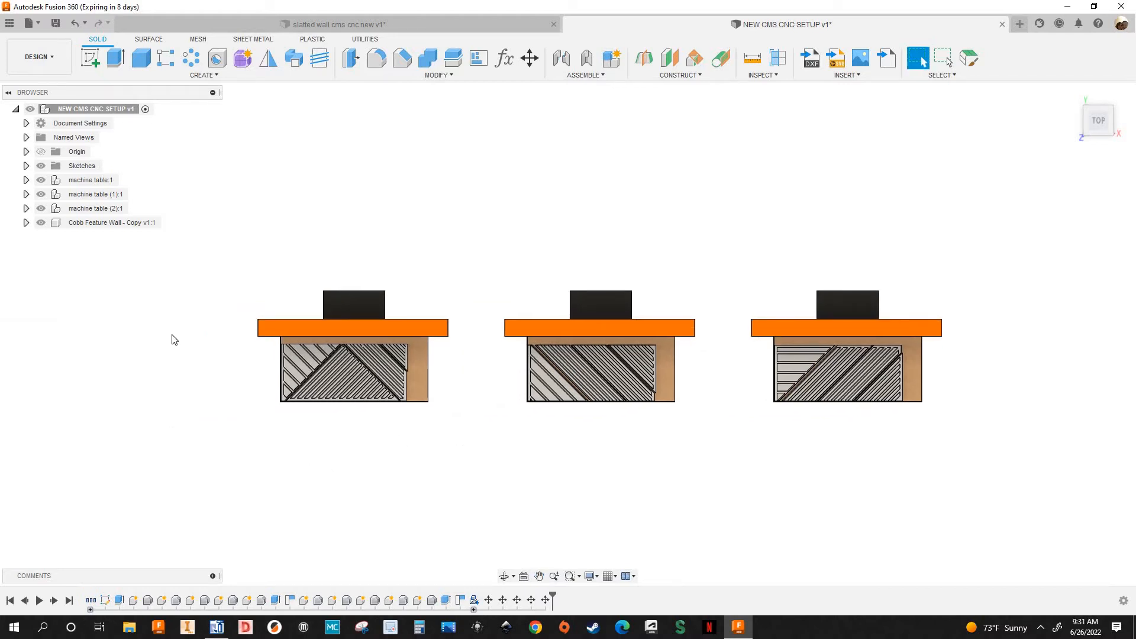
click(45, 64)
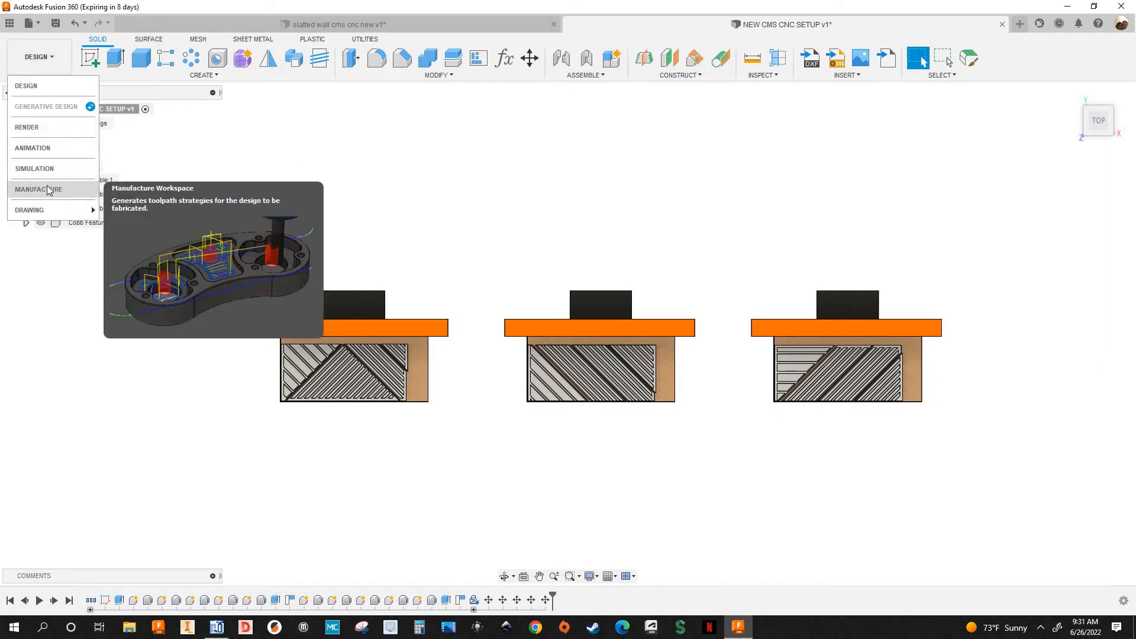
click(306, 453)
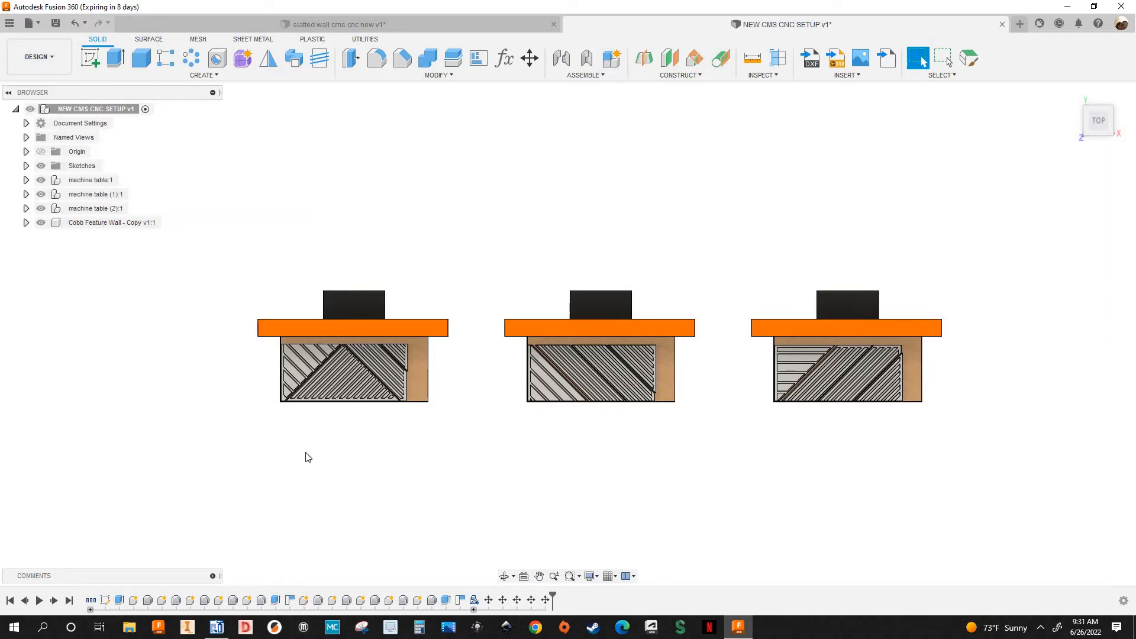
right_click(465, 473)
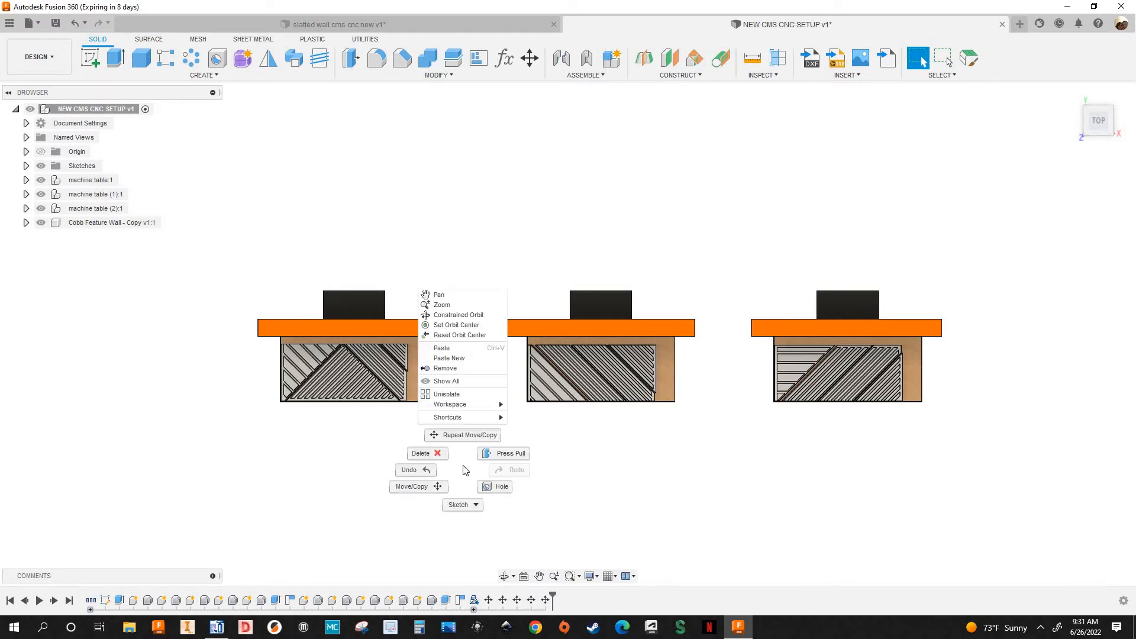
mouse_move(484, 406)
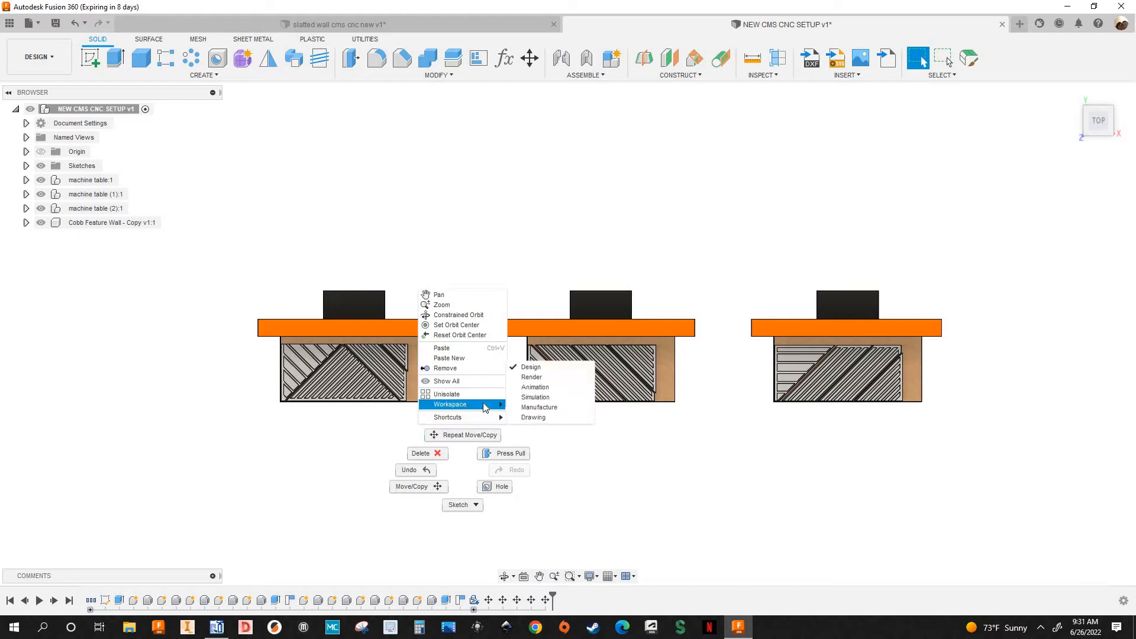
click(539, 407)
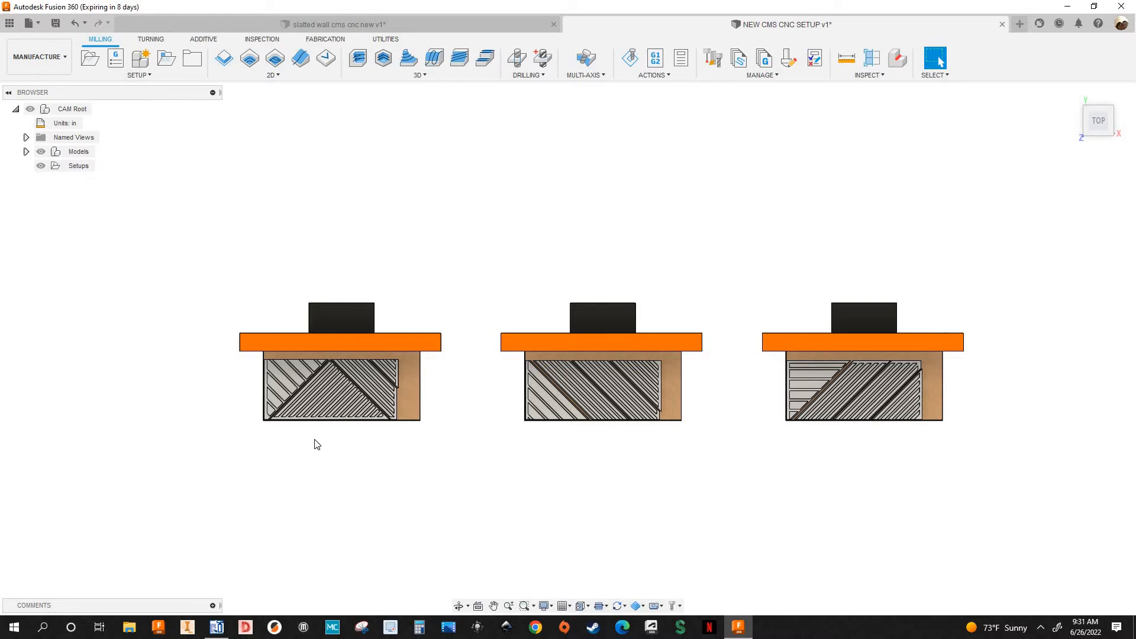
scroll(272, 428, up, 5)
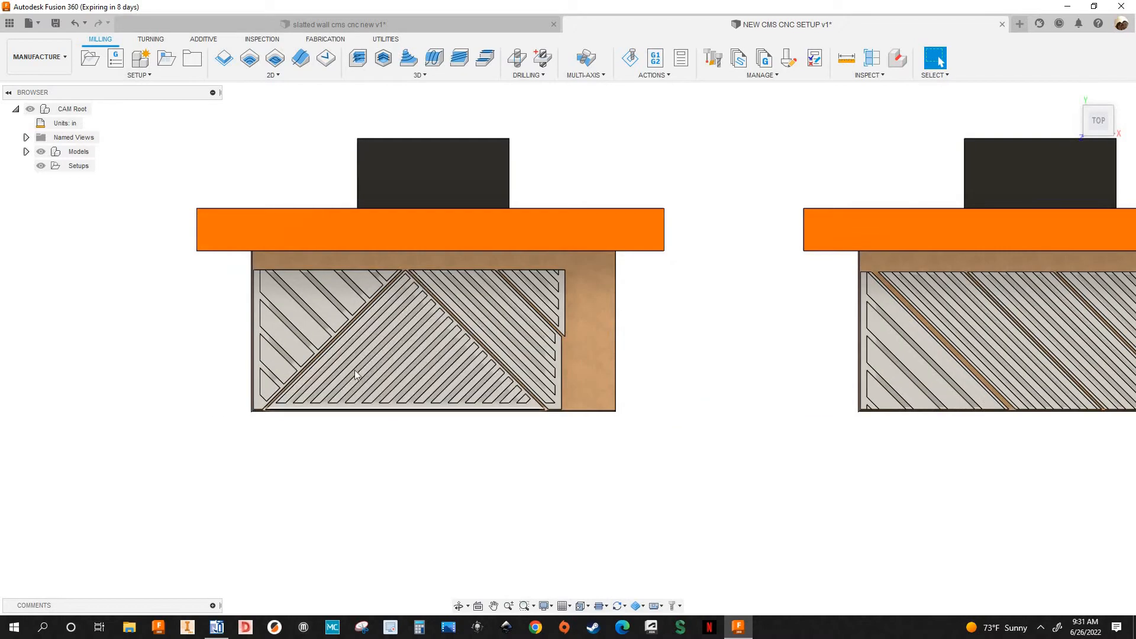
scroll(331, 349, up, 1)
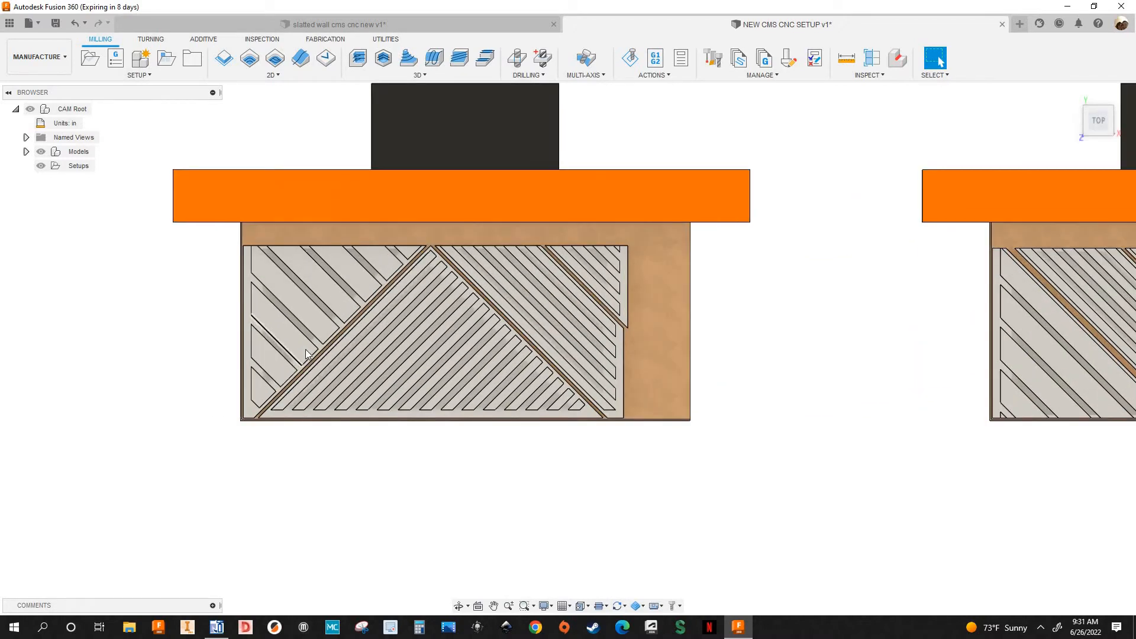
scroll(305, 349, down, 5)
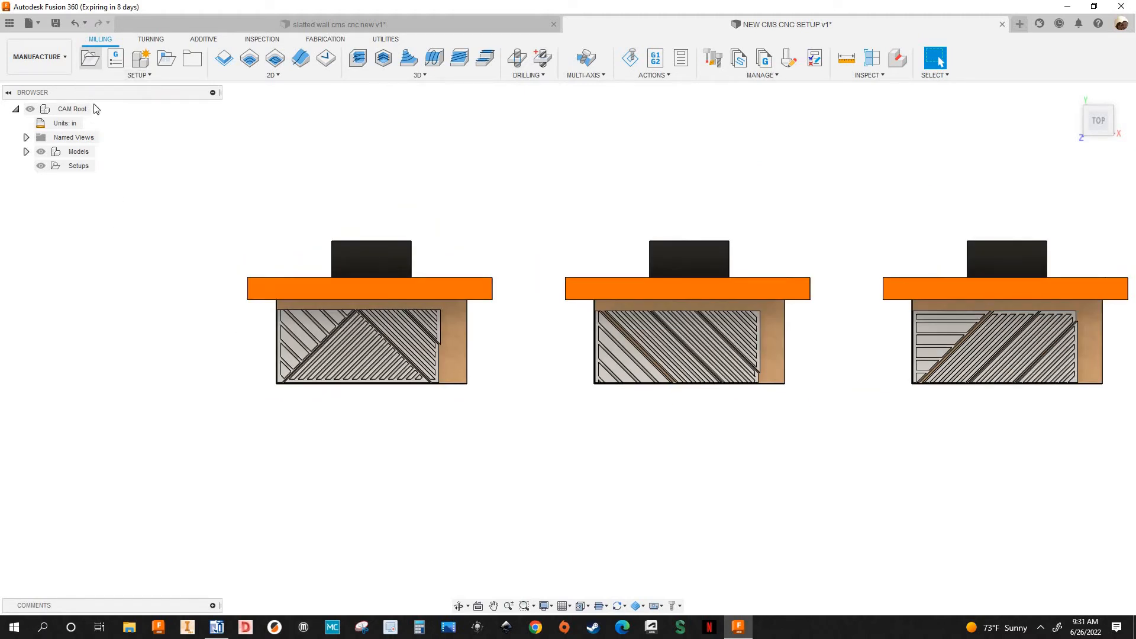
right_click(363, 481)
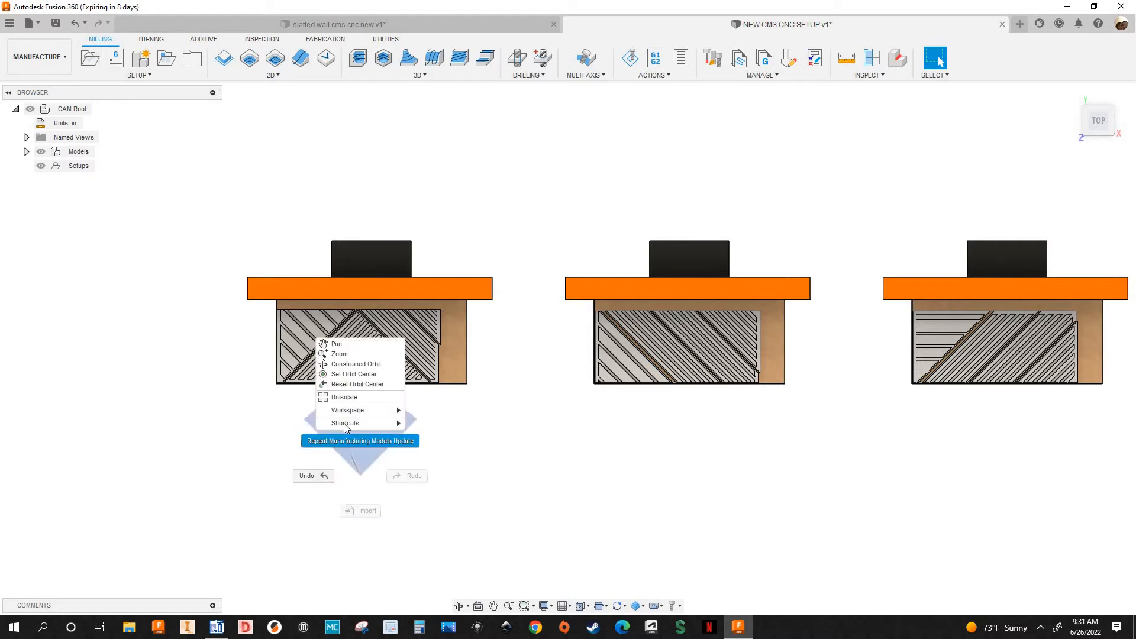
Step: Start a new milling setup and select the four slatted panel bodies on the first machine table as its model
mouse_move(346, 424)
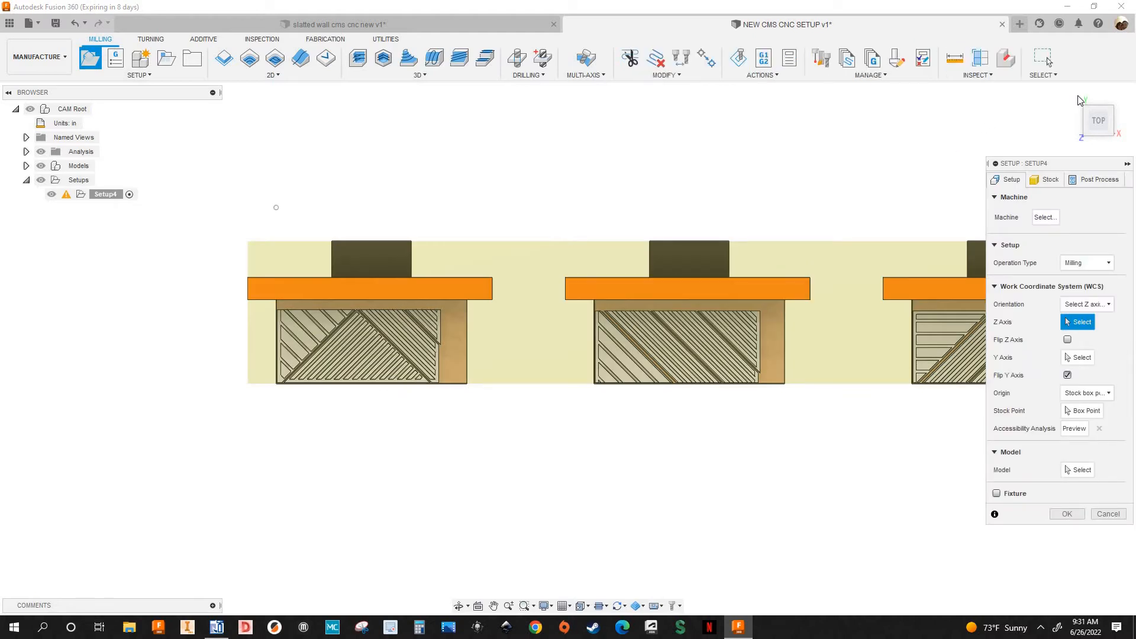
click(1070, 95)
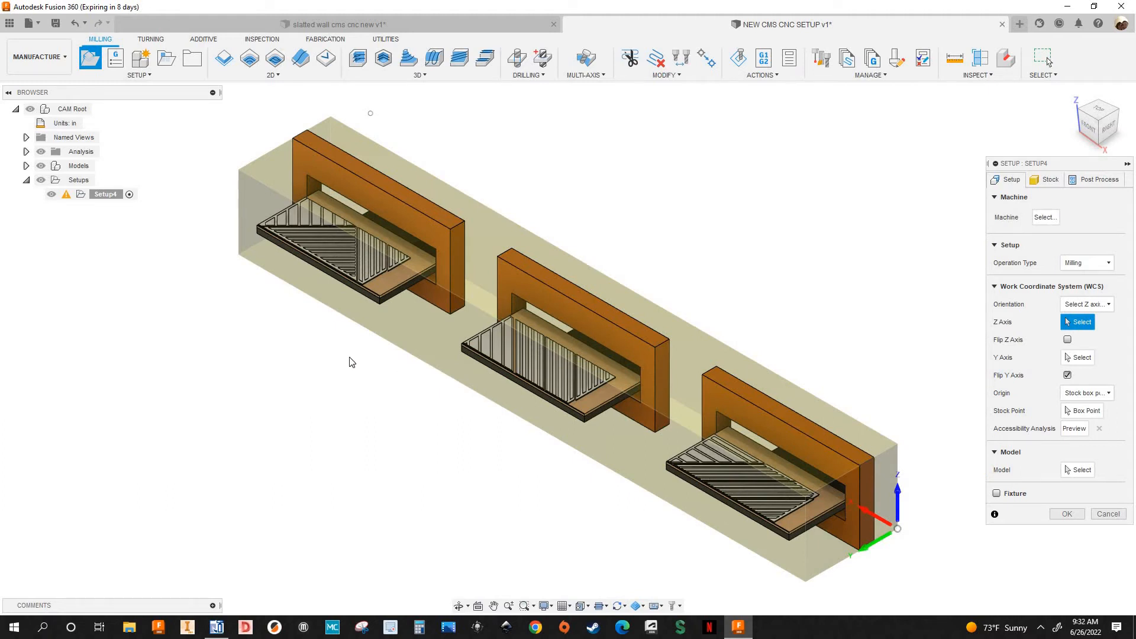
scroll(349, 362, down, 2)
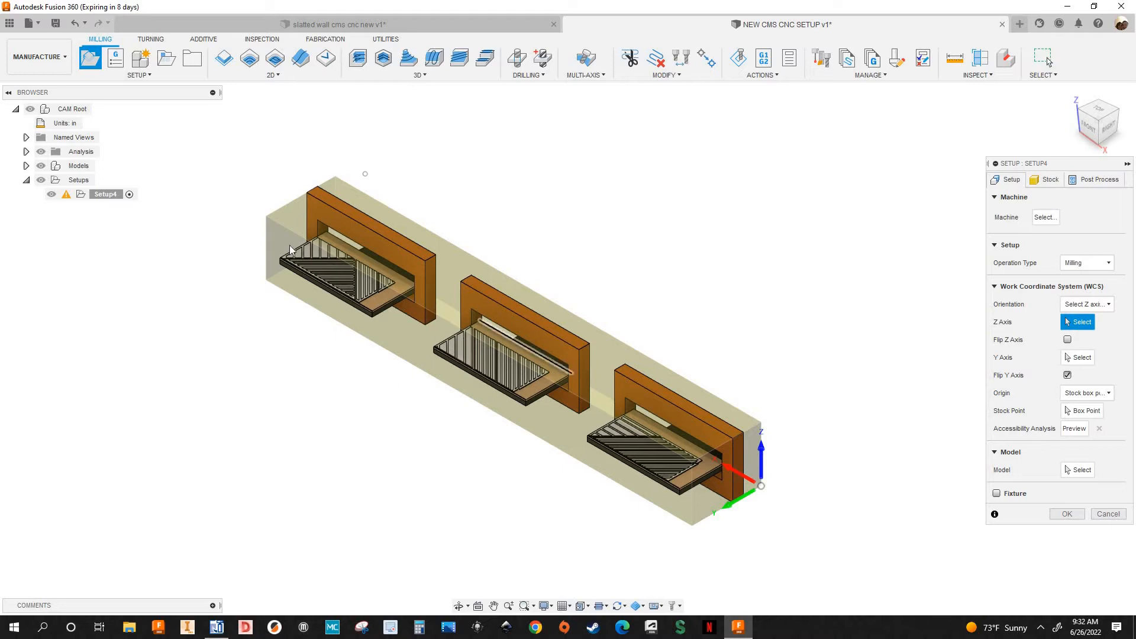
scroll(855, 255, up, 2)
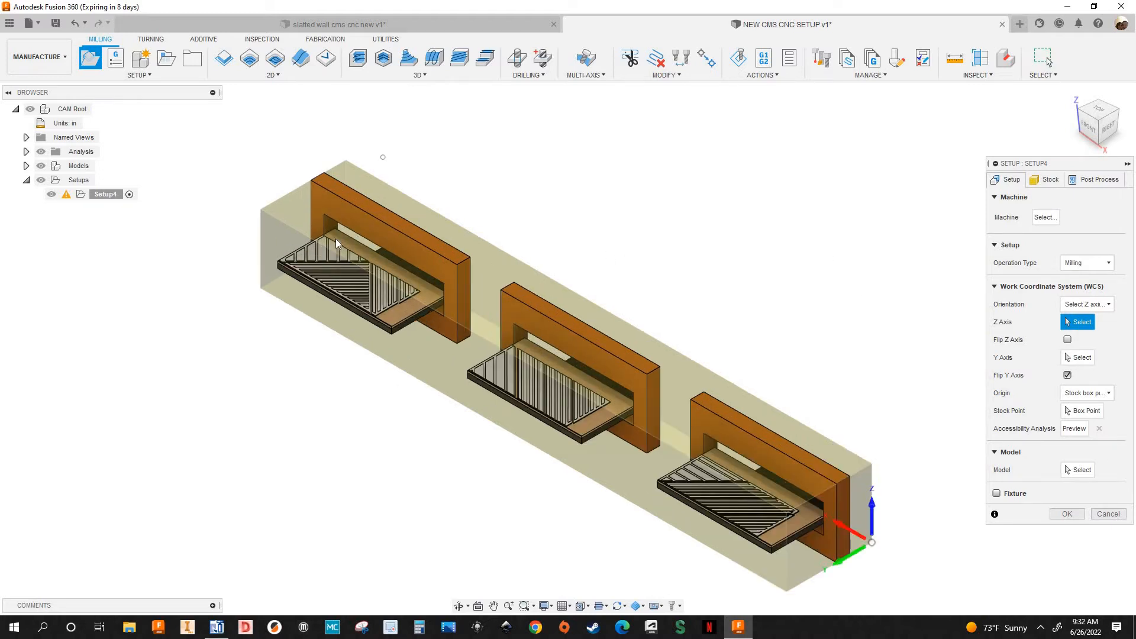
scroll(336, 243, up, 4)
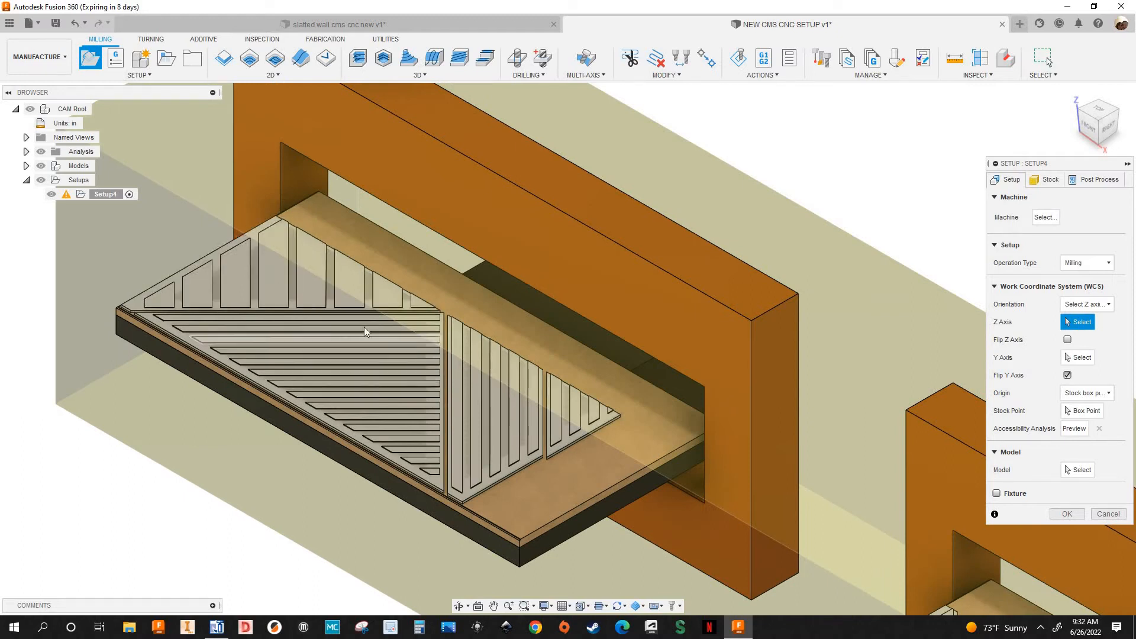
scroll(421, 324, down, 3)
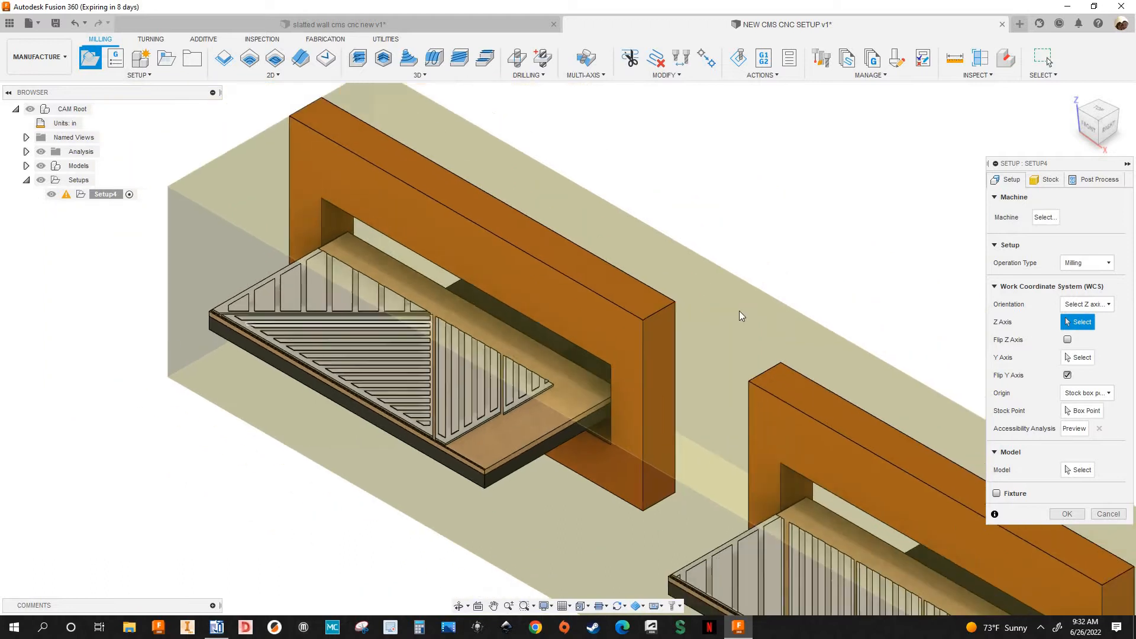
click(1078, 471)
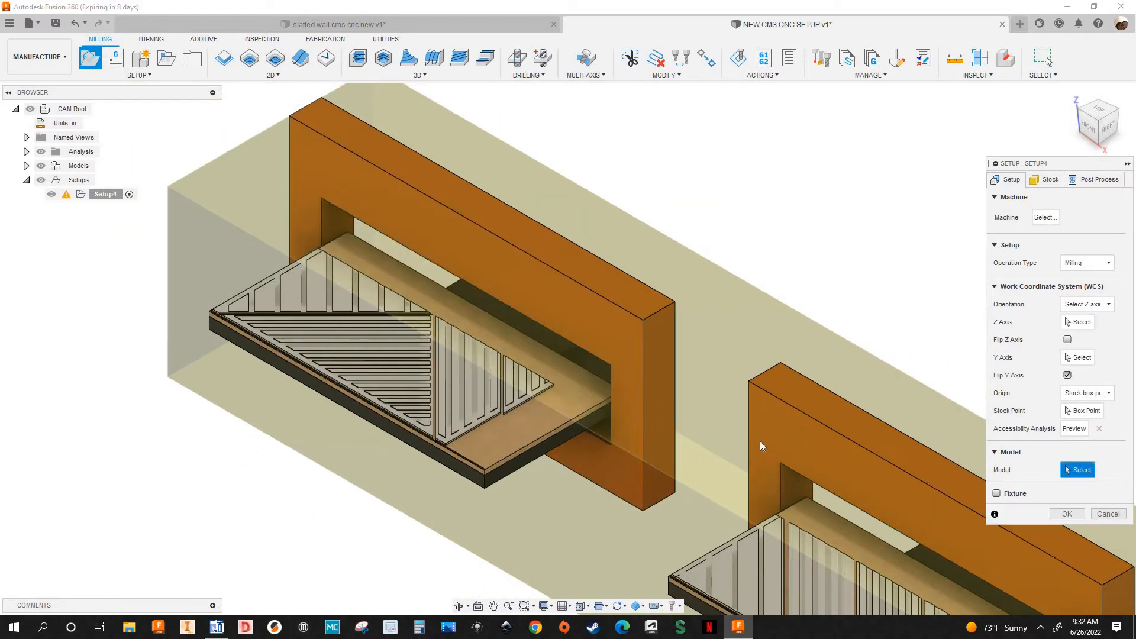
click(412, 312)
scroll(400, 379, up, 1)
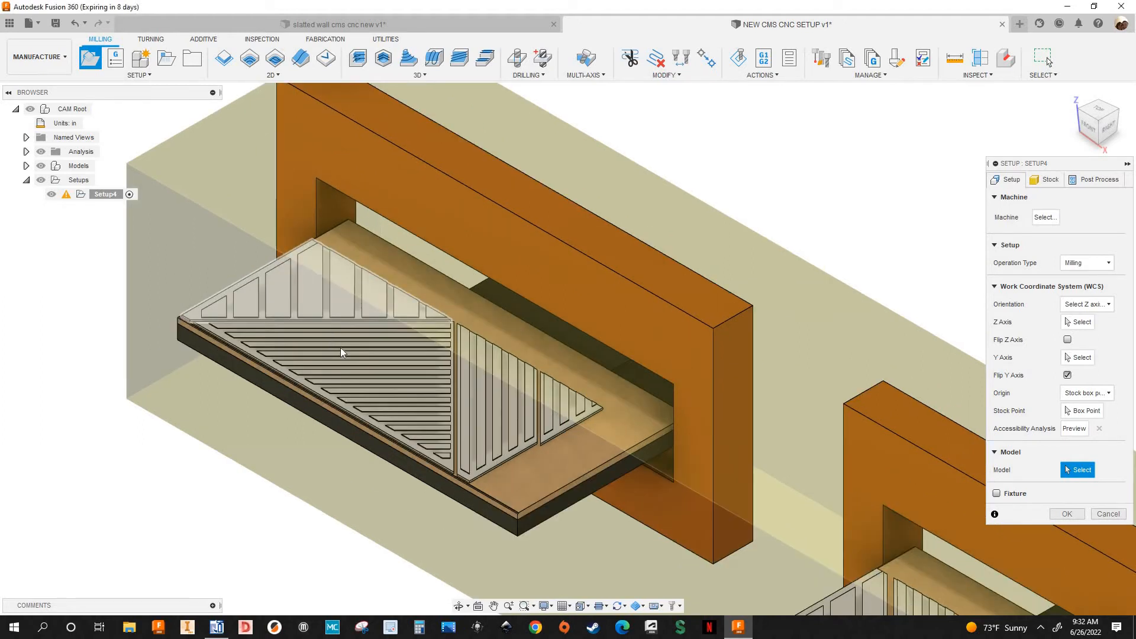
click(400, 379)
click(497, 403)
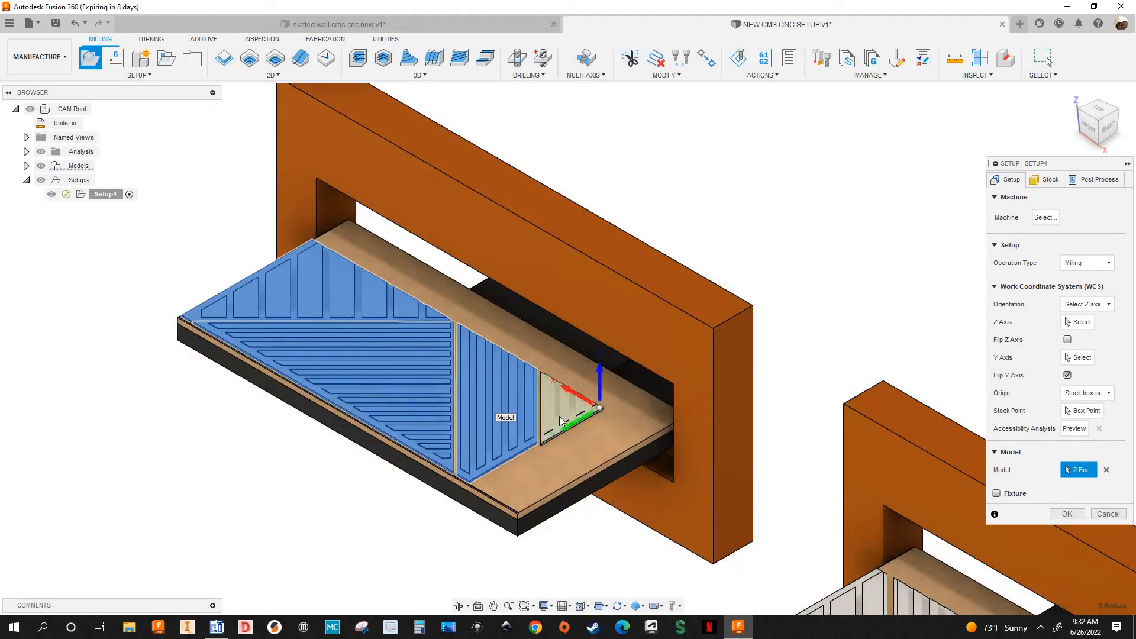
click(573, 419)
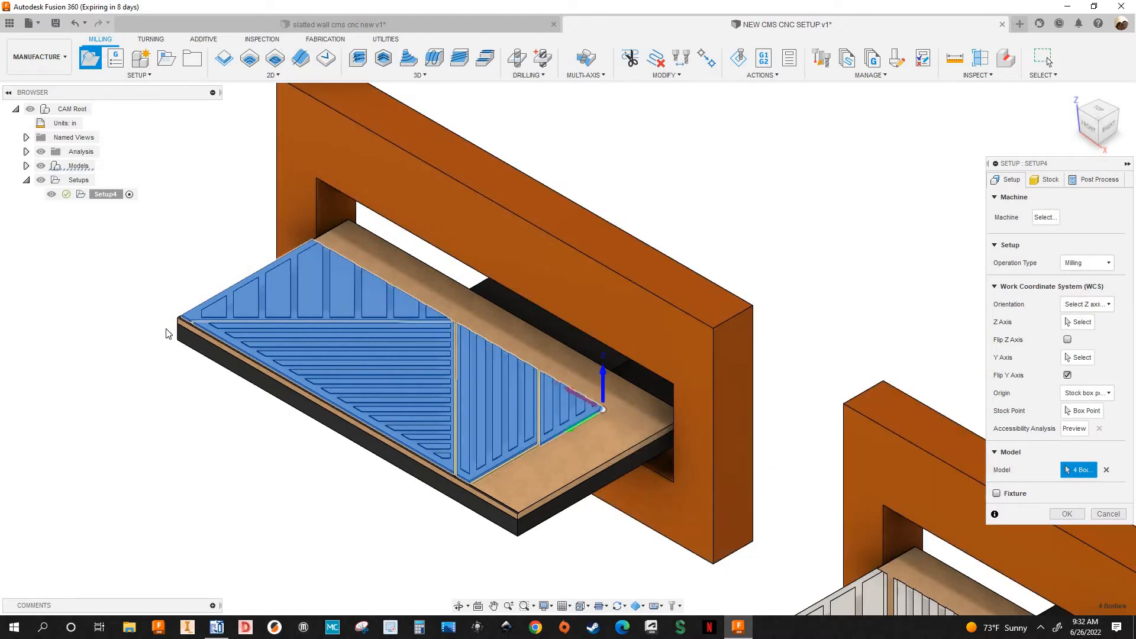
Step: Orient the setup's Z axis using the flat top face of a slat on the first table's panel section
scroll(261, 398, up, 2)
scroll(261, 398, up, 4)
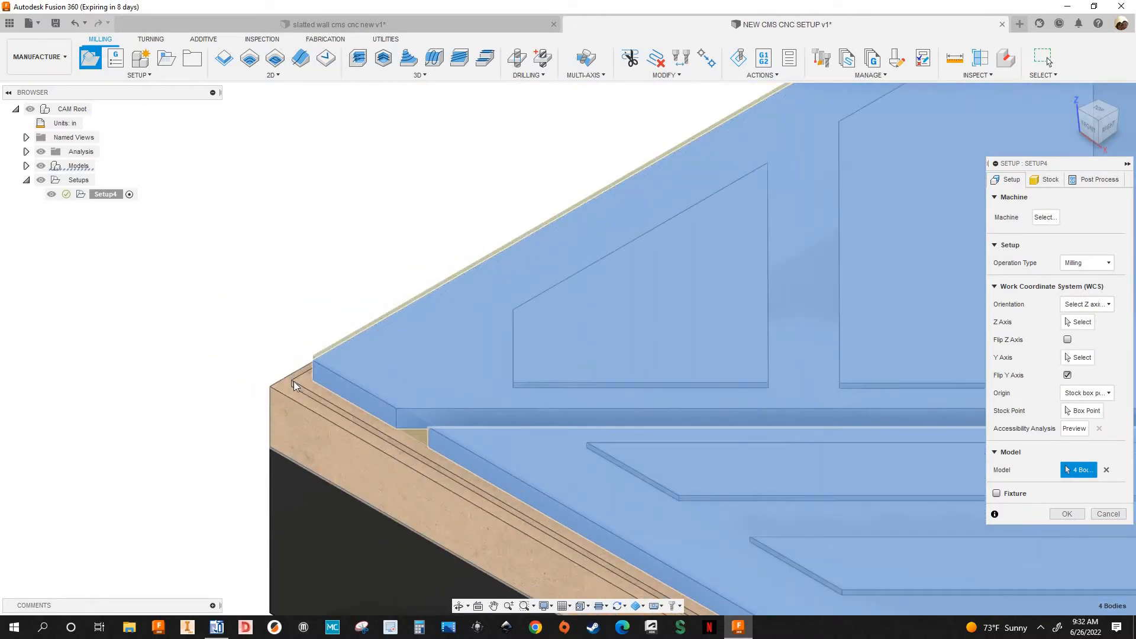
scroll(138, 333, down, 8)
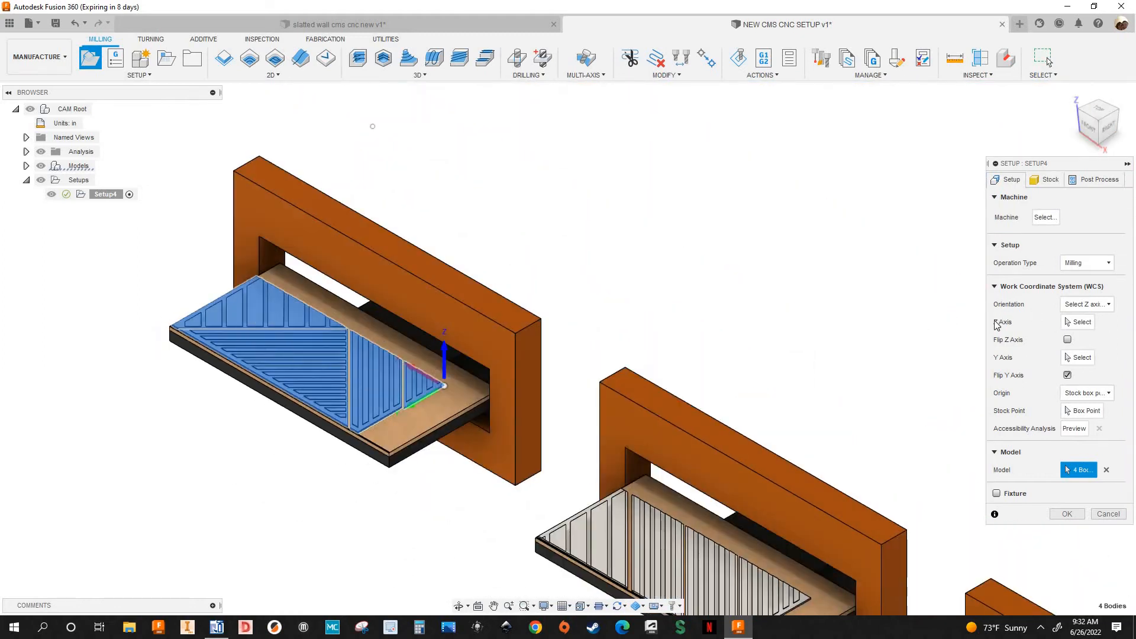
click(1078, 322)
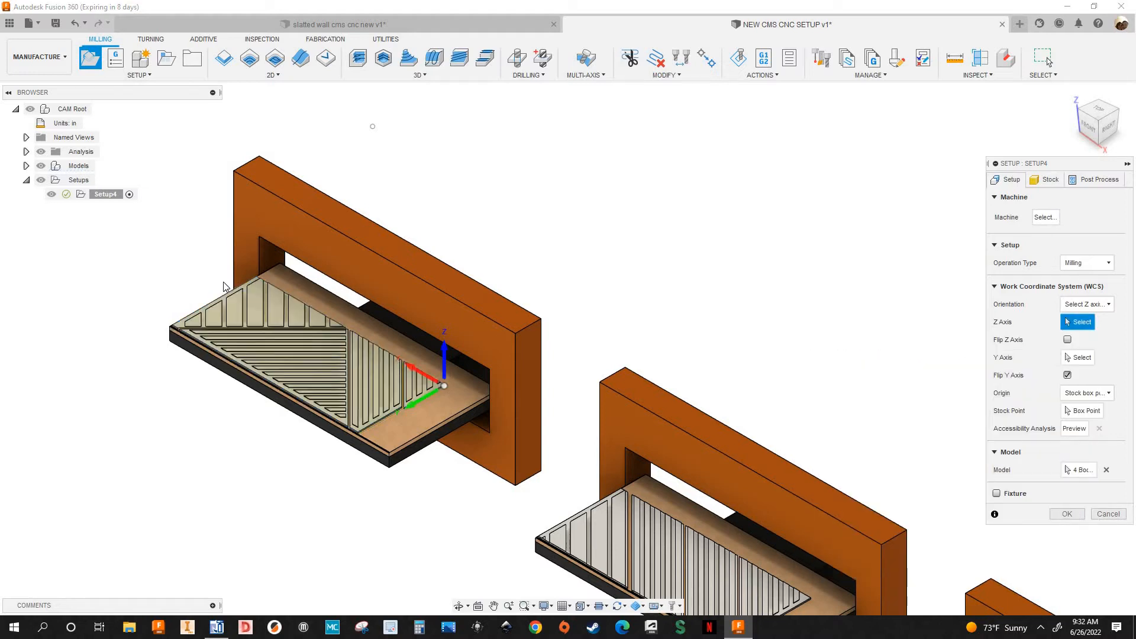
scroll(263, 329, up, 5)
scroll(397, 367, up, 5)
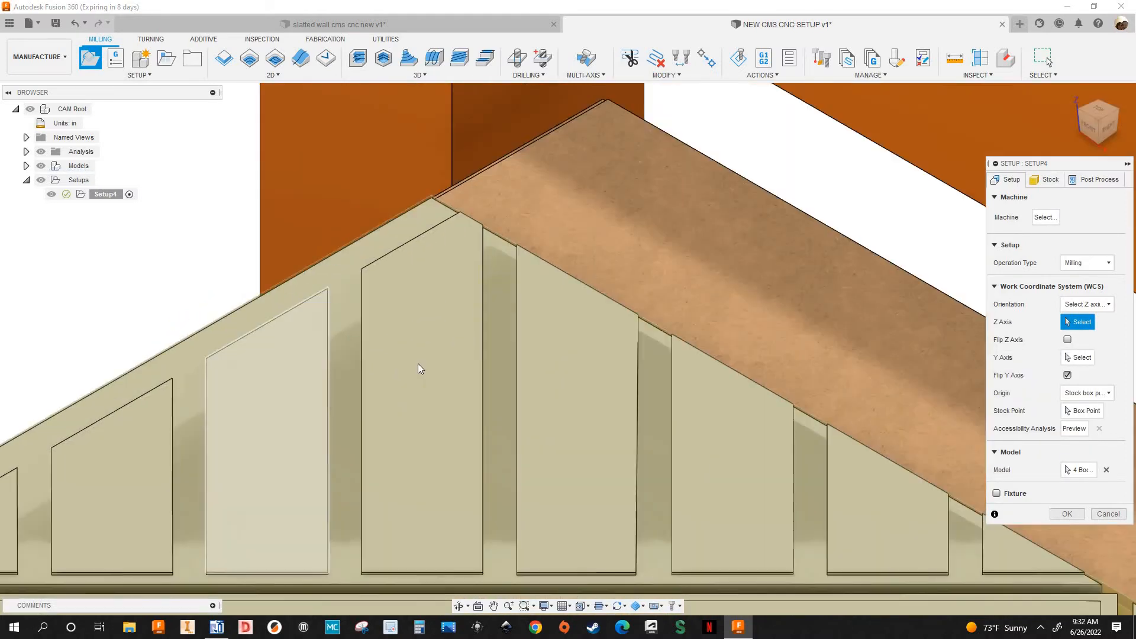
click(429, 366)
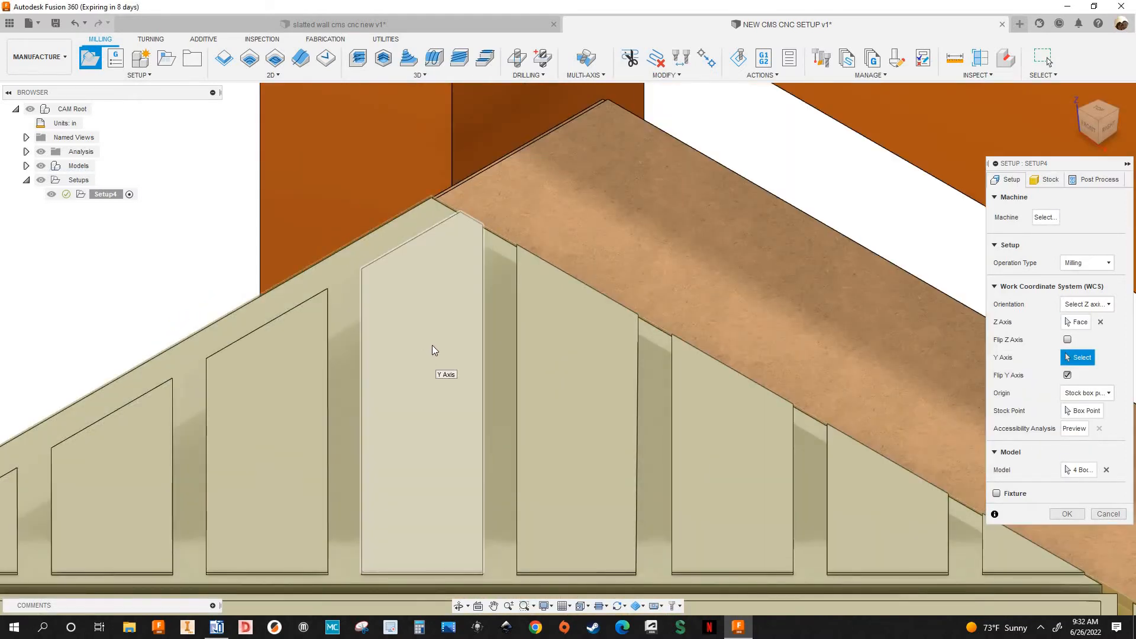
Step: Align the setup's Y axis with the outer short edge of the first table's panel section
scroll(578, 337, down, 6)
scroll(551, 313, down, 2)
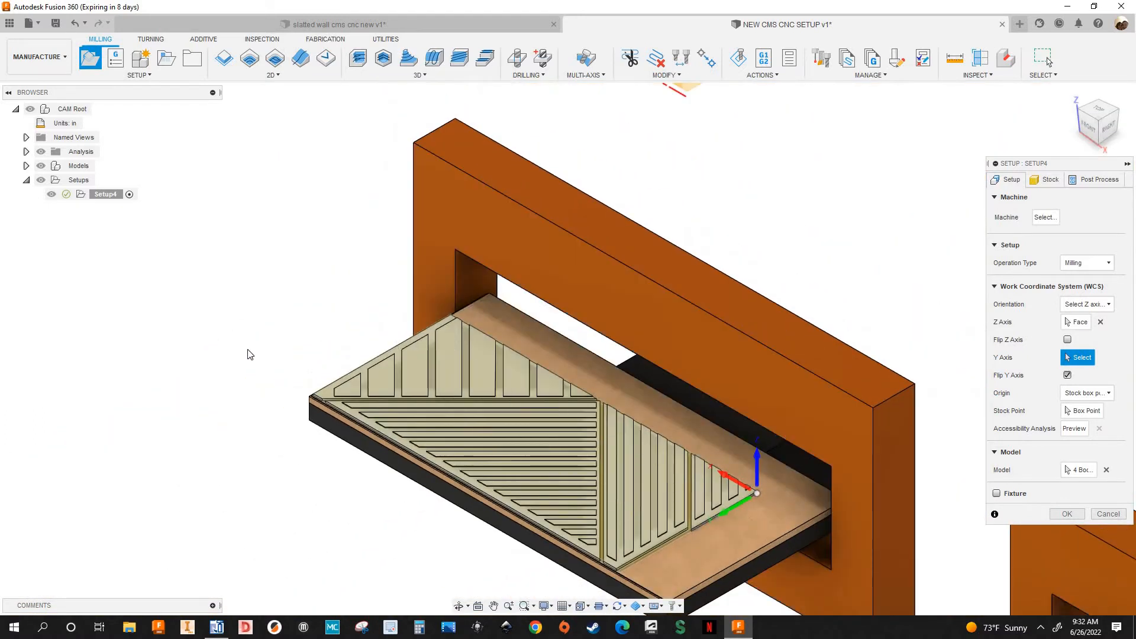
scroll(459, 465, up, 8)
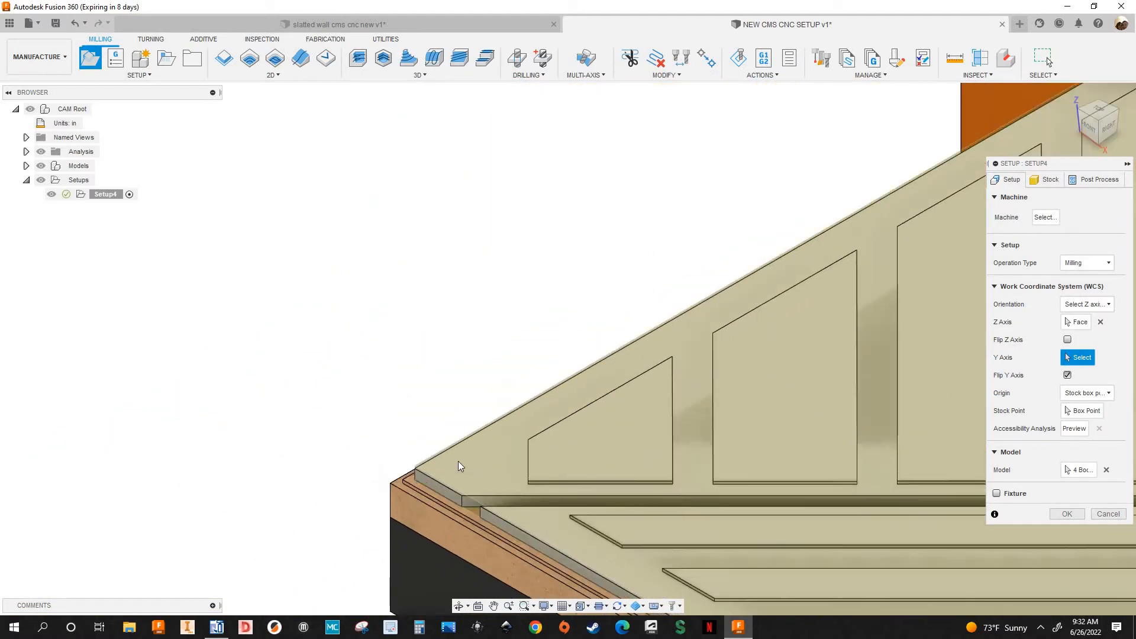
scroll(426, 435, up, 2)
click(465, 459)
scroll(237, 363, down, 5)
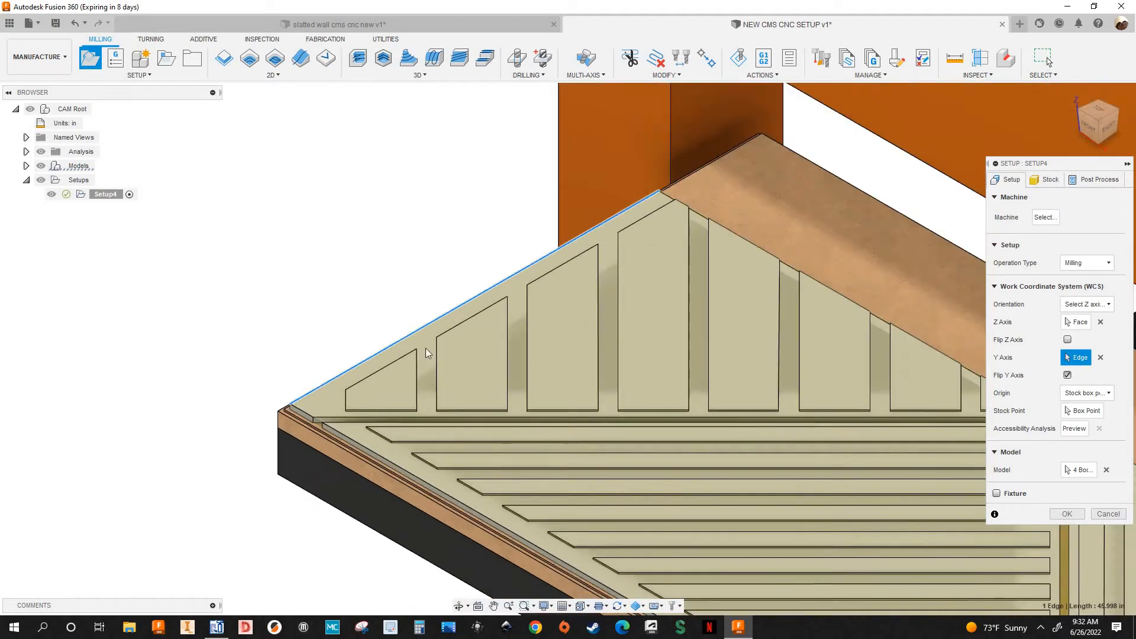
Step: Switch the WCS origin to a selected point and place it on the raised board's top front-left corner on the first table
scroll(427, 353, down, 4)
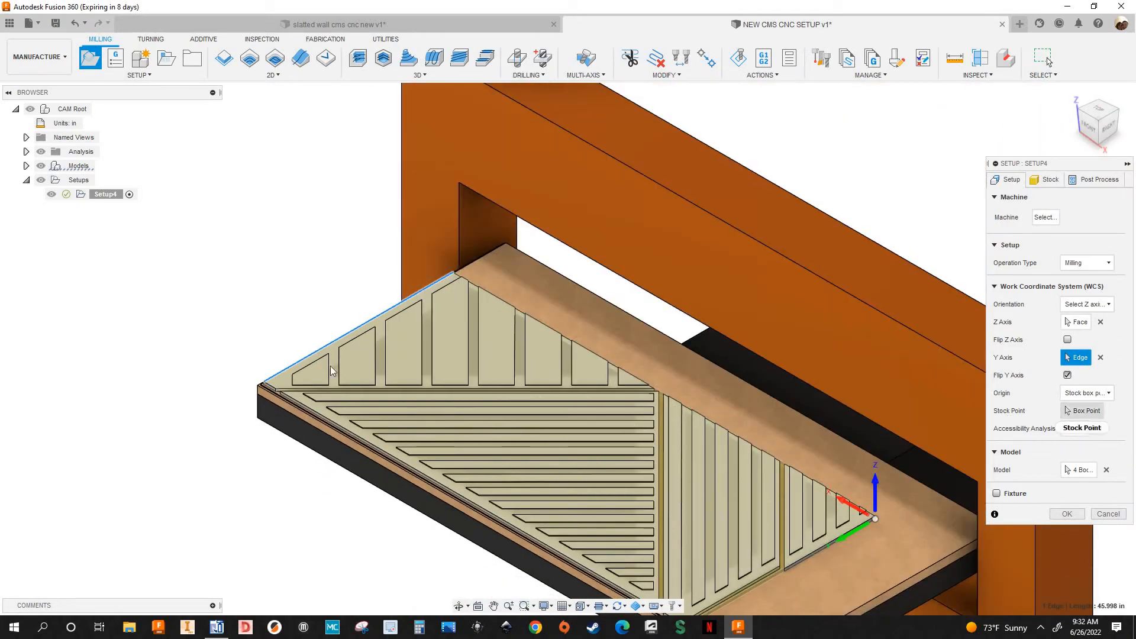
scroll(254, 392, up, 8)
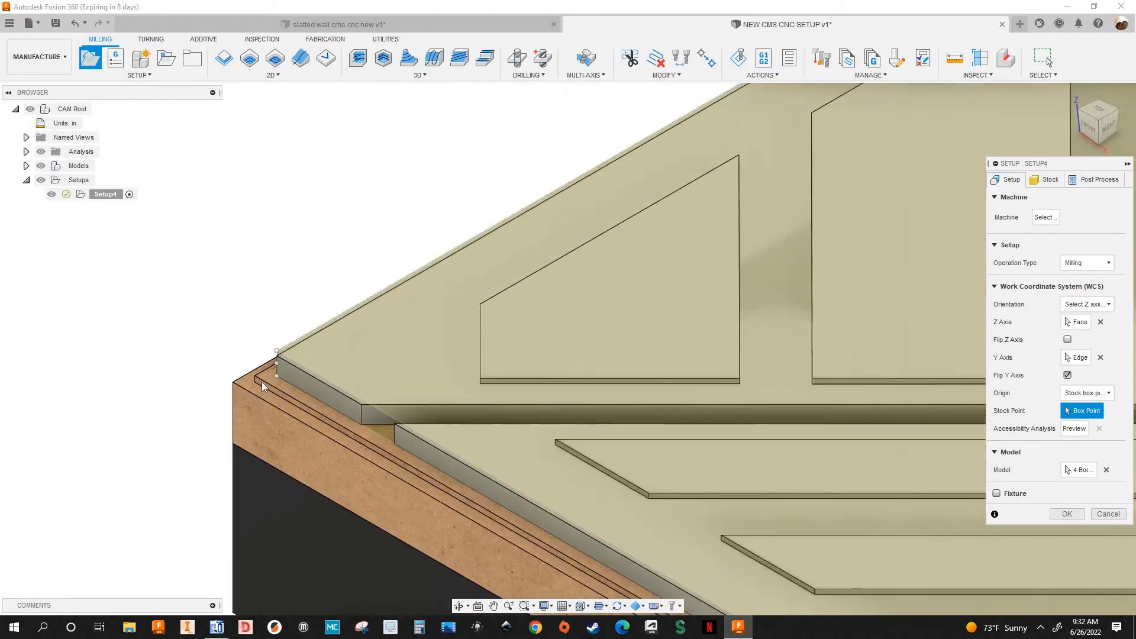
scroll(263, 385, up, 5)
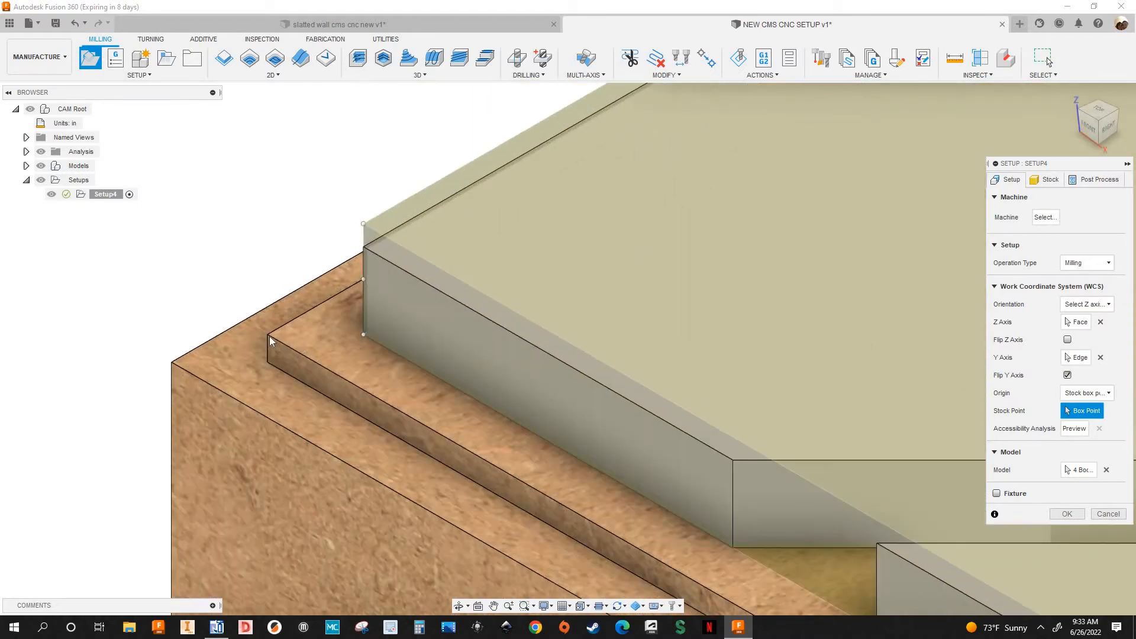
click(1097, 395)
click(1094, 418)
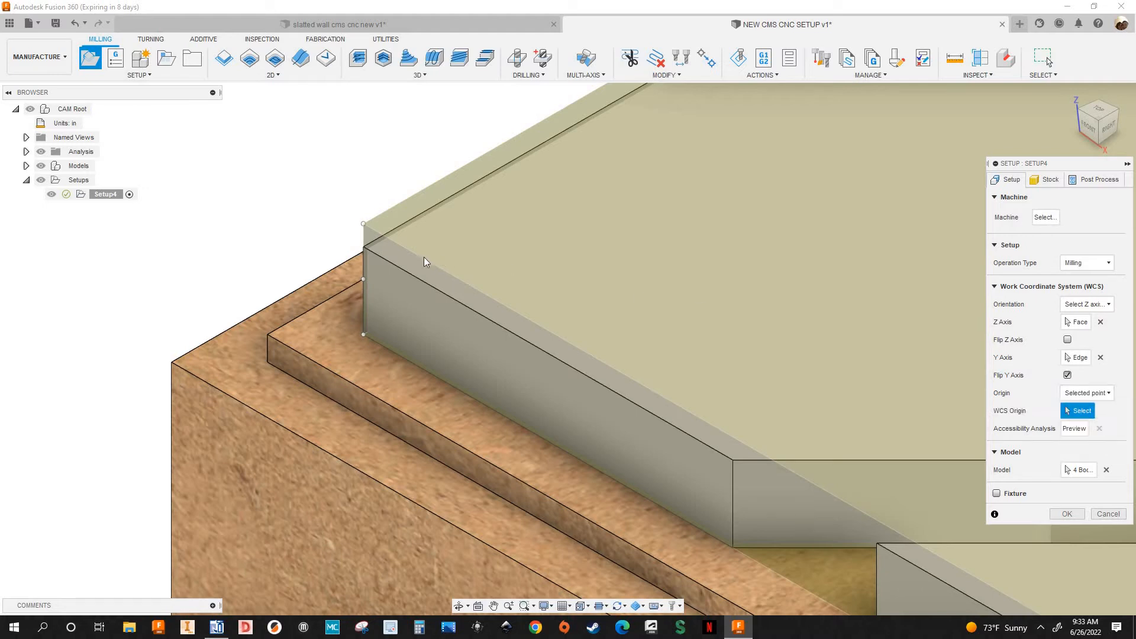
scroll(255, 408, up, 5)
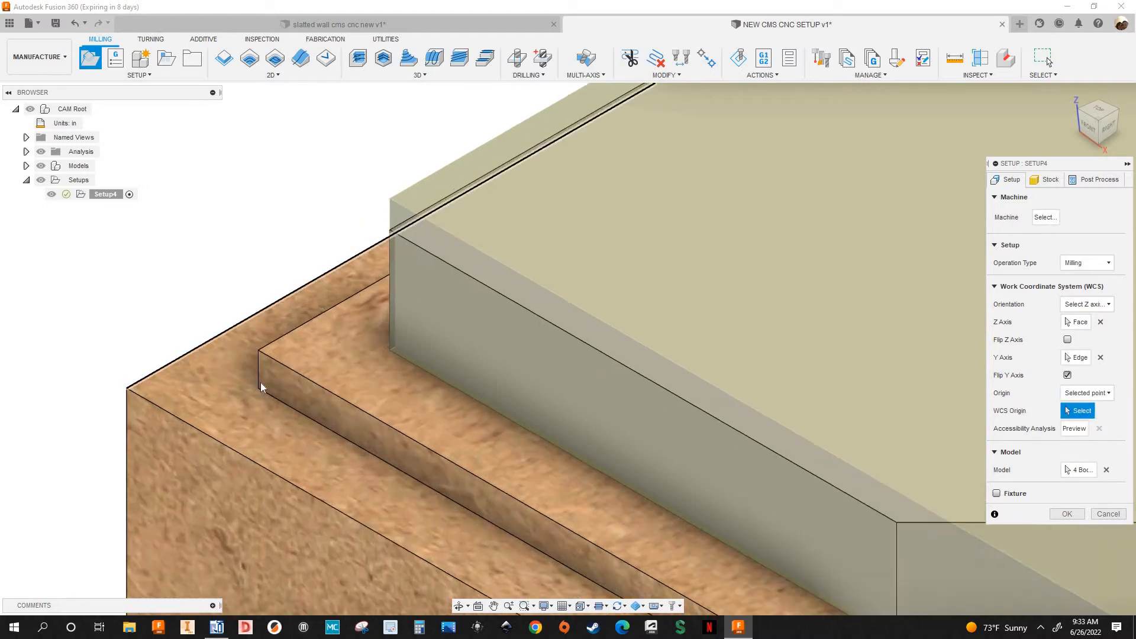
click(252, 416)
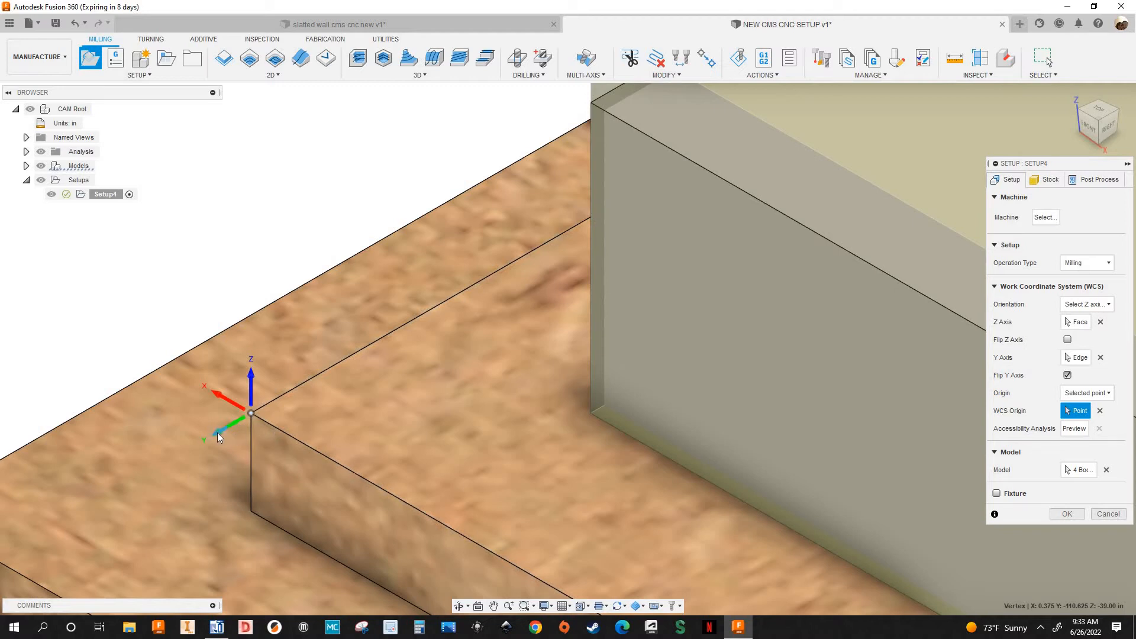
Step: Reverse the flipped Y axis so X and Y point inward over the first panel section, and review the setup's stock settings
click(193, 399)
scroll(194, 394, down, 5)
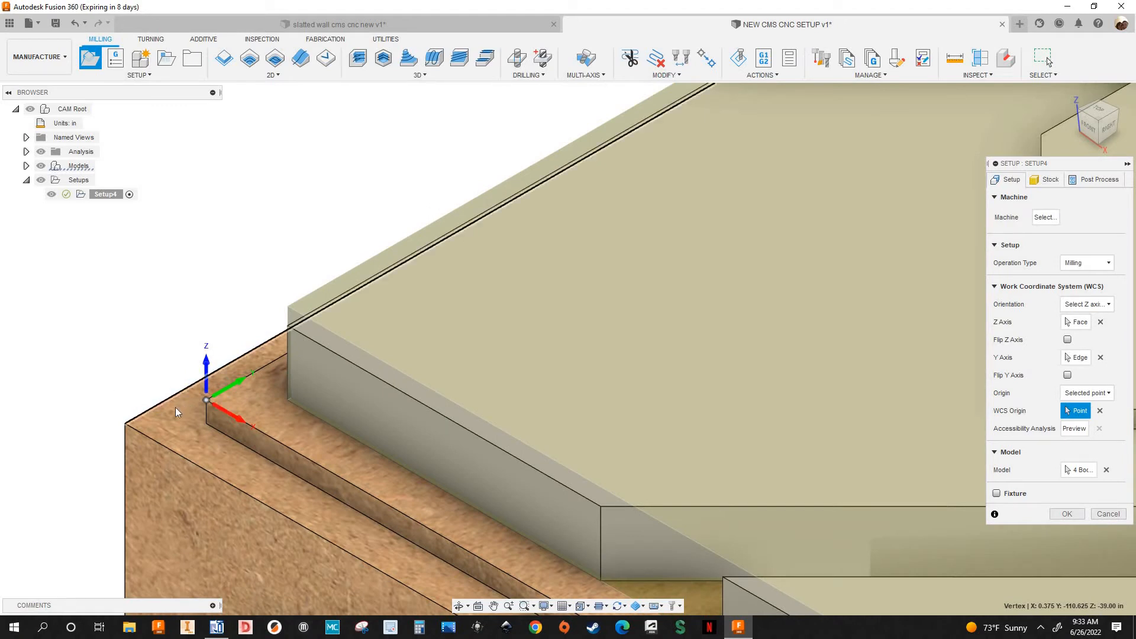
scroll(181, 404, down, 2)
scroll(181, 404, down, 5)
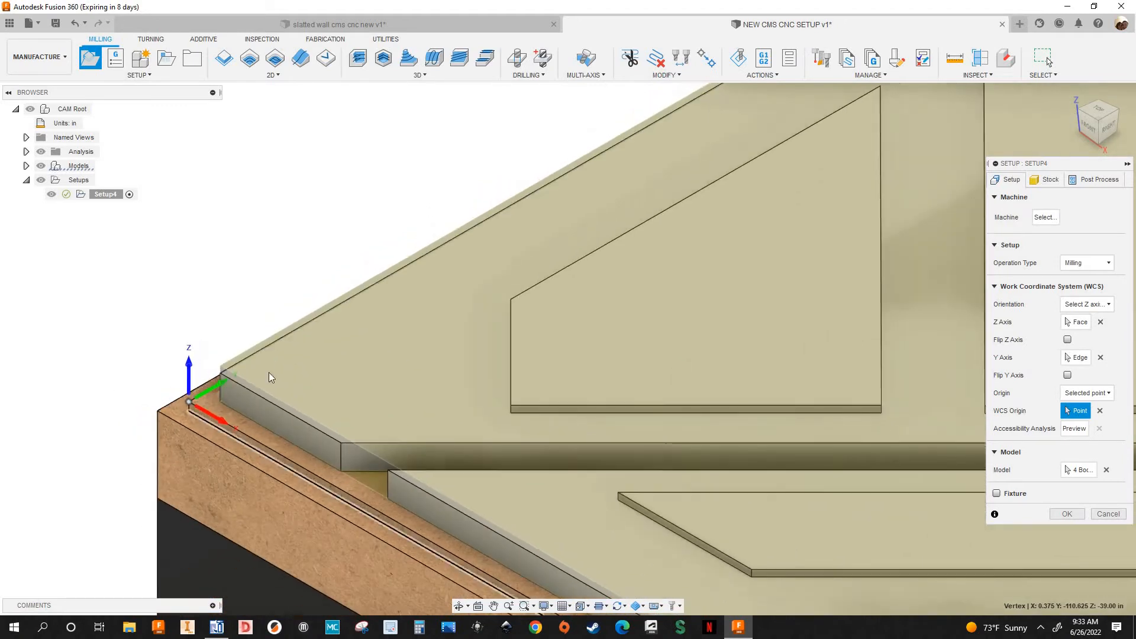
scroll(262, 334, down, 6)
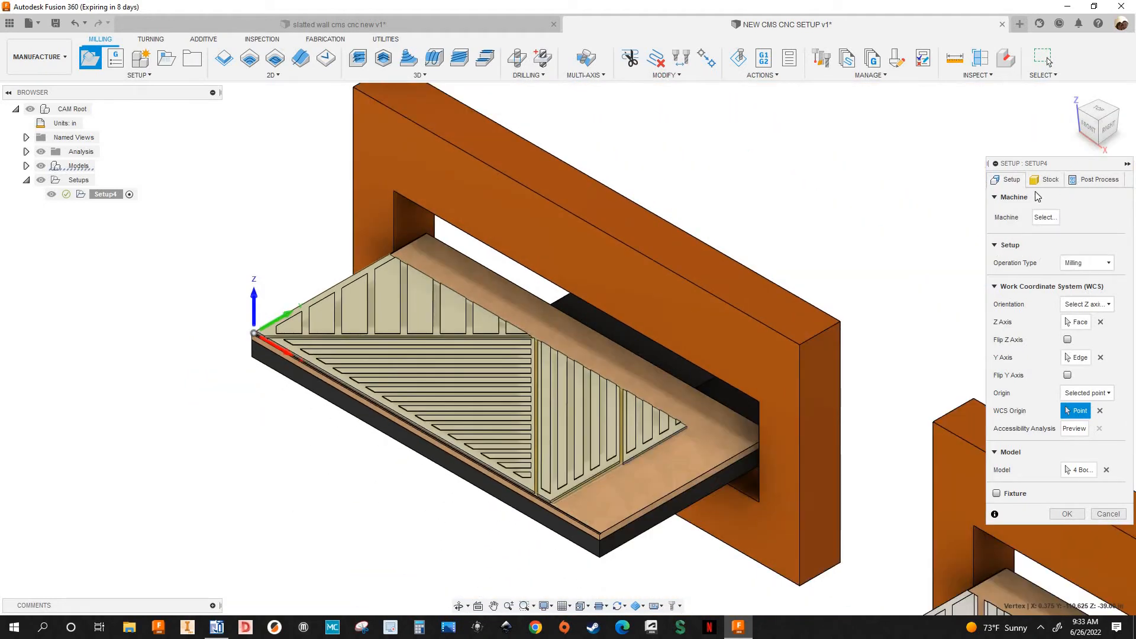
click(1045, 179)
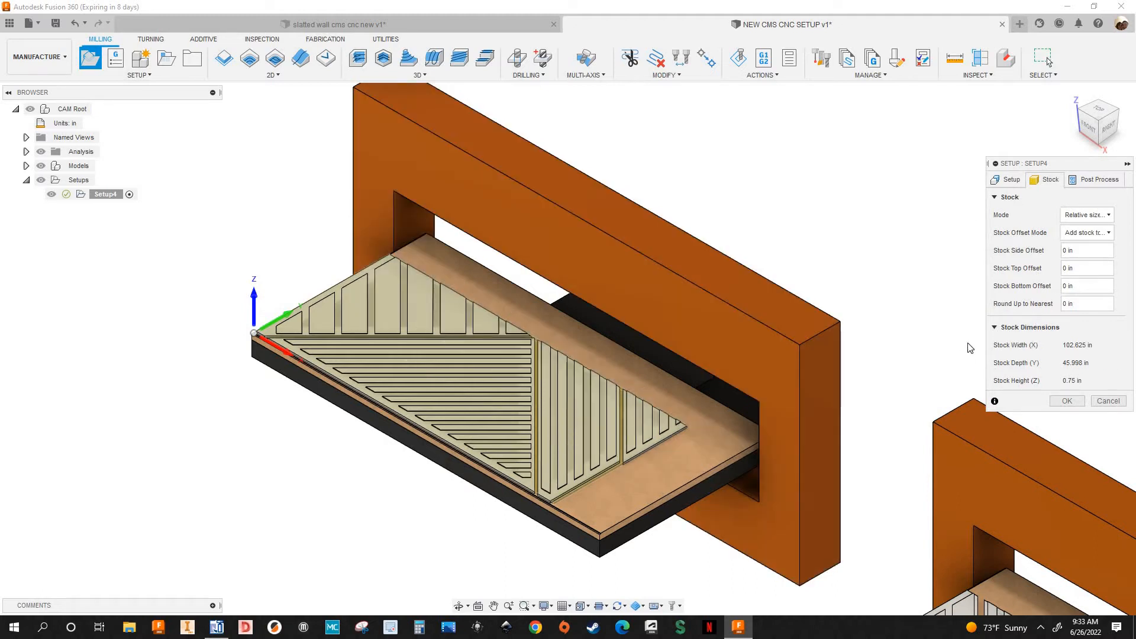
Step: Set the program name to left-section, rewrite the program comment for the flute down-cut cutter, and complete the setup
click(1086, 181)
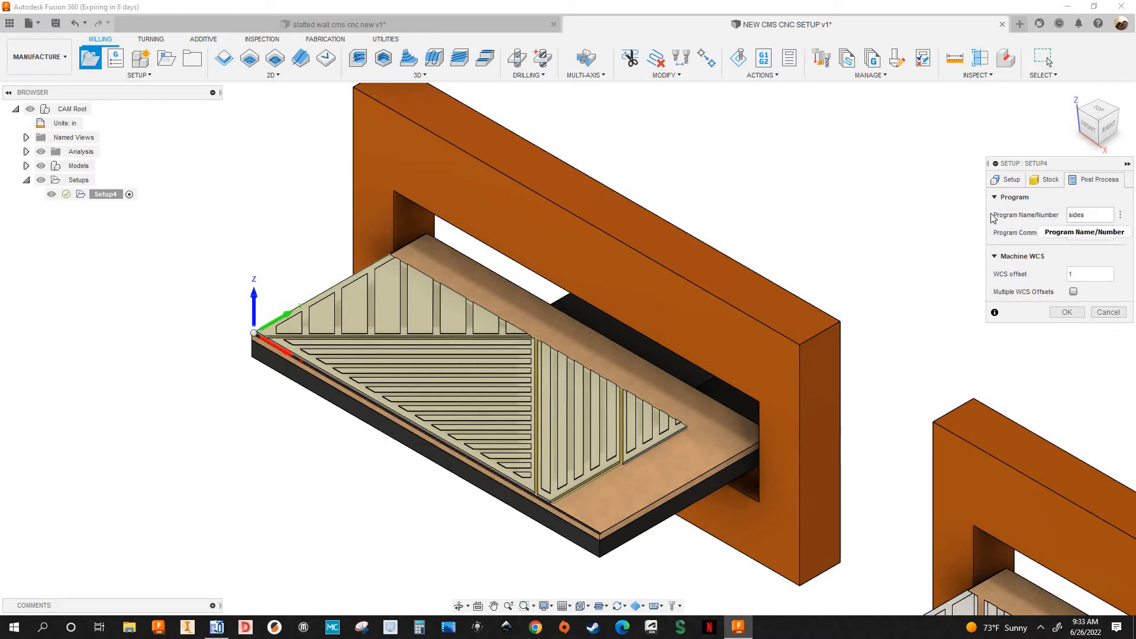
drag(1086, 214, 990, 225)
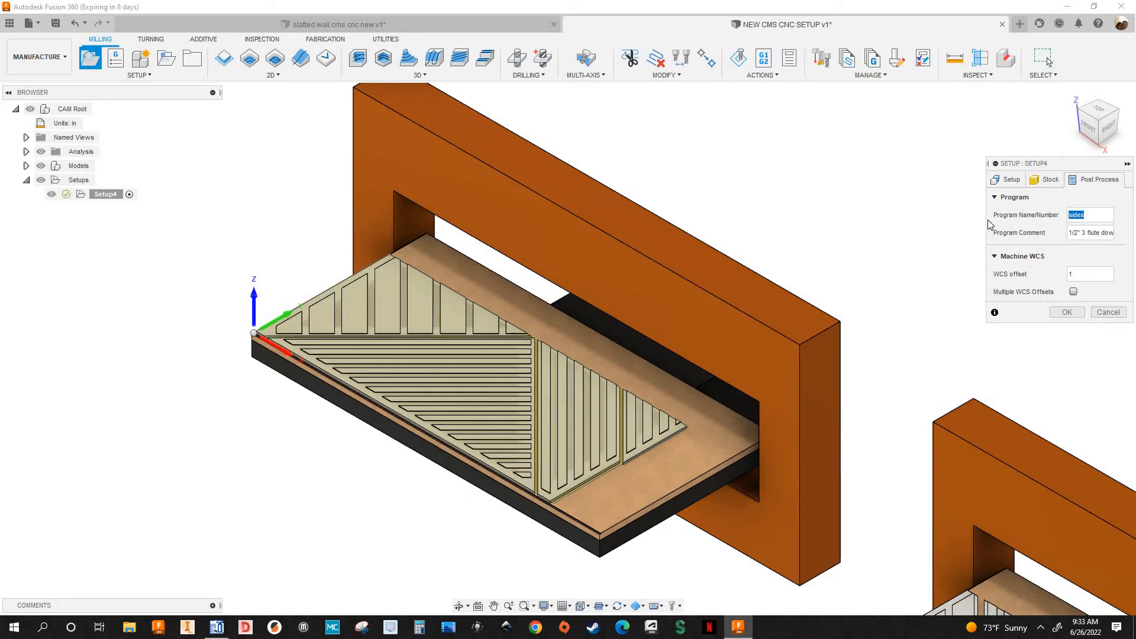
key(BackSpace)
drag(1128, 232, 1135, 233)
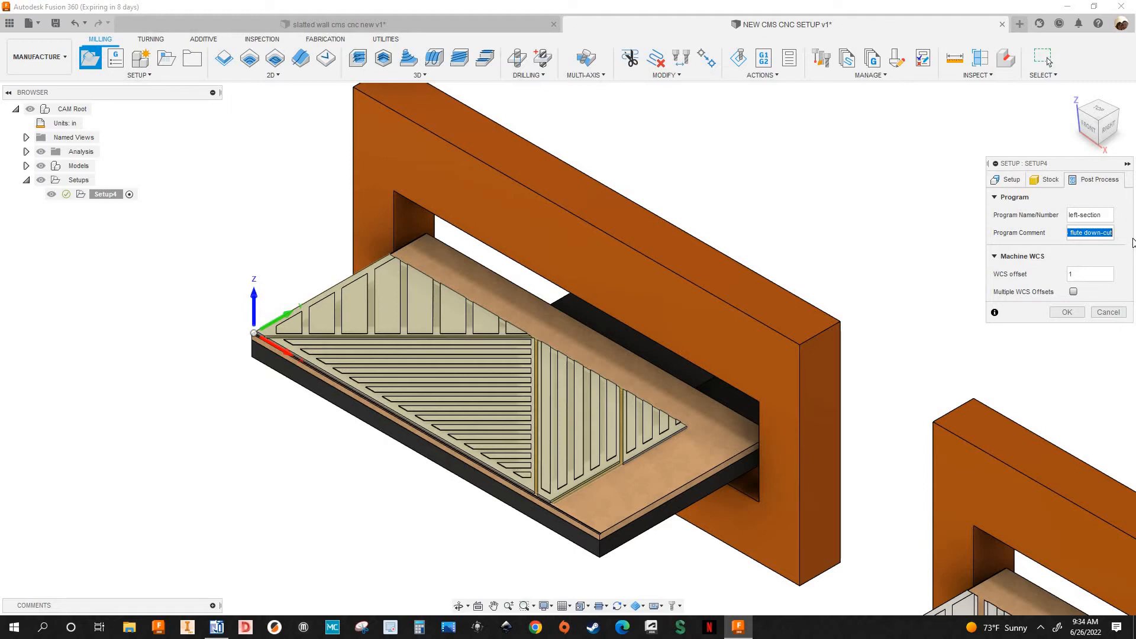
text(1)
text(lute down)
text(-)
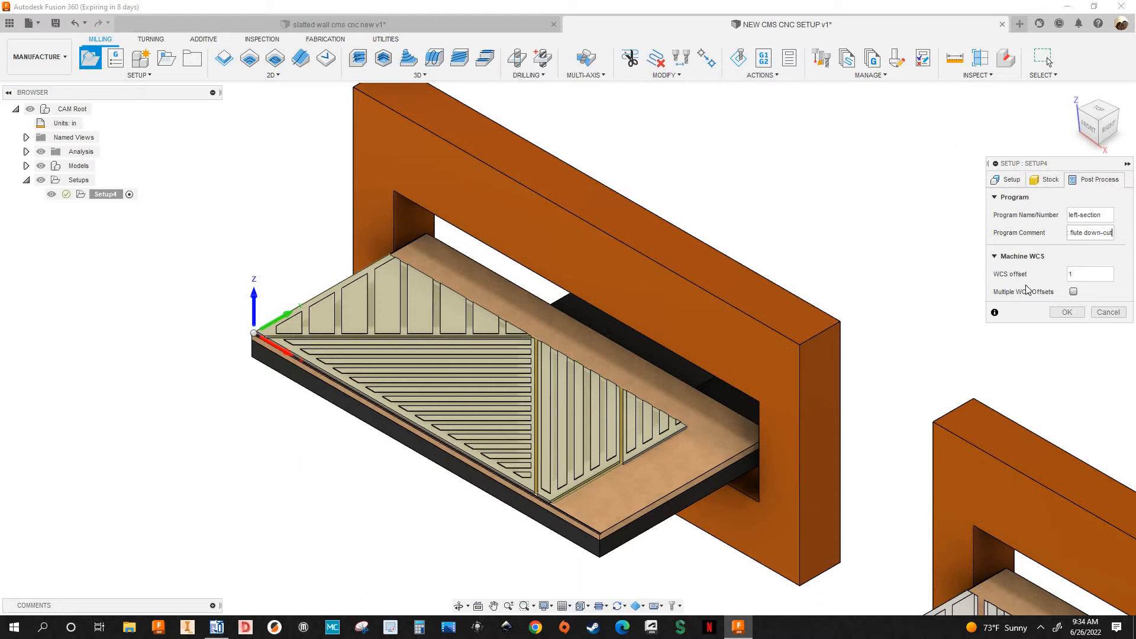
key(Return)
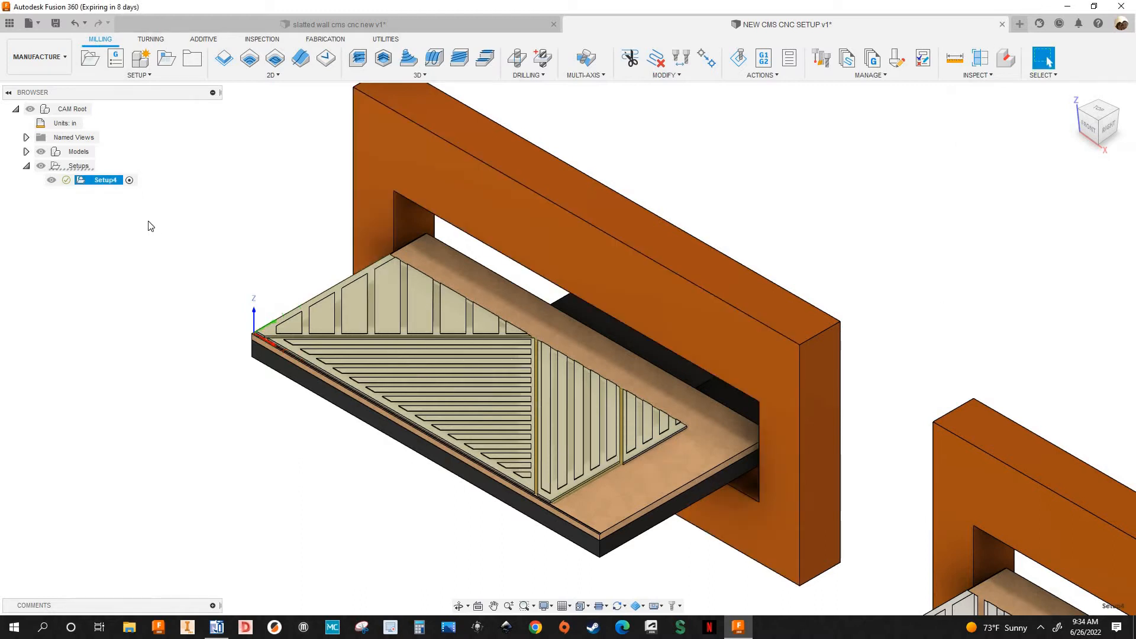
Step: Rename the new setup for the first machine table as left section
click(102, 180)
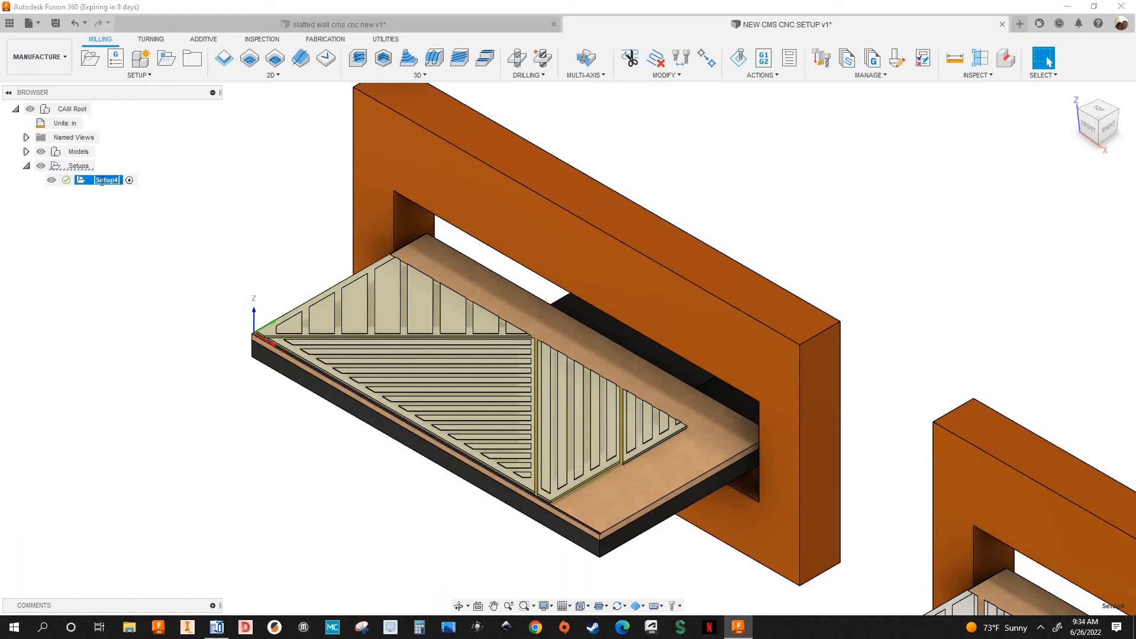
key(BackSpace)
key(Return)
scroll(583, 228, down, 5)
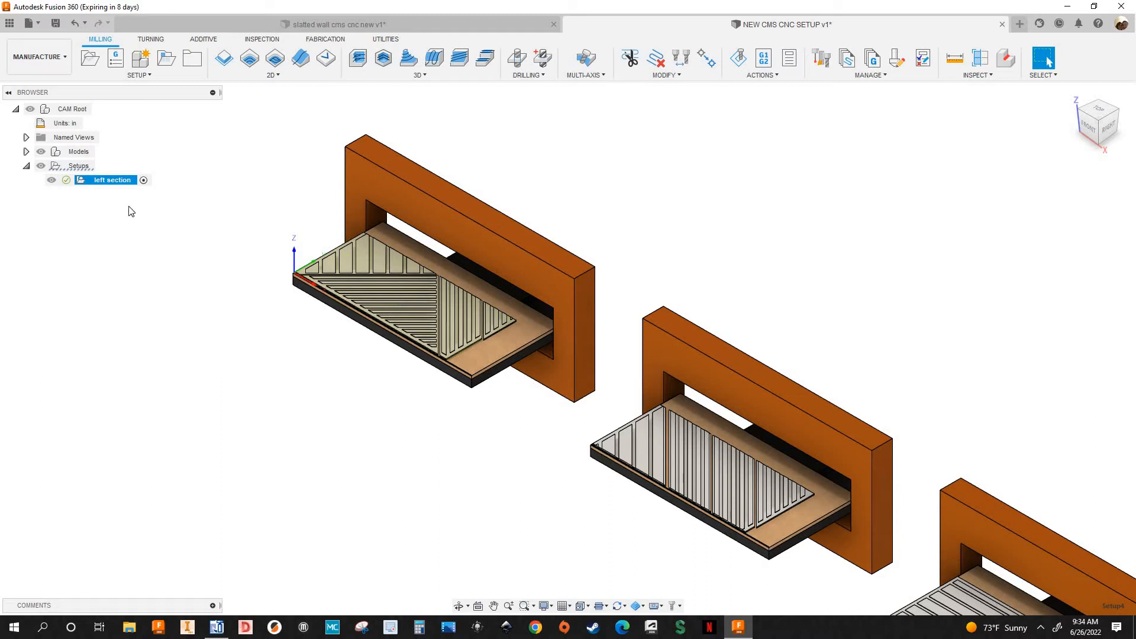
Step: Start a 2D Pocket operation in the left section setup using tool 18, the 0.47" 46206-K solid carbide end mill from CMS 1681
scroll(136, 210, up, 1)
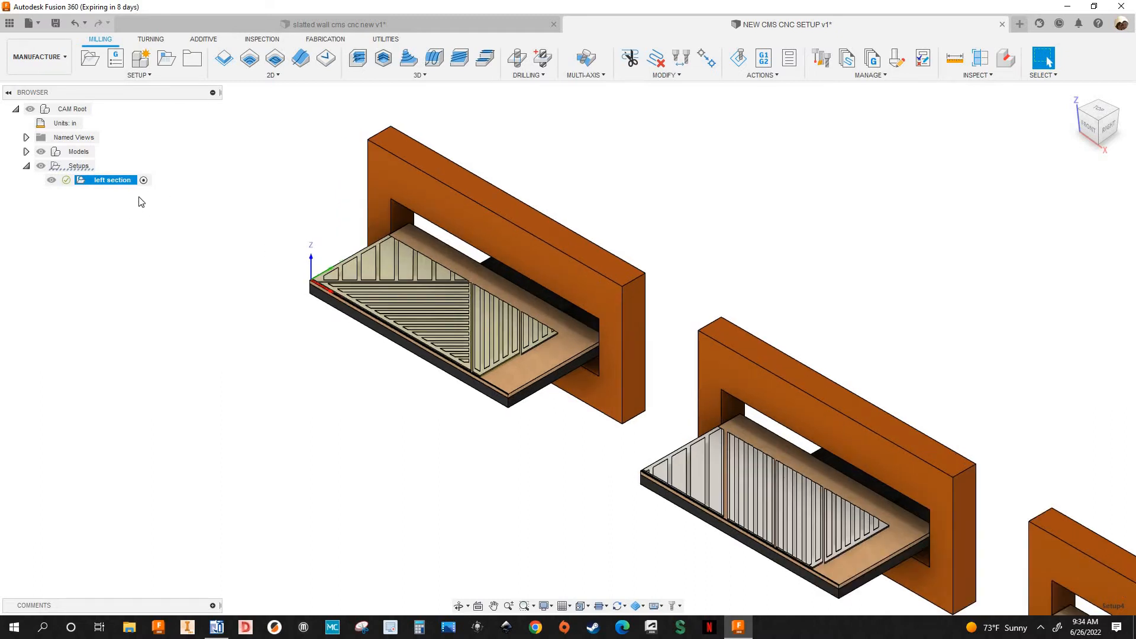
scroll(141, 202, up, 1)
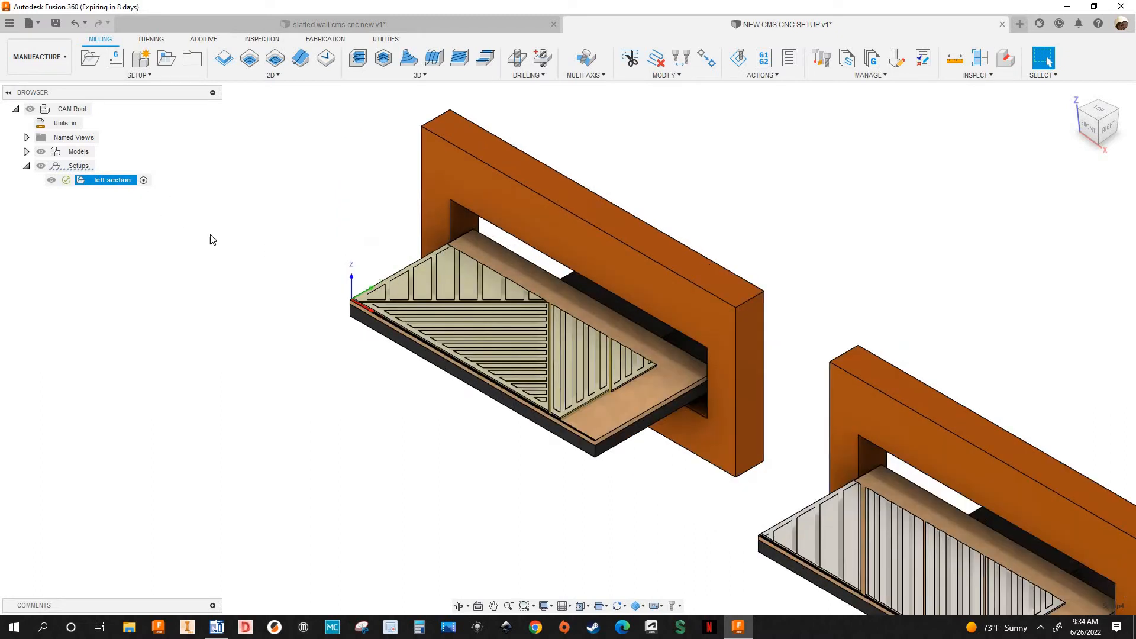
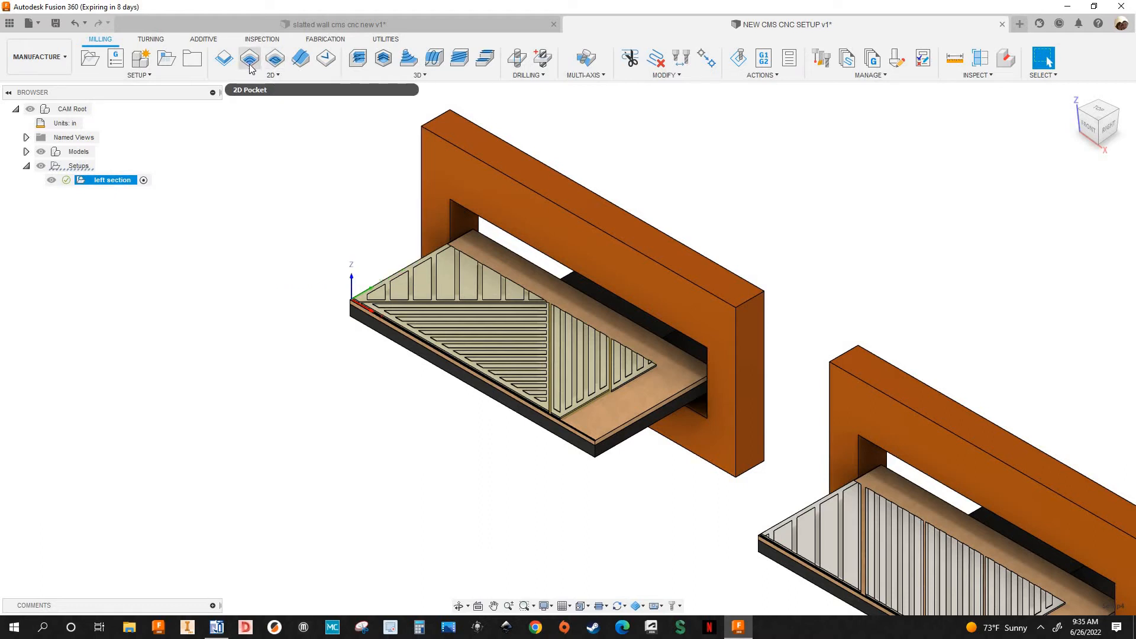
click(249, 58)
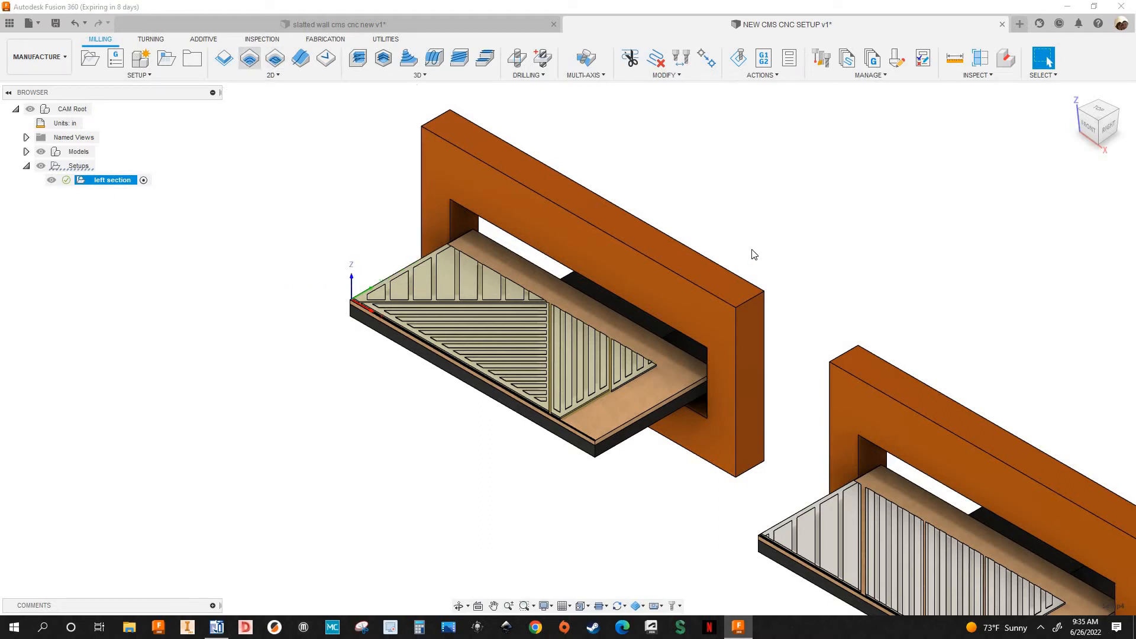
click(1071, 215)
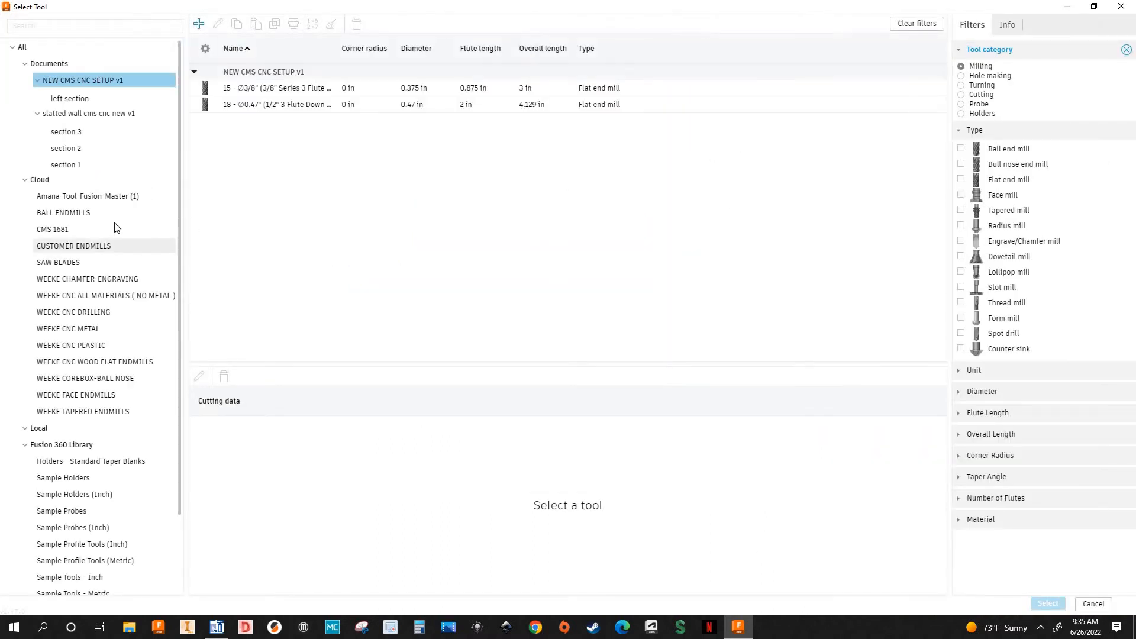
click(66, 229)
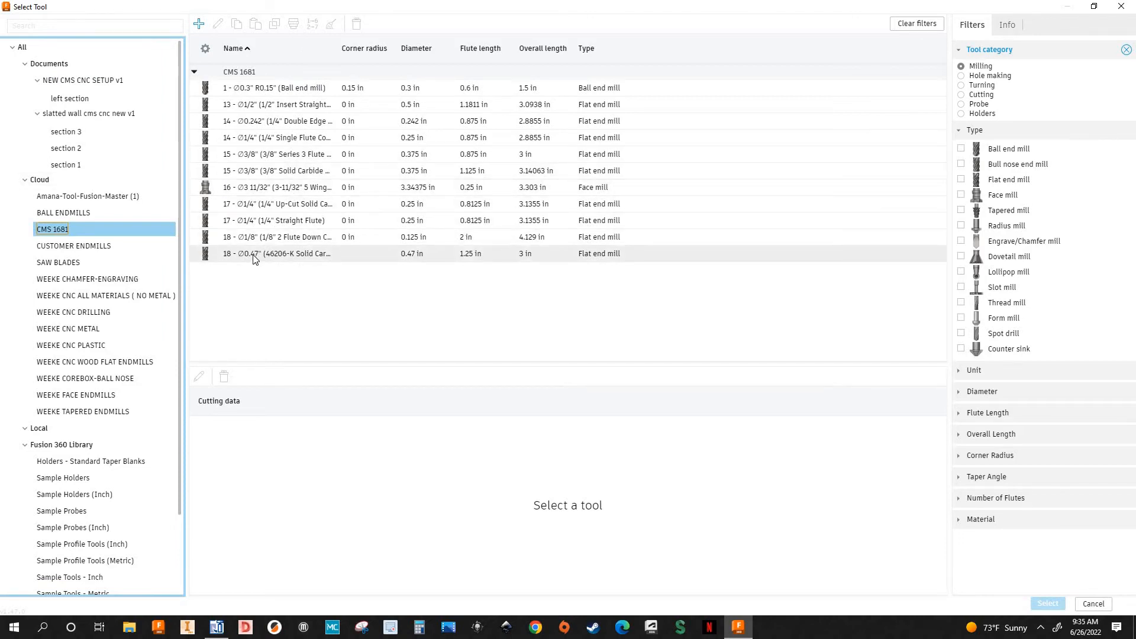
click(290, 255)
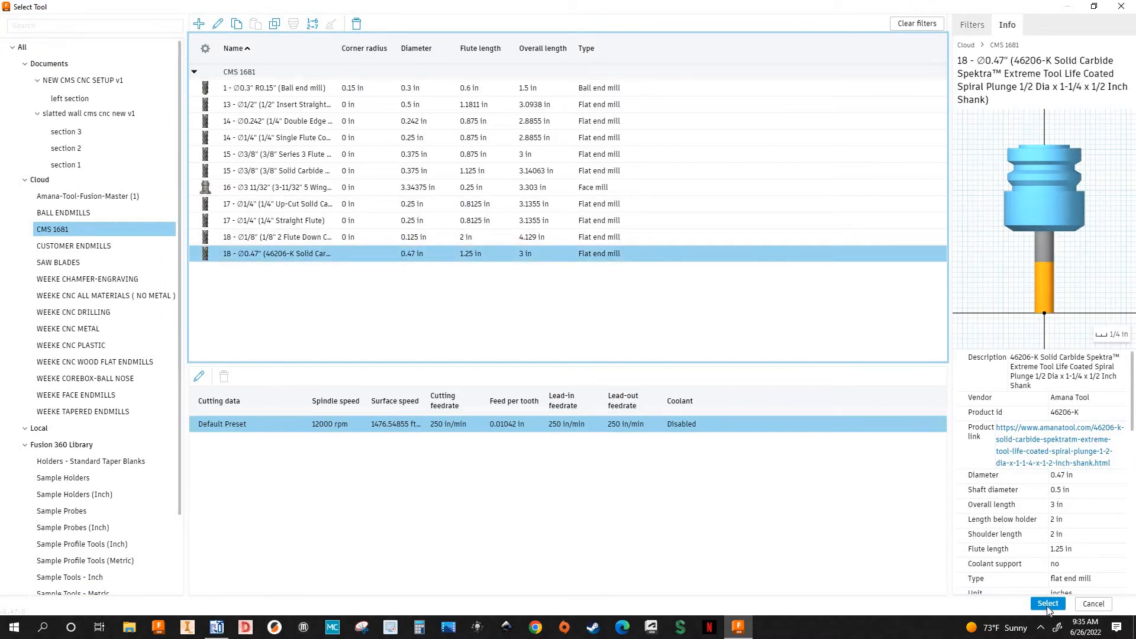
key(Return)
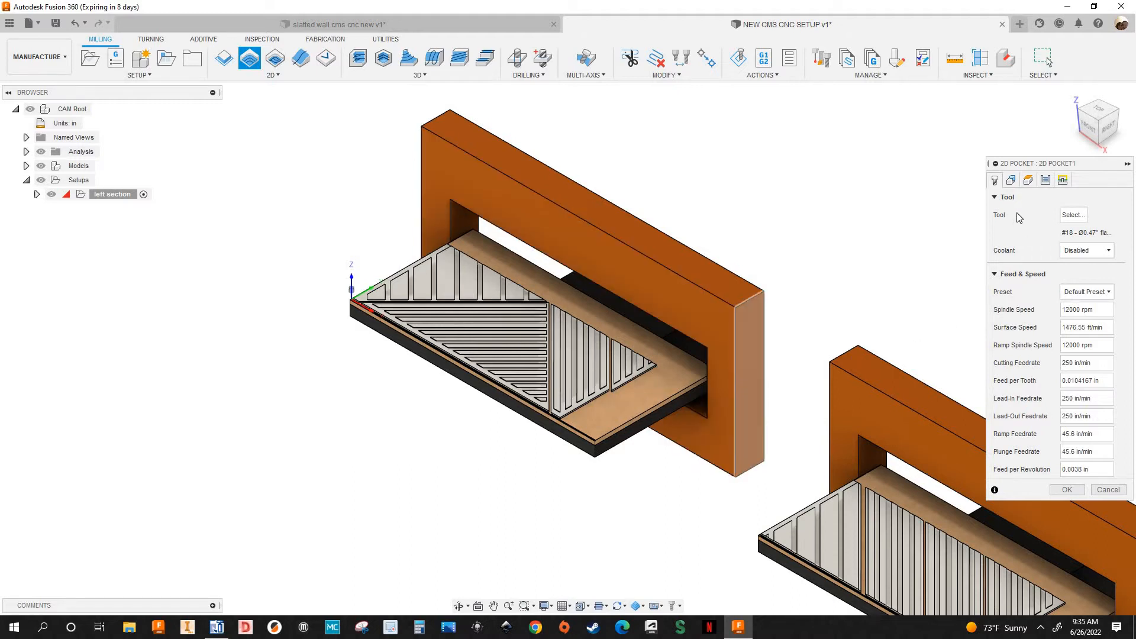
Step: Open the pocket operation's geometry settings and examine the slatted pieces on the first table for their recessed floor faces
click(1011, 181)
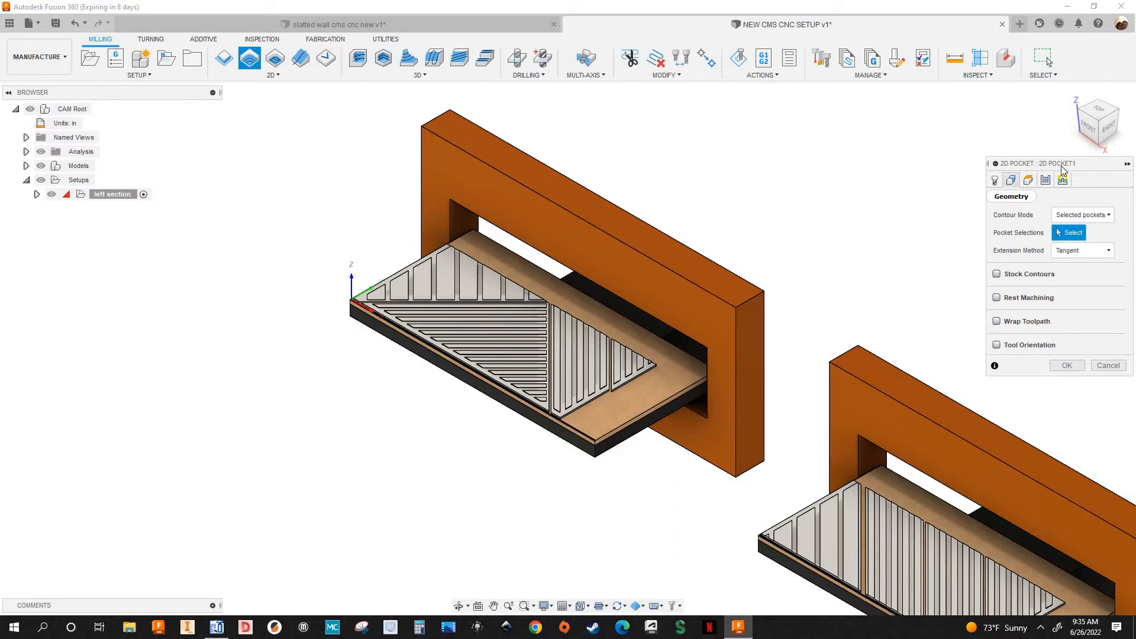
scroll(334, 302, up, 9)
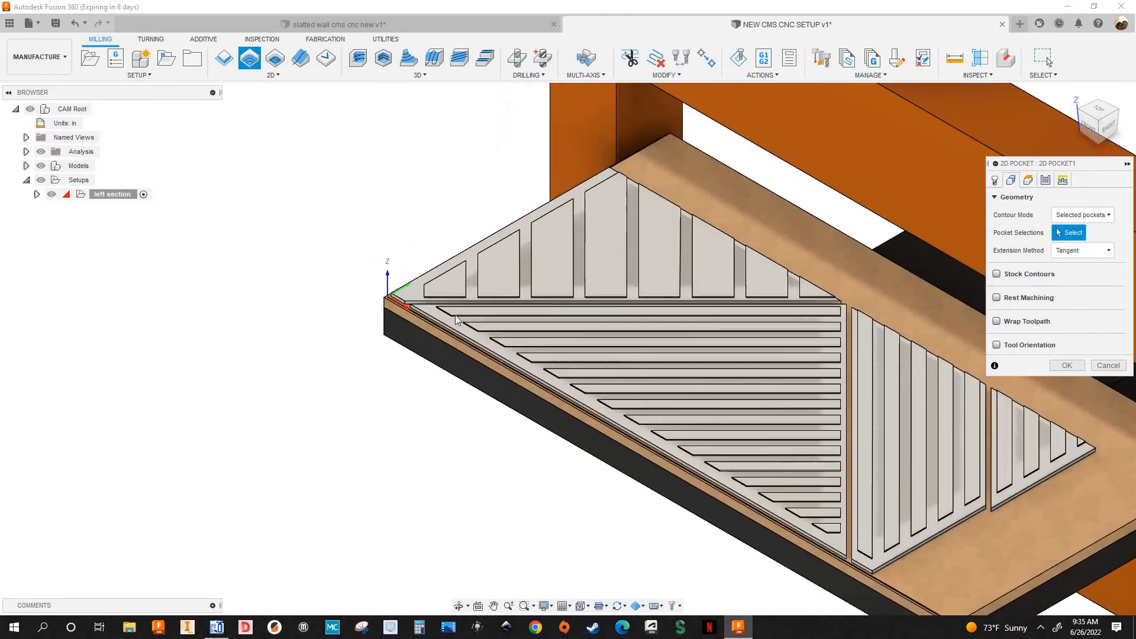
scroll(102, 287, down, 6)
scroll(515, 400, down, 2)
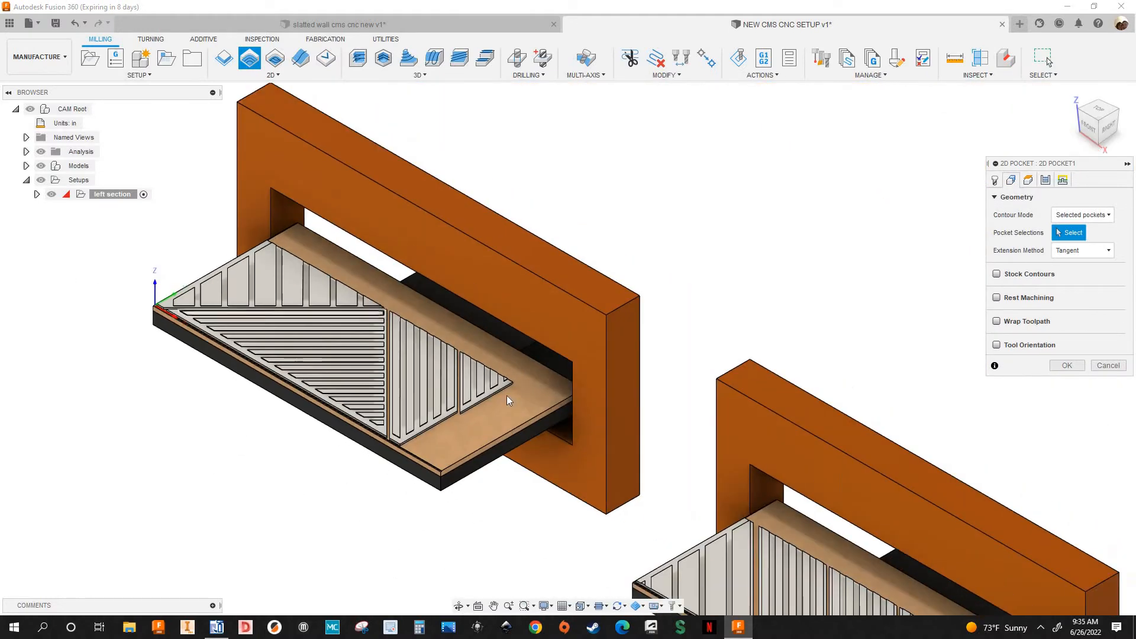
scroll(459, 340, up, 8)
scroll(509, 360, down, 6)
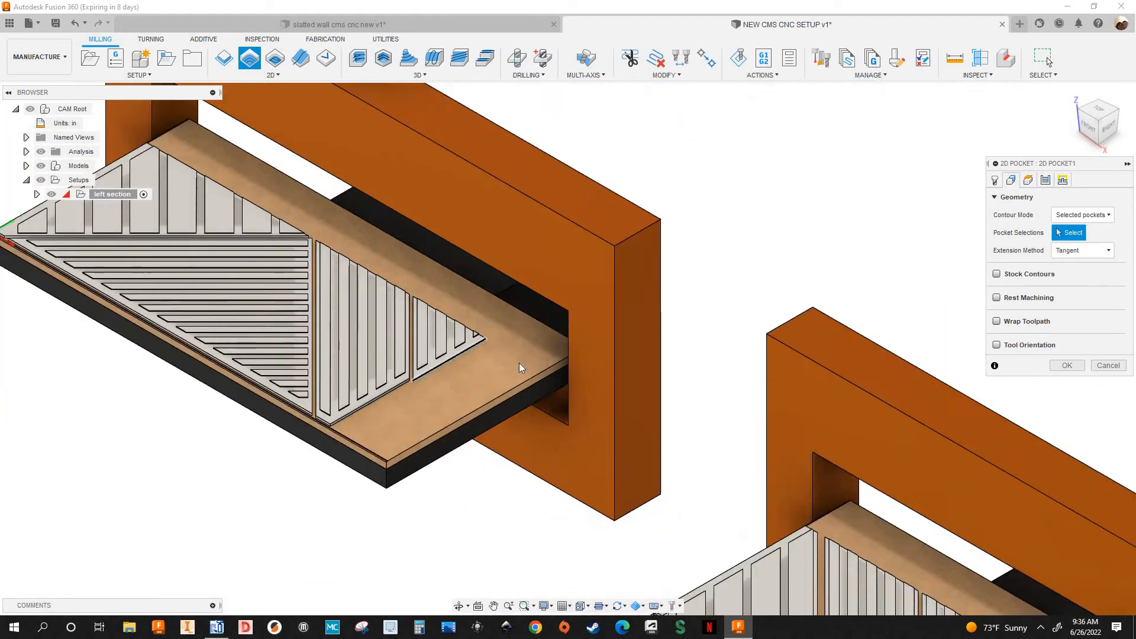
scroll(612, 298, down, 5)
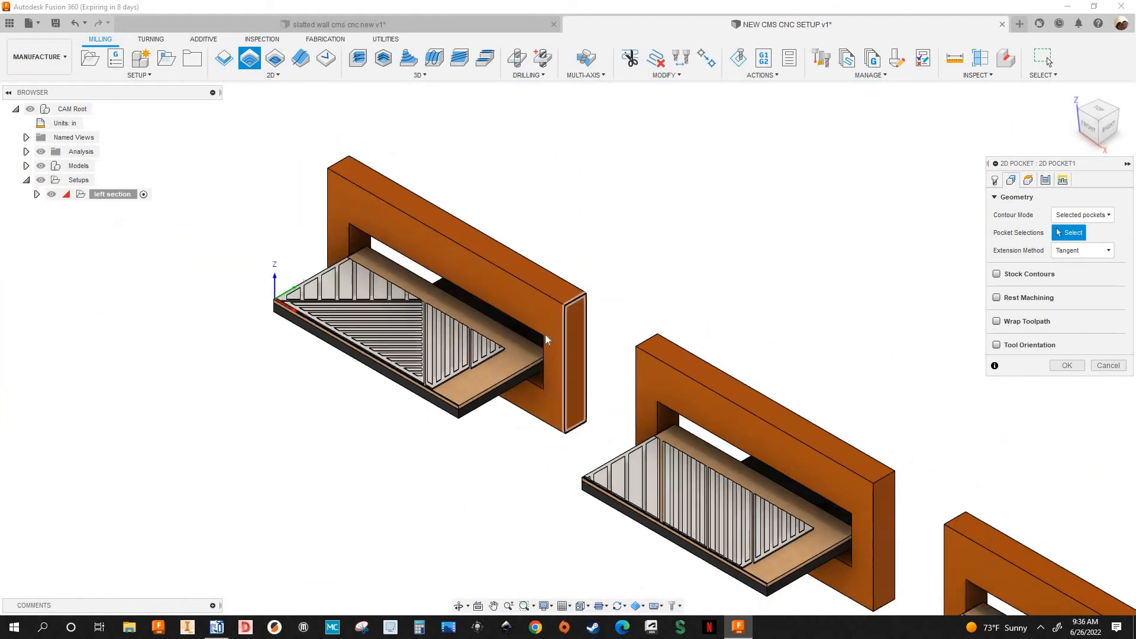
scroll(536, 368, up, 5)
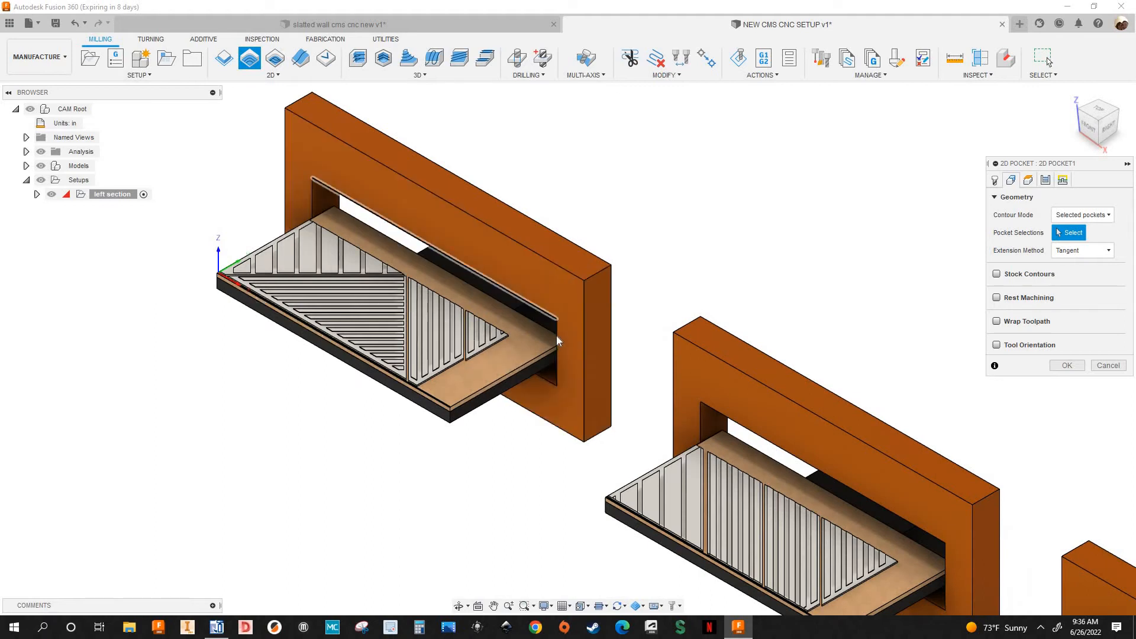
scroll(556, 336, up, 4)
scroll(533, 350, up, 2)
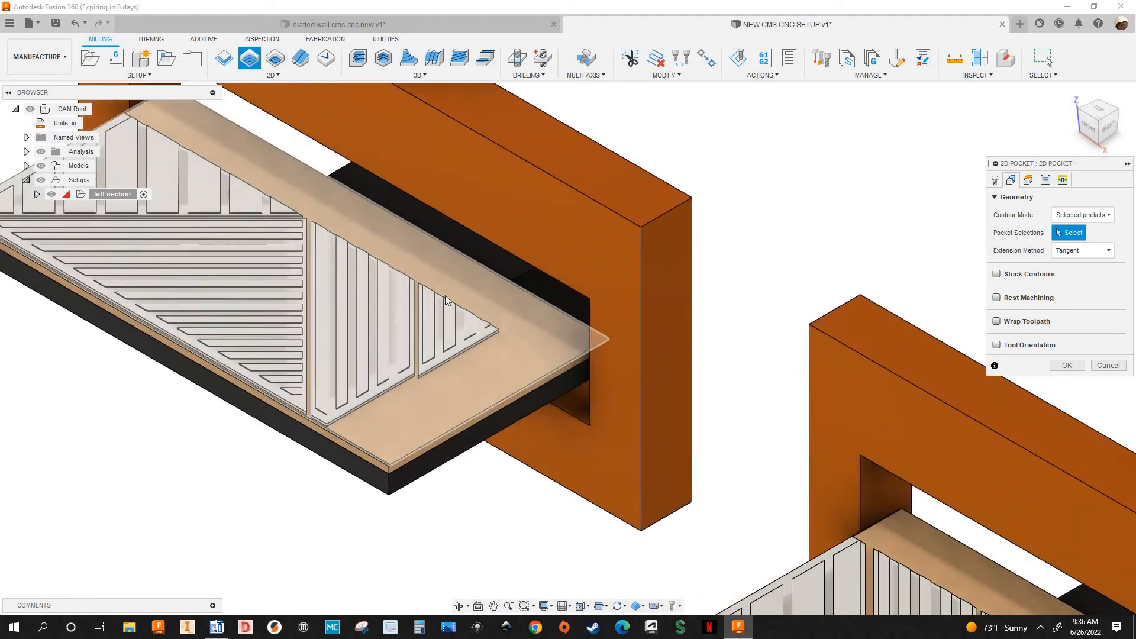
scroll(529, 352, down, 2)
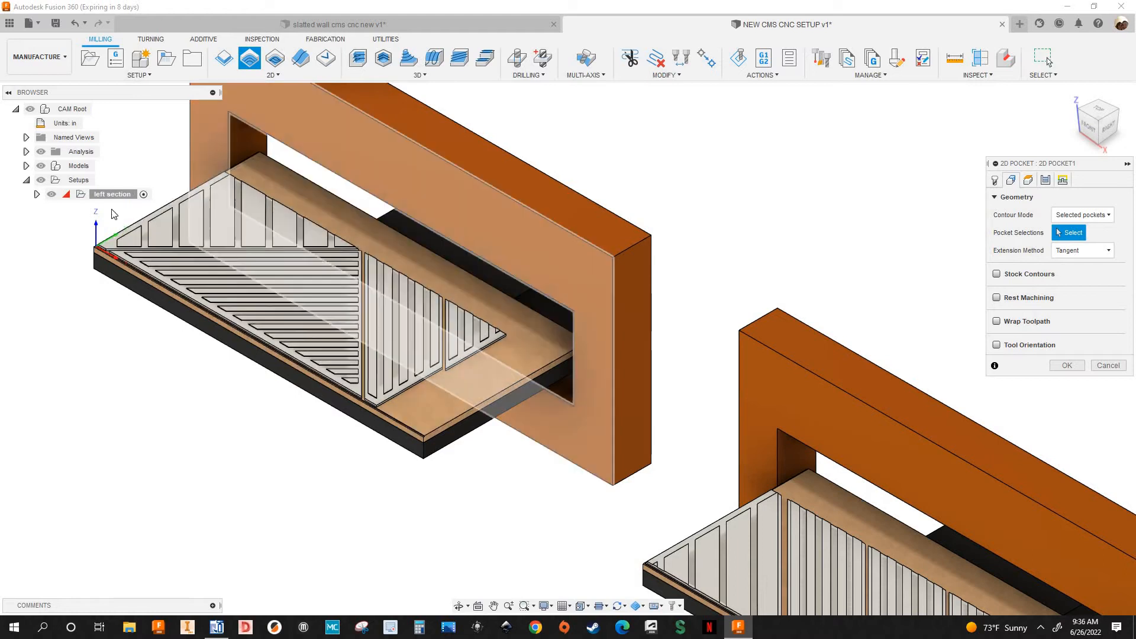
scroll(313, 236, up, 4)
scroll(311, 232, down, 3)
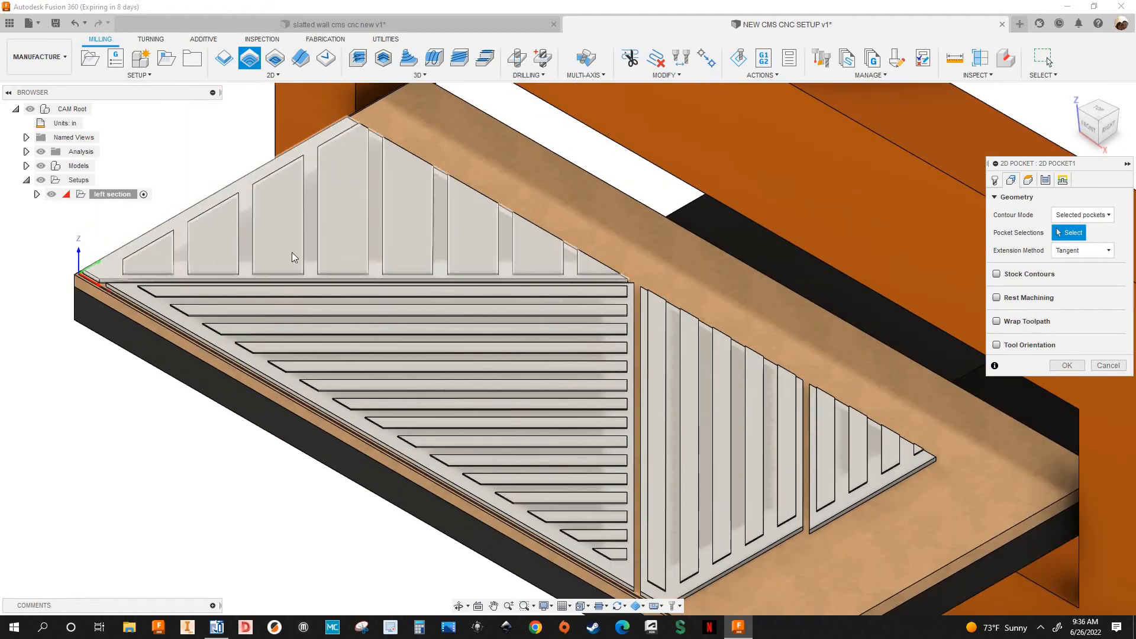
scroll(903, 431, down, 2)
scroll(676, 396, up, 6)
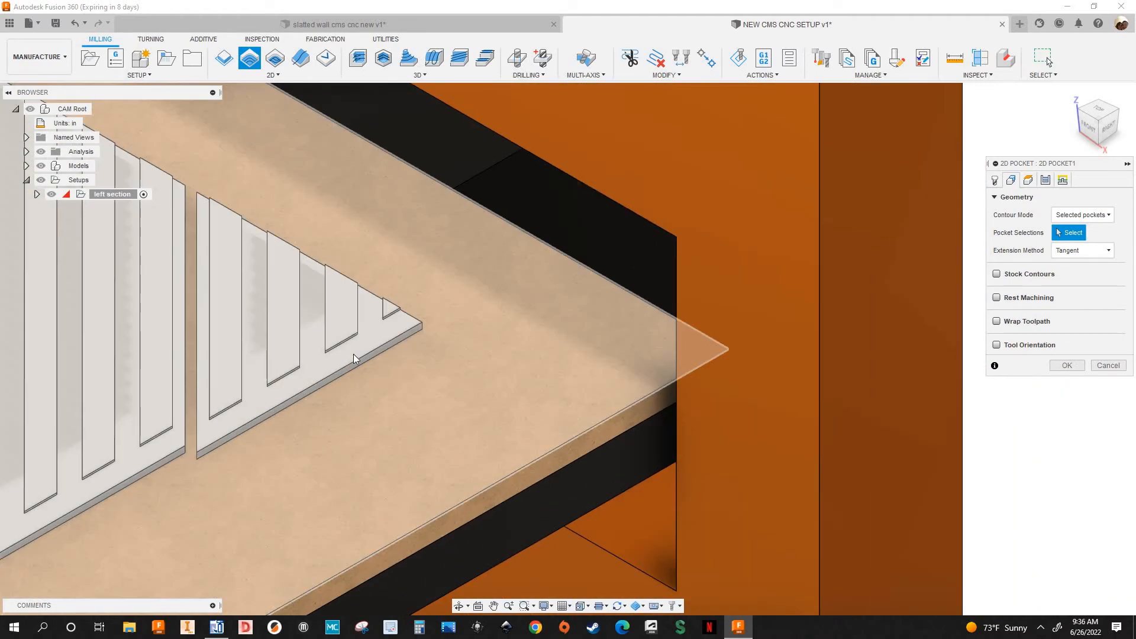
scroll(353, 354, down, 3)
scroll(385, 318, down, 4)
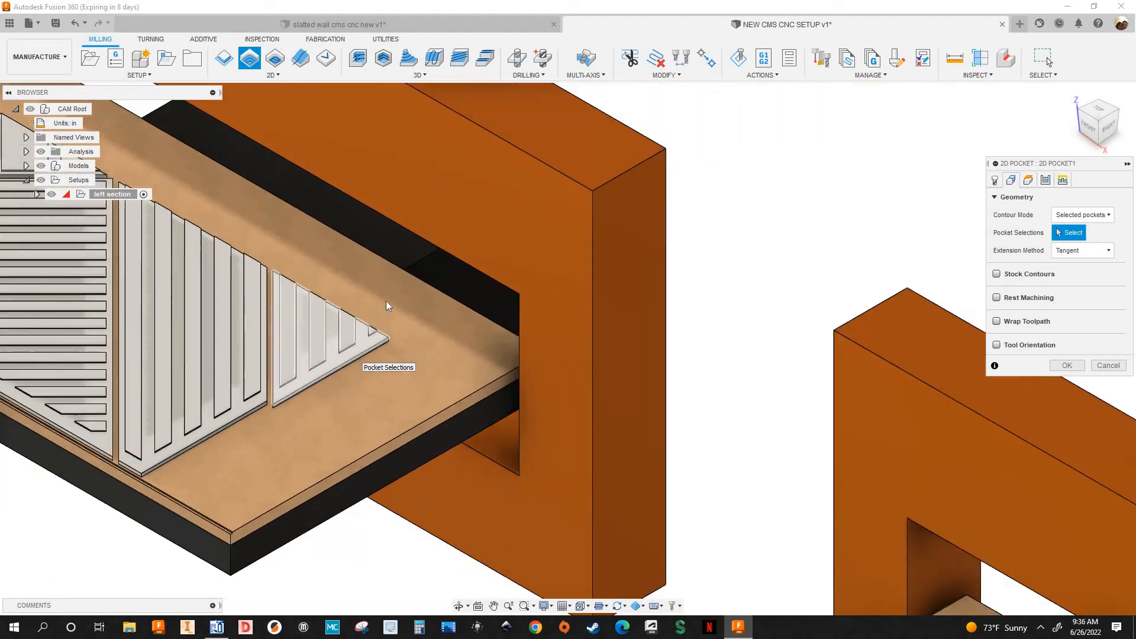
Step: Try selecting the recessed floor faces of all four slatted pieces on the first table as pockets
scroll(378, 329, up, 5)
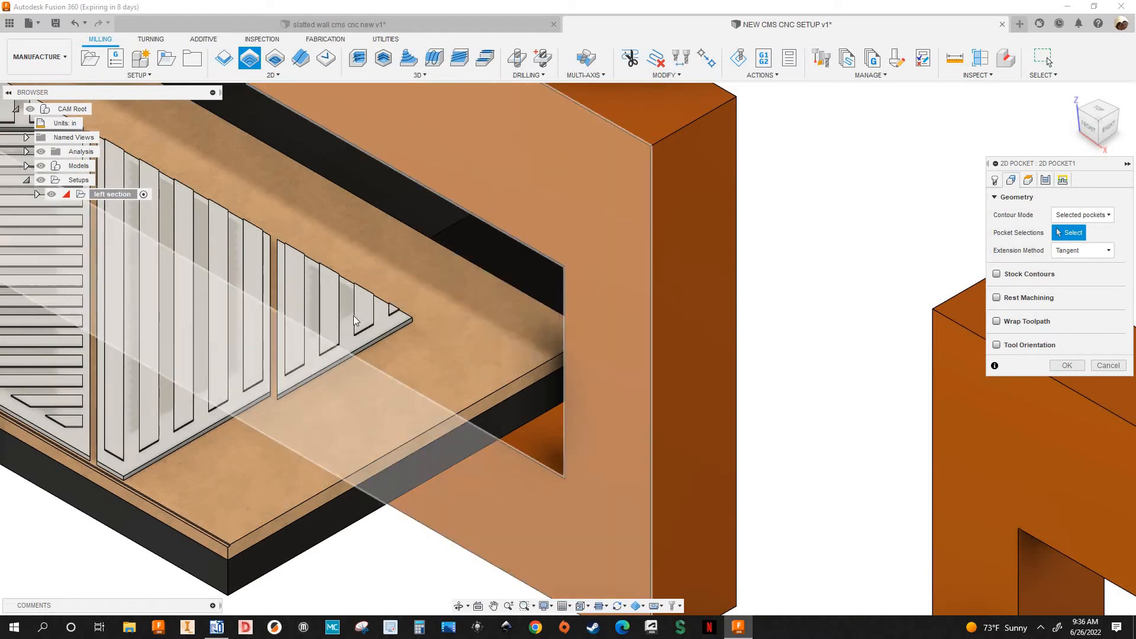
scroll(392, 334, up, 4)
click(400, 329)
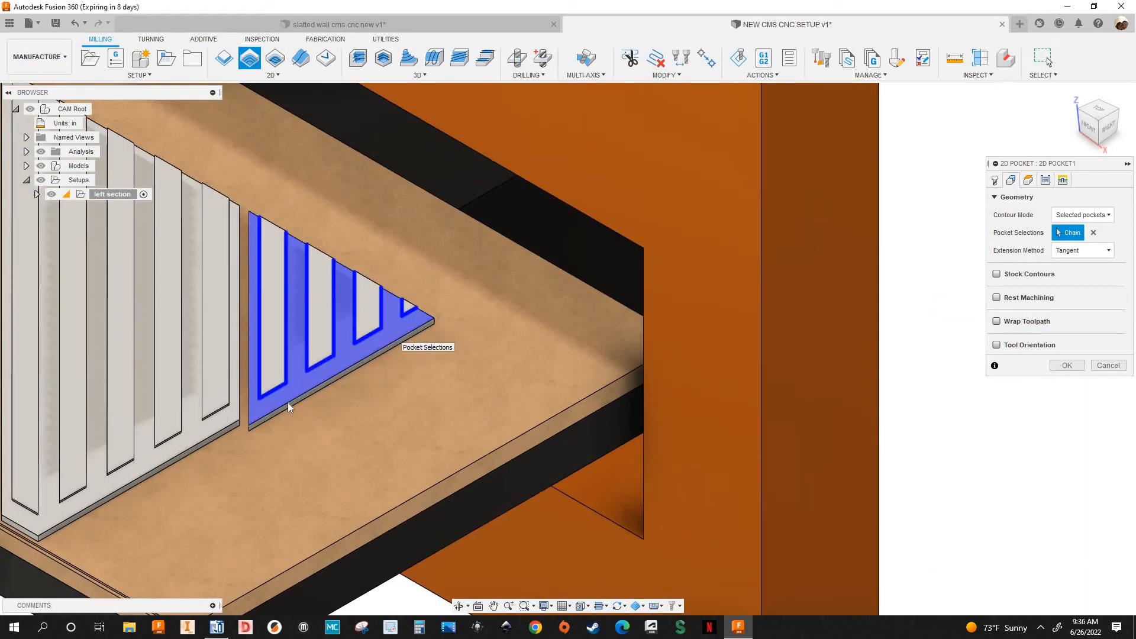
scroll(283, 378, down, 3)
scroll(283, 377, up, 3)
scroll(178, 408, down, 3)
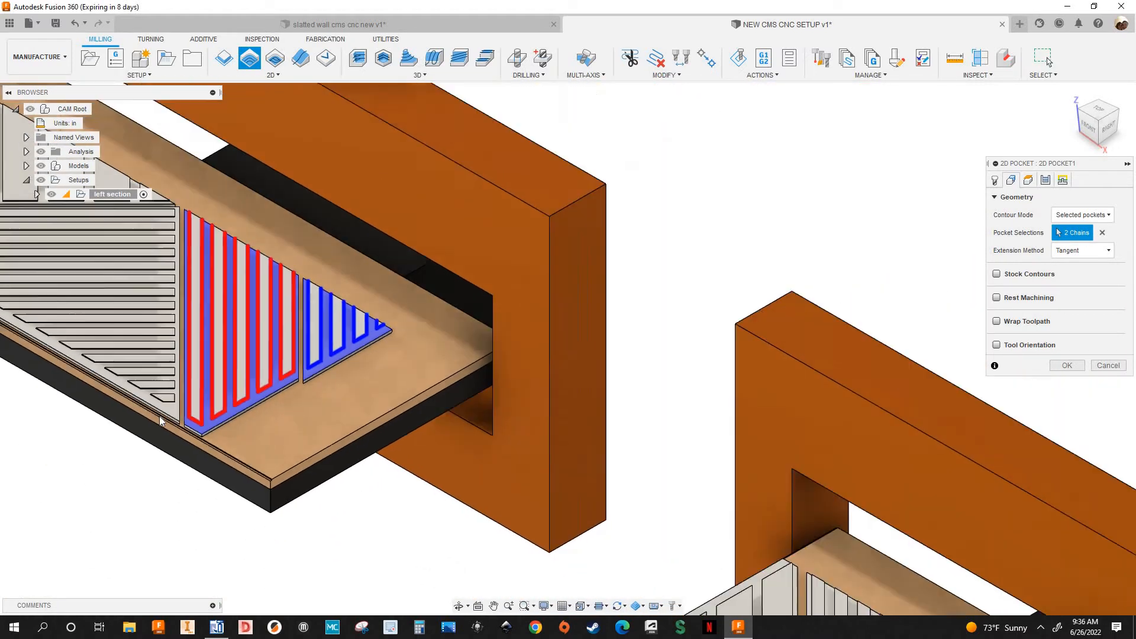
click(175, 406)
scroll(400, 378, up, 4)
scroll(400, 379, down, 3)
click(264, 328)
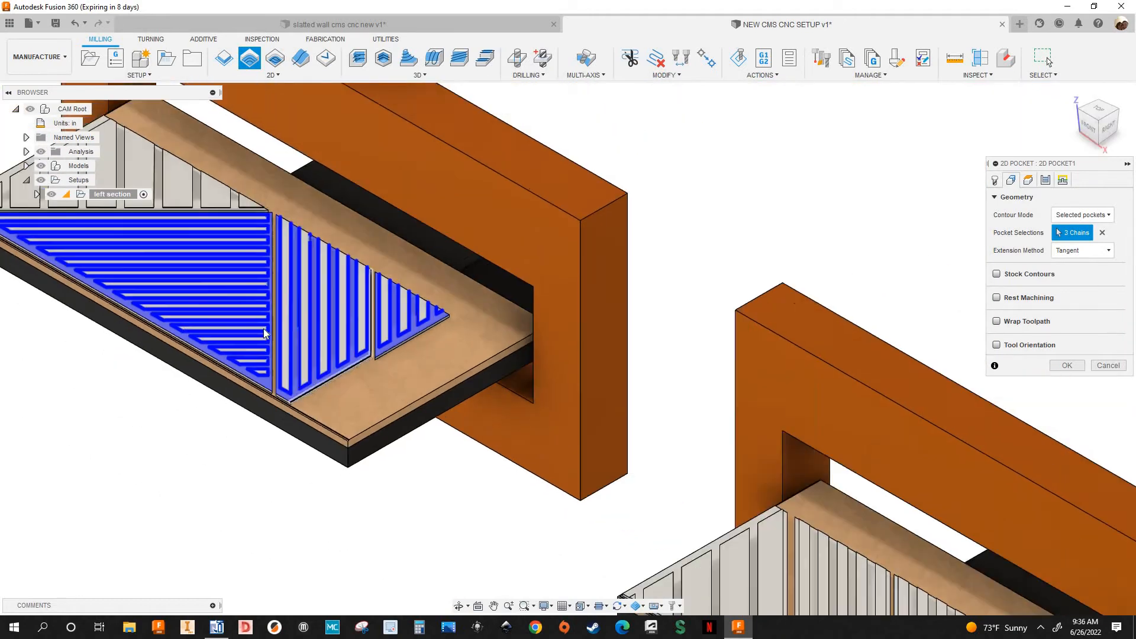
scroll(113, 541, up, 4)
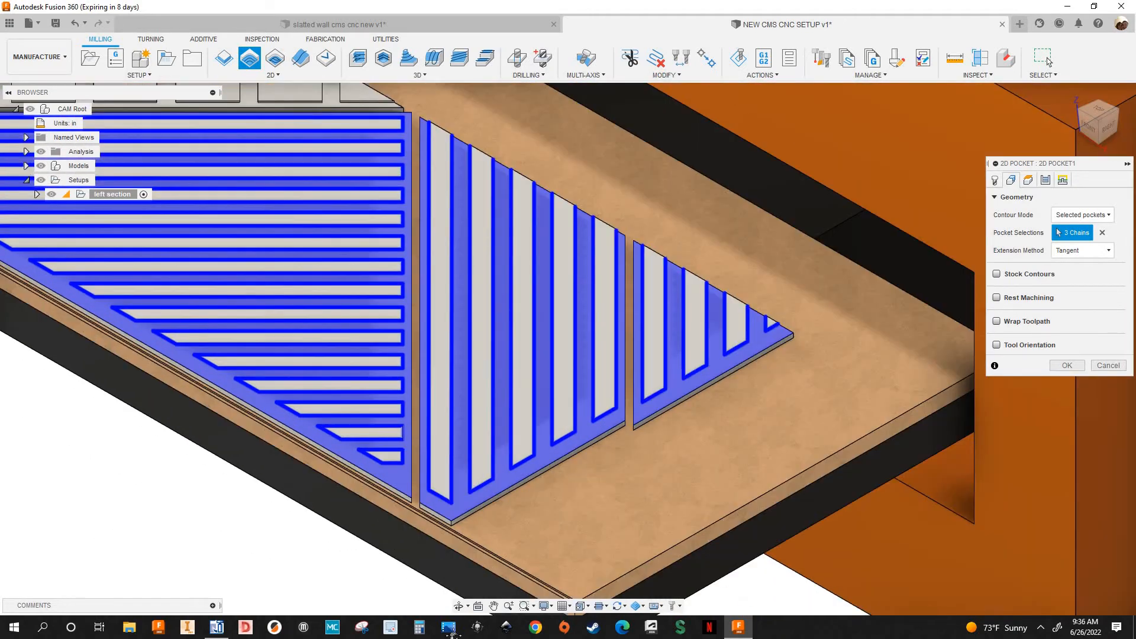
scroll(286, 251, up, 5)
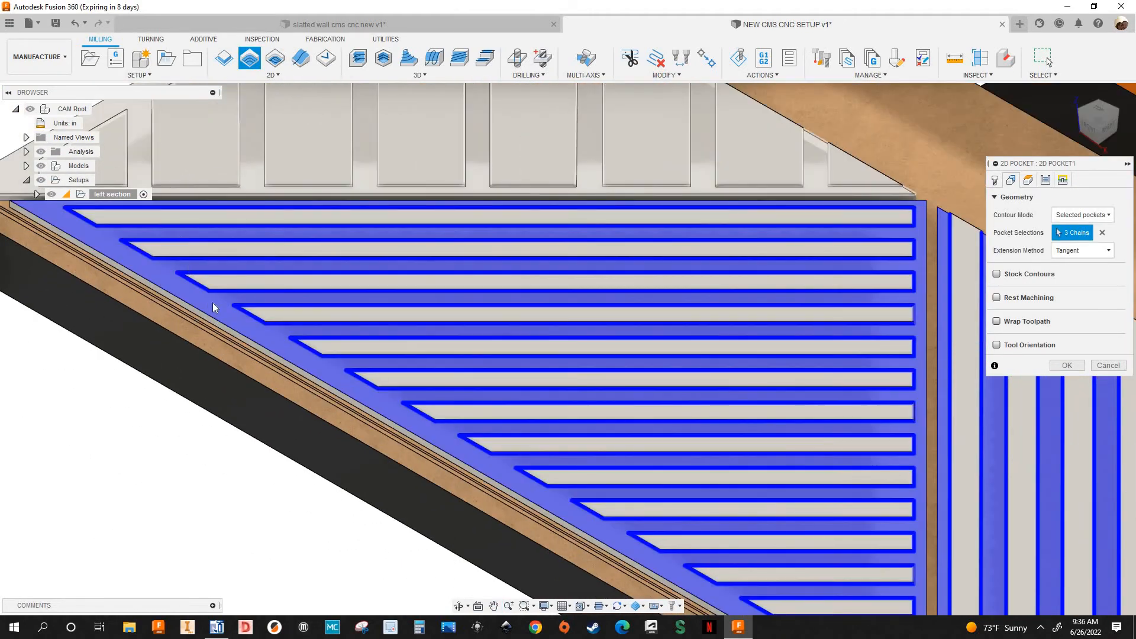
scroll(159, 347, down, 4)
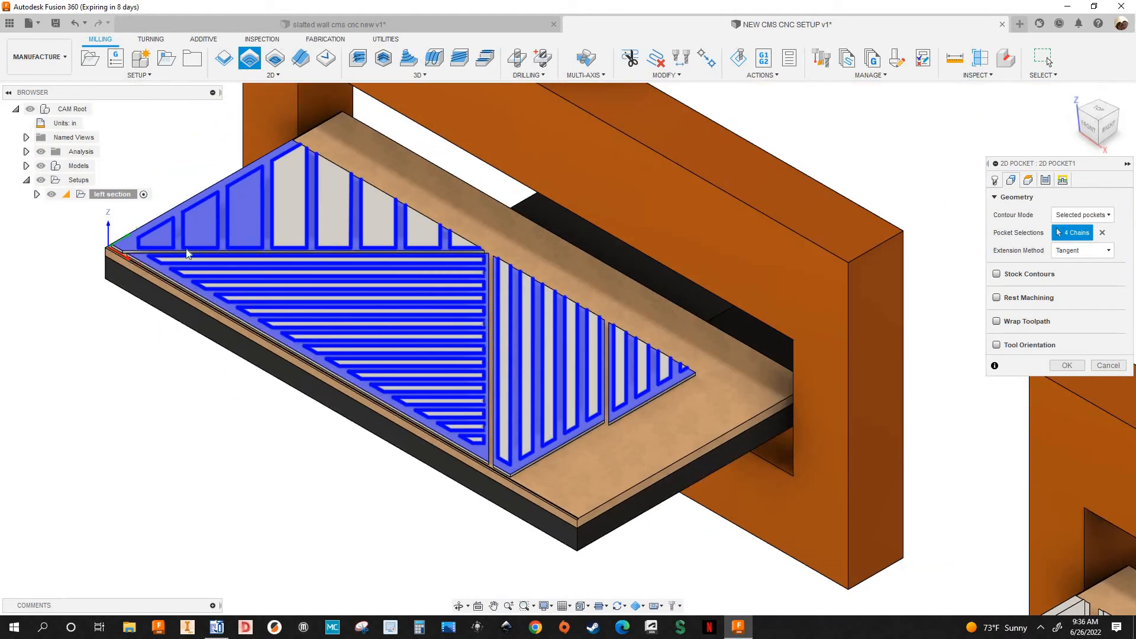
Step: Inspect the selected pockets on the wide-slatted corner piece and clear all pocket selections
shift+middle_drag(186, 254, 338, 278)
scroll(196, 255, up, 3)
shift+middle_drag(112, 311, 323, 307)
scroll(76, 462, down, 3)
scroll(152, 439, down, 2)
middle_drag(151, 439, 326, 322)
scroll(197, 390, up, 2)
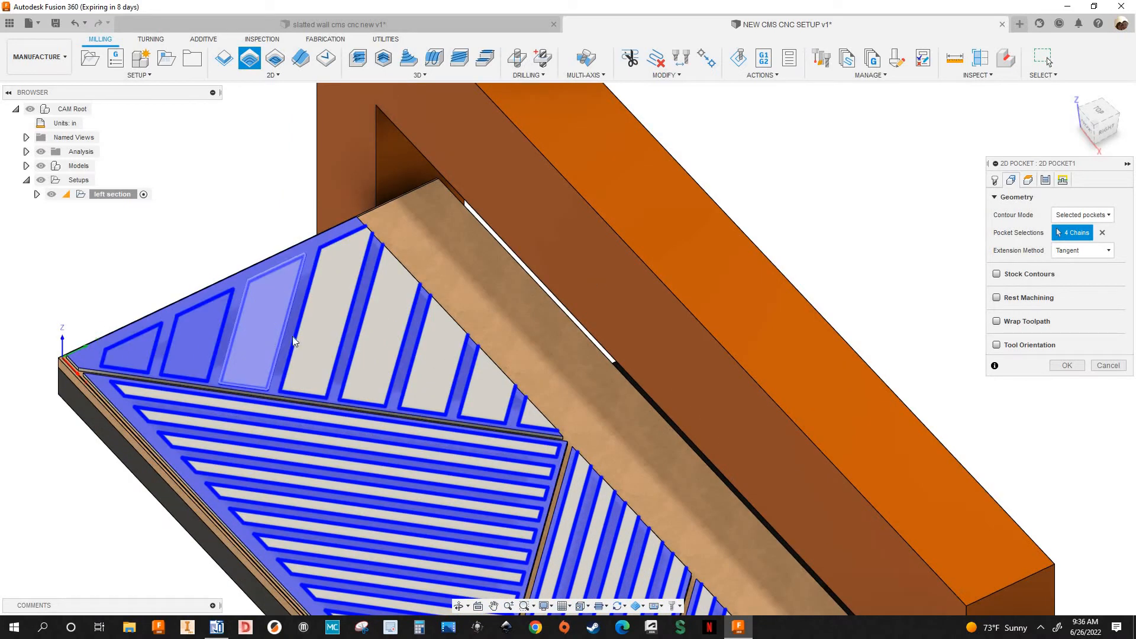
scroll(272, 337, up, 1)
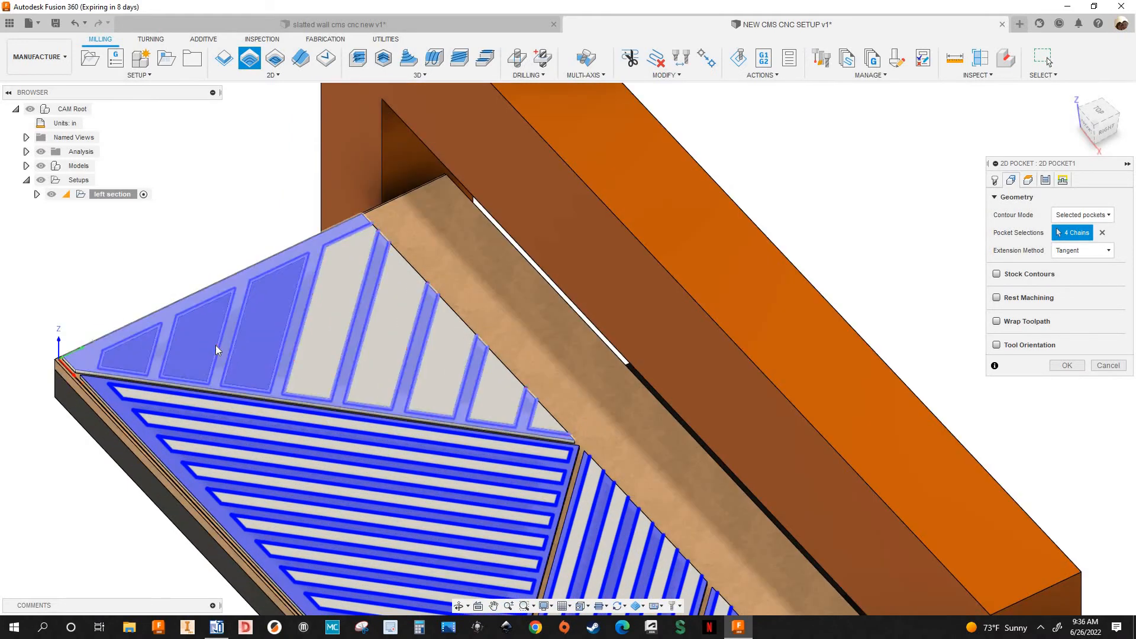
scroll(225, 339, down, 2)
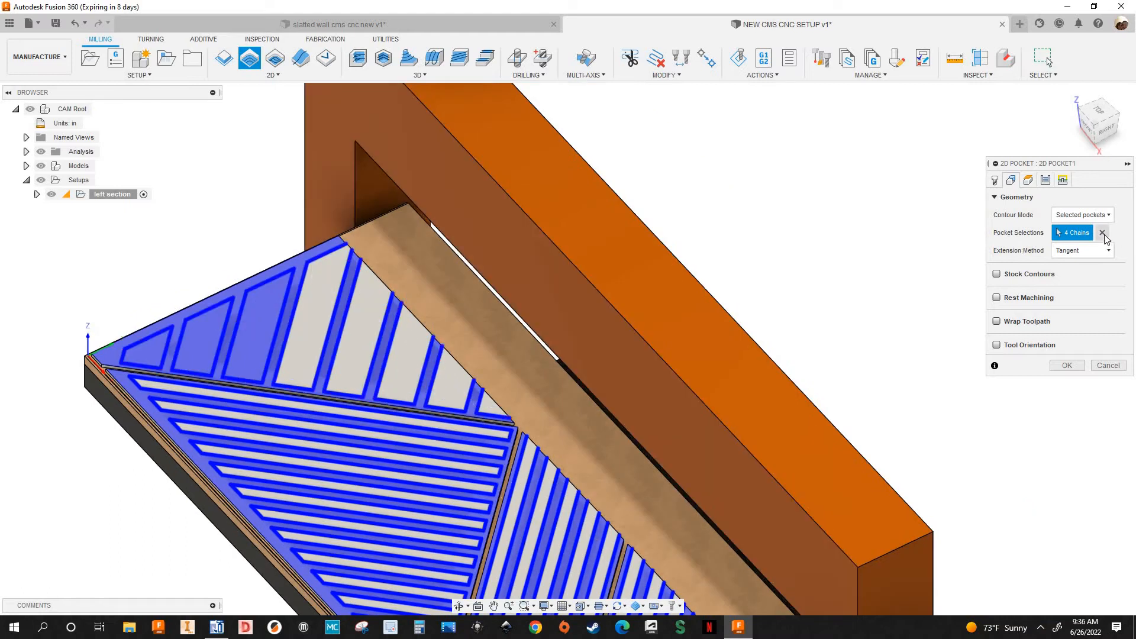
click(1102, 231)
Step: Select as pockets the floor faces of the small end triangle, its neighbouring piece and the large triangle with lengthwise slats
scroll(225, 497, down, 3)
shift+middle_drag(232, 491, 551, 359)
scroll(470, 535, up, 5)
click(481, 494)
scroll(480, 483, down, 3)
scroll(407, 496, up, 3)
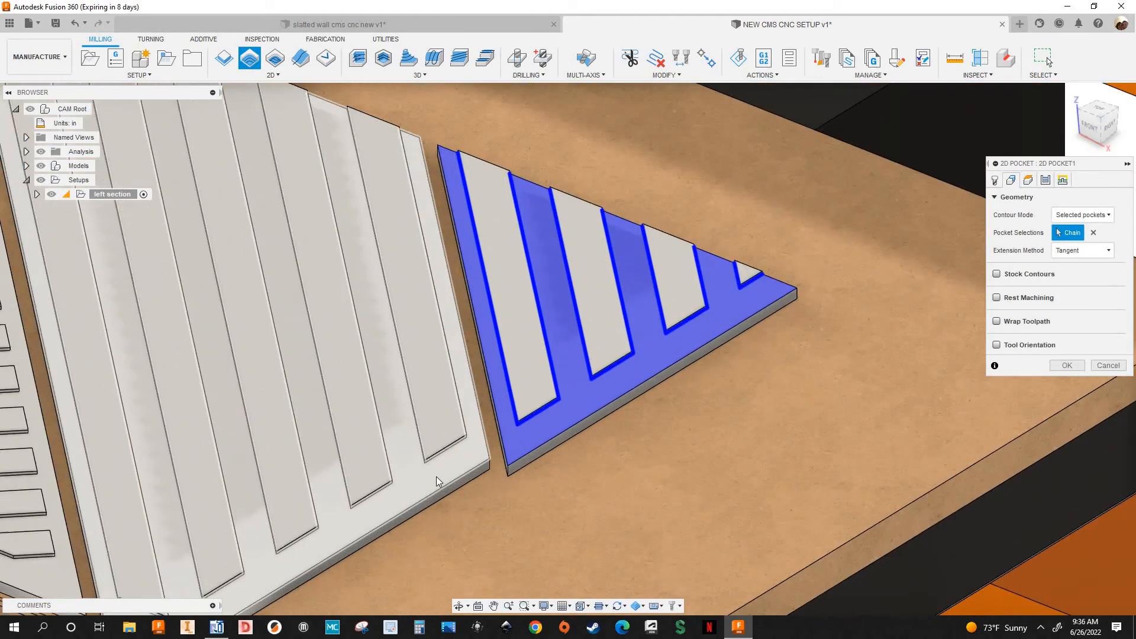
scroll(442, 467, up, 1)
click(442, 467)
scroll(376, 443, down, 2)
scroll(304, 449, up, 3)
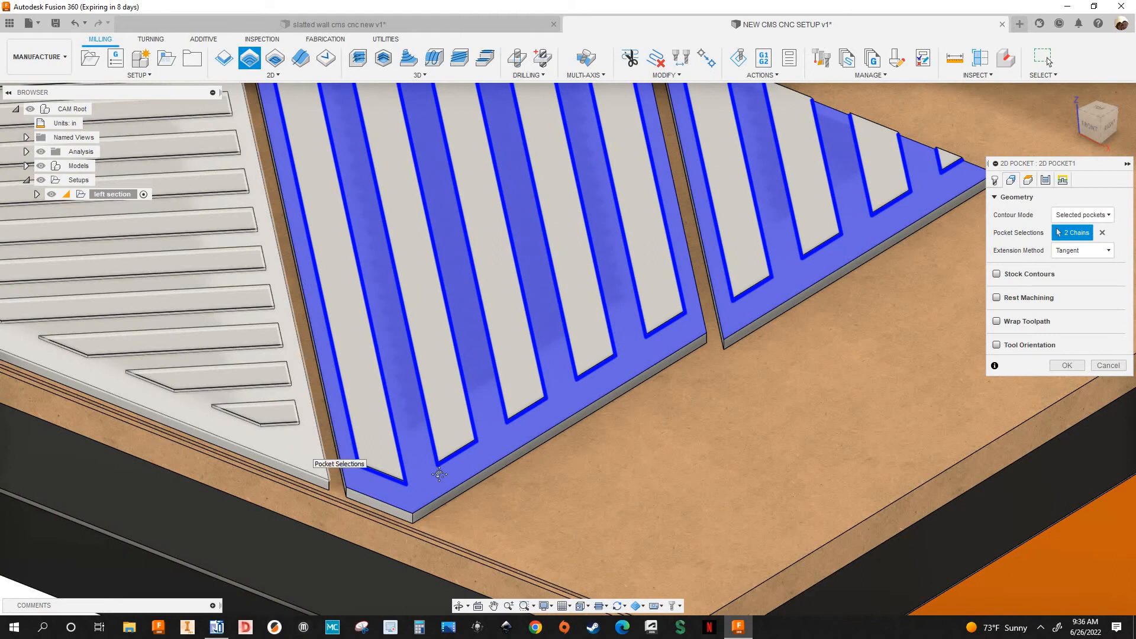
click(303, 448)
Step: Add the recessed floor face of the wide-slatted triangular piece at the WCS origin to the pocket selections
scroll(303, 448, down, 4)
middle_drag(299, 445, 542, 503)
scroll(155, 367, up, 4)
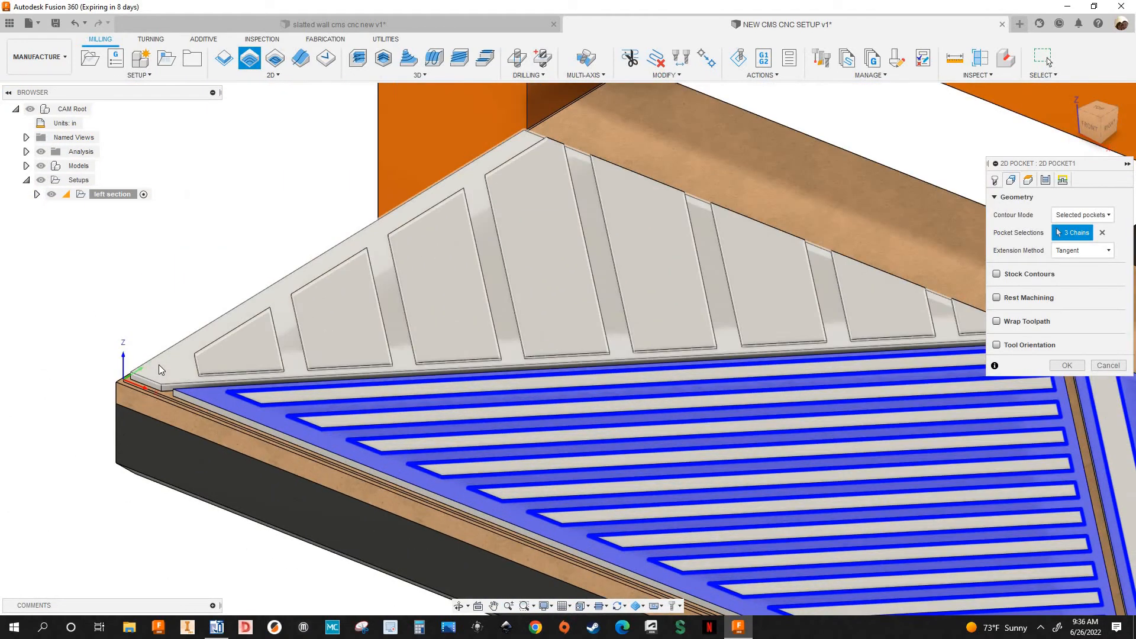
click(159, 365)
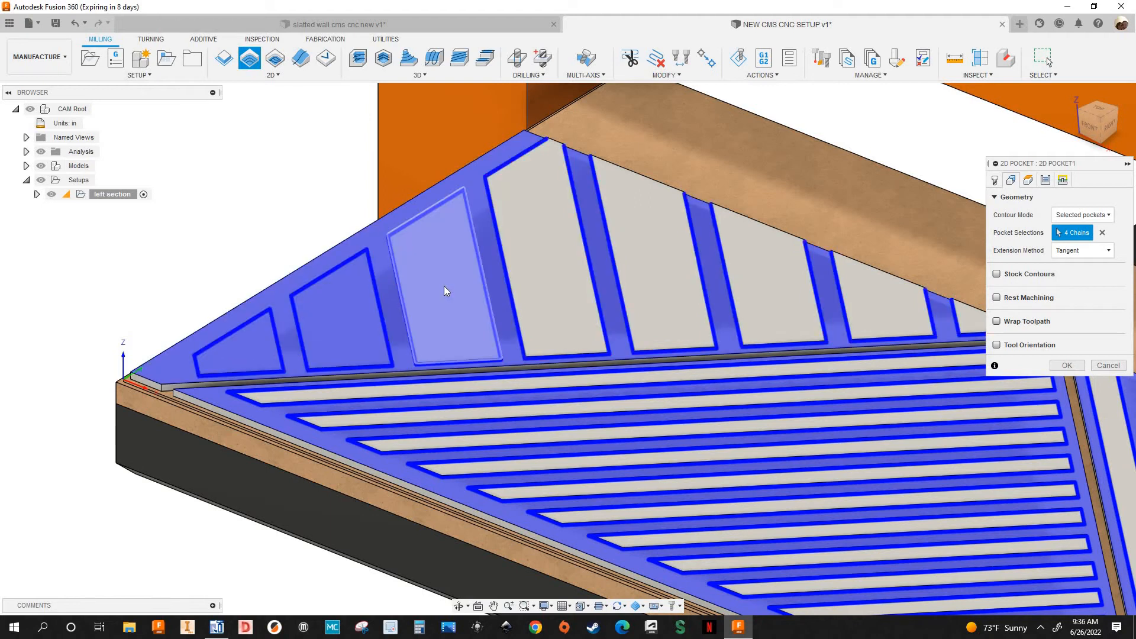
Step: Remove the wide-slatted corner piece's floor face and the top face of its third slat from the pocket selections
click(439, 215)
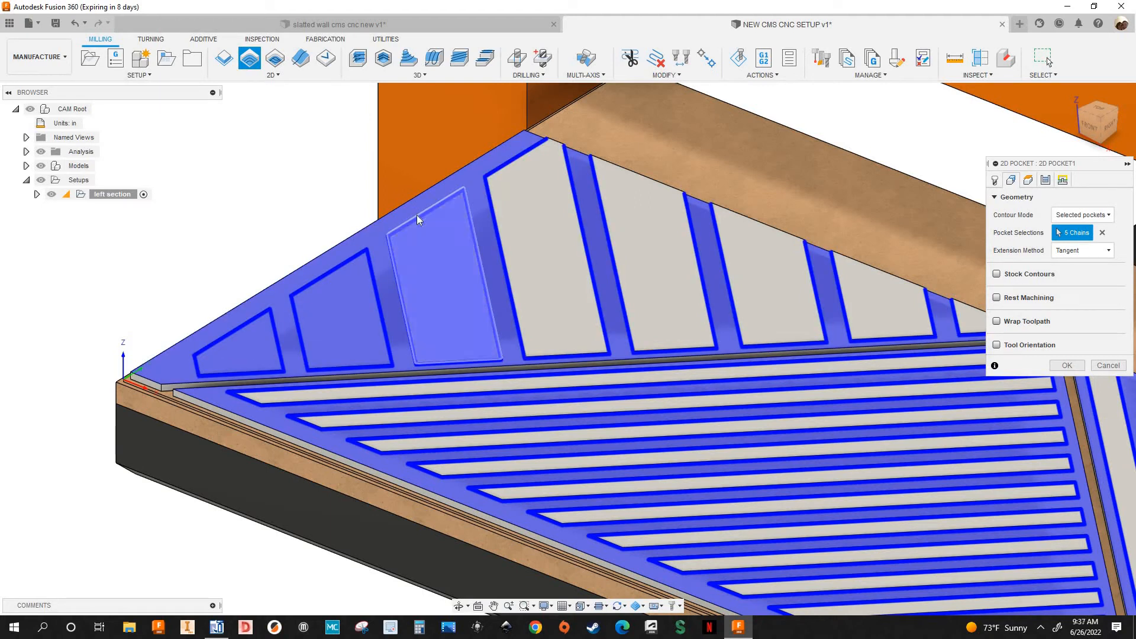
click(421, 224)
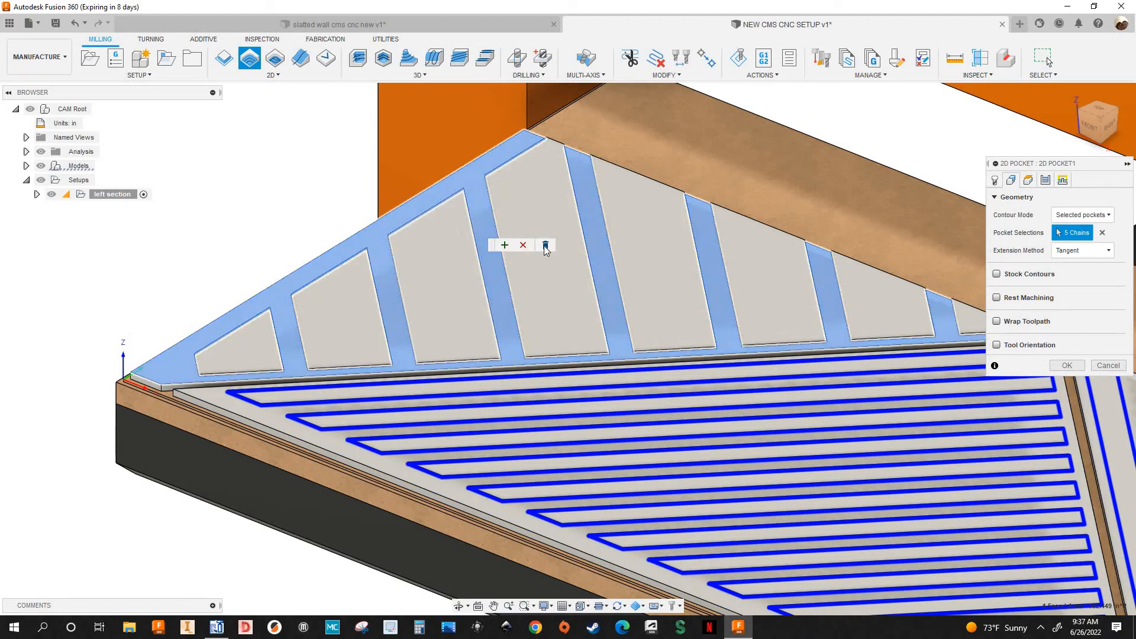
click(544, 246)
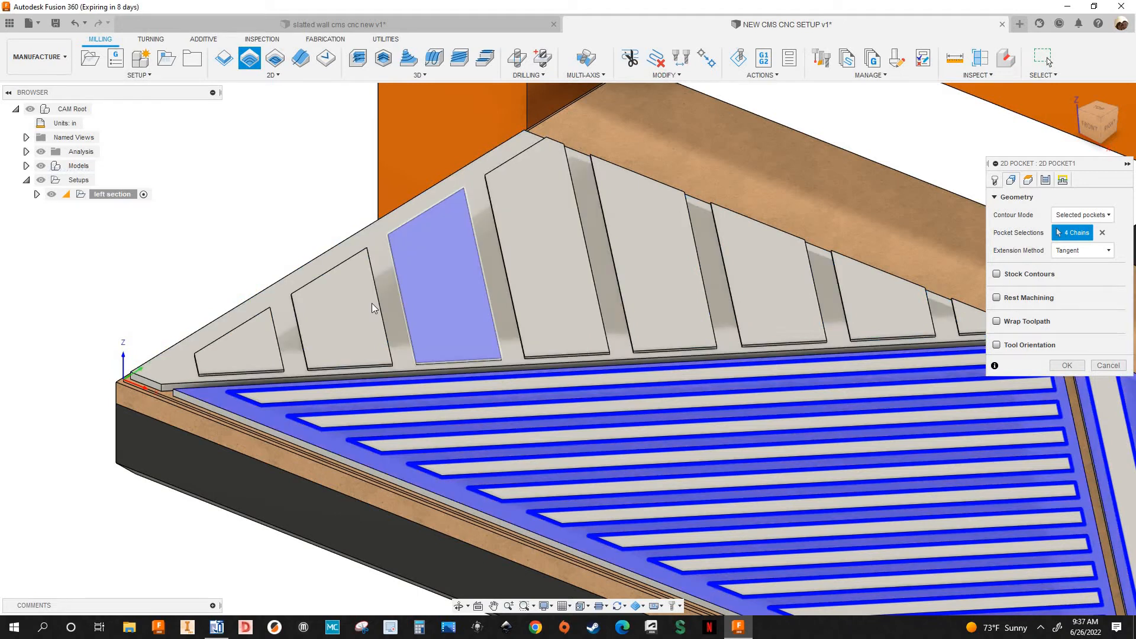
shift+middle_drag(280, 361, 1065, 270)
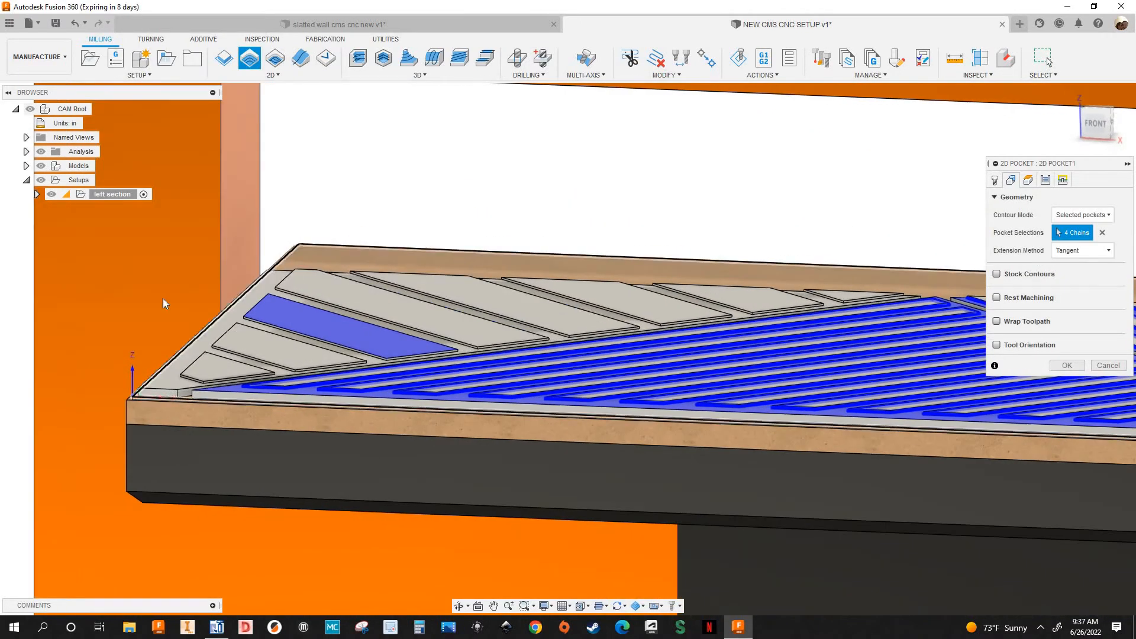
click(377, 340)
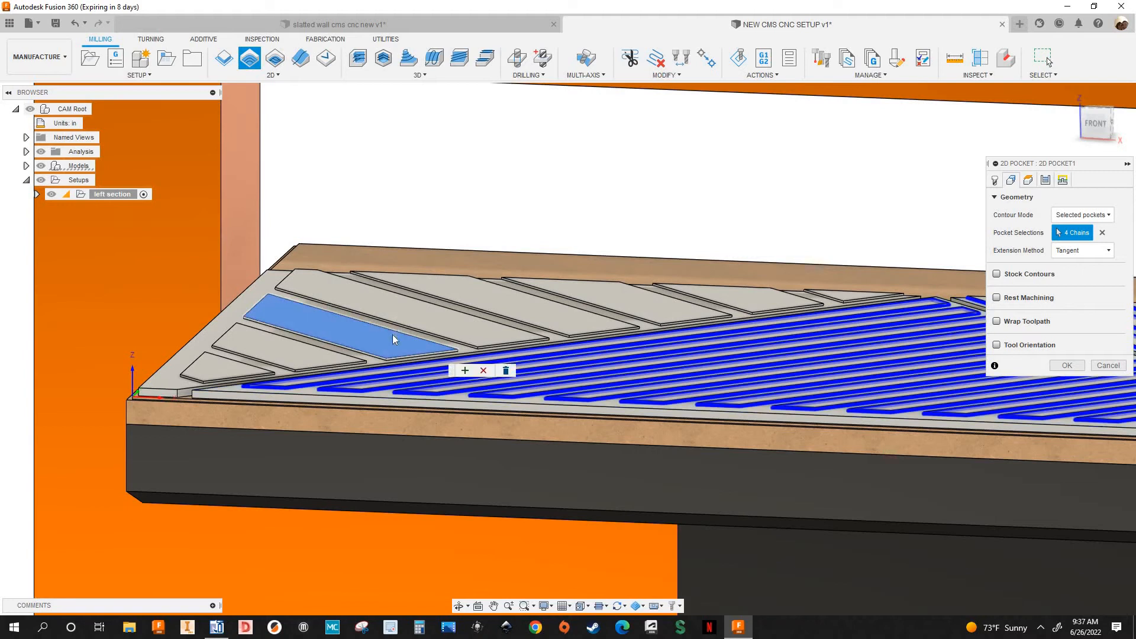
click(506, 370)
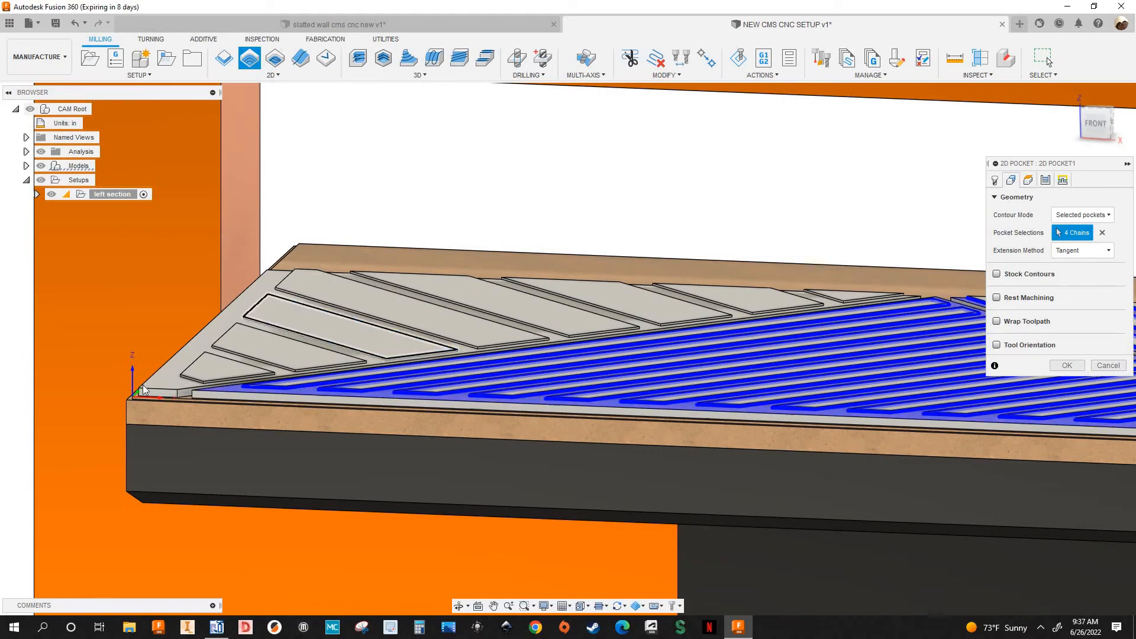
Step: Select the recessed floor face of the wide-slatted corner piece as a pocket again
scroll(140, 399, up, 4)
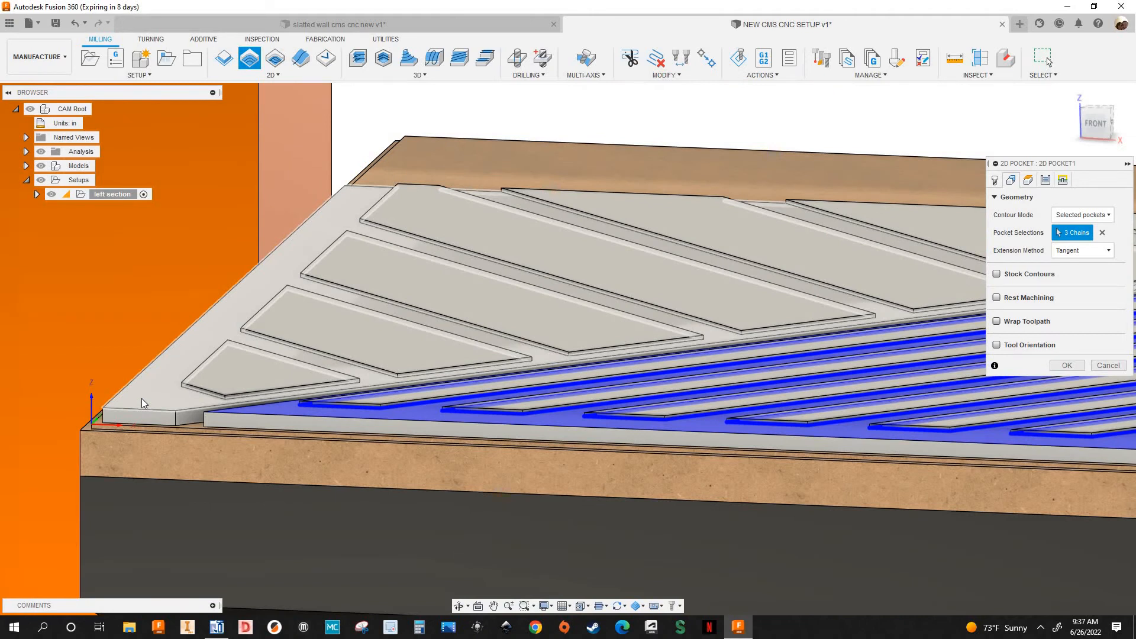
click(141, 399)
scroll(42, 401, down, 10)
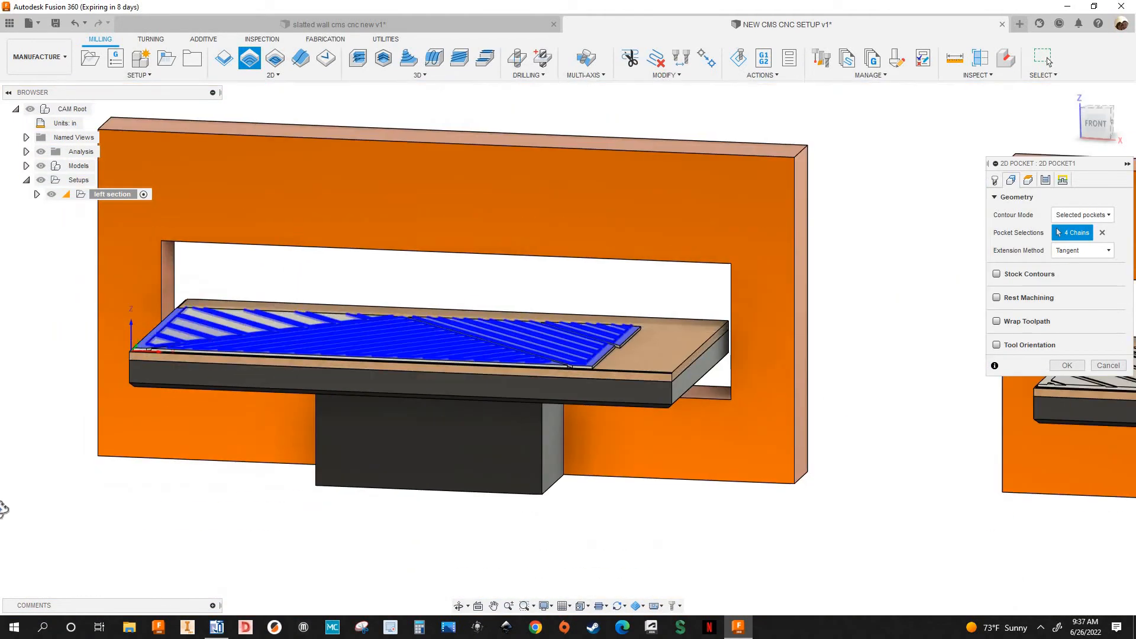
Step: Examine the pocket selections on the first table, checking the contours around the slats of the wide-slatted corner piece
shift+middle_drag(3, 510, 5, 594)
scroll(154, 420, up, 4)
scroll(207, 410, down, 2)
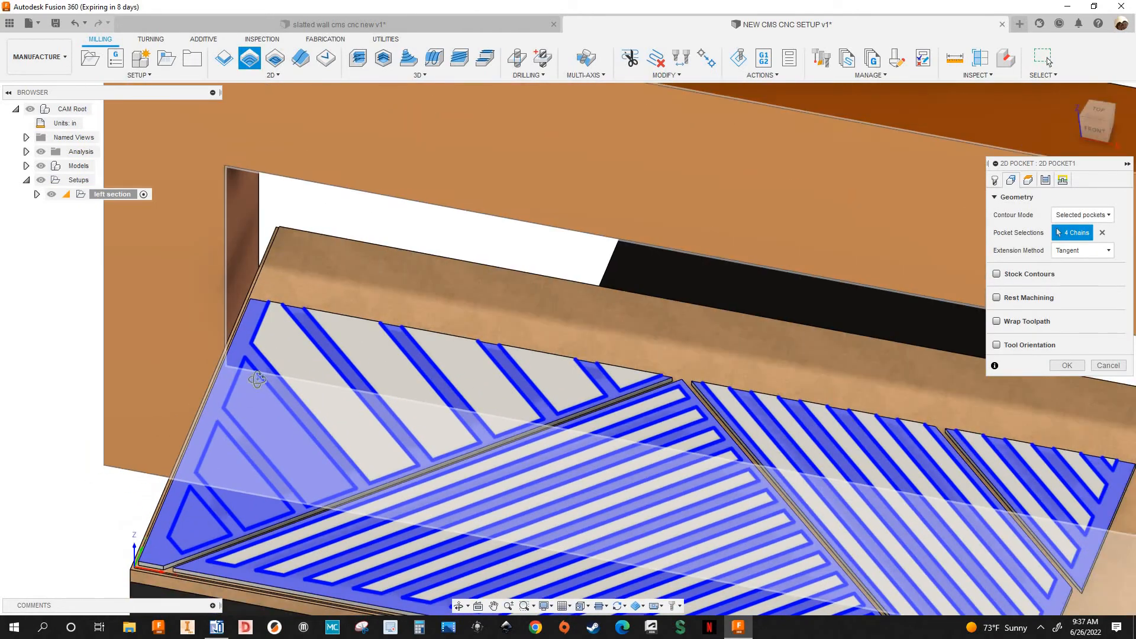
scroll(251, 372, up, 4)
shift+middle_drag(281, 355, 226, 396)
scroll(225, 396, up, 6)
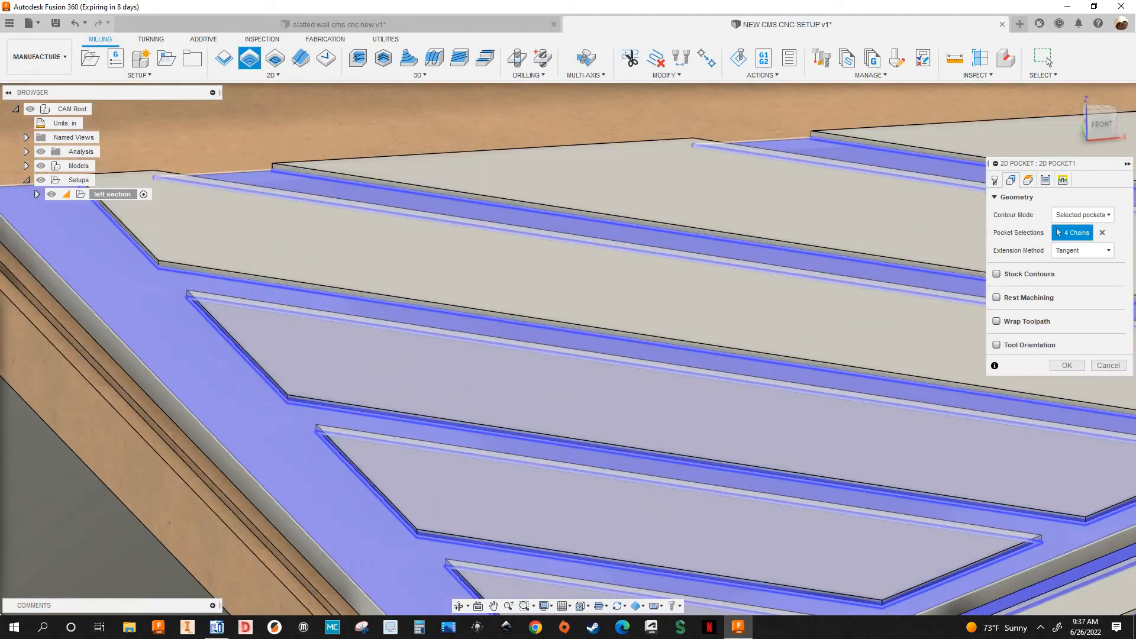
scroll(305, 346, down, 5)
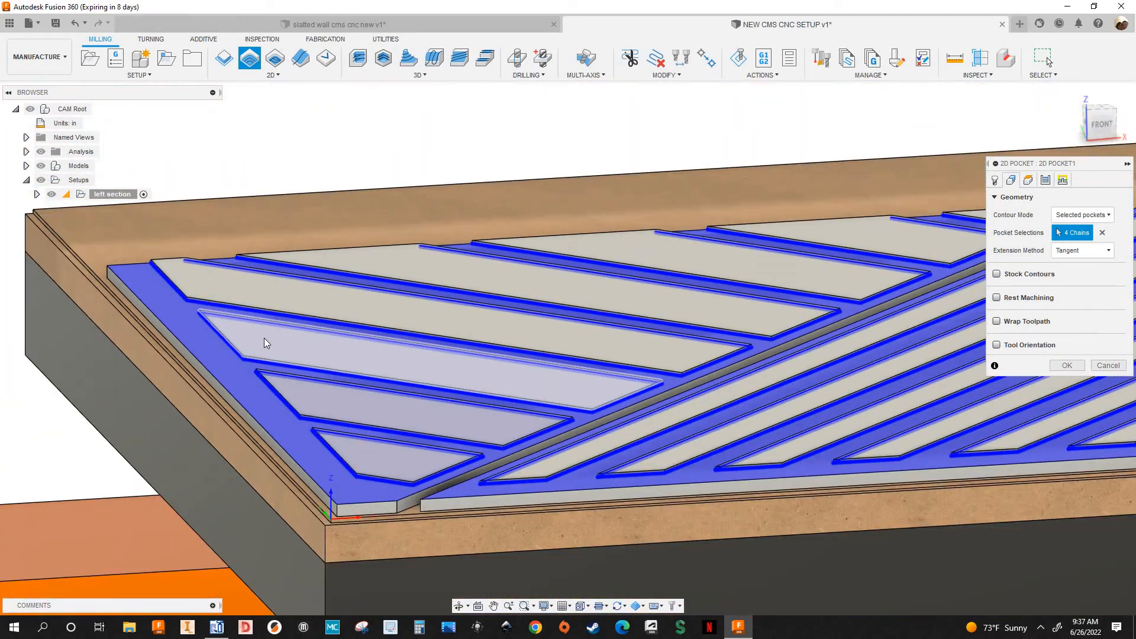
scroll(267, 400, up, 3)
scroll(280, 377, down, 2)
scroll(212, 557, down, 4)
shift+middle_drag(212, 557, 146, 478)
scroll(142, 477, down, 3)
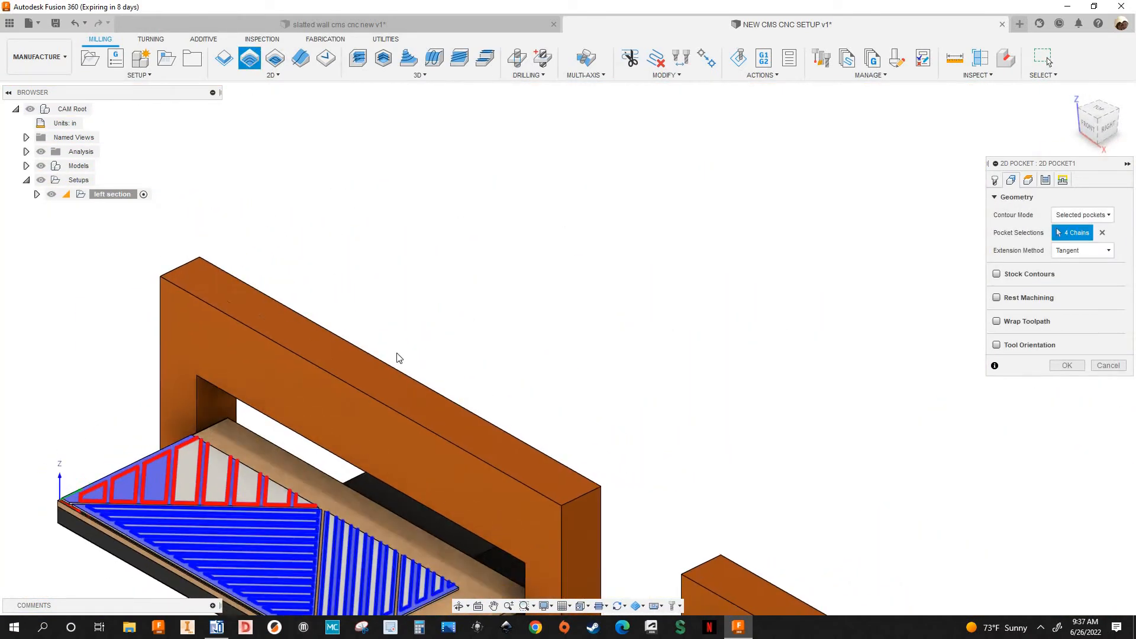
middle_drag(611, 251, 695, 188)
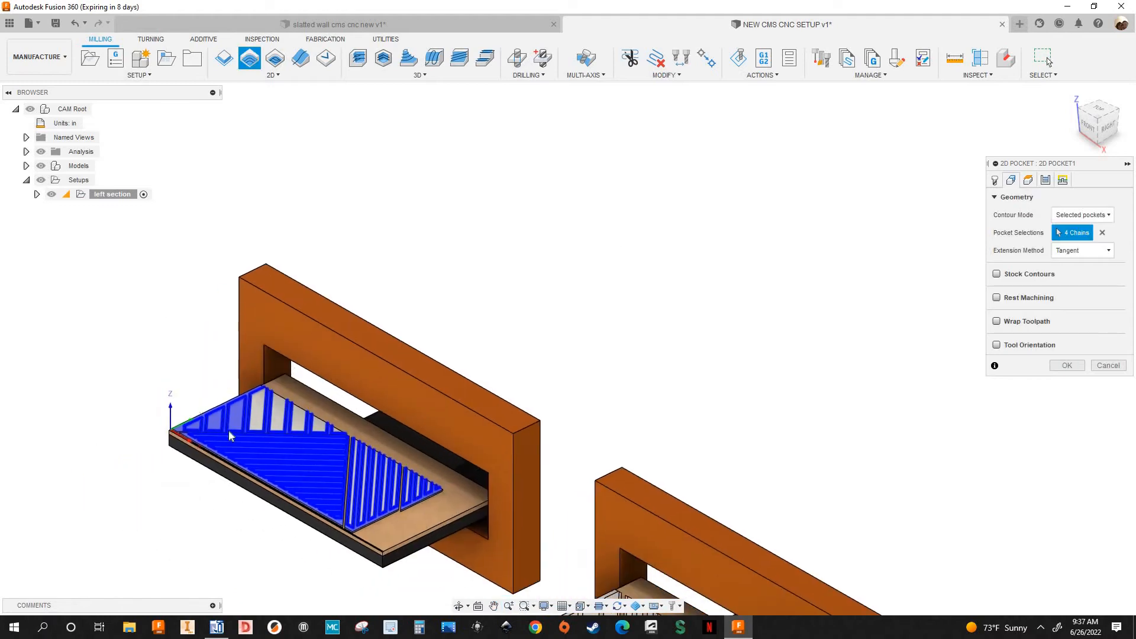
scroll(275, 432, up, 5)
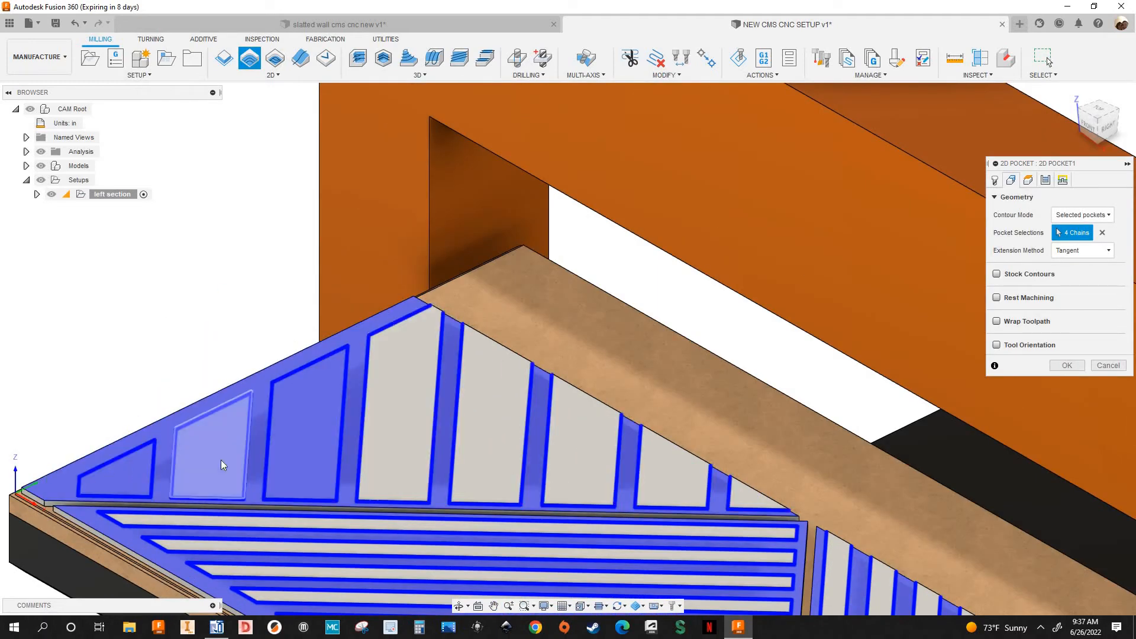
scroll(304, 404, down, 6)
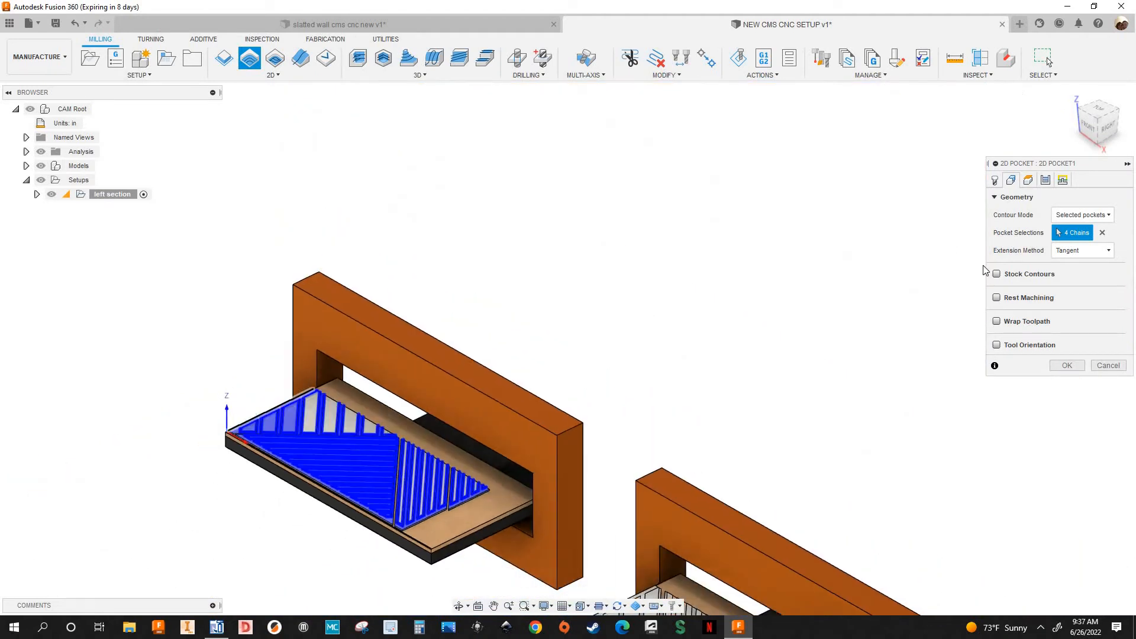
scroll(982, 271, down, 3)
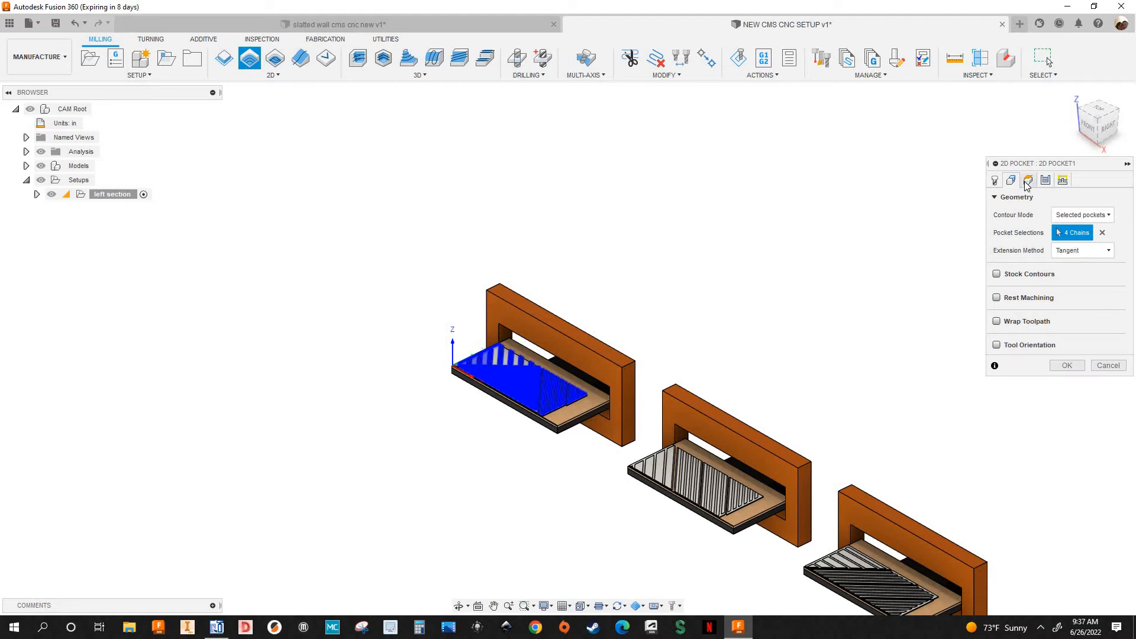
Step: Turn off Multiple Depths in the pocket passes and review the Maximum Stepover expression
click(1047, 181)
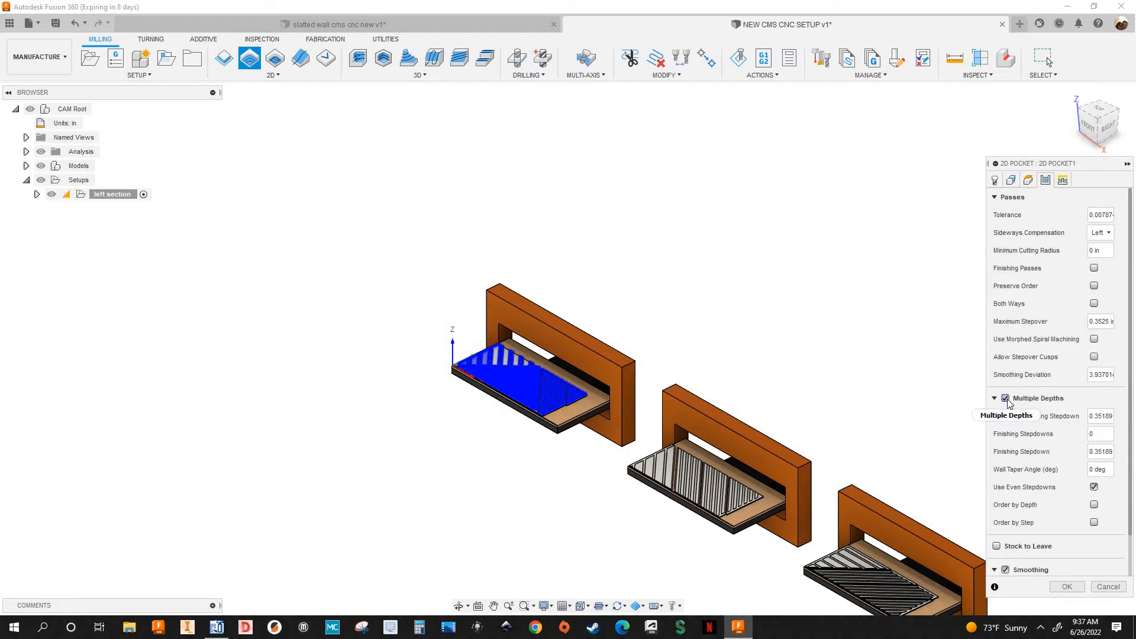
click(1007, 399)
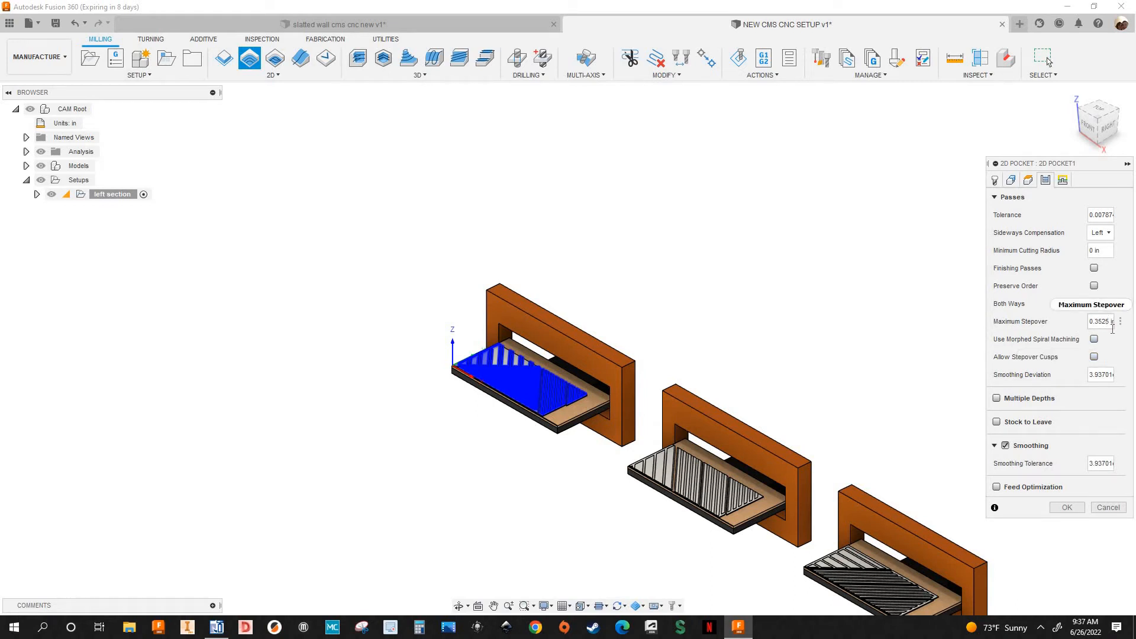
mouse_move(1113, 329)
click(1120, 321)
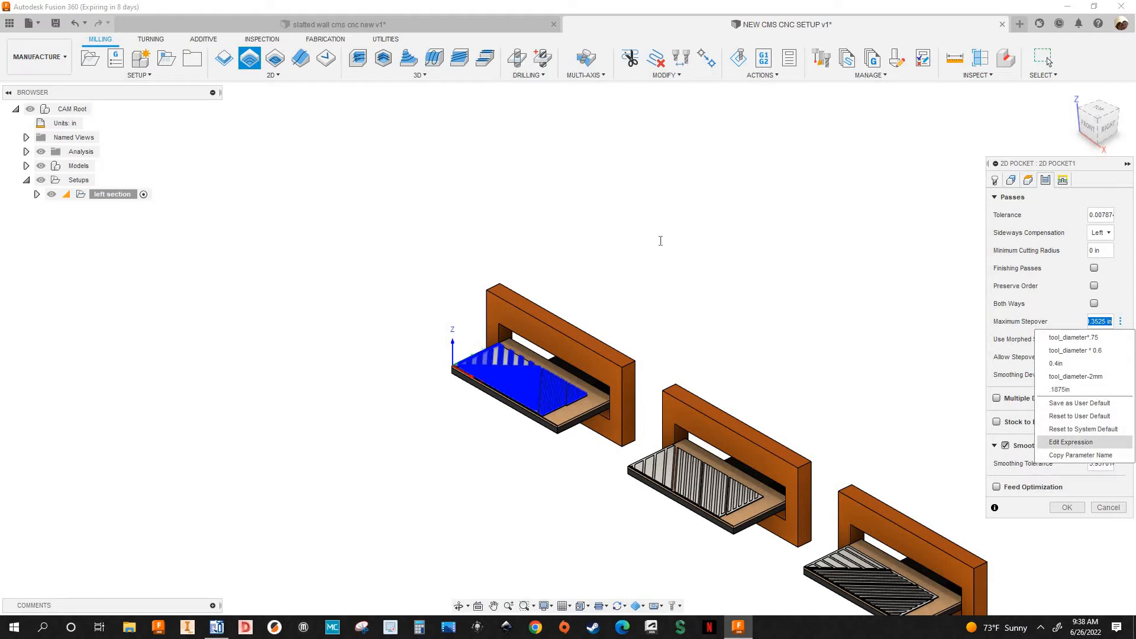
click(1071, 442)
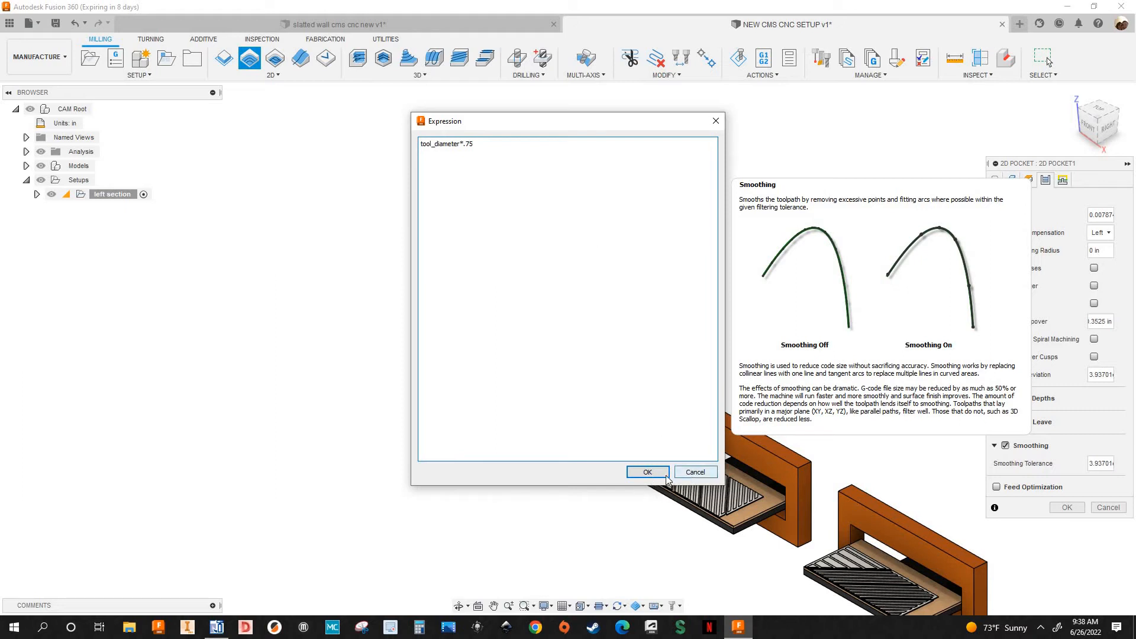
click(694, 472)
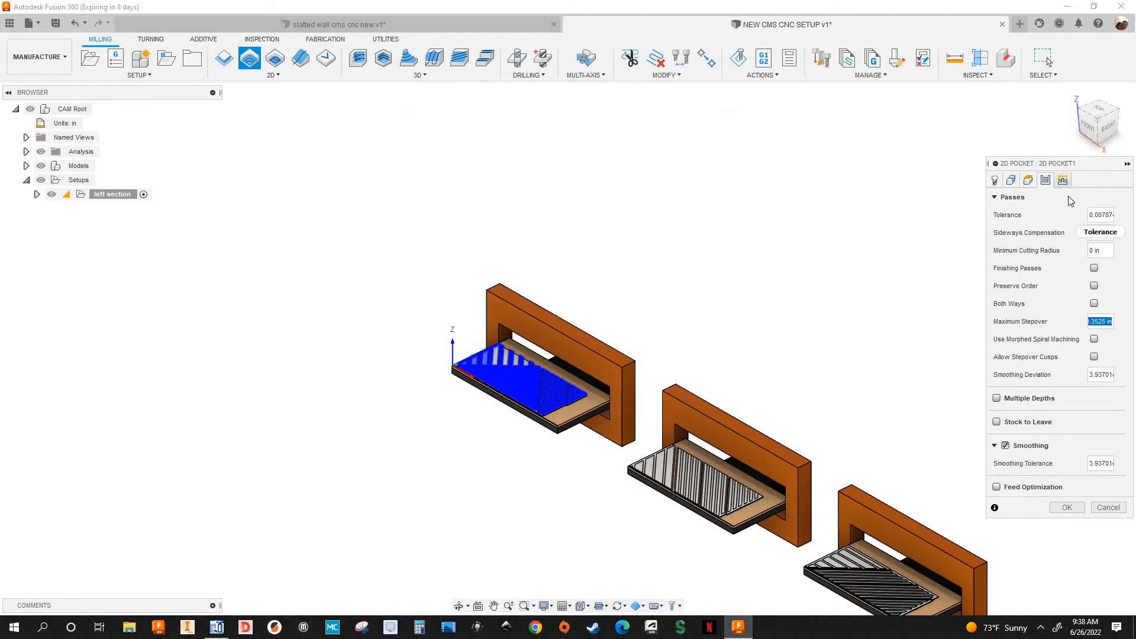
Step: Set the Ramp Type to Plunge and generate the 2D pocket toolpath
click(1063, 180)
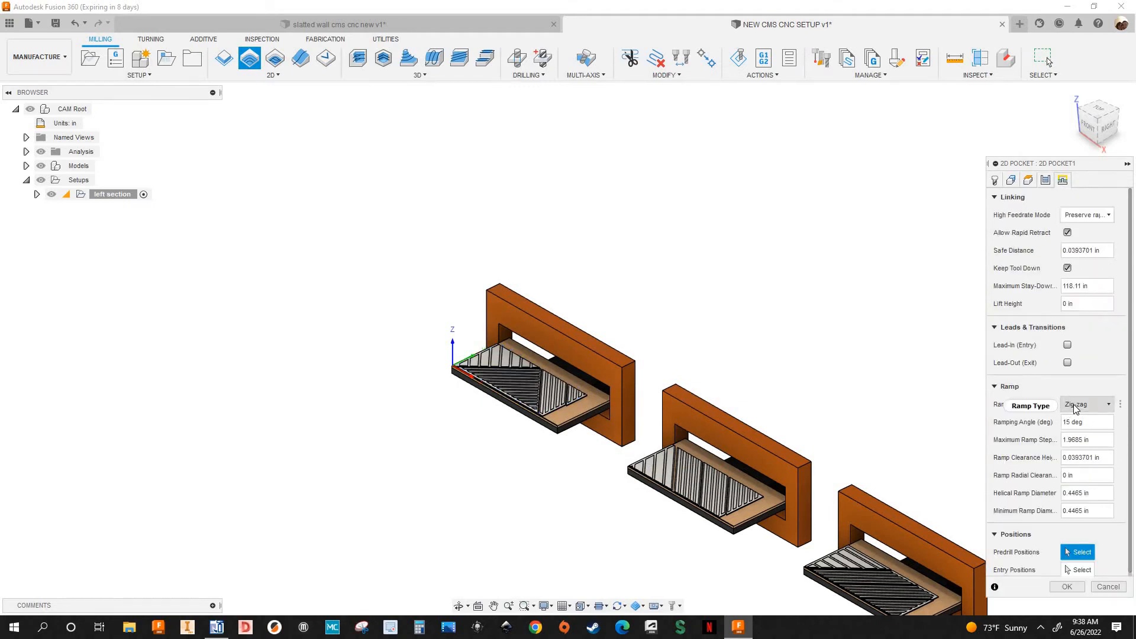
click(1075, 406)
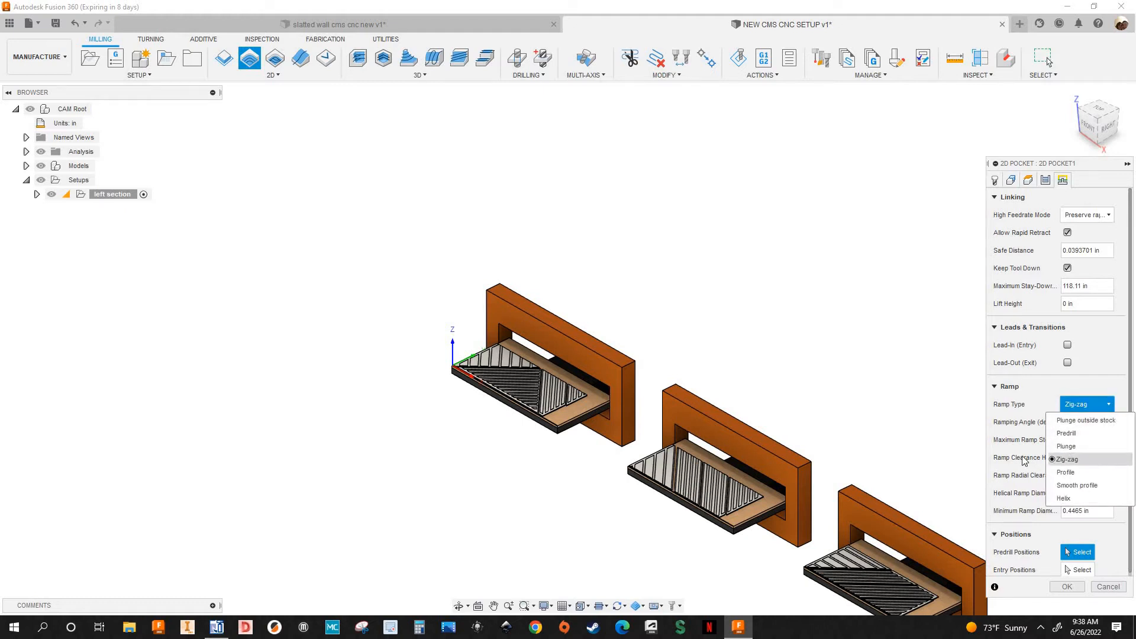
click(1067, 446)
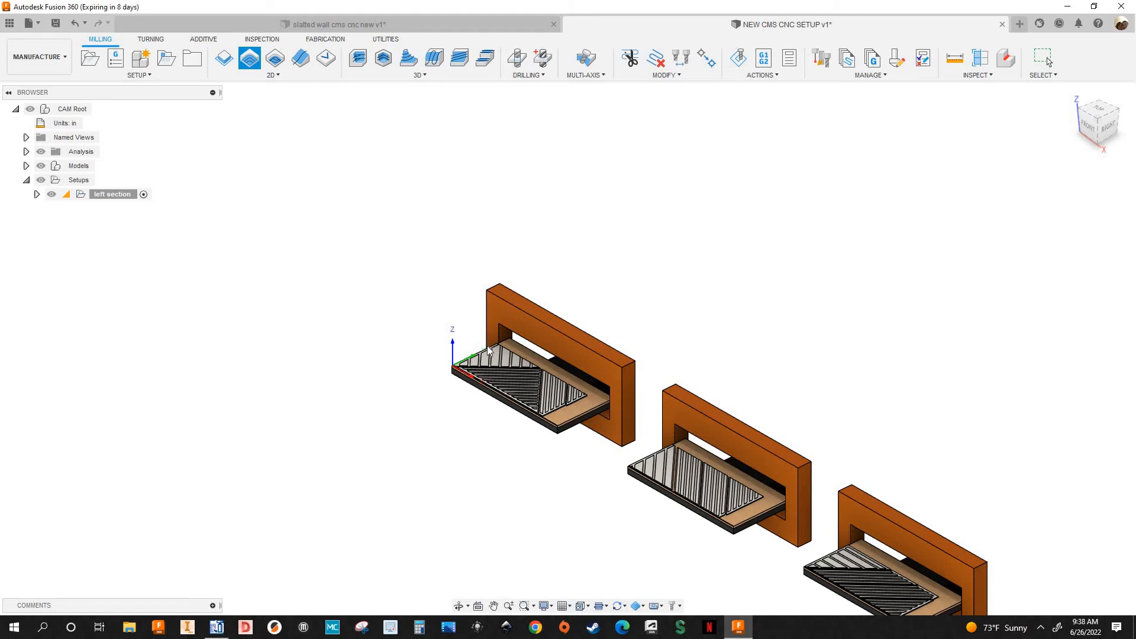
Step: Examine the generated 2D pocket toolpath on the first table, including its cuts between slats and the moves beyond the corner piece
scroll(389, 409, up, 5)
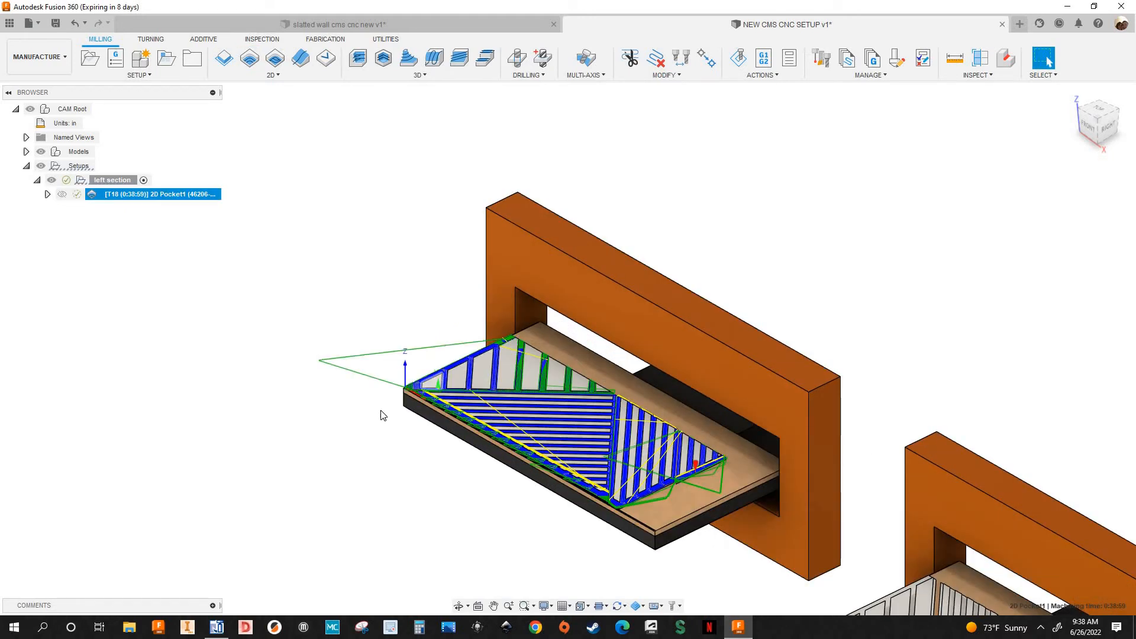
scroll(508, 371, up, 3)
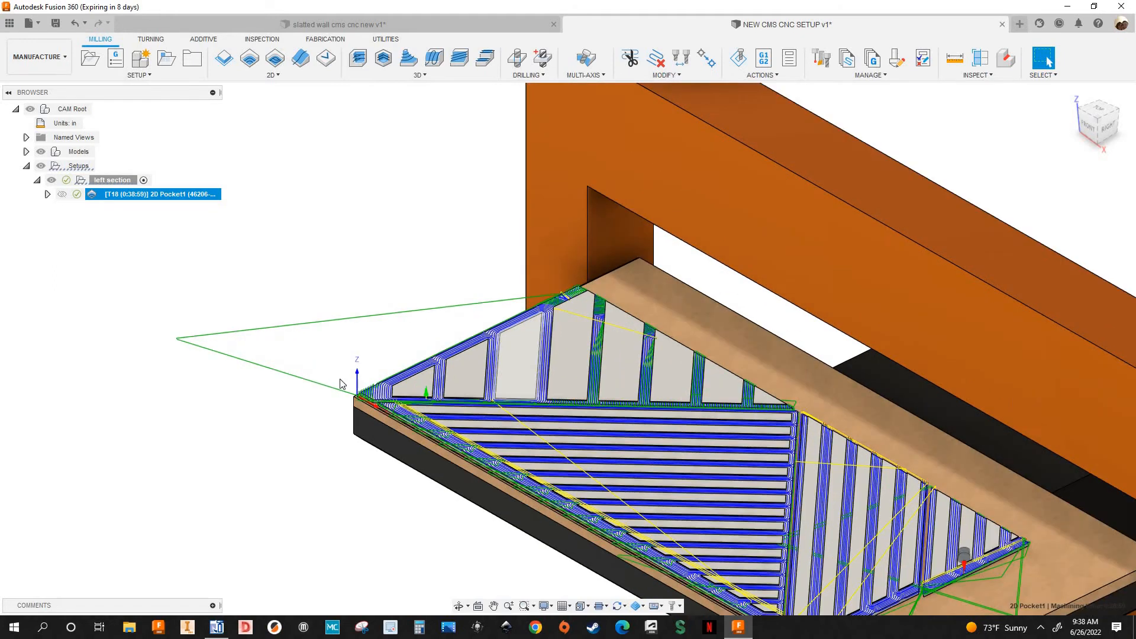
scroll(594, 377, up, 3)
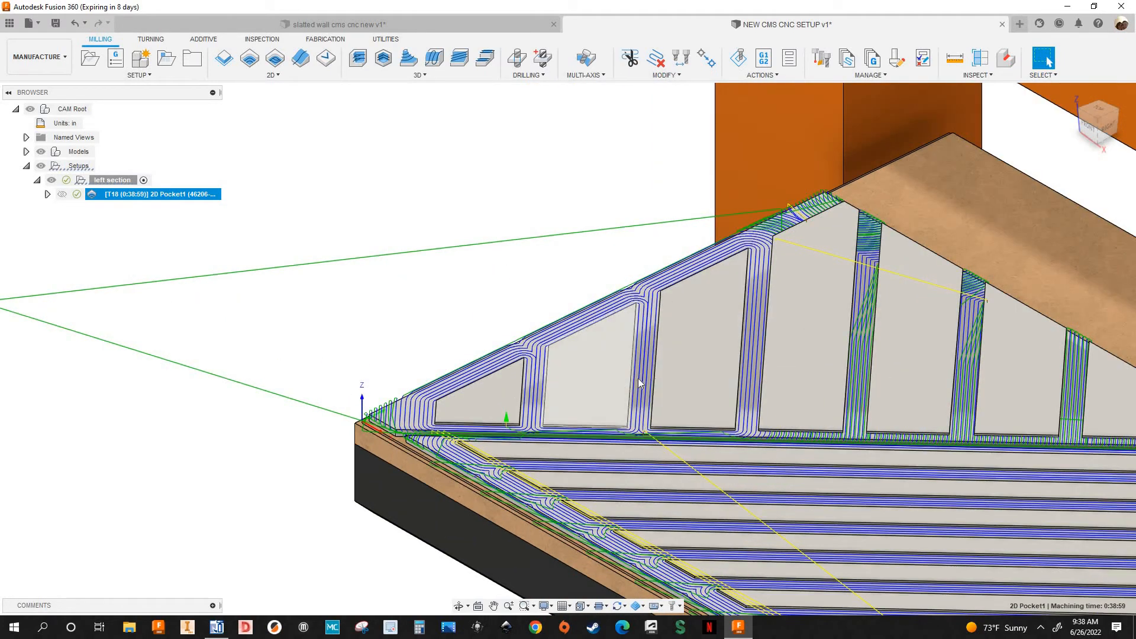
scroll(704, 374, down, 2)
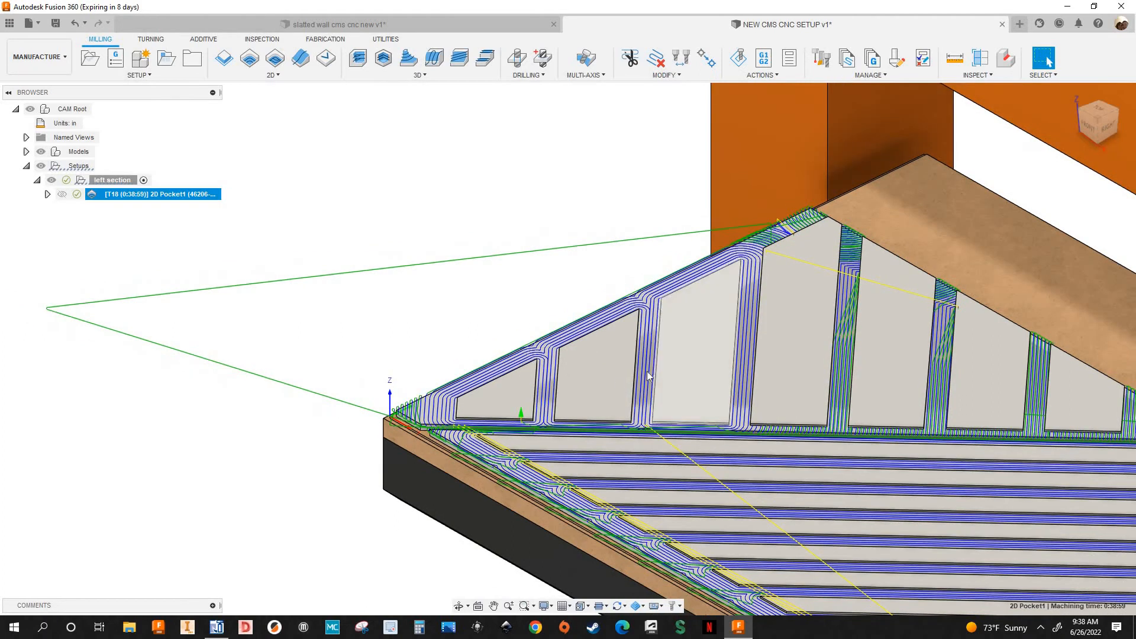
scroll(424, 363, down, 4)
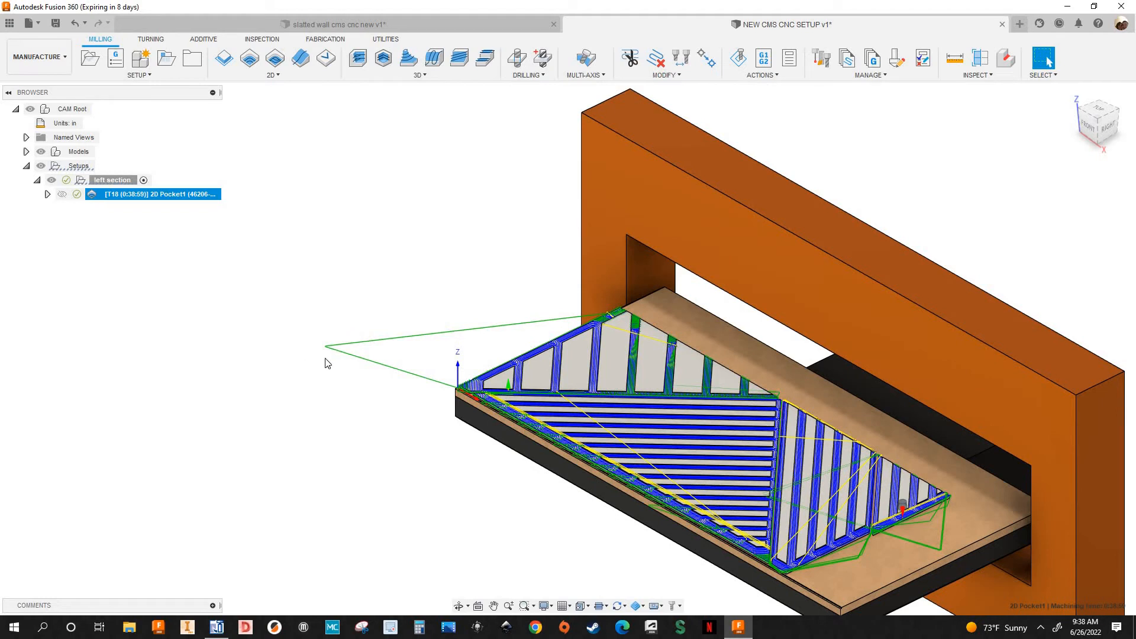
scroll(450, 284, up, 2)
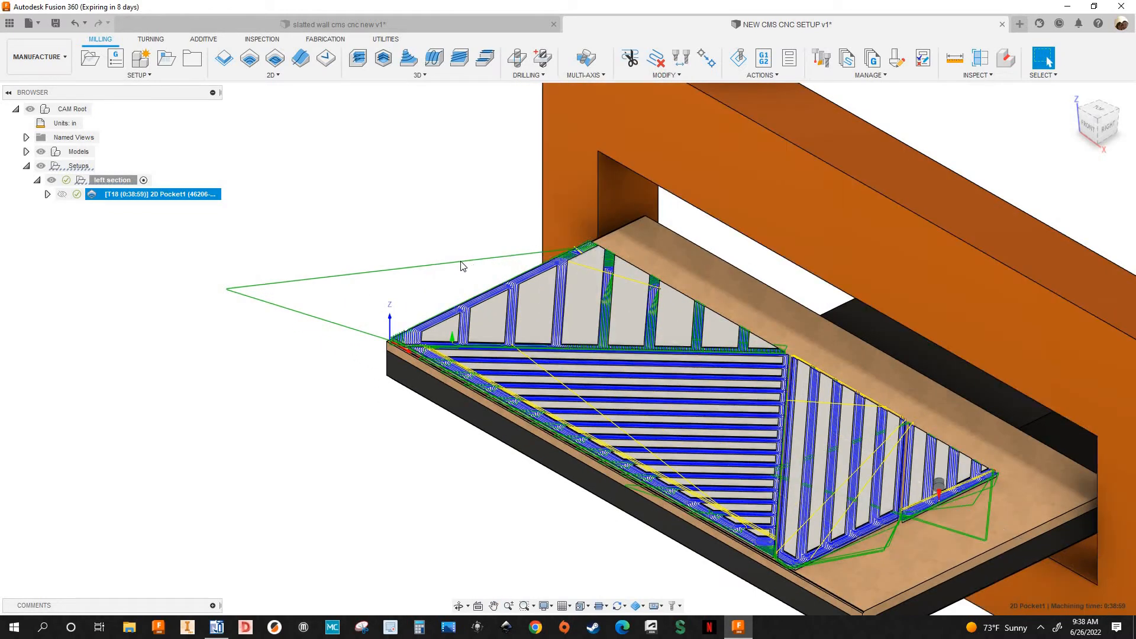
scroll(540, 257, up, 1)
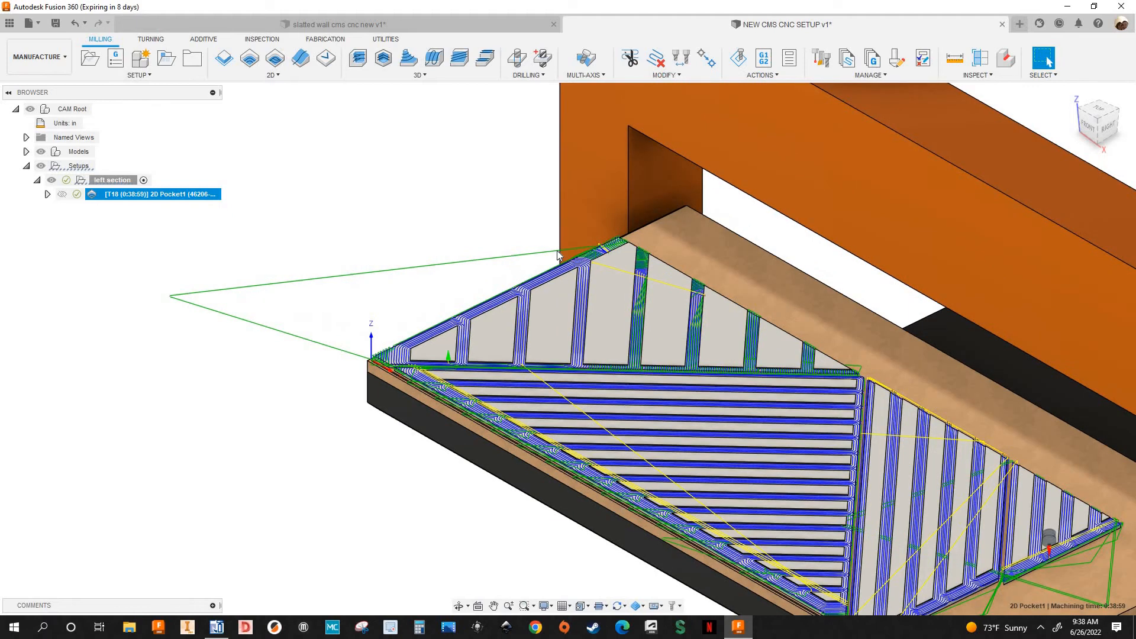
scroll(557, 254, down, 1)
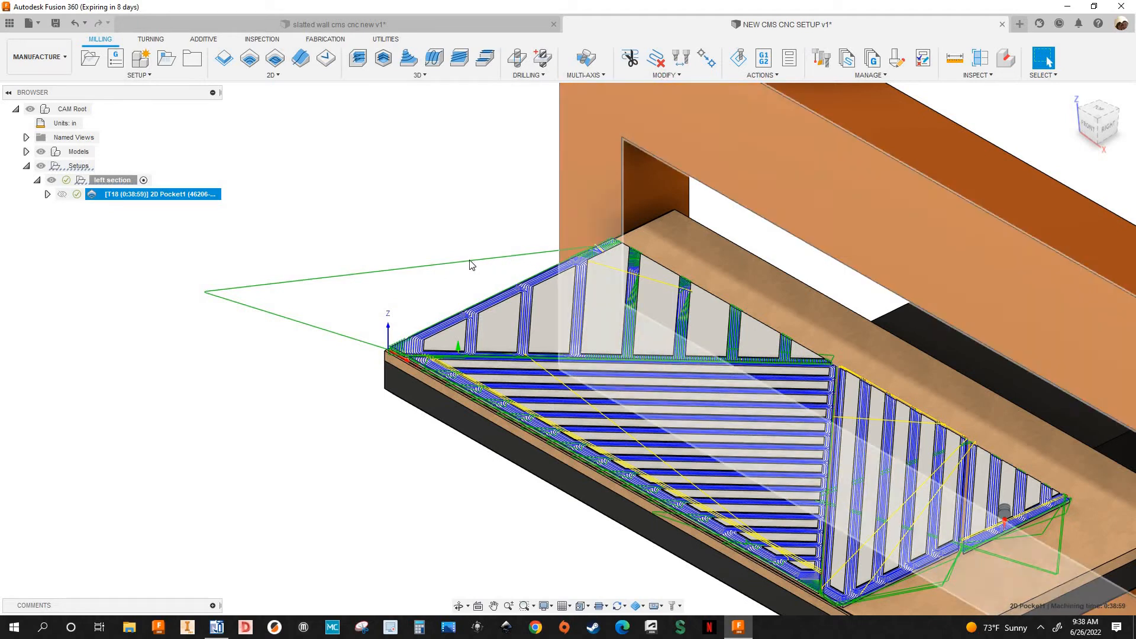
scroll(453, 265, up, 2)
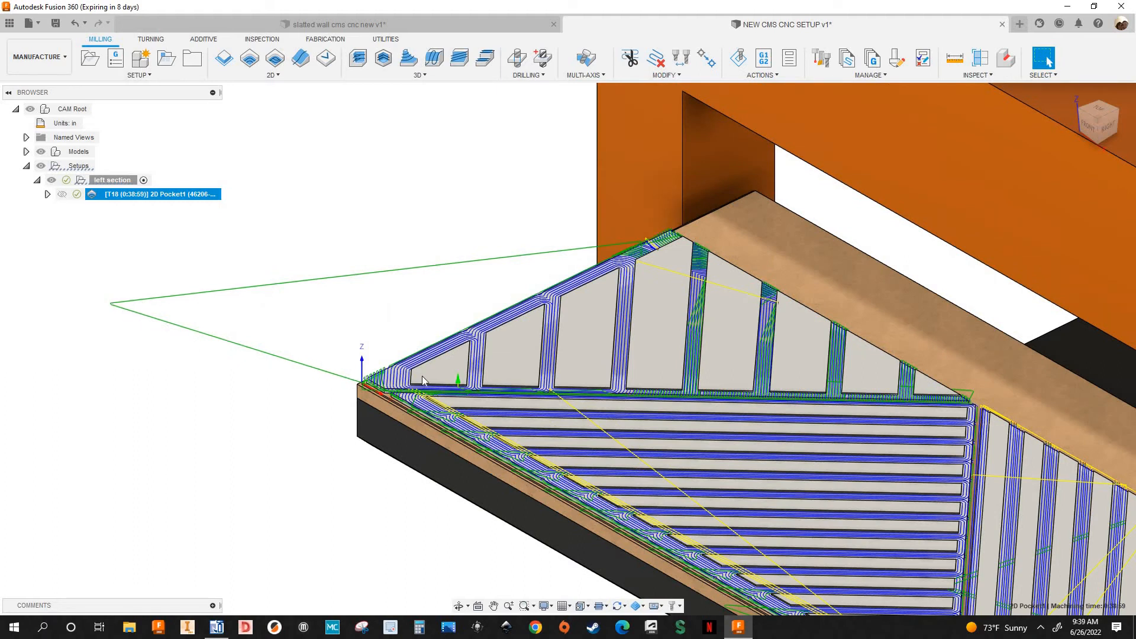
scroll(402, 431, down, 2)
scroll(411, 422, up, 2)
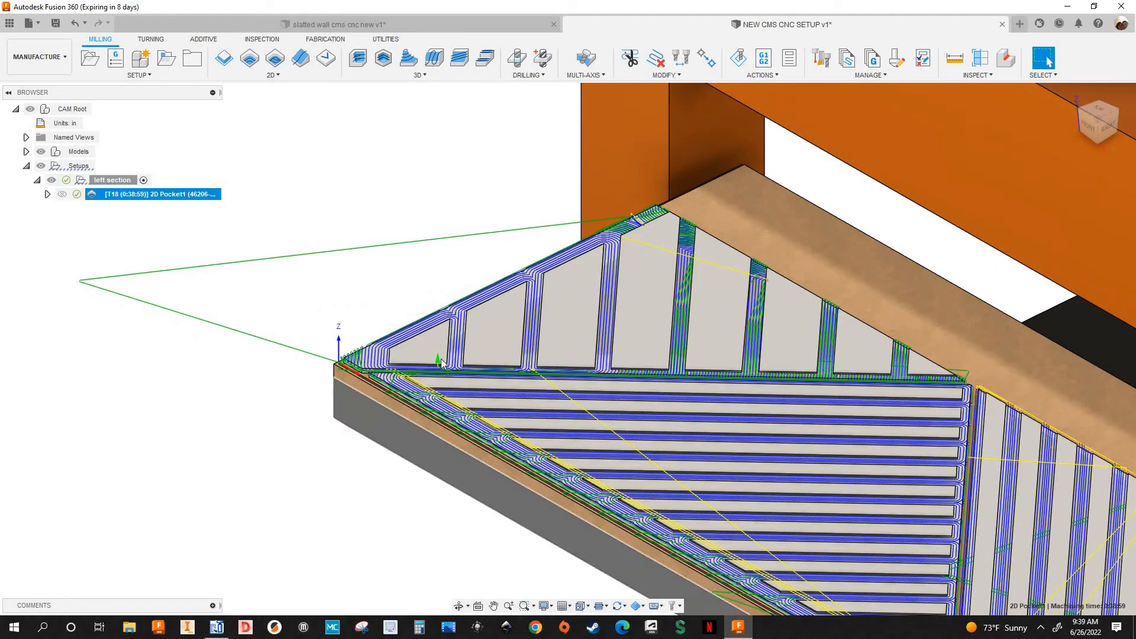
scroll(390, 396, up, 4)
scroll(386, 386, down, 6)
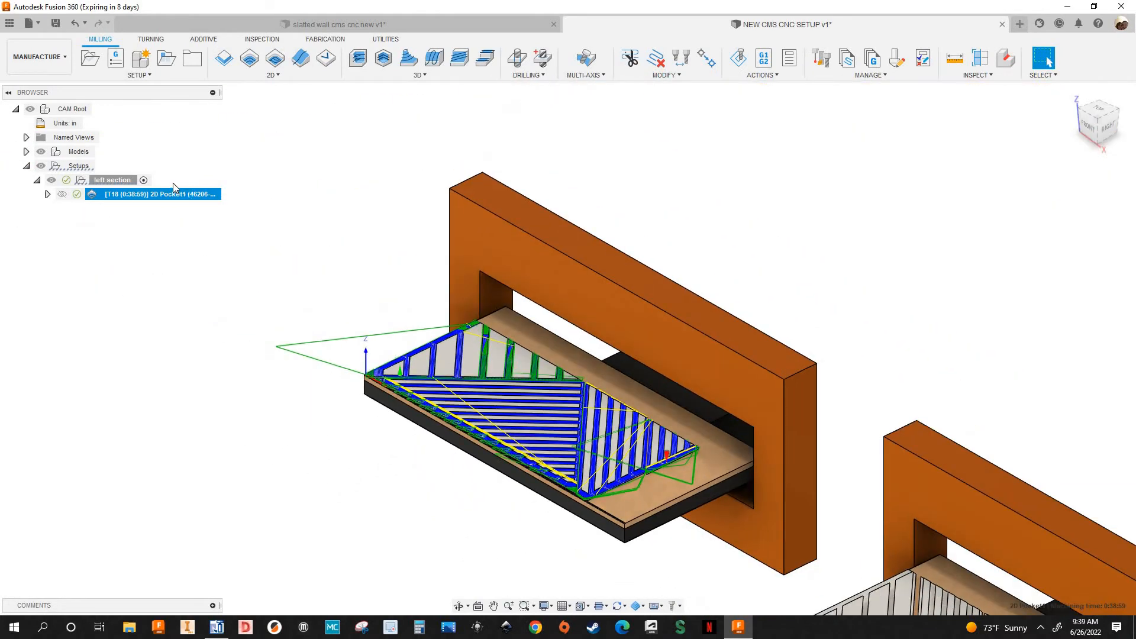
Step: Set the 2D pocket's Maximum Stay-Down Distance to 50 in and regenerate the toolpath
scroll(736, 517, up, 3)
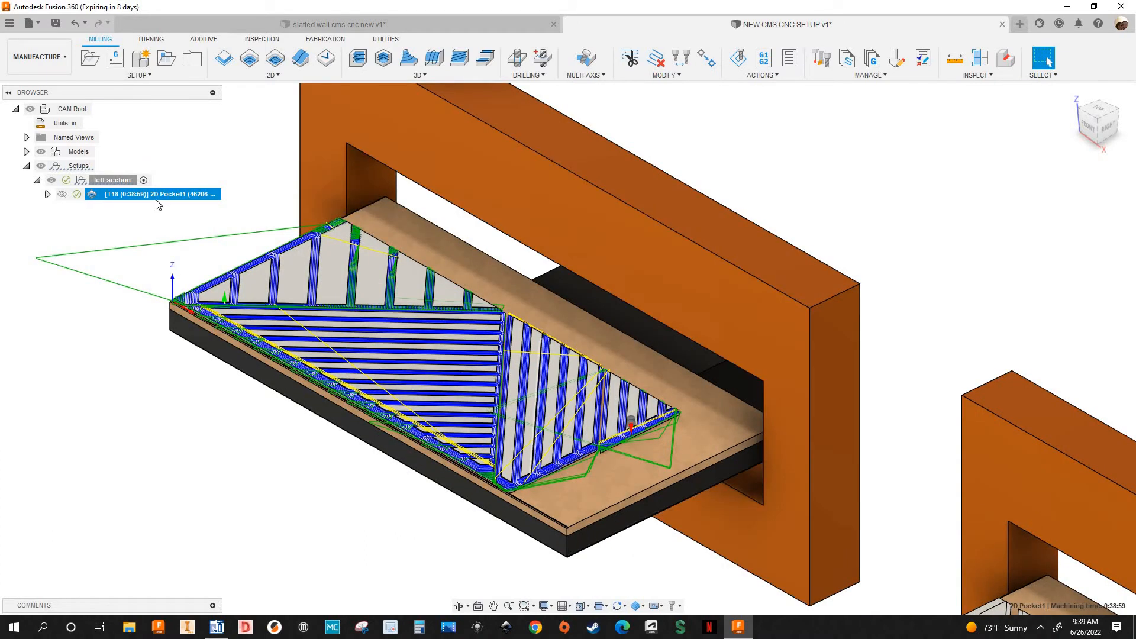
right_click(157, 199)
click(371, 206)
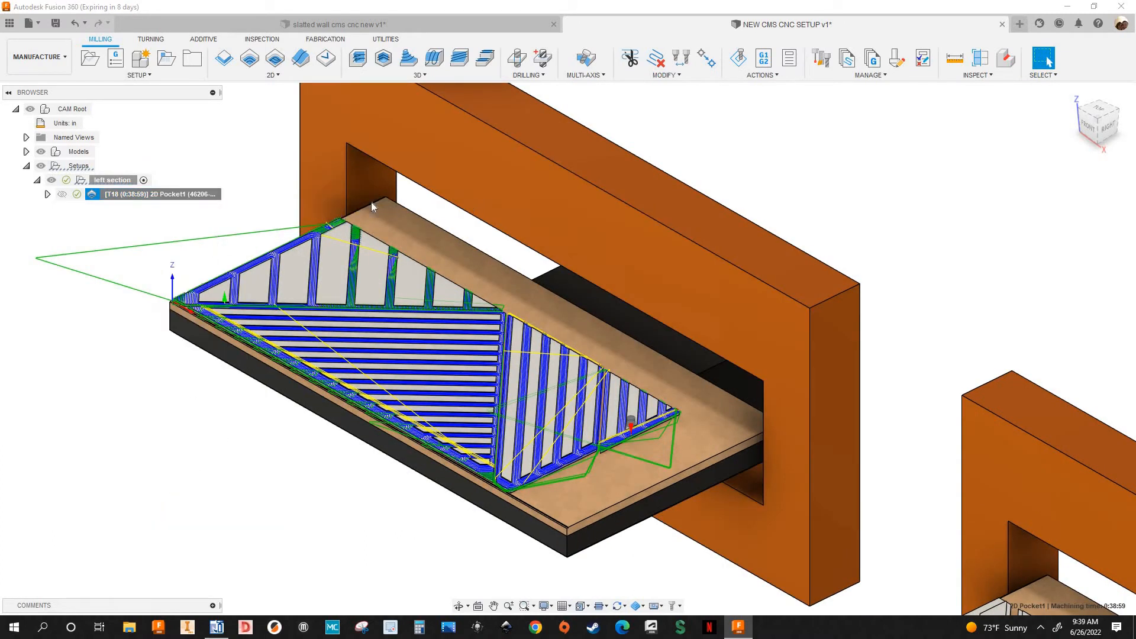
click(1062, 181)
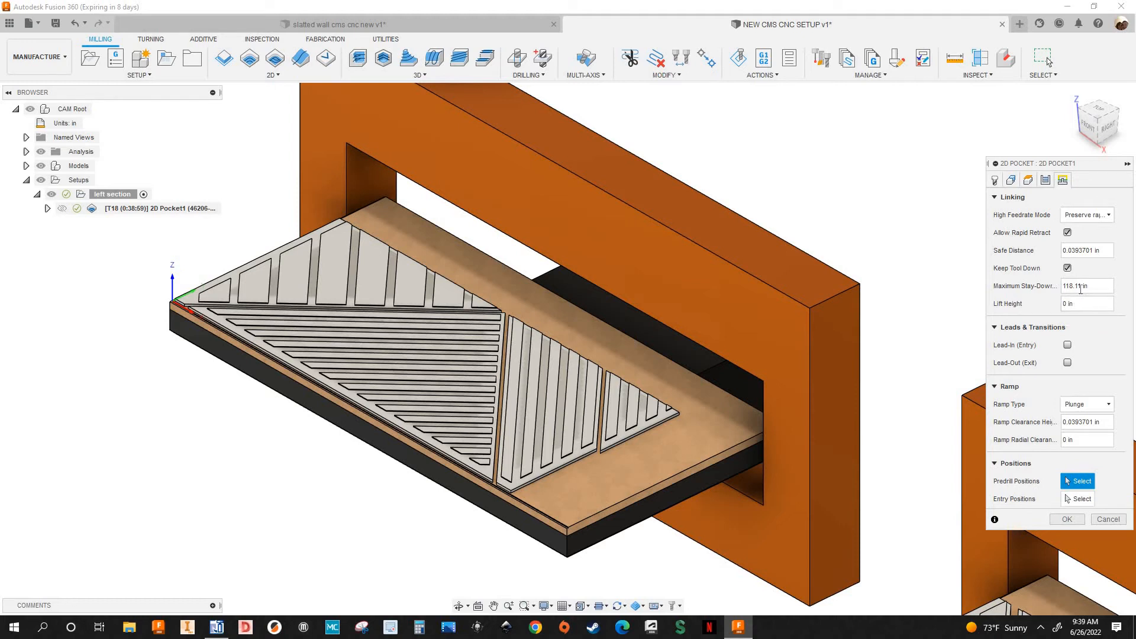
key(ctrl+a)
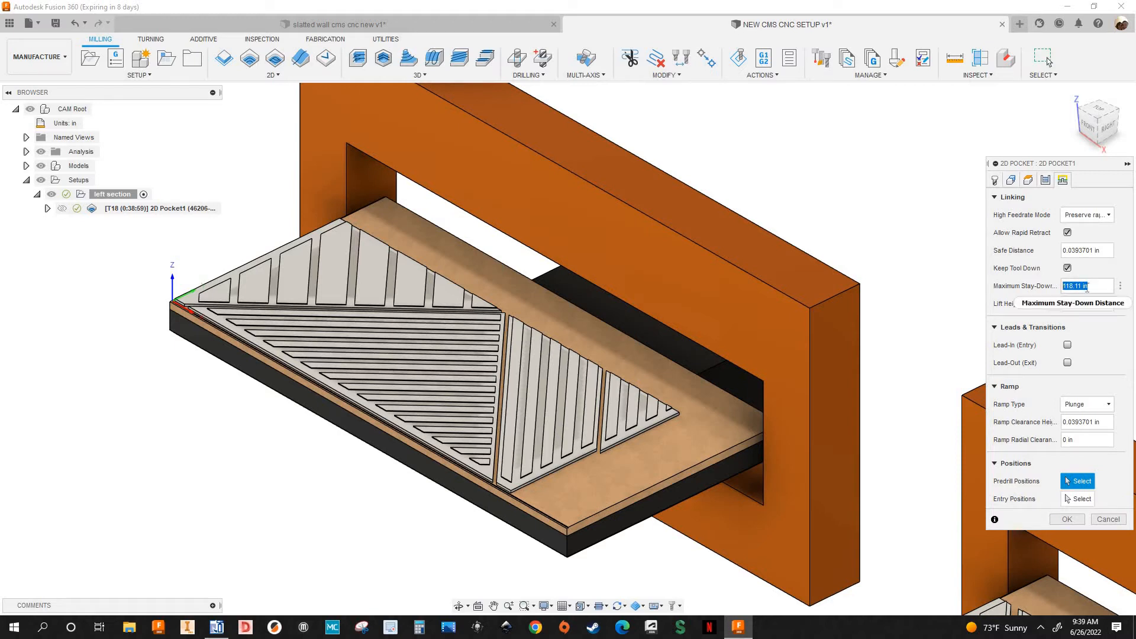
mouse_move(1087, 288)
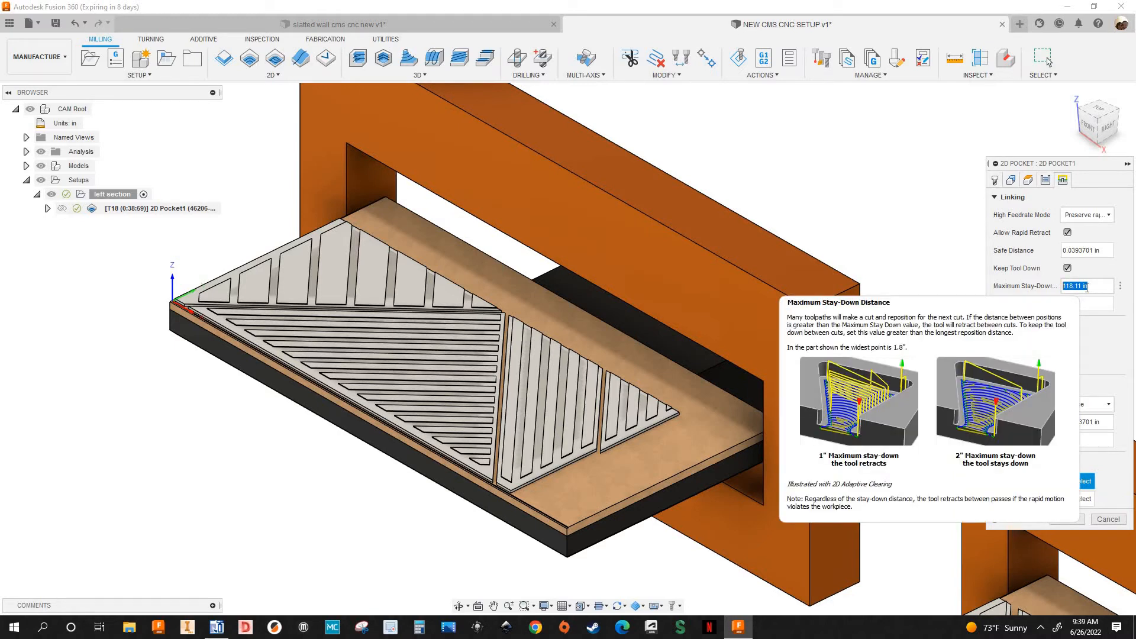
text(50)
click(1065, 519)
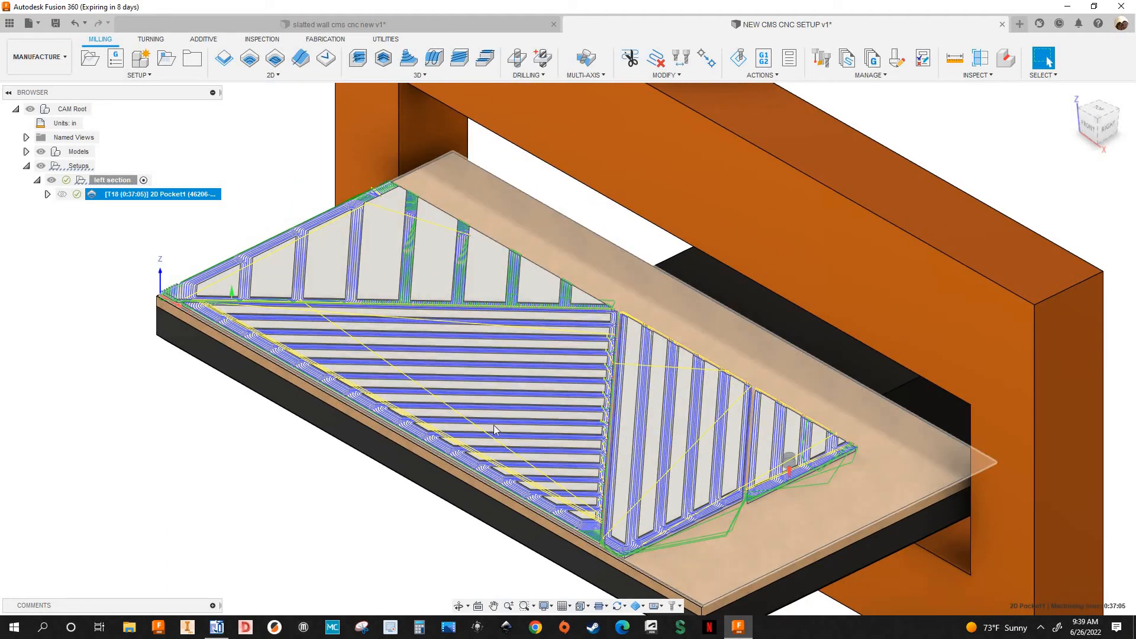
Step: Turn off Keep Tool Down in the 2D pocket's linking settings and regenerate the toolpath
scroll(704, 521, up, 3)
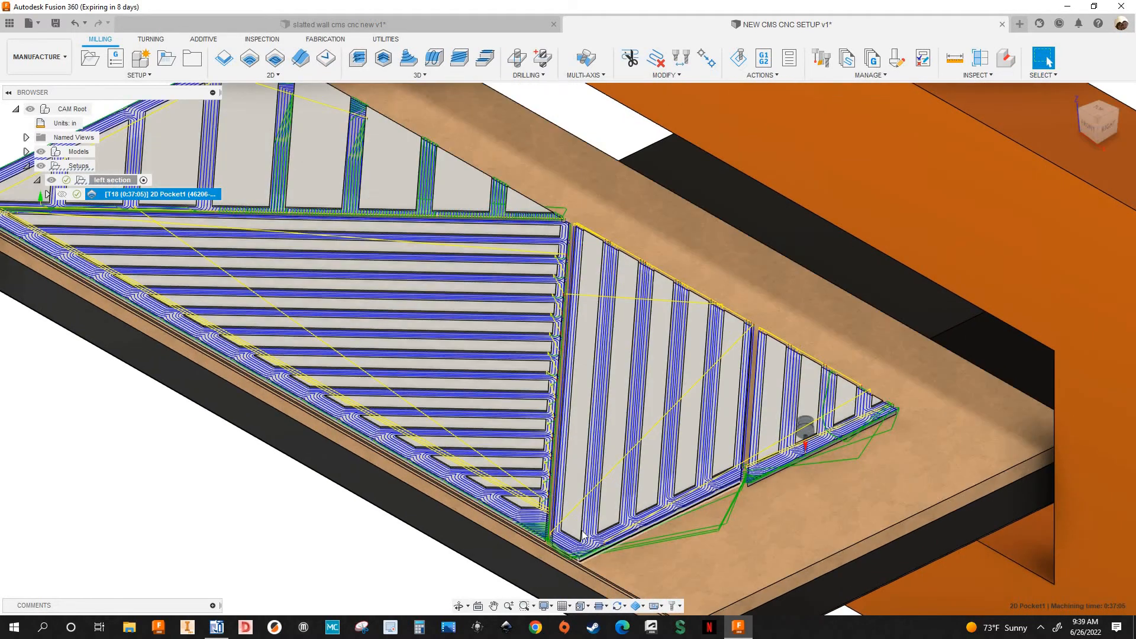
scroll(698, 521, down, 2)
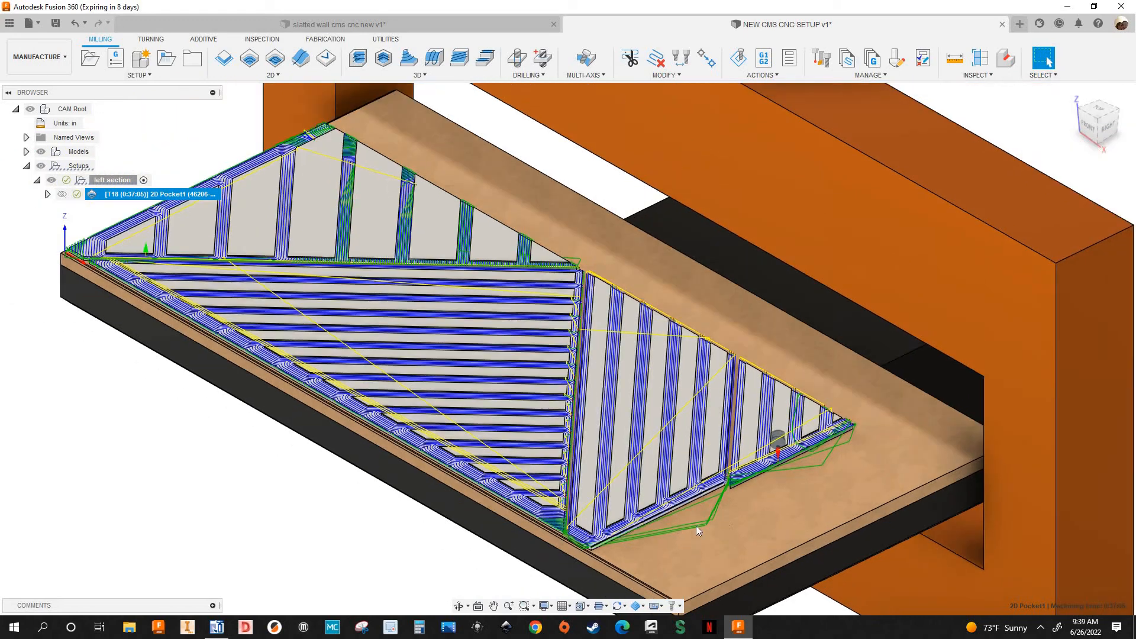
scroll(808, 460, up, 2)
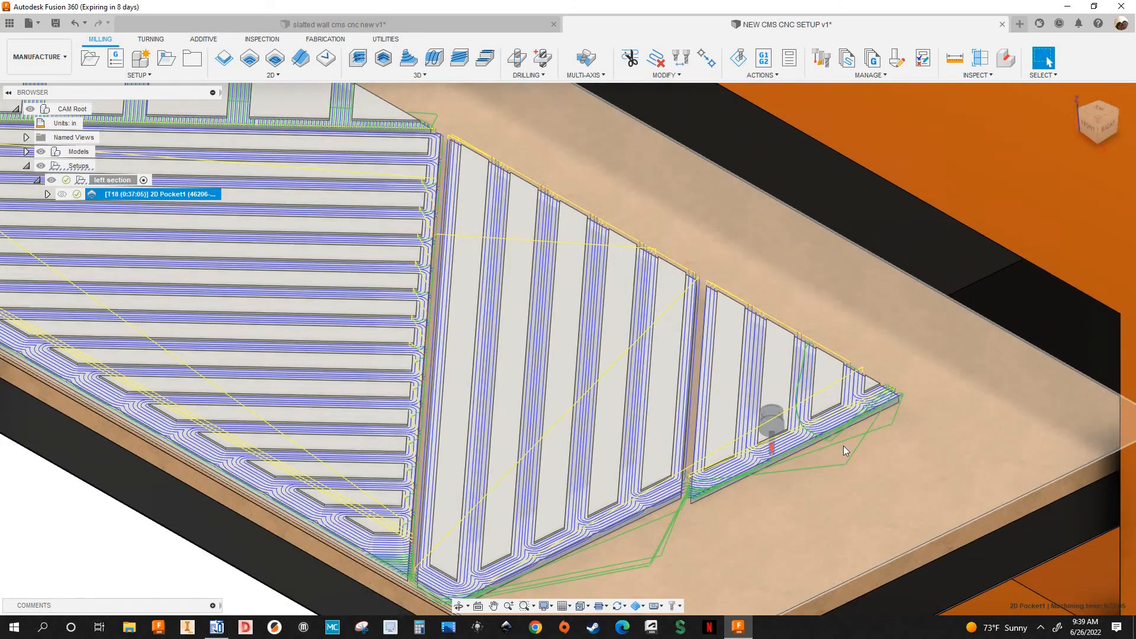
scroll(794, 464, down, 4)
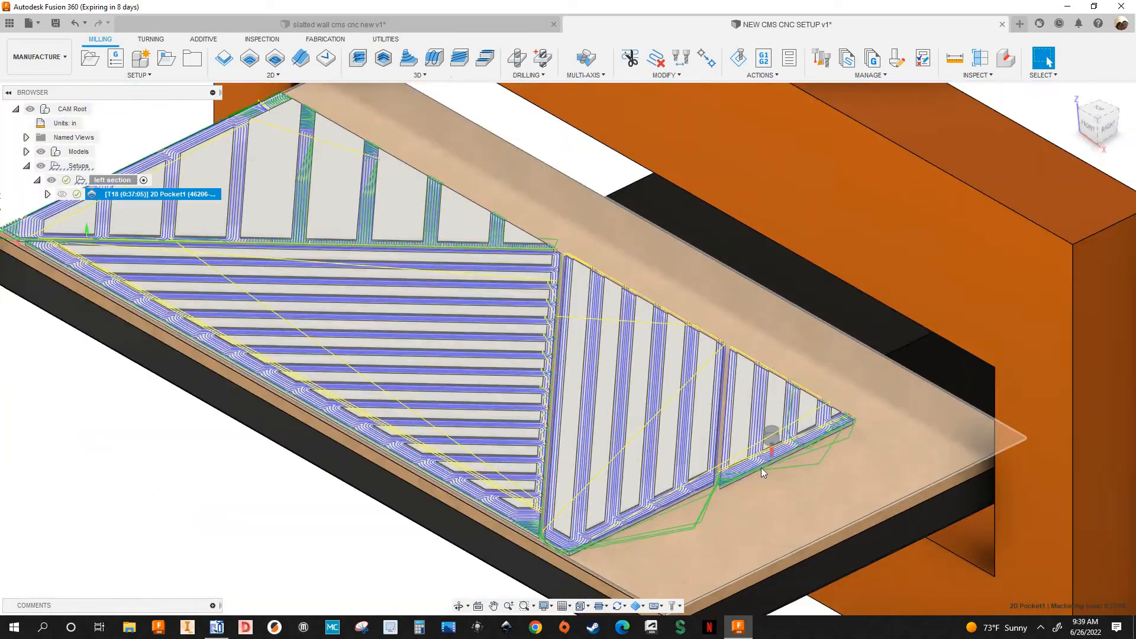
scroll(761, 468, up, 2)
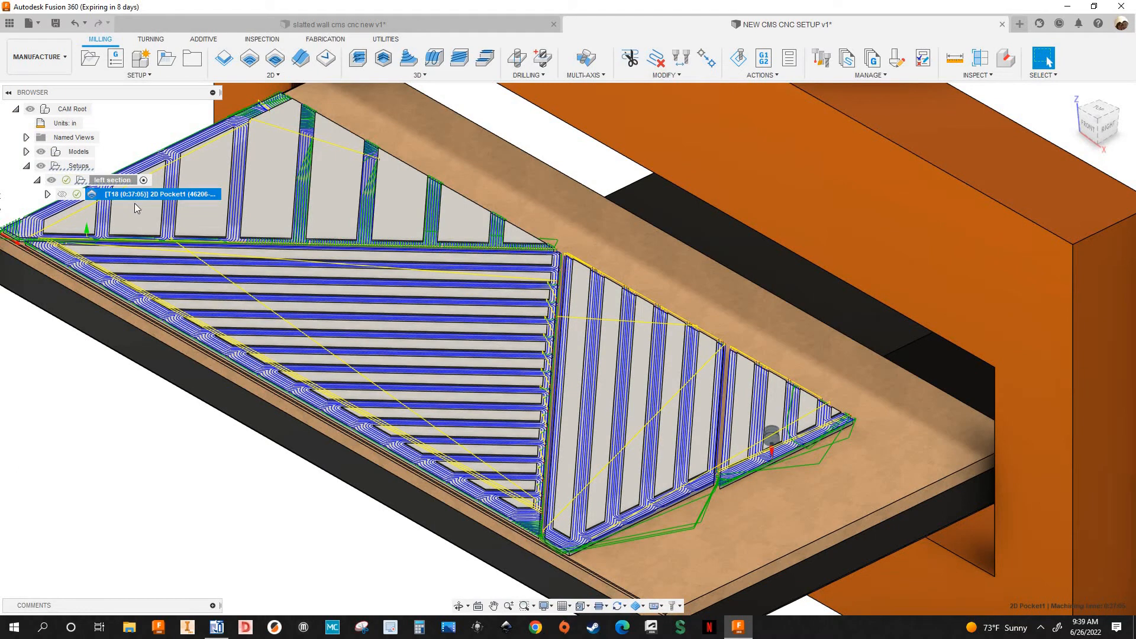
right_click(133, 196)
click(233, 206)
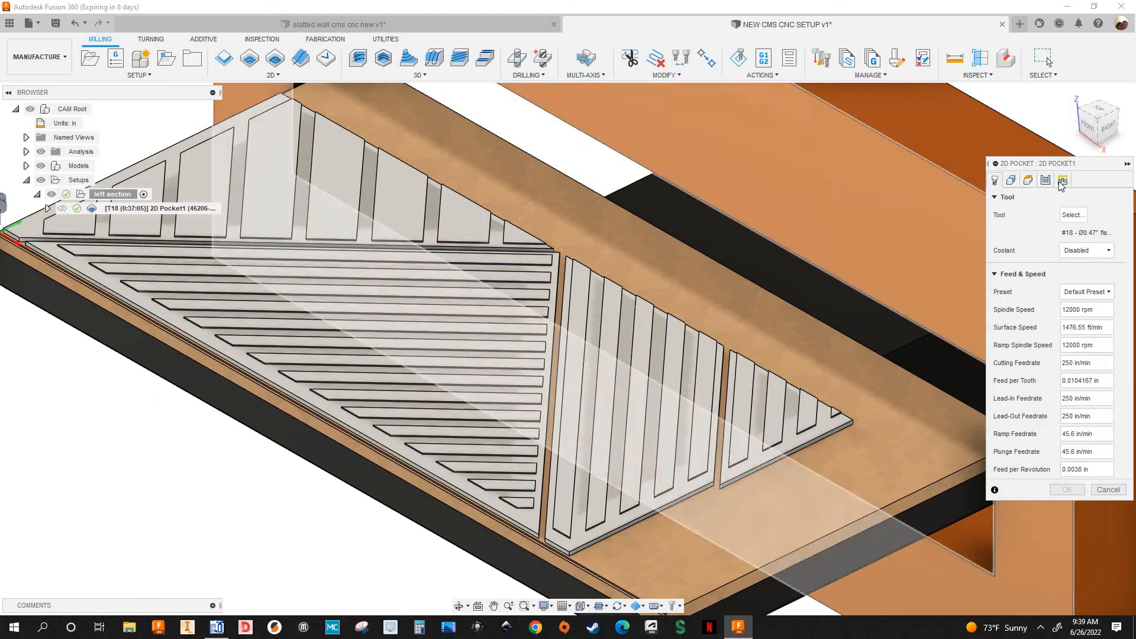
click(1062, 179)
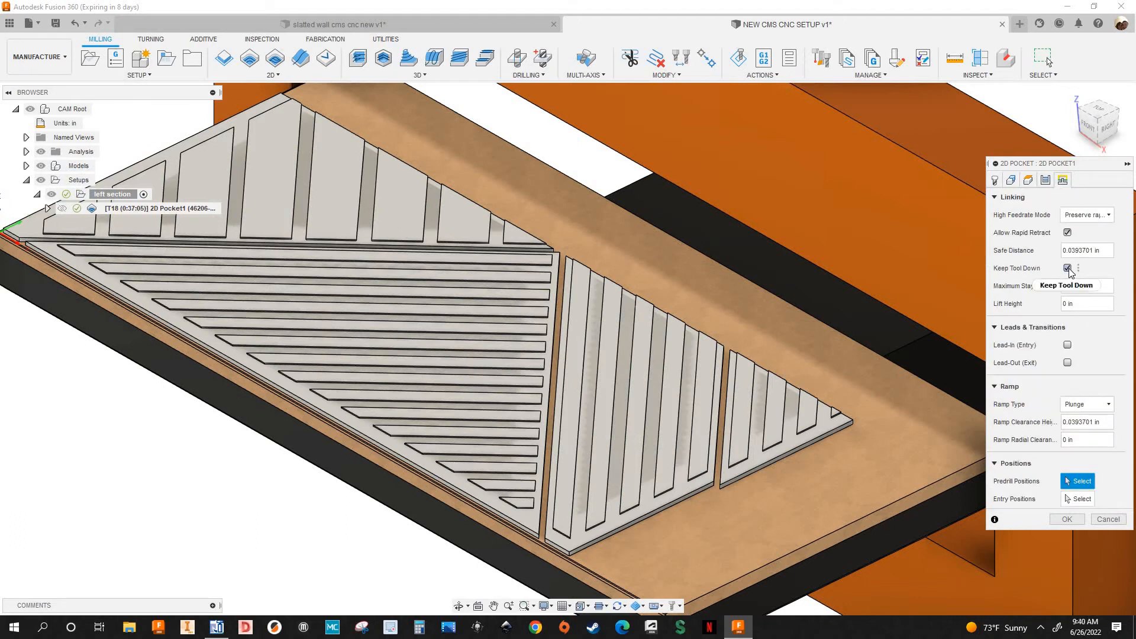
click(1067, 268)
click(1068, 502)
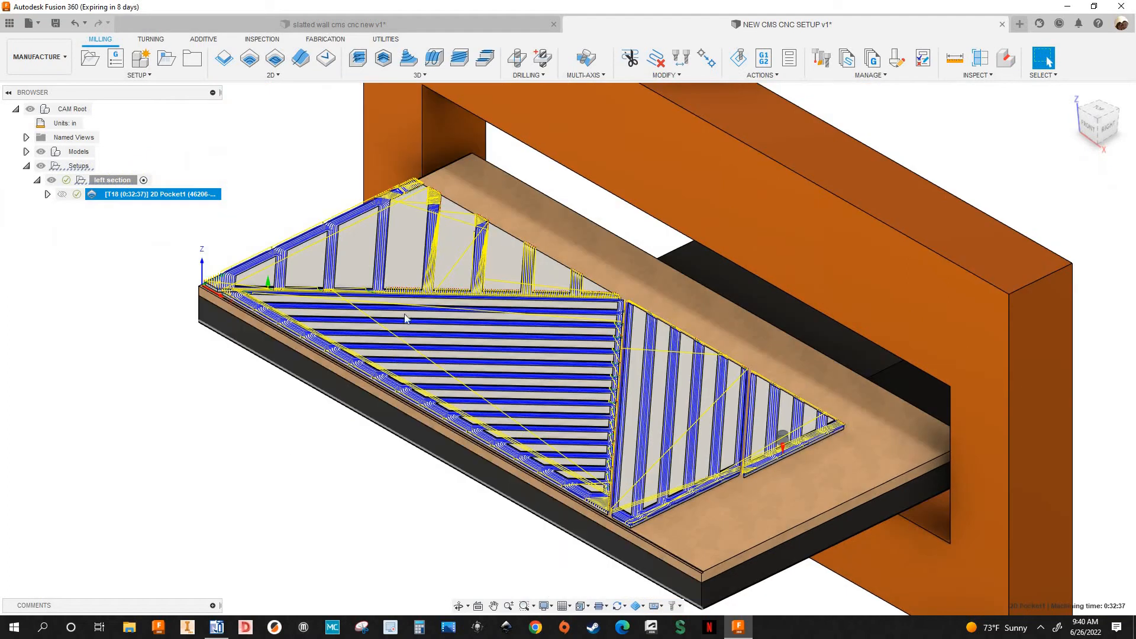
Step: Simulate the left section's 2D pocket with transparent stock, following the tool across the slatted pieces
scroll(388, 166, up, 5)
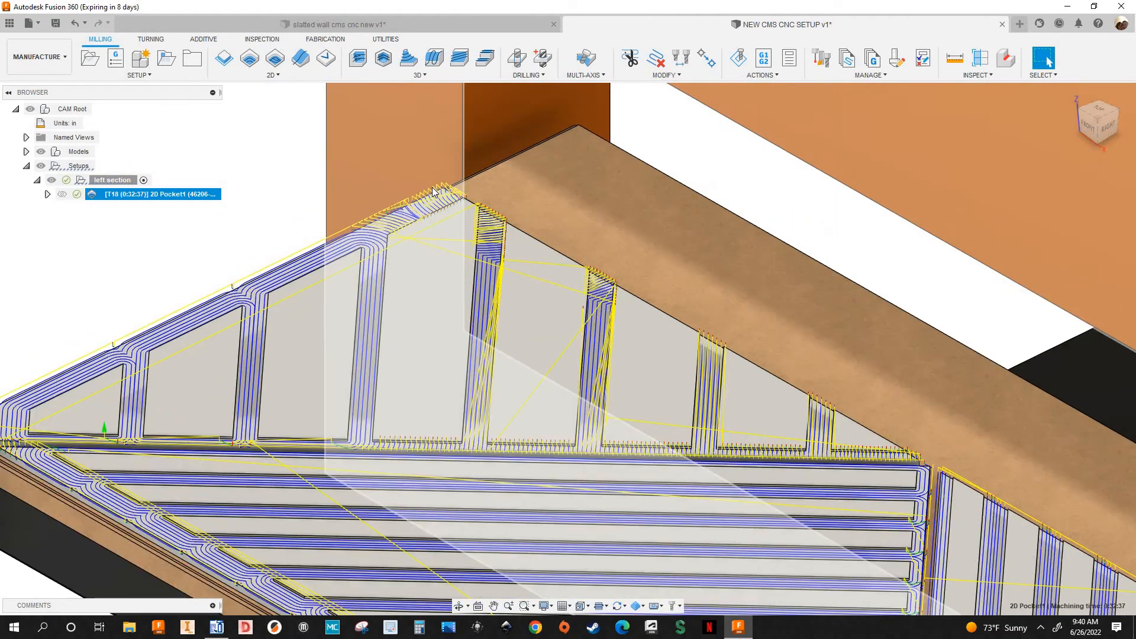
scroll(438, 192, down, 6)
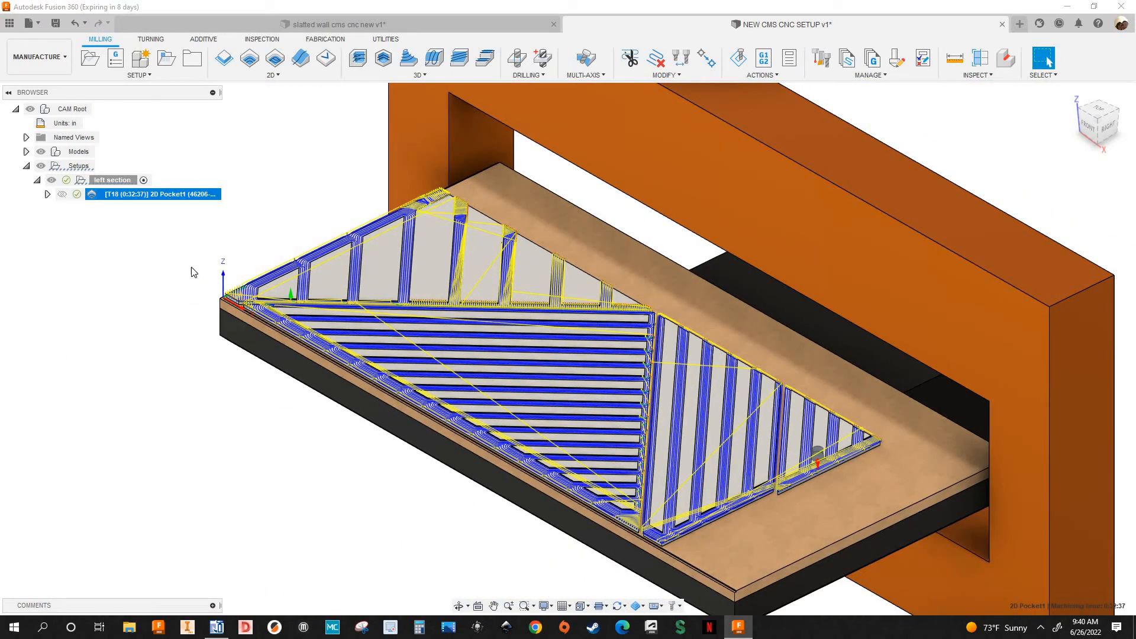
right_click(168, 198)
click(243, 275)
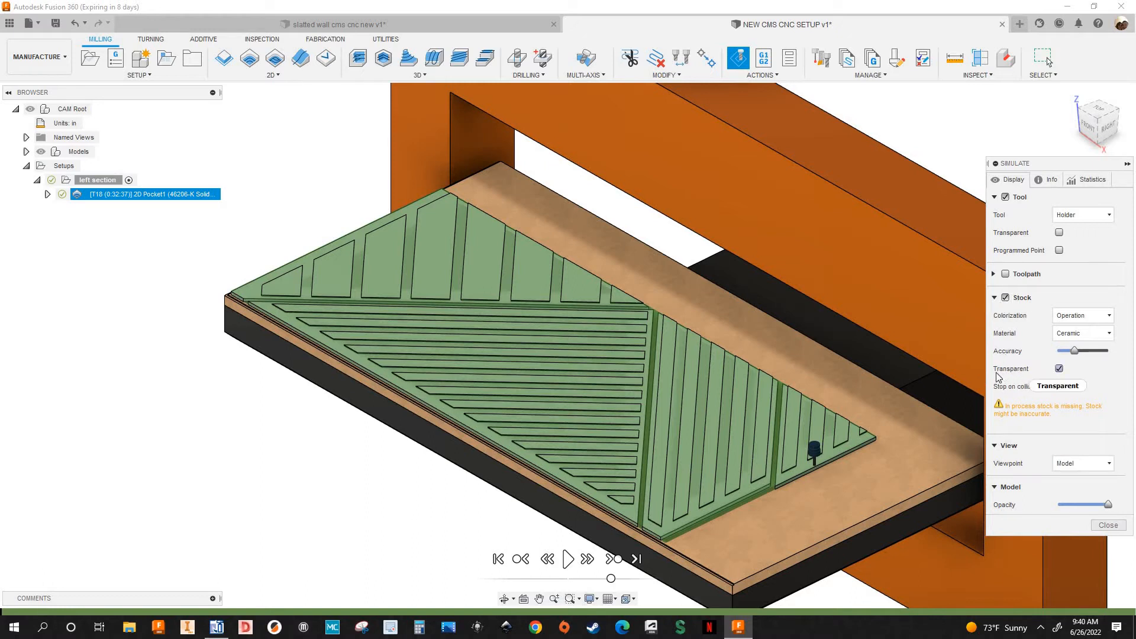
click(570, 561)
scroll(686, 538, up, 3)
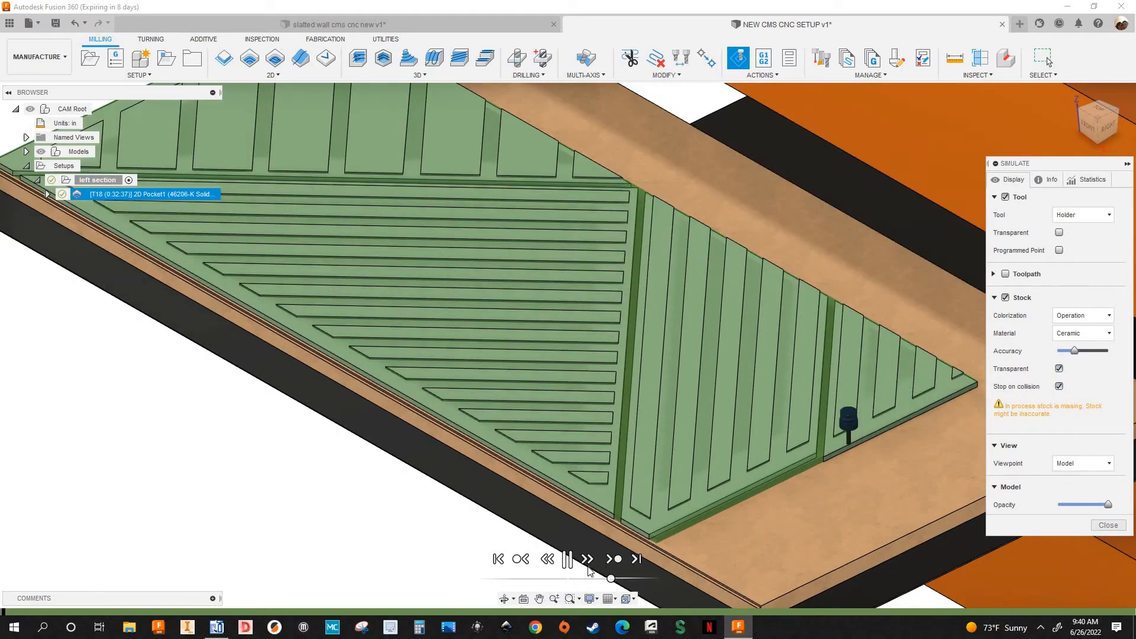
scroll(590, 571, up, 3)
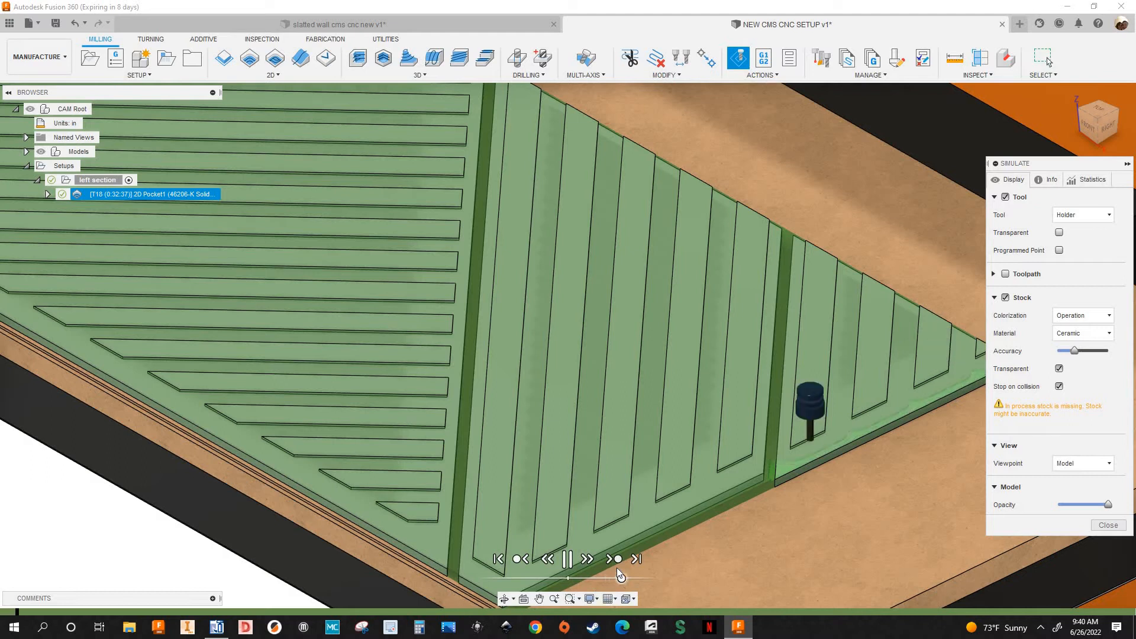
scroll(617, 566, down, 2)
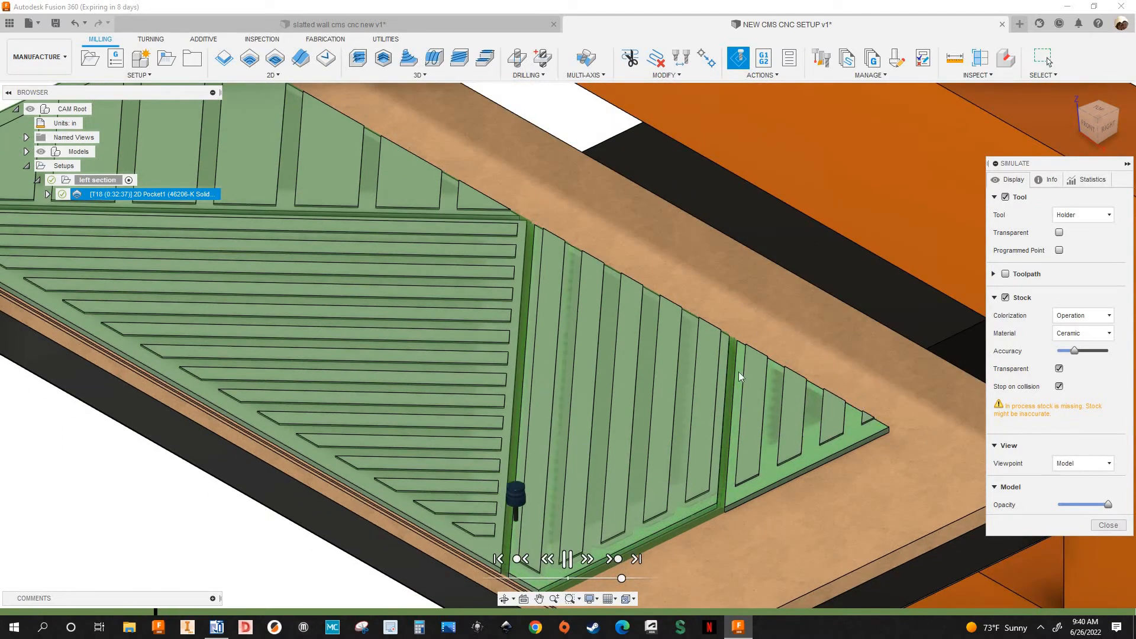
scroll(642, 458, down, 1)
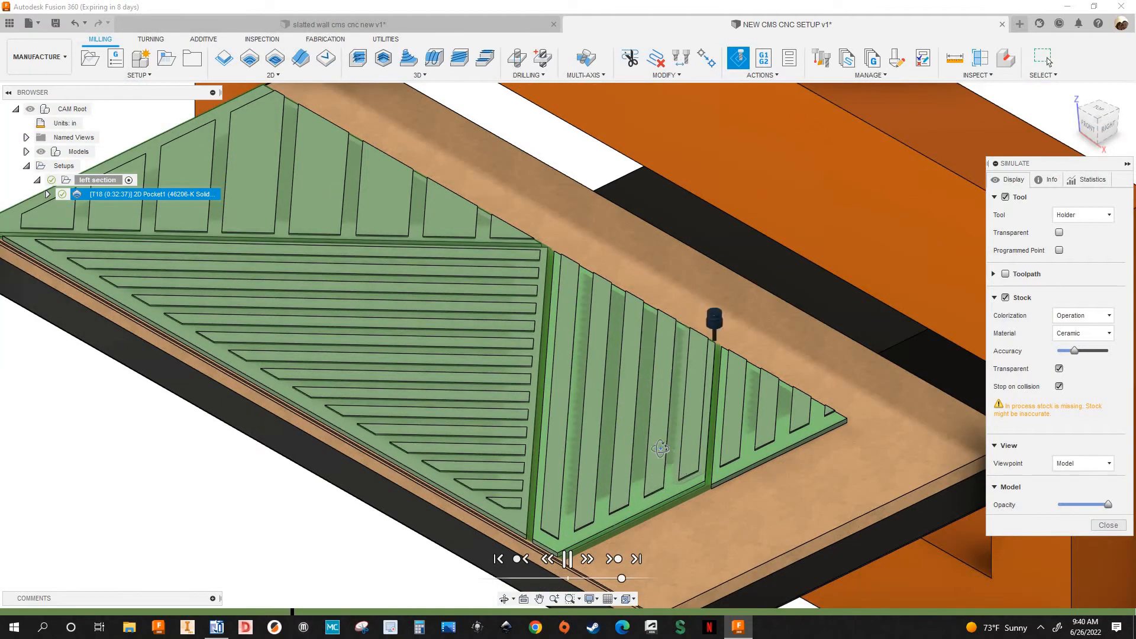
shift+middle_drag(616, 365, 599, 365)
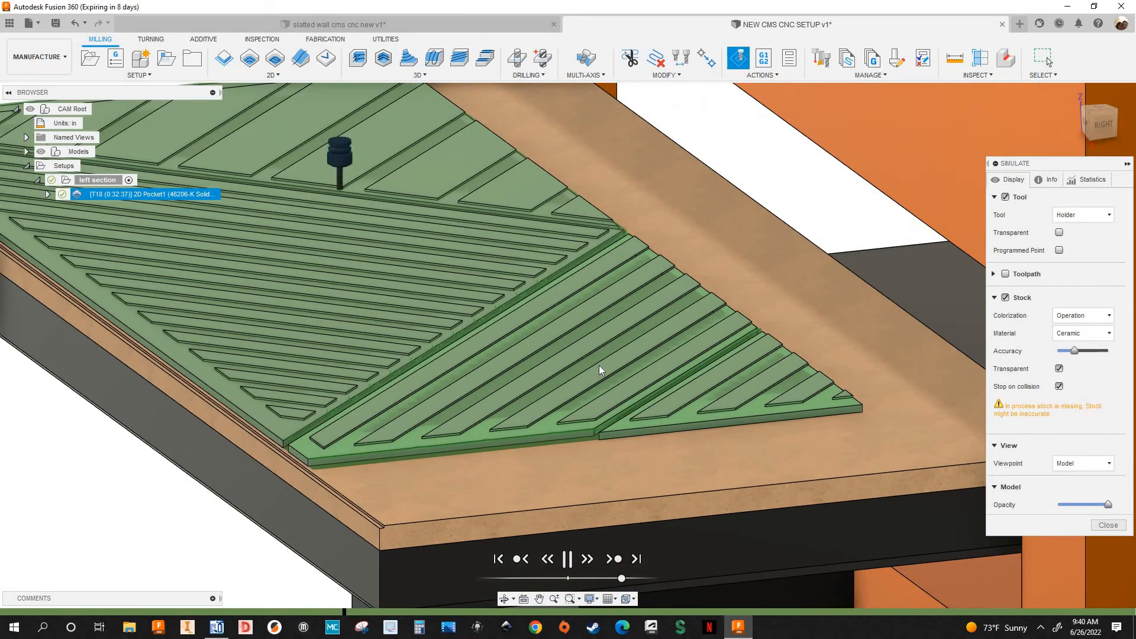
Step: Turn off stock transparency in the simulation and examine the cuts between the slats of the narrow-slatted pieces
click(1059, 369)
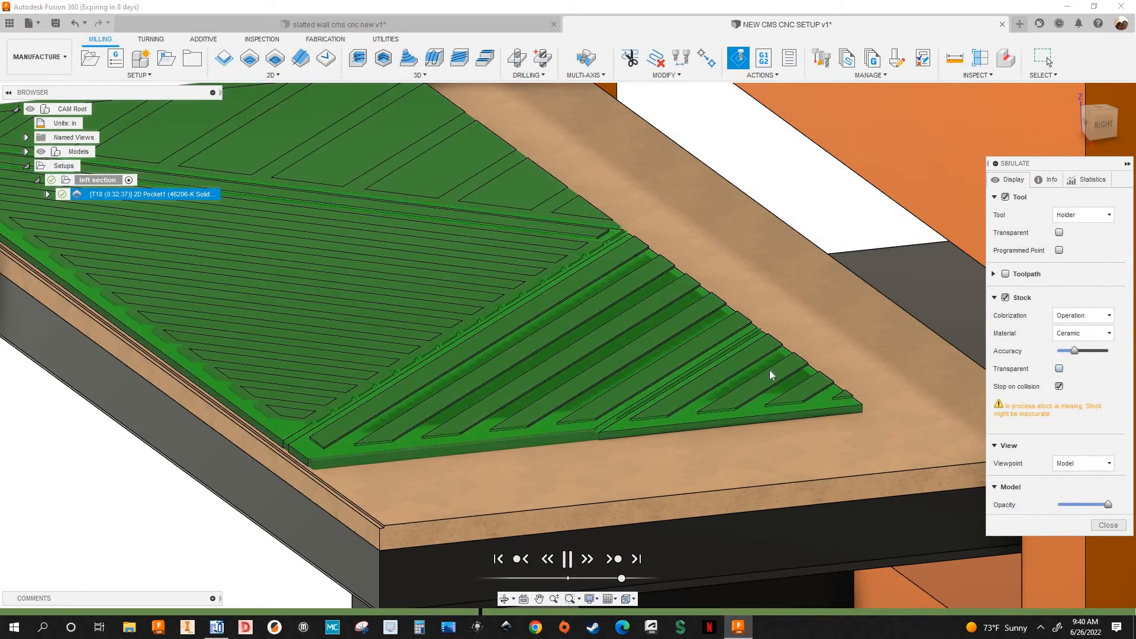
scroll(769, 370, down, 2)
scroll(516, 392, up, 2)
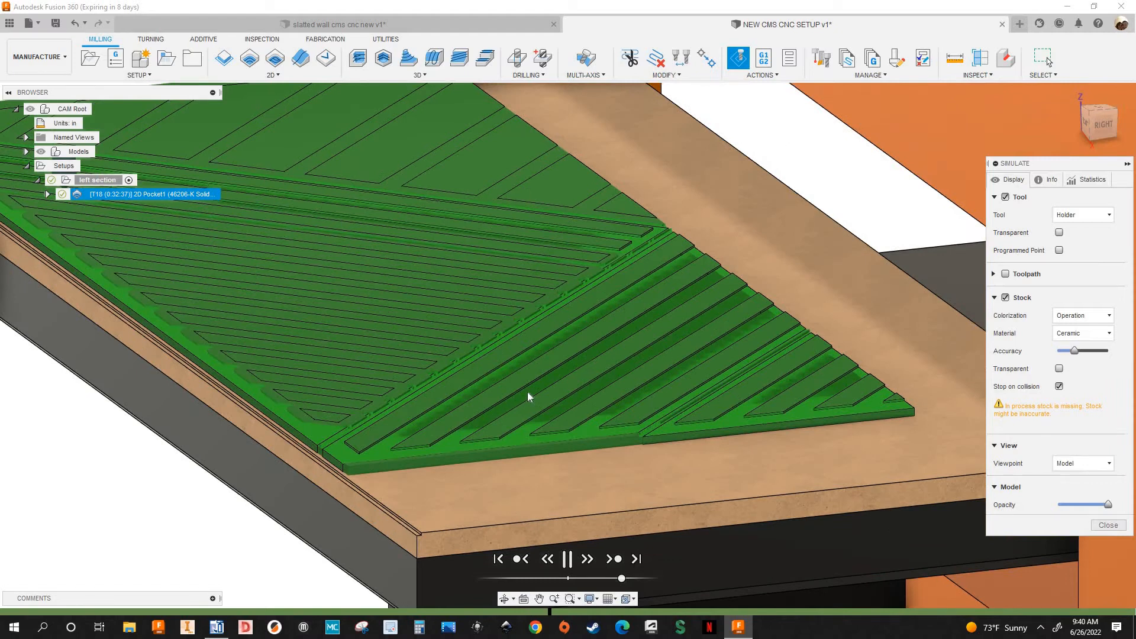
scroll(529, 396, up, 1)
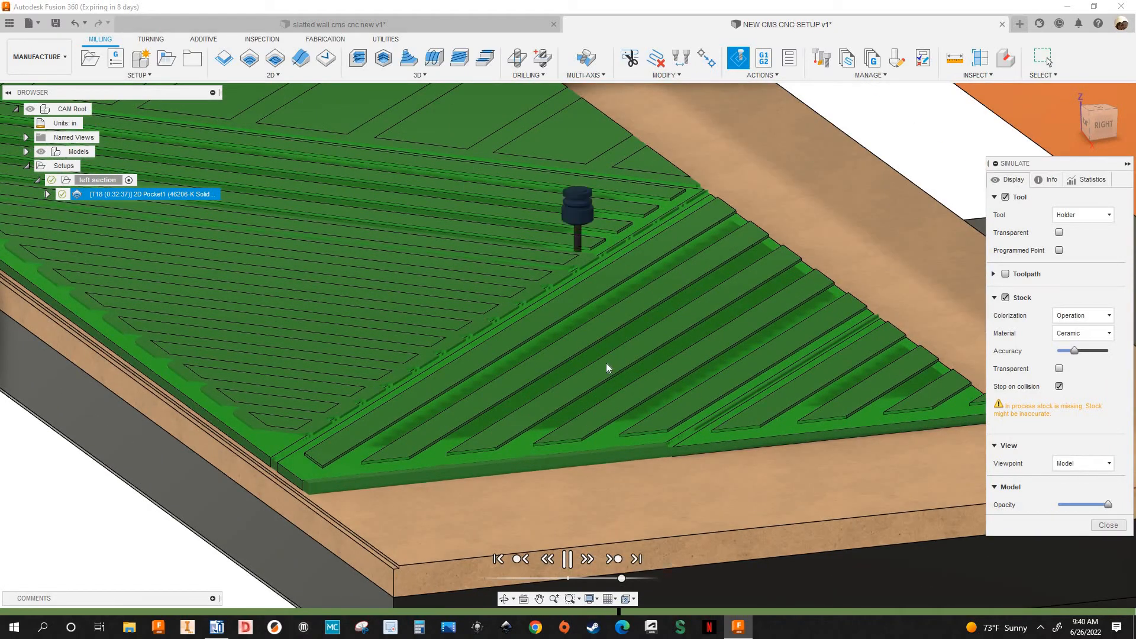
scroll(521, 363, up, 2)
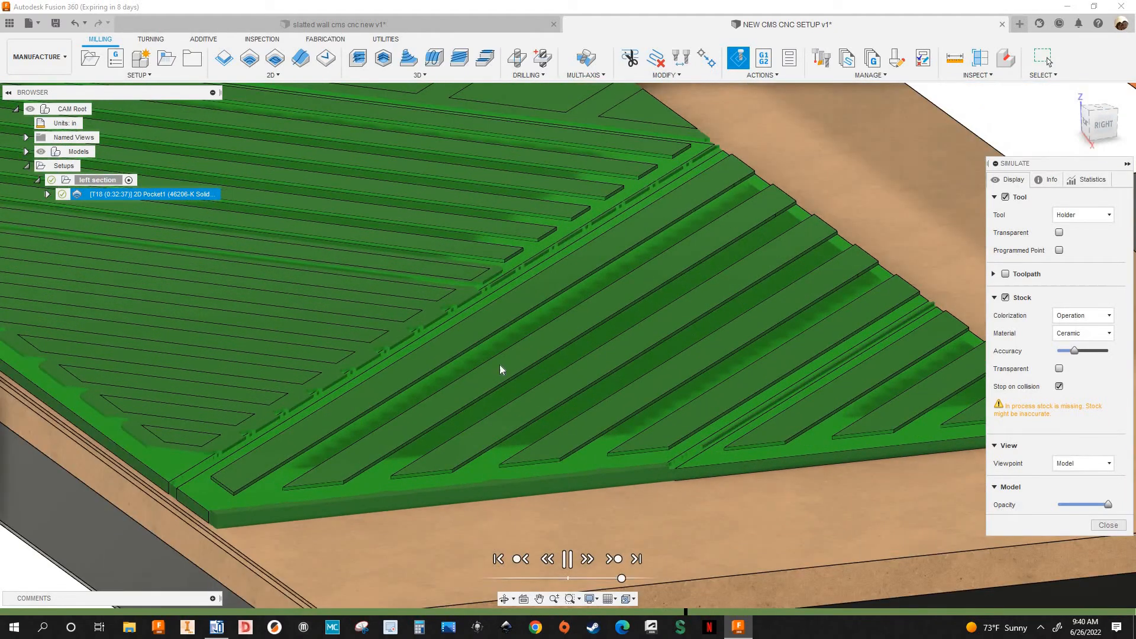
scroll(459, 396, up, 1)
scroll(516, 374, up, 1)
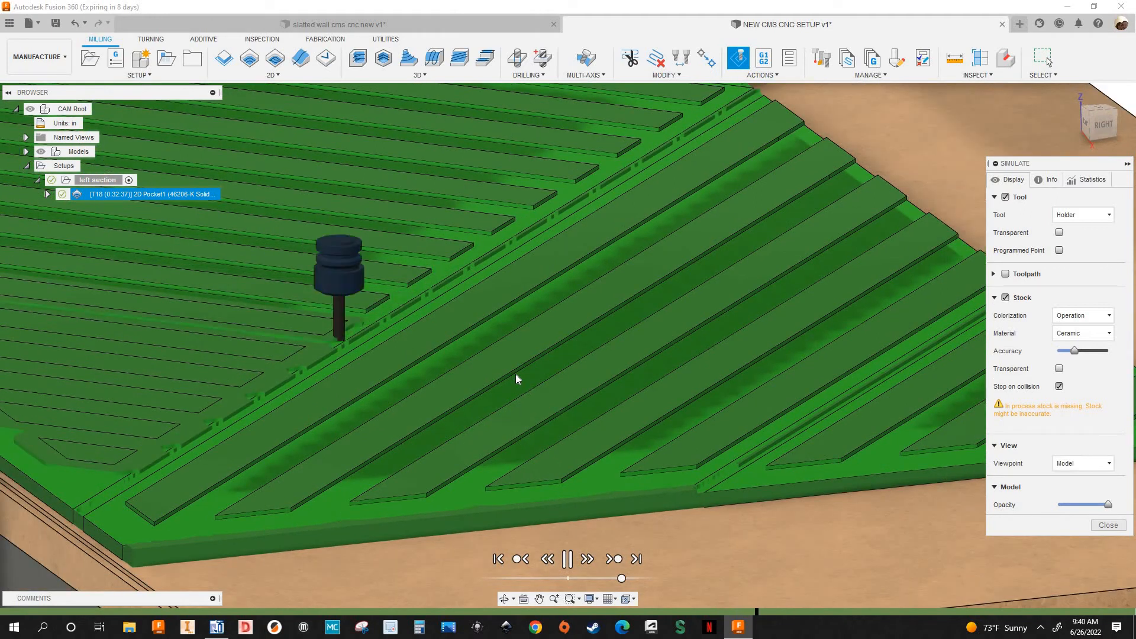
scroll(534, 373, down, 2)
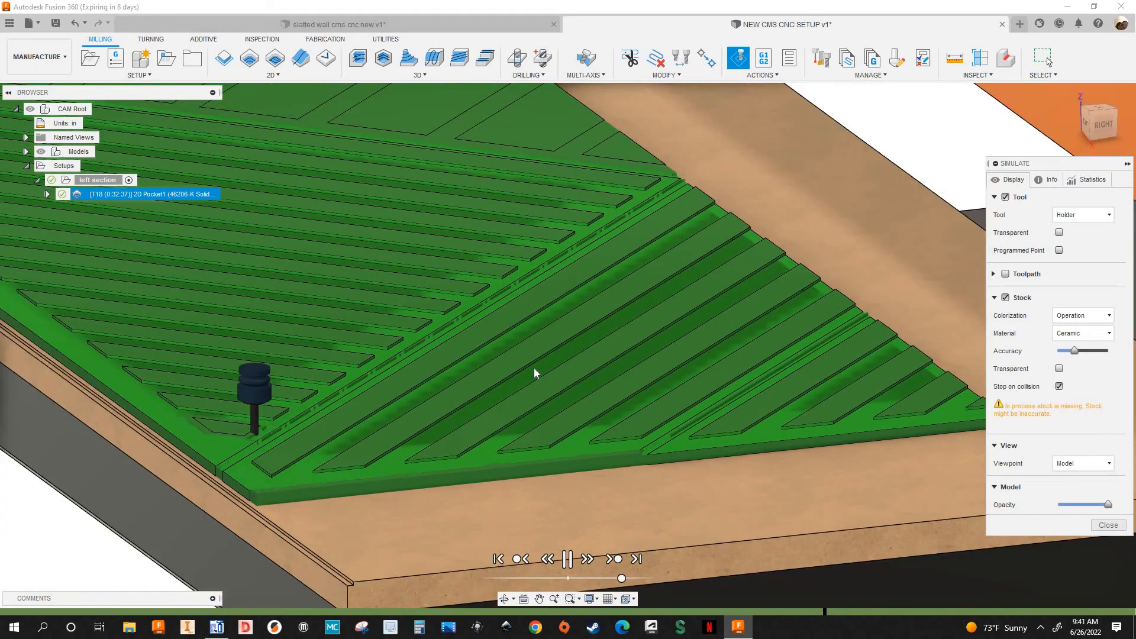
Step: Examine the simulated cuts around the wide-slatted corner piece and along its joint with the neighbouring pieces
scroll(546, 364, down, 3)
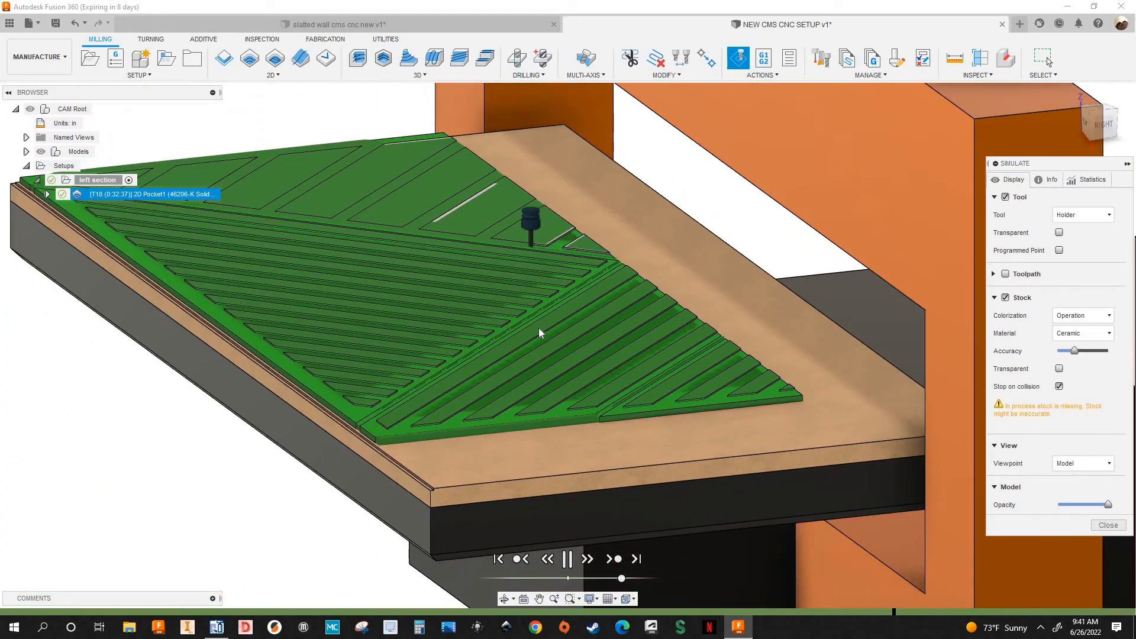
scroll(526, 225, up, 1)
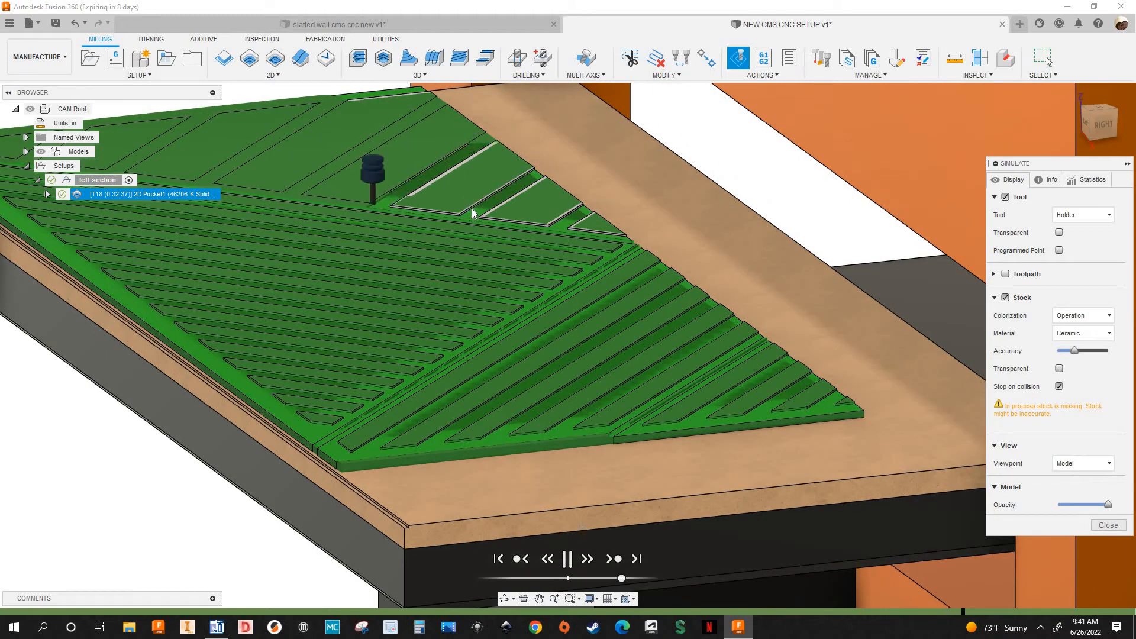
scroll(605, 300, up, 2)
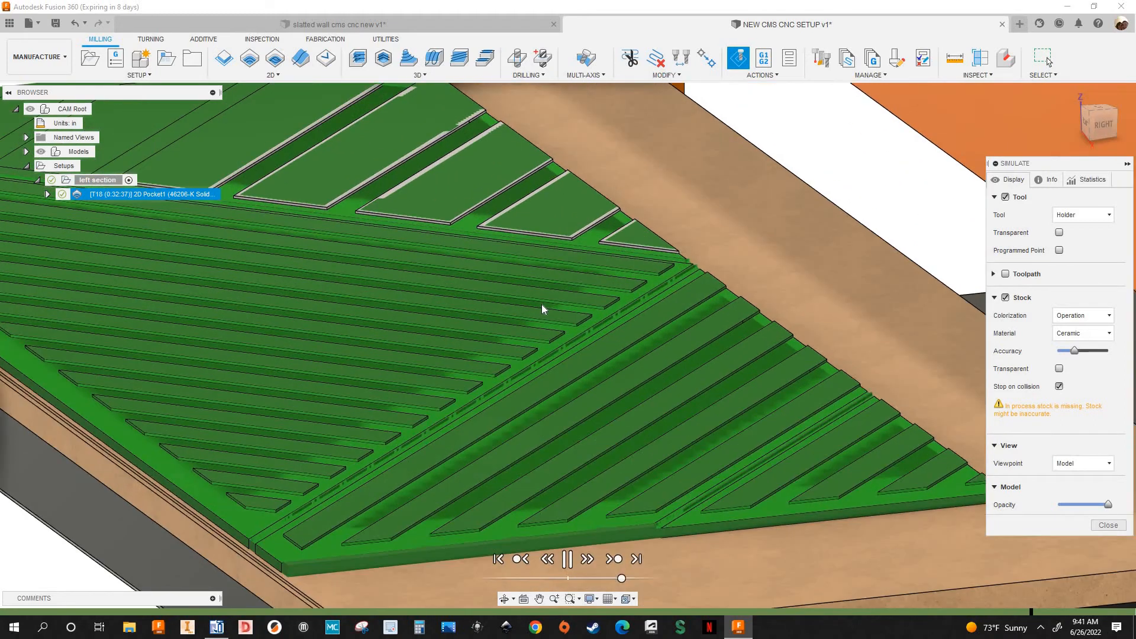
scroll(298, 219, down, 2)
scroll(254, 258, up, 5)
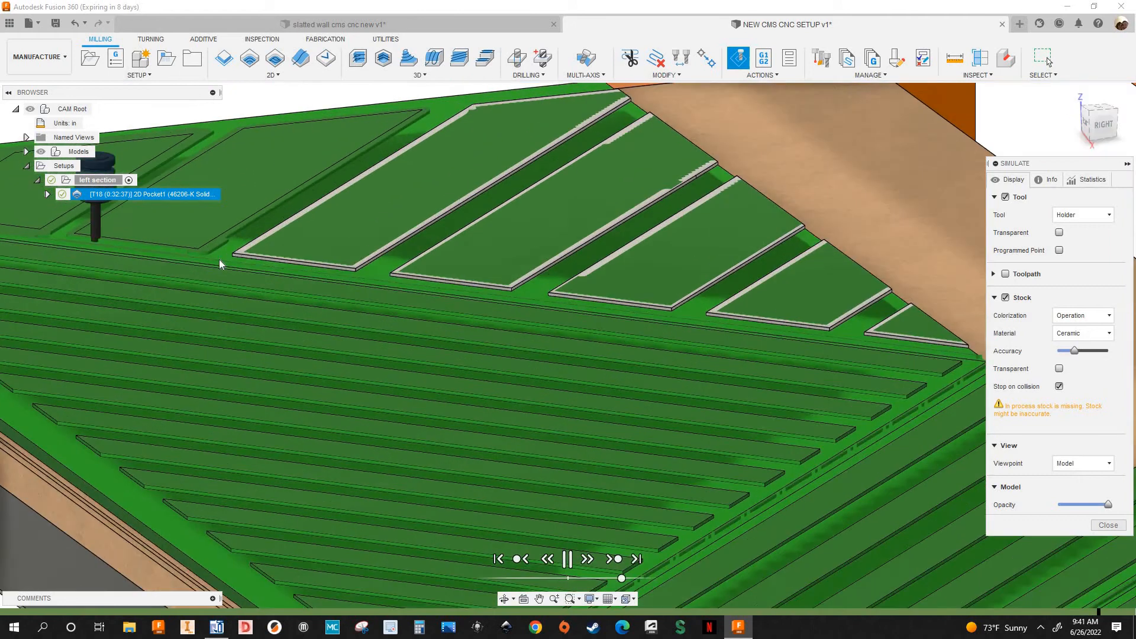
scroll(269, 251, down, 5)
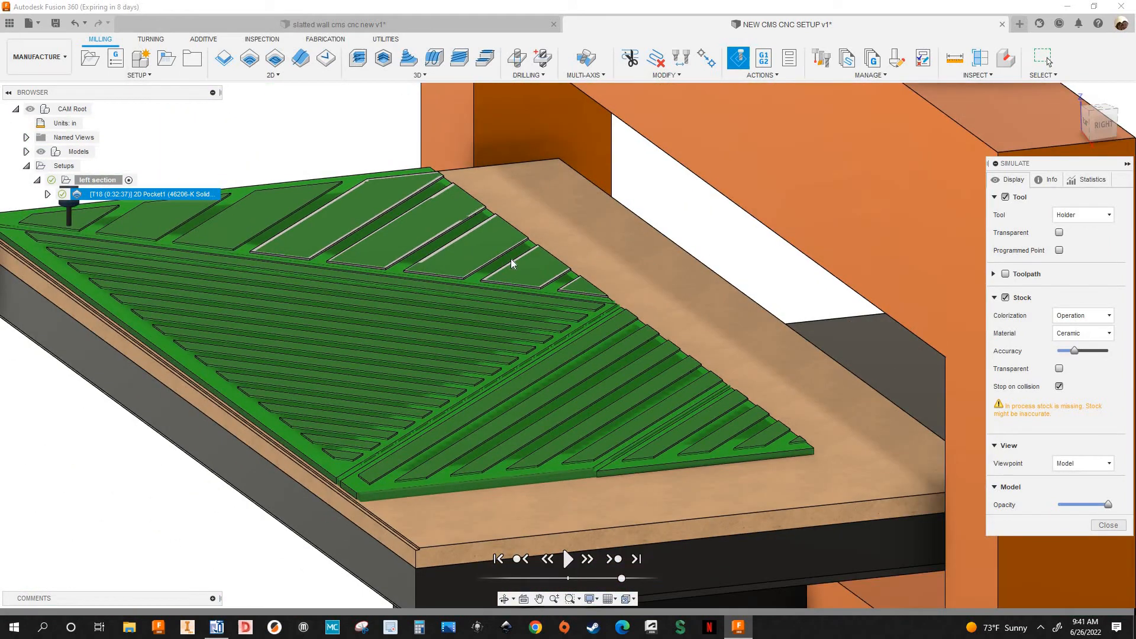
scroll(510, 258, up, 2)
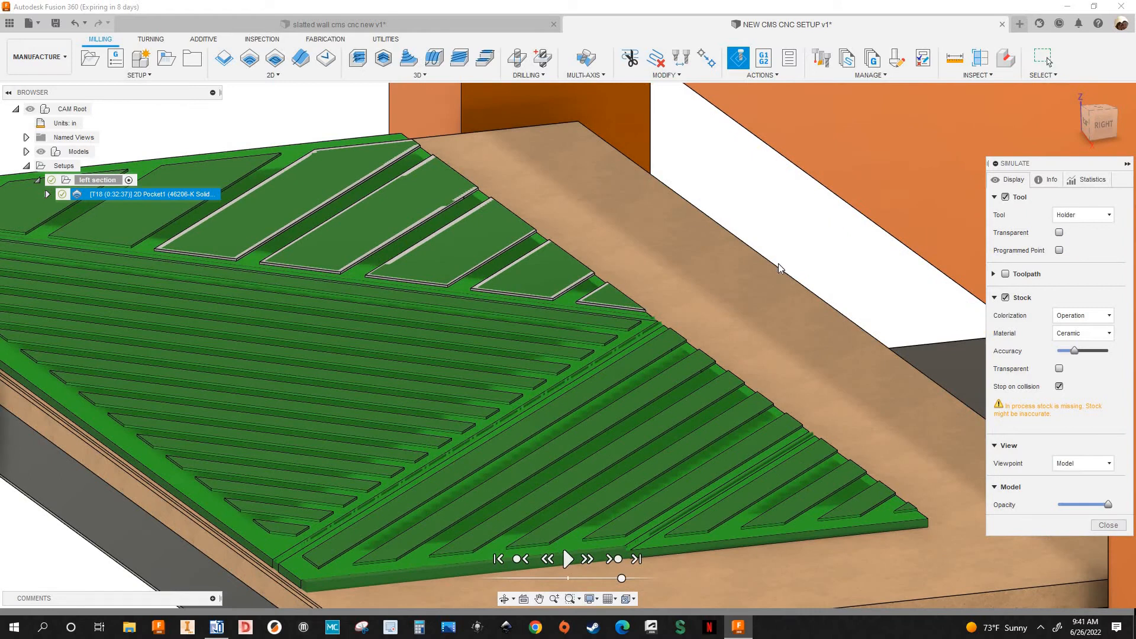
scroll(653, 323, up, 8)
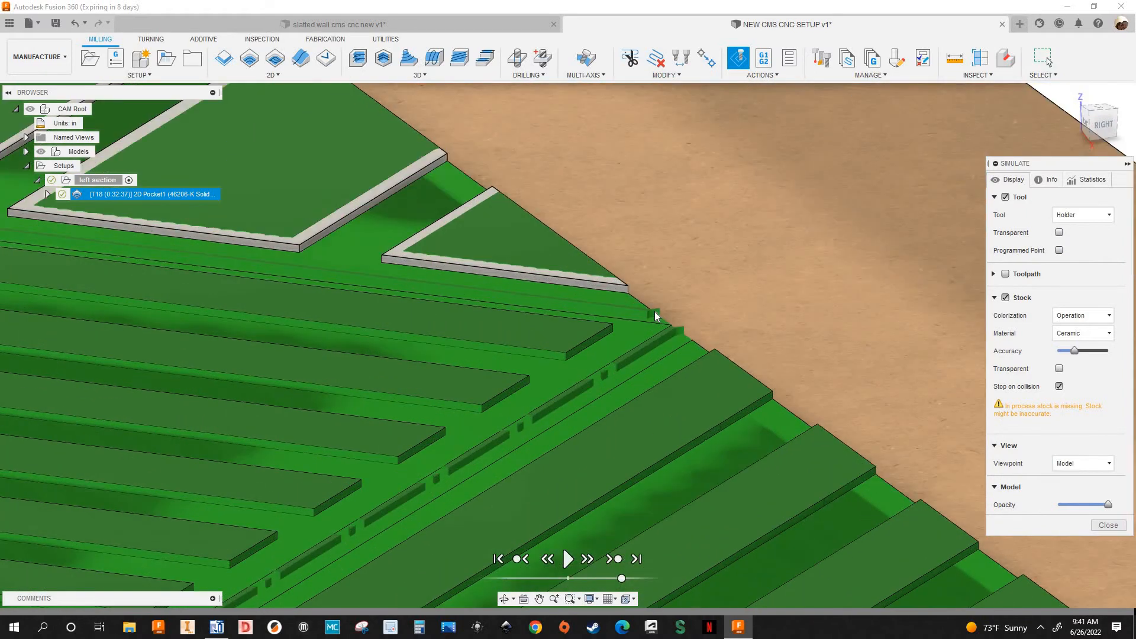
scroll(661, 315, down, 5)
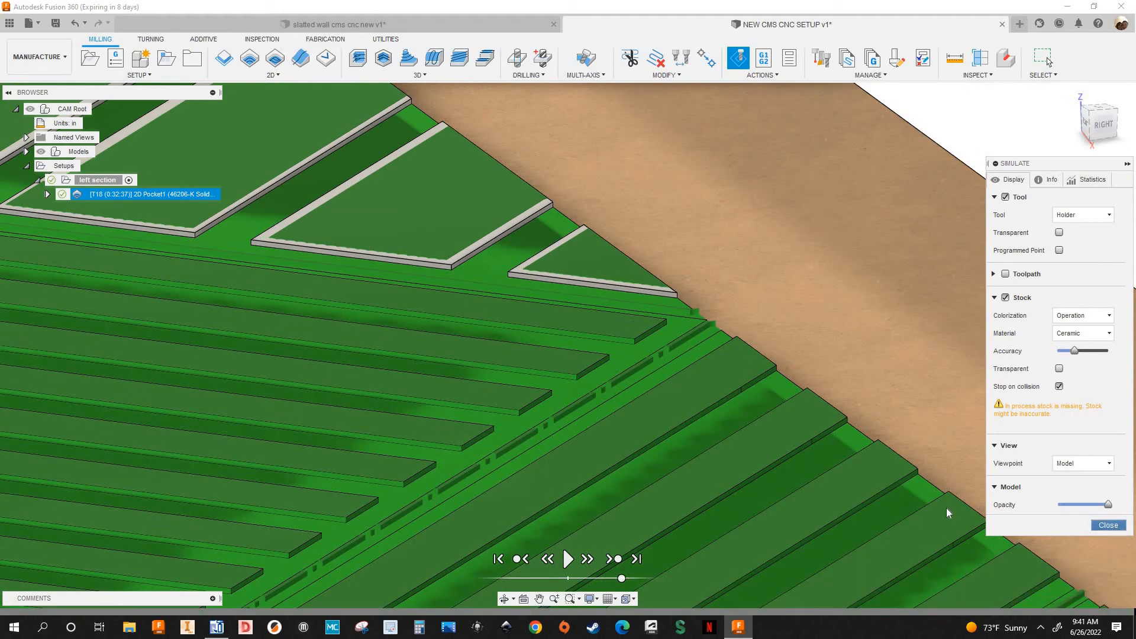
Step: Close the simulation and open the left section's 2D pocket operation for editing
scroll(946, 509, down, 4)
scroll(645, 390, up, 4)
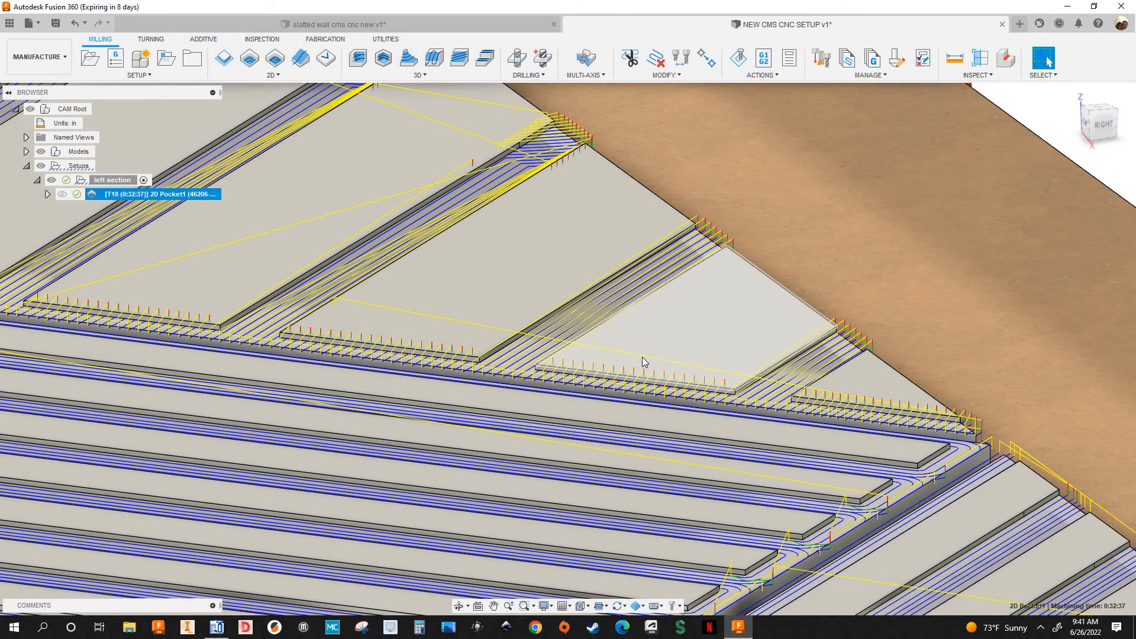
scroll(641, 357, down, 4)
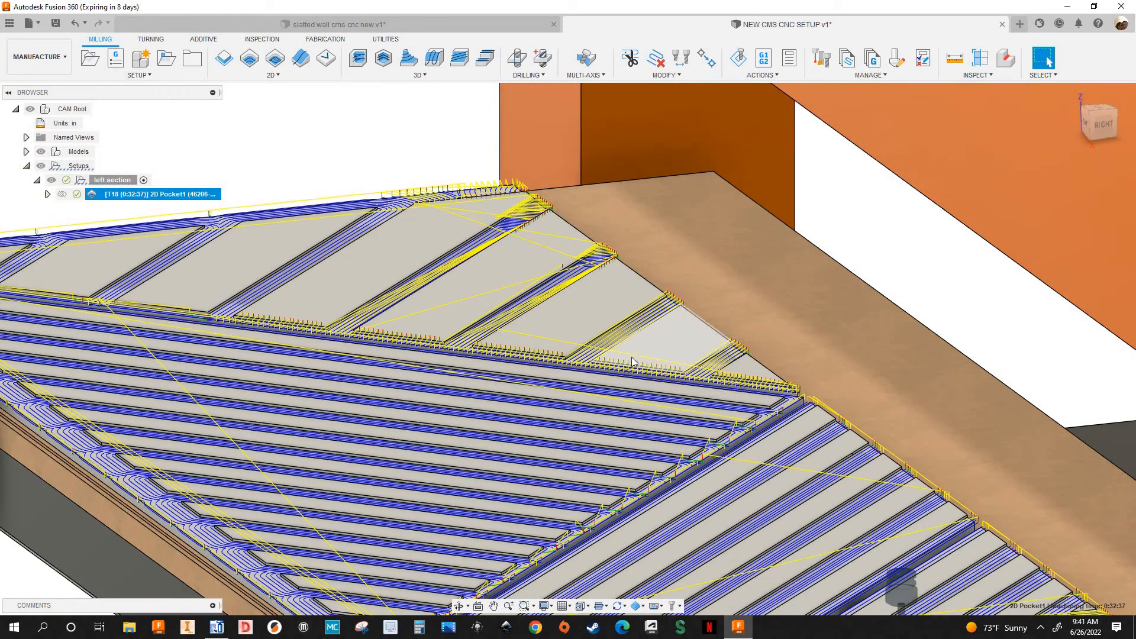
right_click(195, 195)
click(946, 188)
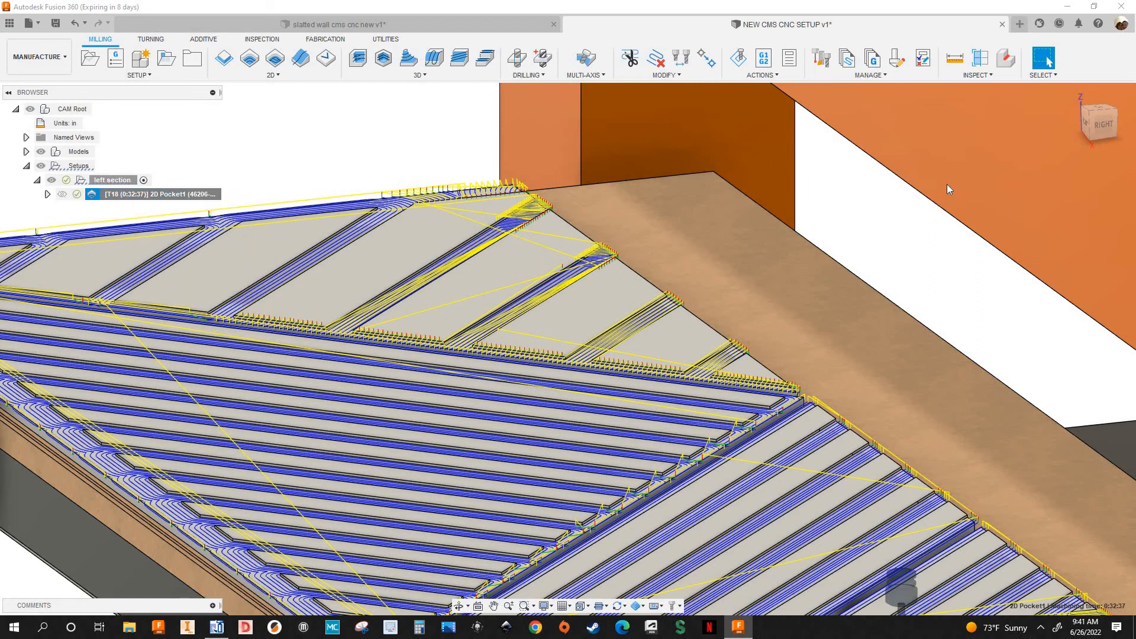
Step: Replace the 2D Pocket's selections with a single chain around the base of one slat near the tip of the back triangular panel and regenerate
click(1009, 183)
scroll(736, 311, down, 3)
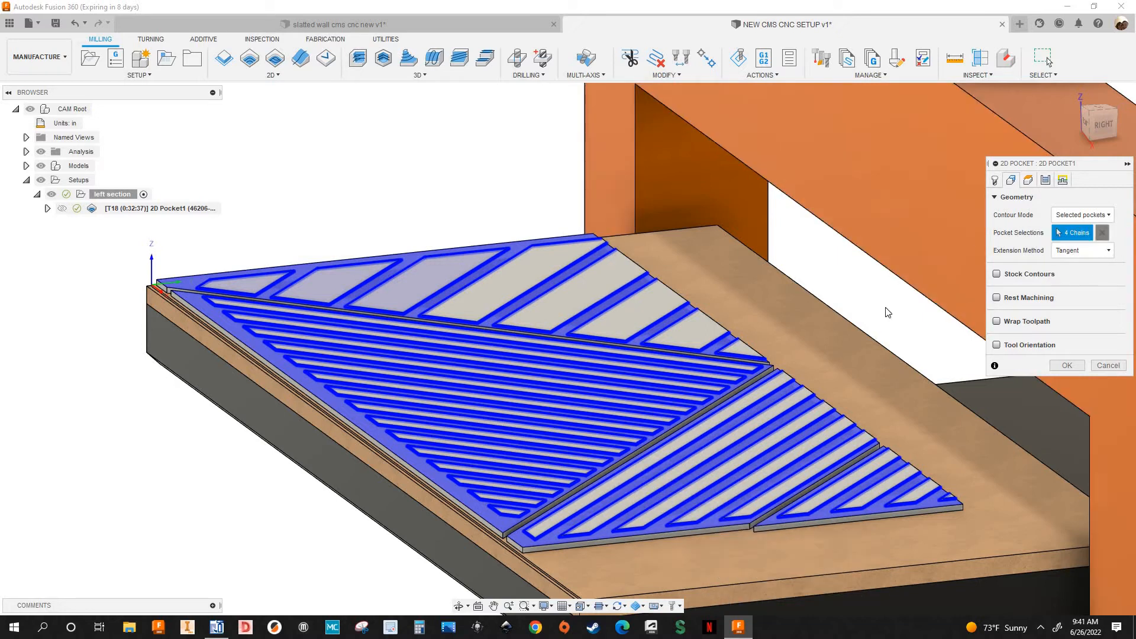
click(1102, 232)
scroll(646, 386, up, 5)
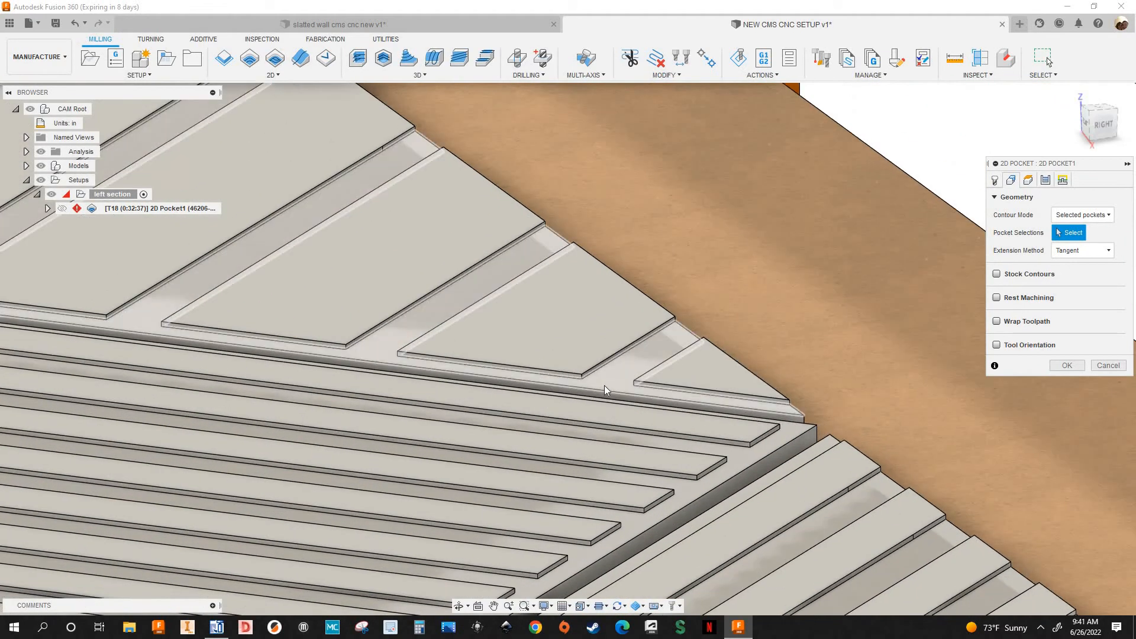
scroll(588, 374, up, 3)
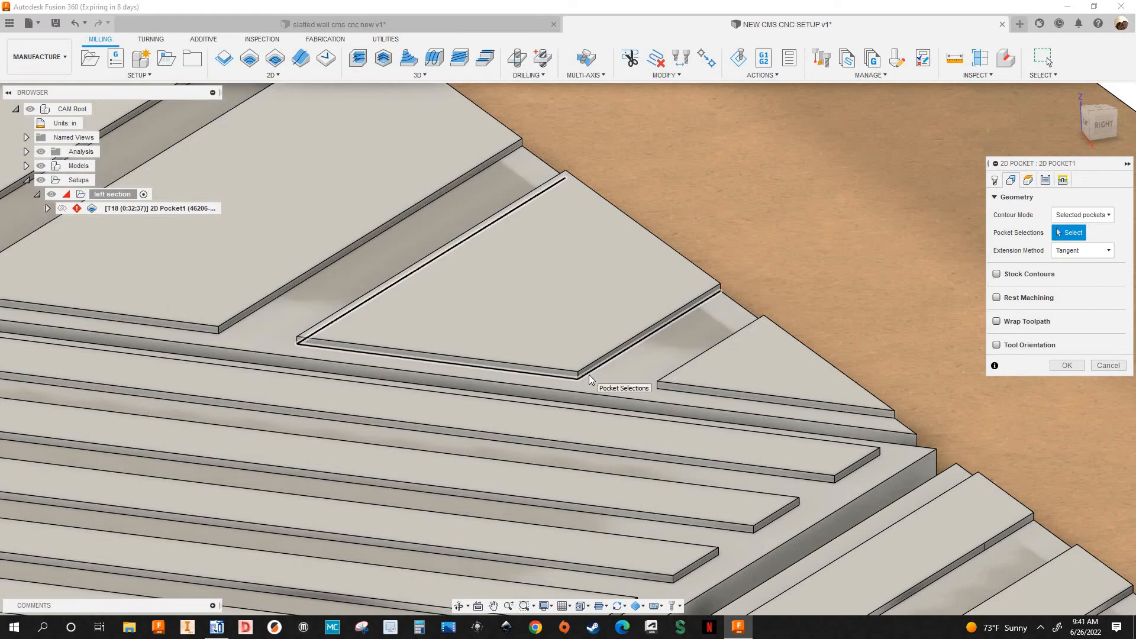
click(591, 374)
scroll(729, 316, down, 4)
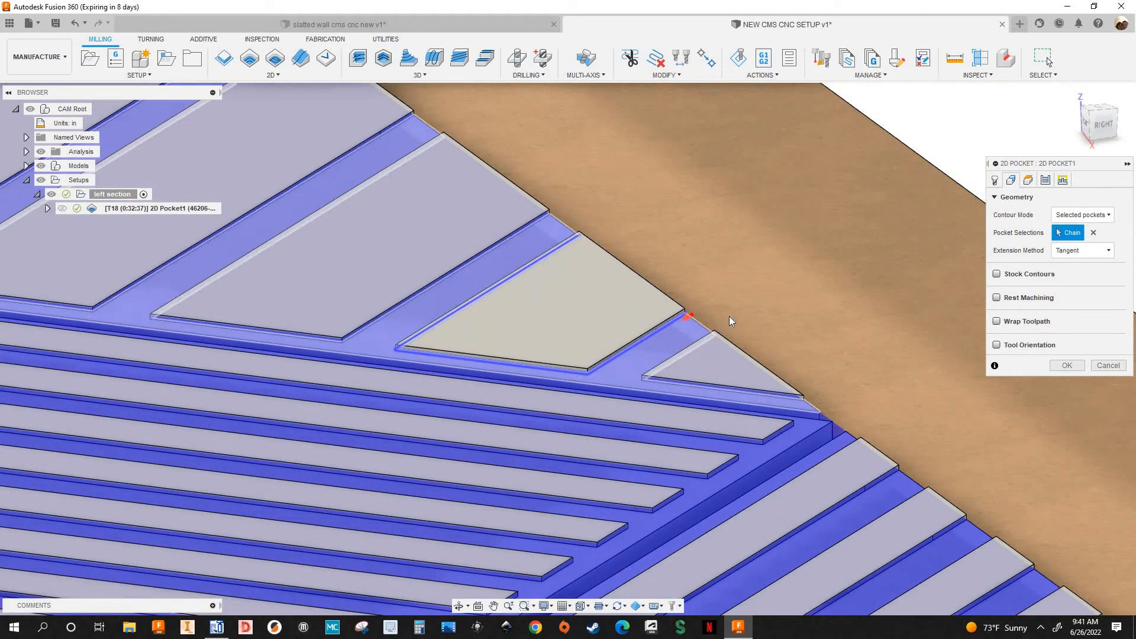
scroll(907, 203, down, 3)
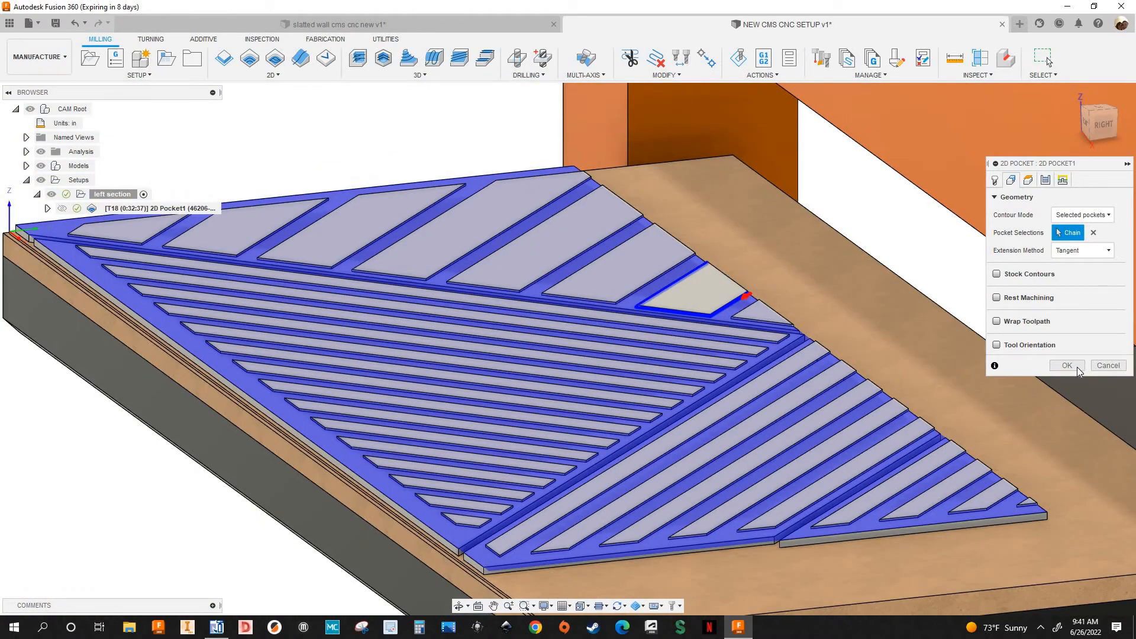
key(Return)
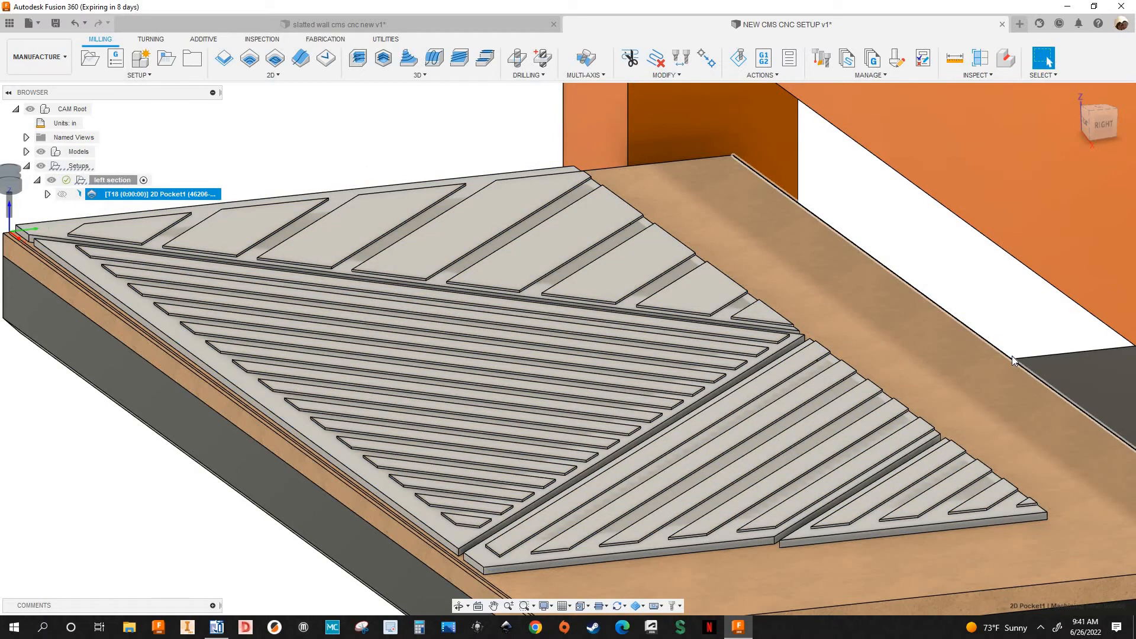
right_click(180, 194)
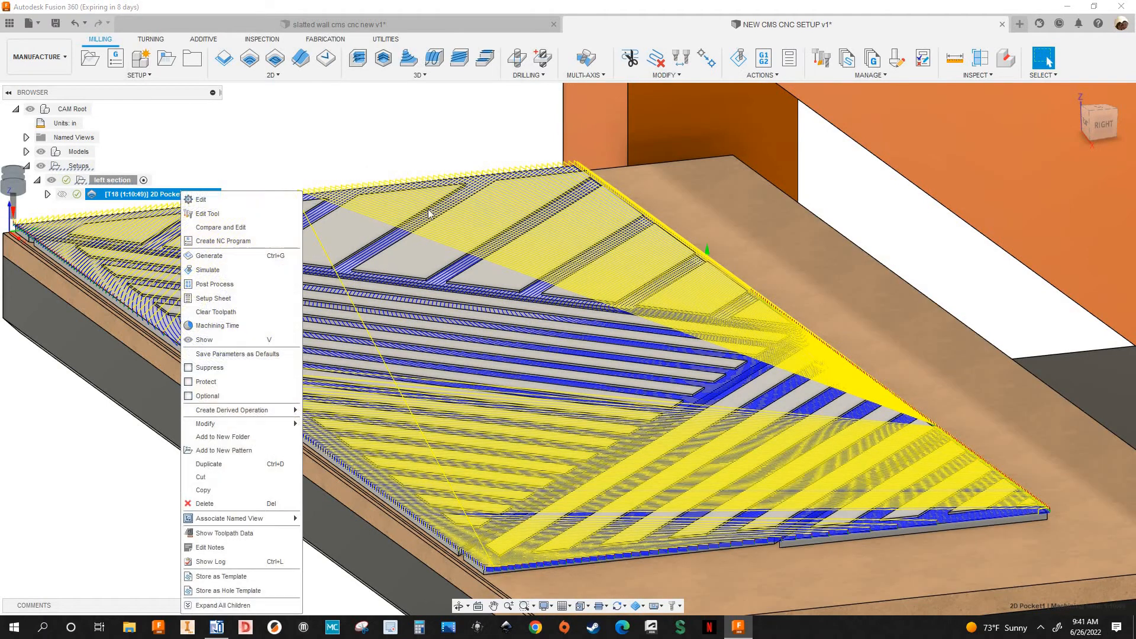
click(201, 202)
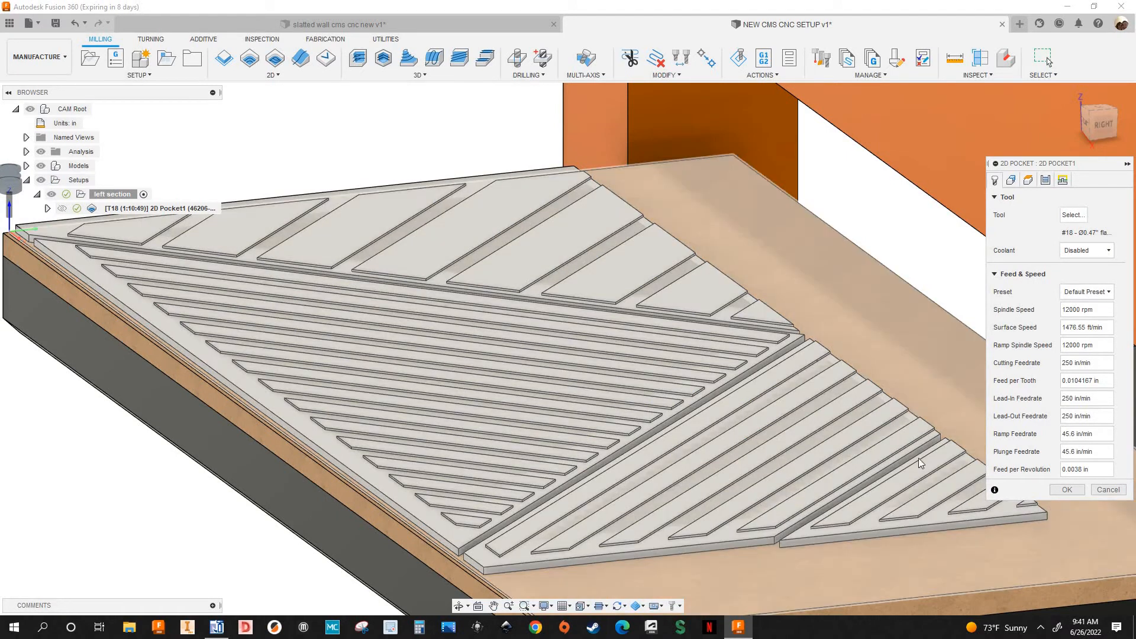
key(Escape)
scroll(231, 291, down, 2)
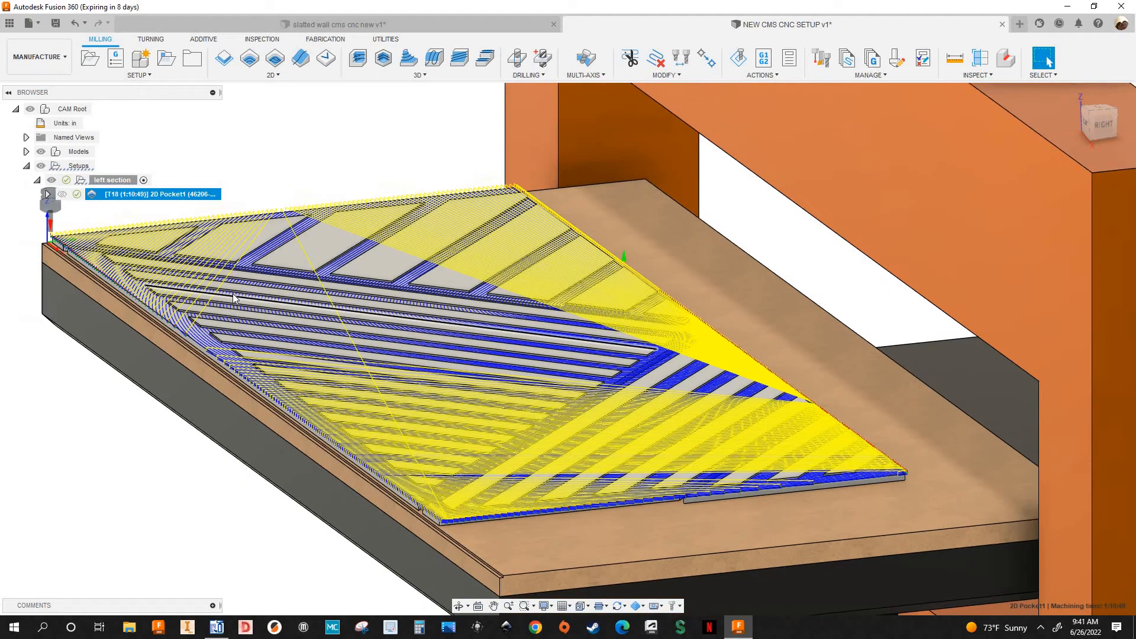
Step: Clear the 2D Pocket's chain and select the recessed floors of the smallest triangular panel and the slatted panel beside it as pockets
right_click(180, 198)
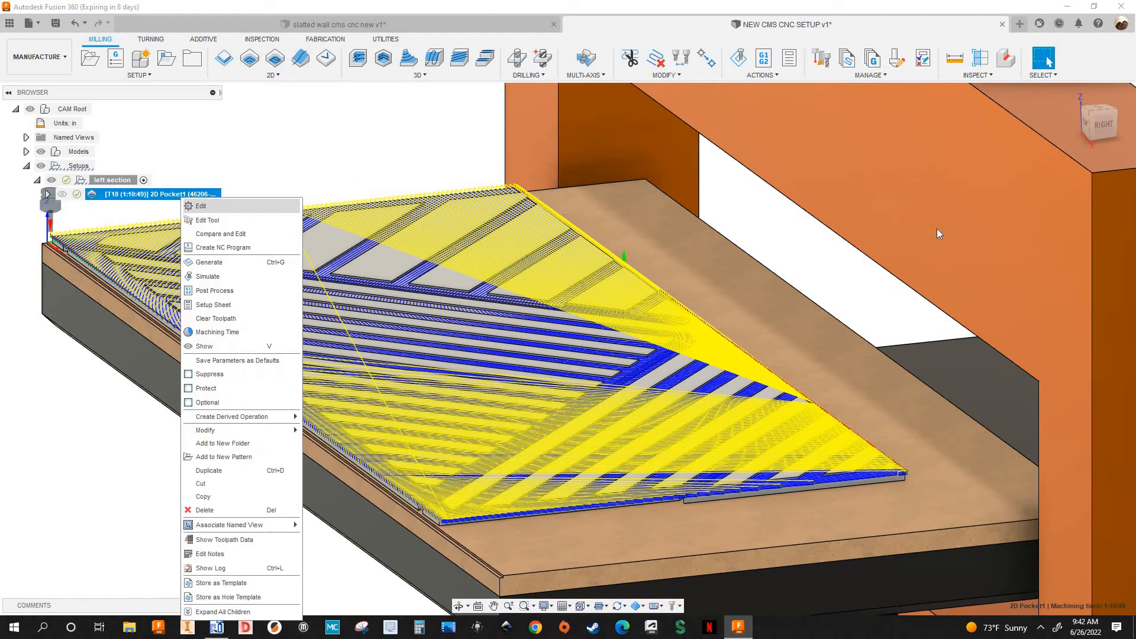
click(1012, 180)
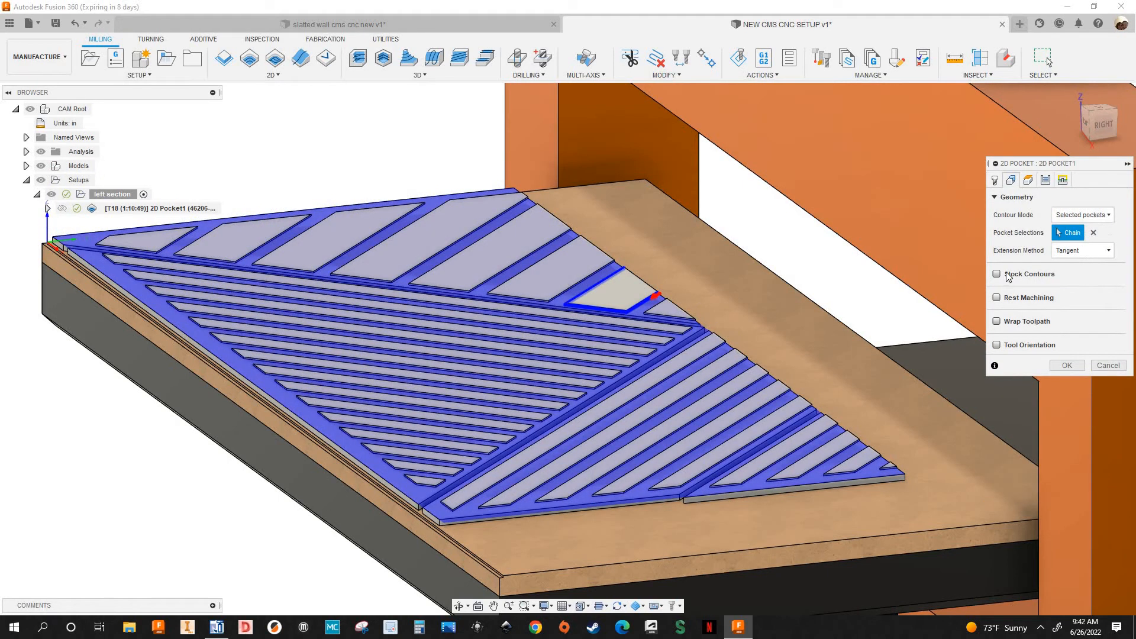
click(1094, 233)
scroll(893, 492, up, 3)
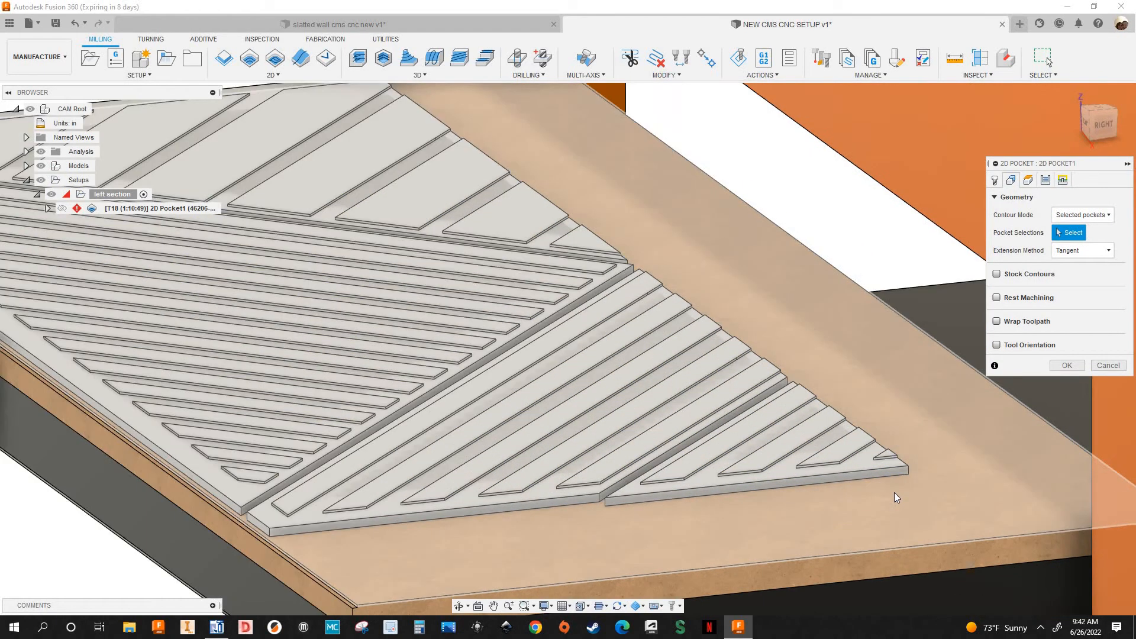
scroll(865, 453, up, 2)
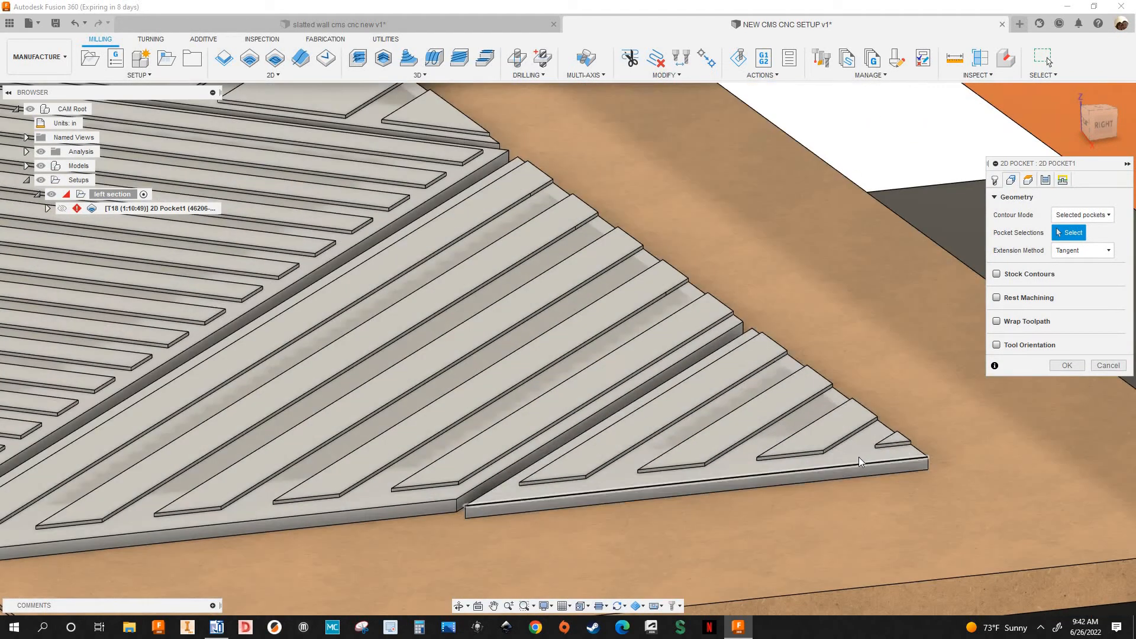
click(858, 457)
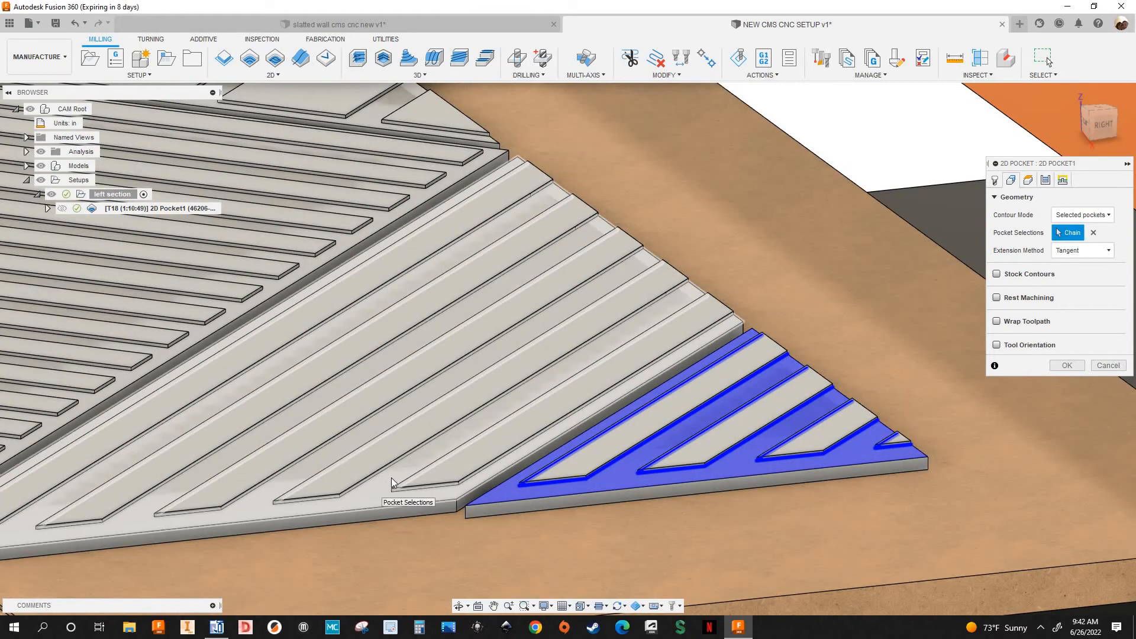
click(392, 477)
Step: Add the recessed floors of the large central triangular panel and the back panel with wide slats to the pocket selections
scroll(126, 463, down, 2)
scroll(126, 463, down, 2)
scroll(126, 463, up, 3)
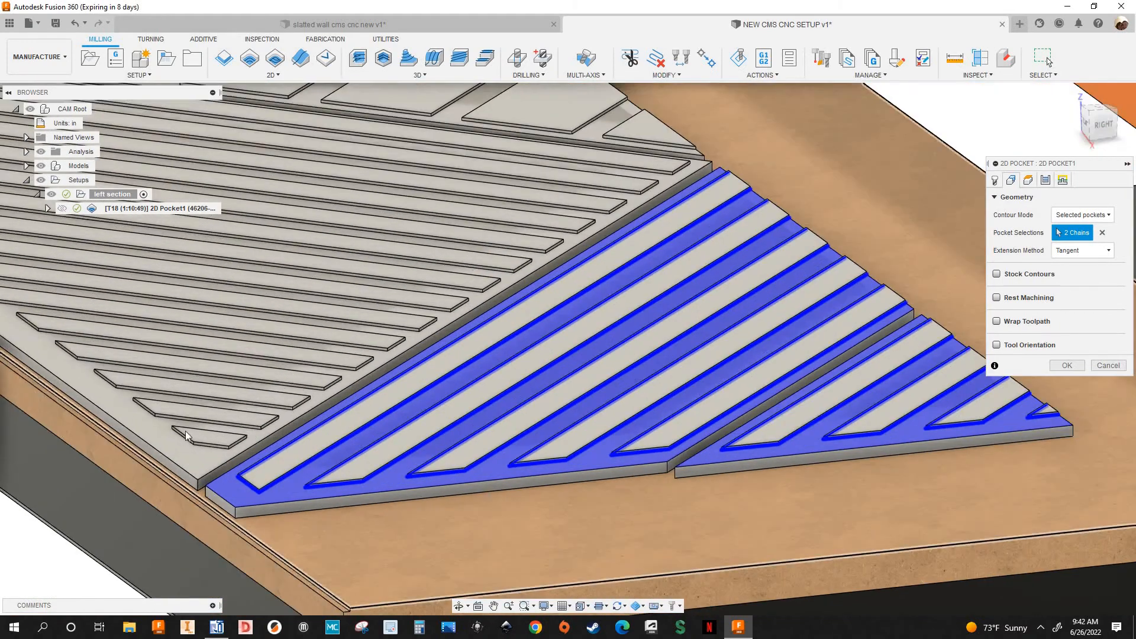
click(380, 305)
scroll(424, 185, down, 2)
scroll(423, 184, down, 2)
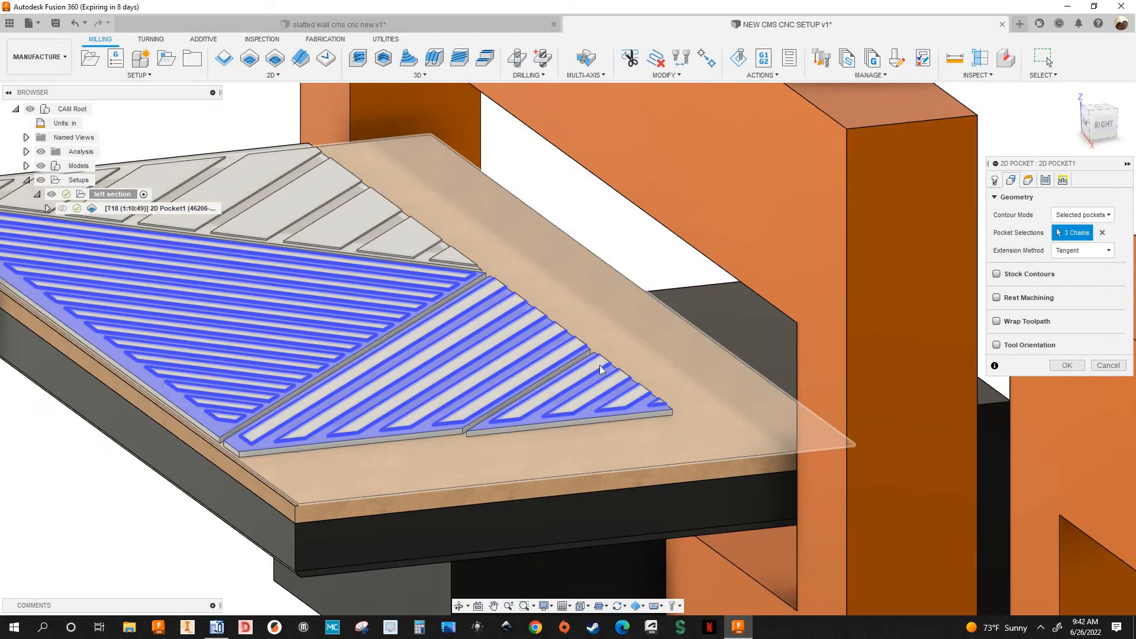
middle_drag(273, 357, 531, 555)
scroll(94, 412, up, 4)
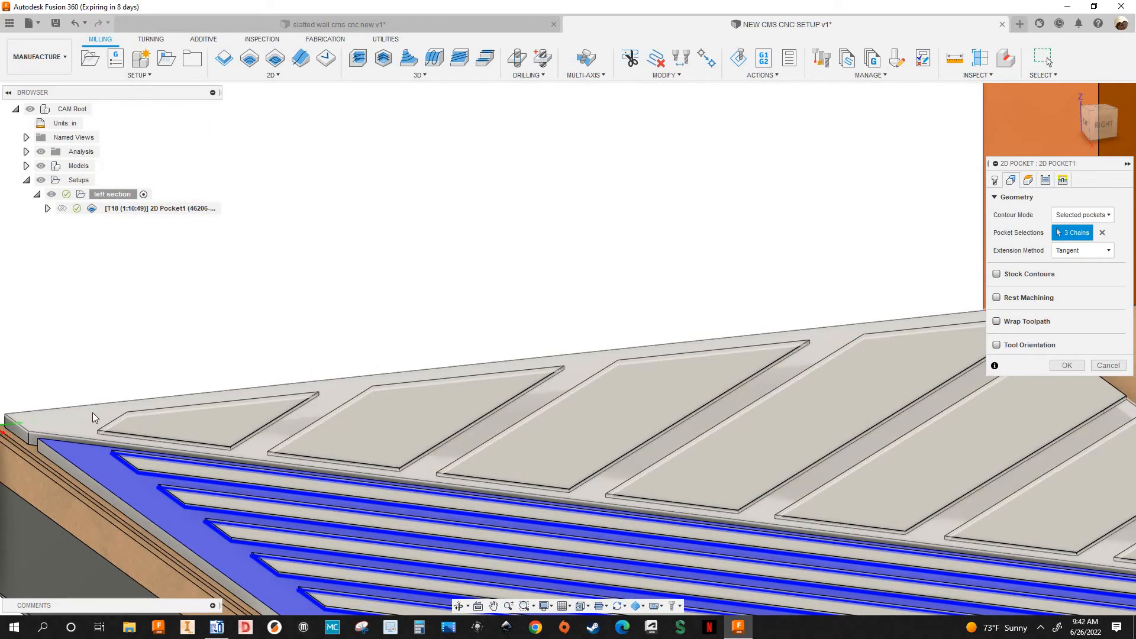
click(92, 413)
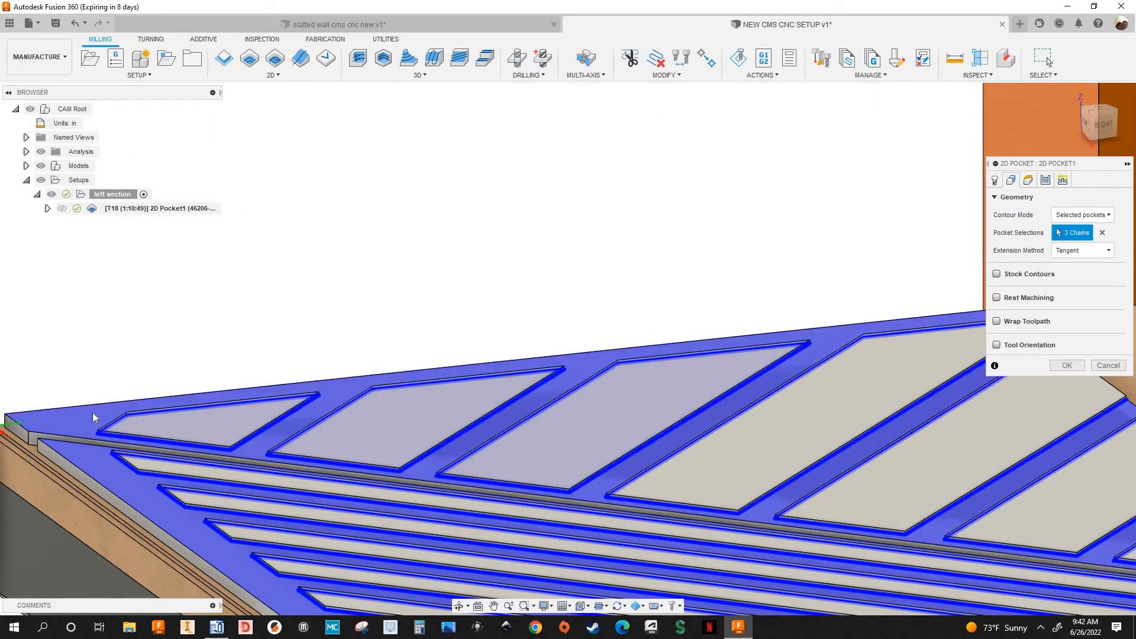
scroll(265, 291, down, 4)
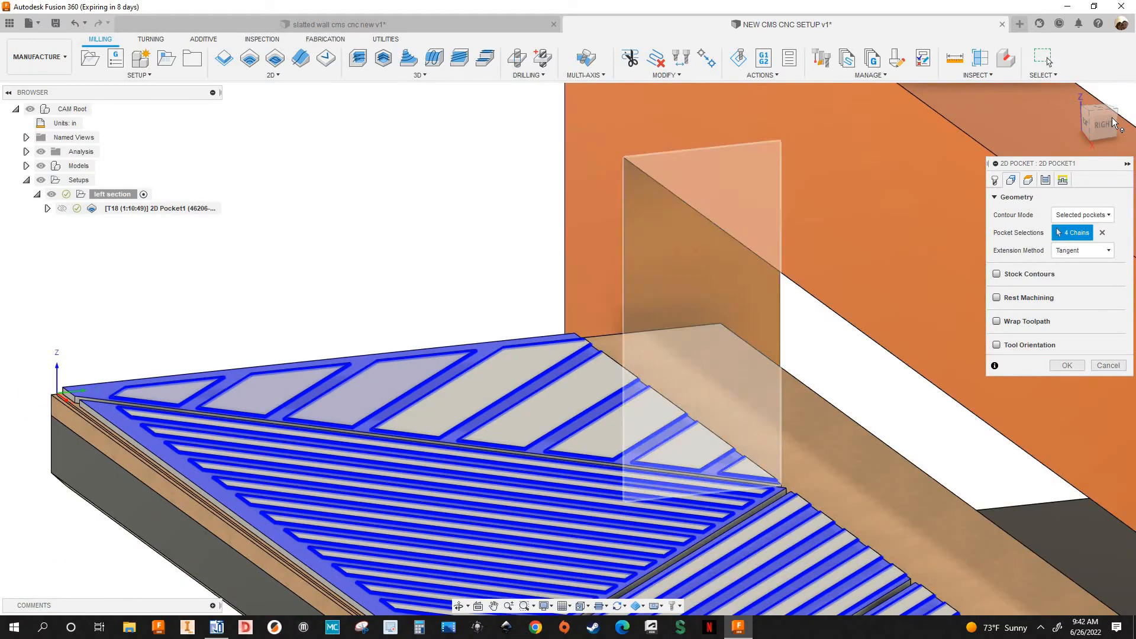
Step: Examine the pocket toolpath from above and up close along the gap between the wide-slat panel and the large triangular panel
click(1105, 112)
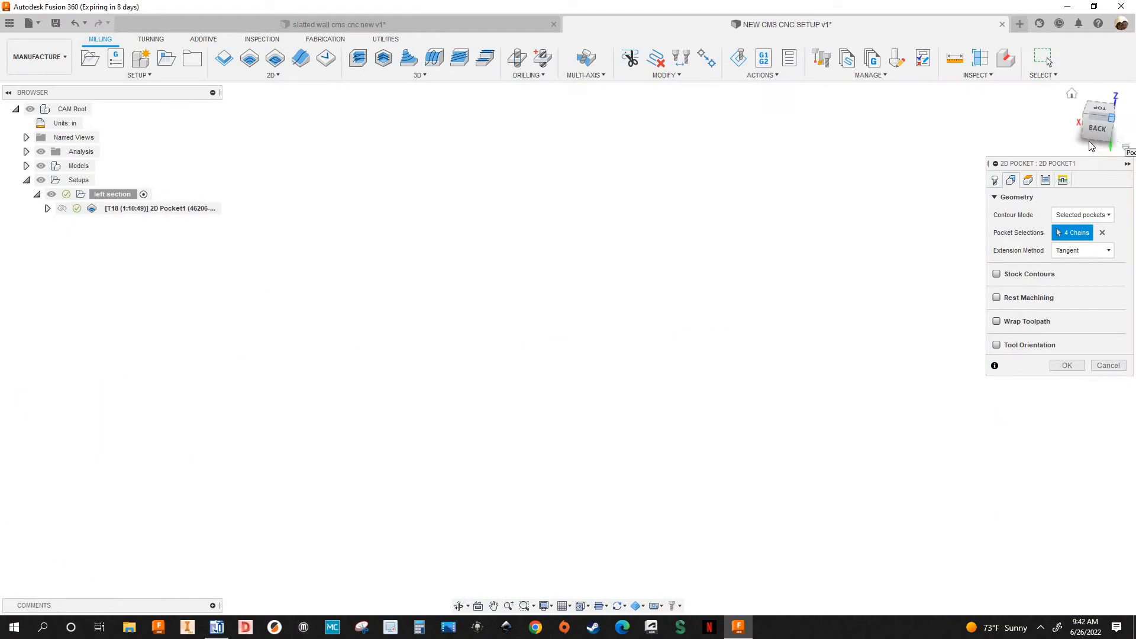
click(1120, 96)
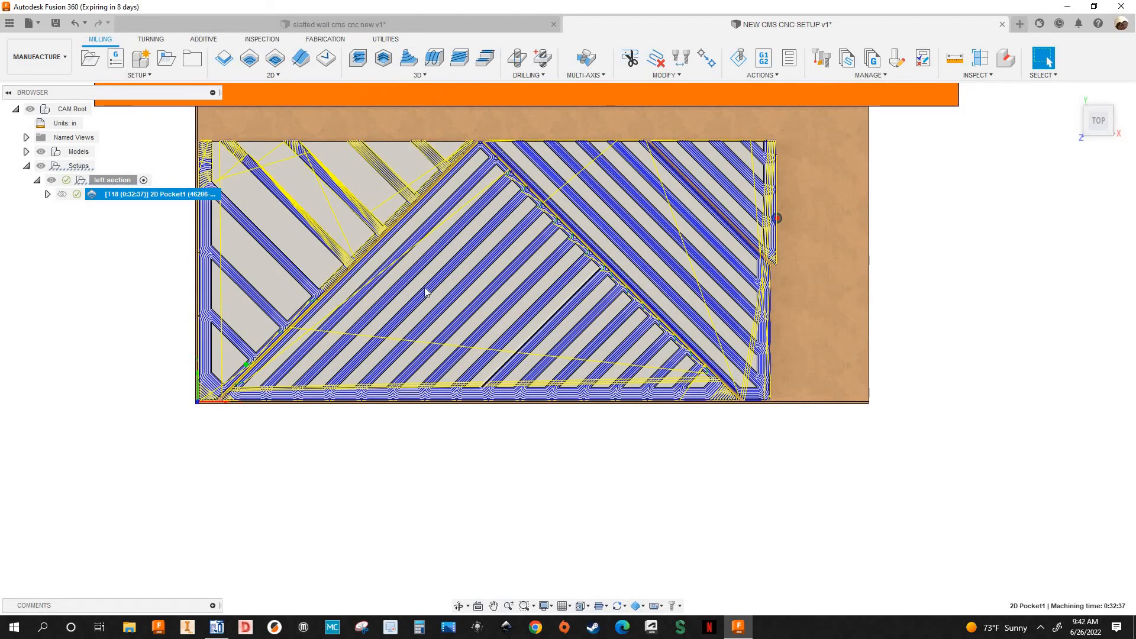
scroll(458, 290, up, 10)
scroll(458, 289, up, 3)
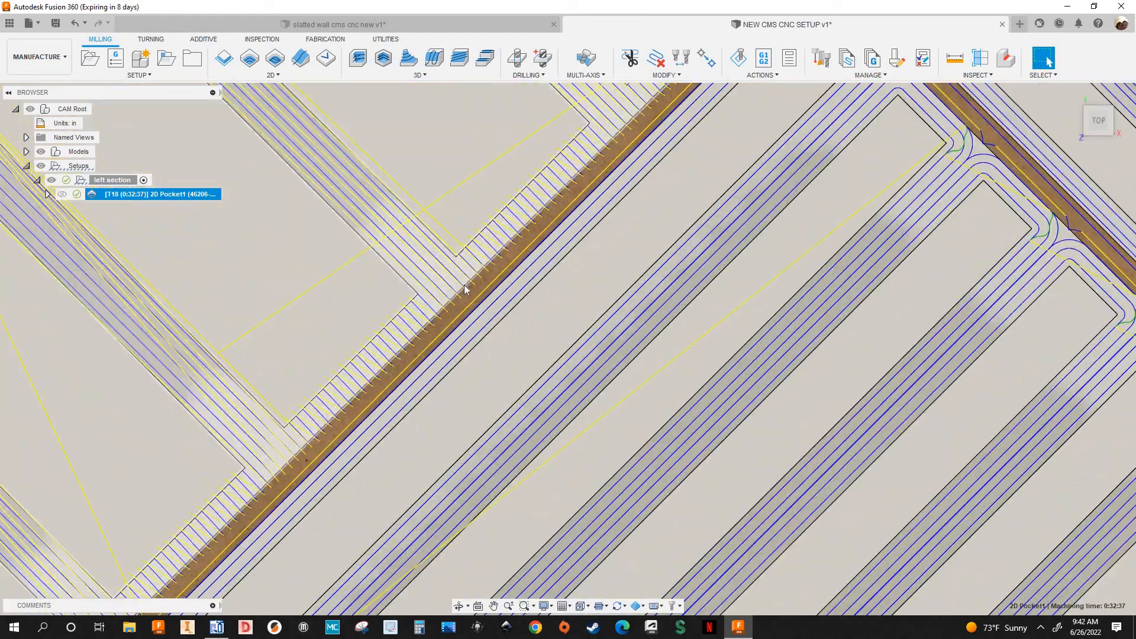
shift+middle_drag(508, 322, 511, 229)
scroll(511, 229, up, 6)
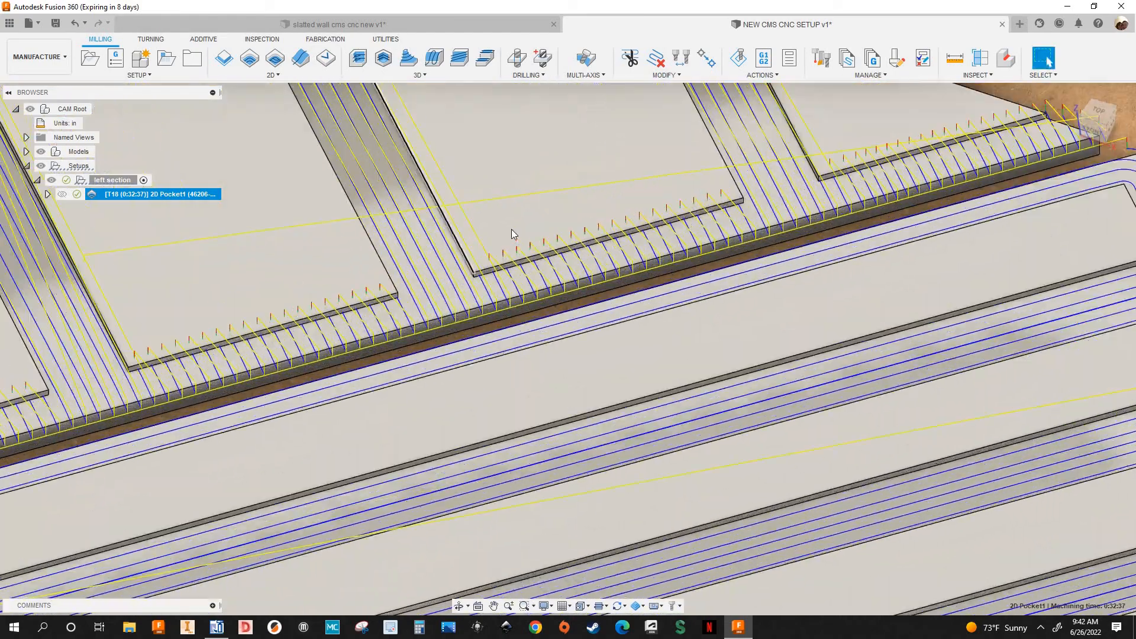
scroll(506, 255, down, 3)
scroll(507, 255, down, 5)
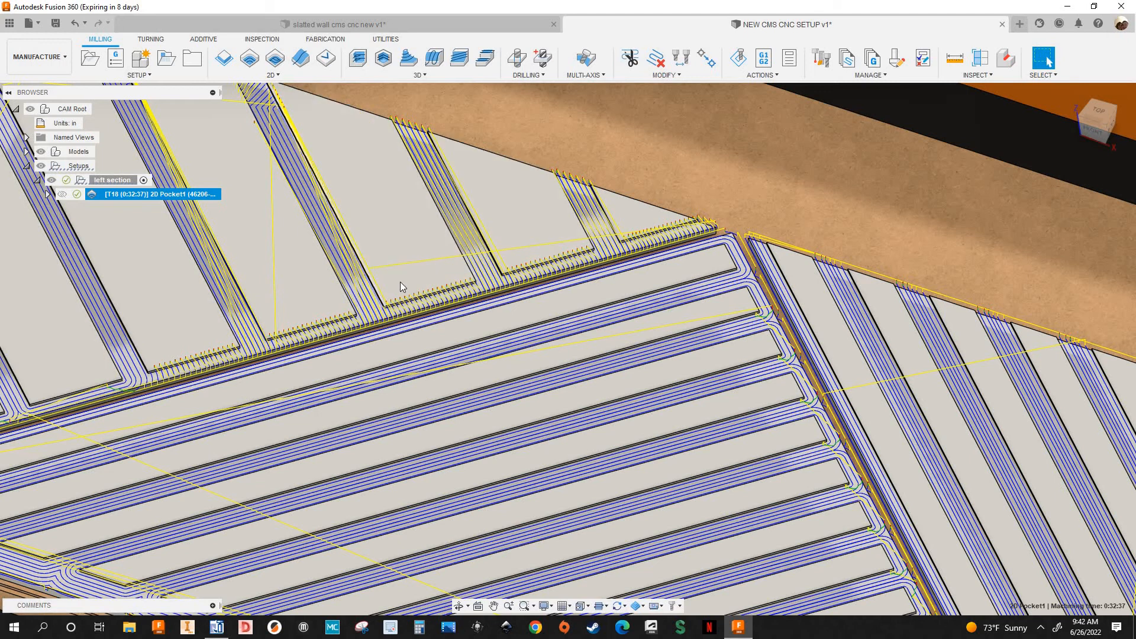
scroll(278, 205, down, 1)
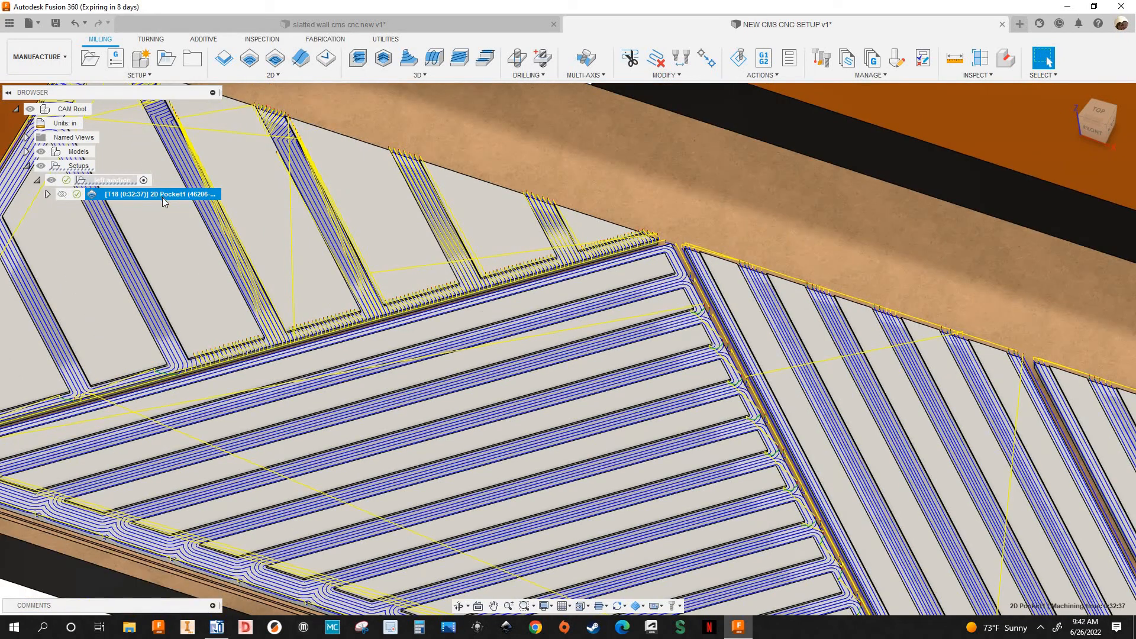
Step: Set the 2D Pocket's extension method to Closest boundary and regenerate the toolpath
right_click(162, 197)
click(188, 206)
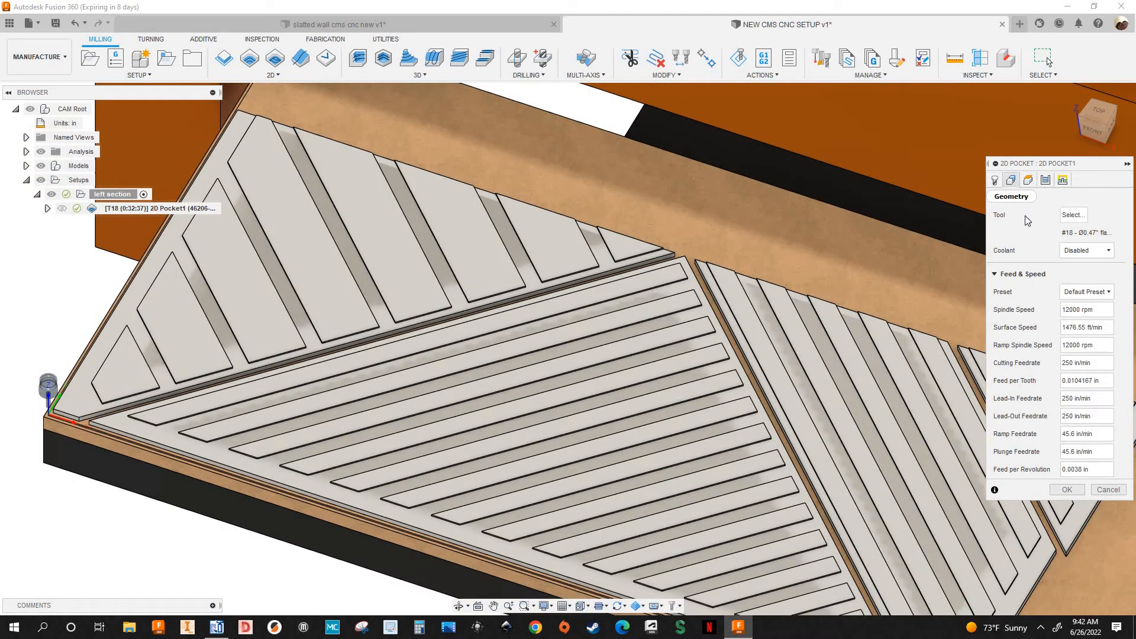
click(1010, 179)
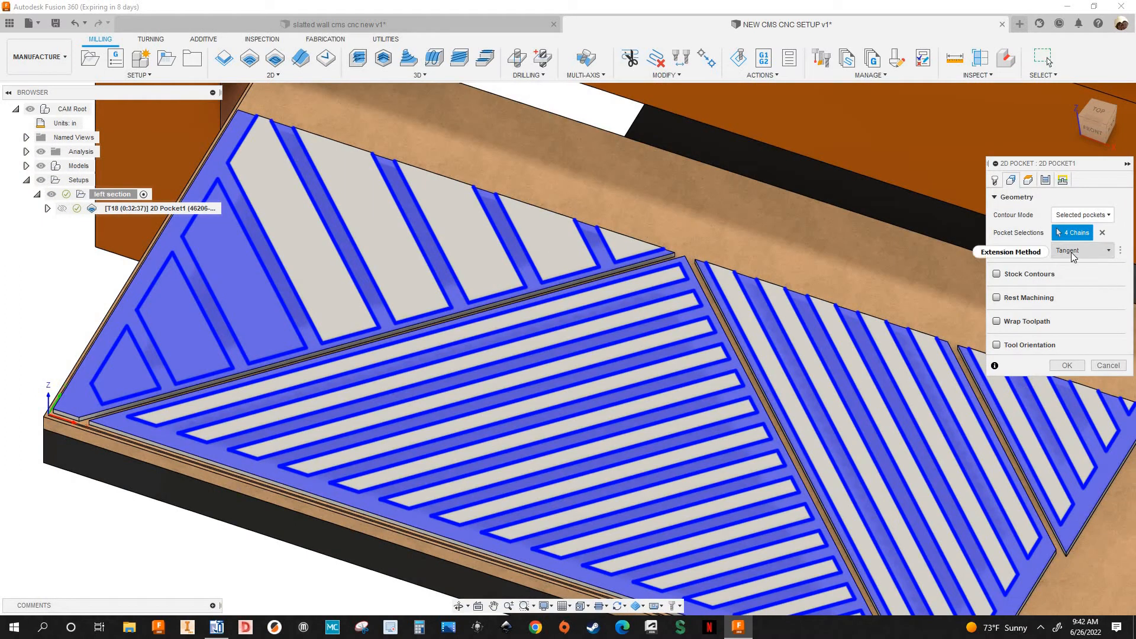
click(1072, 255)
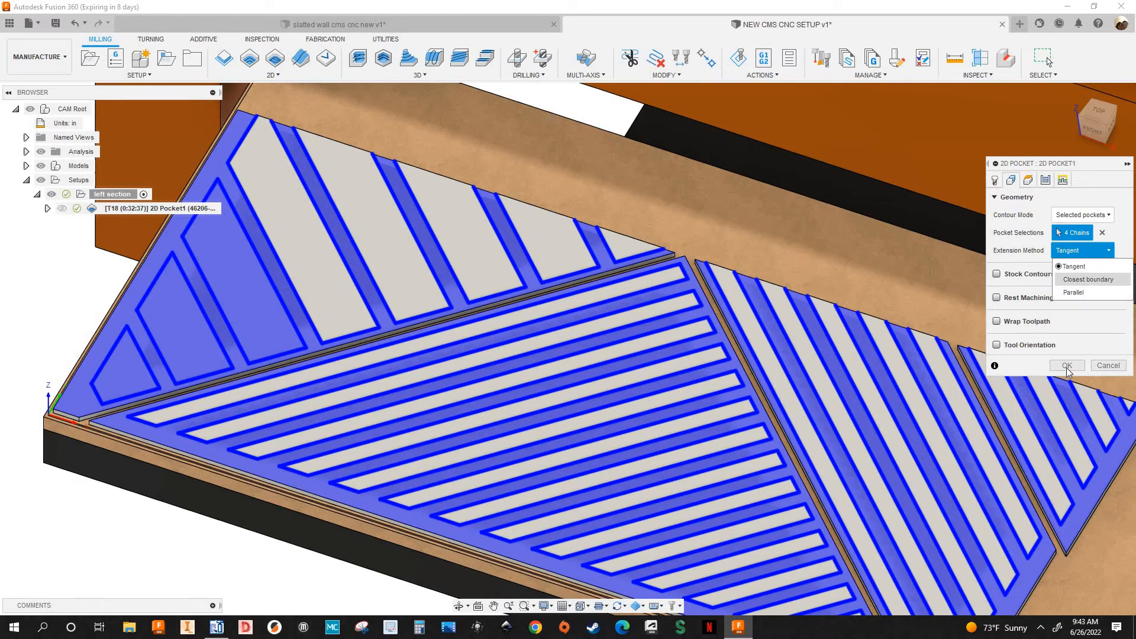
key(Return)
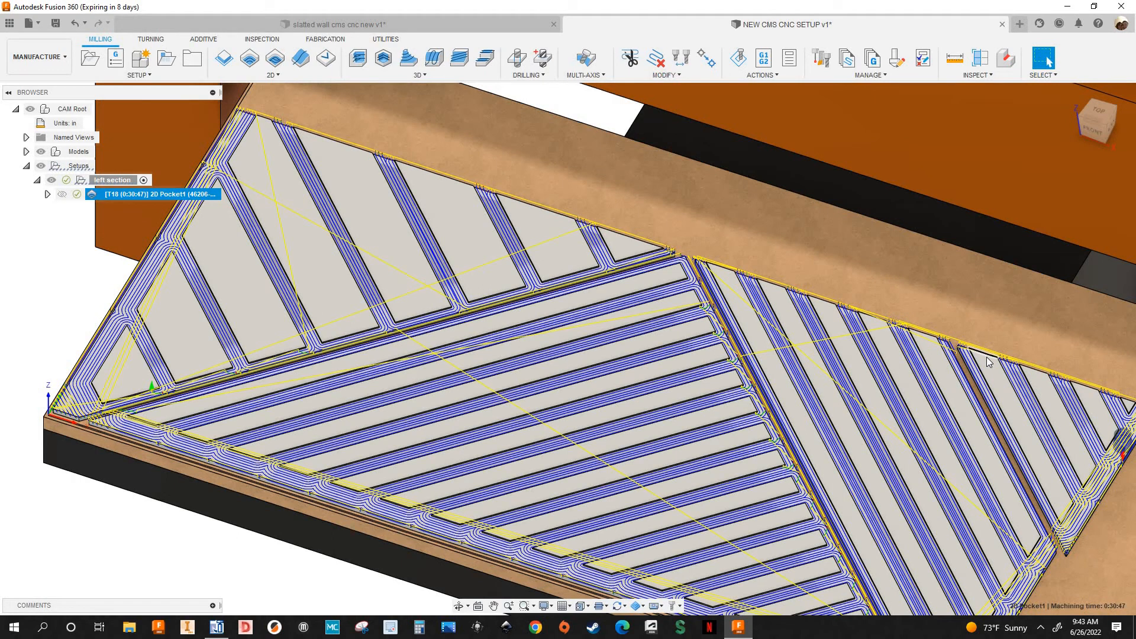
scroll(496, 249, up, 3)
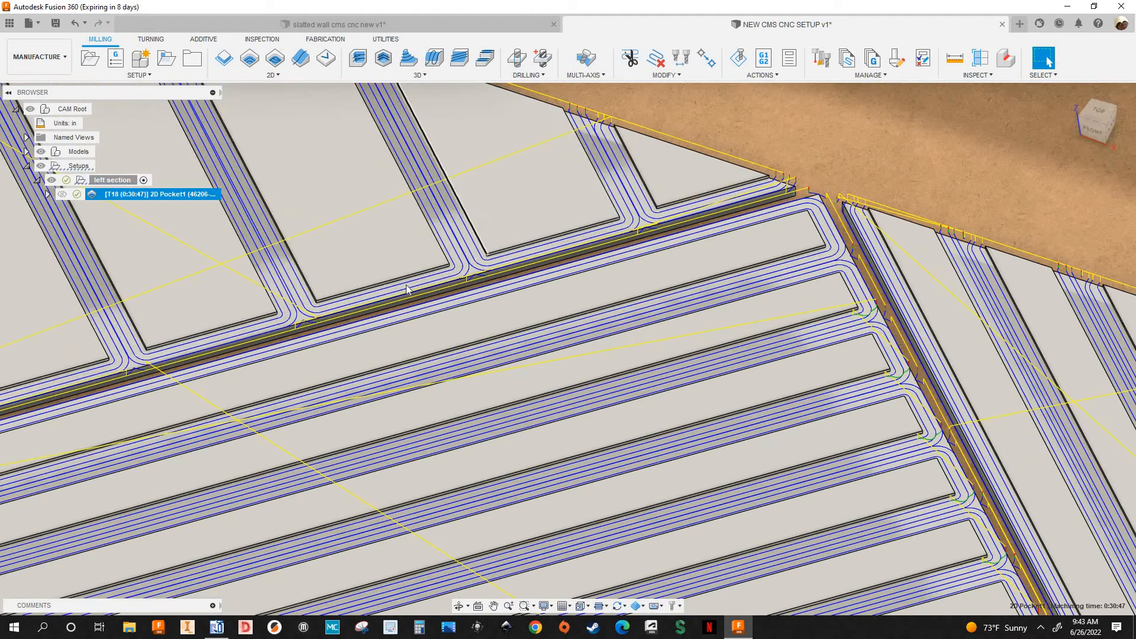
scroll(473, 284, down, 2)
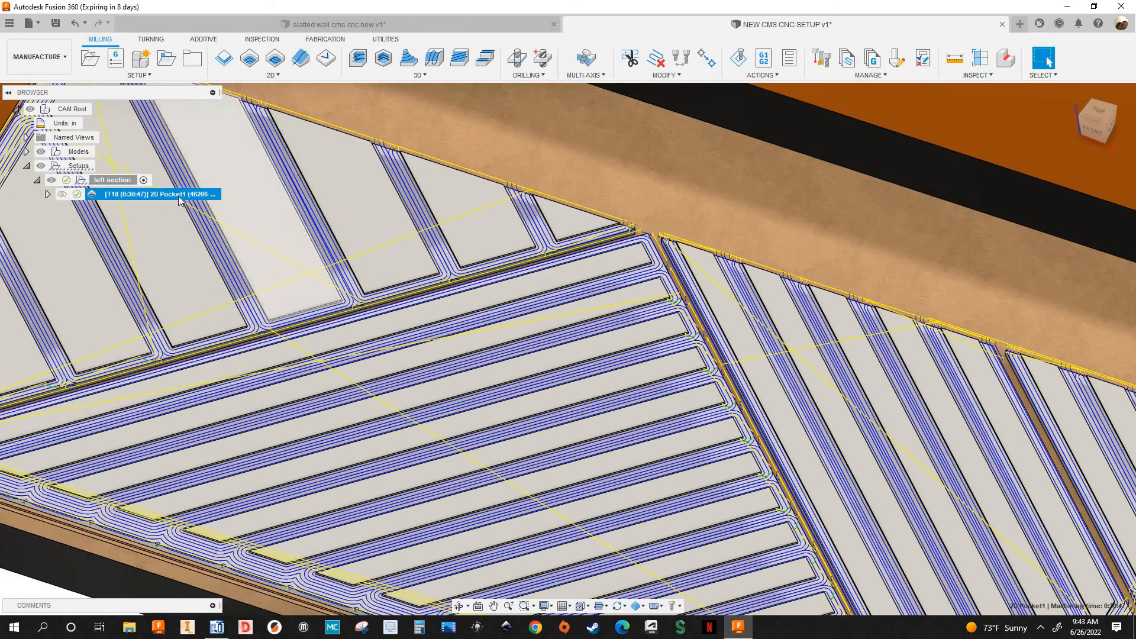
Step: Review the 2D Pocket's selected panel floors and extension method, and inspect its toolpath across all four panels
right_click(192, 203)
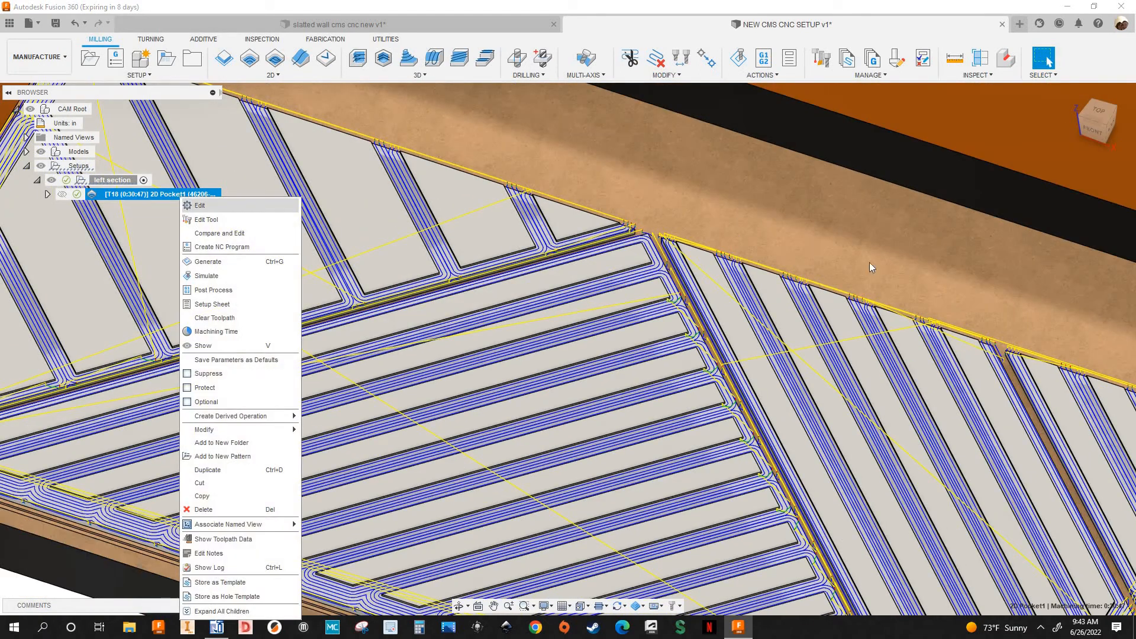
click(1008, 268)
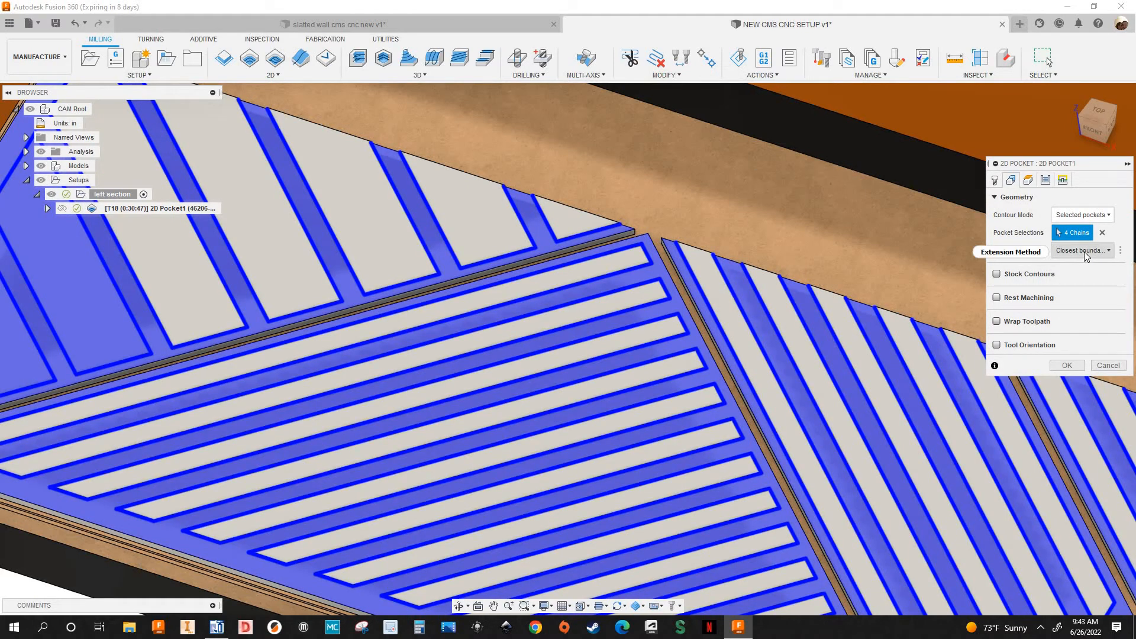
scroll(141, 266, down, 5)
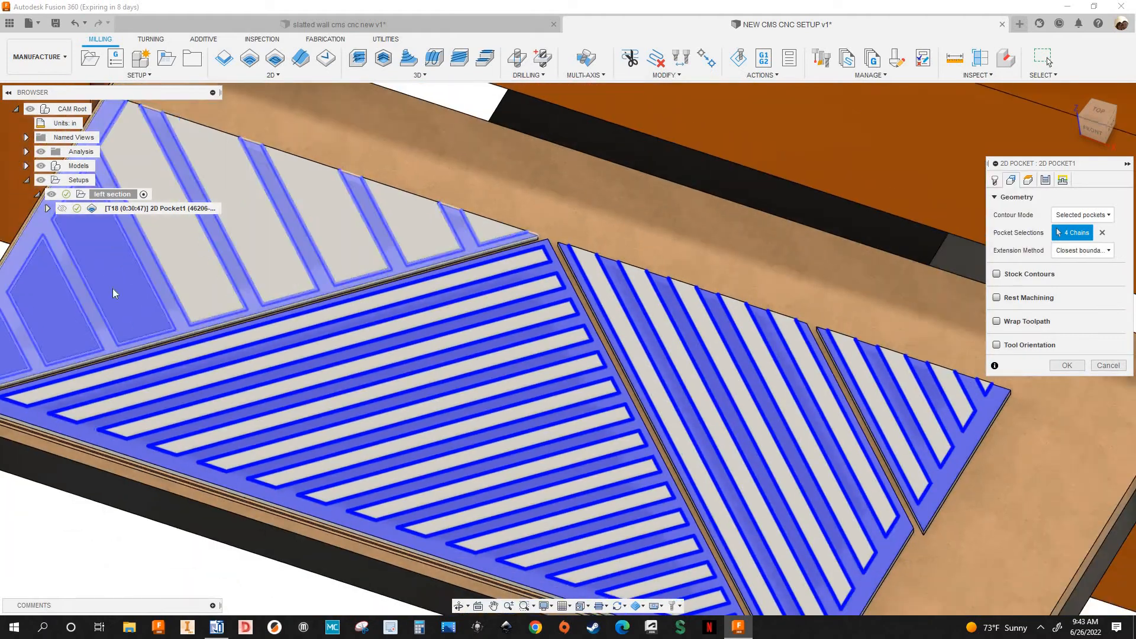
scroll(124, 326, up, 3)
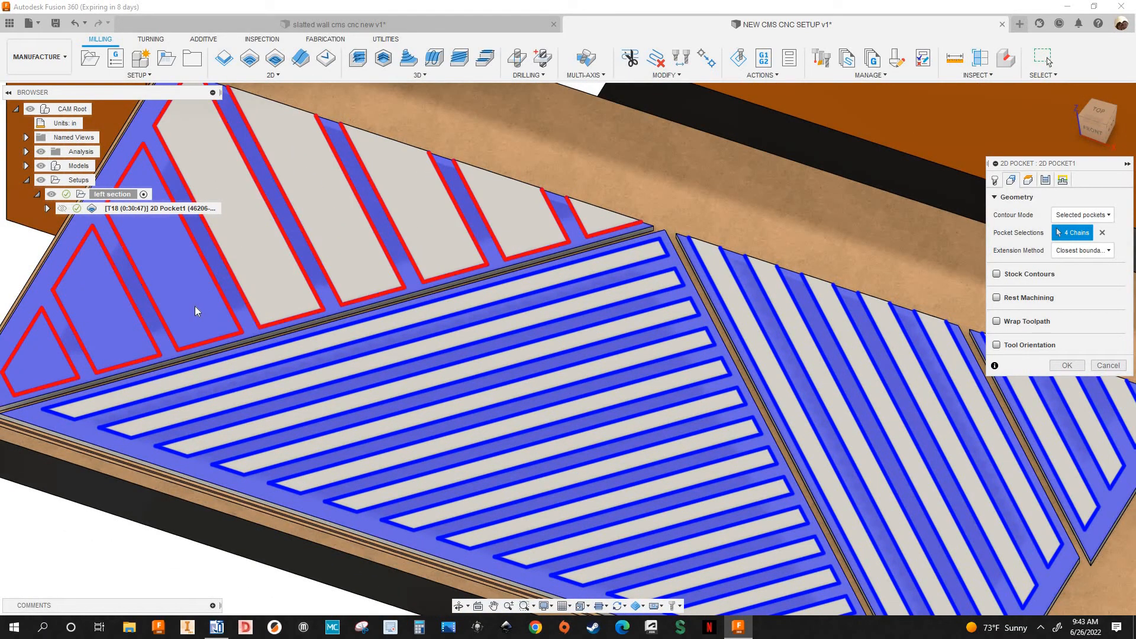
scroll(195, 308, down, 5)
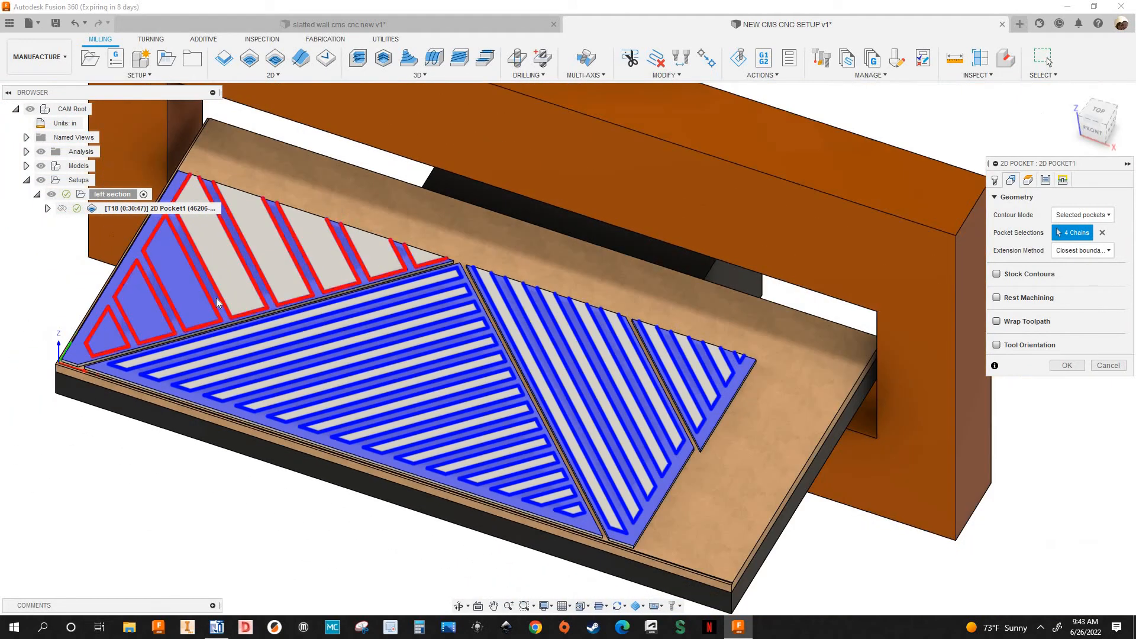
scroll(188, 227, up, 4)
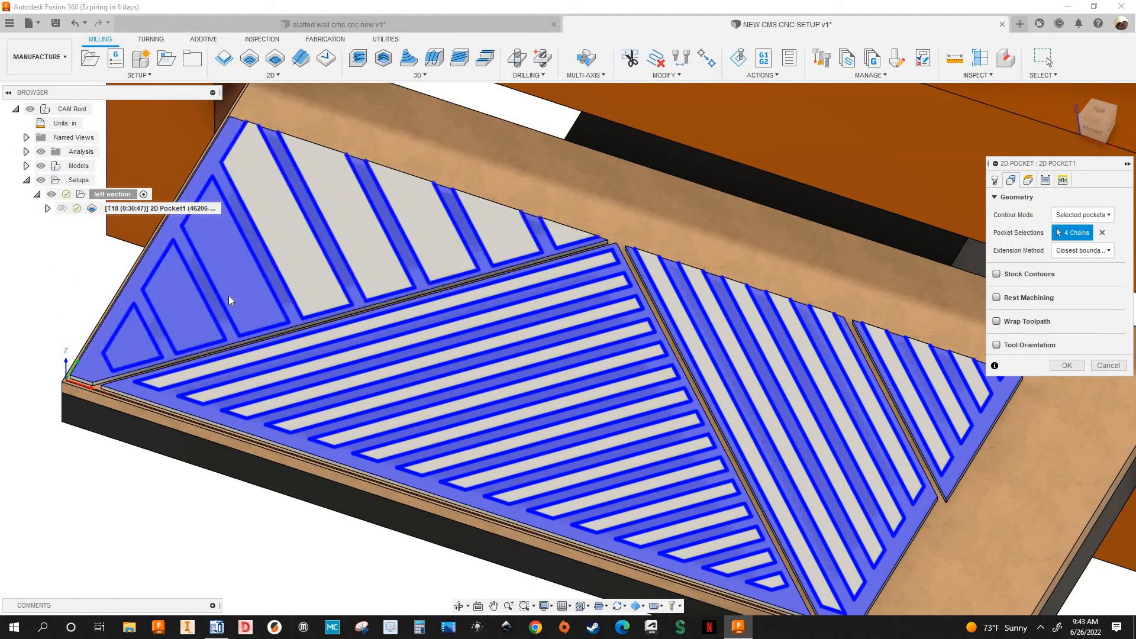
click(1068, 364)
scroll(320, 313, down, 5)
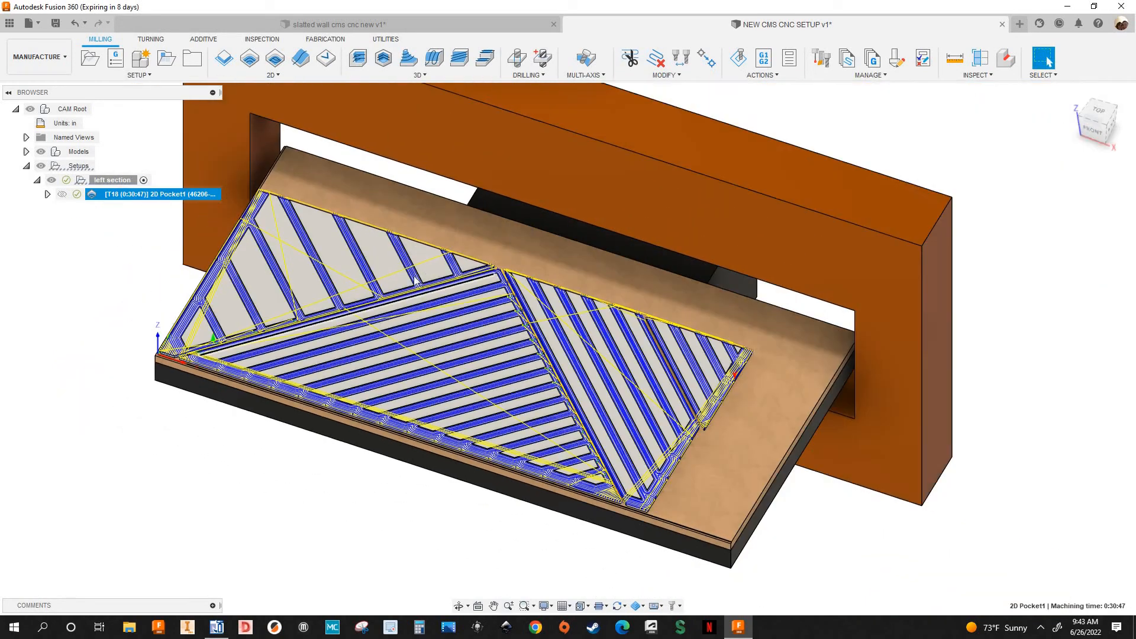
scroll(481, 237, up, 8)
scroll(461, 239, down, 6)
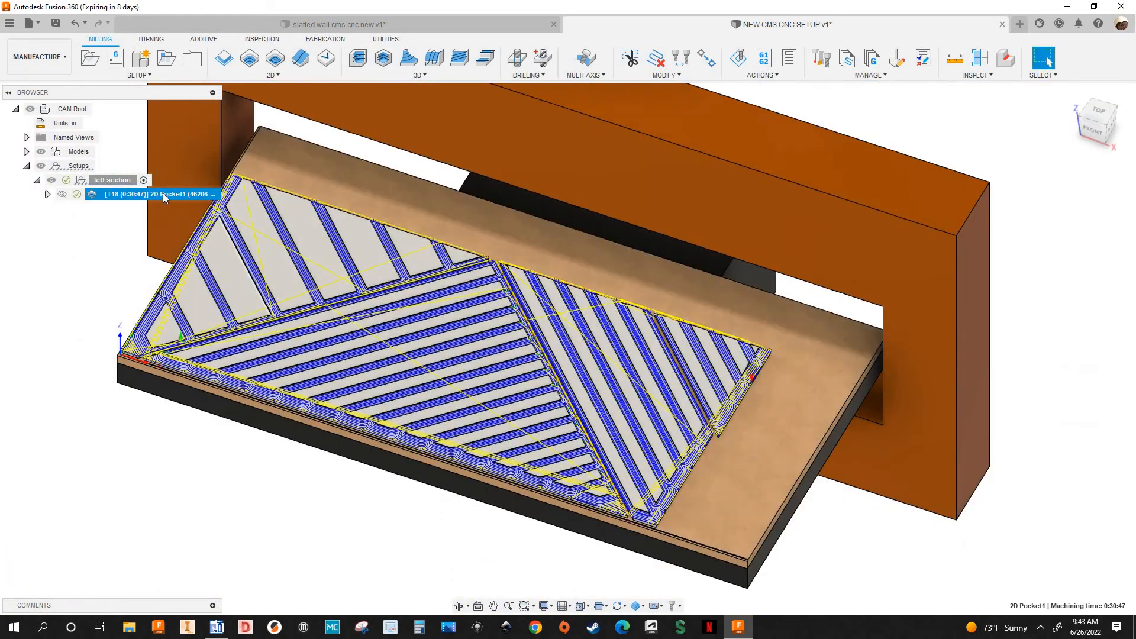
Step: Simulate the 2D Pocket toolpath with stock removal and watch the cutting from the top view
right_click(148, 194)
click(178, 276)
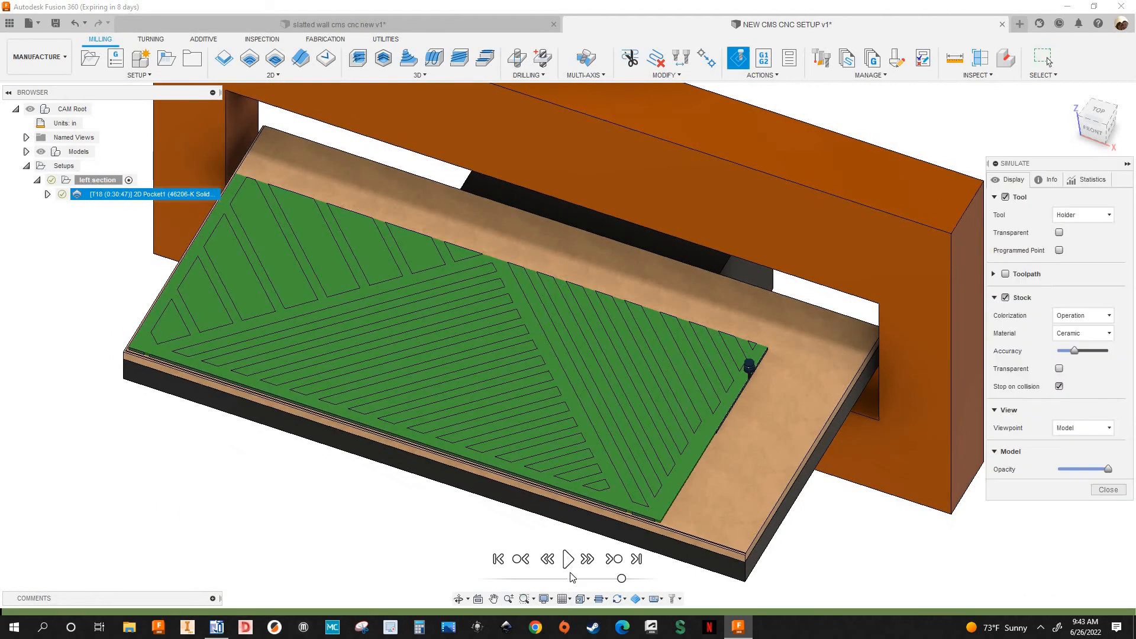
click(568, 559)
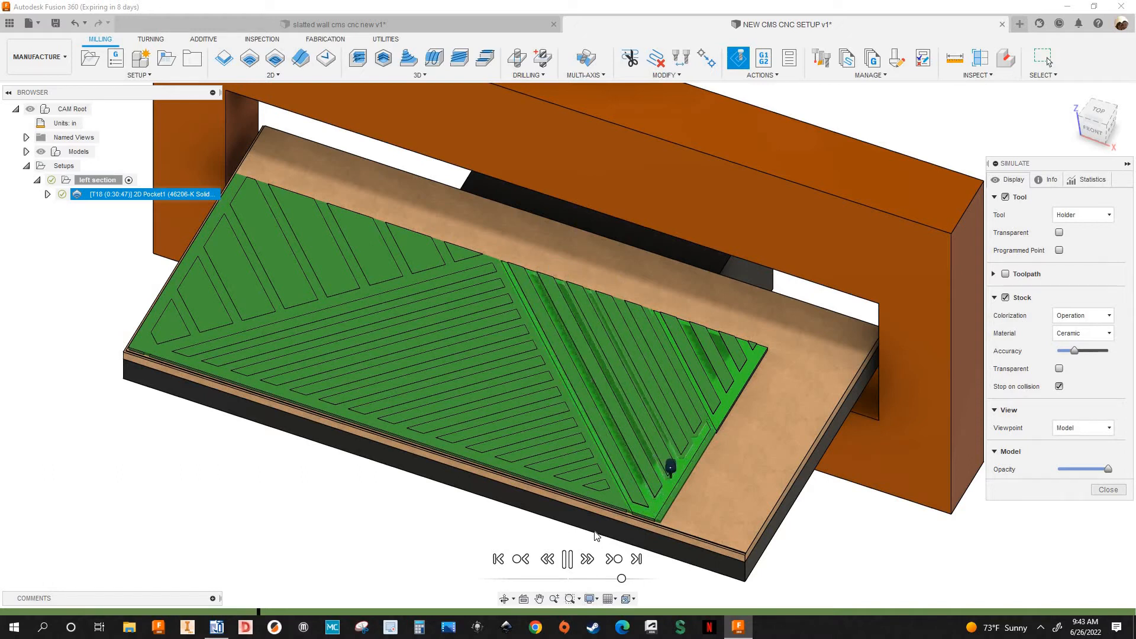
scroll(616, 517, up, 2)
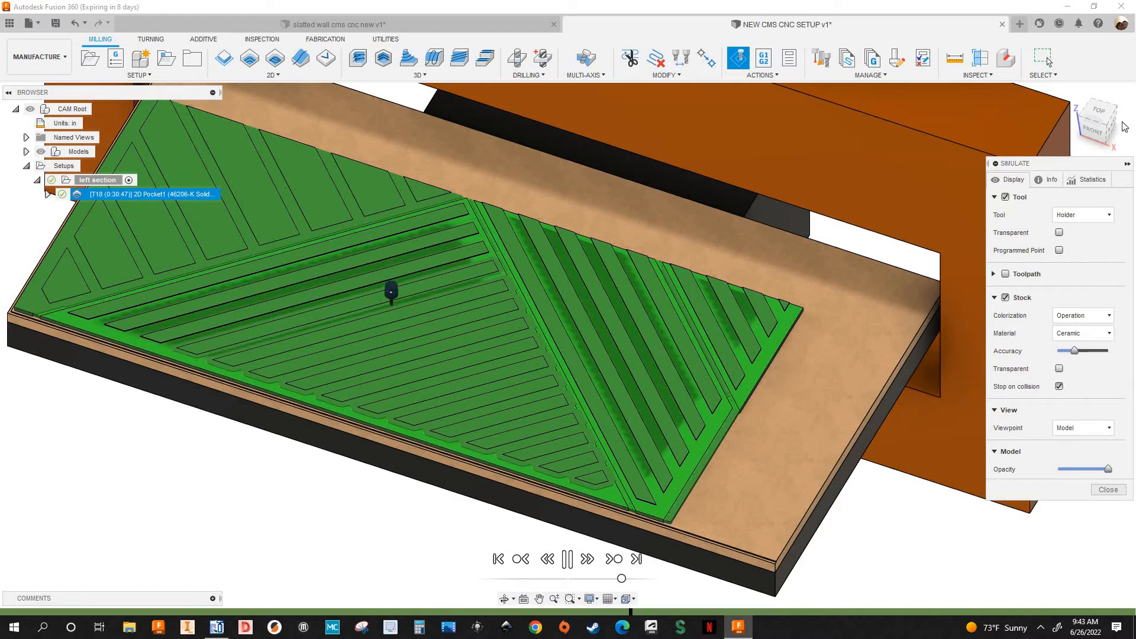
click(1100, 111)
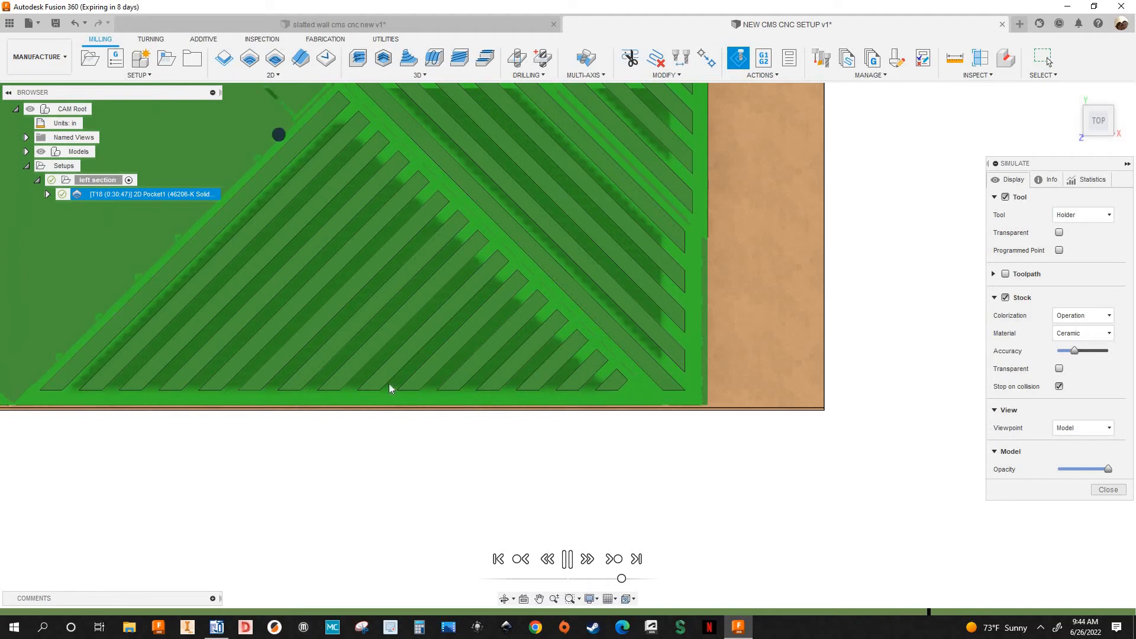
Step: Examine the simulated stock around the slats and panel gaps until the pocket cut finishes, and exit the simulation
scroll(277, 312, down, 2)
scroll(277, 312, up, 2)
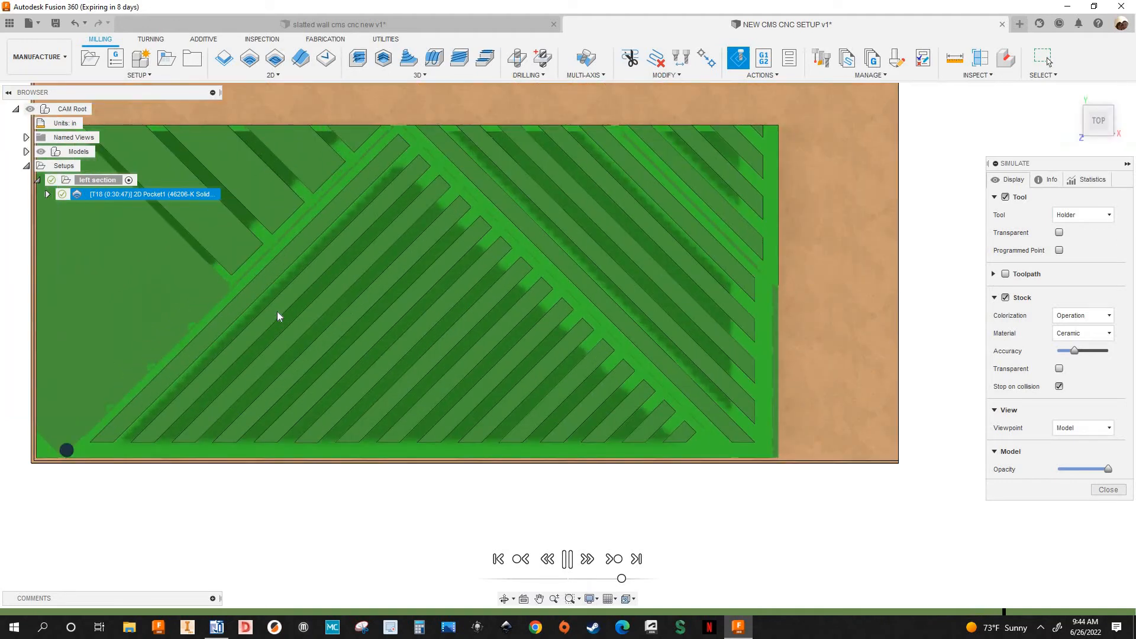
scroll(277, 311, down, 2)
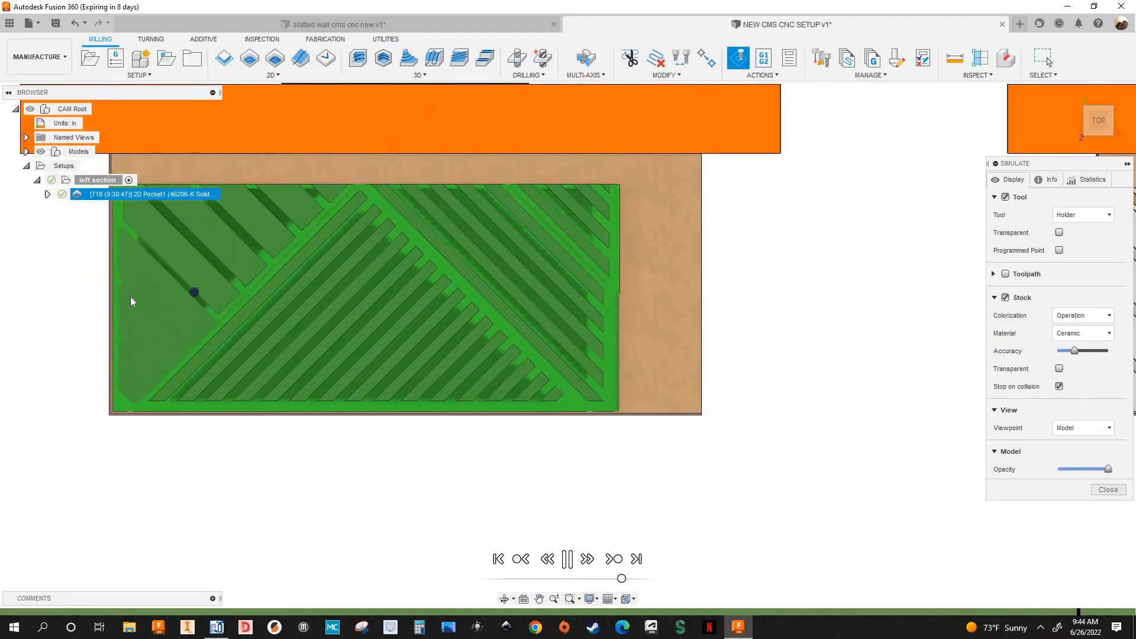
scroll(132, 307, up, 2)
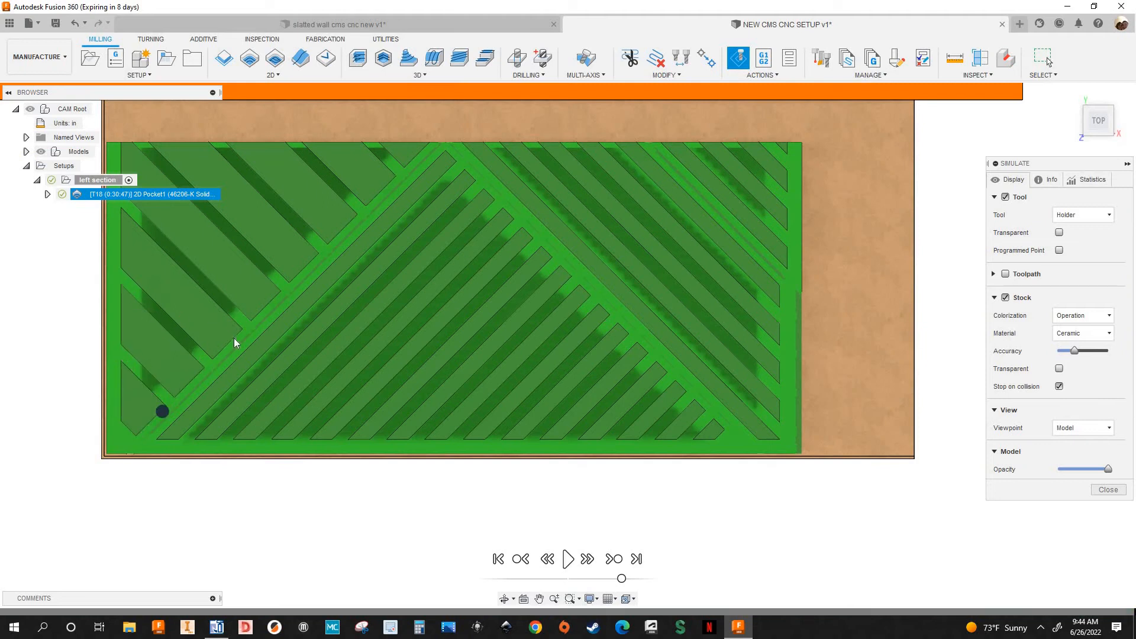
scroll(234, 339, down, 2)
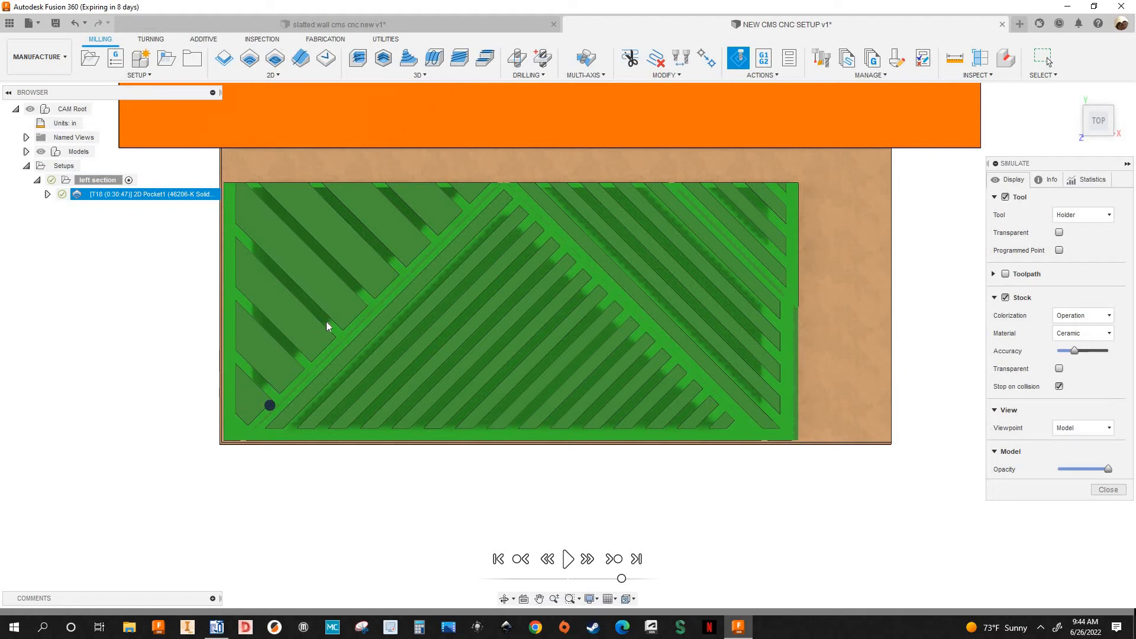
scroll(326, 326, up, 1)
scroll(632, 262, down, 2)
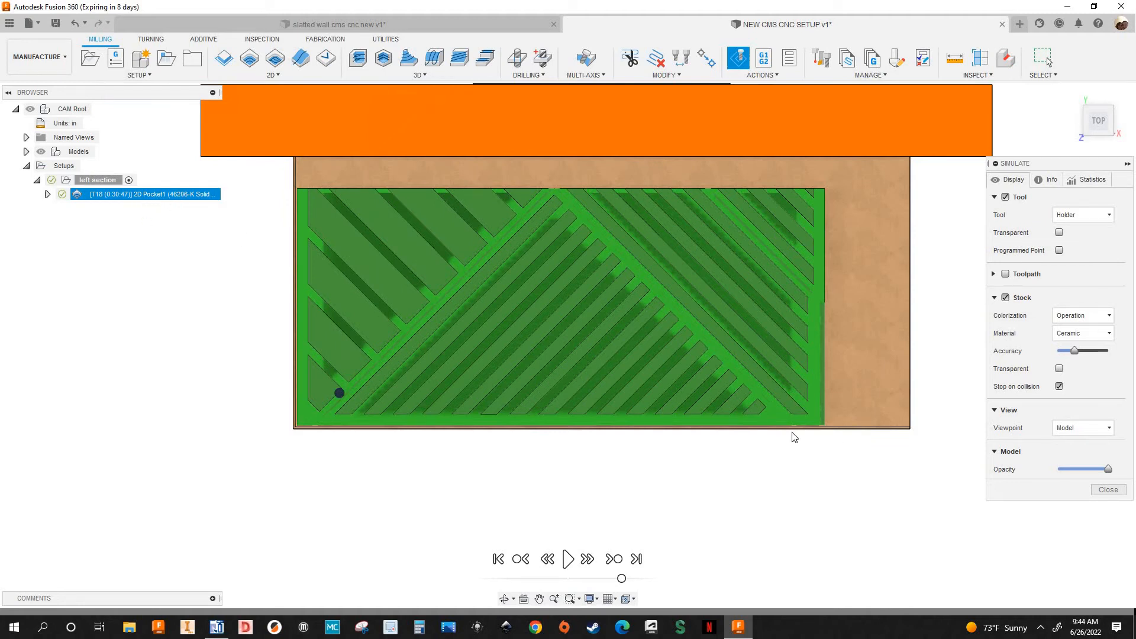
click(1108, 490)
Step: Create a 2D Contour operation derived from the 2D Pocket and clear its inherited contour selections
scroll(663, 409, down, 2)
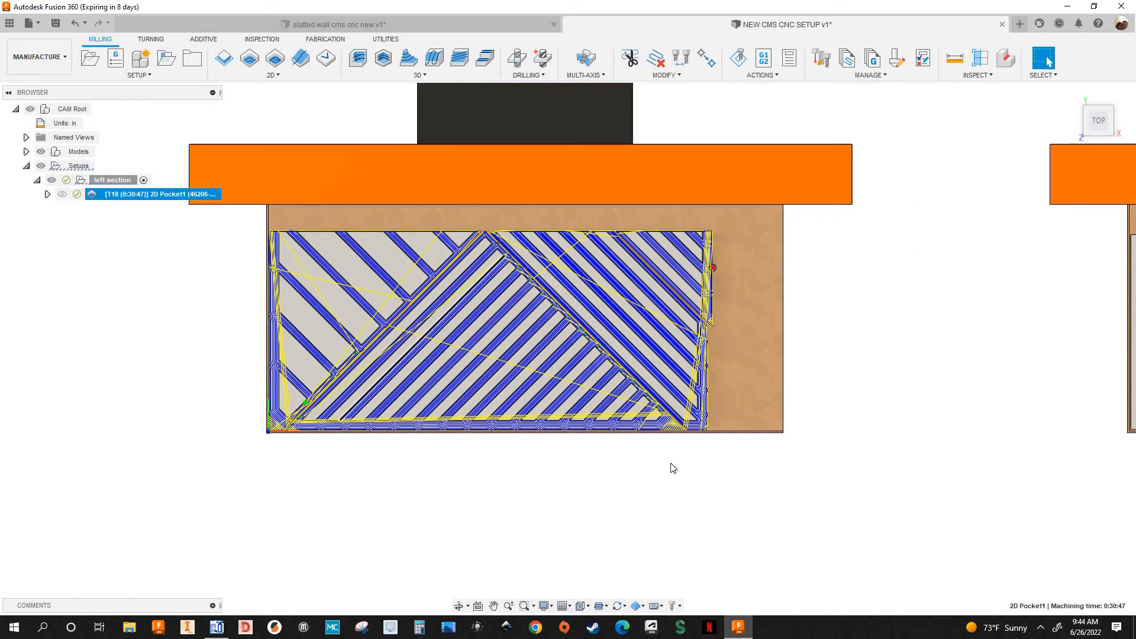
scroll(180, 271, up, 1)
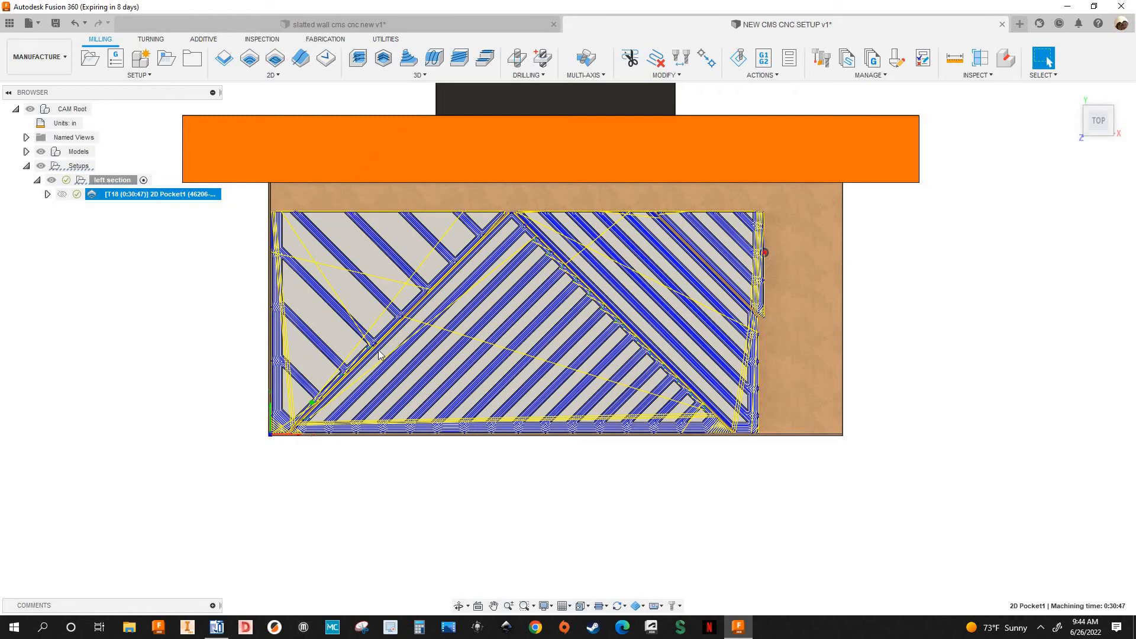
scroll(275, 315, up, 2)
scroll(278, 313, down, 1)
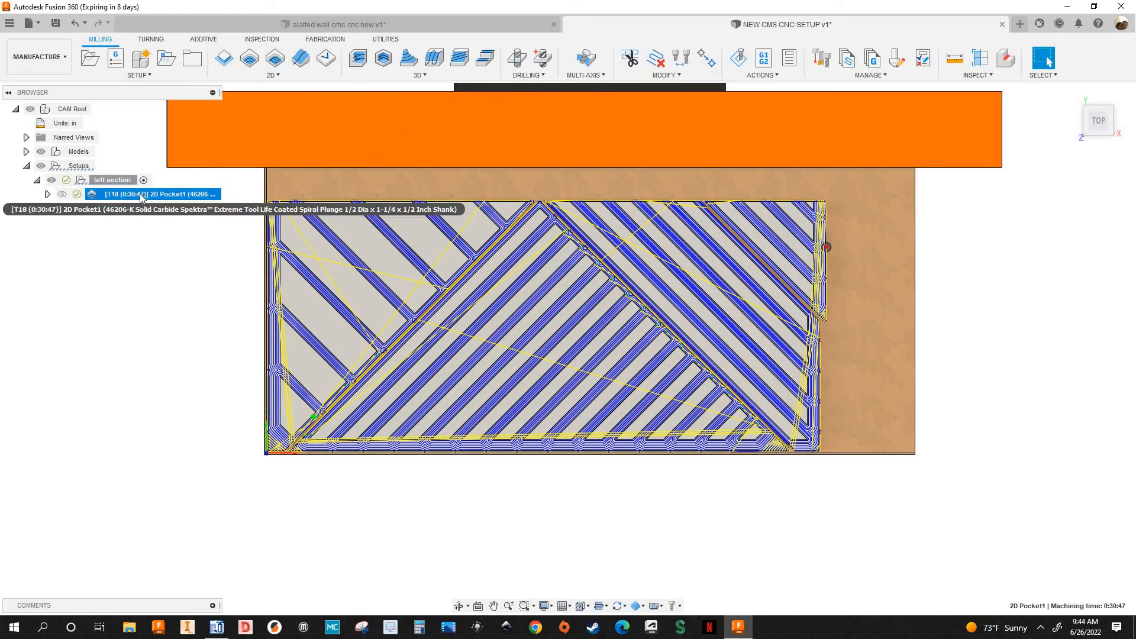
right_click(141, 197)
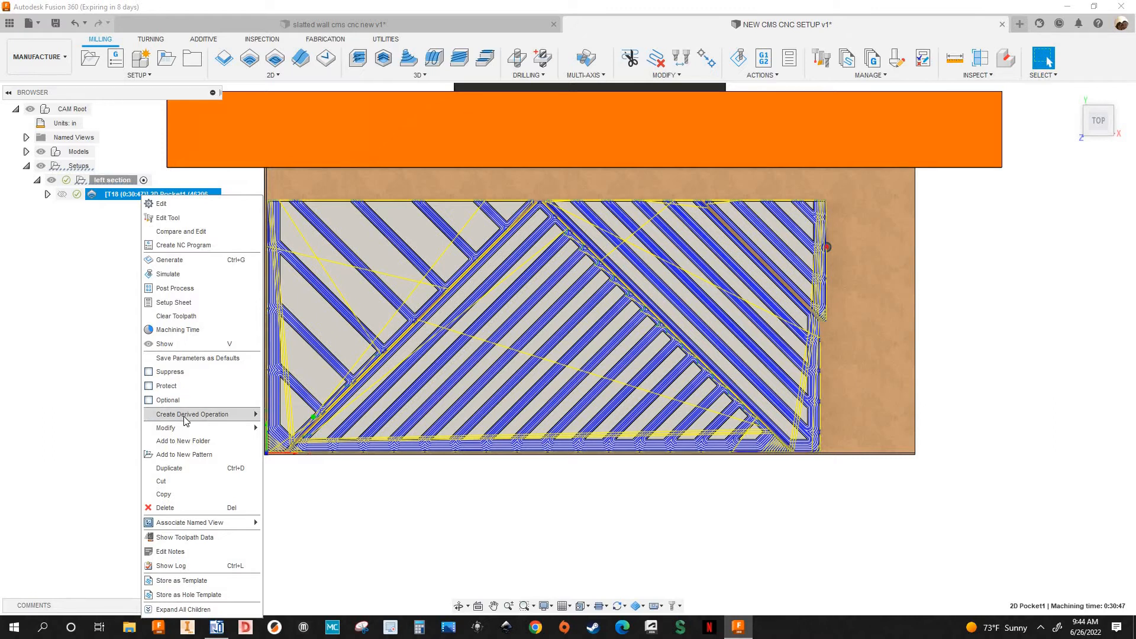
mouse_move(187, 421)
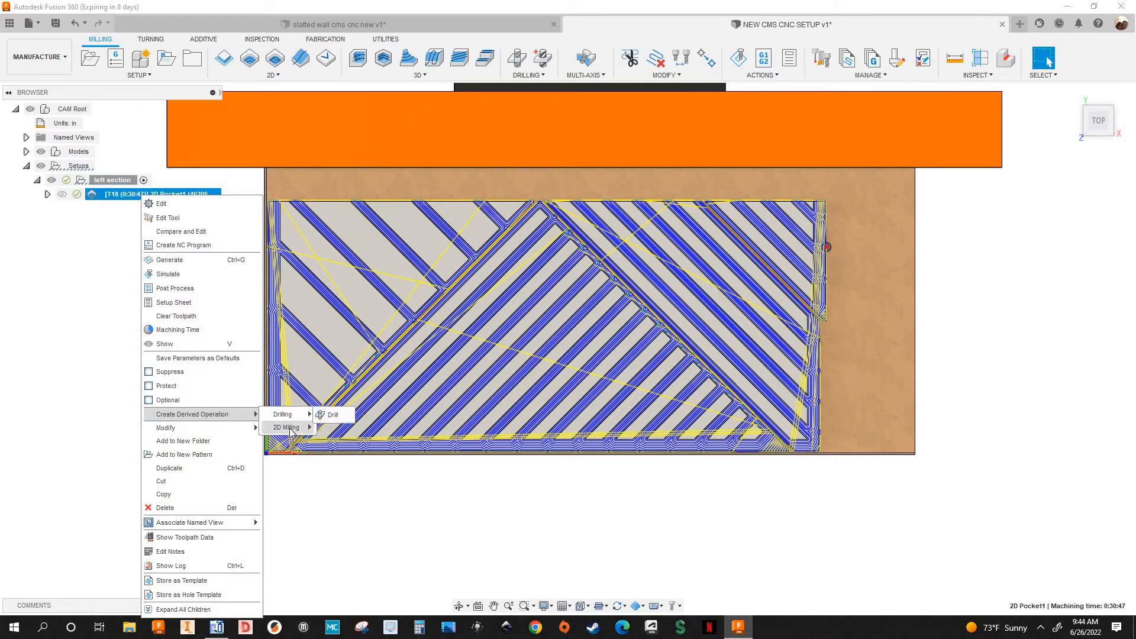
mouse_move(292, 427)
click(337, 470)
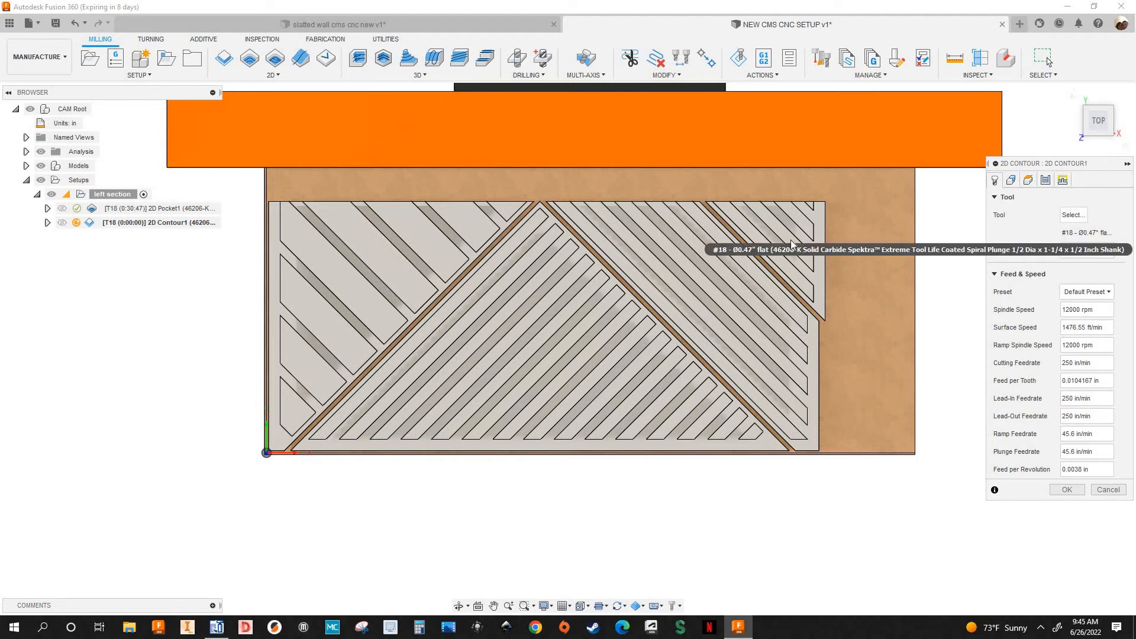
click(1011, 180)
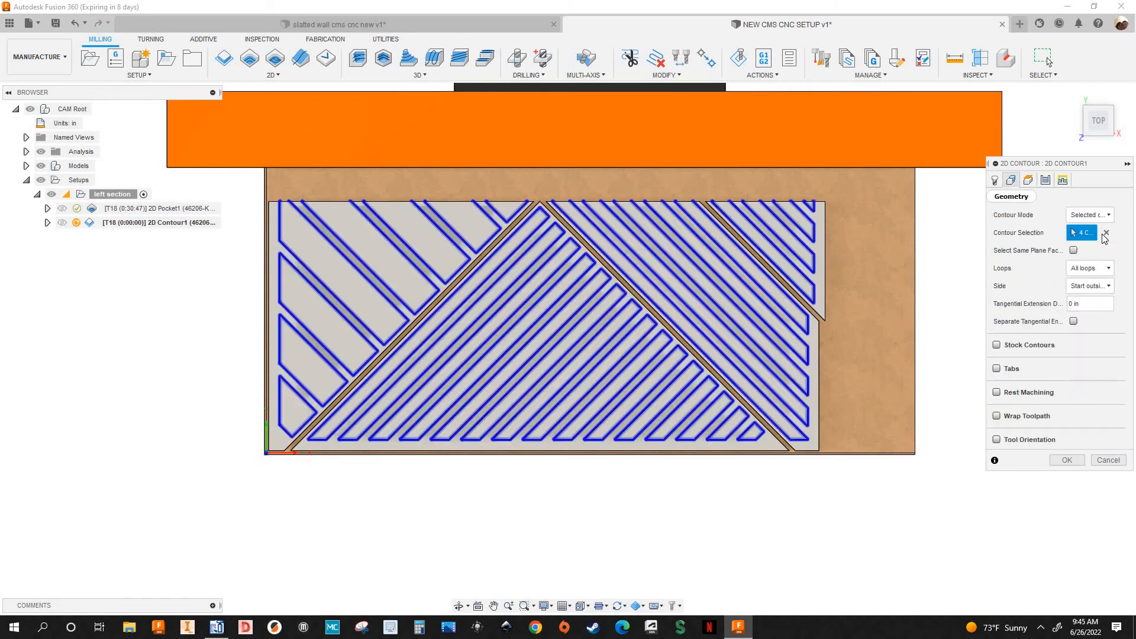
click(1107, 233)
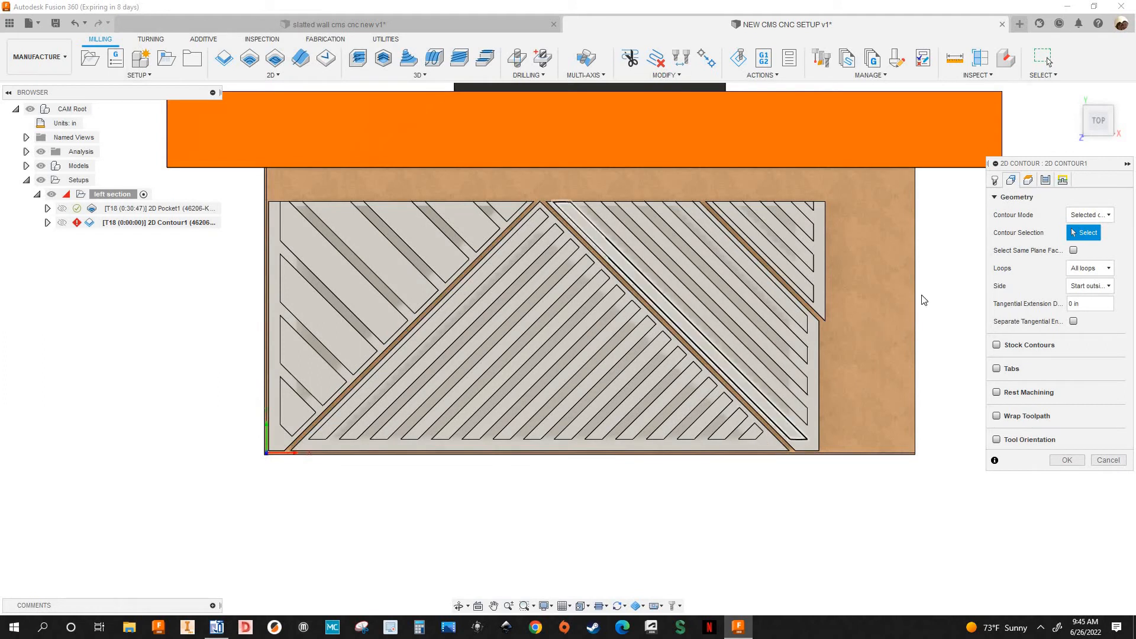
Step: Select the lower outer edge loop of the wide-slat panel as the 2D Contour's contour
scroll(809, 306, up, 2)
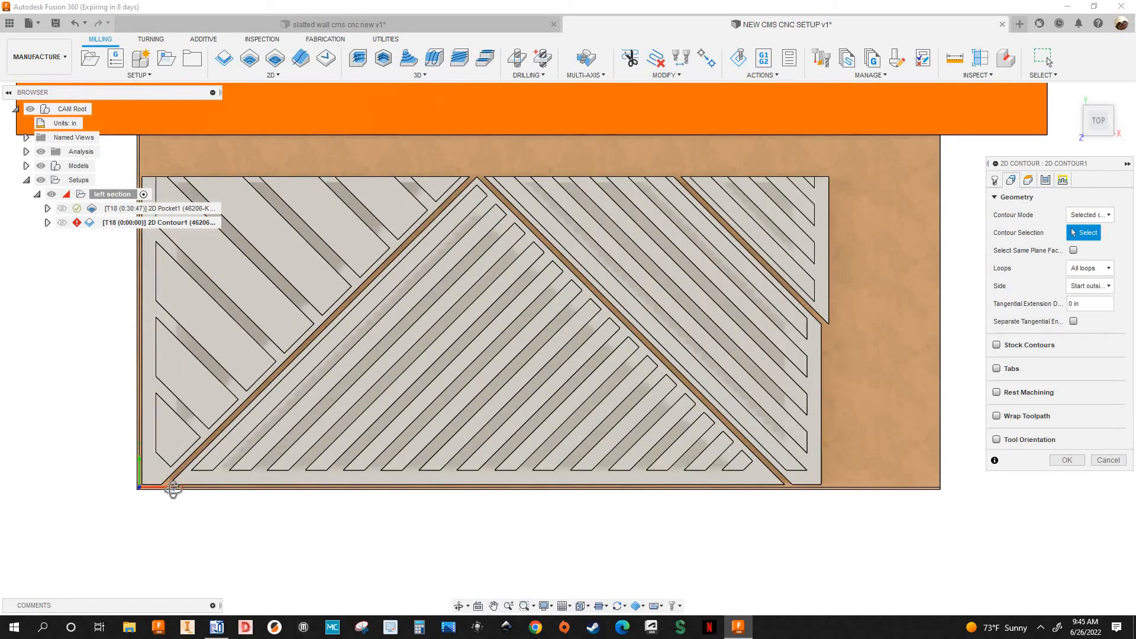
shift+middle_drag(171, 489, 196, 467)
scroll(197, 467, up, 12)
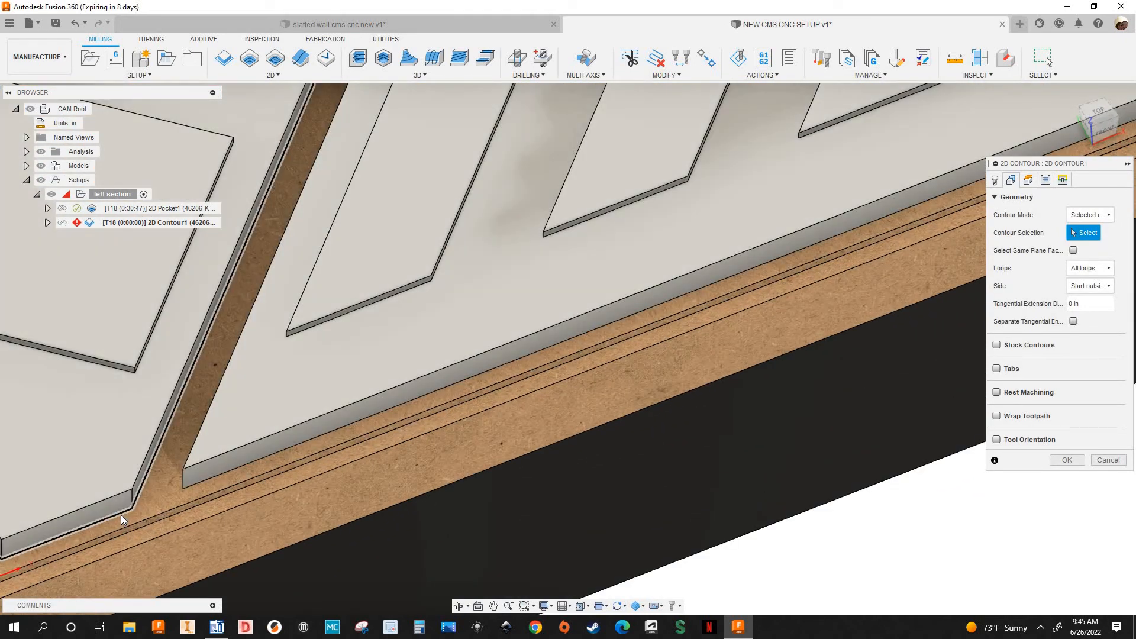
click(121, 515)
scroll(161, 480, down, 14)
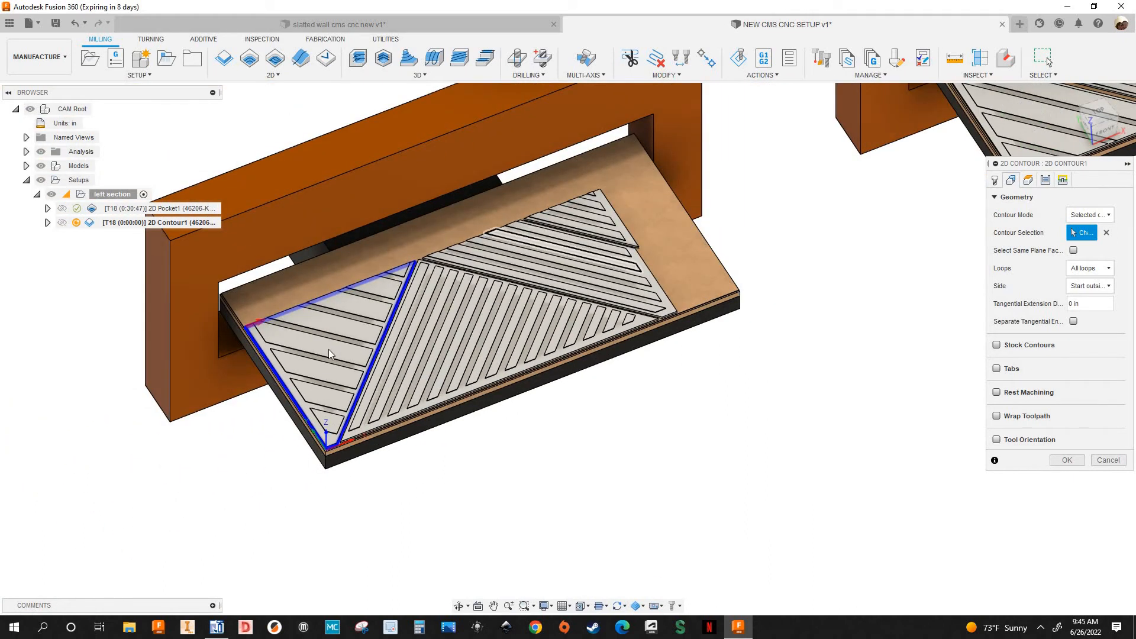
Step: Examine the selected contour around the wide-slat panel and the outer edges of the other panels up to the smallest triangle
scroll(336, 332, up, 2)
scroll(336, 334, up, 3)
middle_drag(455, 264, 473, 226)
scroll(445, 253, down, 2)
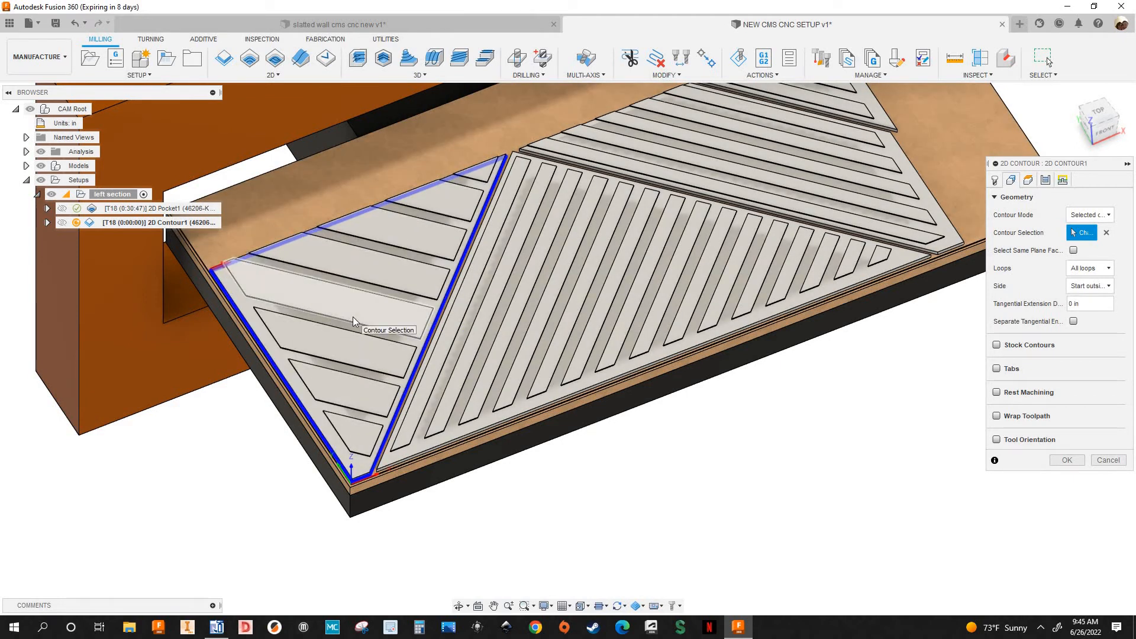
scroll(353, 317, down, 1)
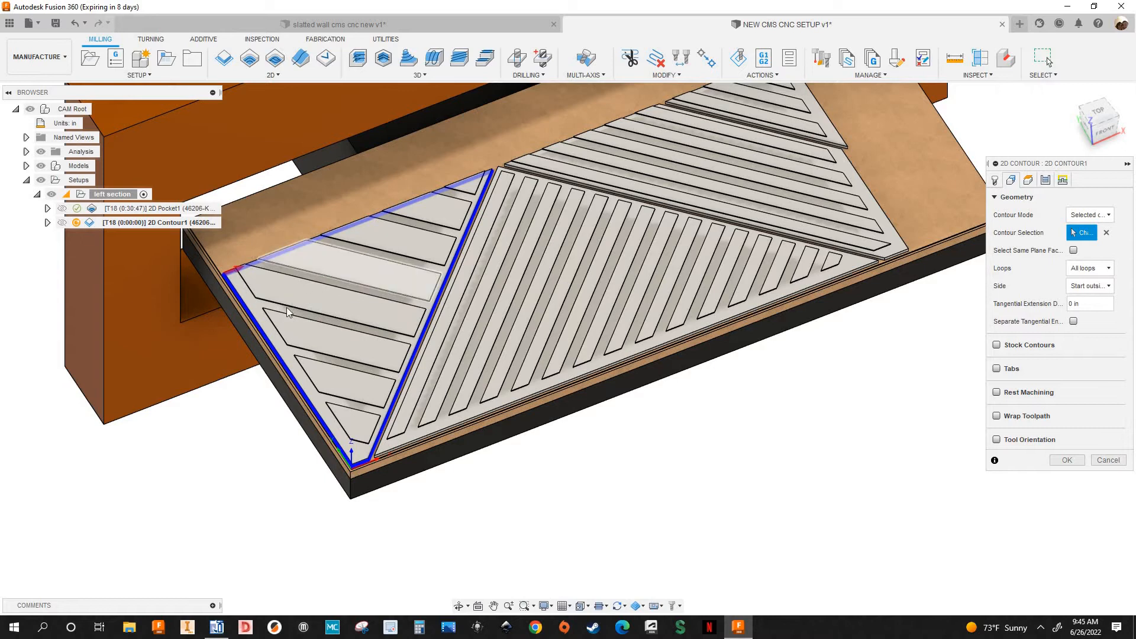
scroll(289, 319, up, 2)
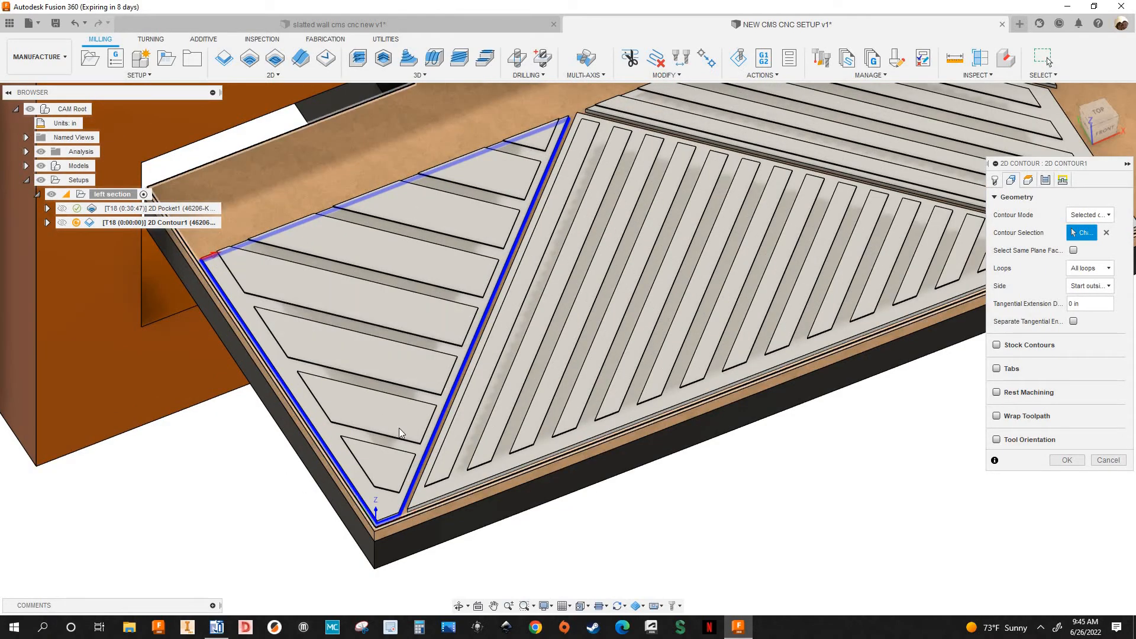
scroll(402, 355, down, 2)
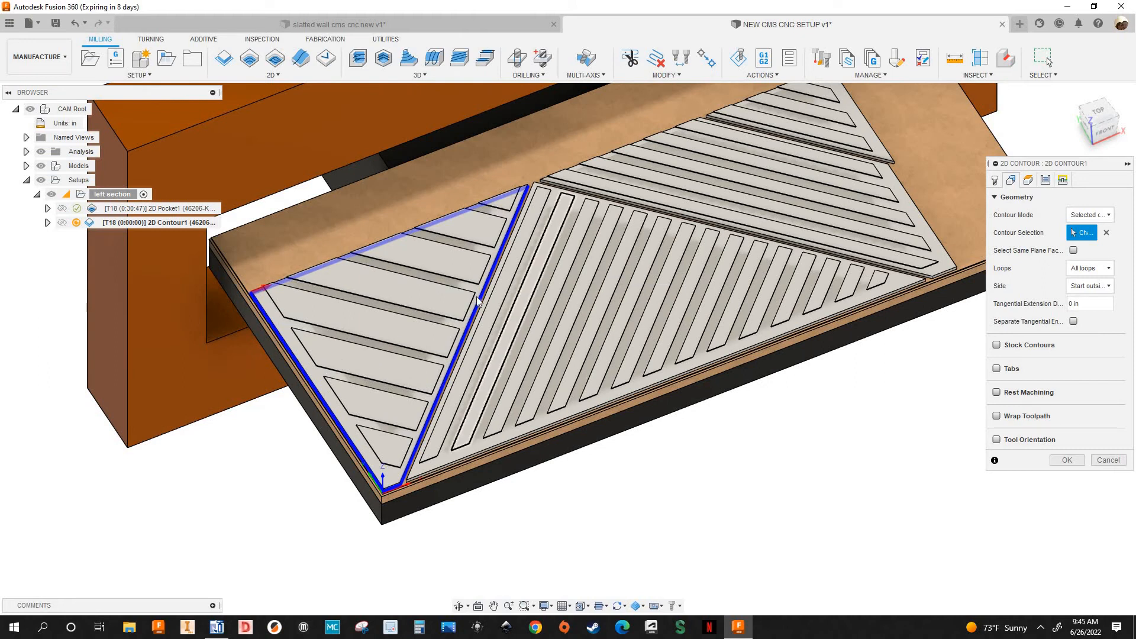
scroll(467, 313, down, 2)
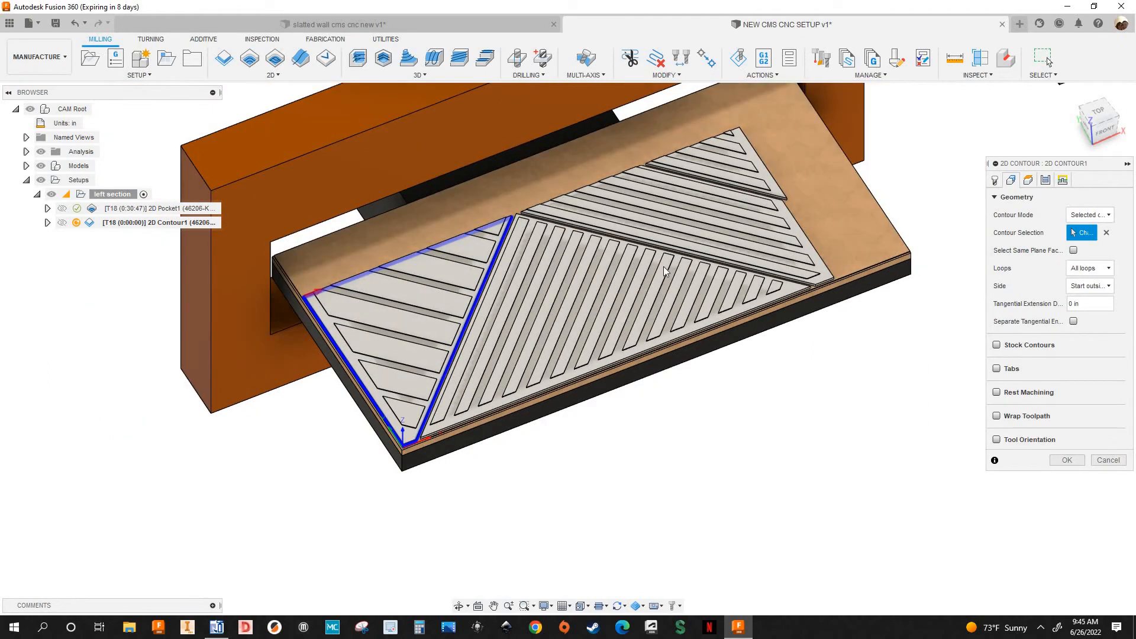
scroll(535, 295, up, 5)
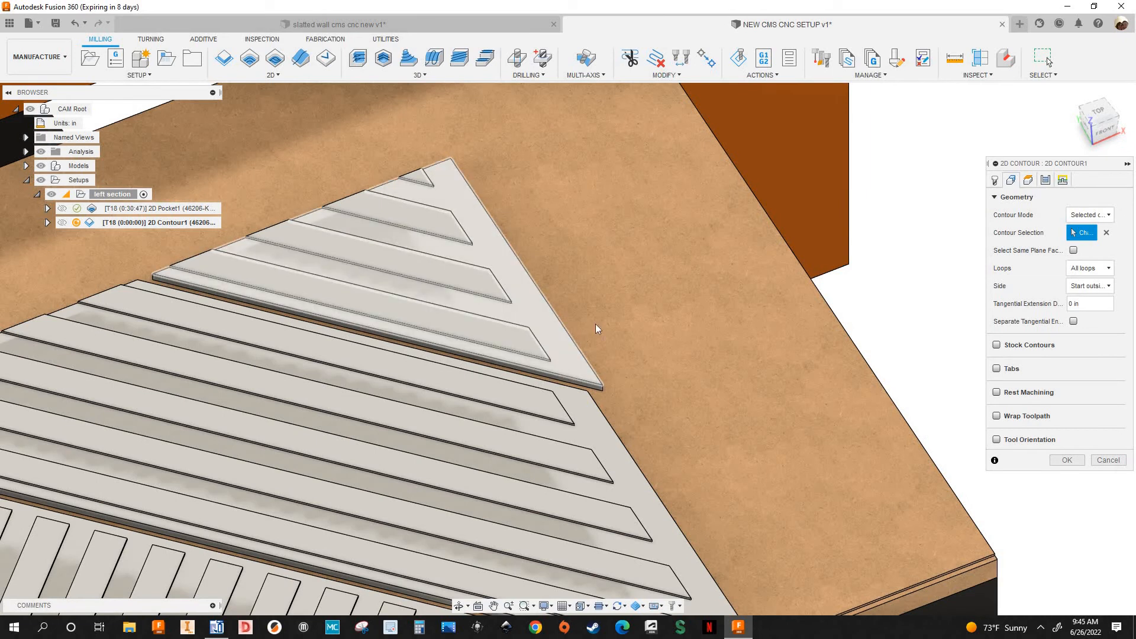
scroll(595, 324, down, 4)
scroll(307, 455, down, 2)
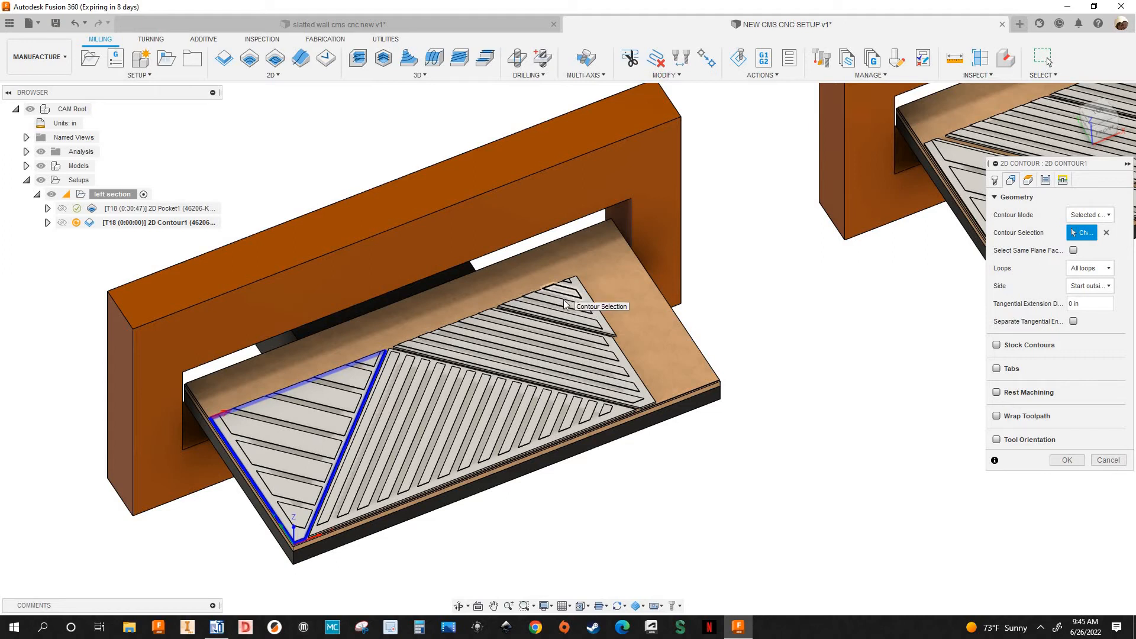
Step: Examine the selected lower edge loop of the wide-slat panel up close, down to its corner at the setup origin
scroll(222, 464, up, 1)
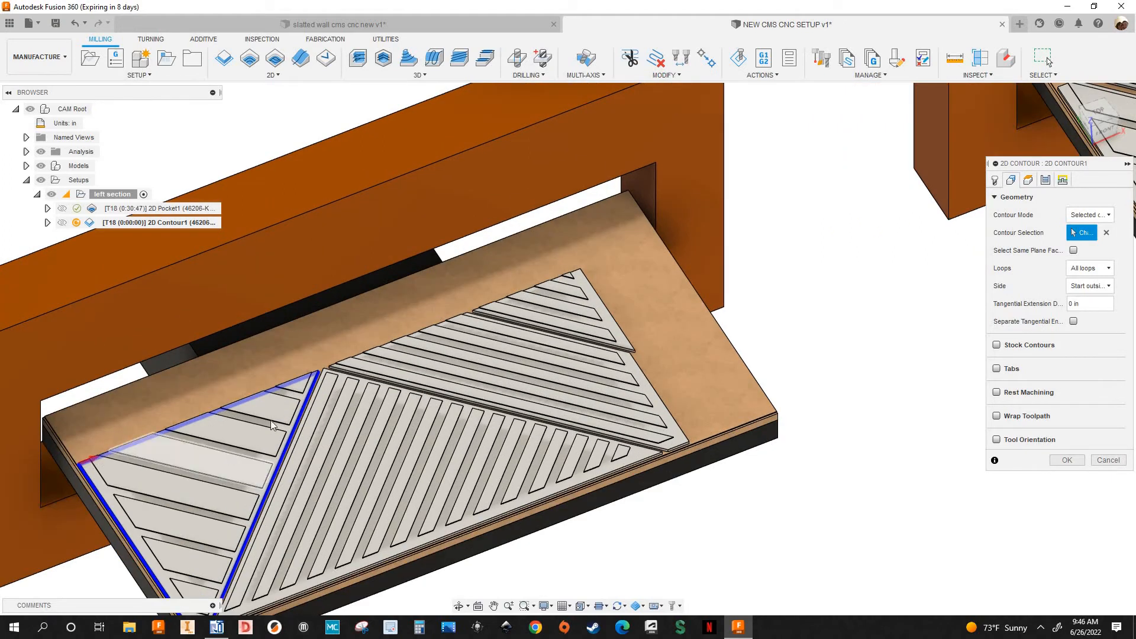
scroll(138, 497, up, 1)
scroll(139, 498, up, 4)
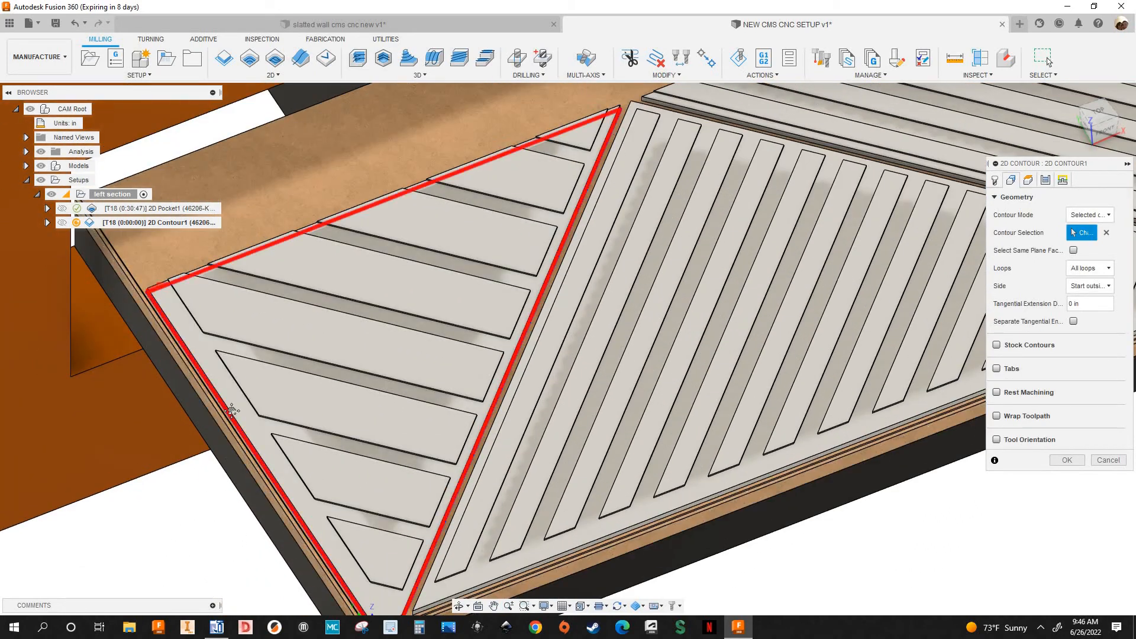
scroll(396, 499, up, 2)
shift+middle_drag(395, 499, 363, 455)
scroll(496, 539, down, 2)
scroll(492, 511, up, 5)
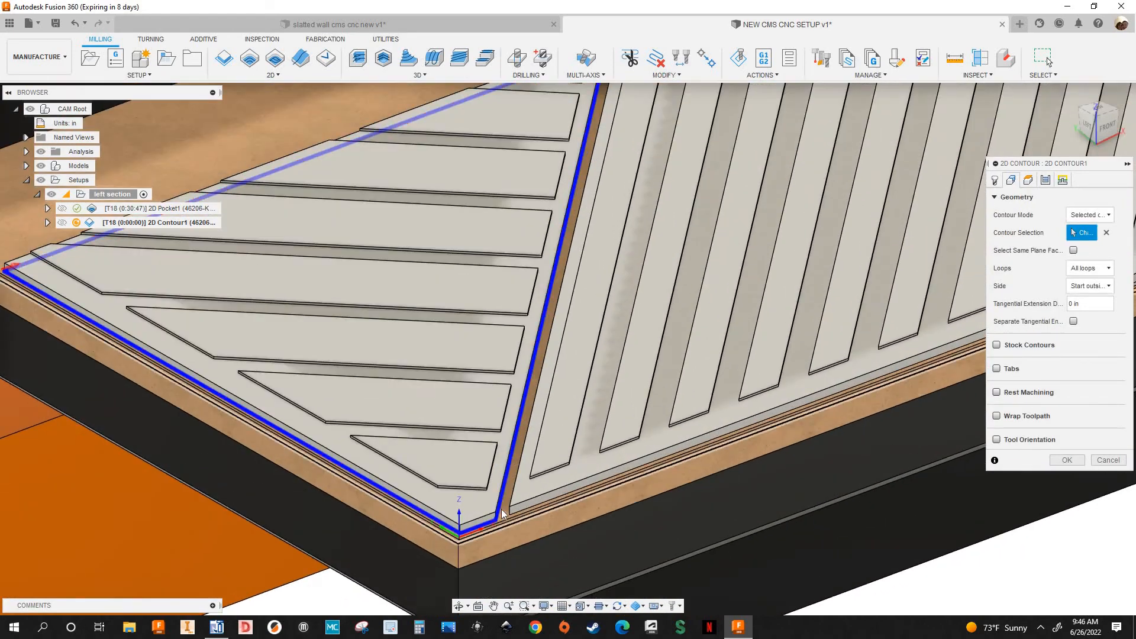
scroll(489, 506, down, 2)
click(495, 499)
scroll(495, 498, down, 4)
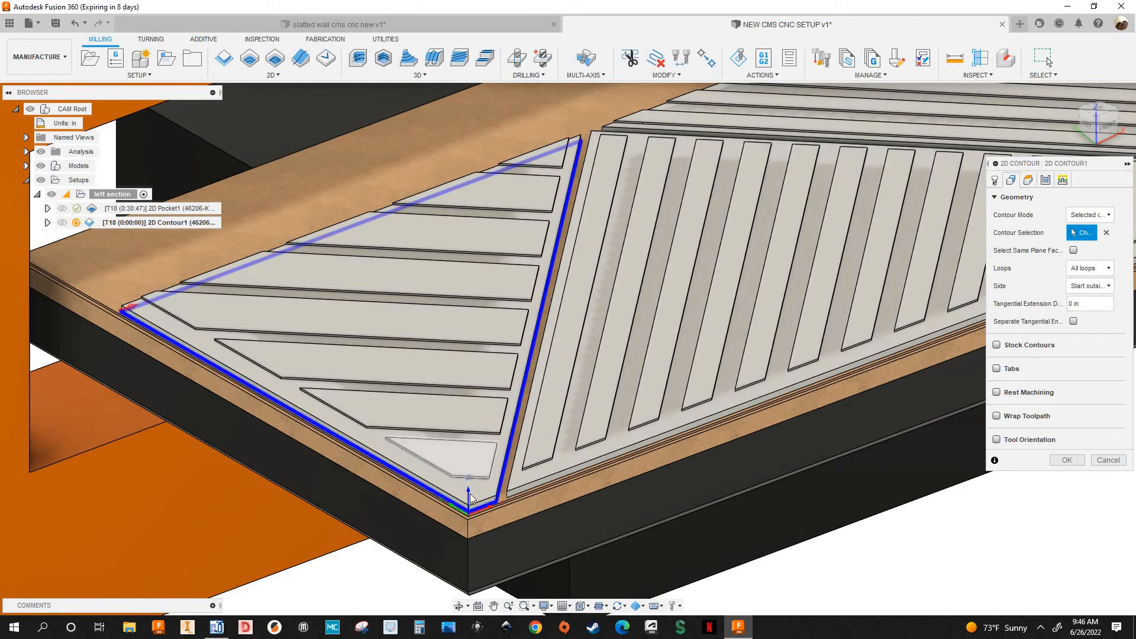
scroll(421, 467, up, 2)
scroll(464, 475, down, 3)
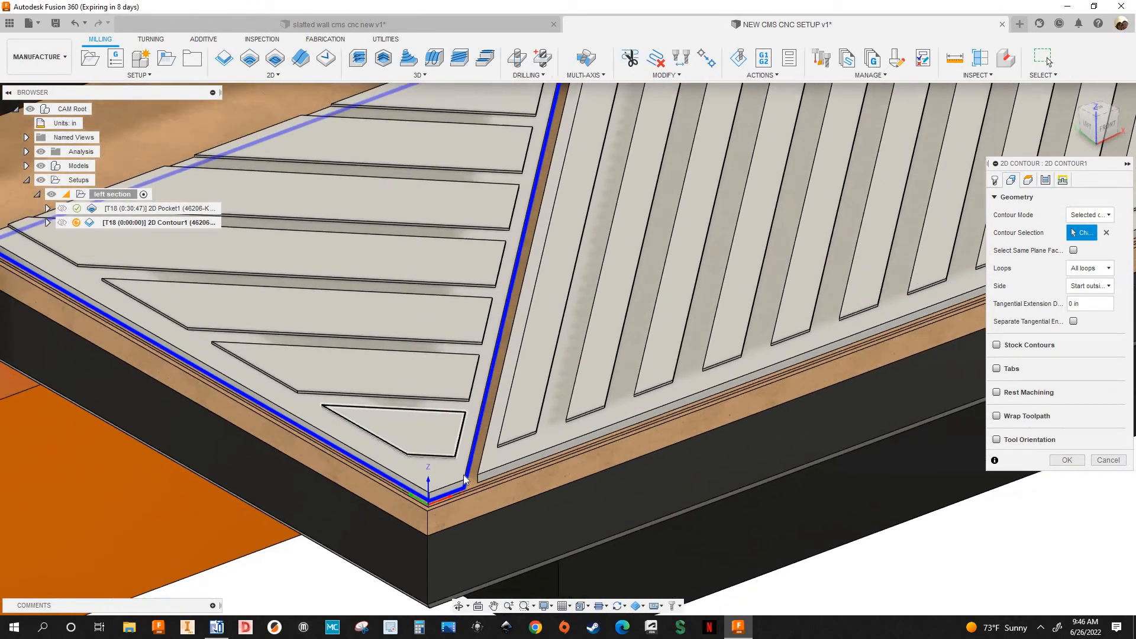
Step: Add the lower outer edge loops of the other three triangular panels to the 2D Contour's contour selection
scroll(480, 474, up, 4)
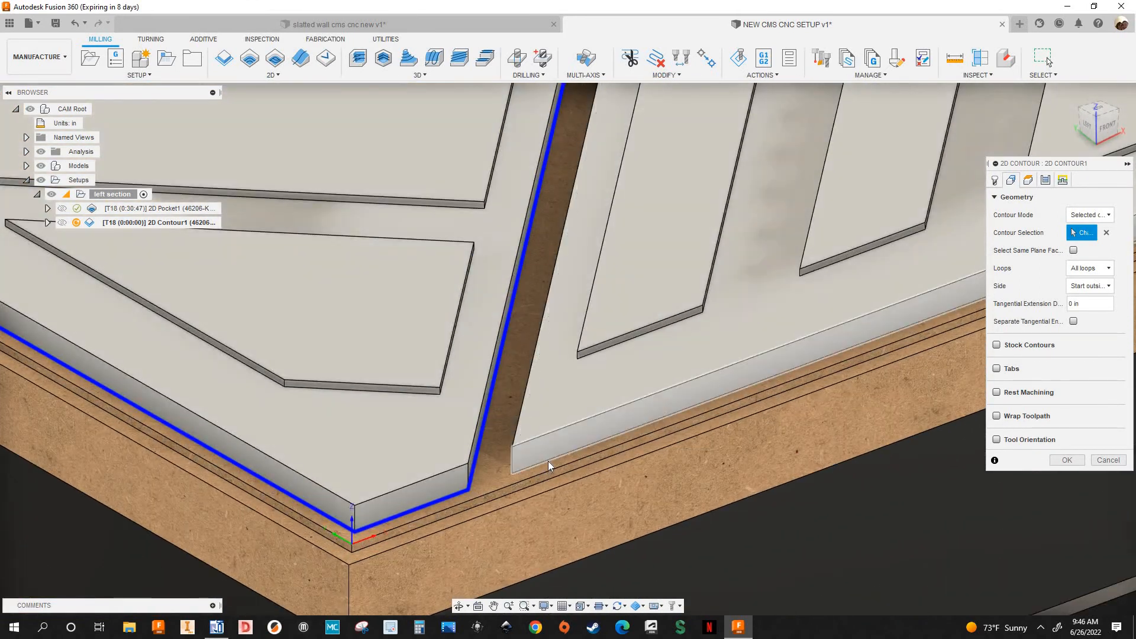
scroll(518, 383, down, 6)
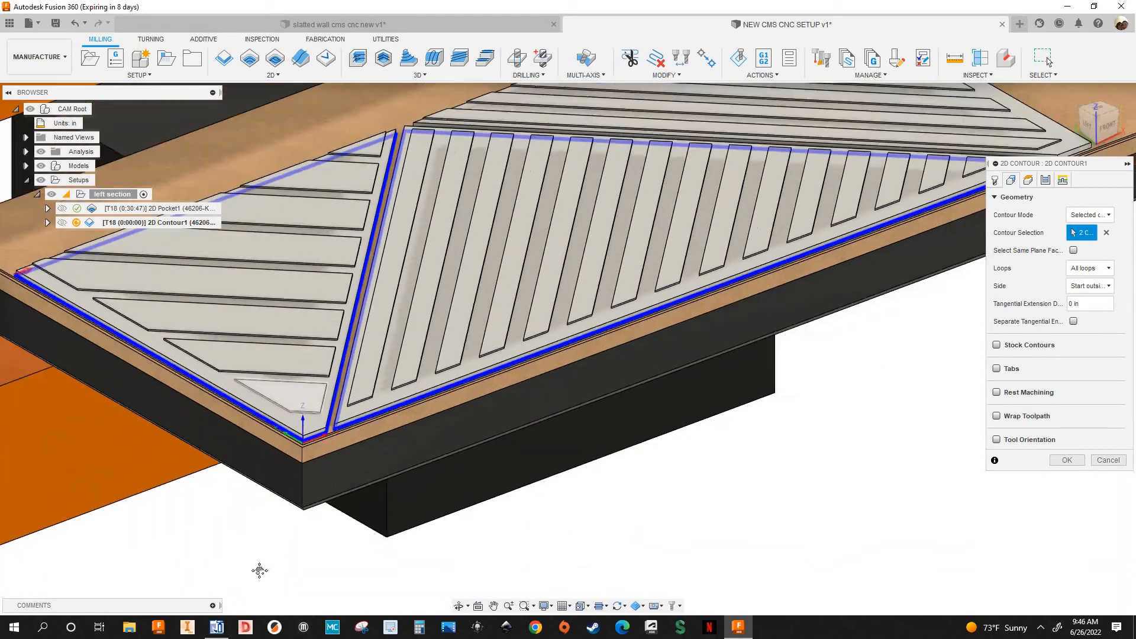
scroll(594, 424, up, 6)
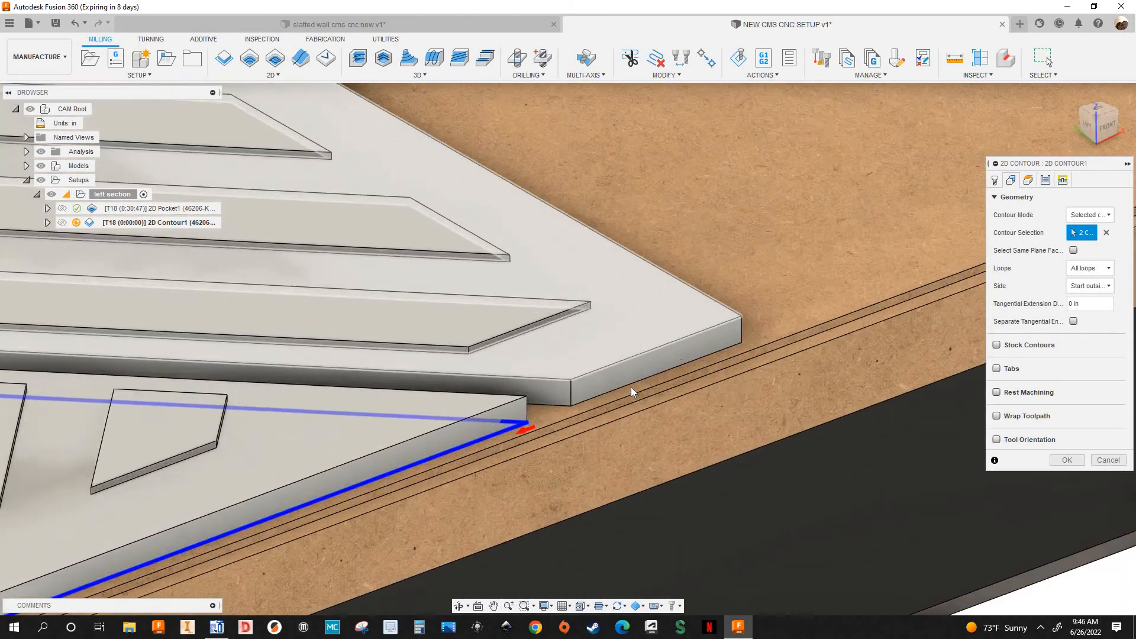
click(631, 388)
scroll(425, 313, down, 6)
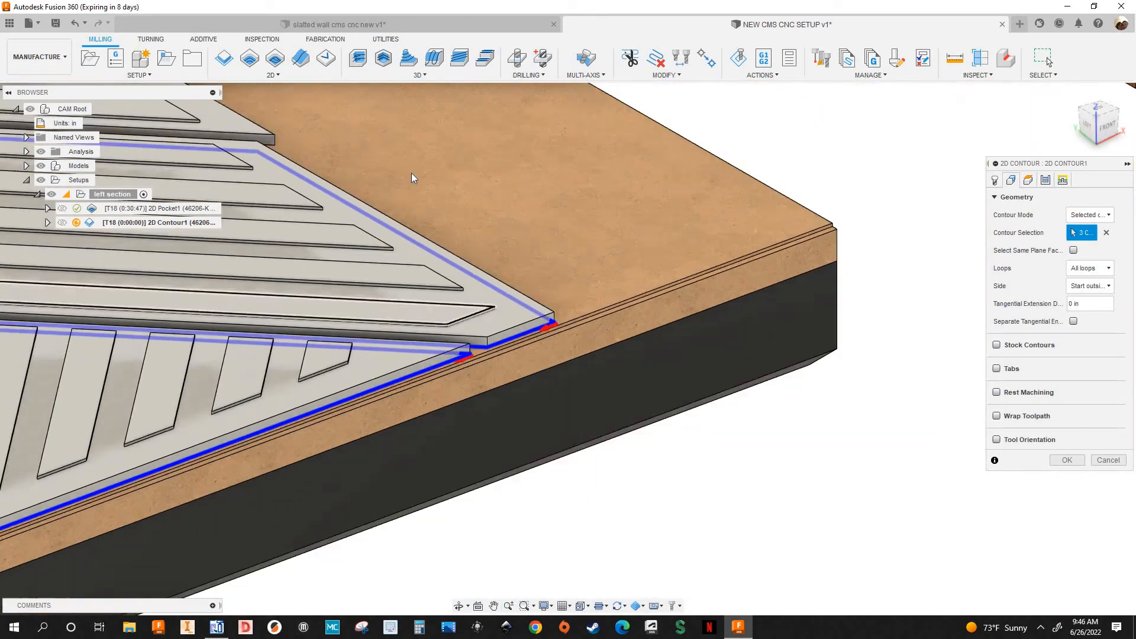
scroll(363, 229, up, 8)
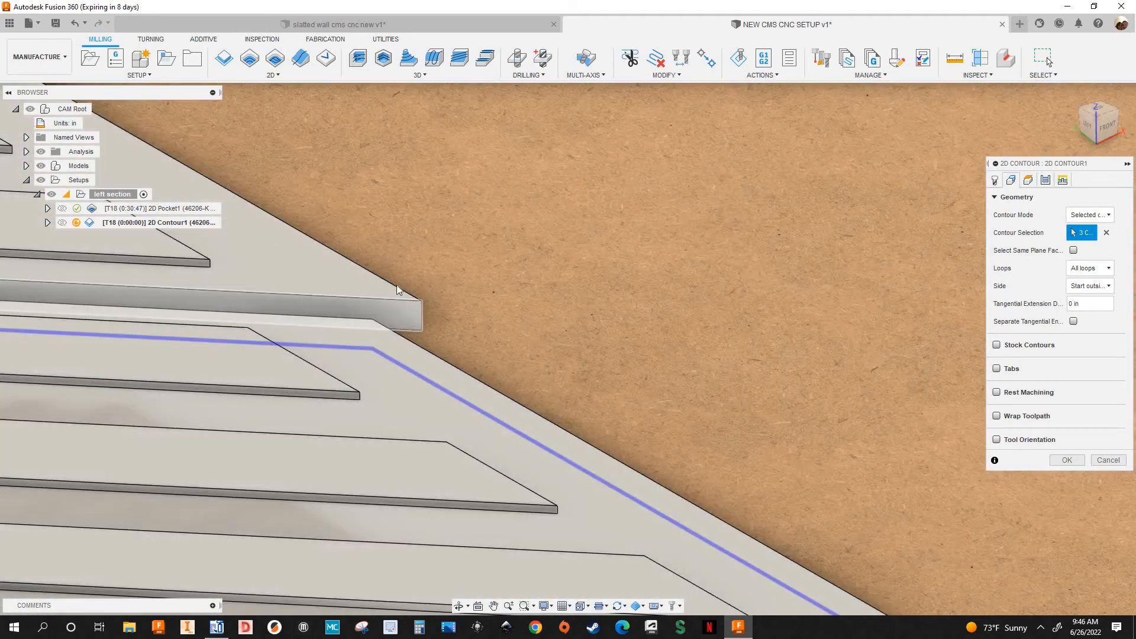
click(398, 290)
scroll(716, 240, down, 8)
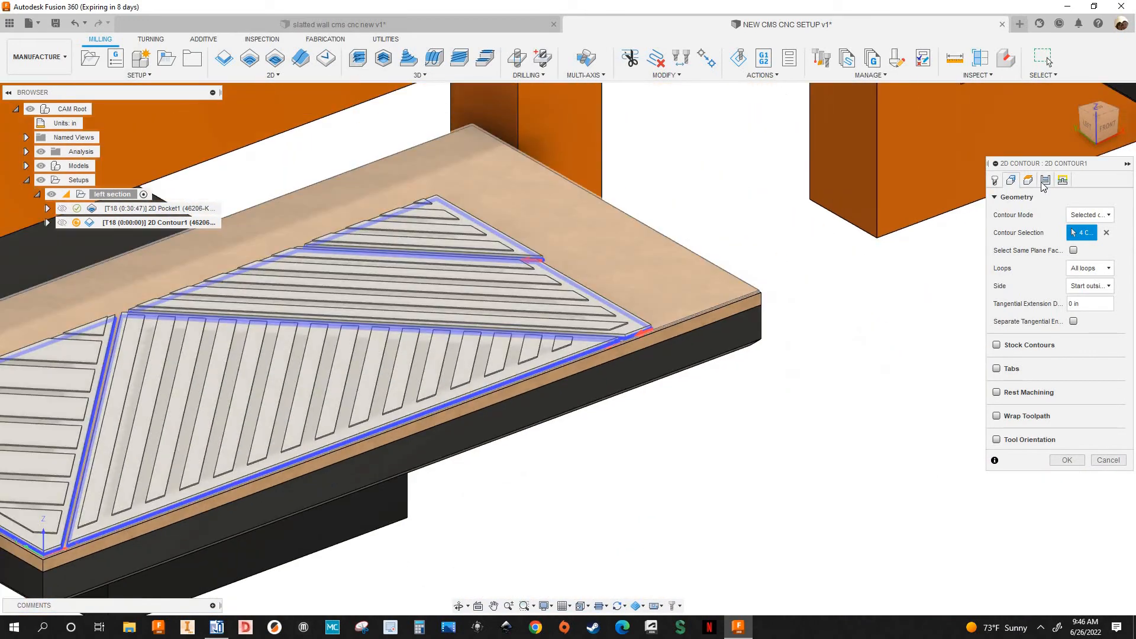
Step: Set the 2D Contour's Bottom Height offset to 1/32 in from the selected contours and generate the operation
click(1028, 180)
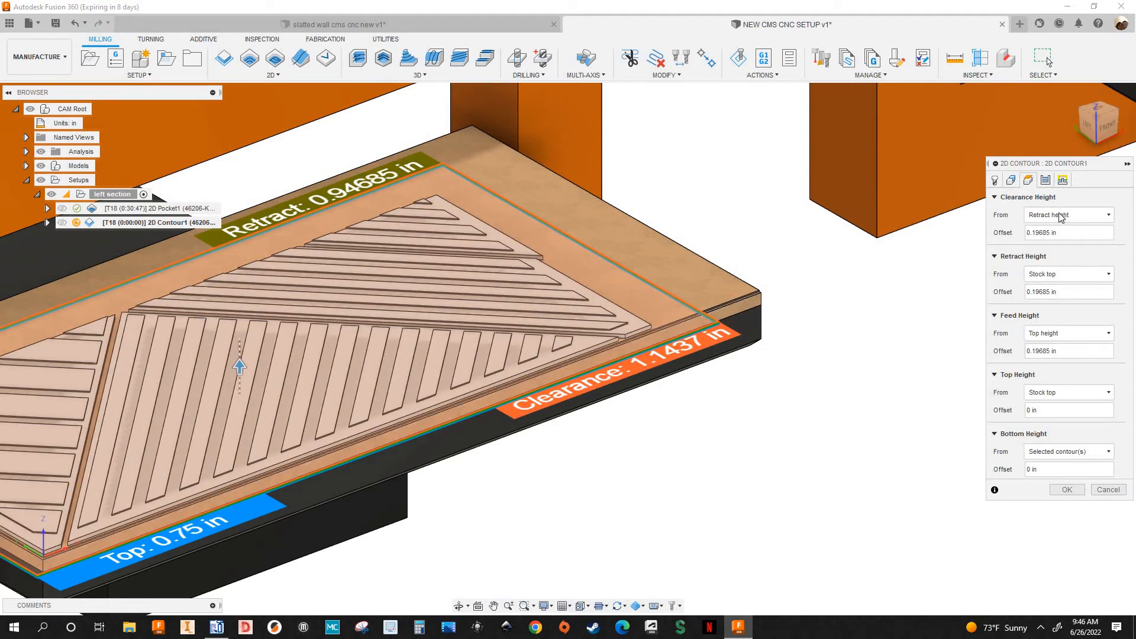
click(1049, 469)
text(1/32)
click(1067, 491)
click(1062, 490)
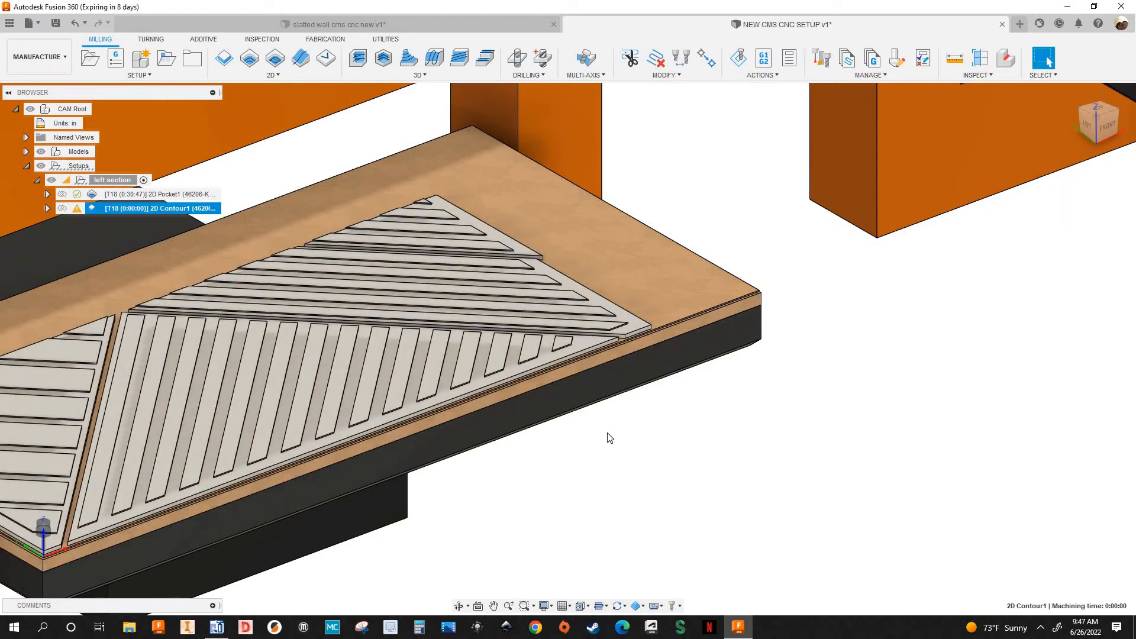
Step: Read the 2D Contour's toolpath warning and reopen the operation for editing at its height settings
mouse_move(76, 211)
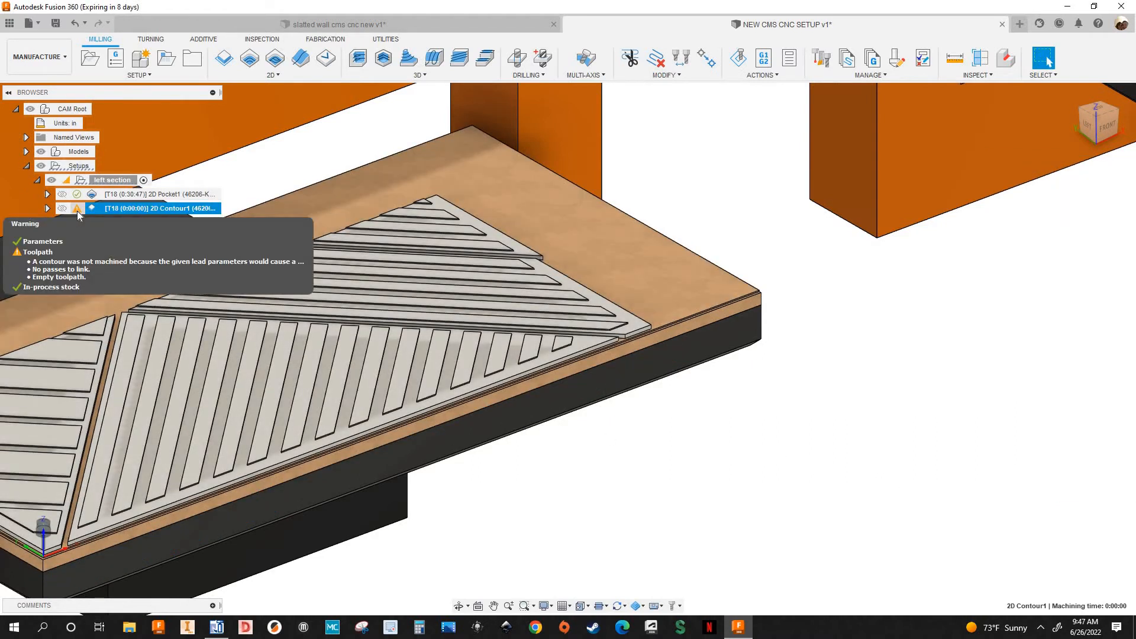
right_click(98, 210)
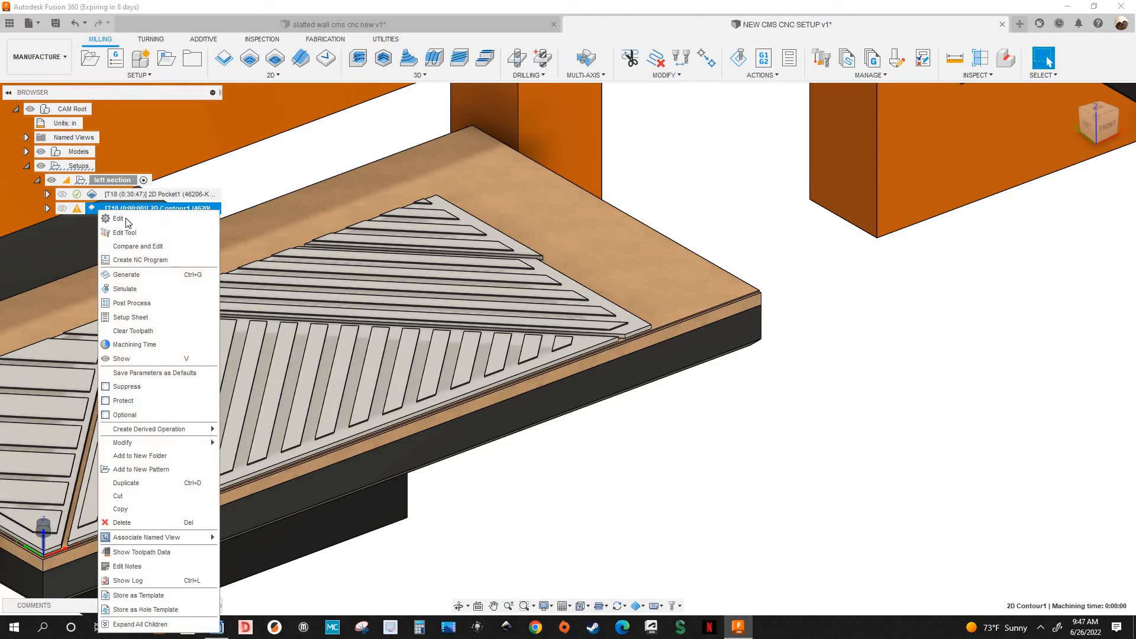
key(Return)
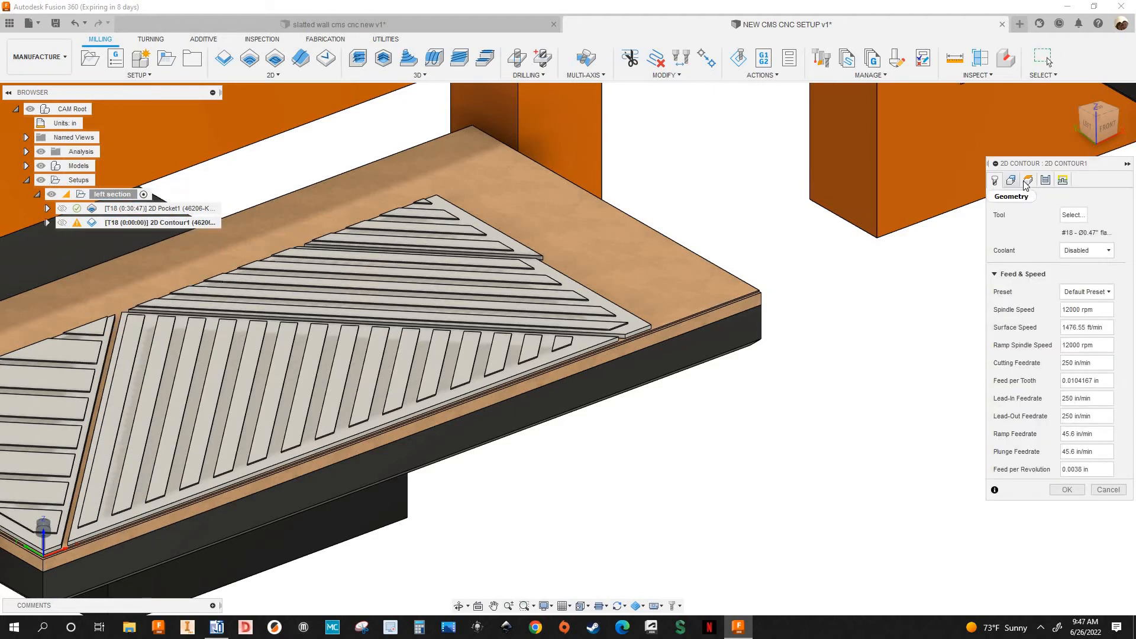
click(1027, 181)
click(1028, 181)
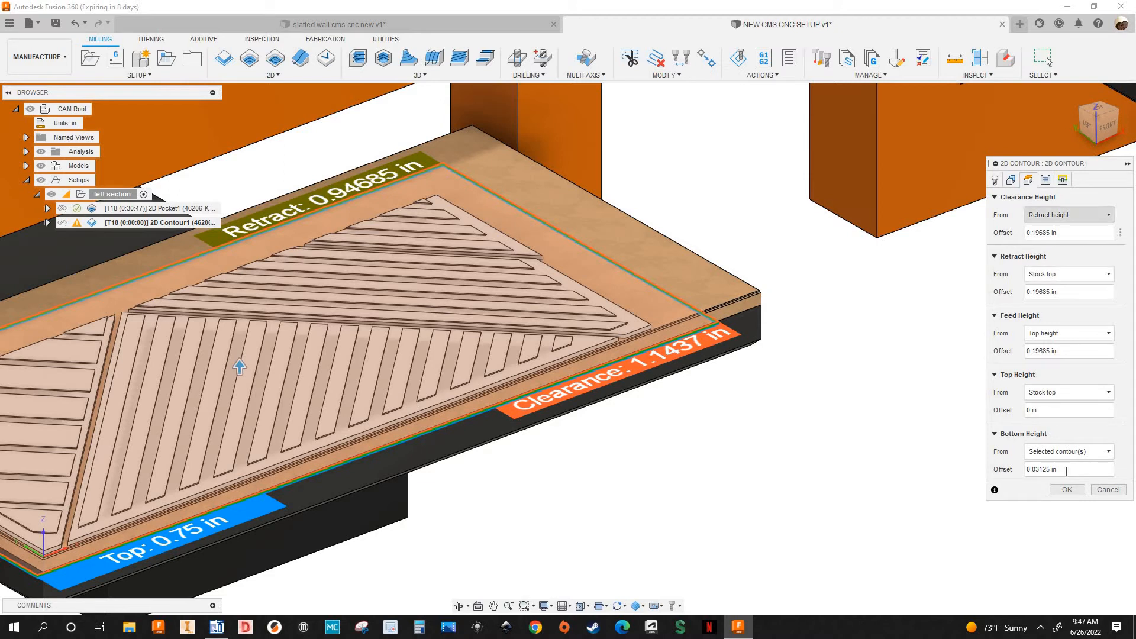
Step: Set the 2D Contour's Smoothing Tolerance to 0.00787402 in, copied from the pass Tolerance value
click(1046, 180)
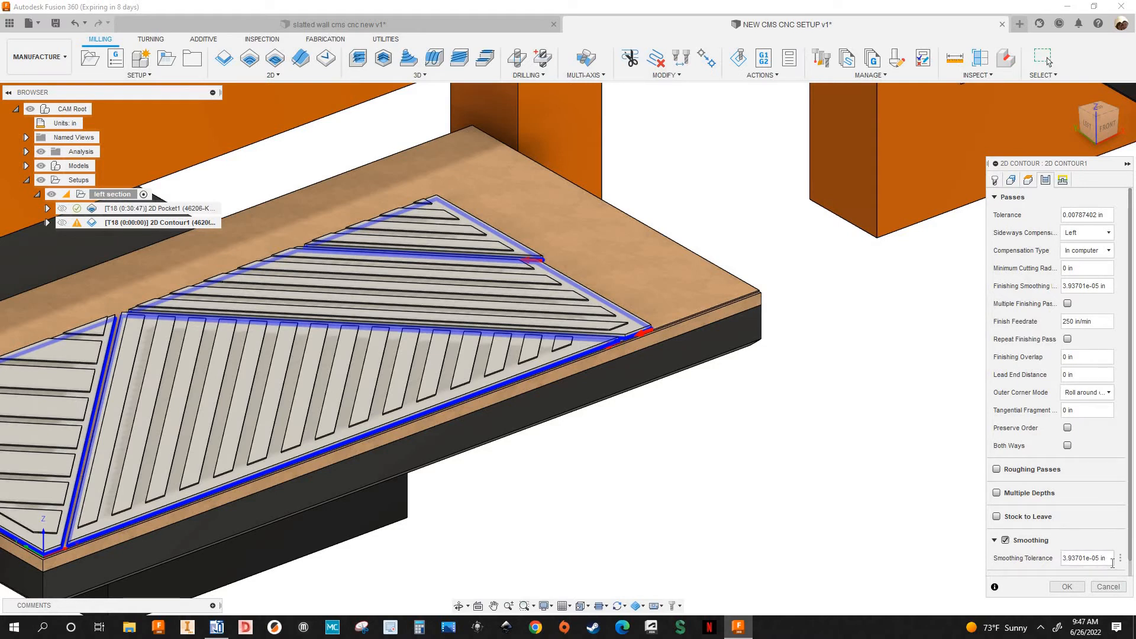
drag(1106, 558, 1063, 559)
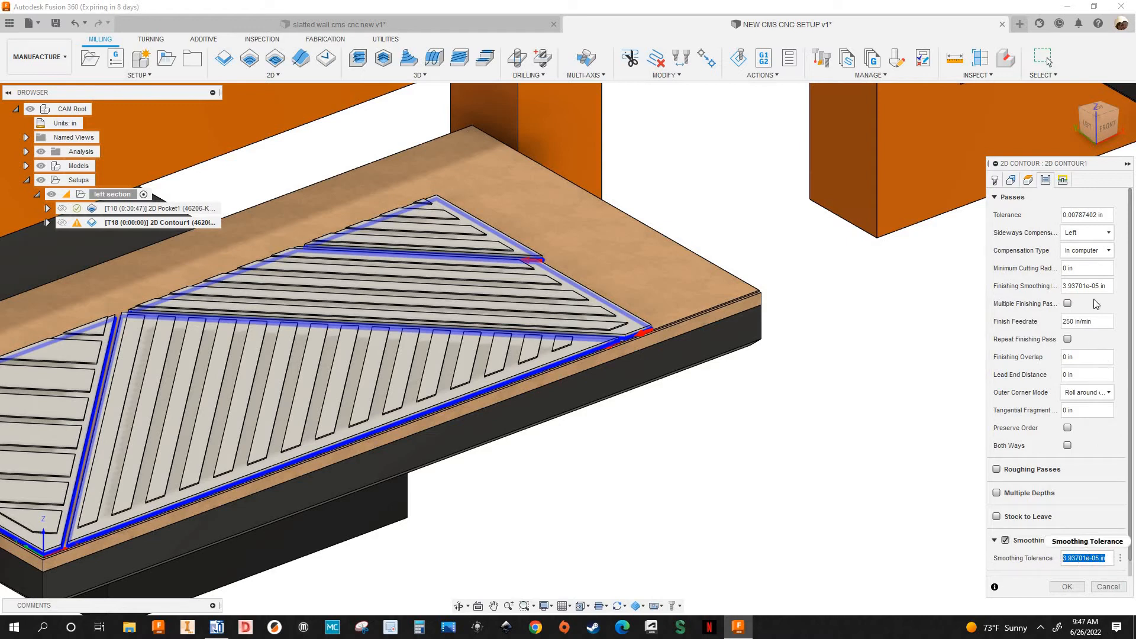
drag(1105, 213, 1034, 216)
key(ctrl+c)
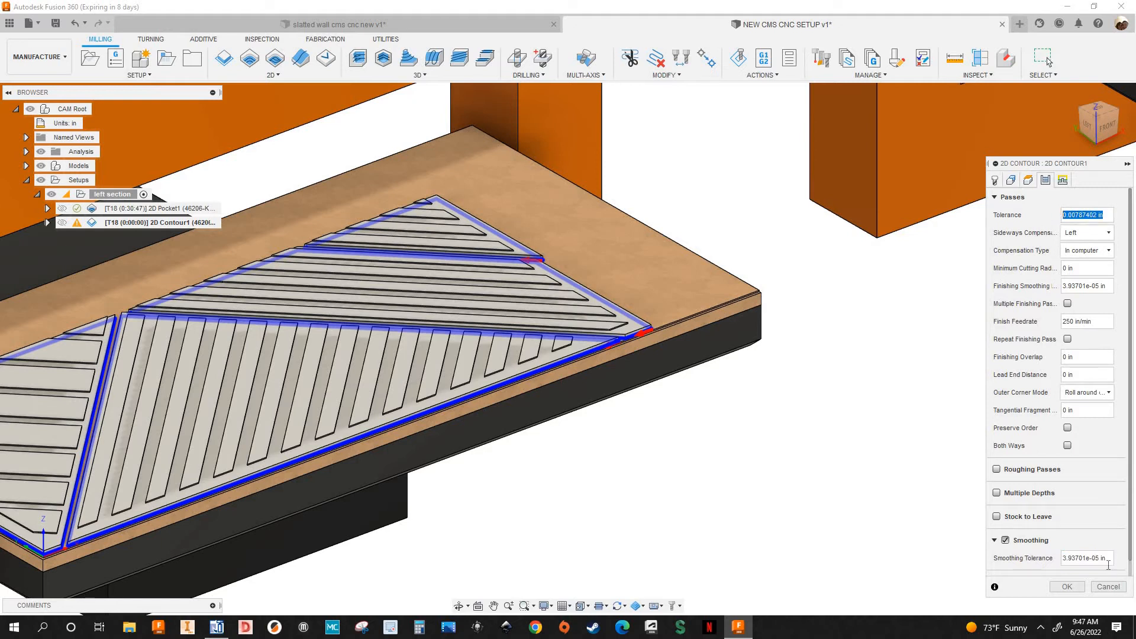
drag(1107, 559, 980, 568)
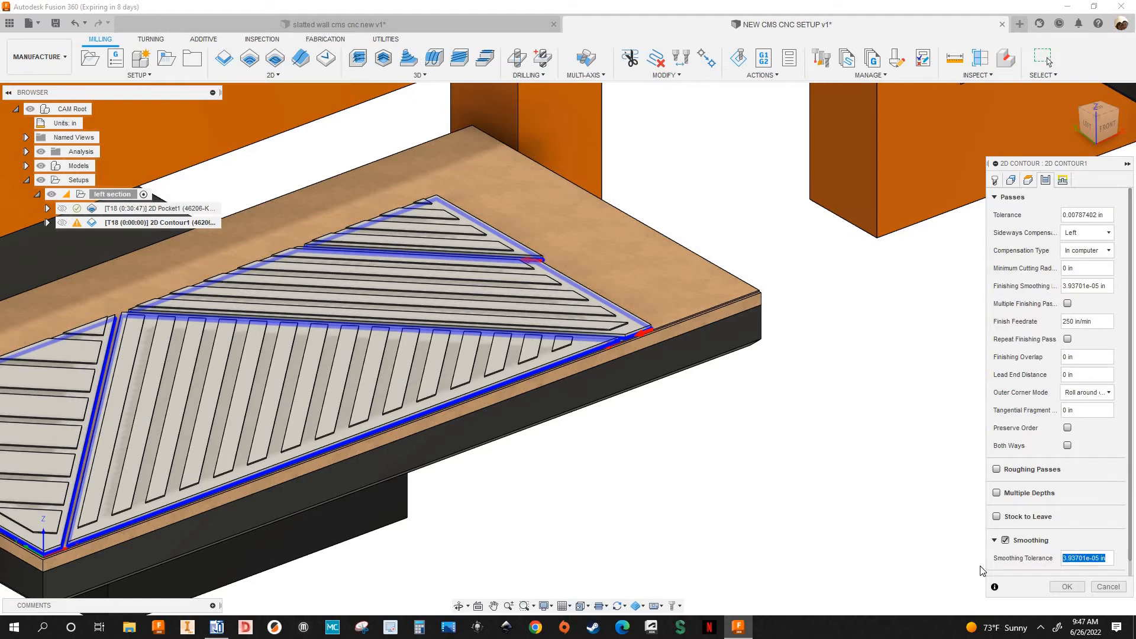
key(BackSpace)
key(ctrl+v)
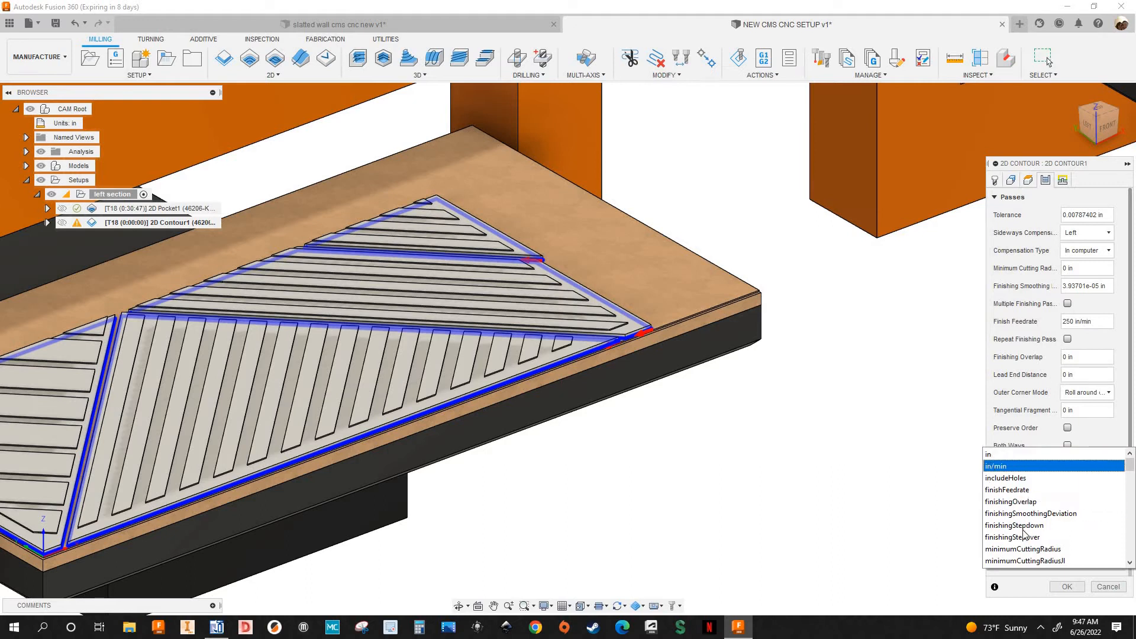
click(1068, 454)
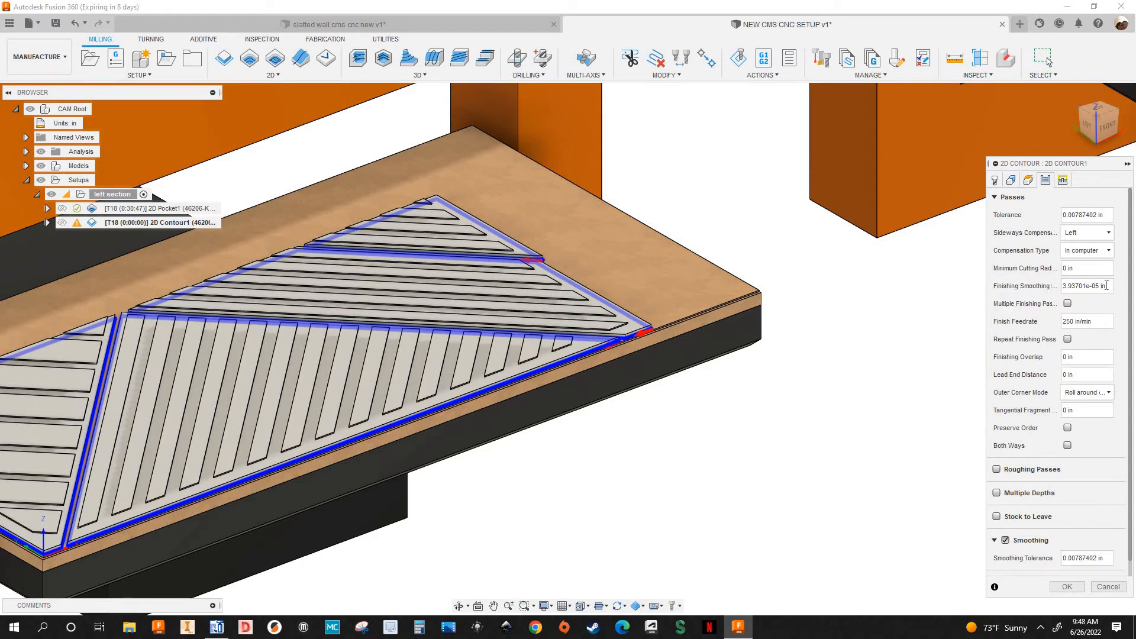
Step: Set the 2D Contour's finishing smoothing deviation to the same copied value, 0.00787402 in
click(1090, 287)
key(ctrl+v)
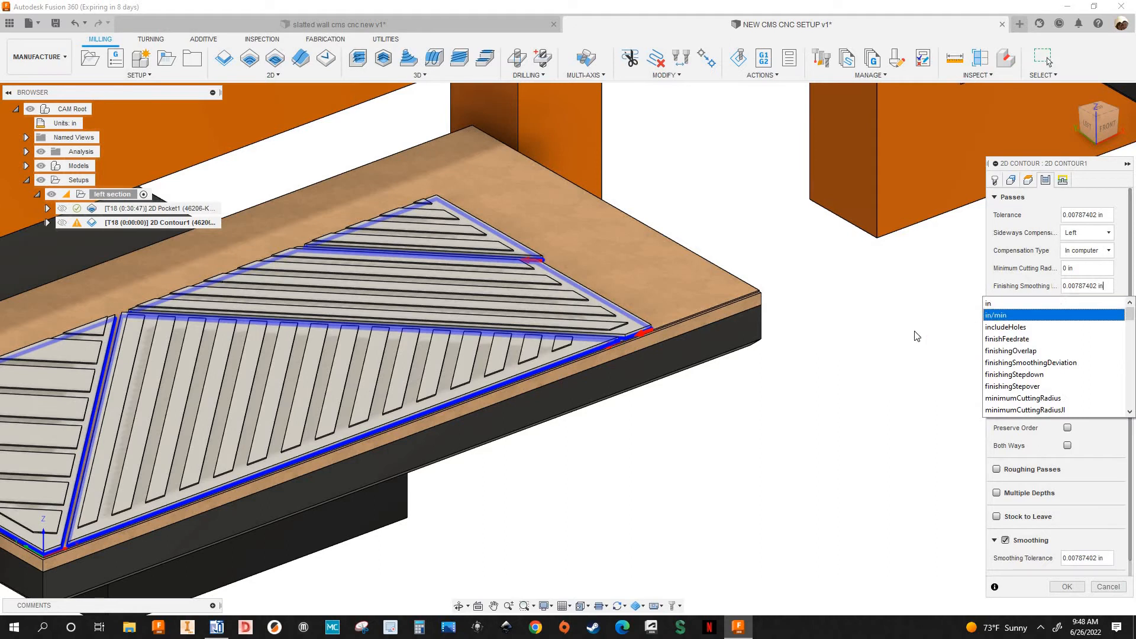
click(791, 369)
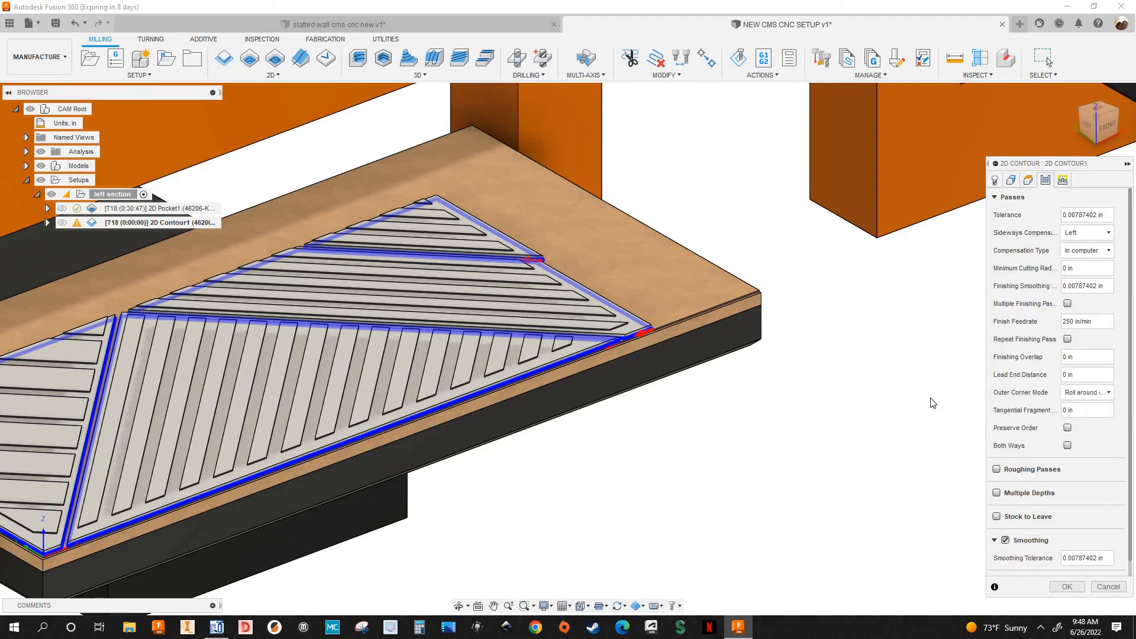
Step: Enable Ramp for the 2D Contour's linking and set the ramping angle to 15 deg
click(1062, 180)
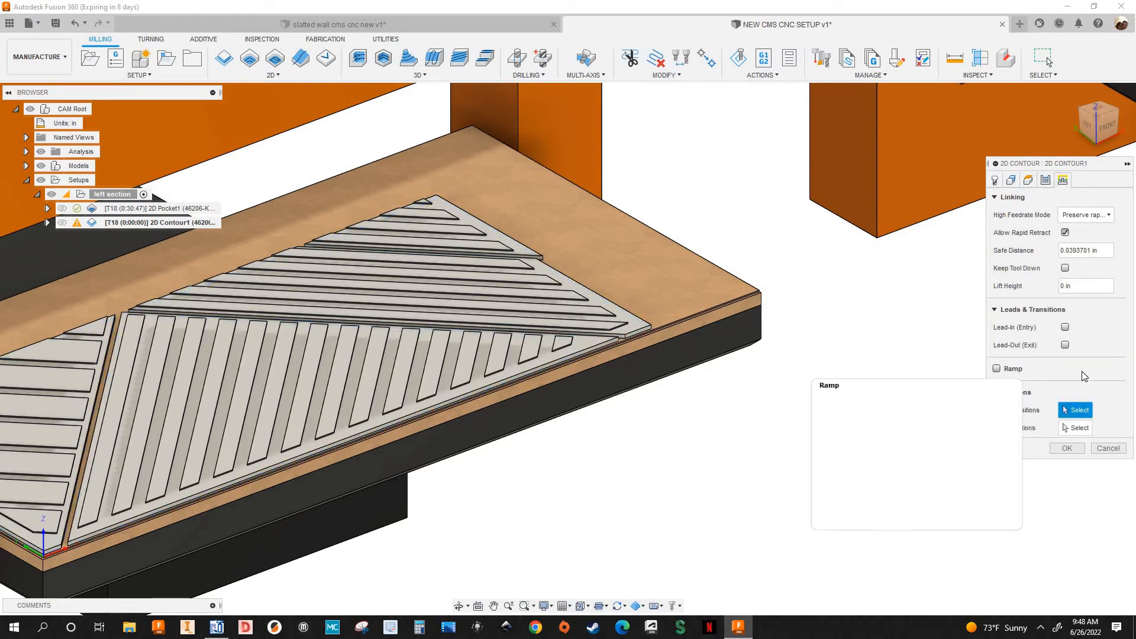
click(997, 369)
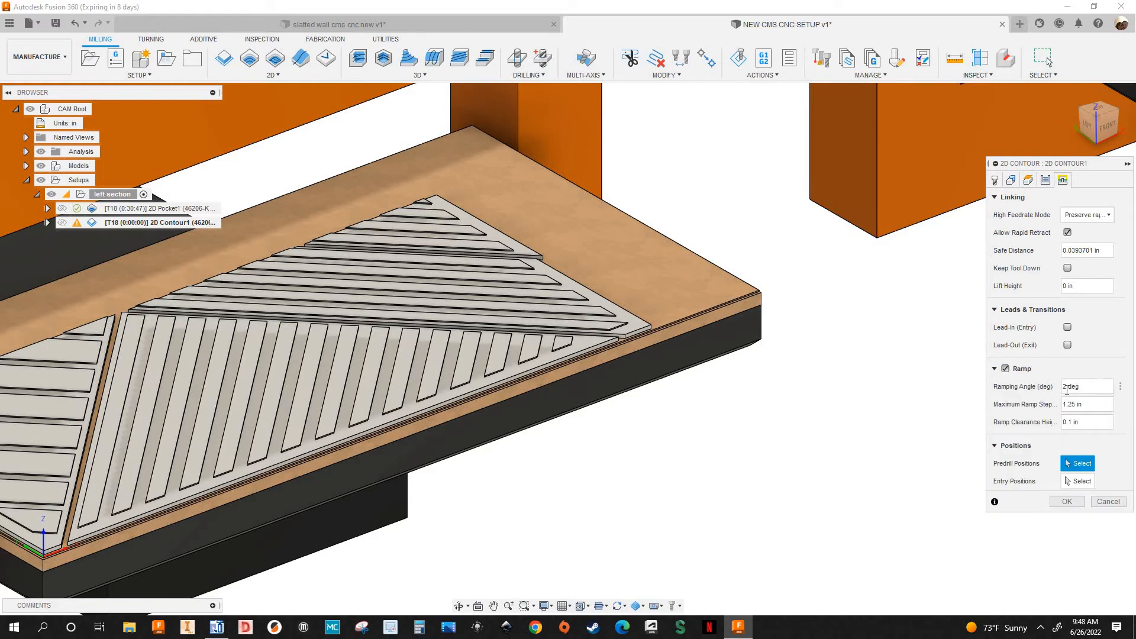
drag(1068, 388, 1057, 389)
text(15)
Step: Enable Multiple Depths for the 2D Contour's passes and regenerate the operation
click(1047, 181)
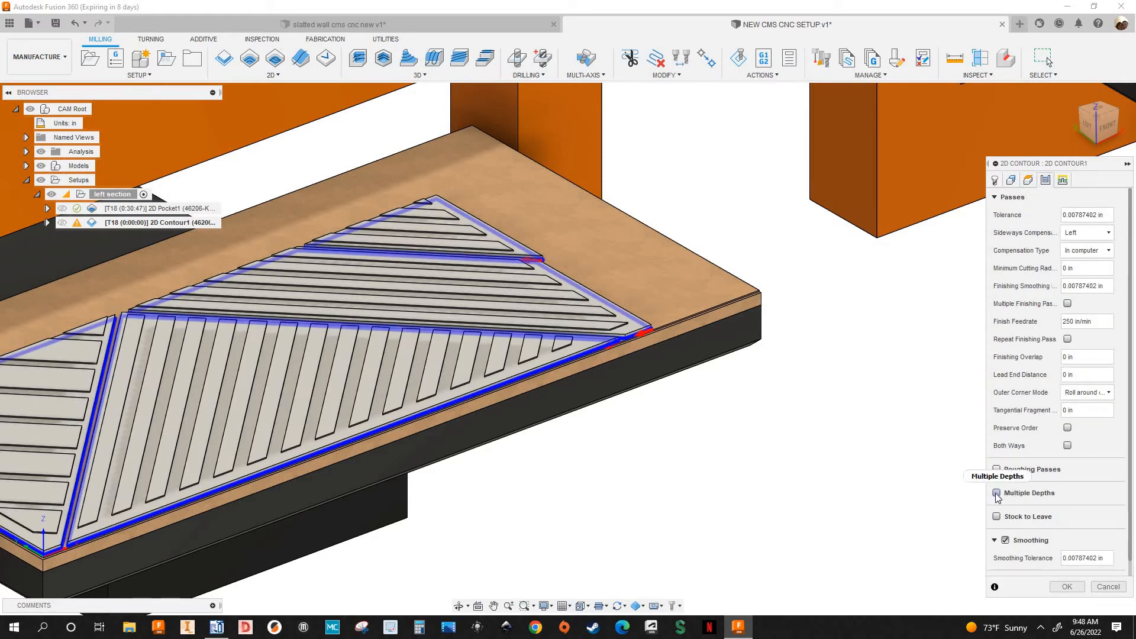
click(996, 494)
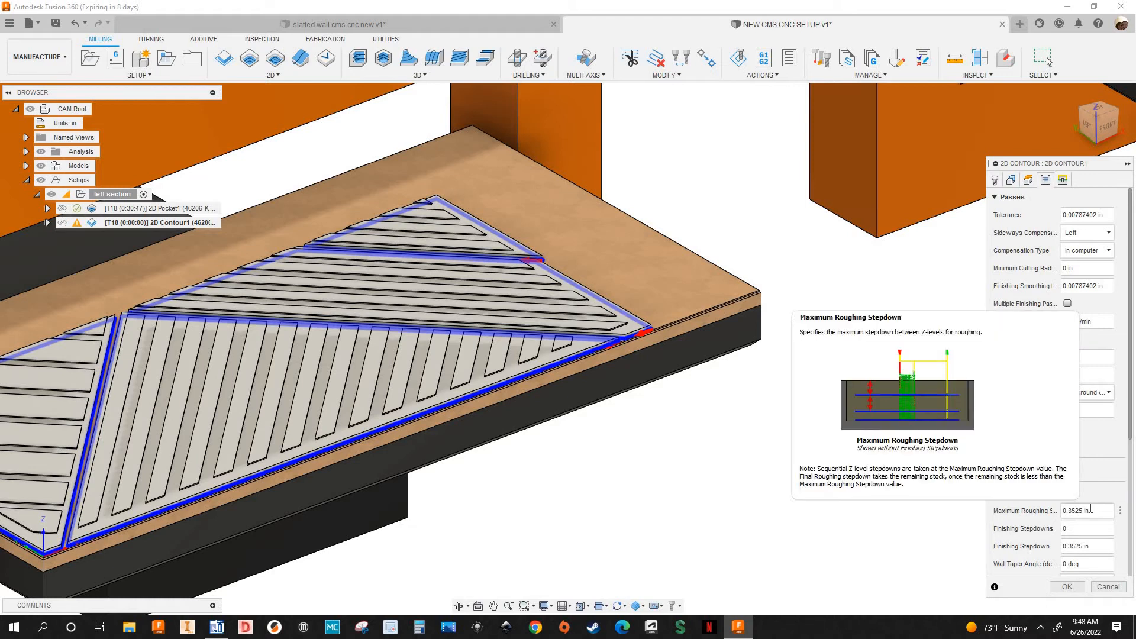
click(1068, 587)
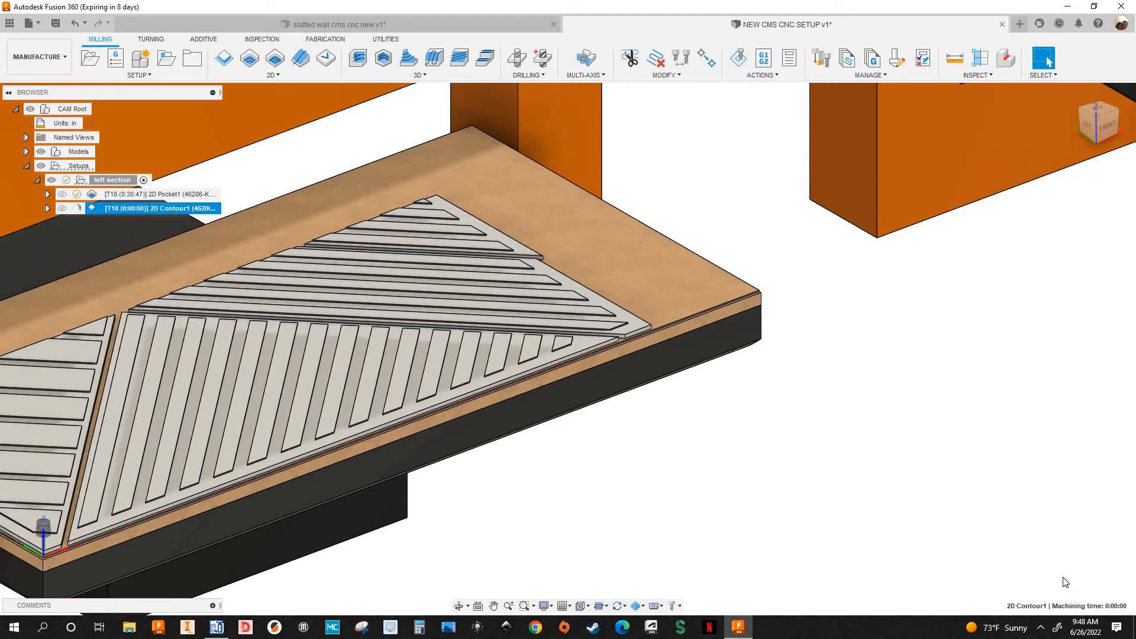
Step: Inspect the generated 2D Contour toolpath, then simulate it and play back the cut around the panels' edges
middle_drag(566, 406, 765, 332)
middle_drag(385, 323, 474, 322)
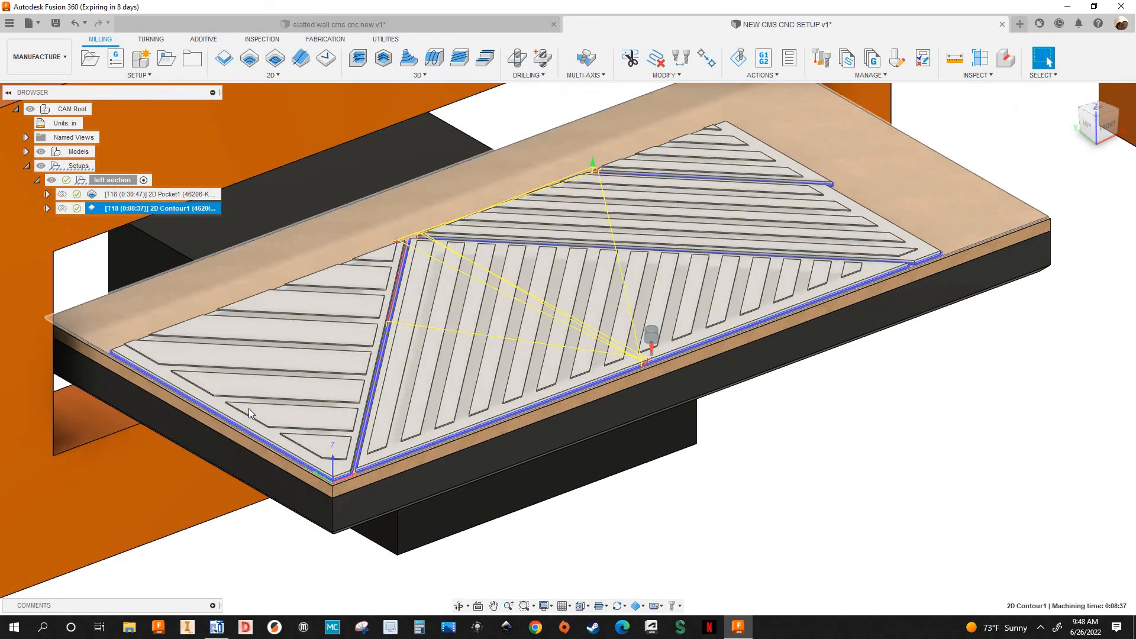
scroll(240, 332, up, 2)
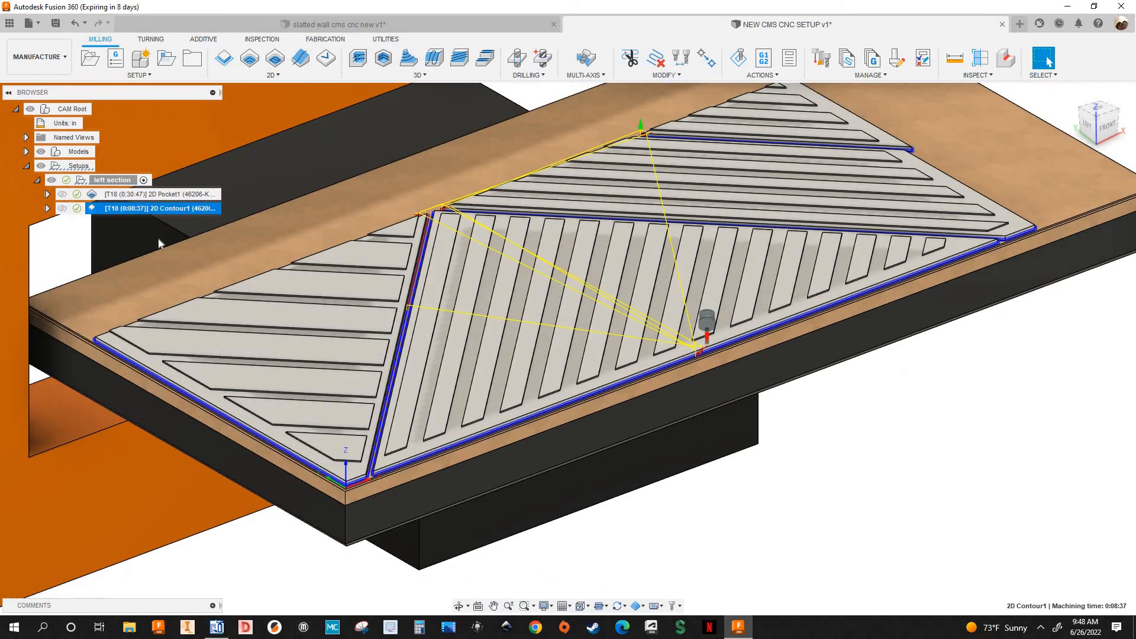
right_click(152, 211)
click(441, 391)
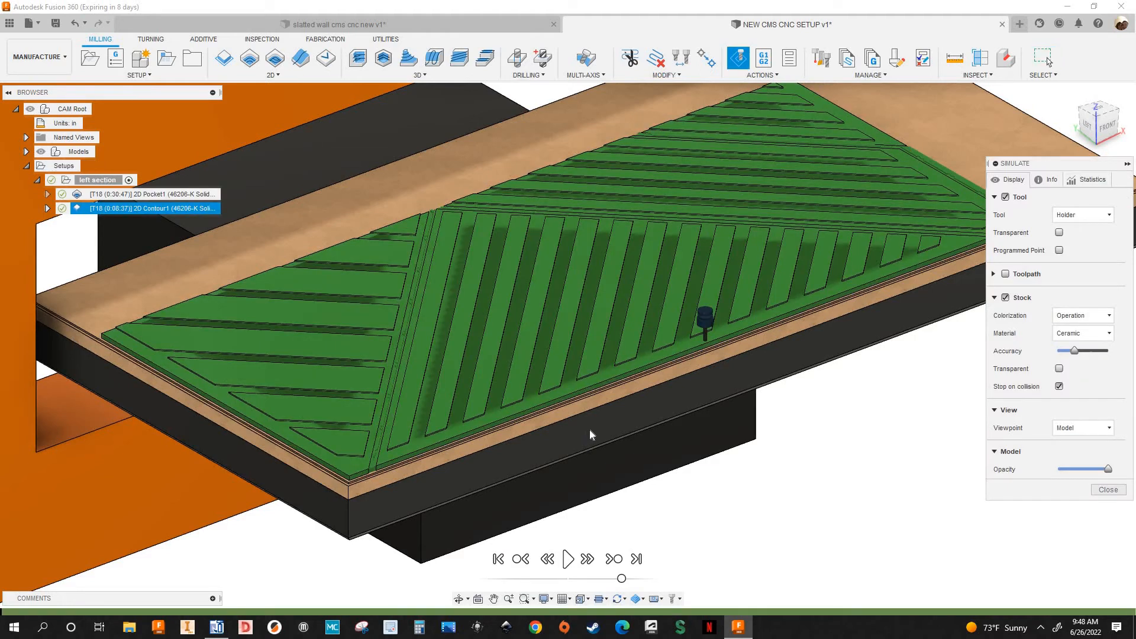
click(566, 551)
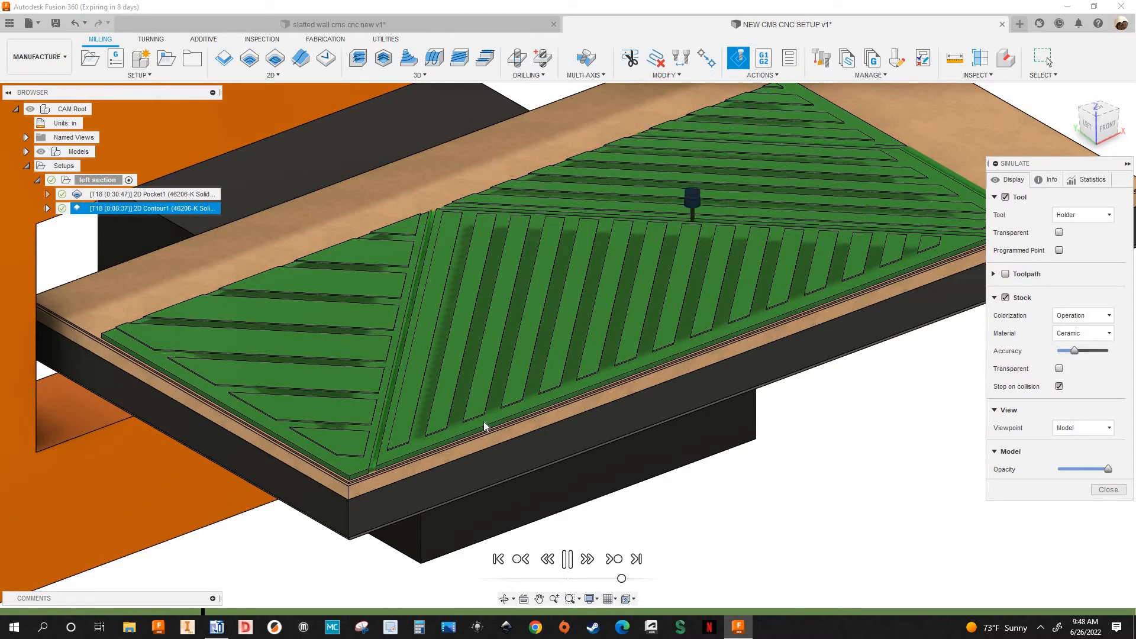
scroll(484, 422, up, 2)
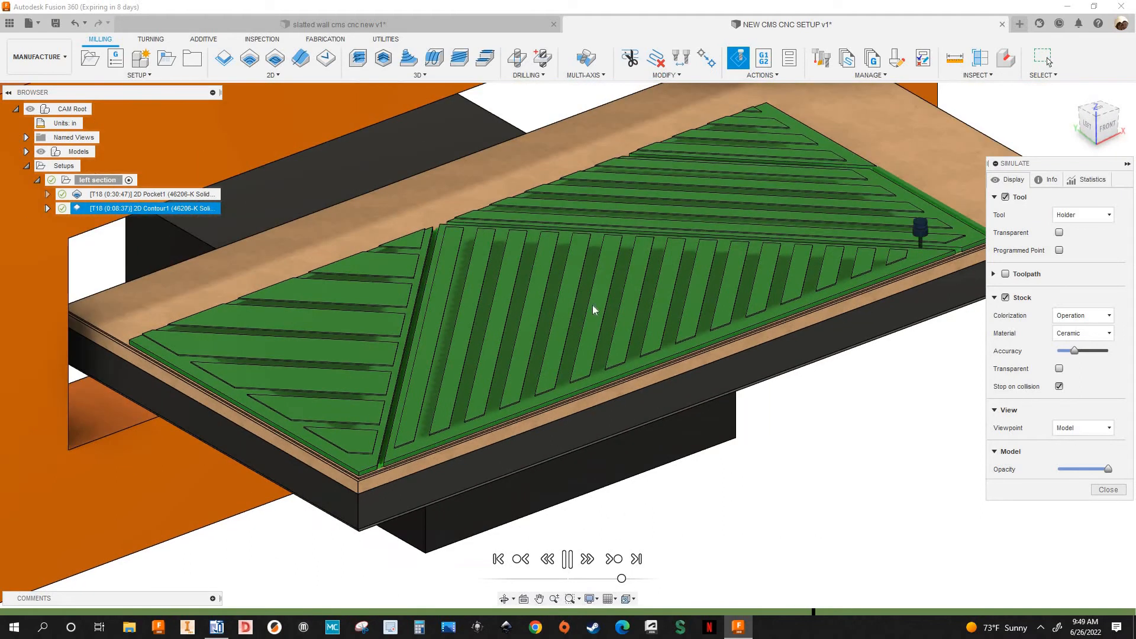
Step: Examine the simulated cut around the panels' outer edges and corners, then close the simulation
scroll(591, 304, down, 2)
scroll(640, 340, up, 2)
scroll(640, 339, down, 3)
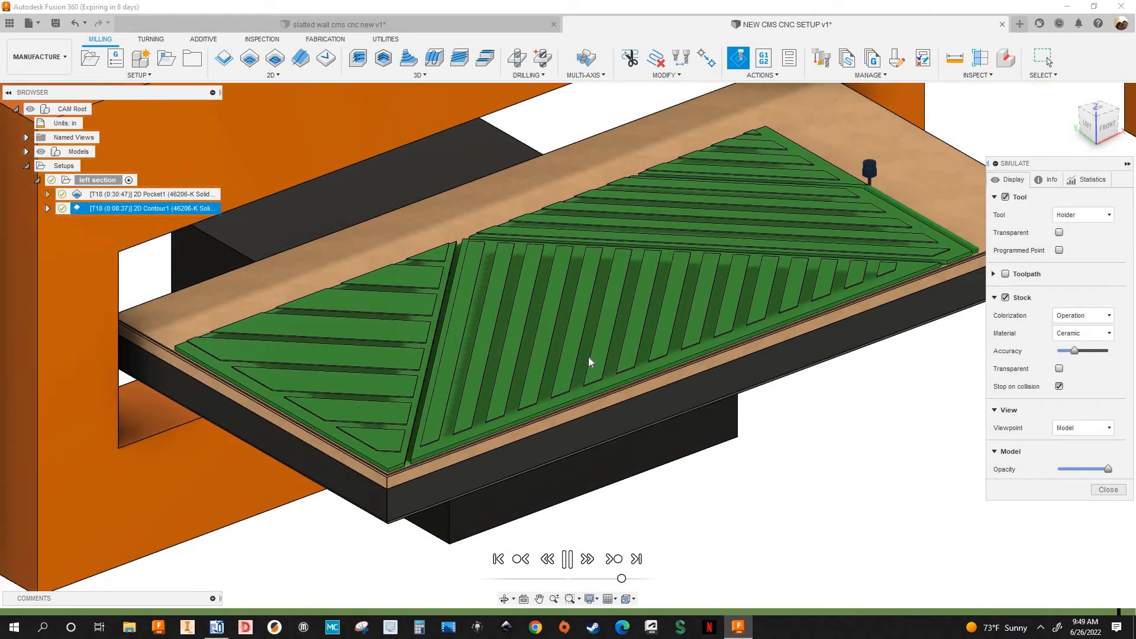
scroll(325, 432, up, 6)
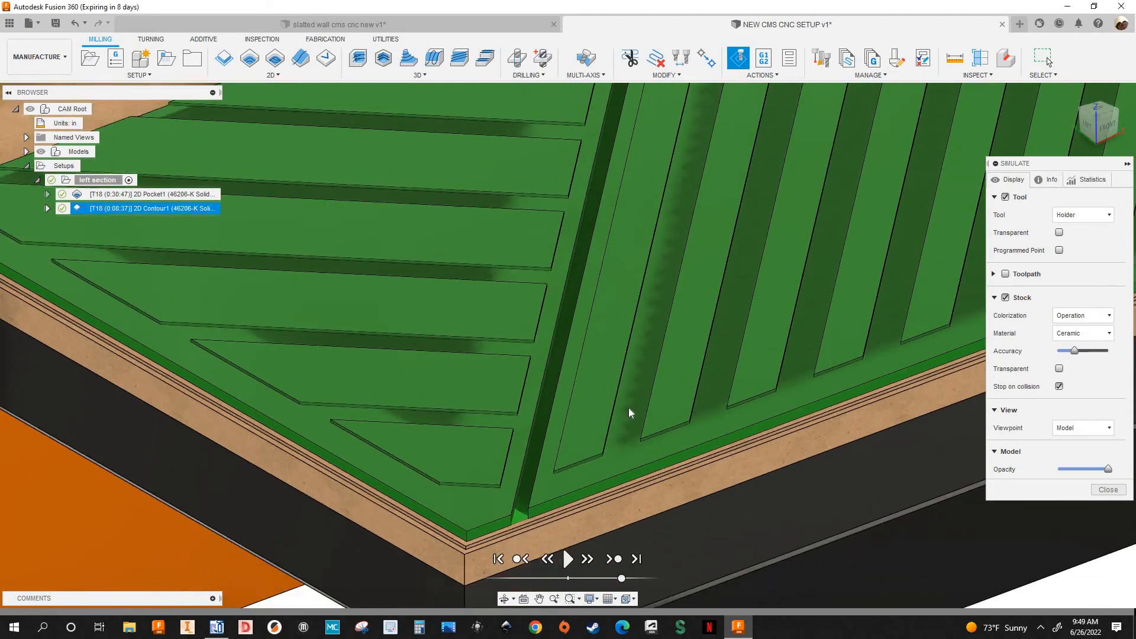
middle_drag(628, 408, 633, 395)
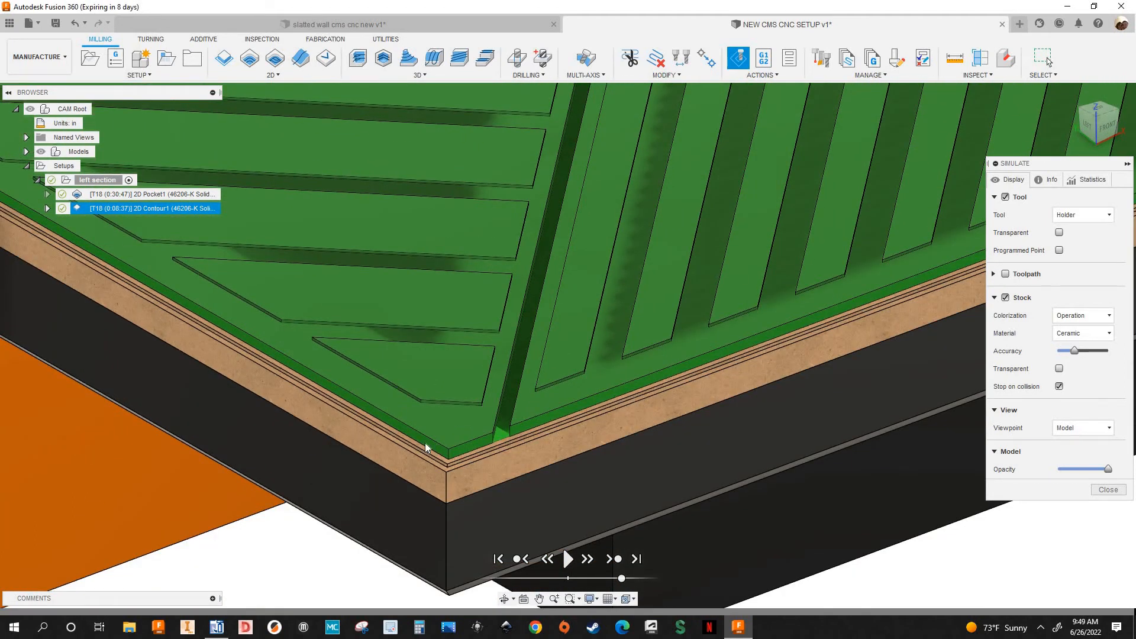
scroll(414, 443, down, 2)
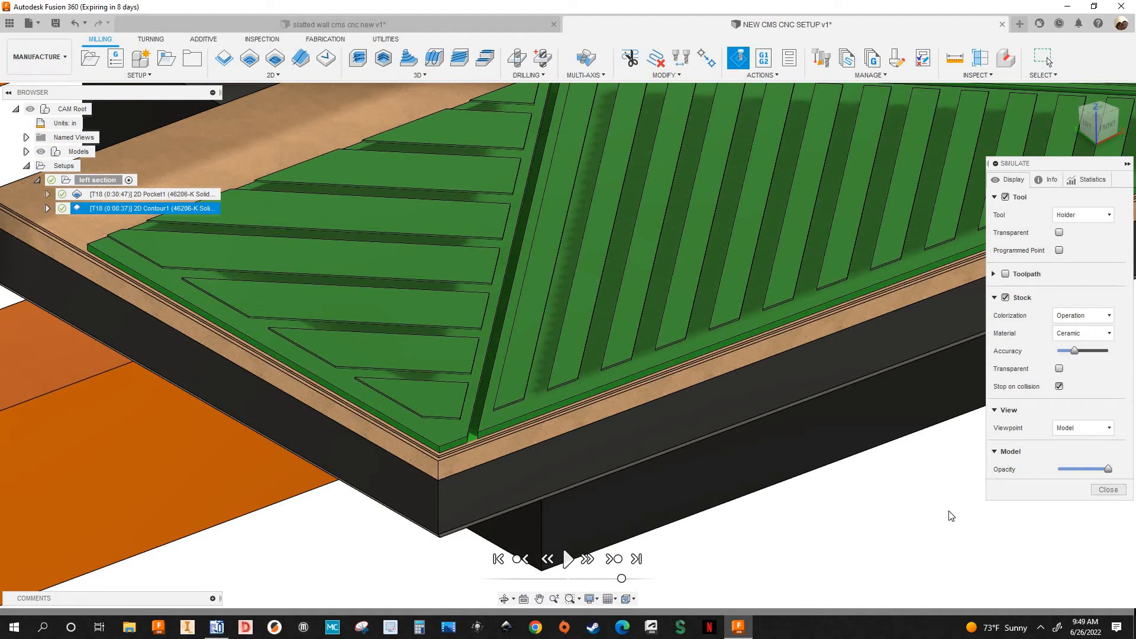
scroll(537, 393, up, 2)
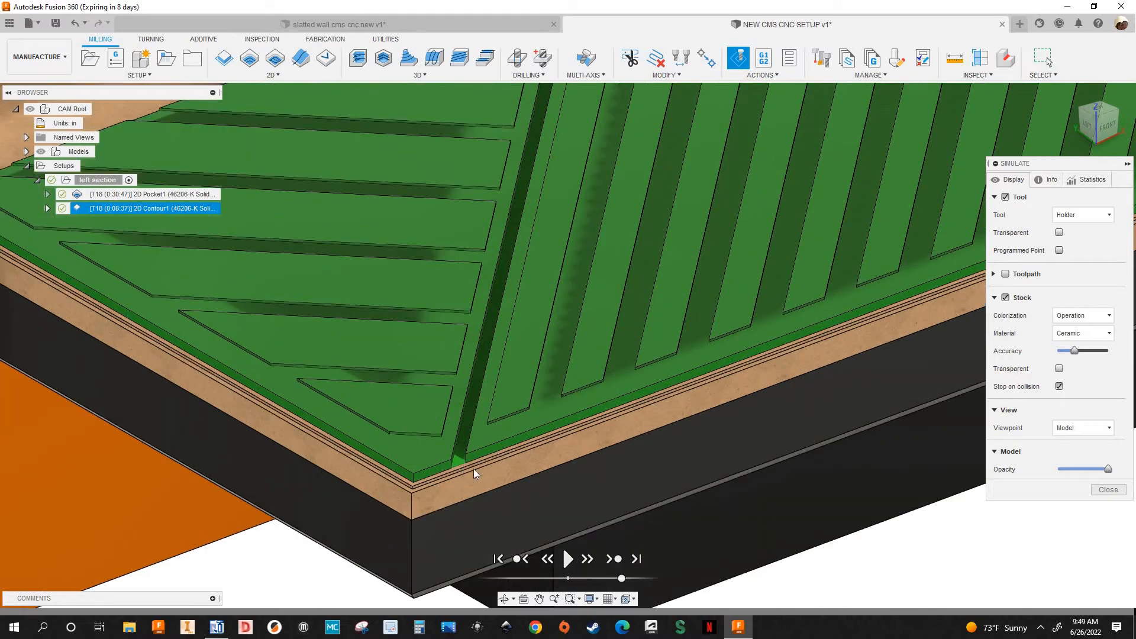
scroll(388, 494, up, 2)
scroll(246, 365, down, 5)
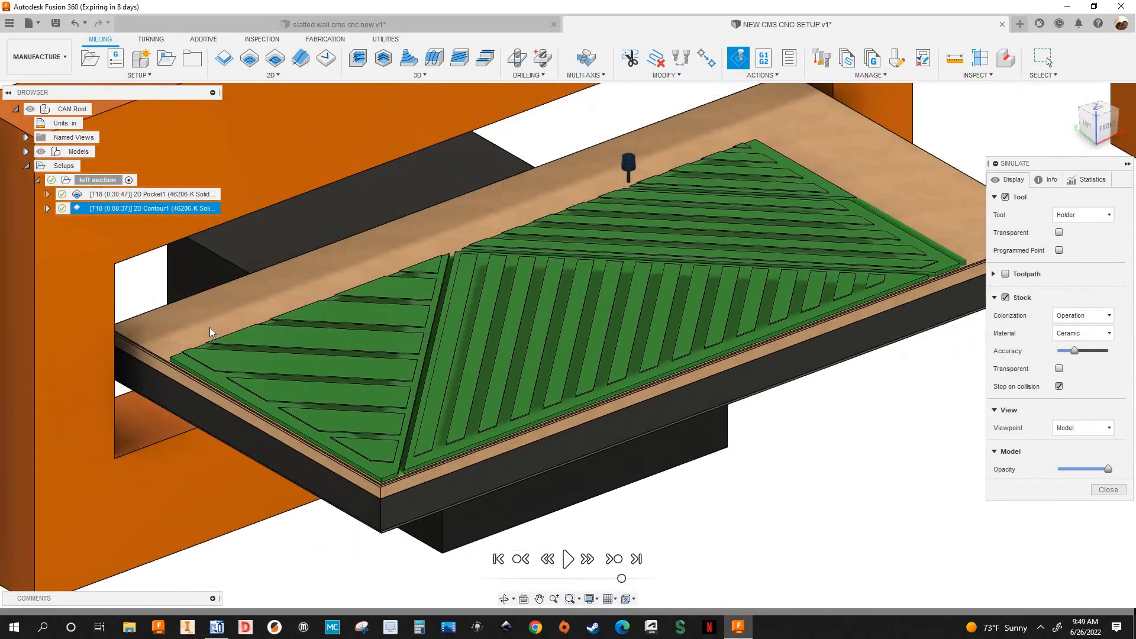
scroll(196, 325, up, 2)
scroll(272, 304, up, 2)
scroll(815, 239, down, 5)
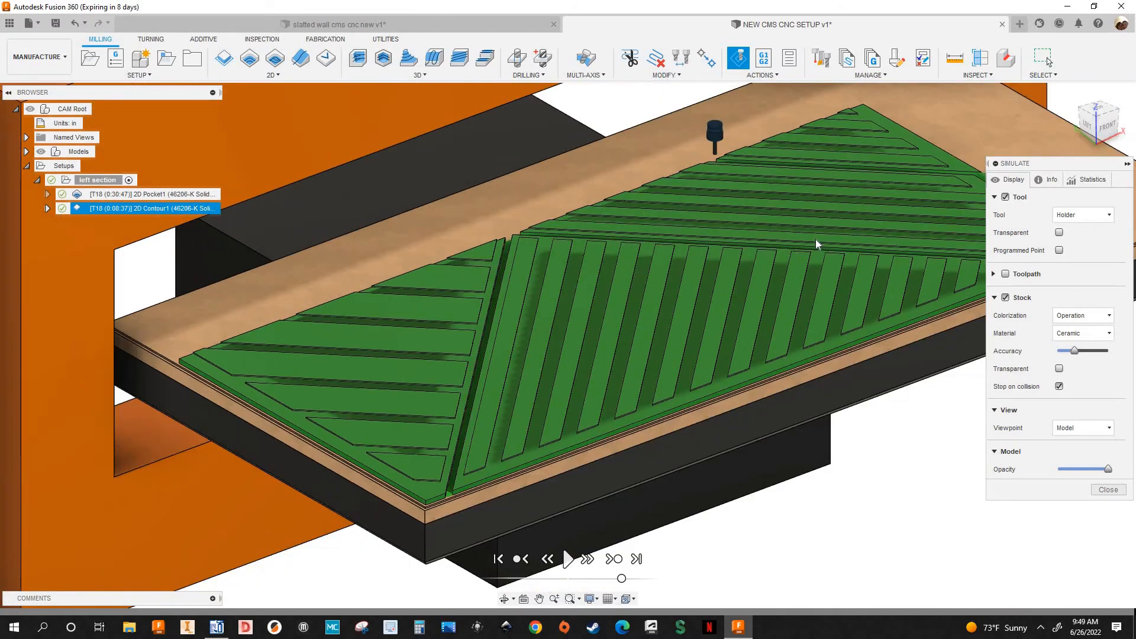
scroll(728, 208, up, 4)
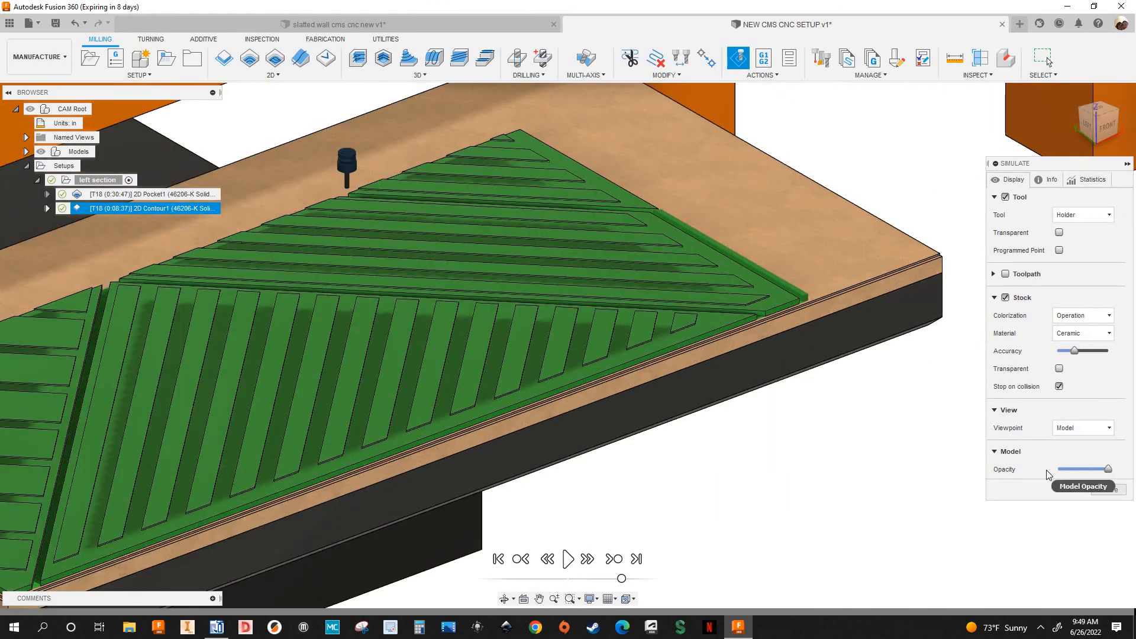
click(1106, 490)
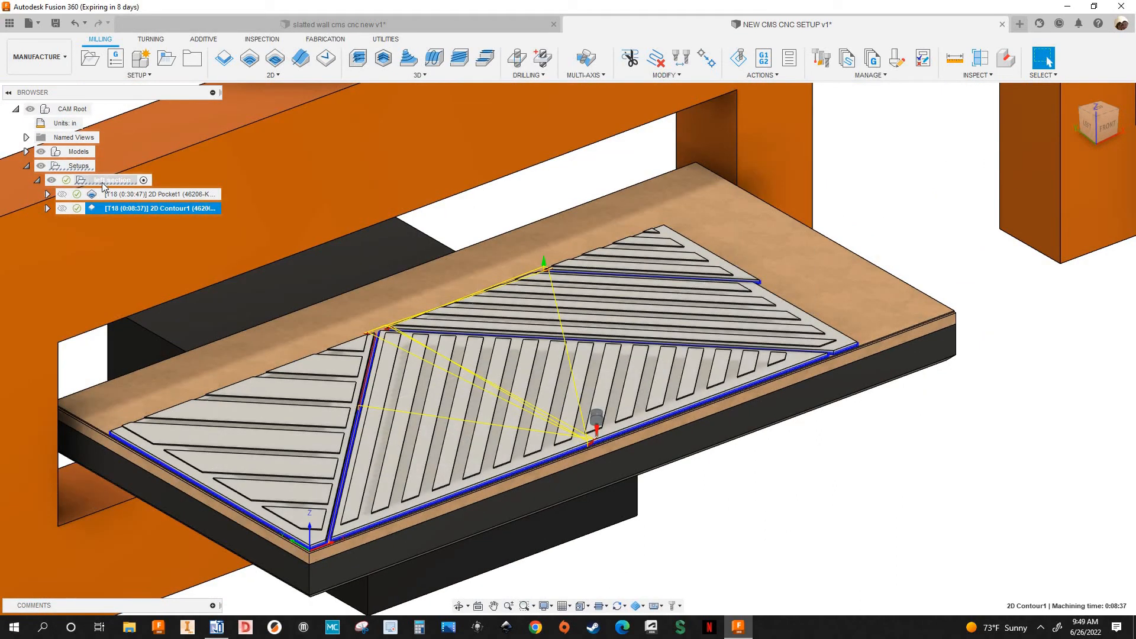
Step: Edit the left section setup from the top view and change its stock offset mode to Add stock to all sides
click(103, 182)
right_click(103, 183)
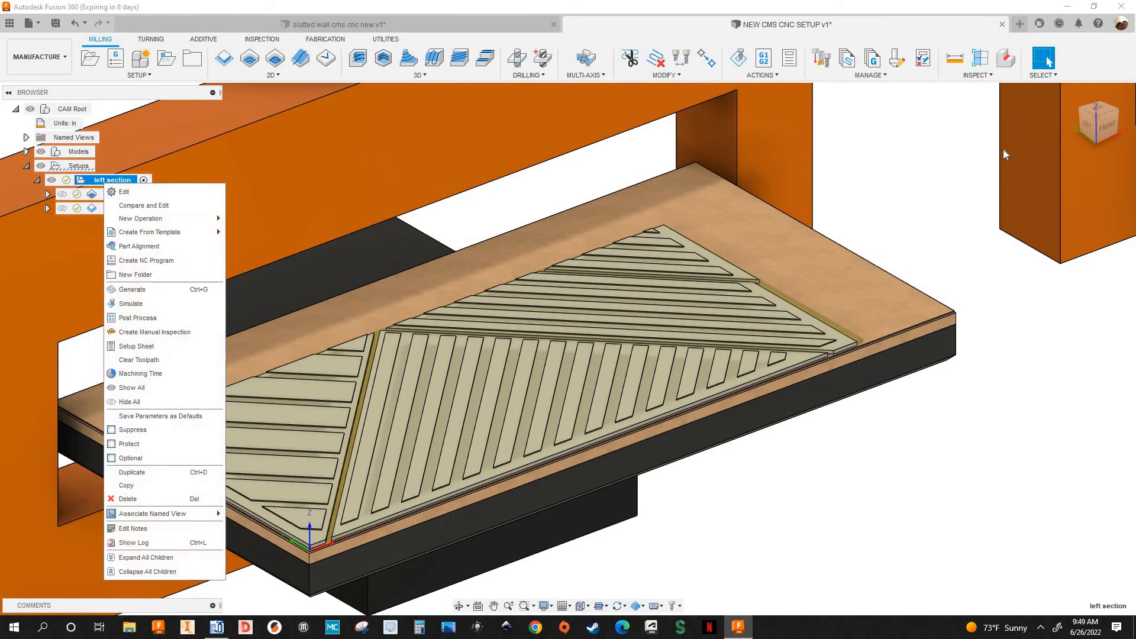
click(124, 192)
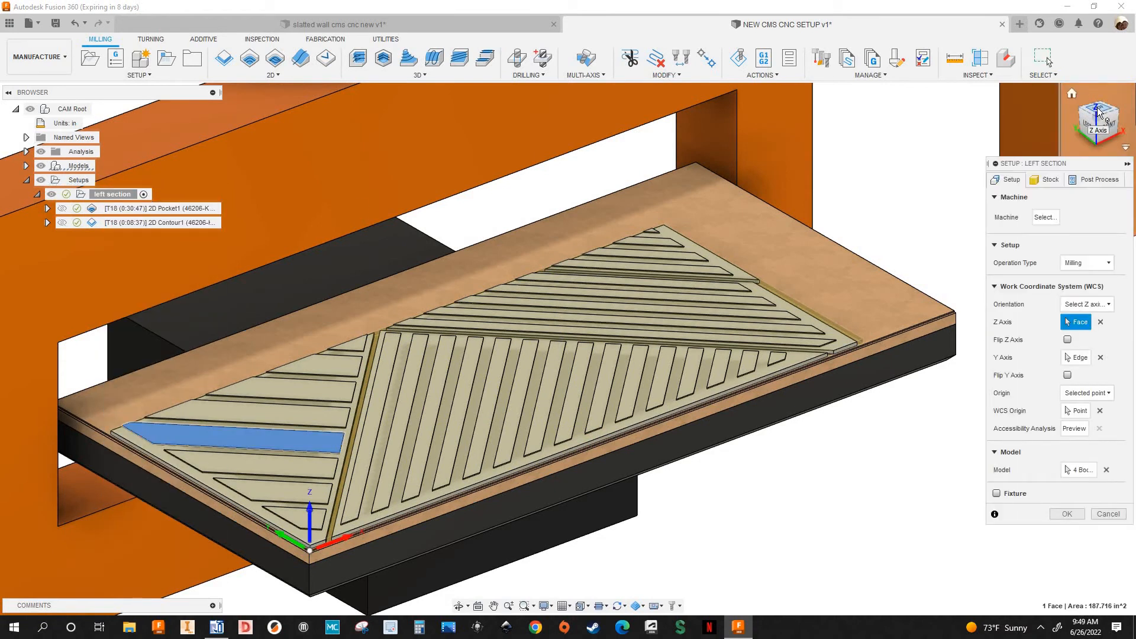
click(1099, 108)
click(1046, 180)
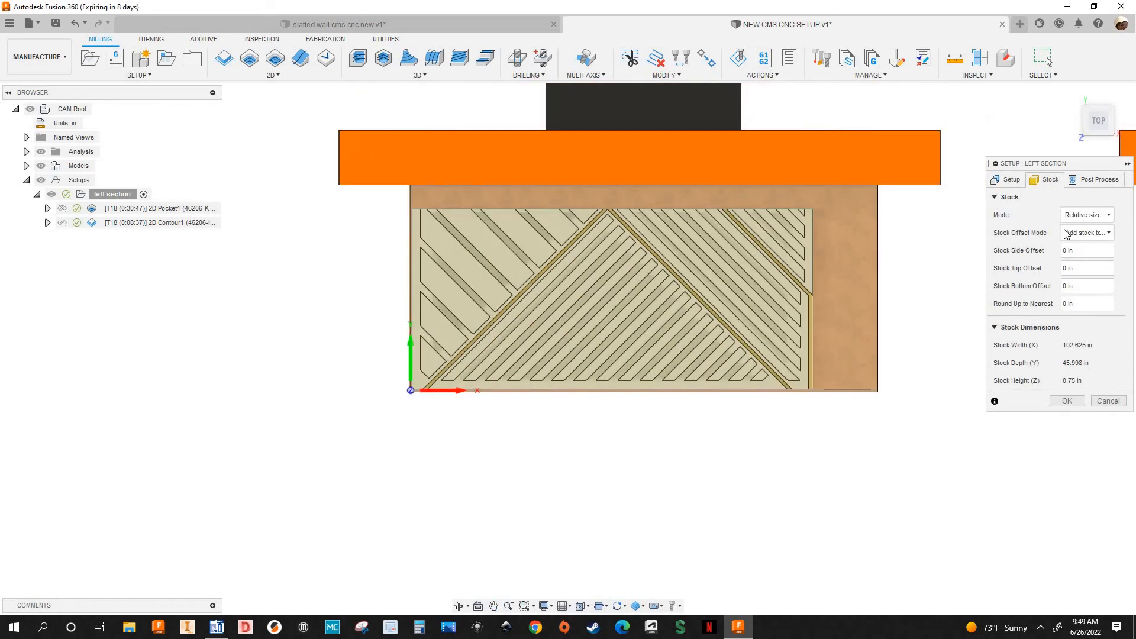
click(1068, 234)
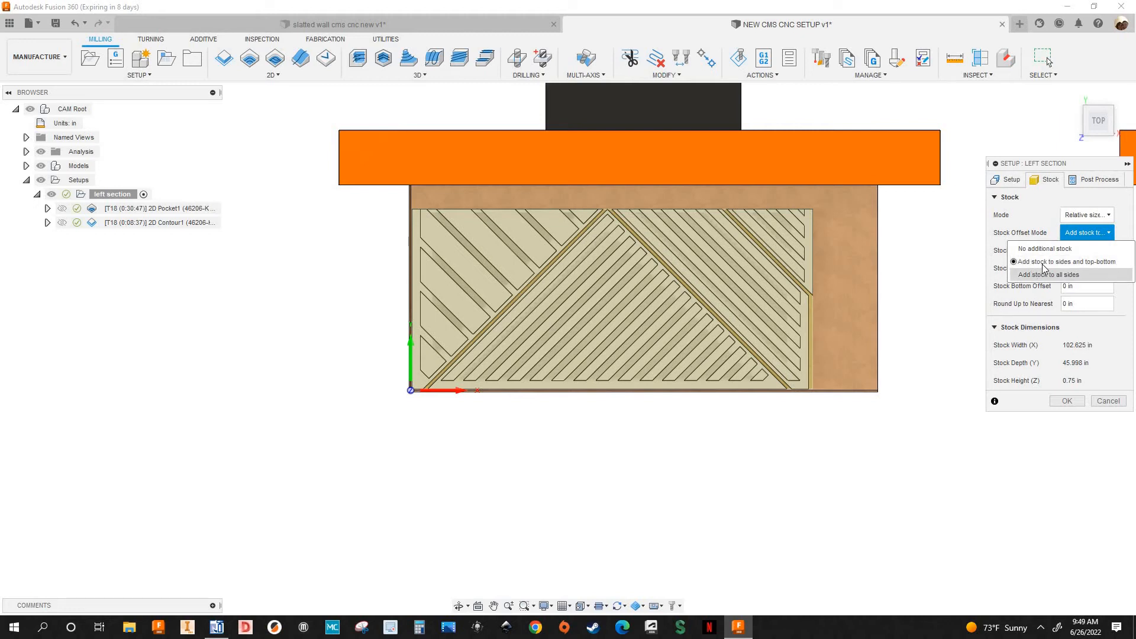
click(1033, 275)
Step: Set the stock's -X and -Y offsets to .375 in so the stock reaches the spoilboard's origin corner edges
scroll(403, 385, up, 5)
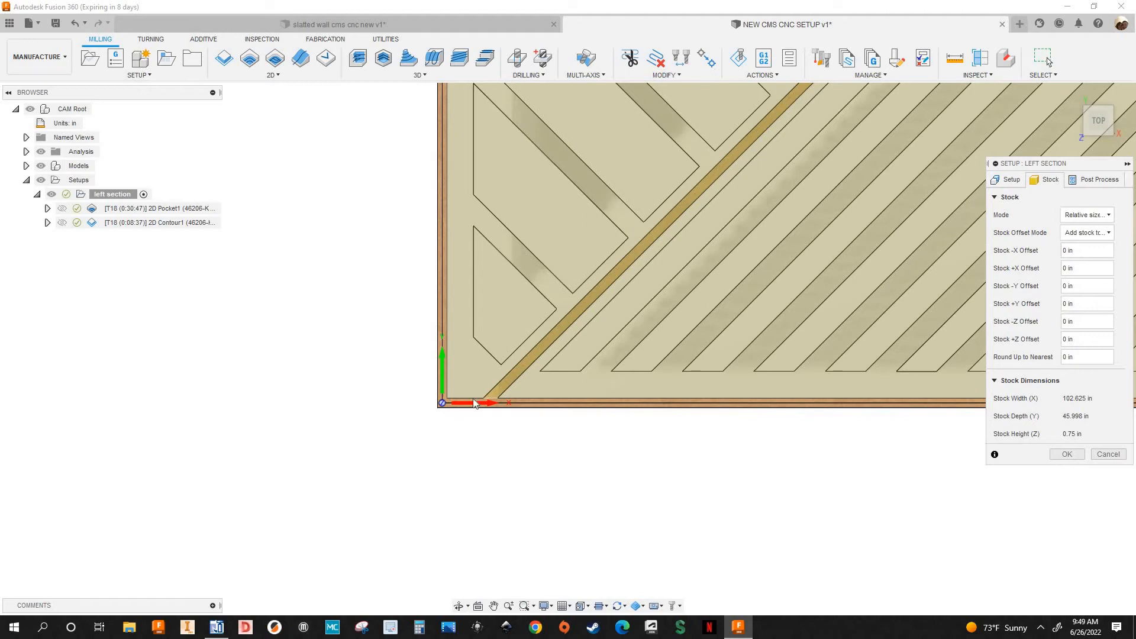
scroll(449, 435, up, 3)
scroll(626, 377, down, 1)
middle_drag(764, 336, 691, 357)
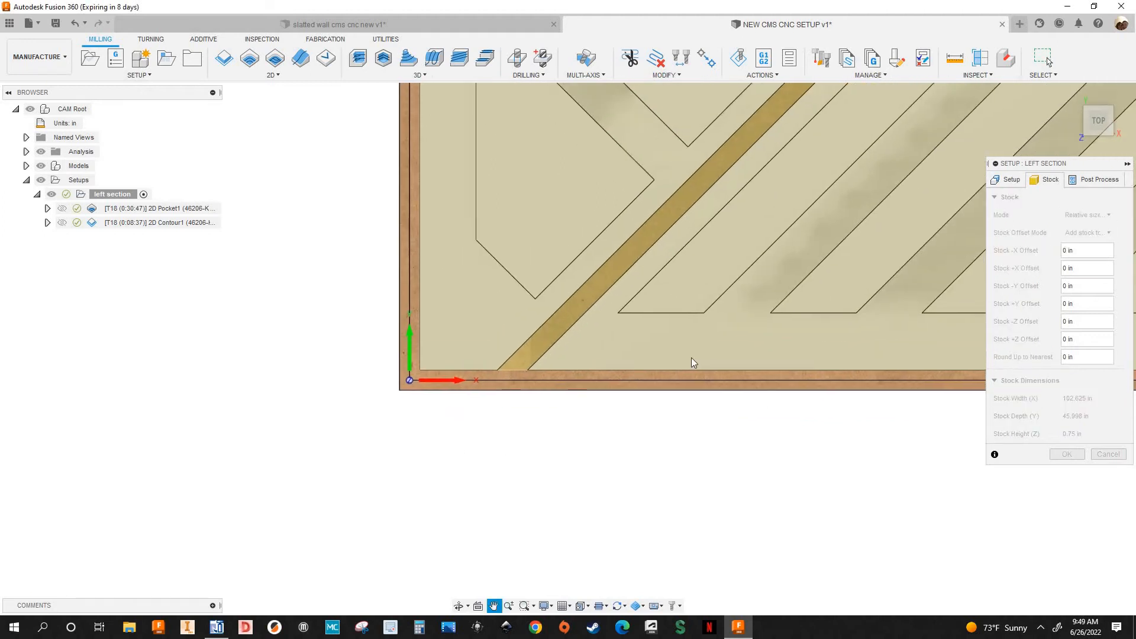
scroll(402, 351, up, 2)
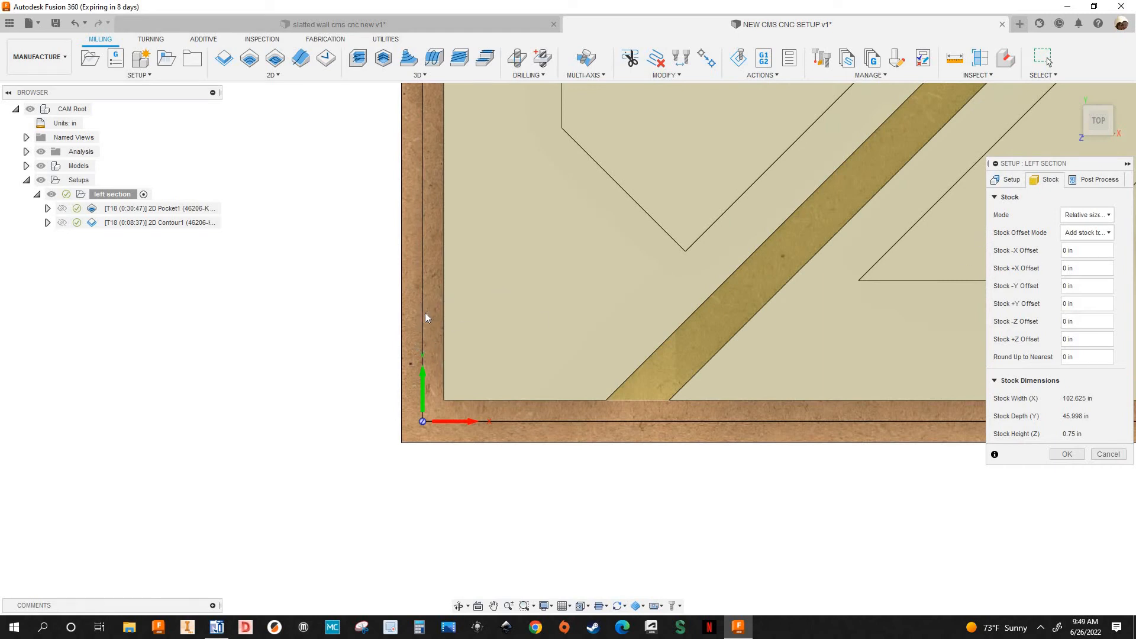
scroll(424, 313, down, 1)
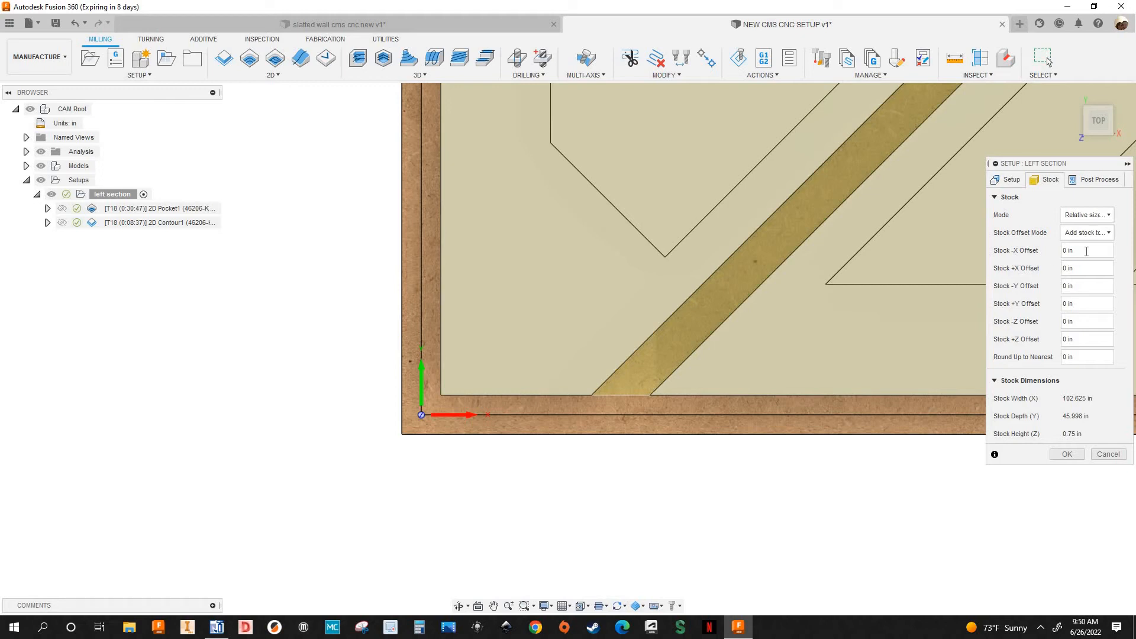
key(ctrl+a)
key(BackSpace)
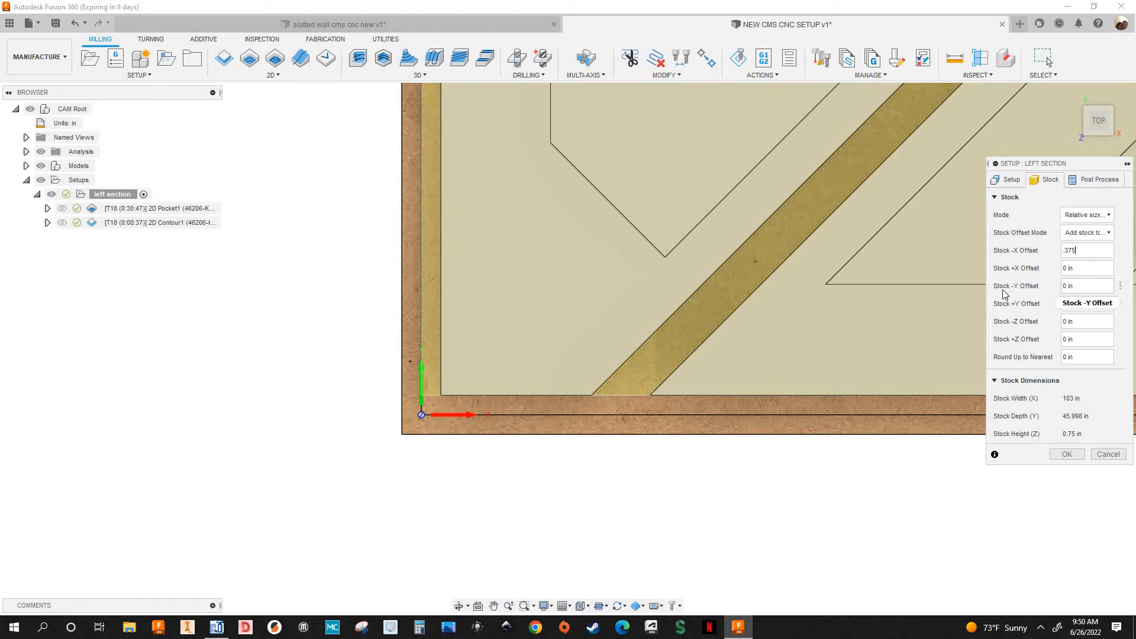
drag(1075, 288, 975, 281)
text(.375)
Step: Set the stock's +Y offset to 10 in
scroll(523, 410, down, 6)
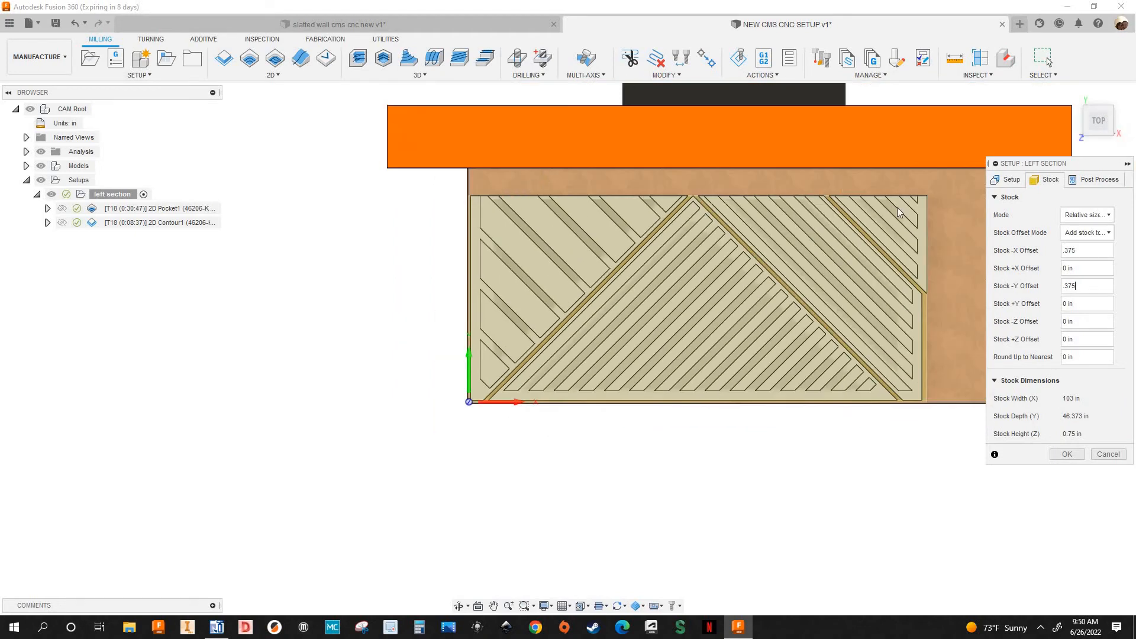
scroll(893, 211, up, 2)
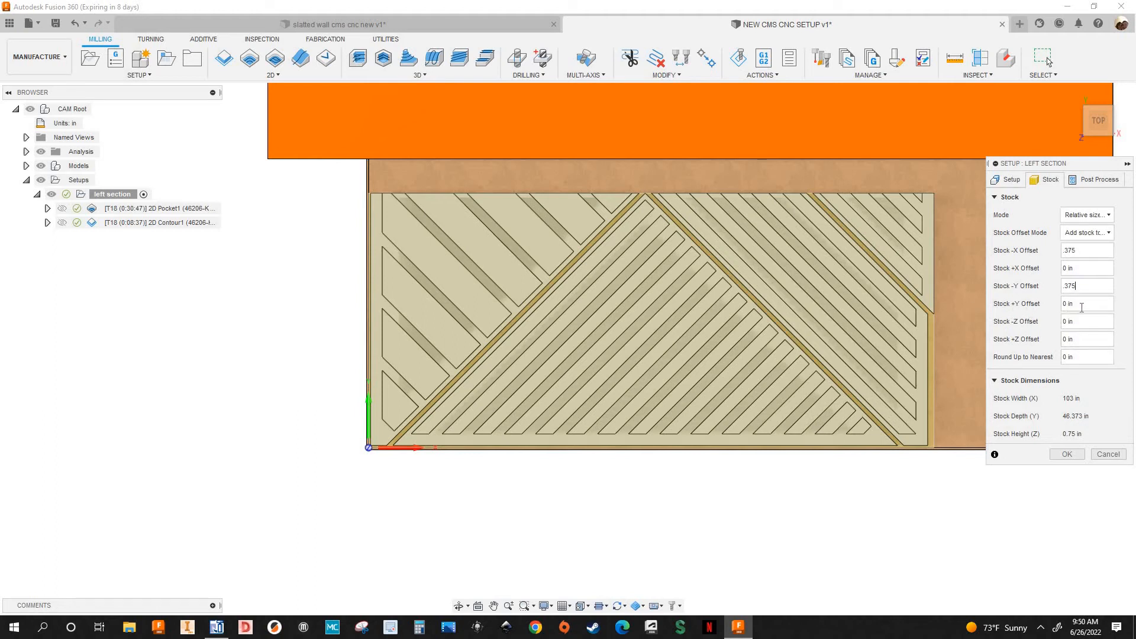
drag(1057, 304, 1056, 313)
text(10)
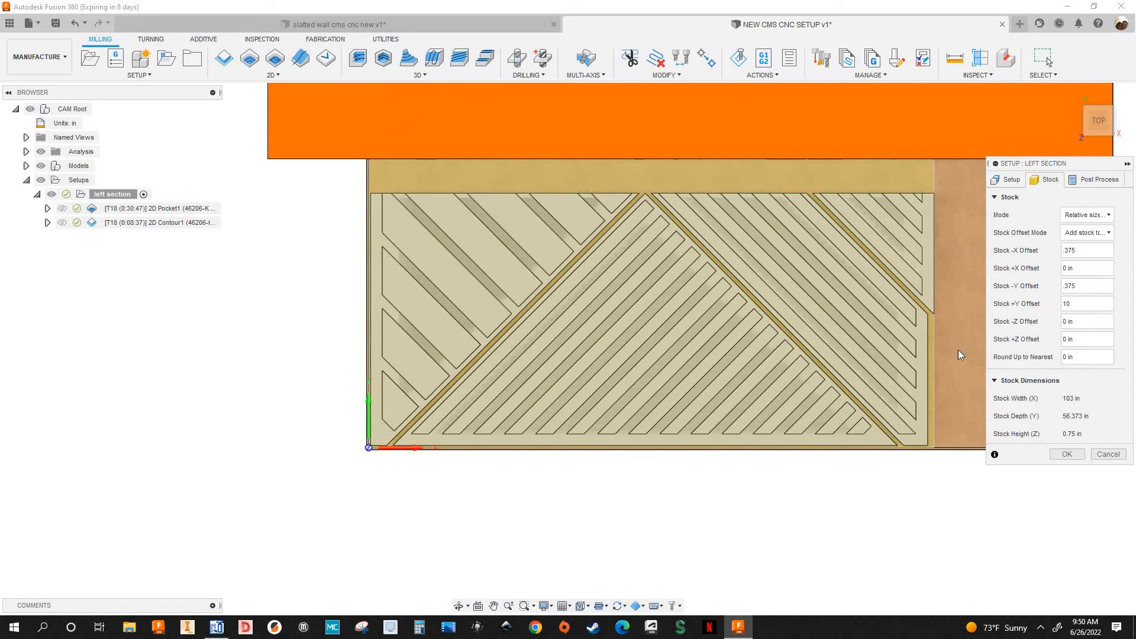
Step: Set the stock's +X offset to 10 in and accept the left section setup changes
scroll(752, 367, up, 5)
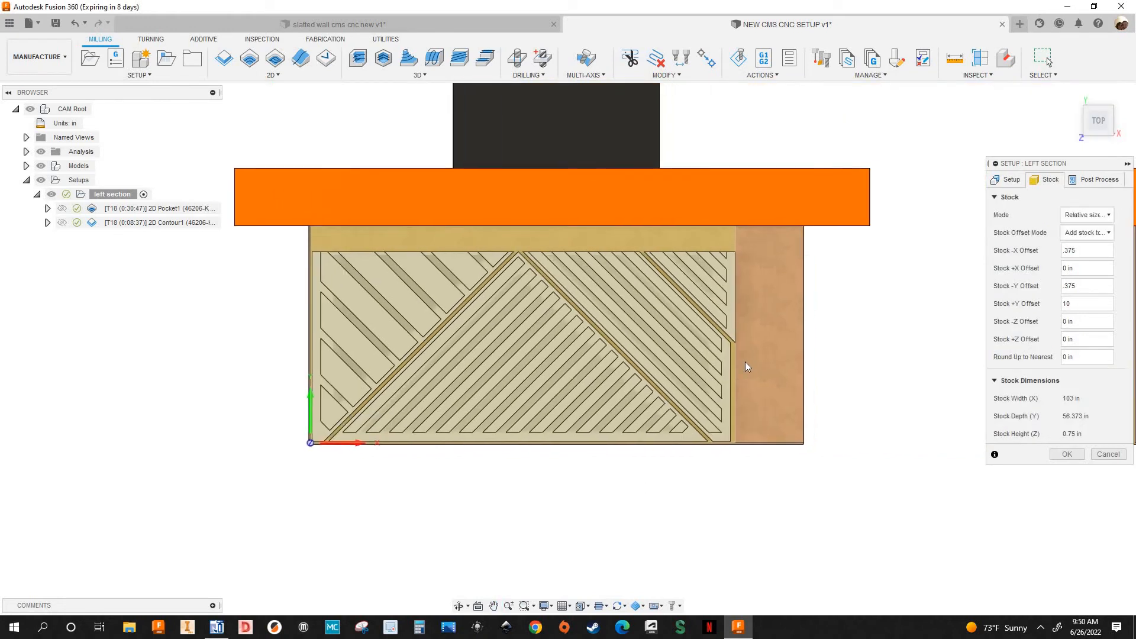
scroll(730, 294, up, 1)
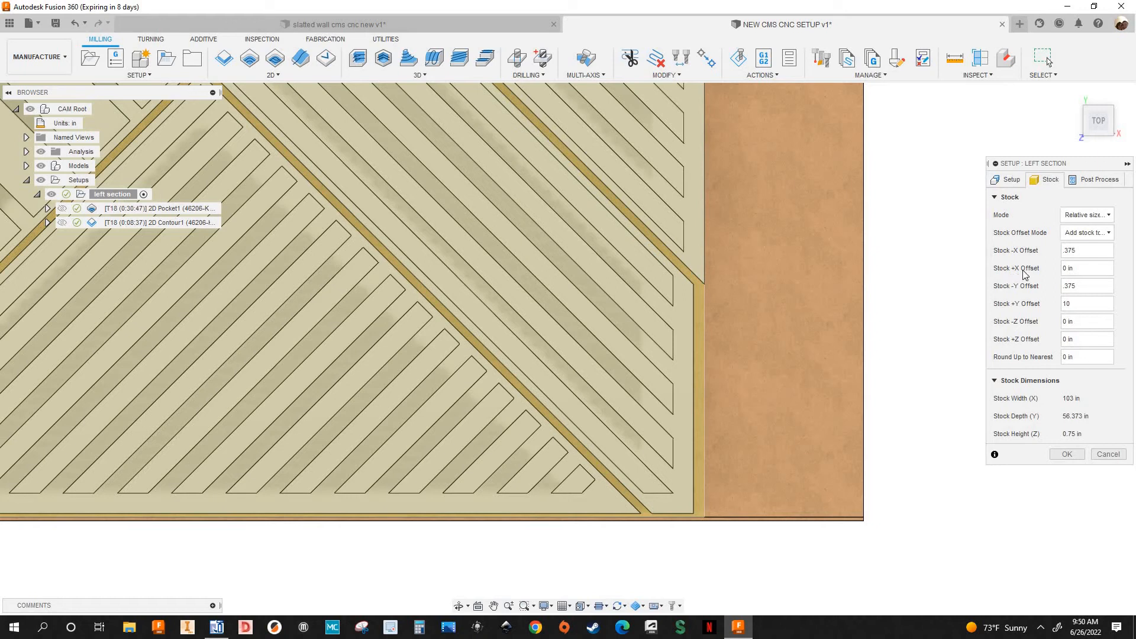
click(1095, 274)
text(.37)
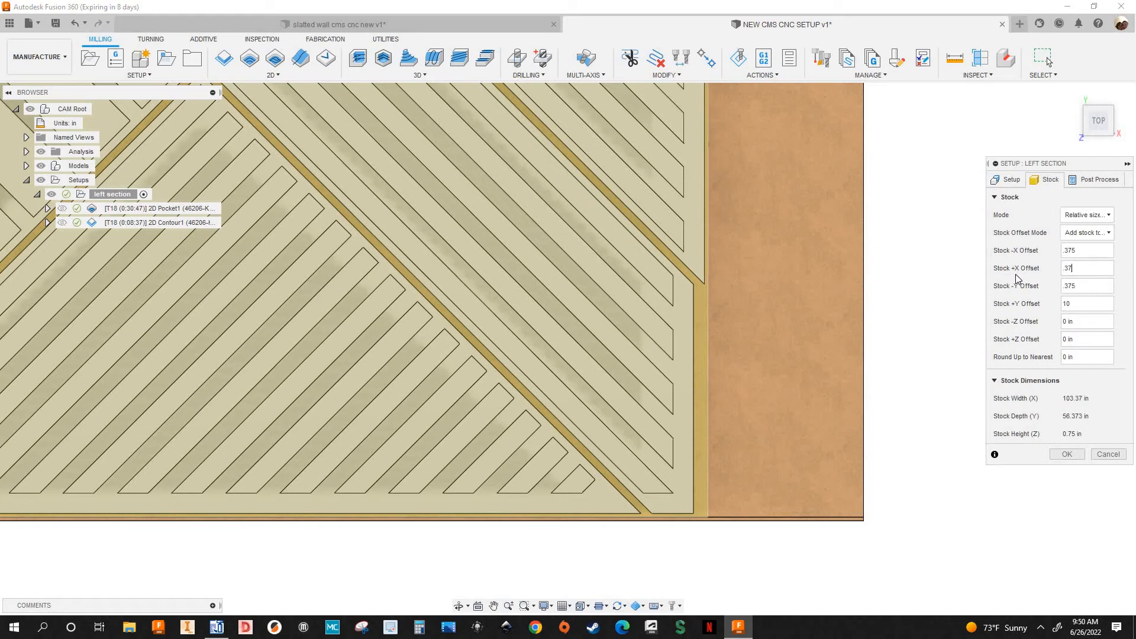
text(10)
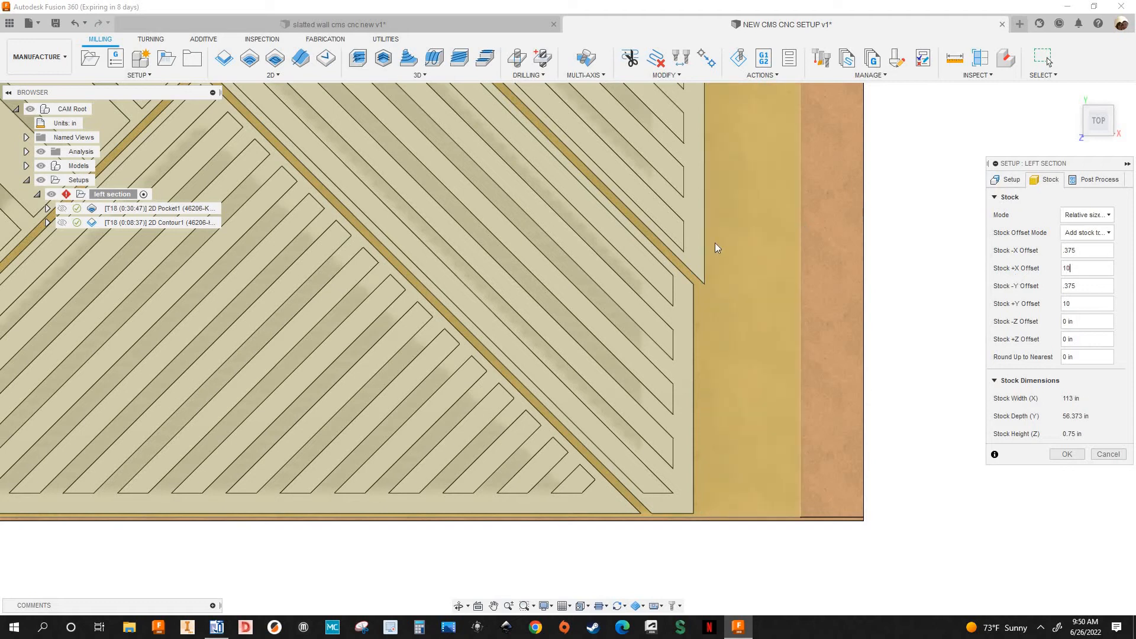
scroll(314, 204, down, 5)
click(1067, 453)
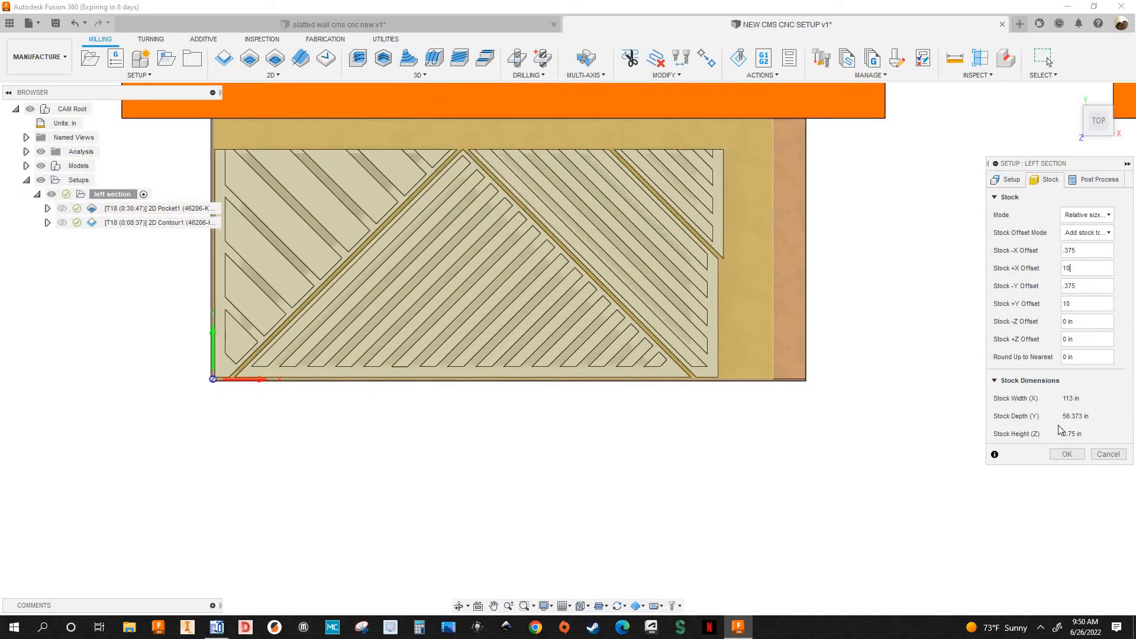
click(1067, 454)
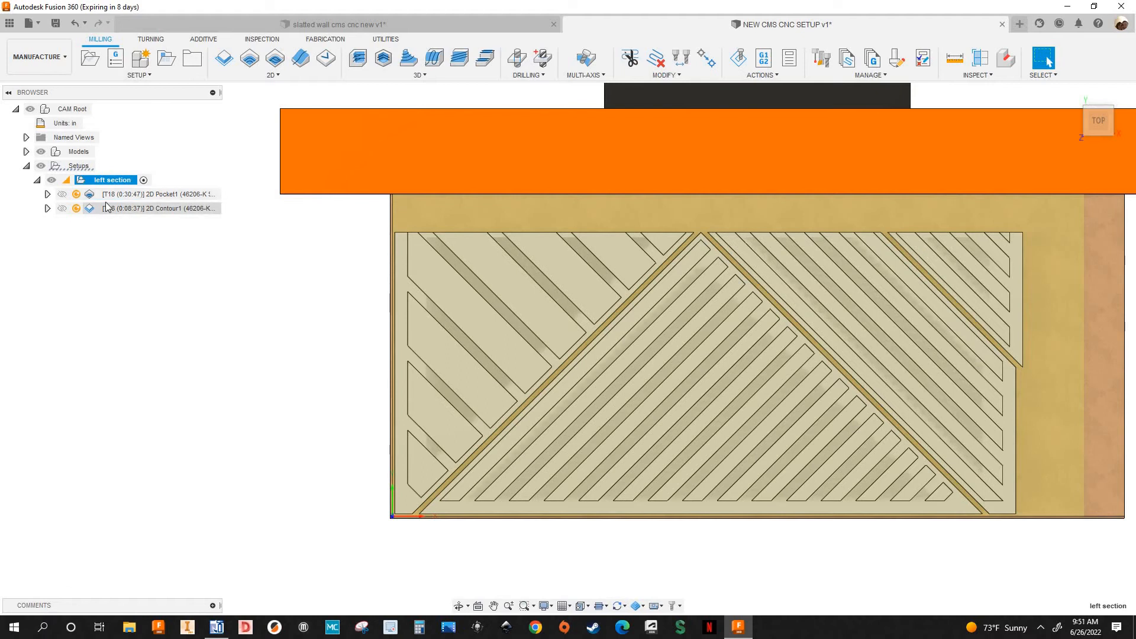
Step: Regenerate all operations in the left section setup, then simulate the whole setup at a faster playback speed
right_click(116, 183)
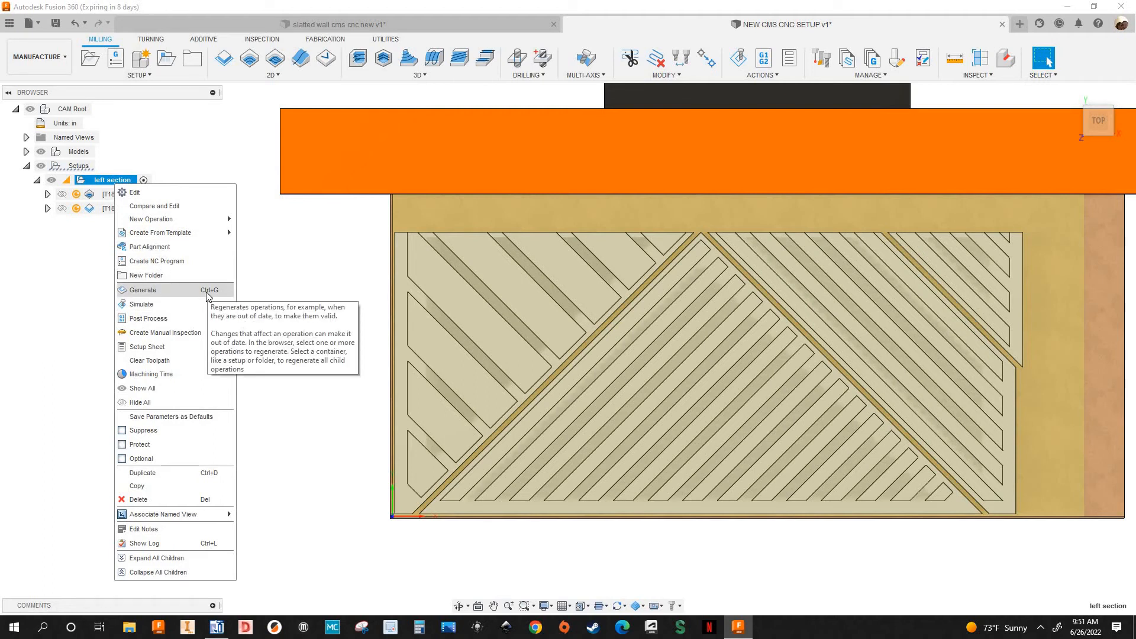
click(156, 291)
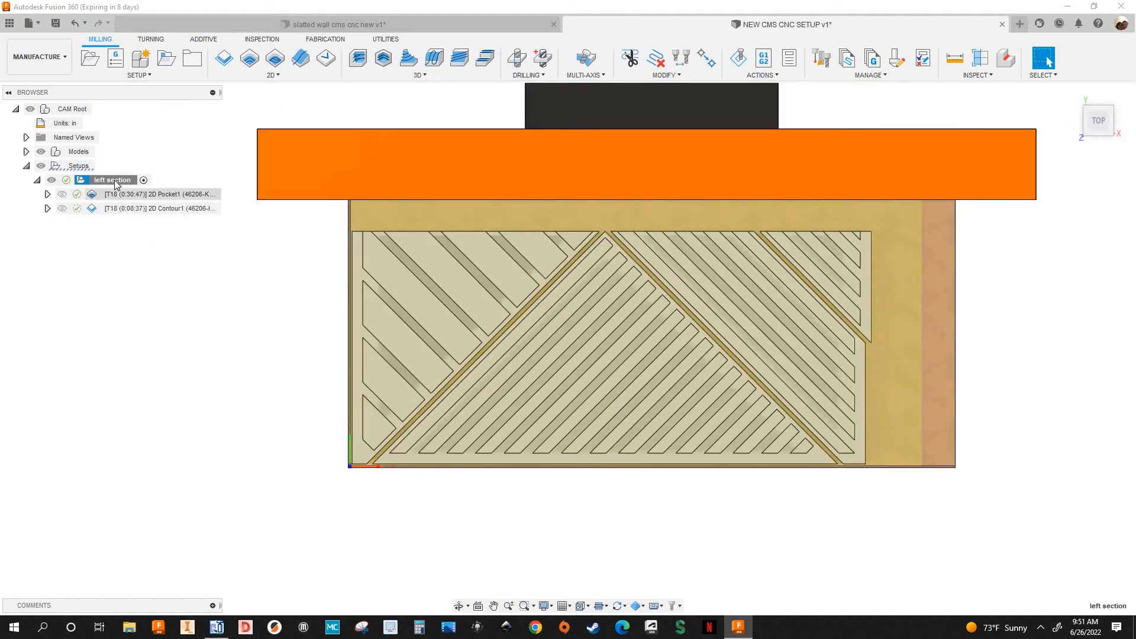
right_click(117, 184)
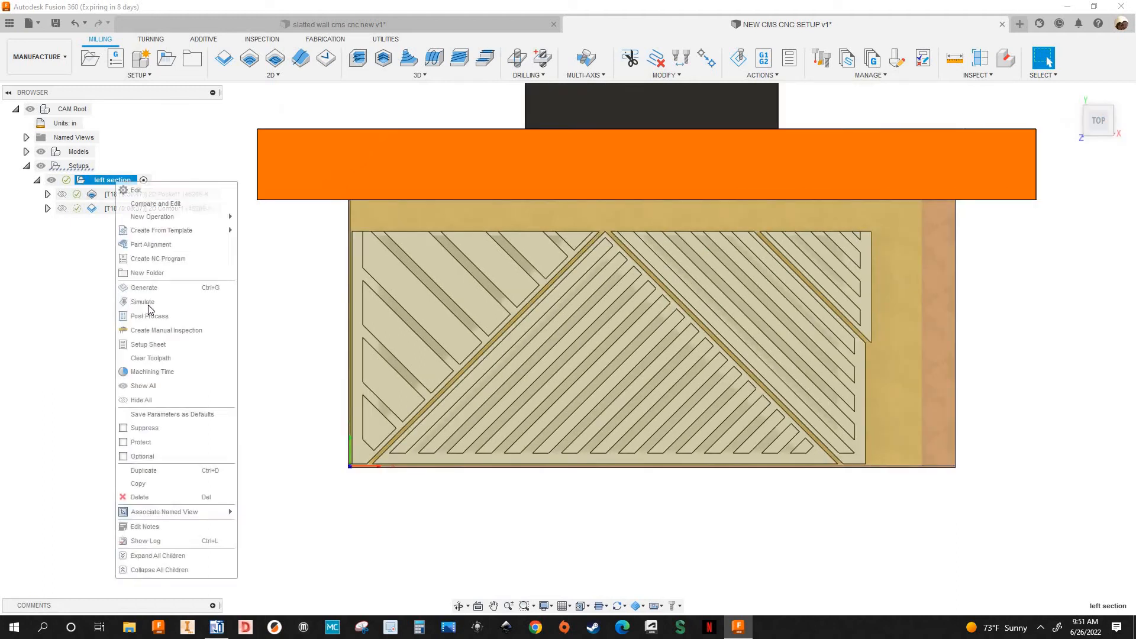
click(148, 305)
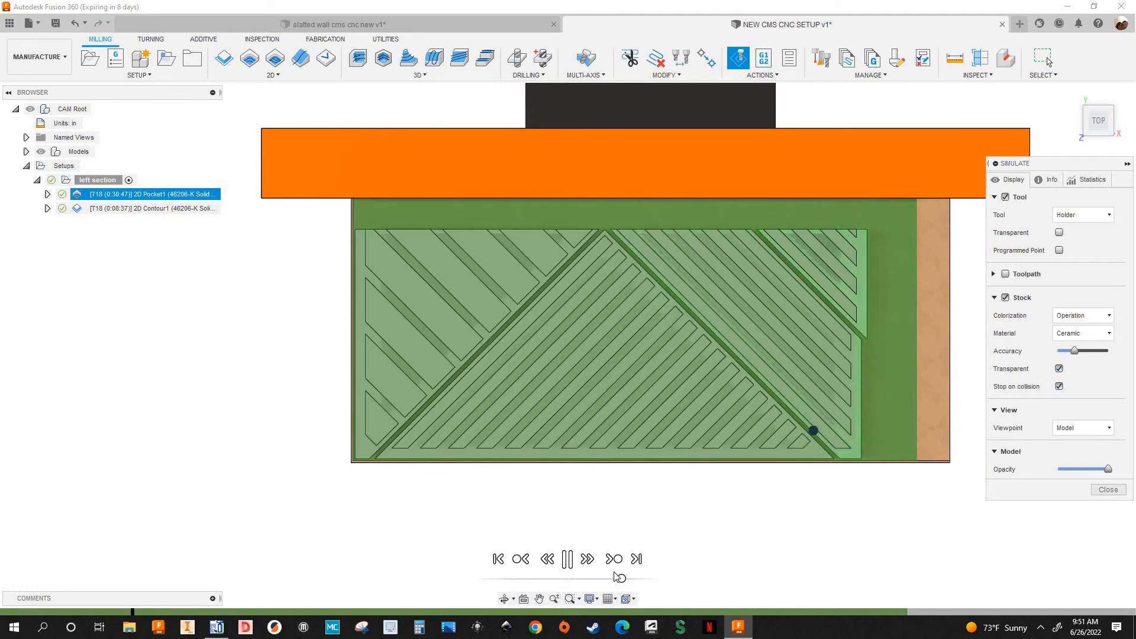
drag(623, 579, 628, 580)
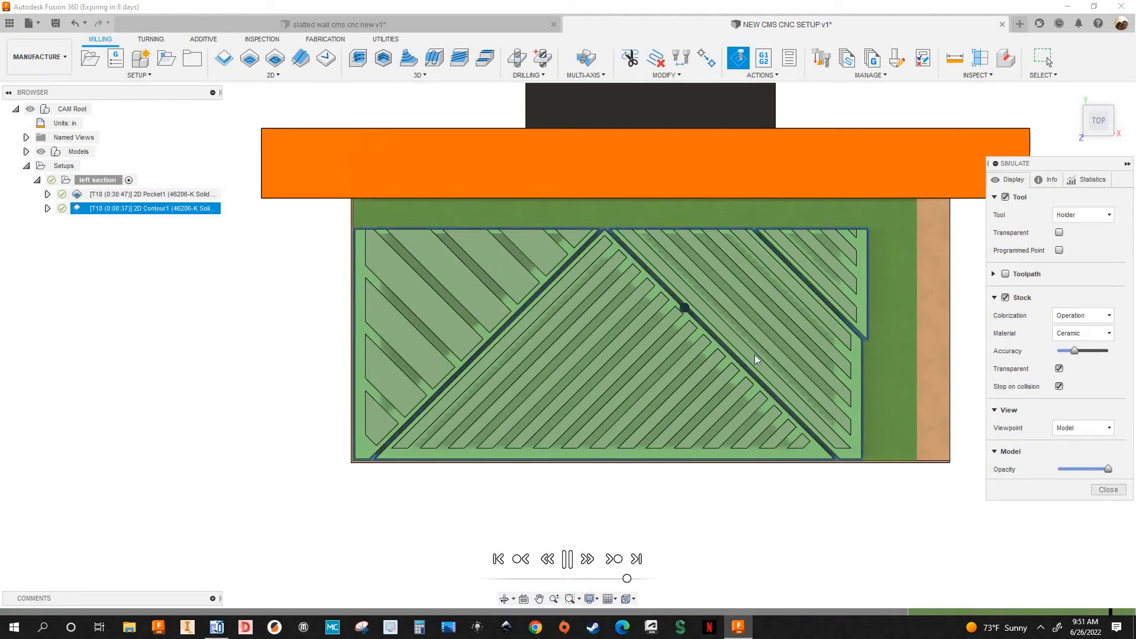
Step: Pause the simulation, turn off stock transparency, and examine the contour cuts along the panel edges and origin corner
key(space)
scroll(736, 272, up, 5)
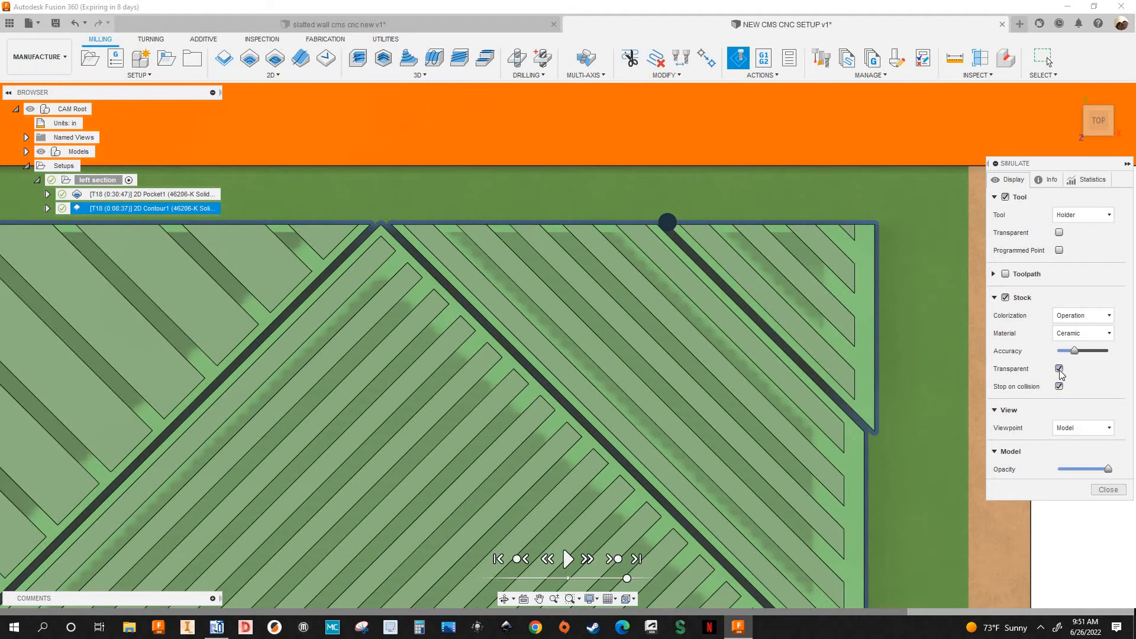
scroll(852, 367, down, 5)
scroll(370, 510, up, 8)
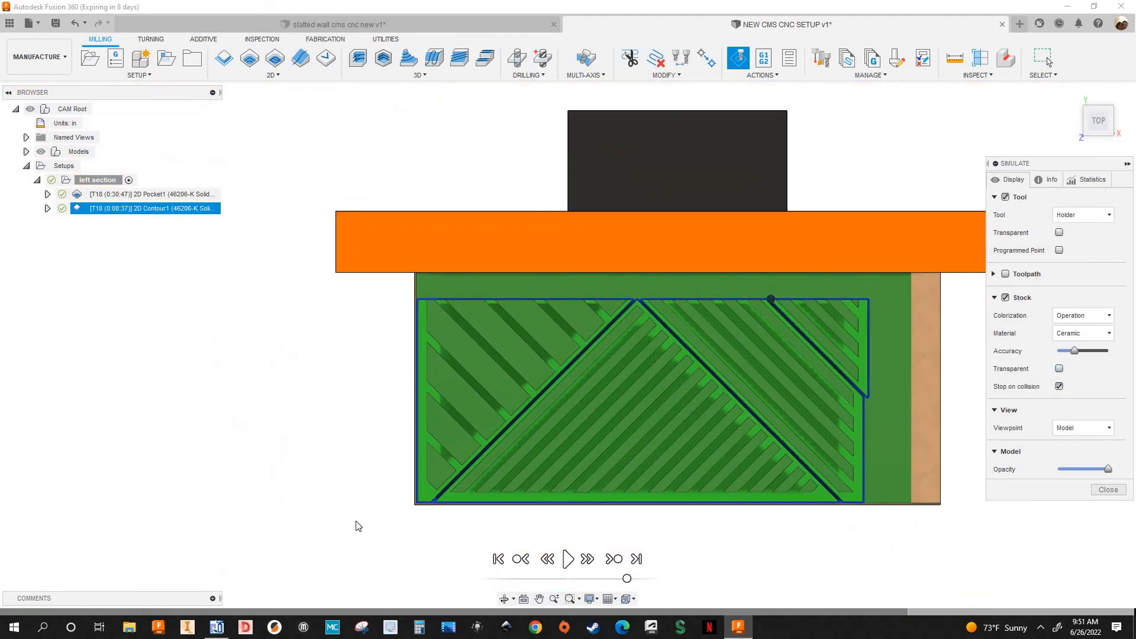
scroll(370, 512, up, 2)
scroll(480, 521, down, 4)
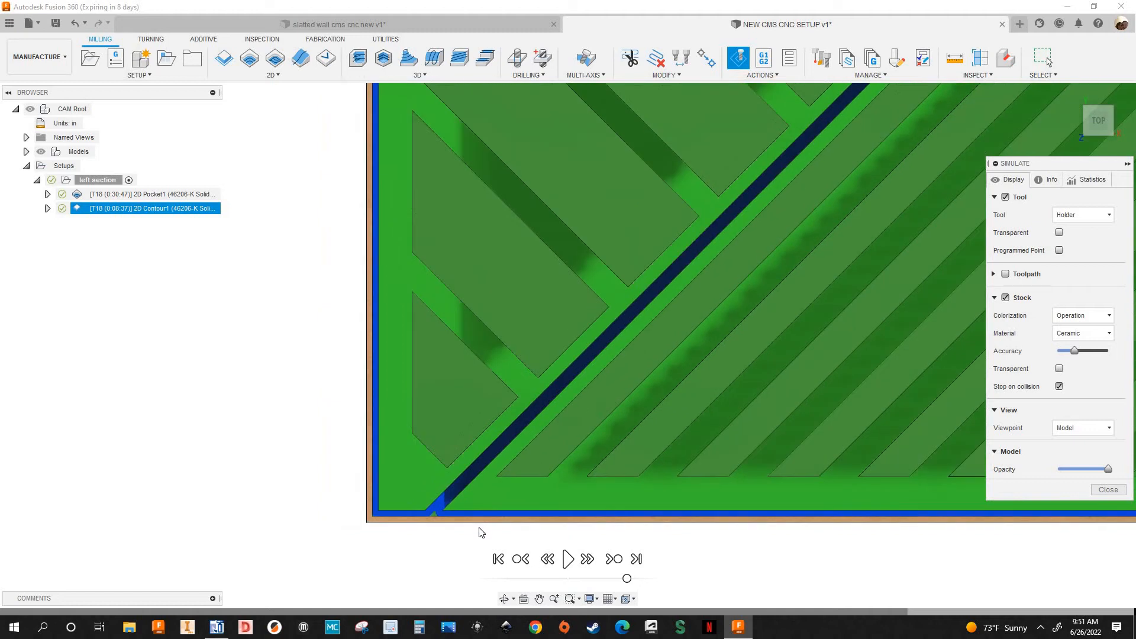
Step: Examine the simulated contour cuts and remaining material around the left section's origin corner and diagonal seam, then exit the simulation
shift+middle_drag(479, 506, 345, 442)
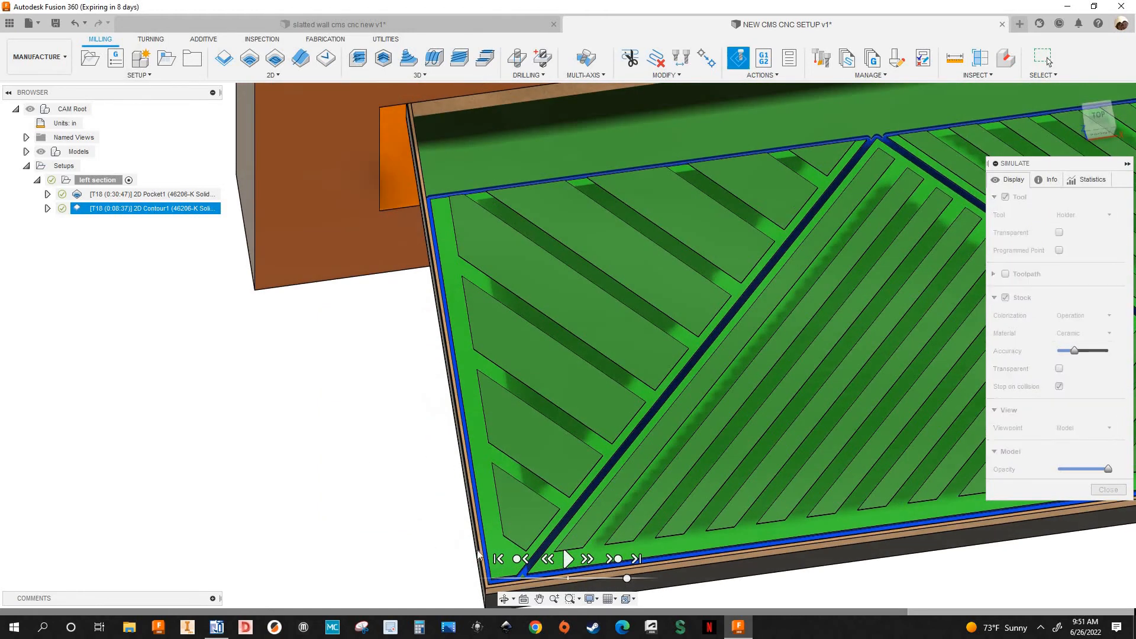
scroll(476, 538, up, 6)
scroll(491, 515, up, 8)
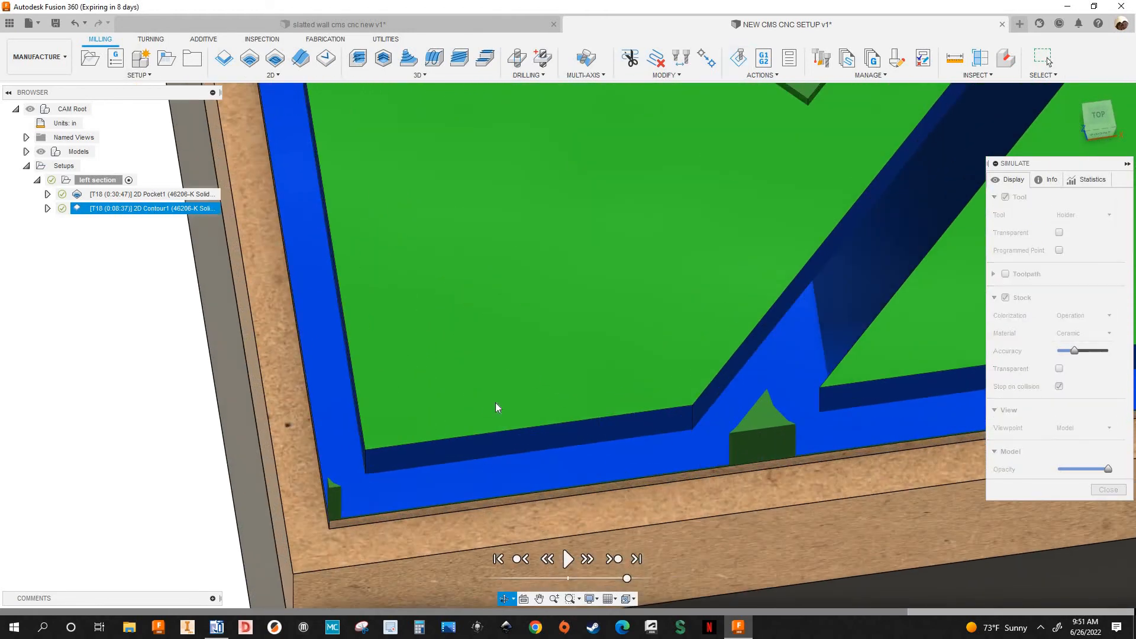
scroll(457, 254, down, 4)
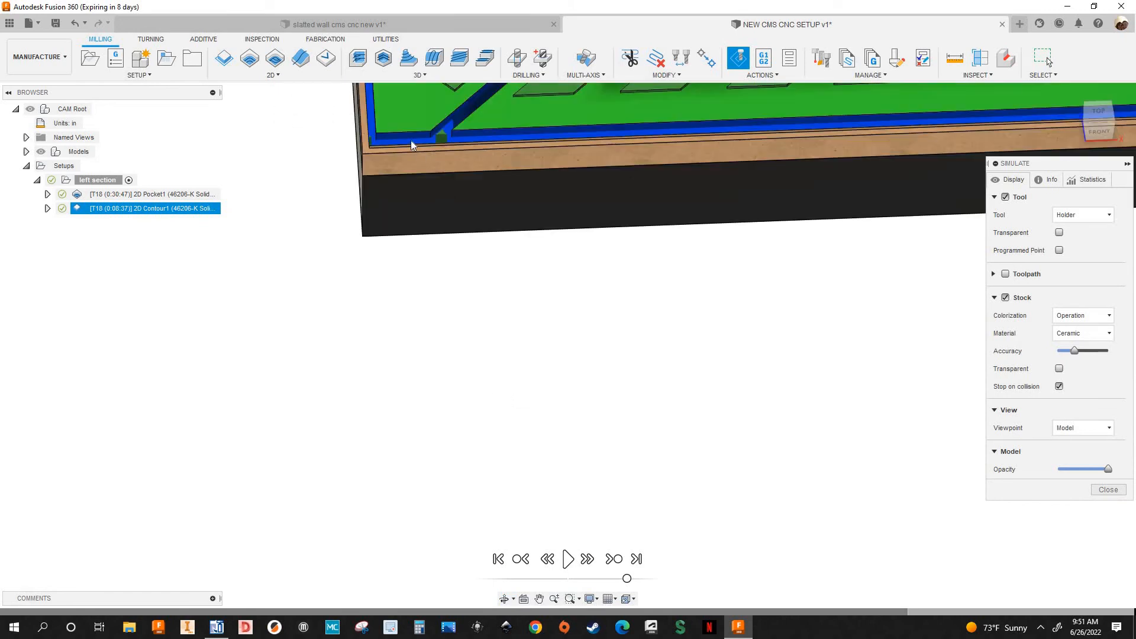
scroll(374, 155, up, 1)
scroll(375, 155, up, 4)
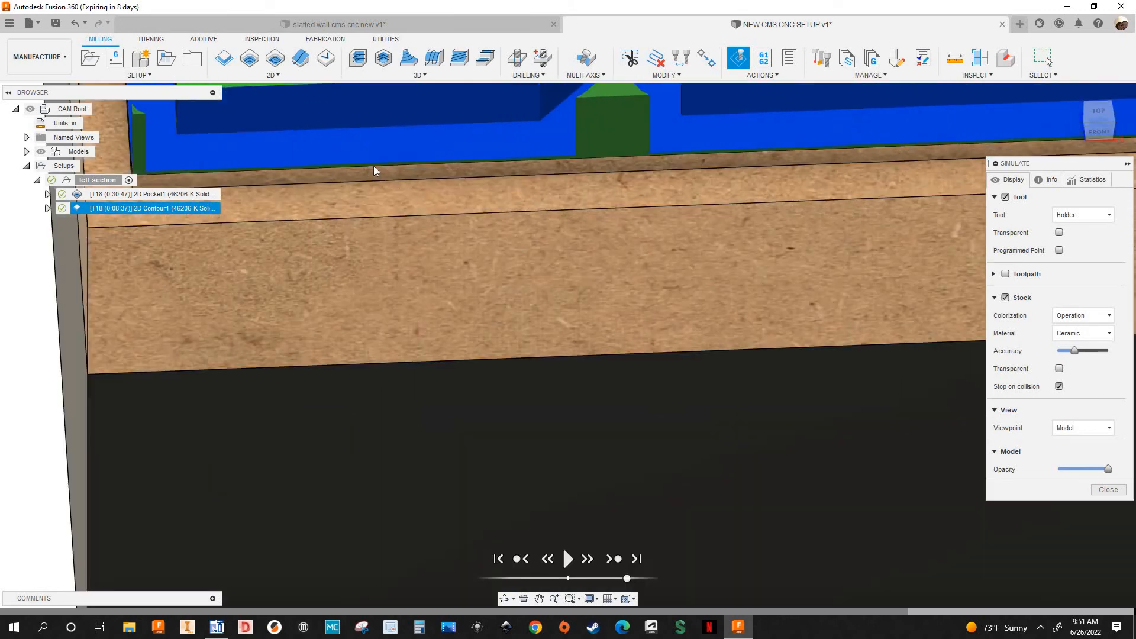
scroll(471, 153, down, 5)
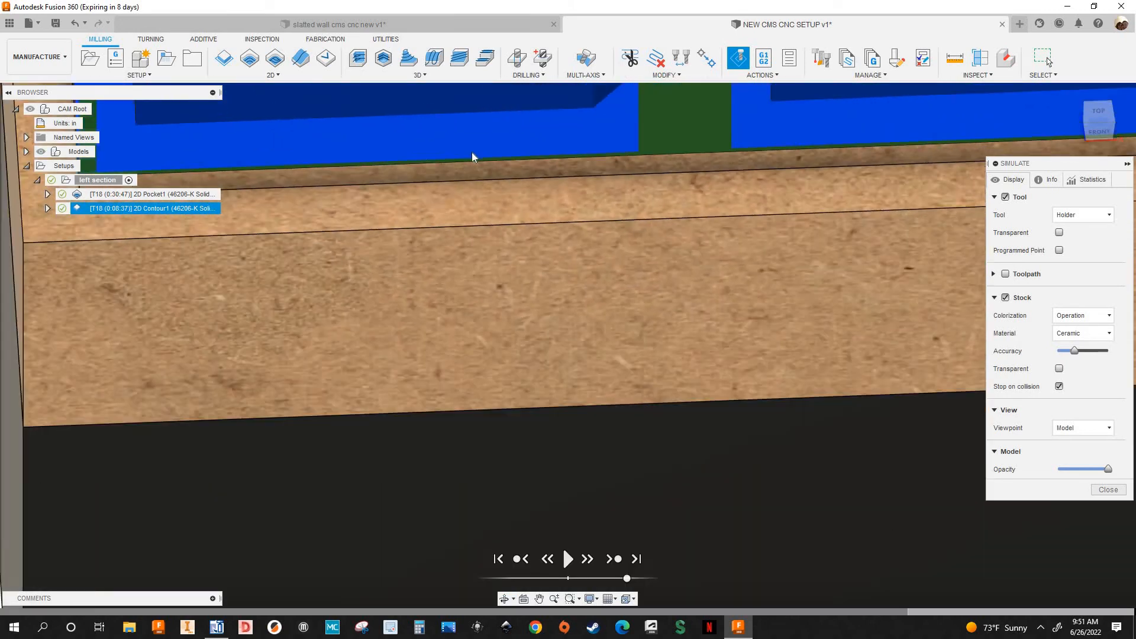
scroll(994, 500, down, 5)
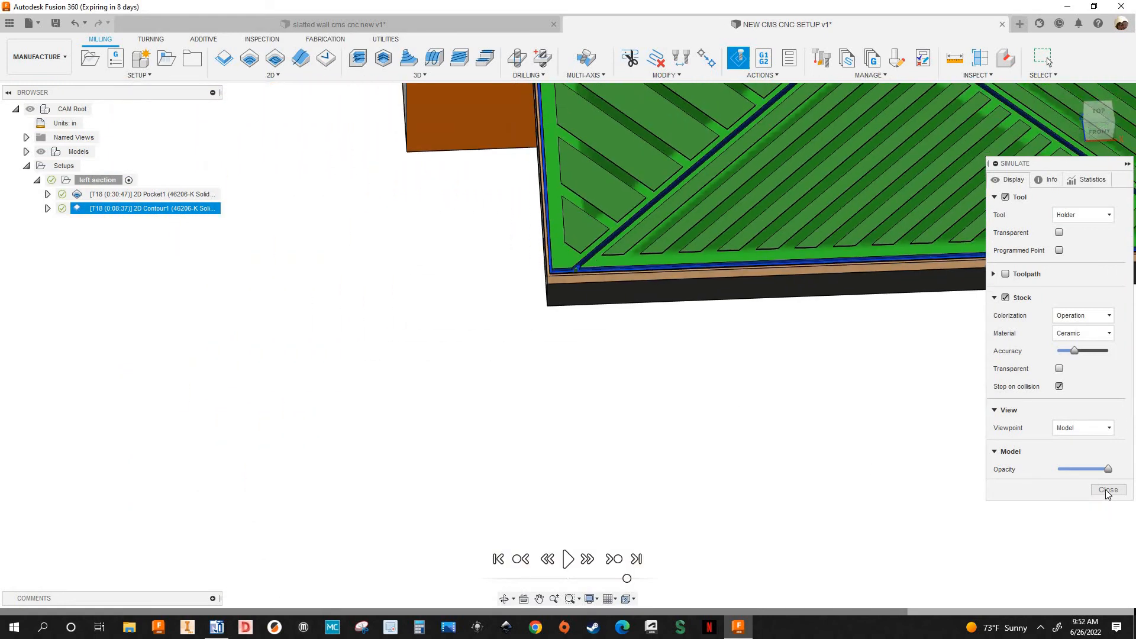
click(1108, 490)
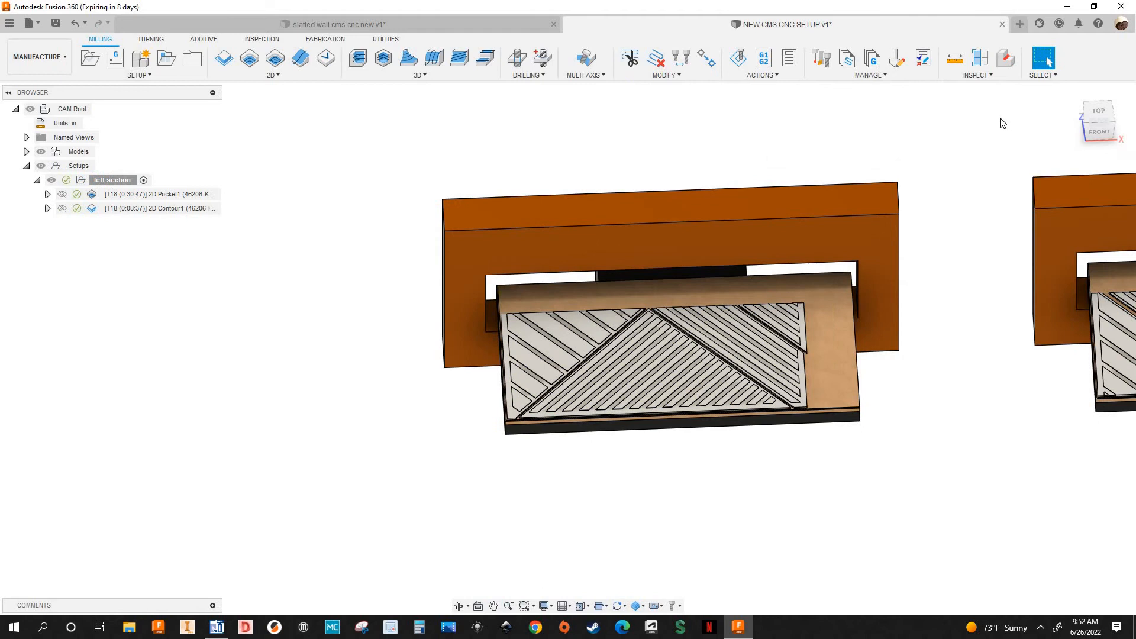
Step: Duplicate the left section setup and rename the copy "middle section"
click(1068, 100)
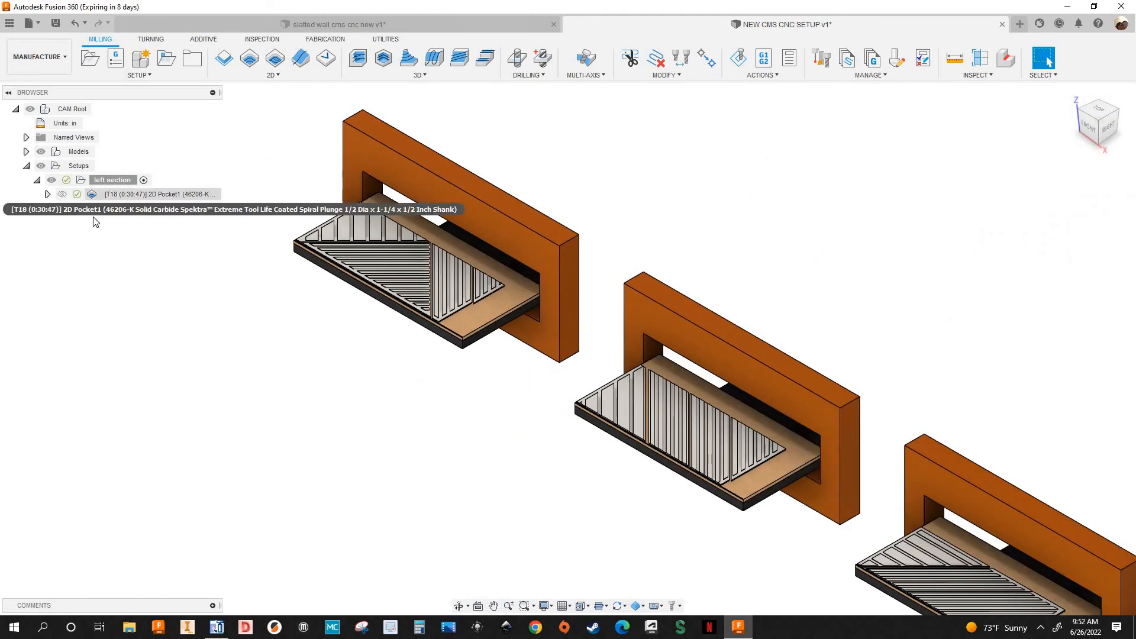
scroll(227, 278, down, 2)
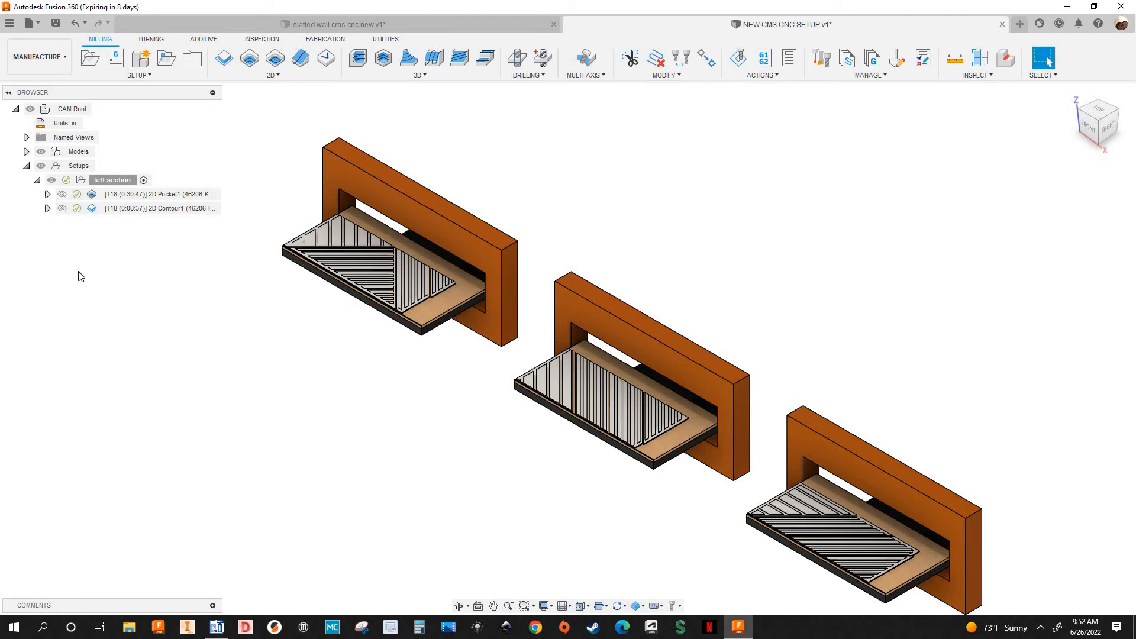
click(109, 180)
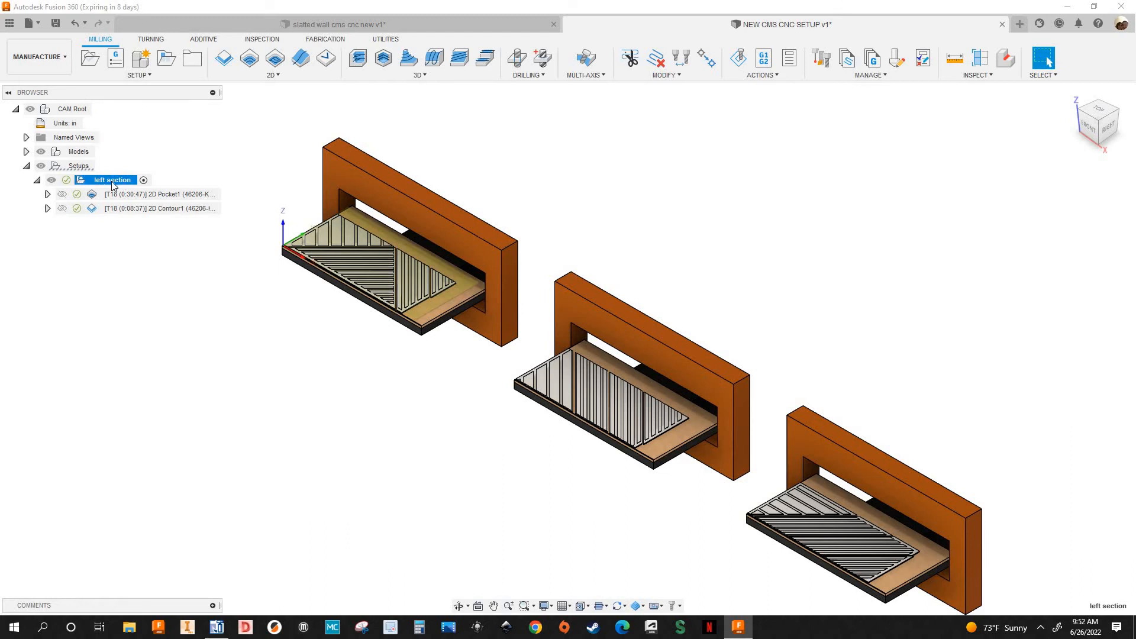
right_click(112, 184)
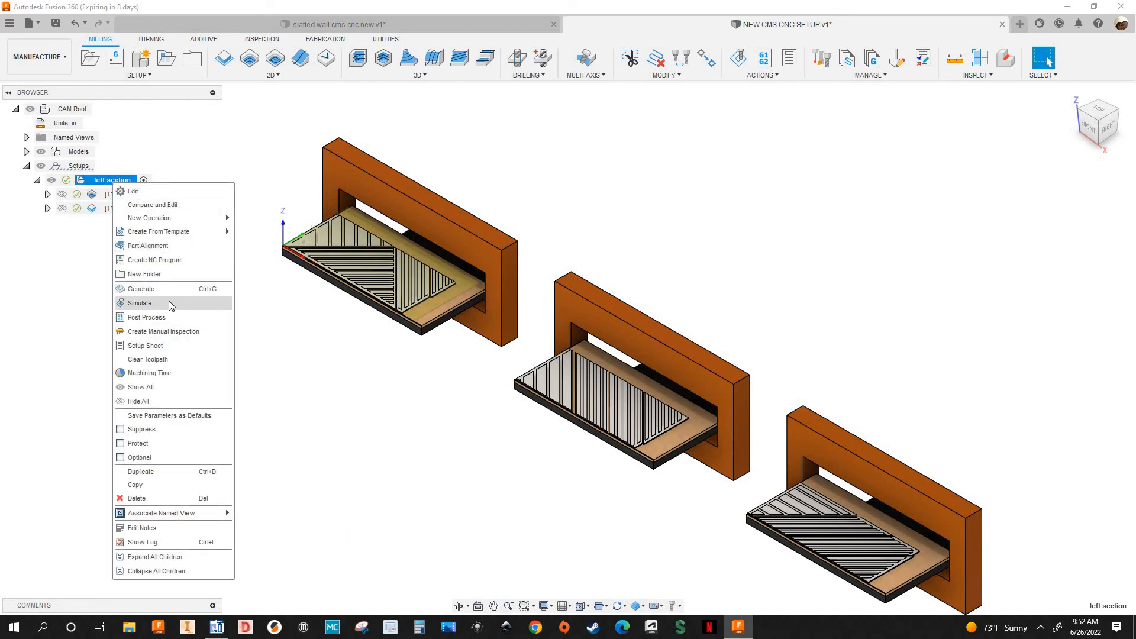
click(145, 472)
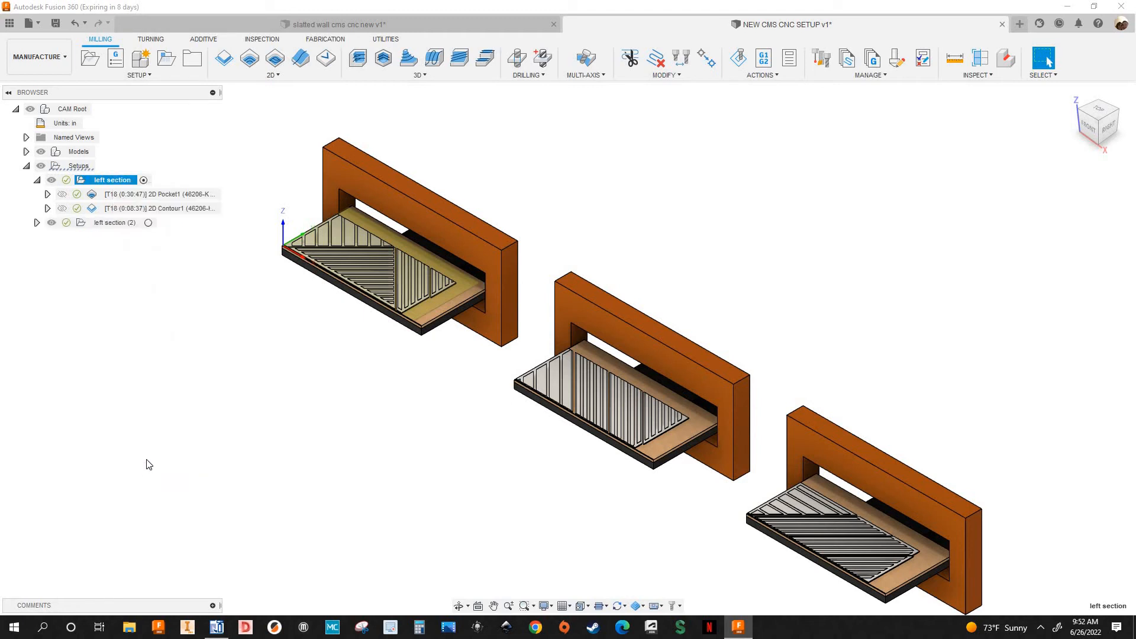
click(109, 224)
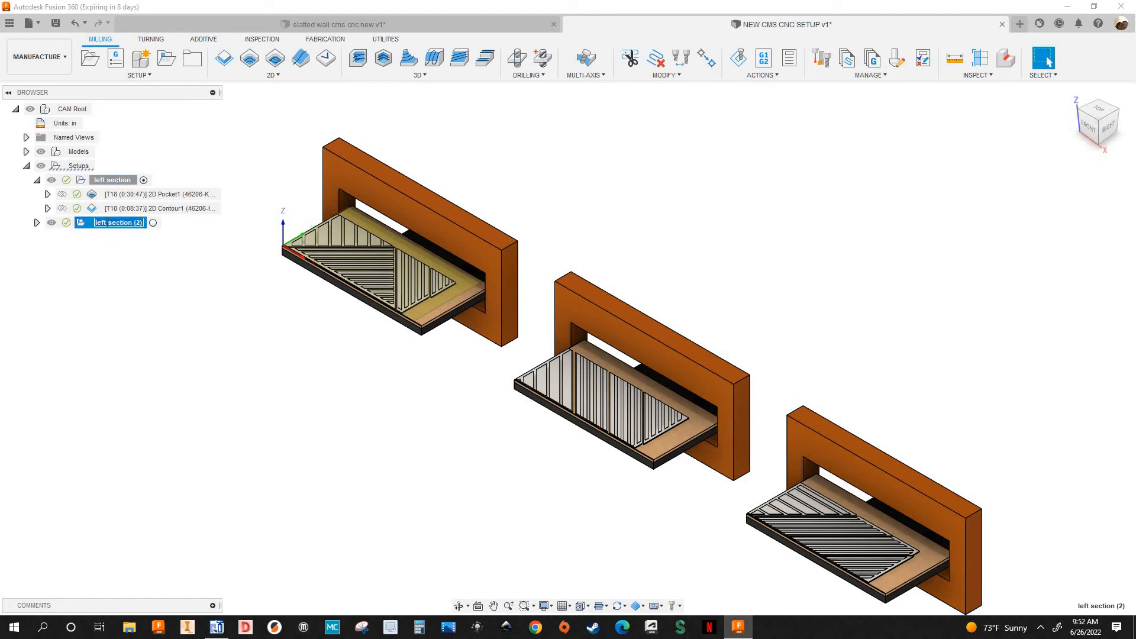
text(mi)
key(Return)
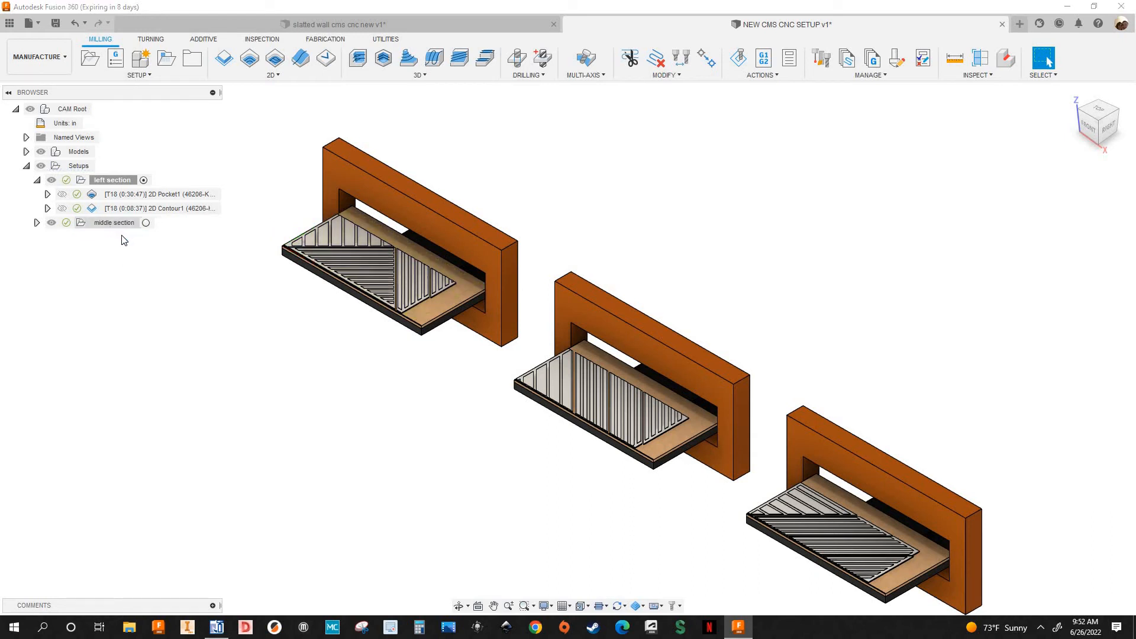
Step: Edit the middle section setup and replace its Z axis reference with a flat slat face on the middle section's first panel
right_click(110, 226)
key(Return)
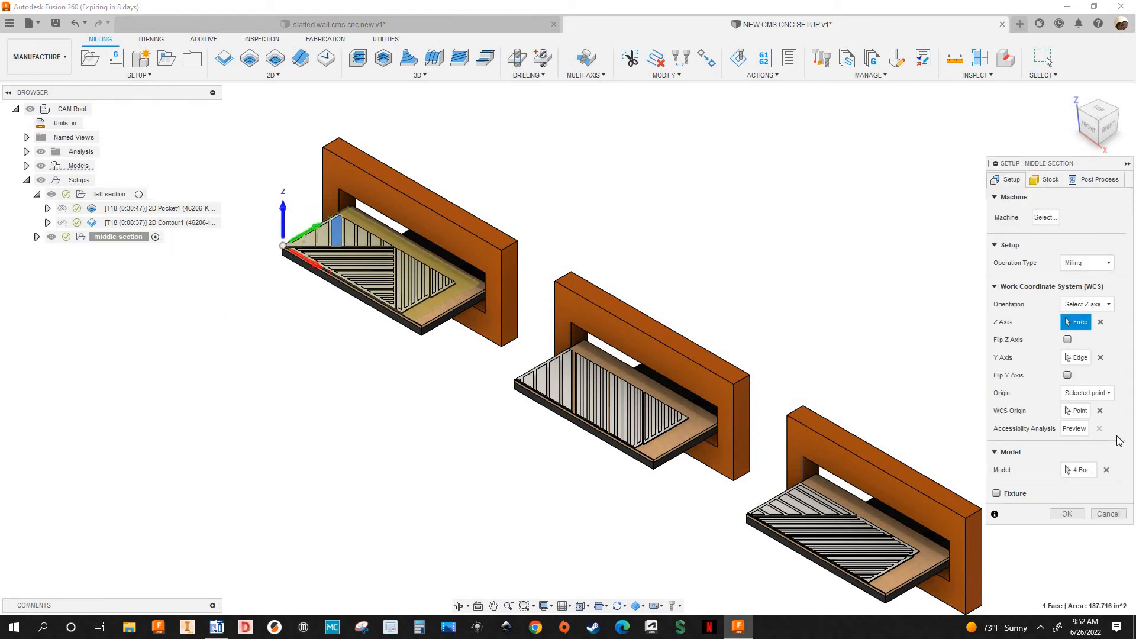
click(1102, 323)
scroll(528, 346, up, 3)
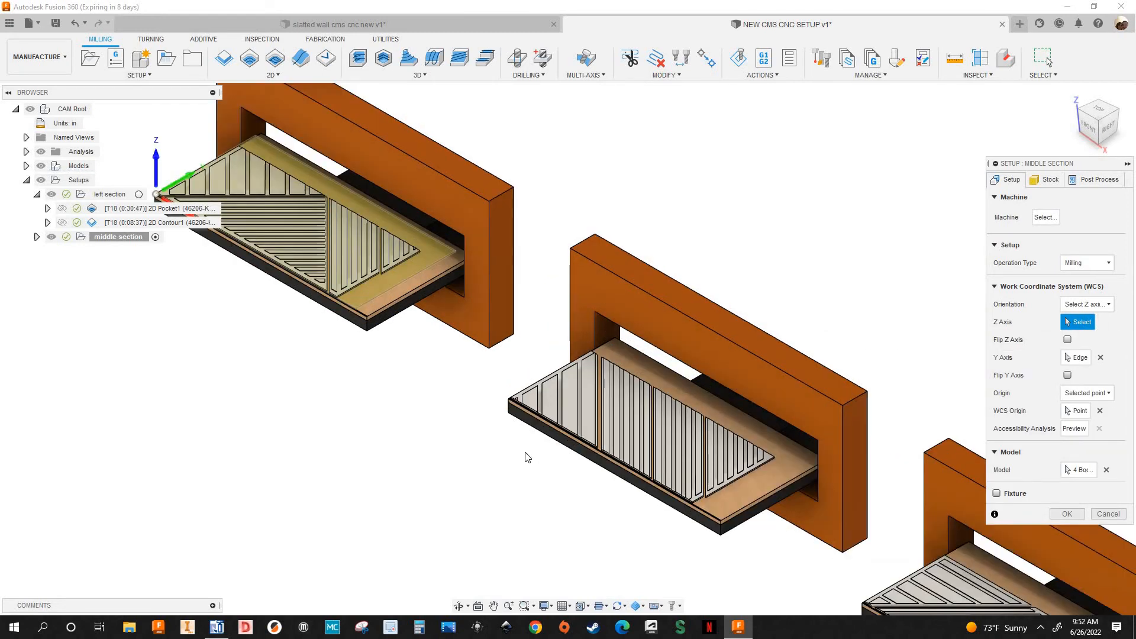
scroll(526, 457, up, 5)
click(523, 450)
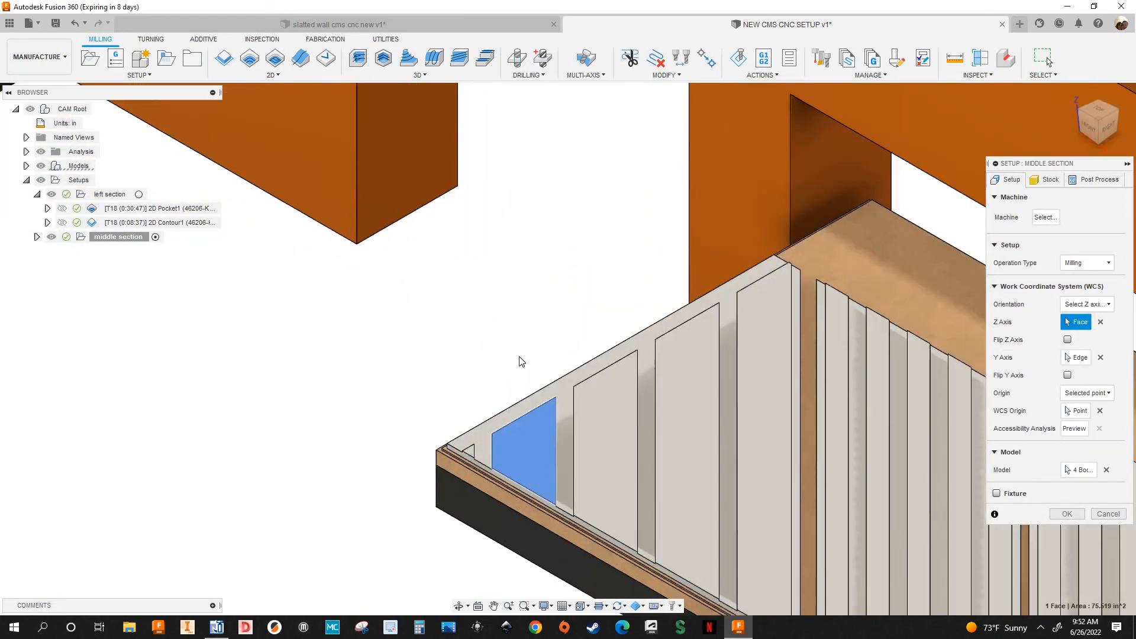
Step: Replace the setup's Y axis reference with the outer side edge of the middle section's first panel
scroll(673, 356, down, 3)
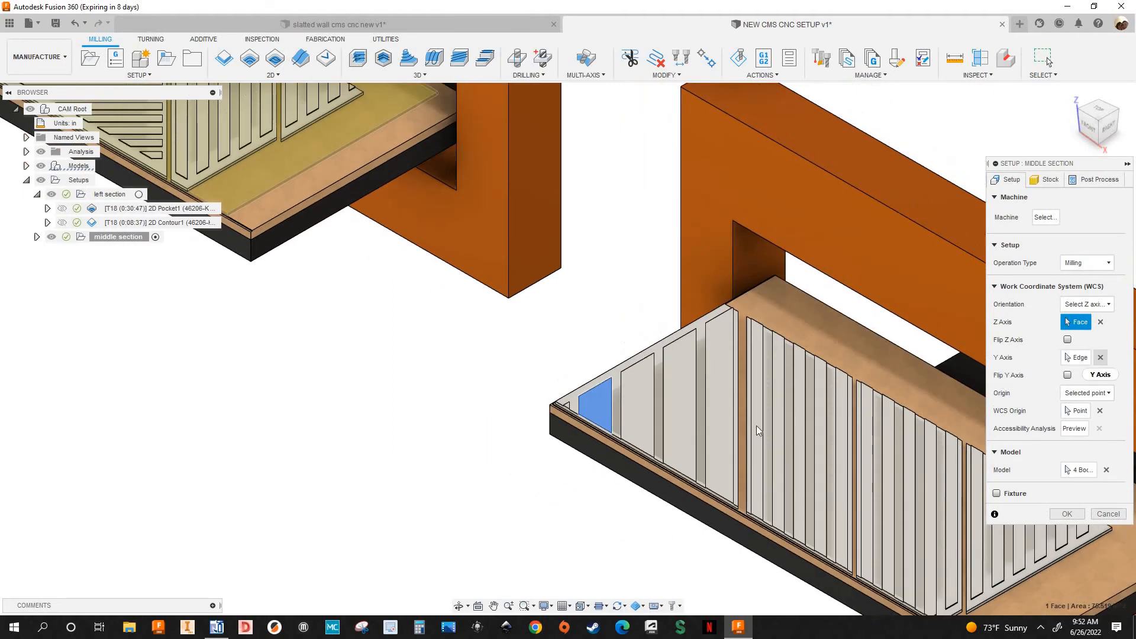
click(1101, 357)
scroll(544, 414, up, 5)
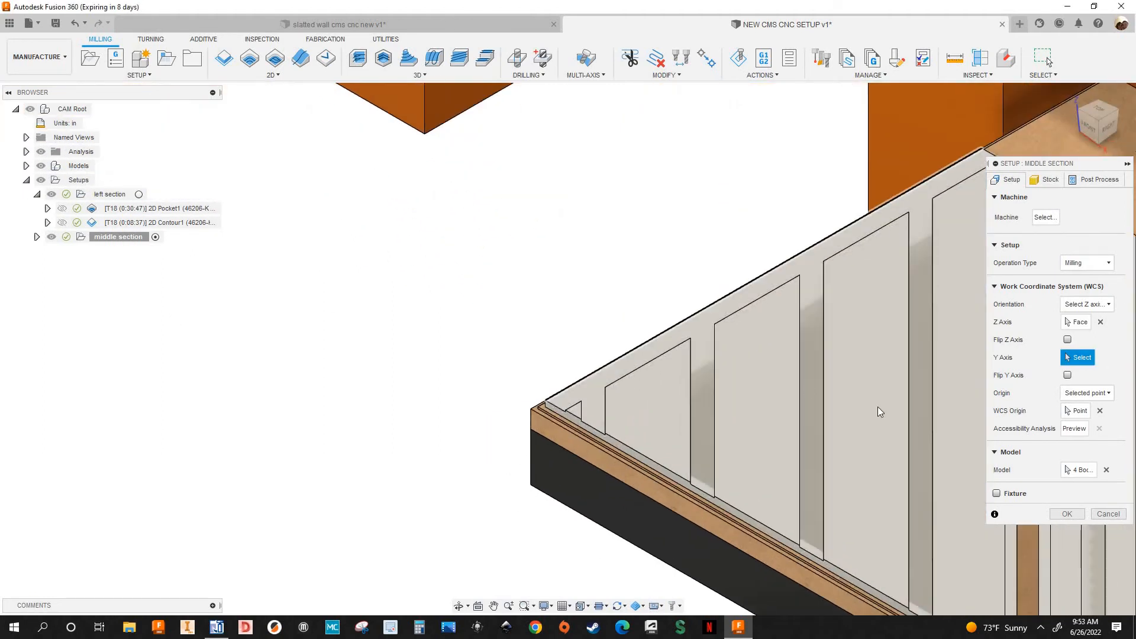
click(739, 288)
scroll(880, 413, down, 4)
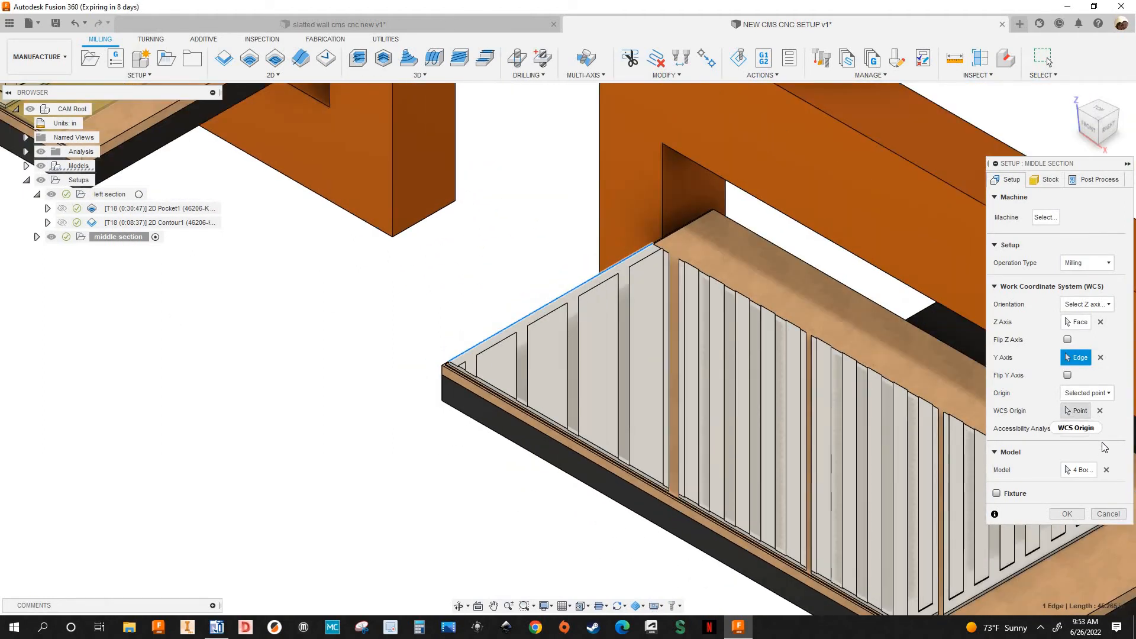
Step: Move the WCS origin to the vertex at the outer corner beside the middle section's first panel
click(1099, 412)
scroll(462, 378, up, 5)
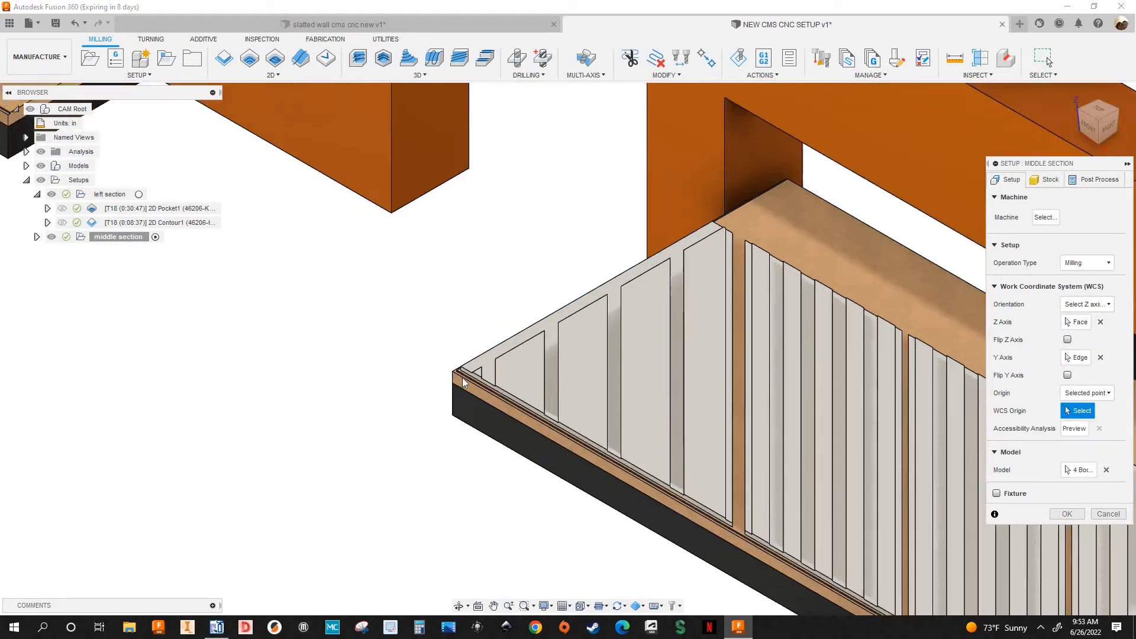
scroll(467, 371, up, 2)
click(465, 362)
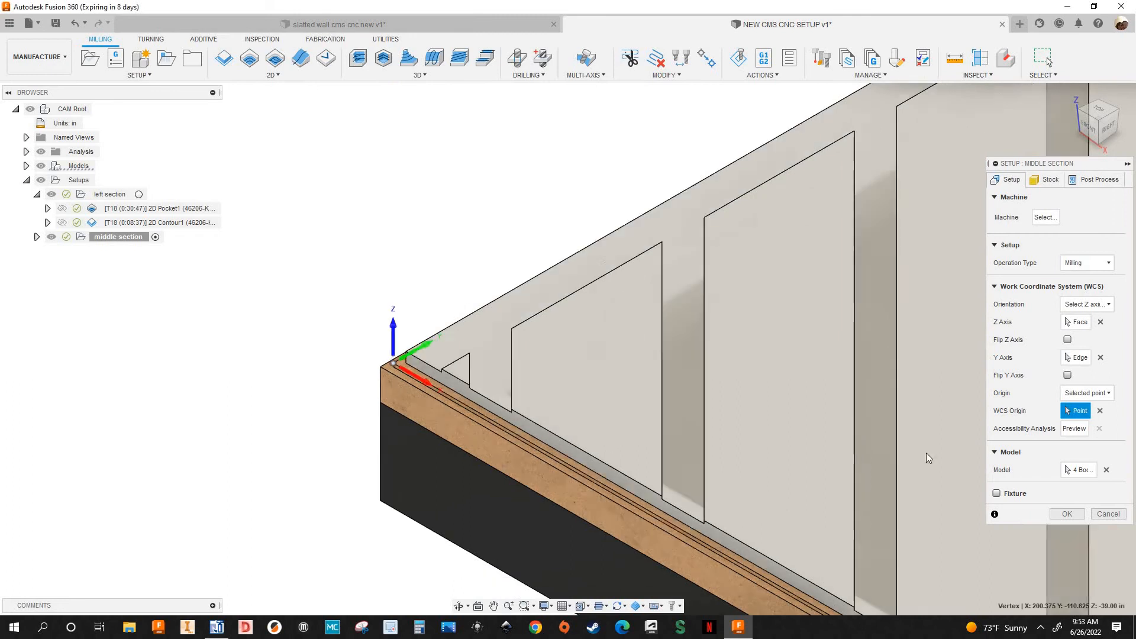
Step: Replace the setup's model selection with the four panel bodies of the middle section
scroll(531, 414, down, 6)
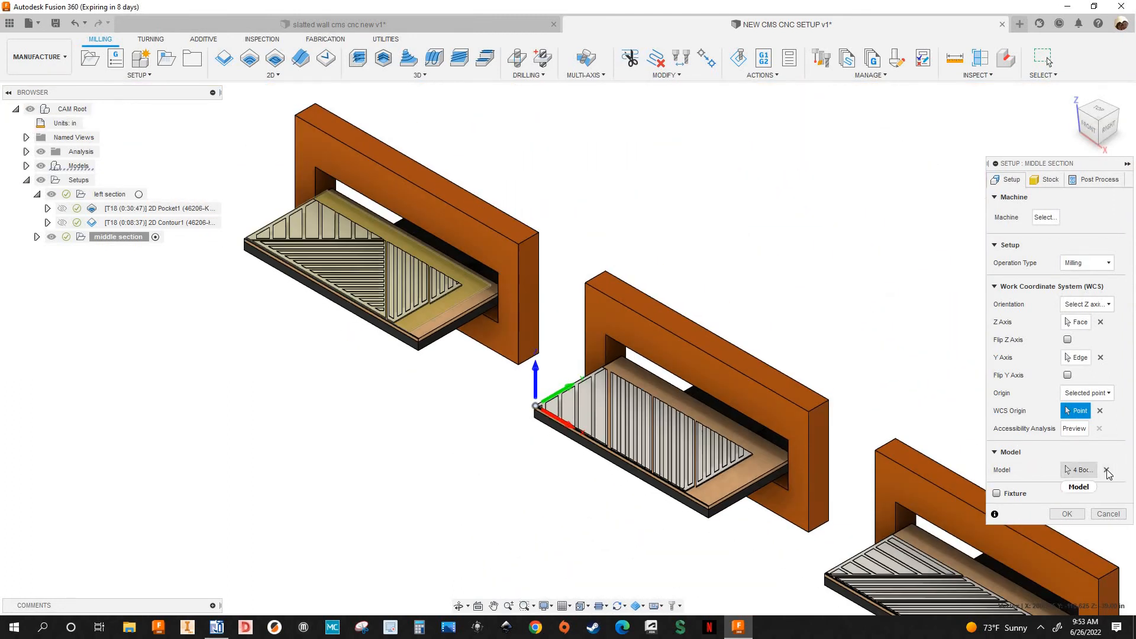
click(1107, 471)
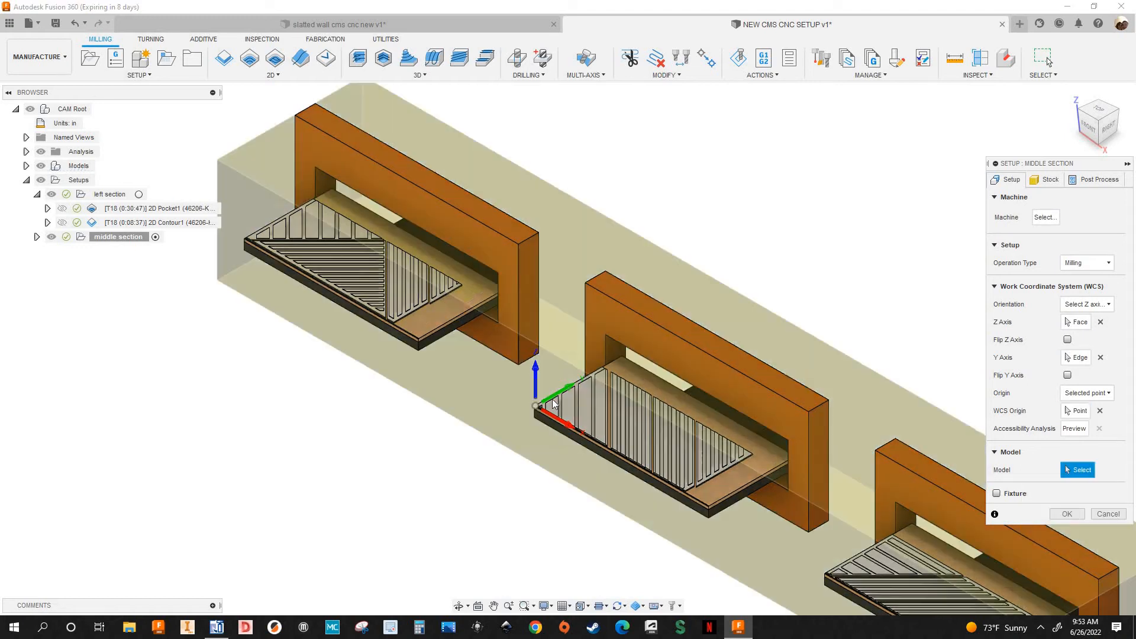
scroll(641, 423, up, 6)
click(657, 437)
click(783, 454)
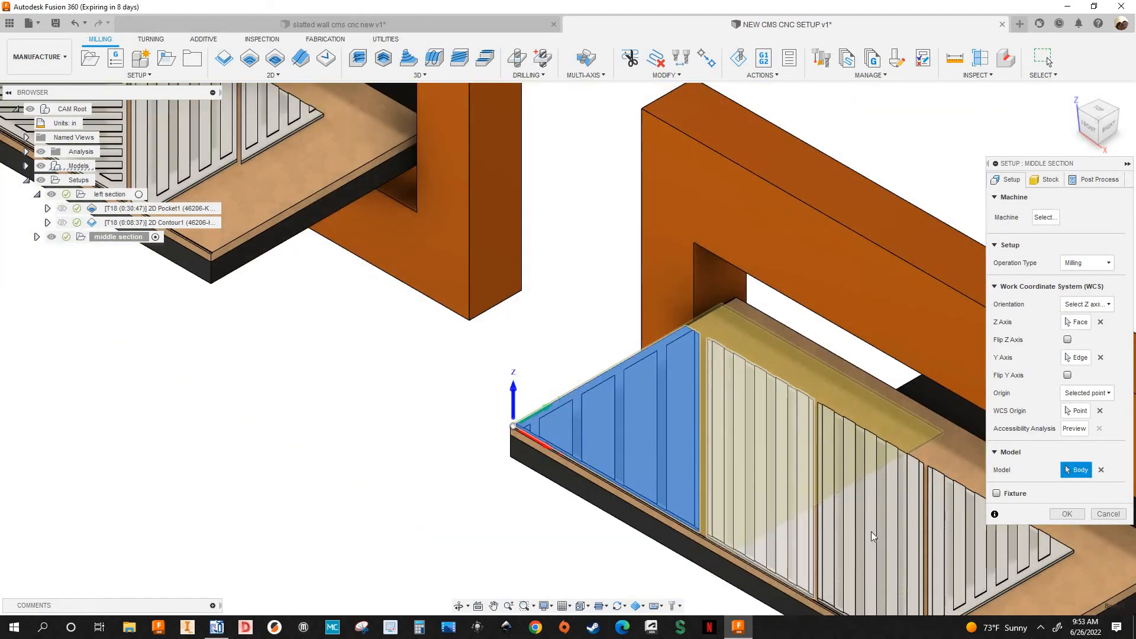
click(872, 533)
scroll(275, 352, down, 5)
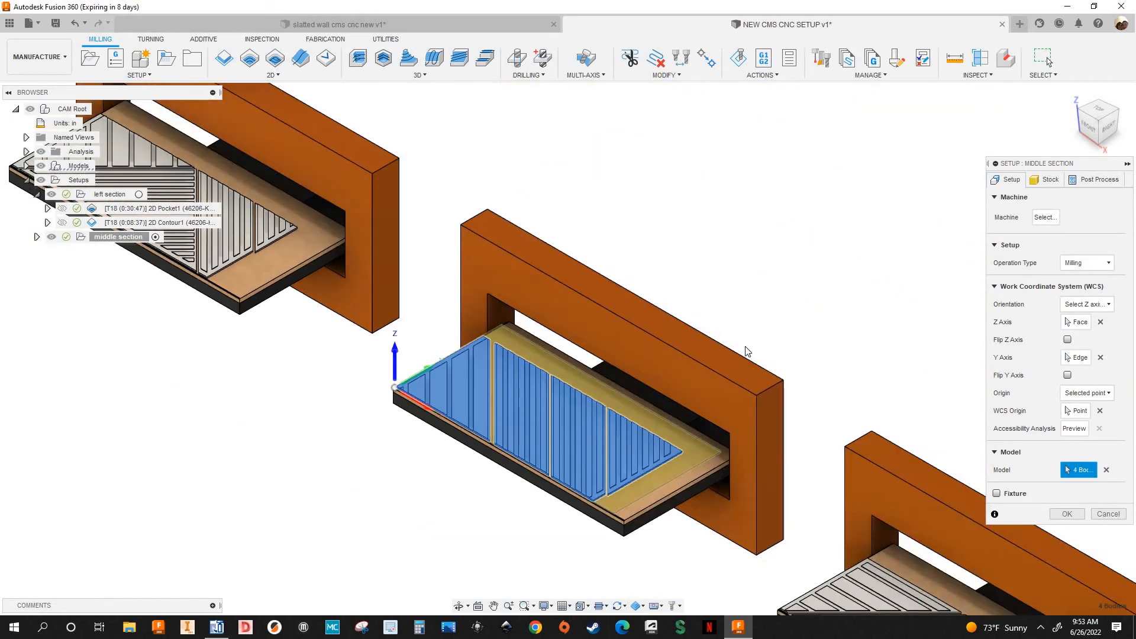
Step: Check the stock offsets, change the post-process program name to match the middle section, and accept the setup changes
click(1047, 179)
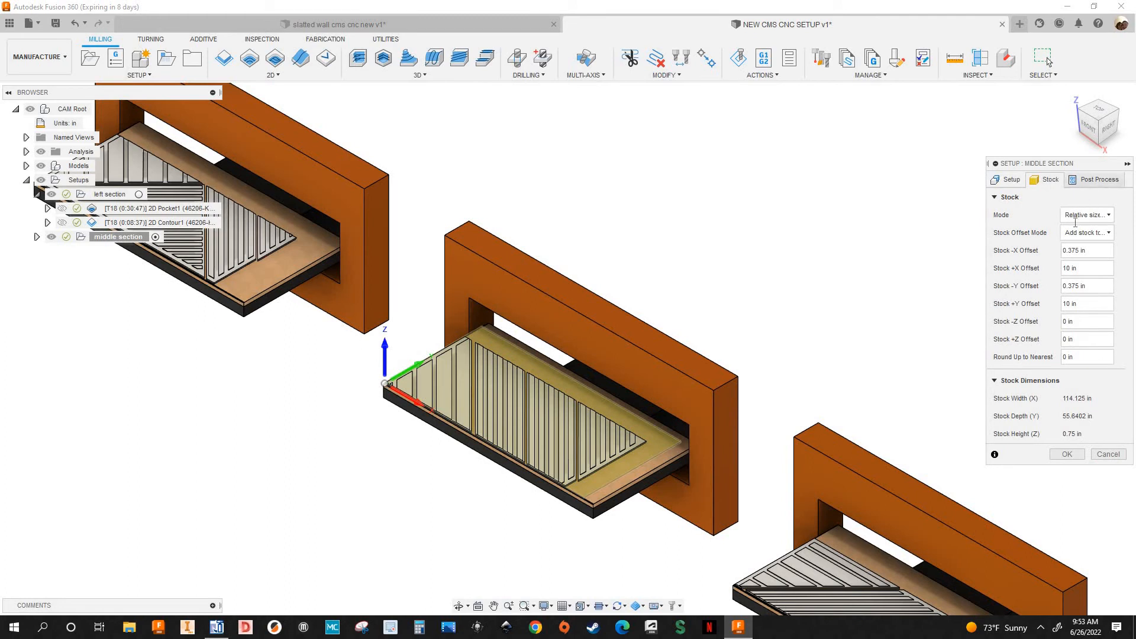
click(1091, 180)
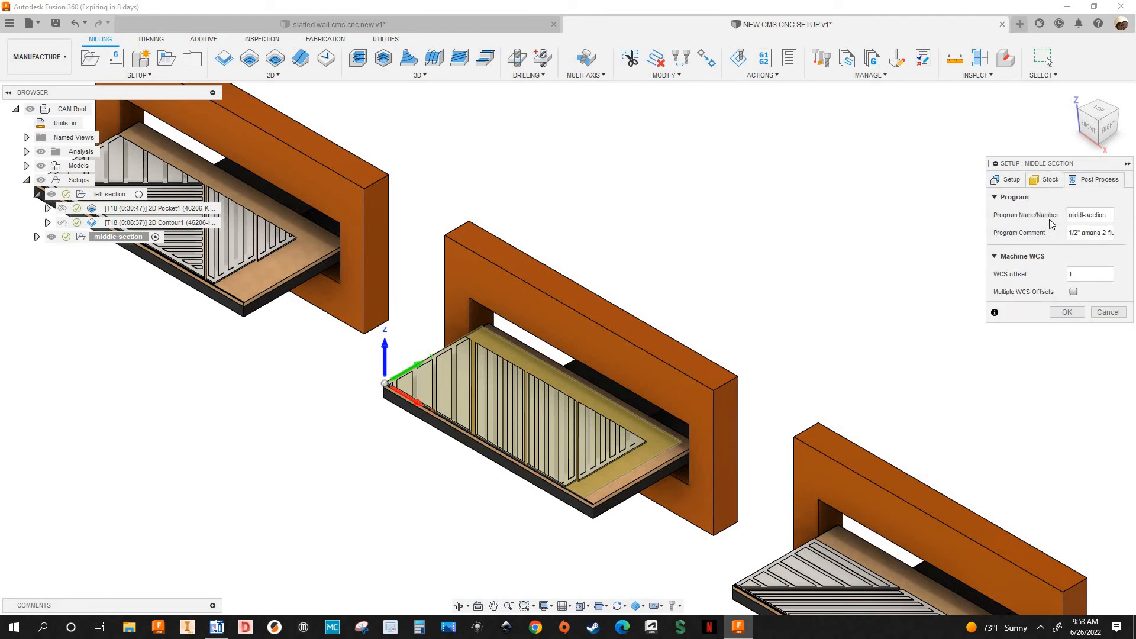
click(1064, 312)
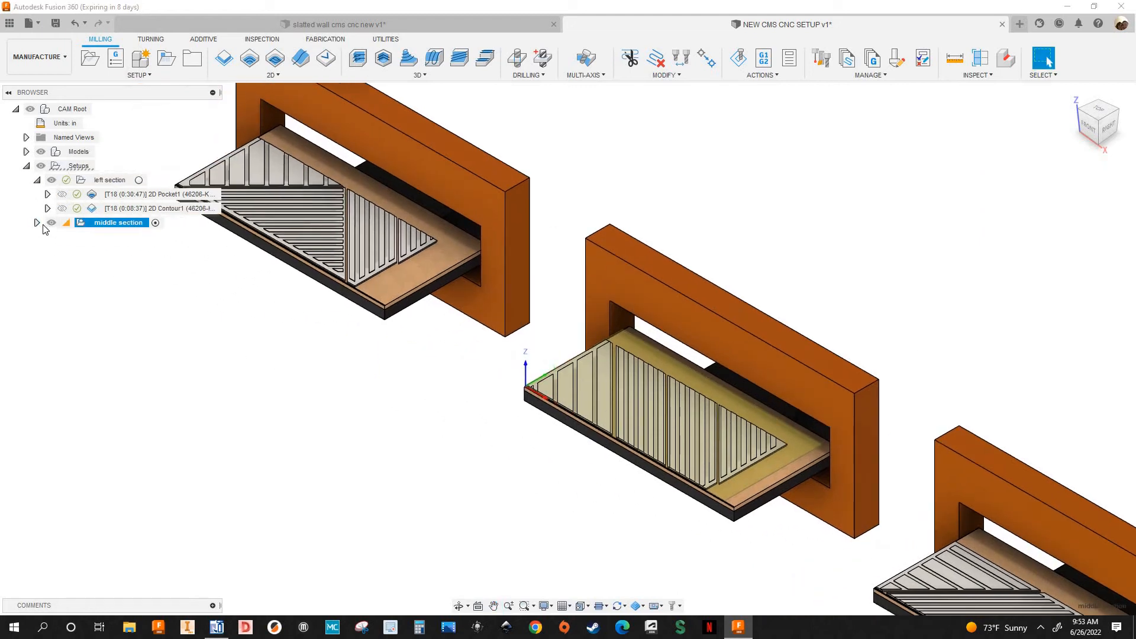
Step: Open the middle section's 2D Pocket operation for editing and clear its inherited pocket selections
click(37, 223)
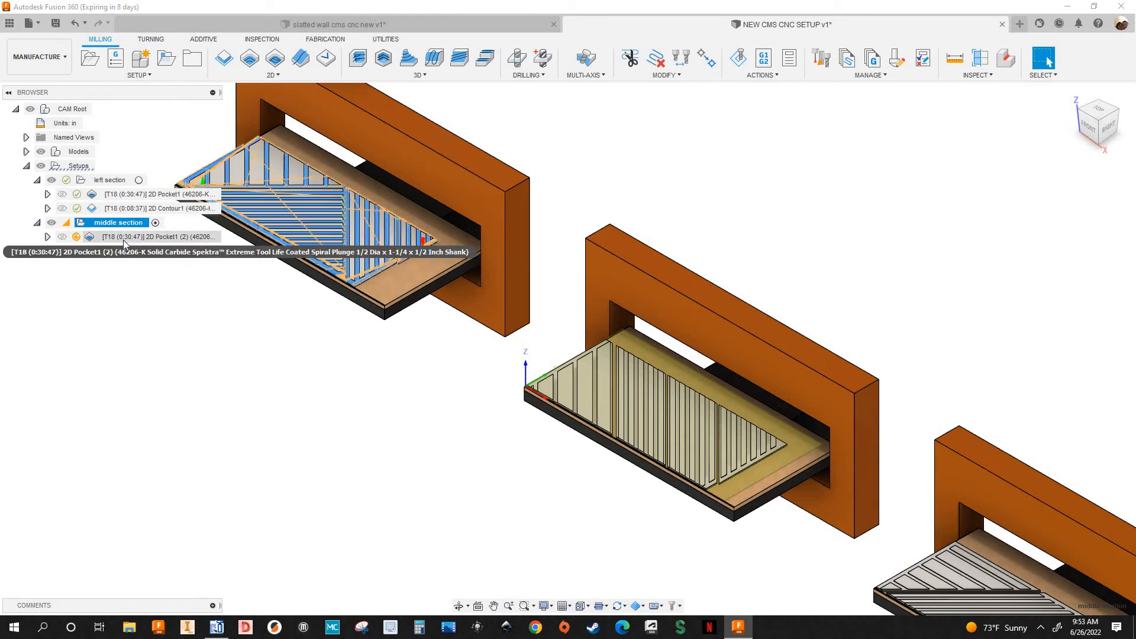
click(123, 241)
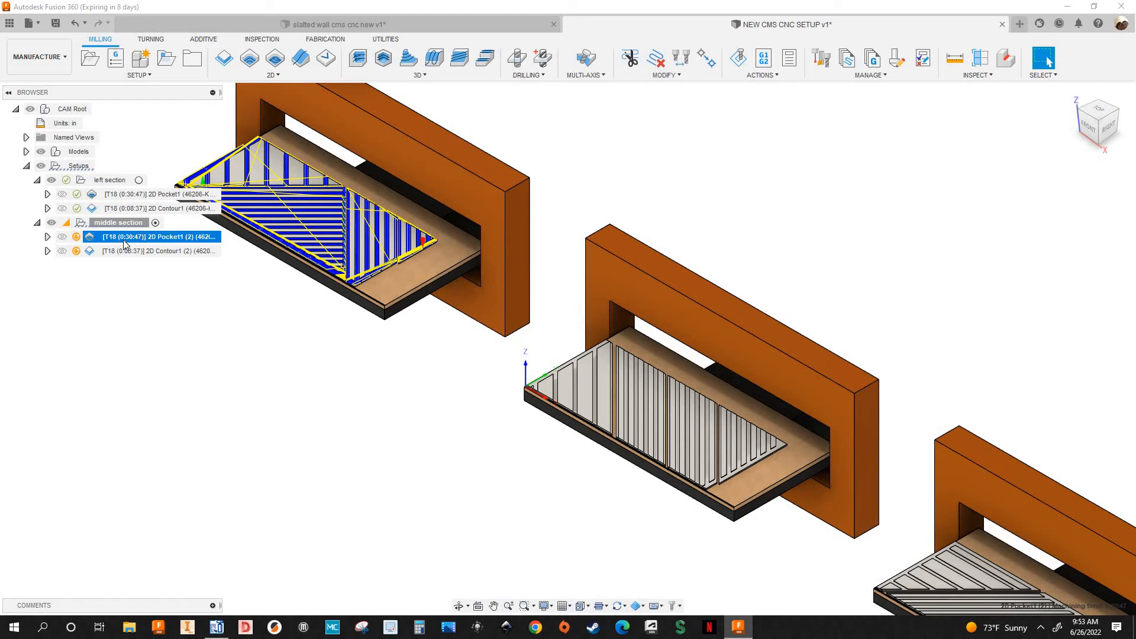
click(142, 8)
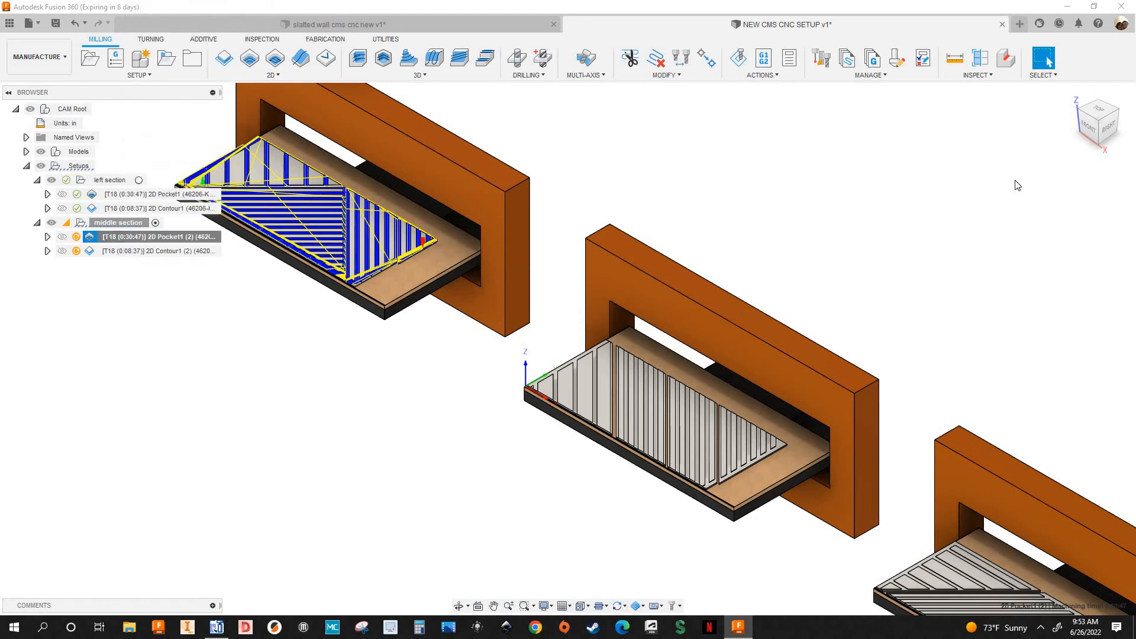
click(1011, 179)
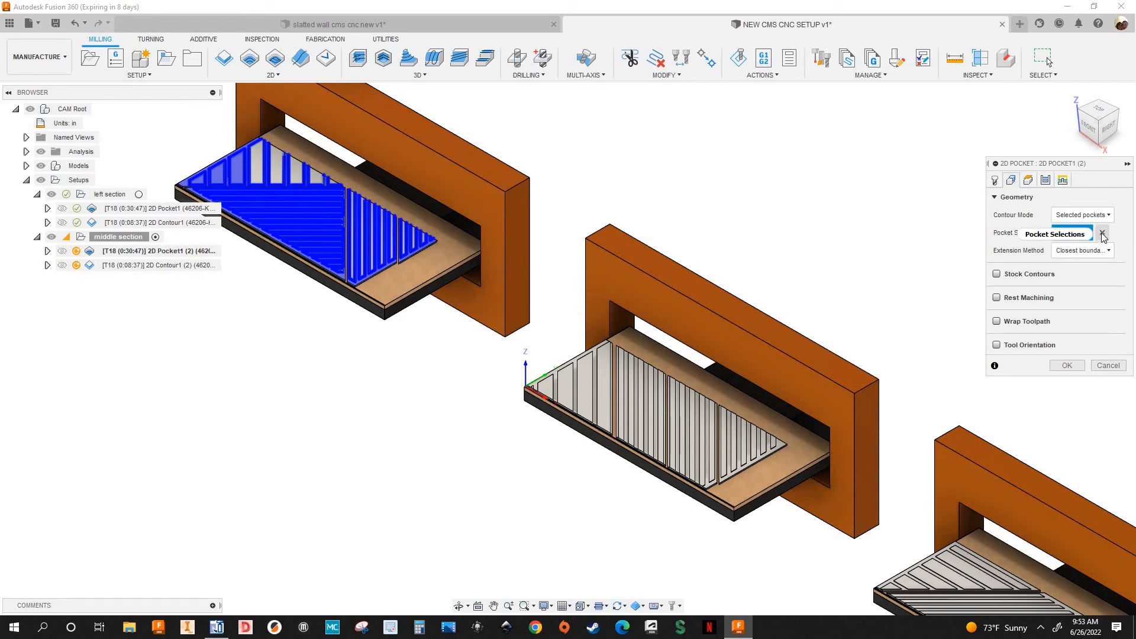
click(1104, 234)
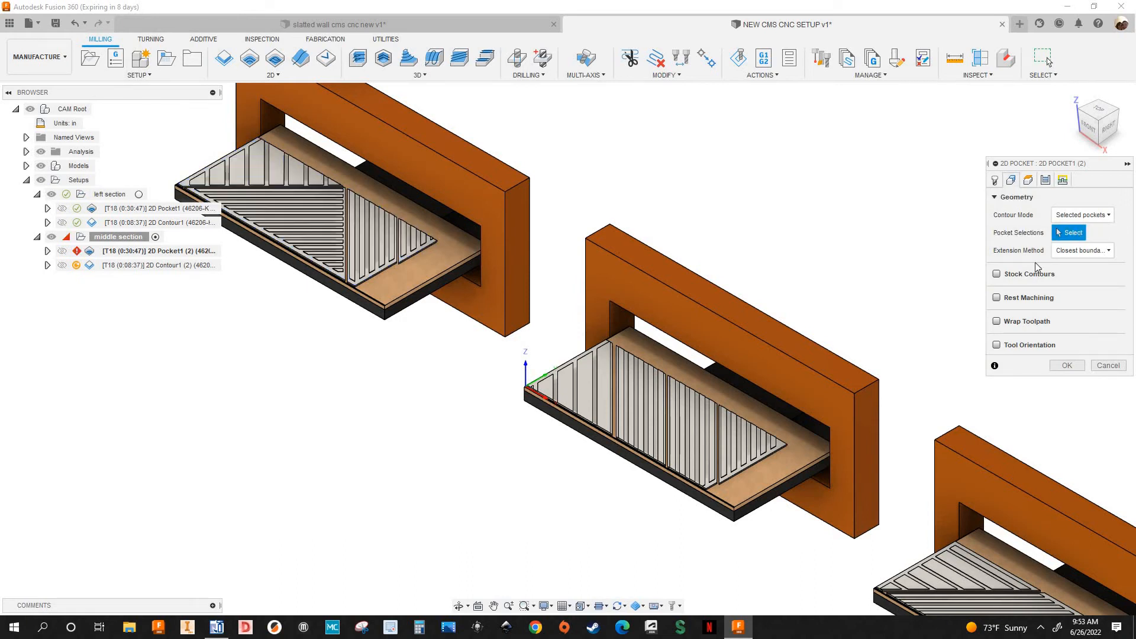
Step: Select the recessed faces of the middle section's triangular end panel and the adjacent third panel as pockets
scroll(641, 435, up, 8)
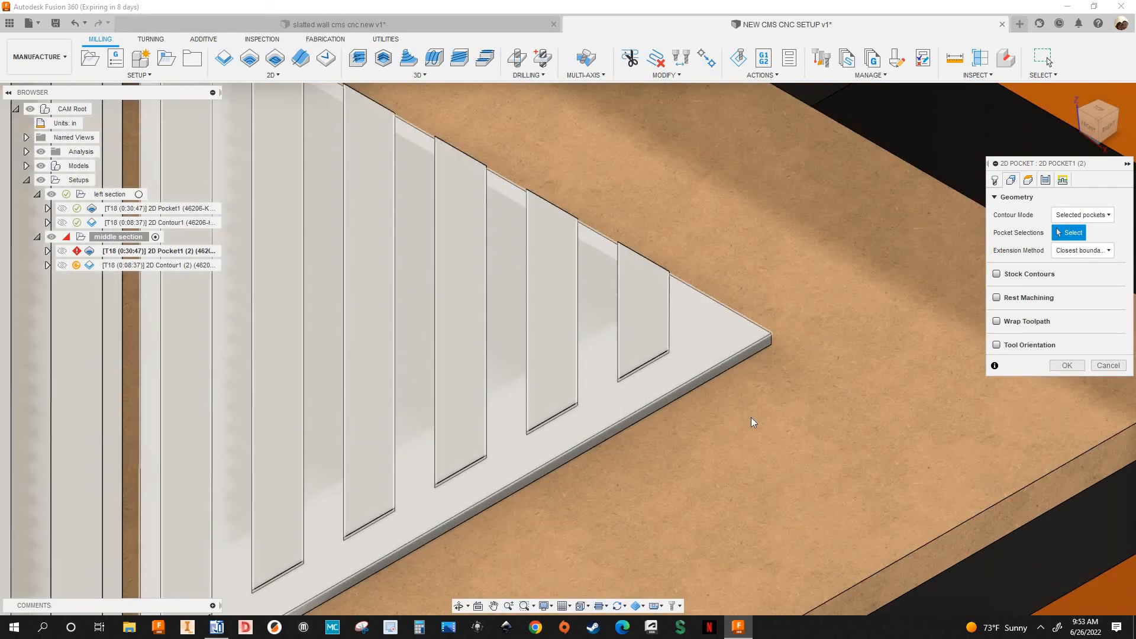
click(606, 400)
scroll(762, 402, down, 5)
middle_drag(502, 489, 541, 438)
scroll(527, 450, up, 3)
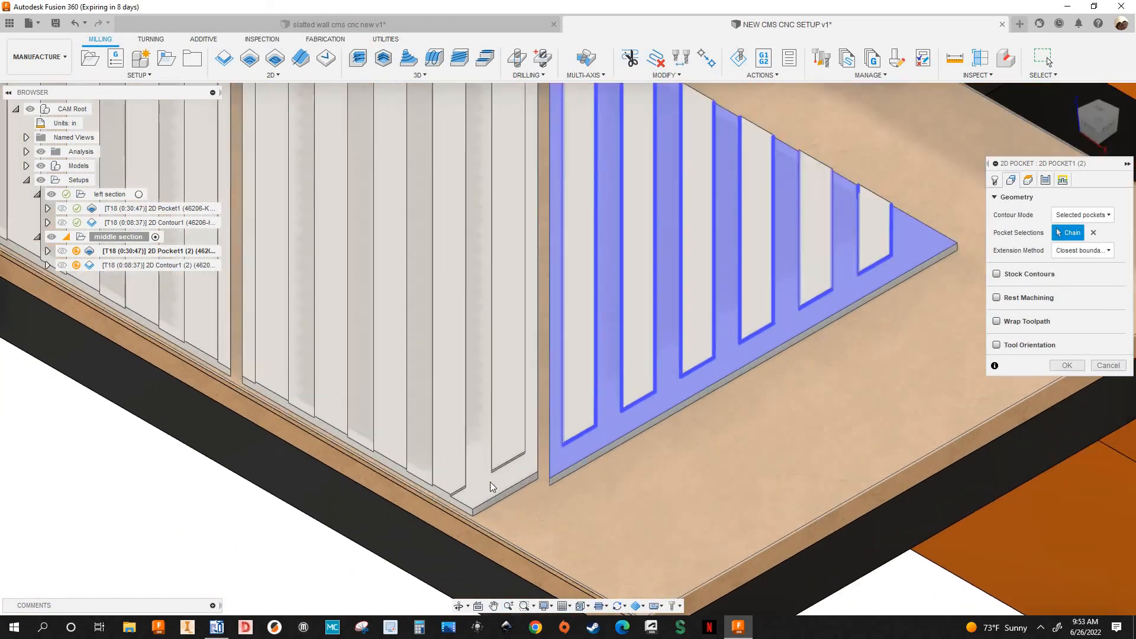
click(458, 459)
click(418, 446)
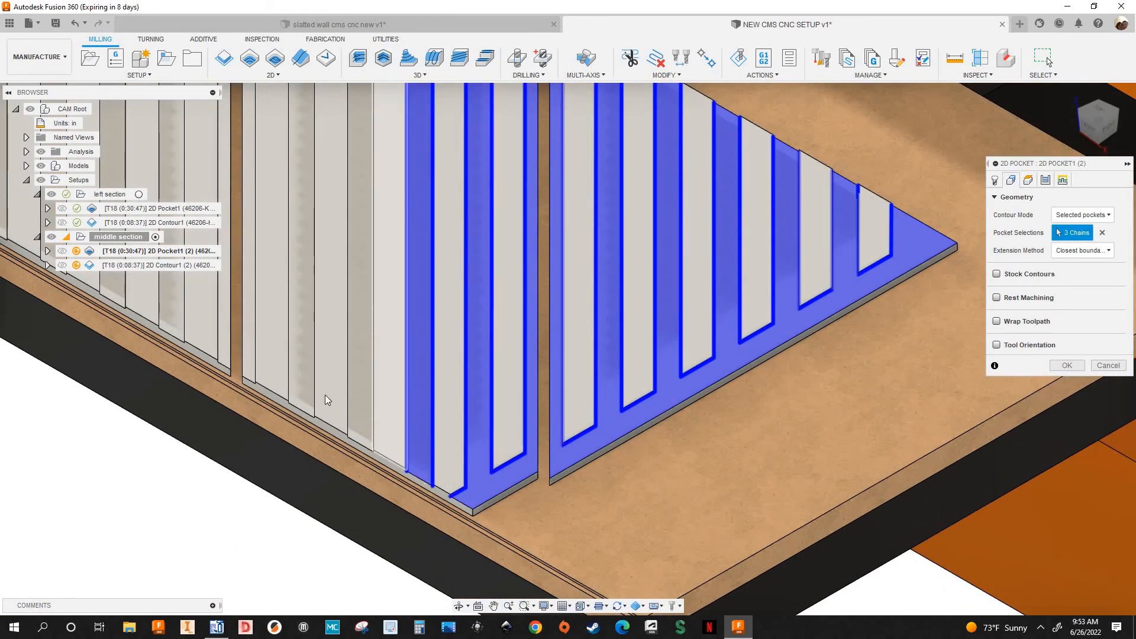
click(359, 415)
click(294, 381)
click(246, 363)
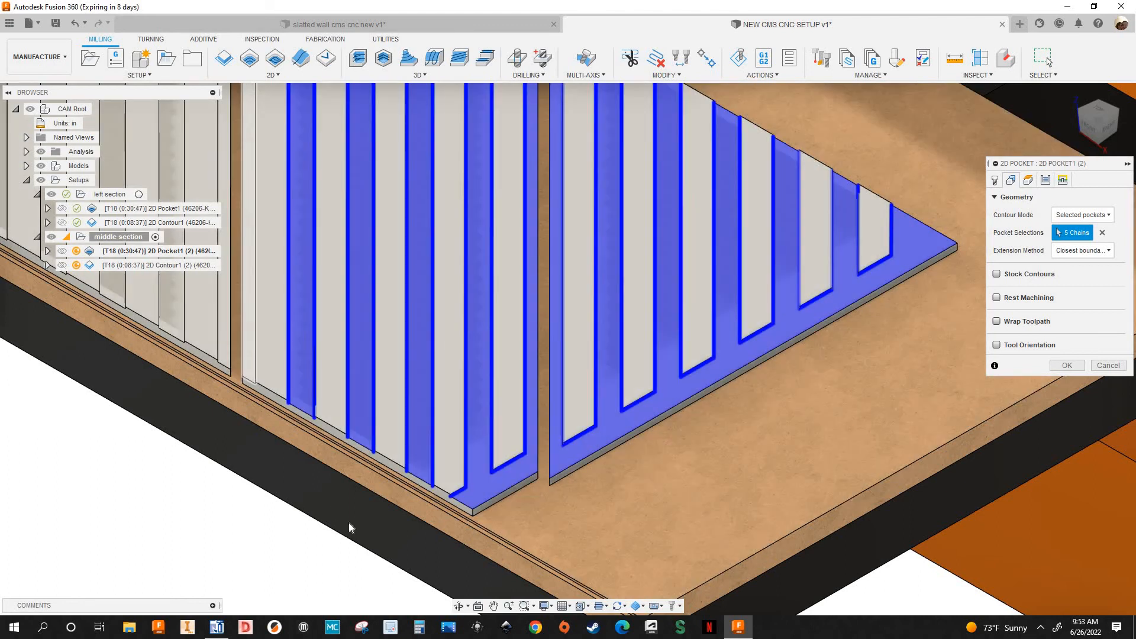
Step: Add the recessed strips between the slats of the middle section's second panel to the pocket selections
scroll(509, 575, down, 3)
scroll(396, 425, up, 6)
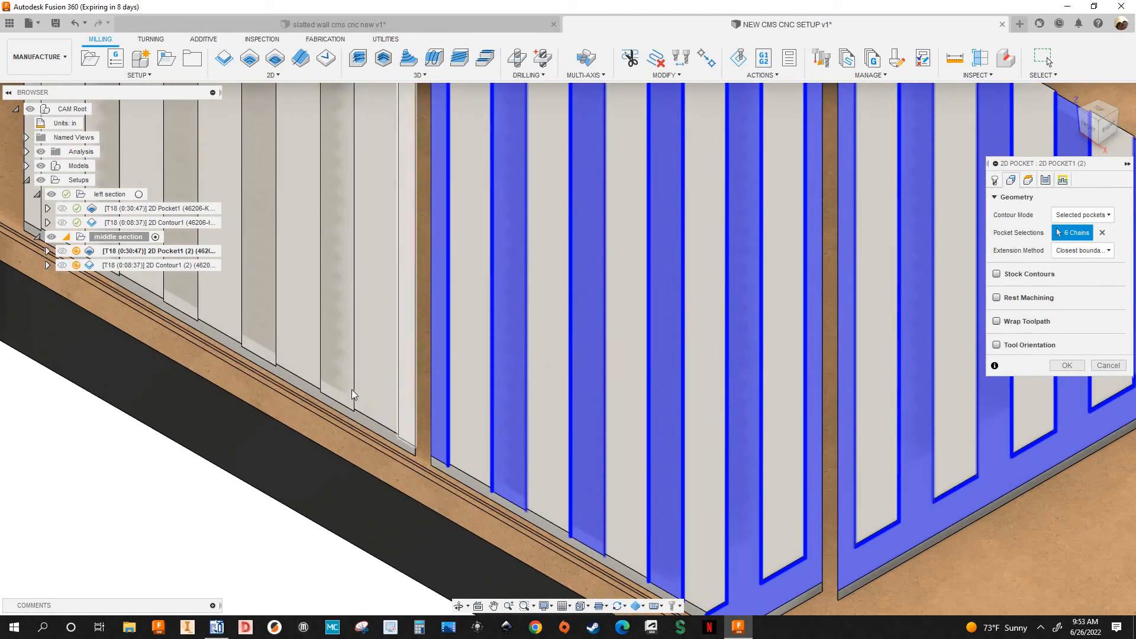
click(406, 418)
click(350, 391)
scroll(265, 378, down, 1)
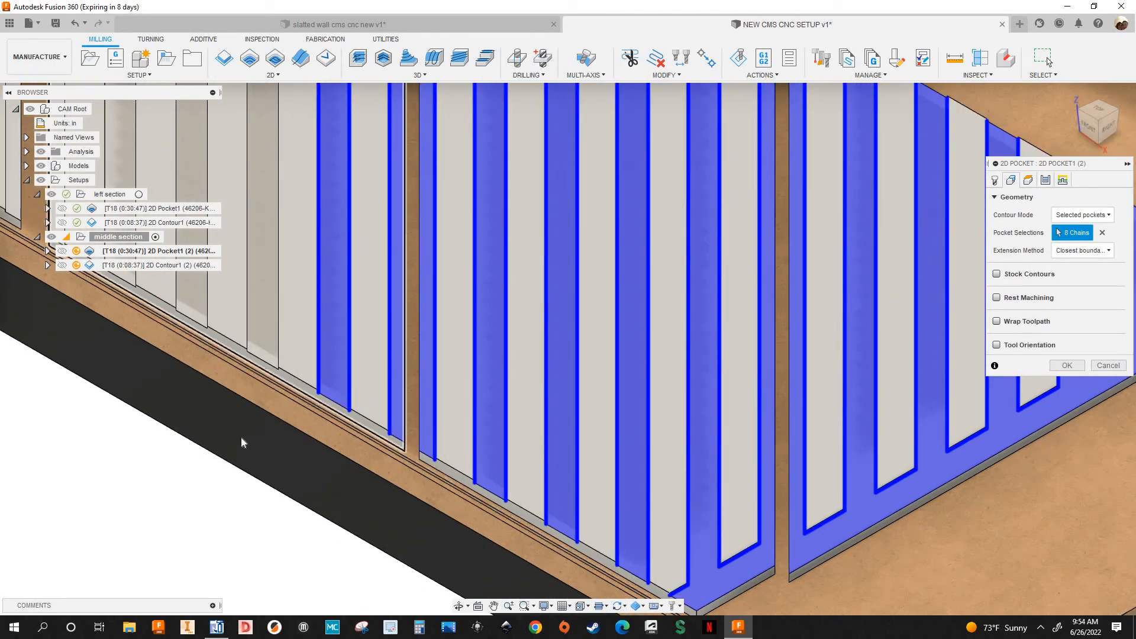
scroll(551, 512, down, 2)
scroll(557, 479, up, 3)
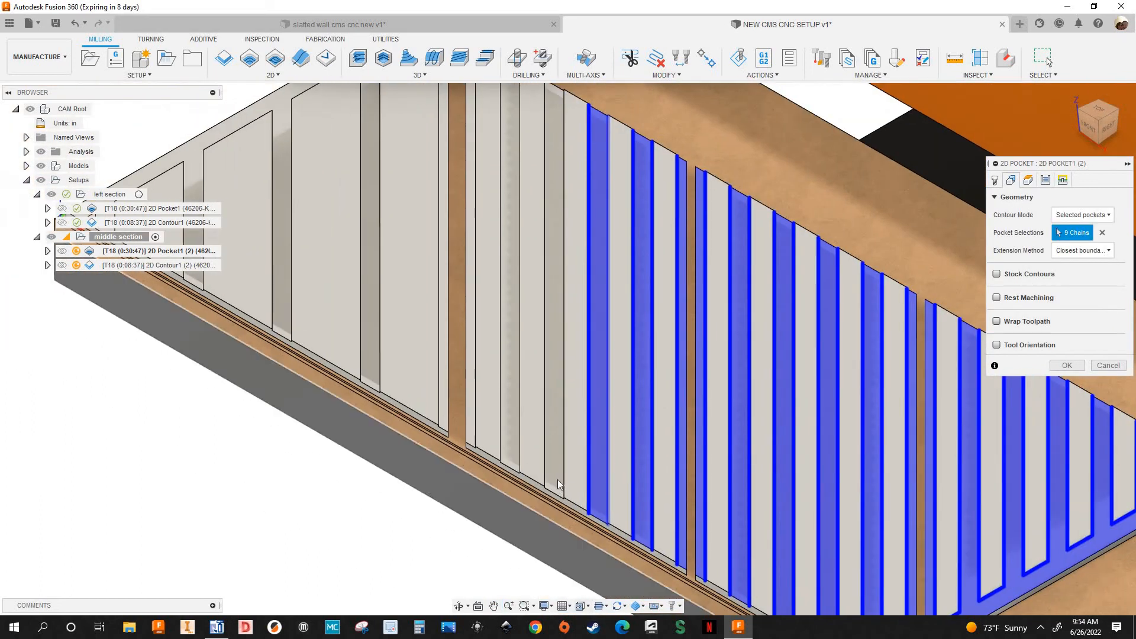
click(508, 453)
click(507, 451)
click(471, 437)
click(442, 415)
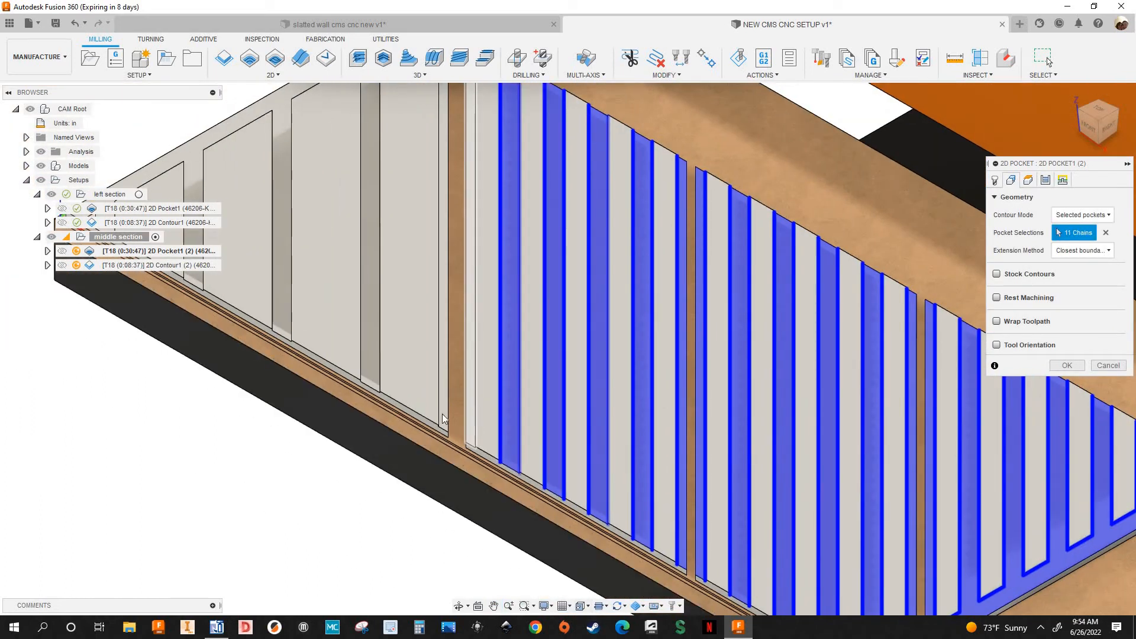
Step: Add the inner edge strip and remaining recessed face of the middle section's first panel to the pocket selections
scroll(435, 415, up, 2)
click(432, 417)
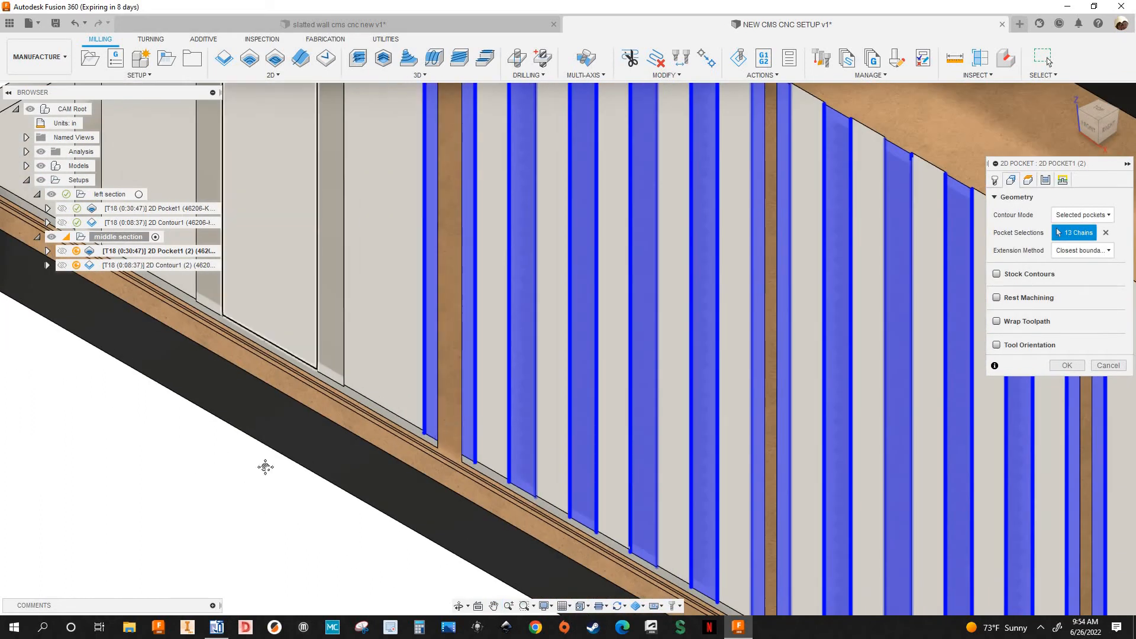
scroll(467, 565, down, 2)
middle_drag(278, 461, 457, 531)
scroll(503, 385, down, 3)
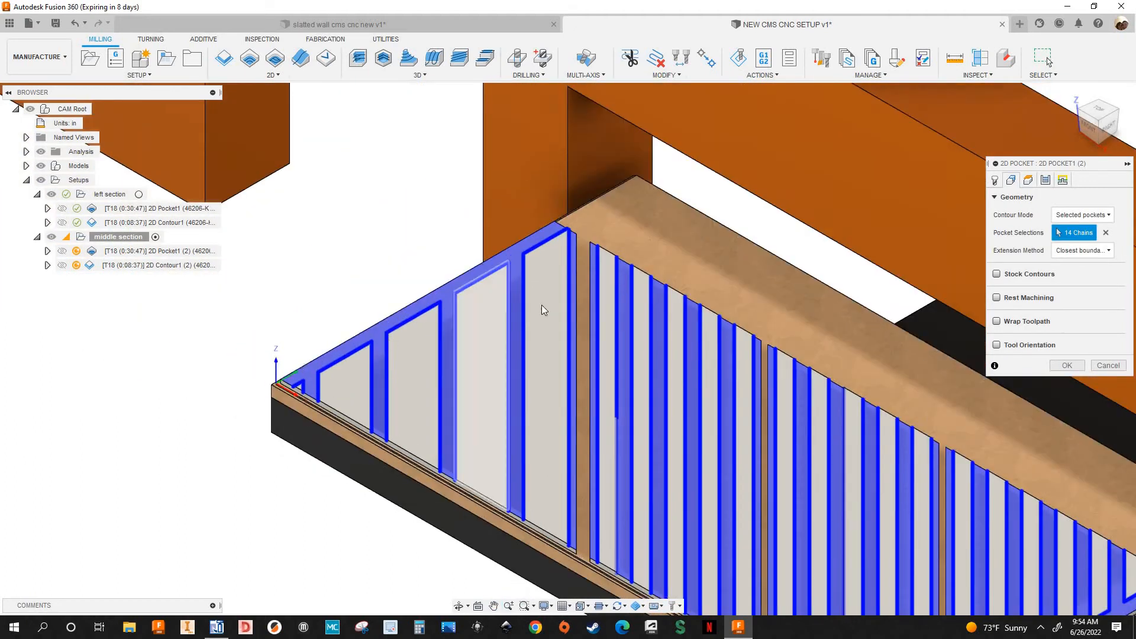
Step: Check the pocket operation's heights and passes, and accept it to regenerate the toolpath
middle_drag(838, 550, 677, 444)
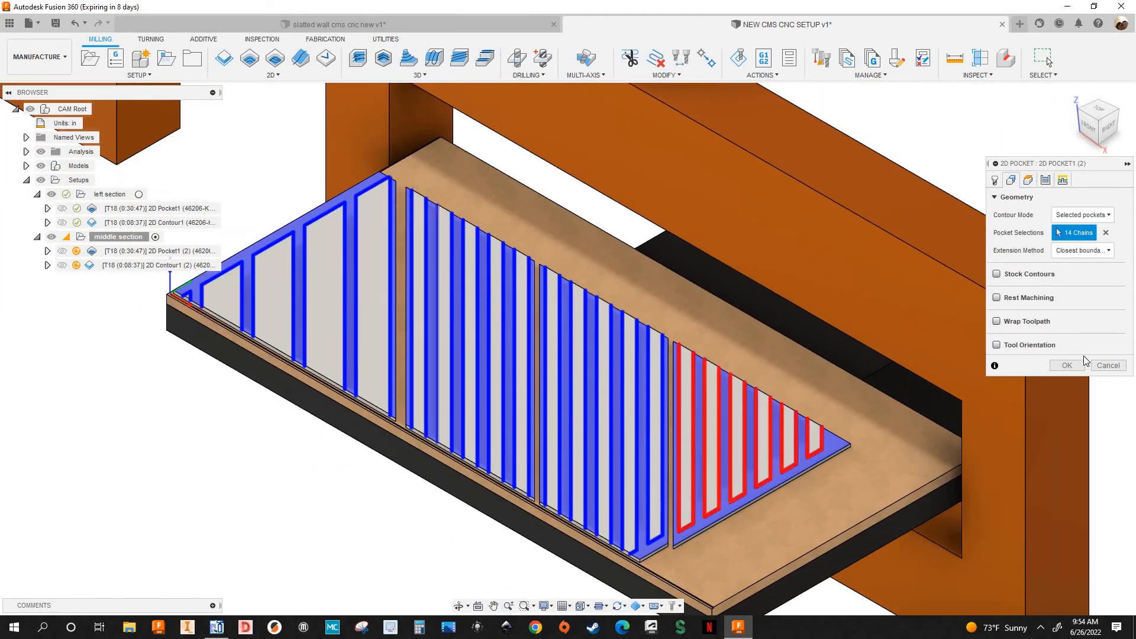
click(1029, 182)
click(1046, 182)
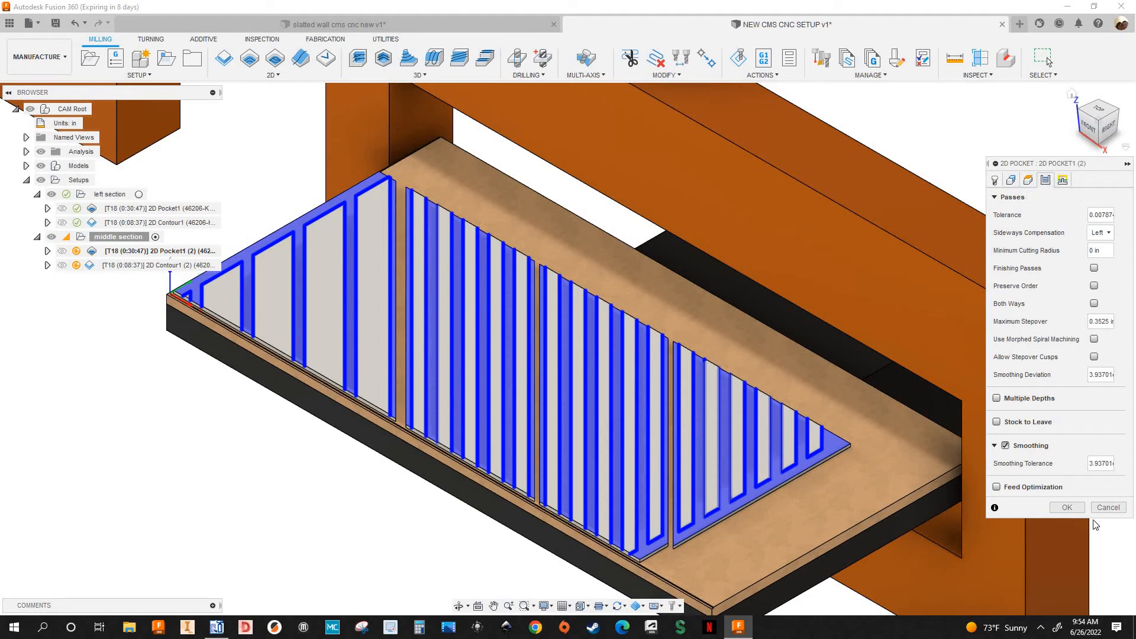
click(1067, 508)
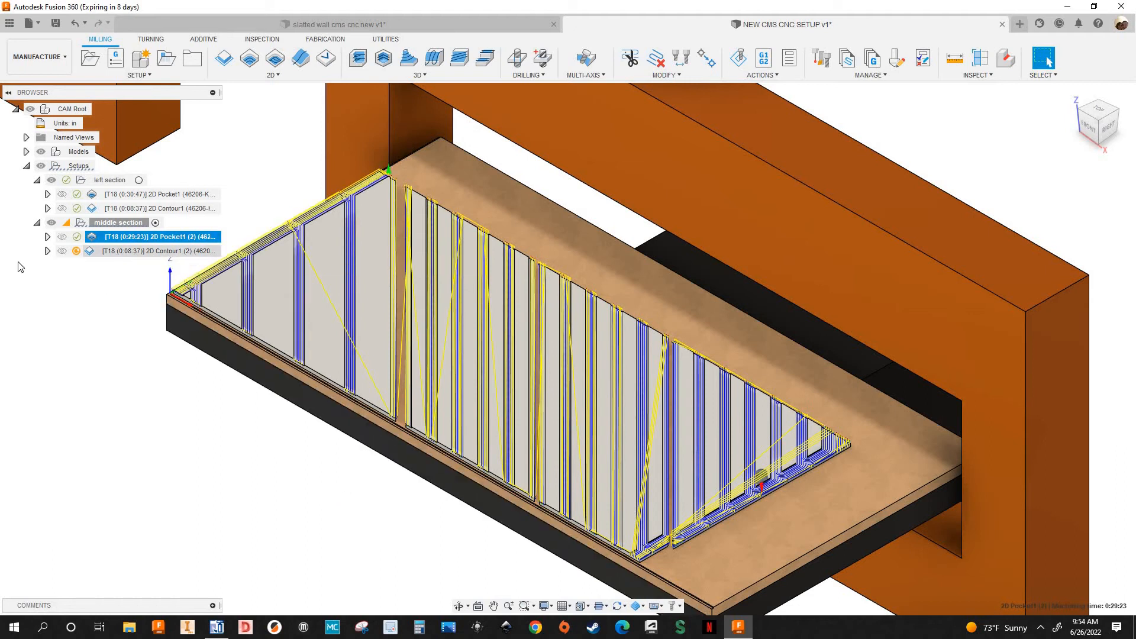
Step: Open the middle section's 2D Contour operation for editing and clear its inherited contour selection
click(114, 251)
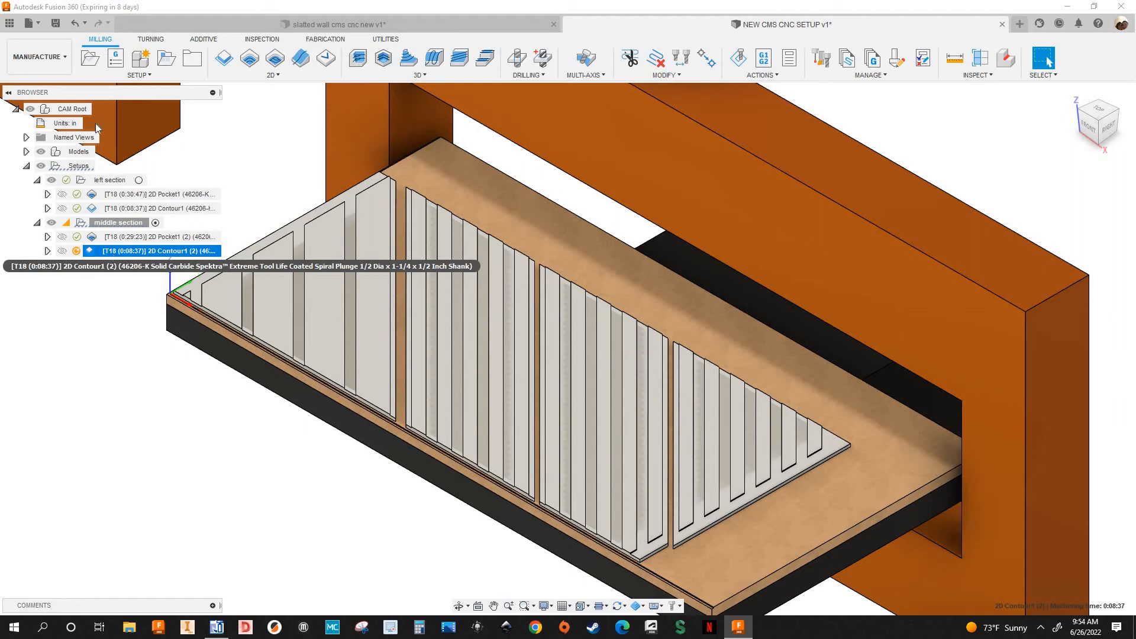
right_click(111, 254)
click(1012, 191)
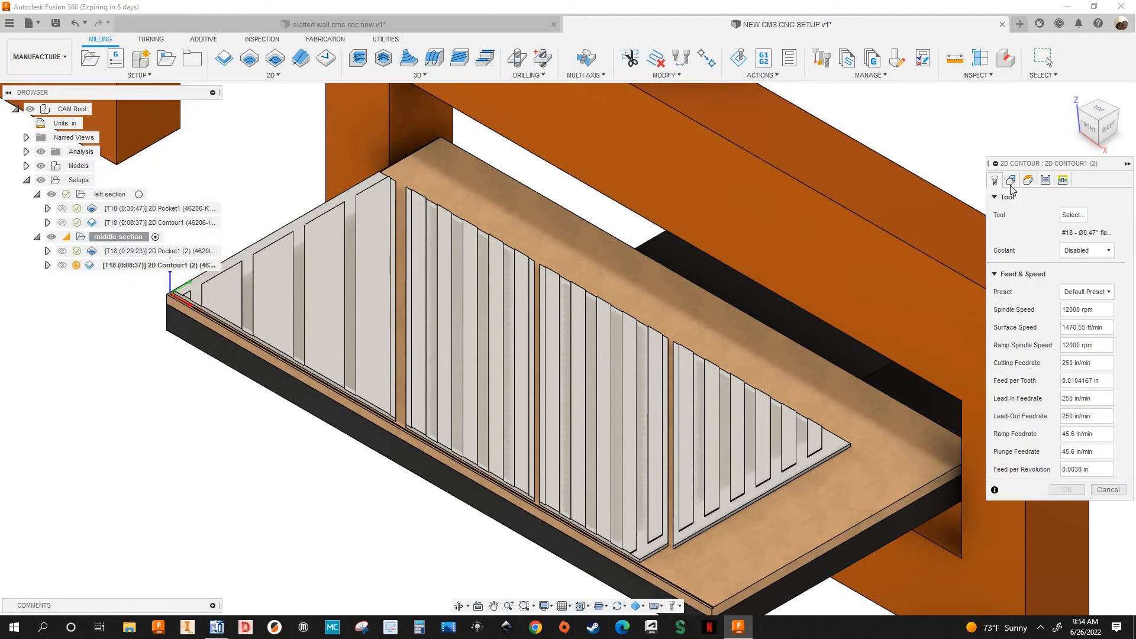
click(1009, 183)
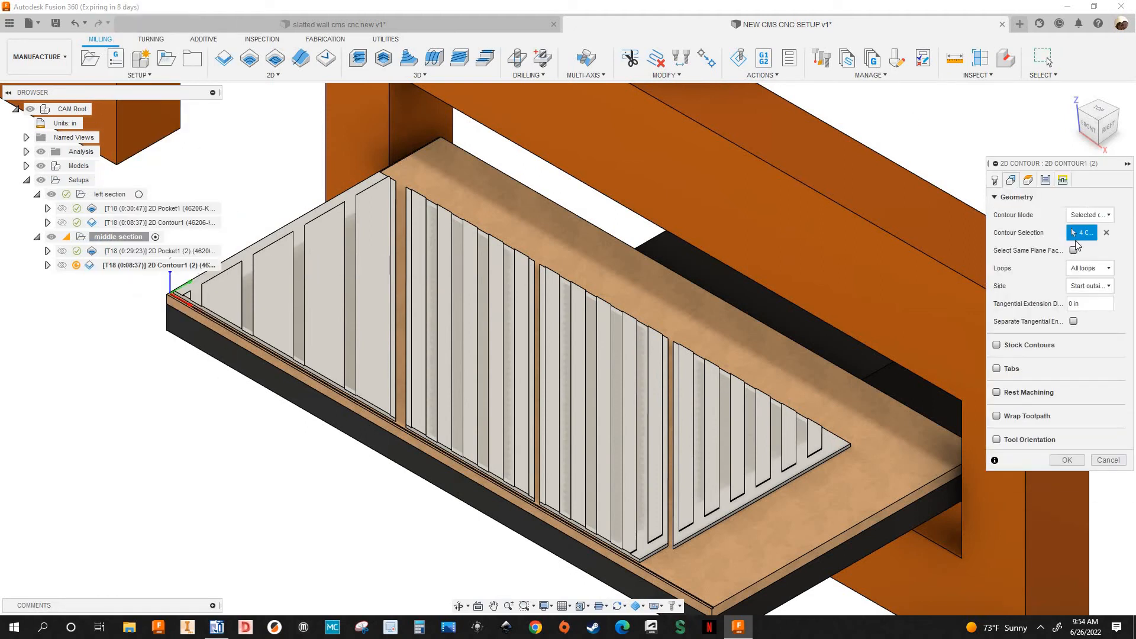
click(1106, 233)
Step: Select the bottom outline edges of the middle section's first and second panels as contours
scroll(326, 290, up, 2)
scroll(439, 473, up, 3)
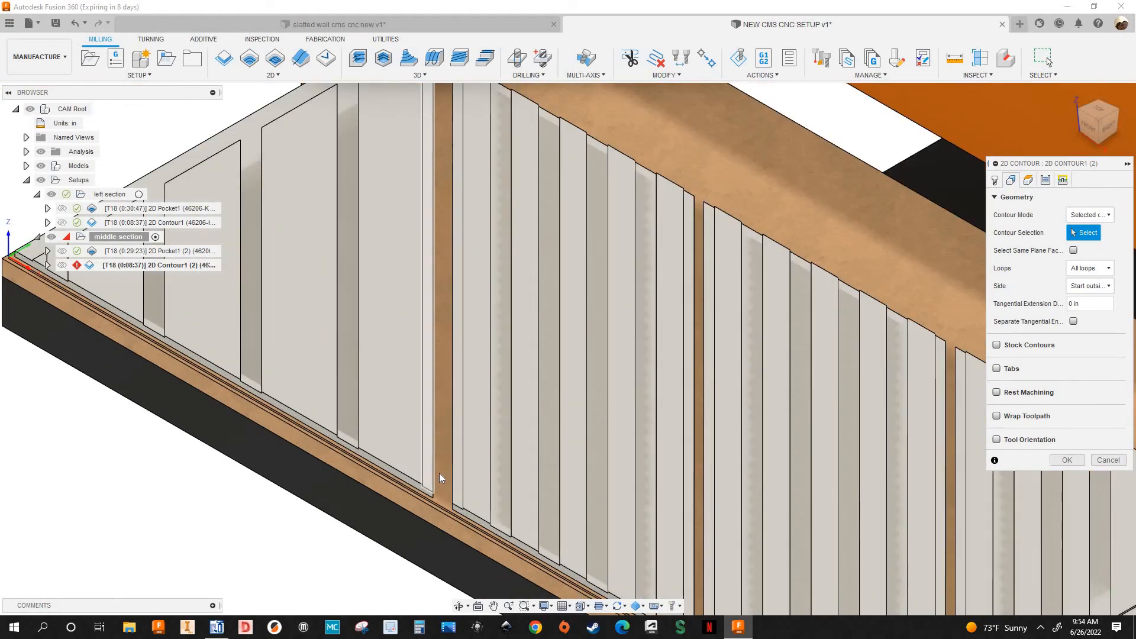
shift+middle_drag(446, 458, 435, 495)
scroll(413, 511, up, 4)
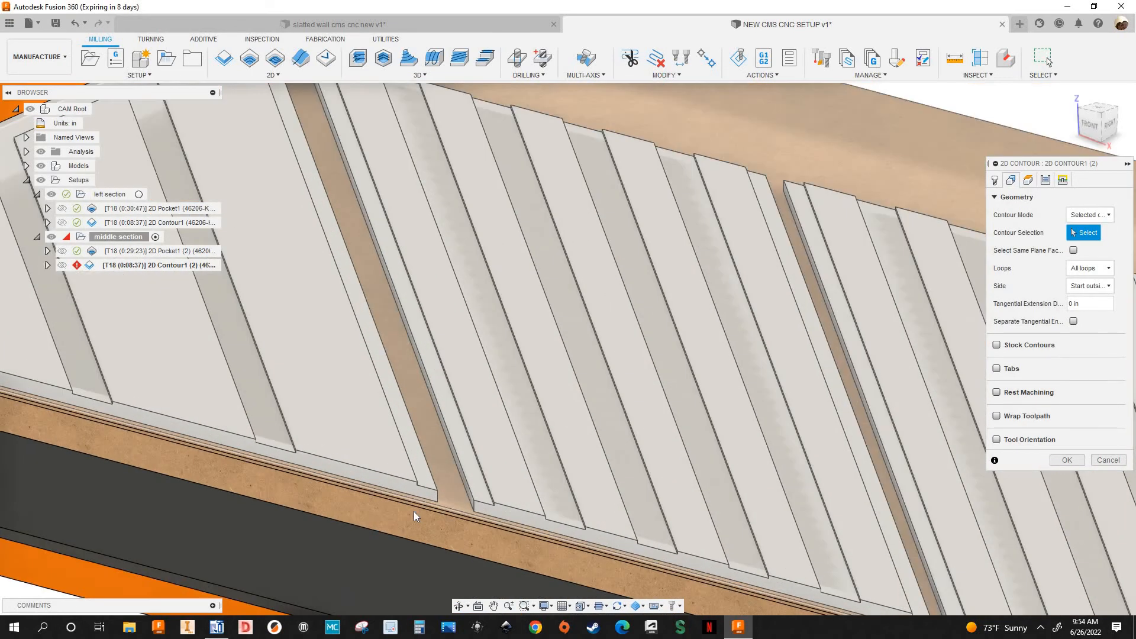
click(529, 541)
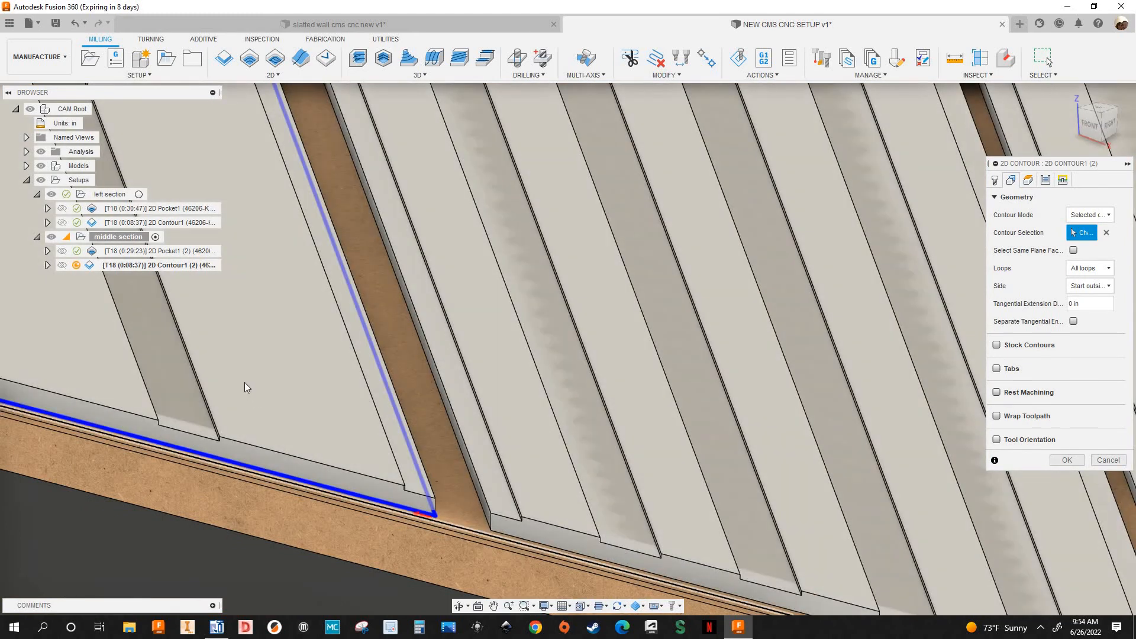
click(682, 524)
scroll(798, 567, down, 4)
scroll(805, 563, up, 3)
scroll(806, 561, up, 3)
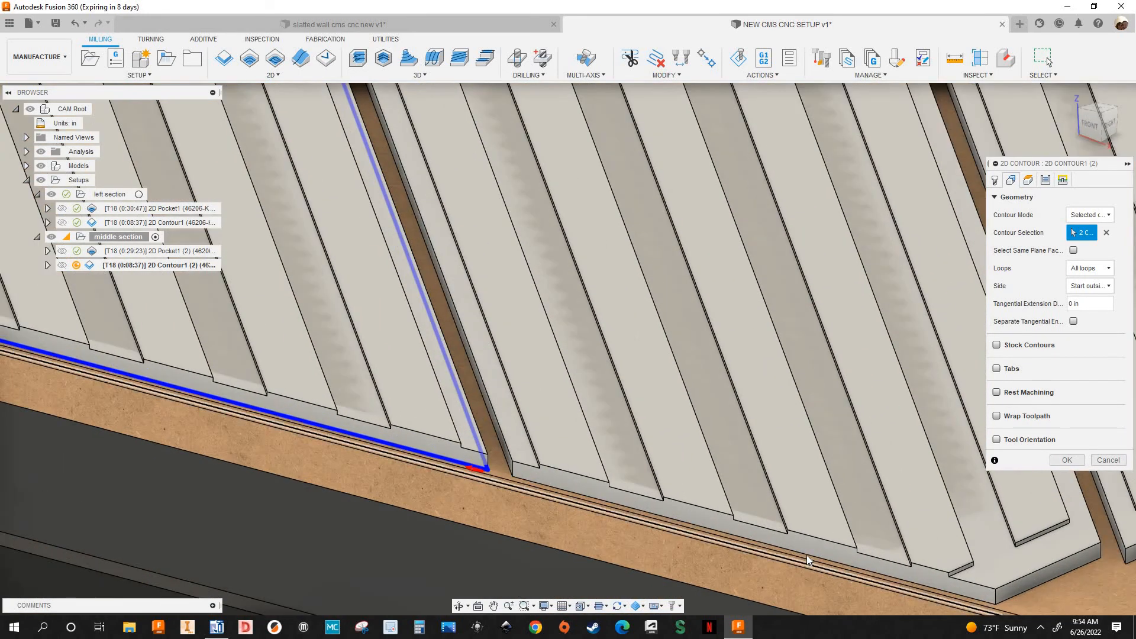
Step: Add the bottom outlines of the third panel and the triangular end panel to the contour selection, and accept the operation
click(807, 556)
scroll(355, 379, down, 3)
scroll(794, 471, down, 3)
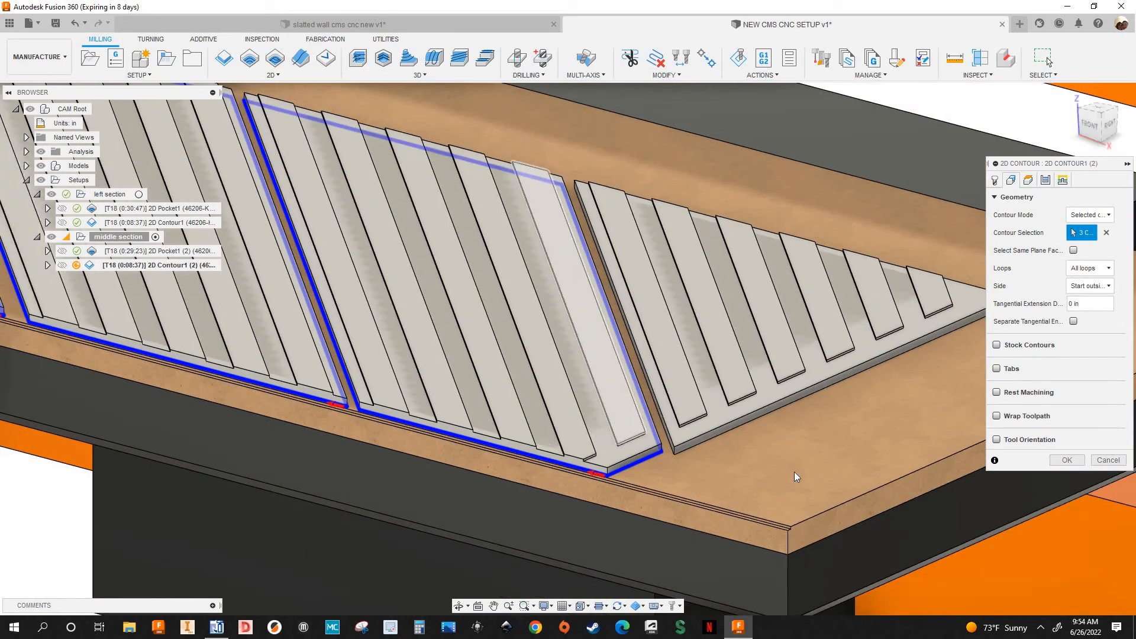
scroll(793, 467, up, 3)
click(794, 467)
scroll(953, 256, down, 4)
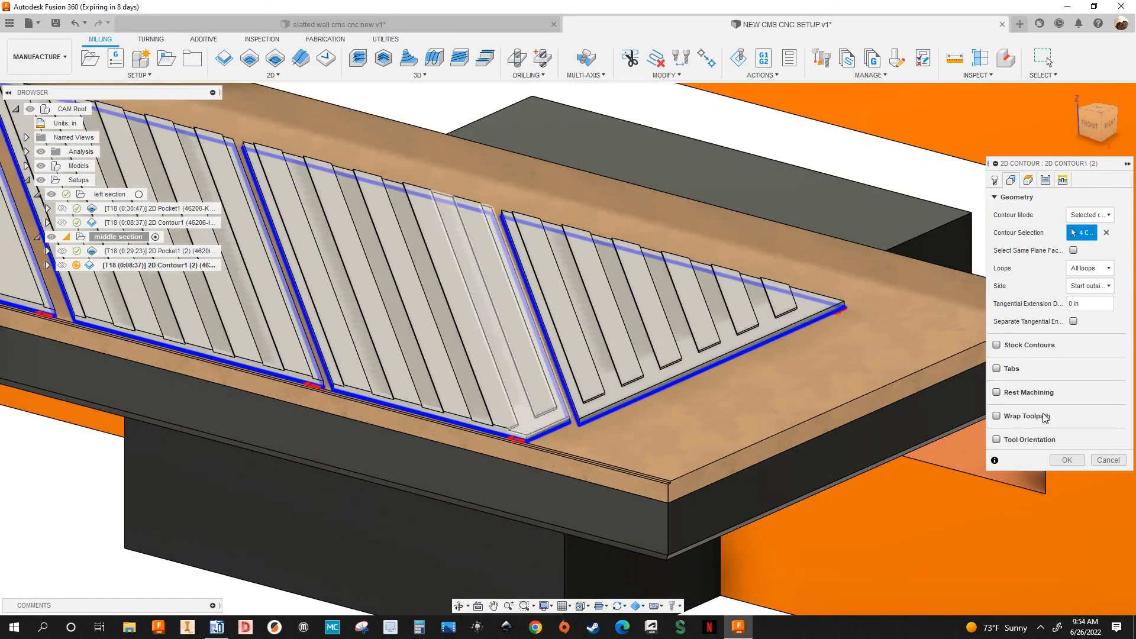
key(Return)
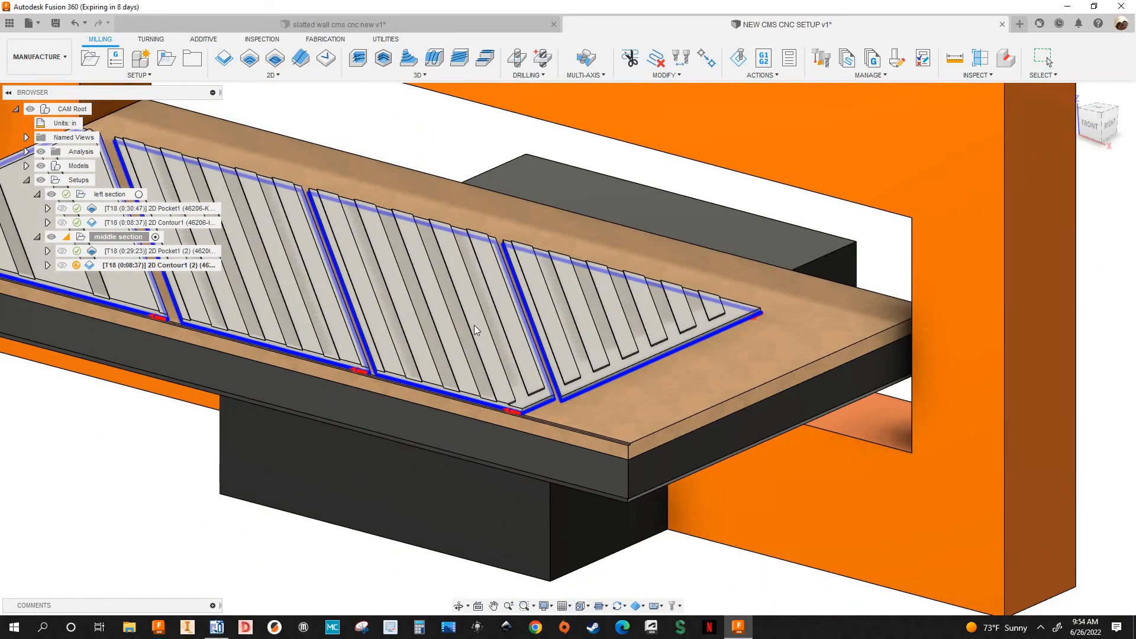
Step: Simulate the middle section's toolpaths from the top view with transparent stock, skipping ahead through the pocket operation to the contour
scroll(408, 332, down, 3)
scroll(271, 340, down, 1)
middle_drag(271, 341, 562, 454)
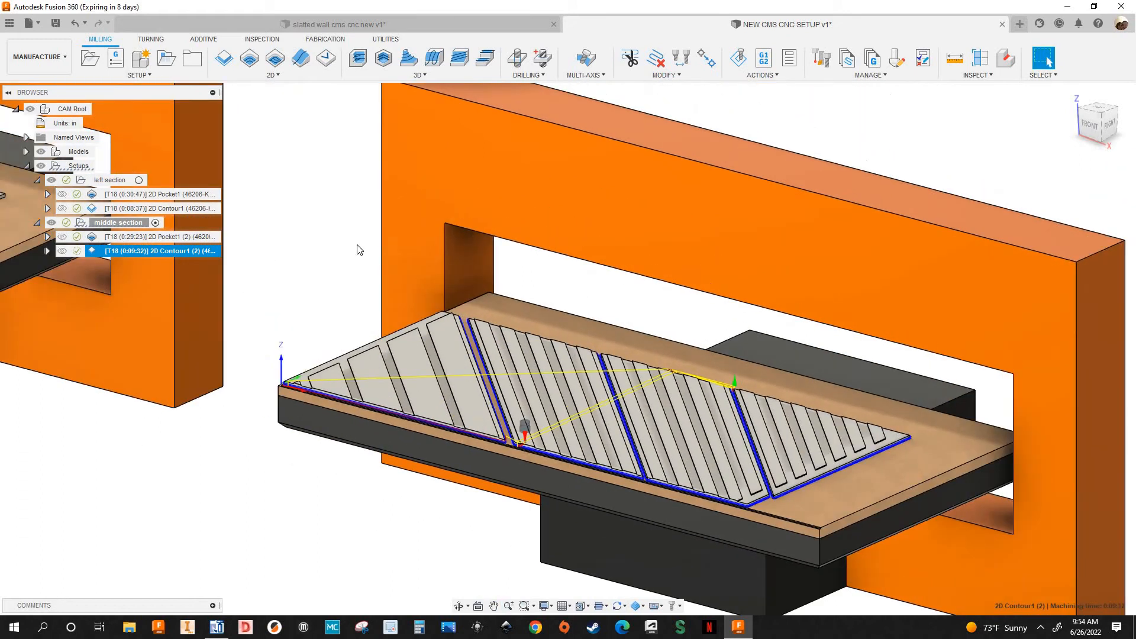
click(110, 226)
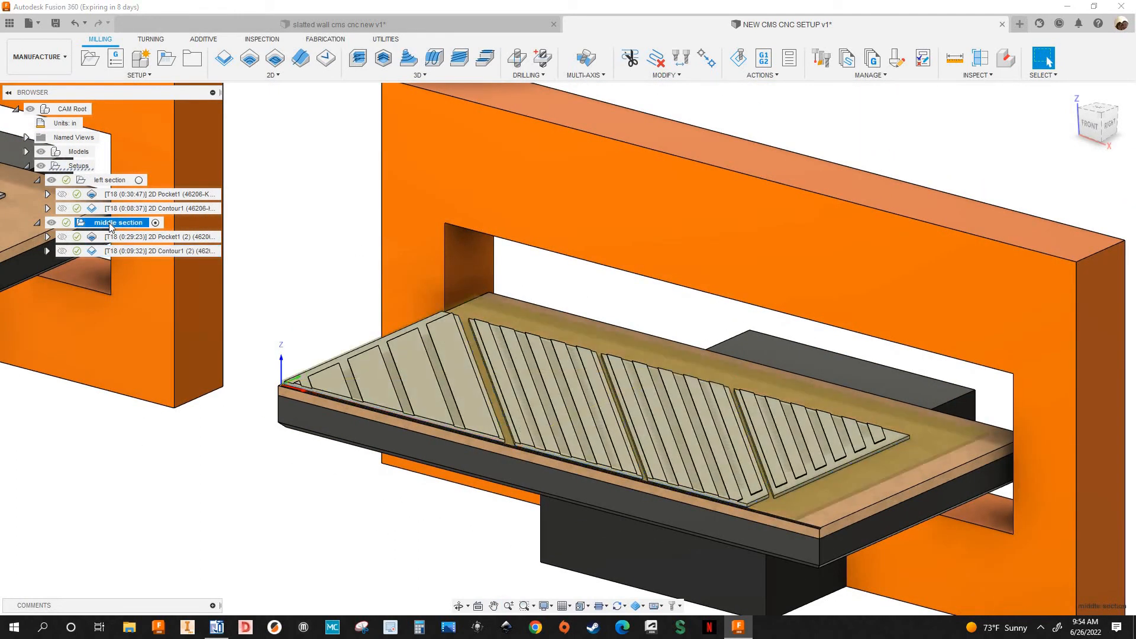
right_click(126, 321)
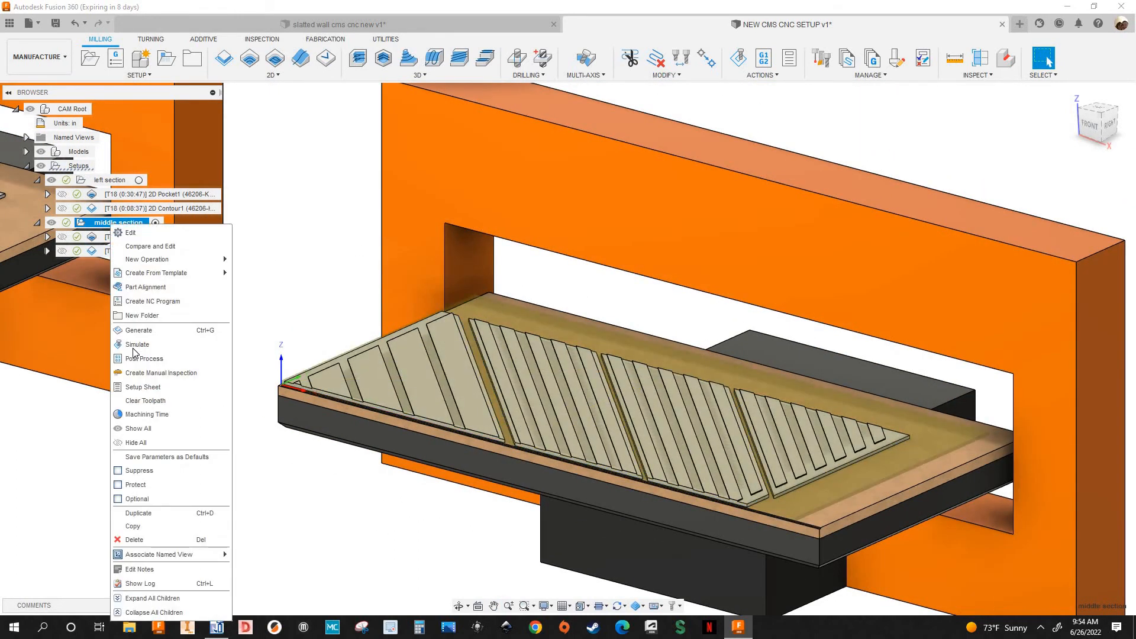
click(136, 346)
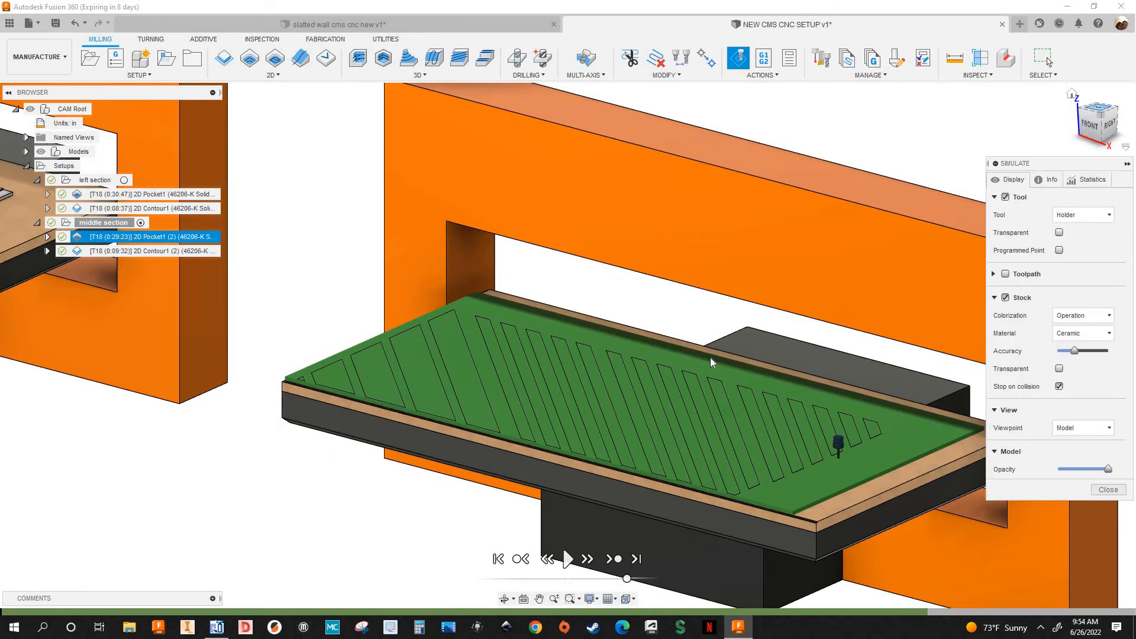
click(1099, 110)
click(568, 559)
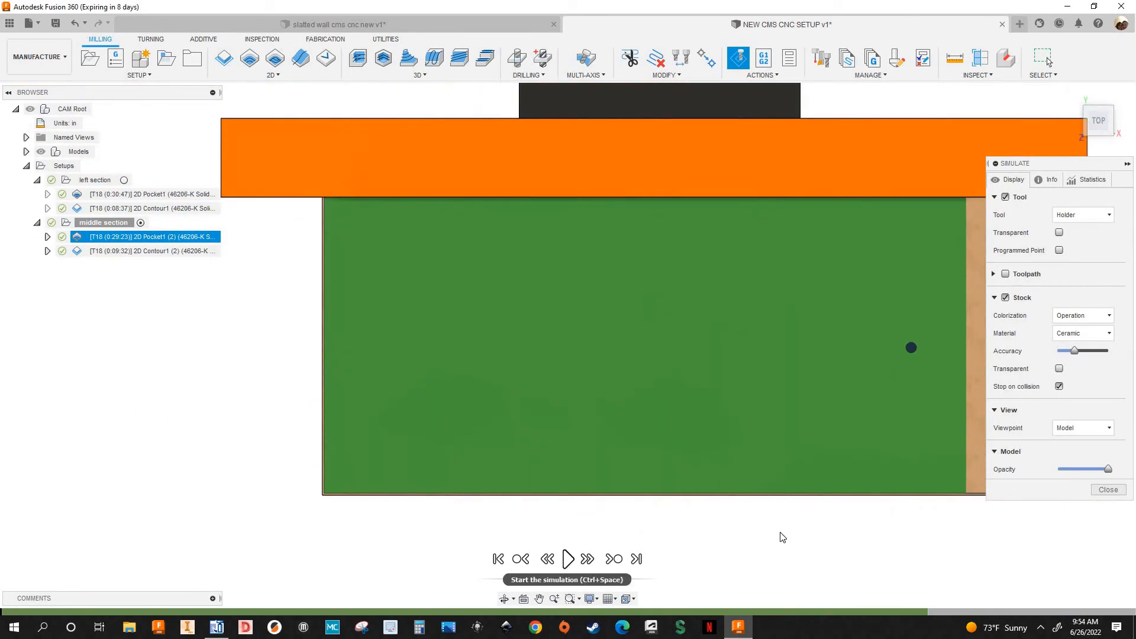
click(1059, 368)
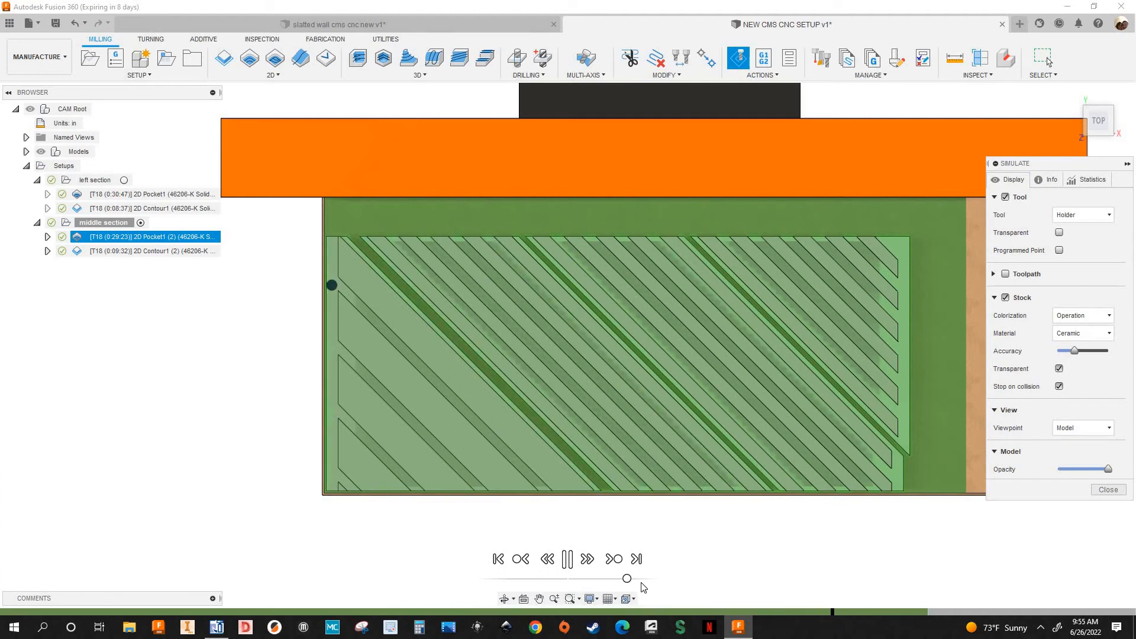
click(615, 560)
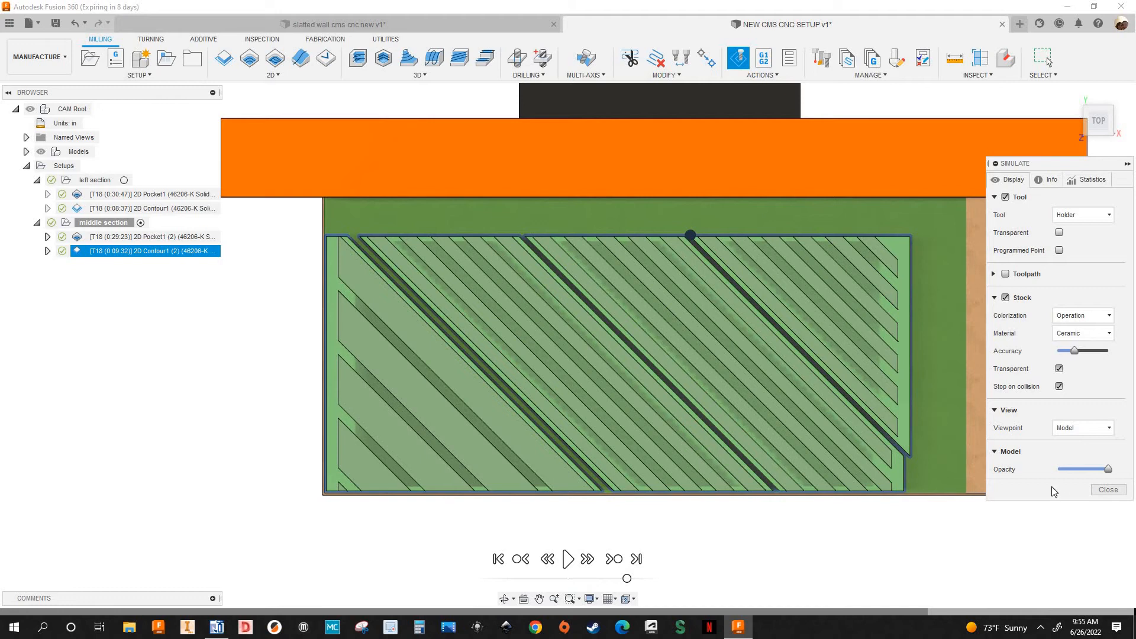
Step: Play back the start of the middle section's contour cut, inspect the tool's cutting order up close, and close the simulation
click(921, 610)
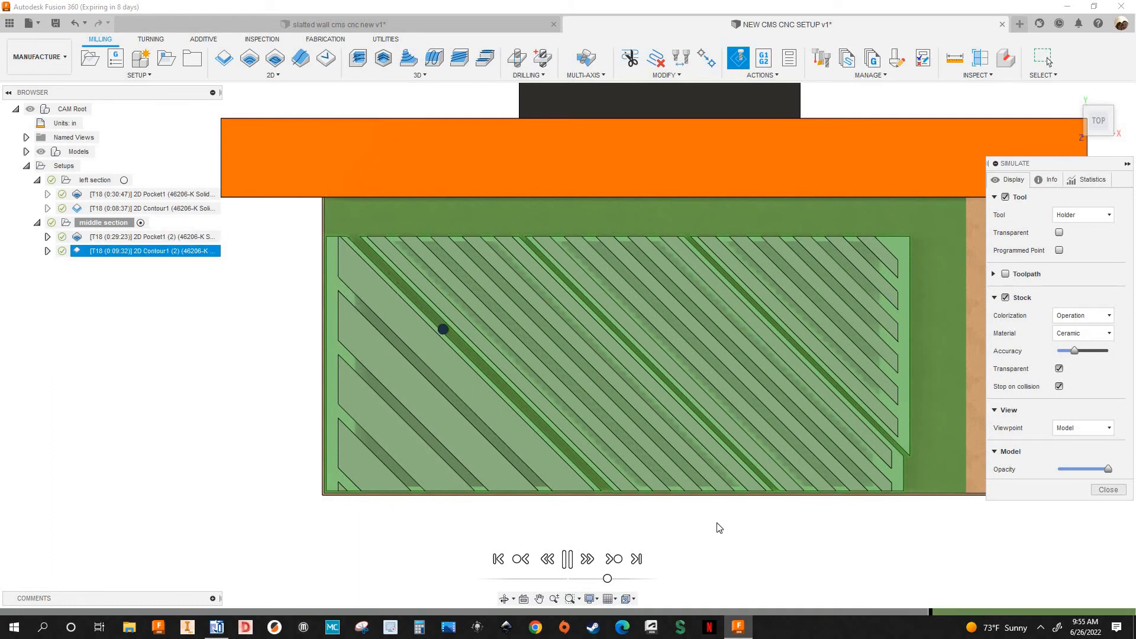
shift+middle_drag(620, 468, 552, 464)
scroll(559, 462, up, 2)
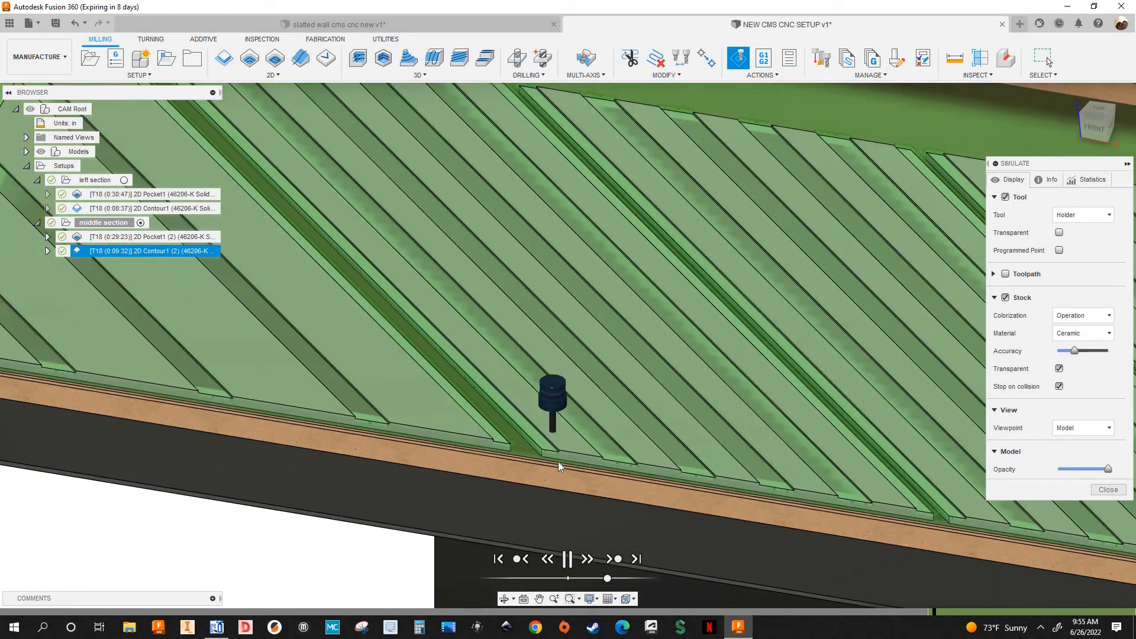
scroll(583, 463, down, 4)
middle_drag(199, 409, 314, 473)
scroll(315, 473, up, 2)
scroll(331, 464, down, 3)
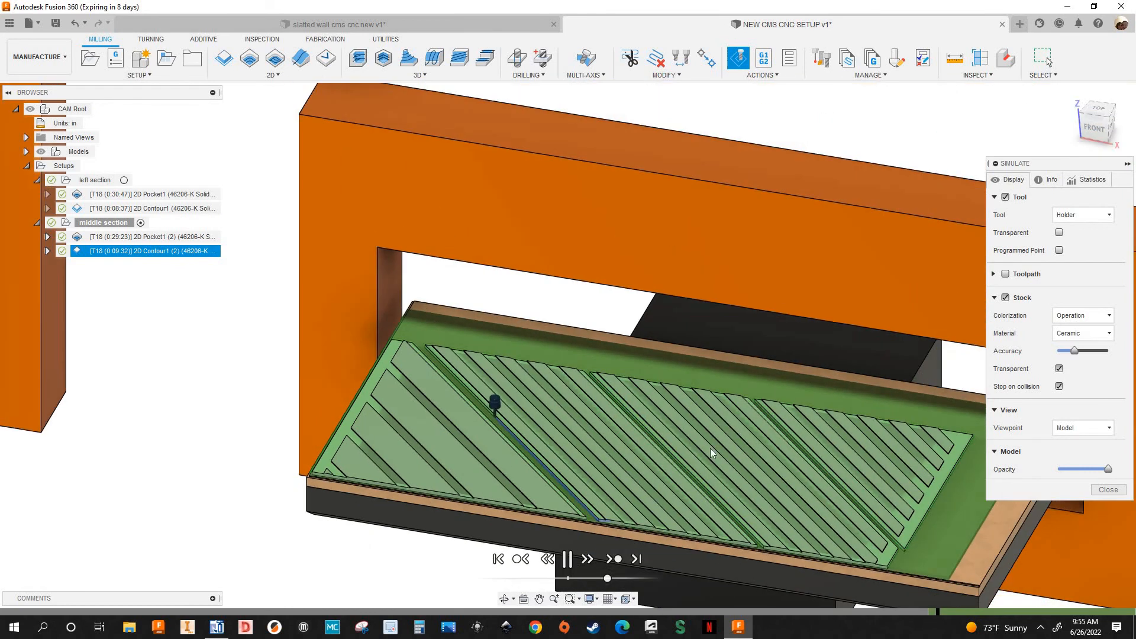
click(1108, 490)
Step: Enable Preserve Order in the passes of the middle section's 2D Contour operation and inspect the regenerated toolpath
scroll(217, 486, down, 4)
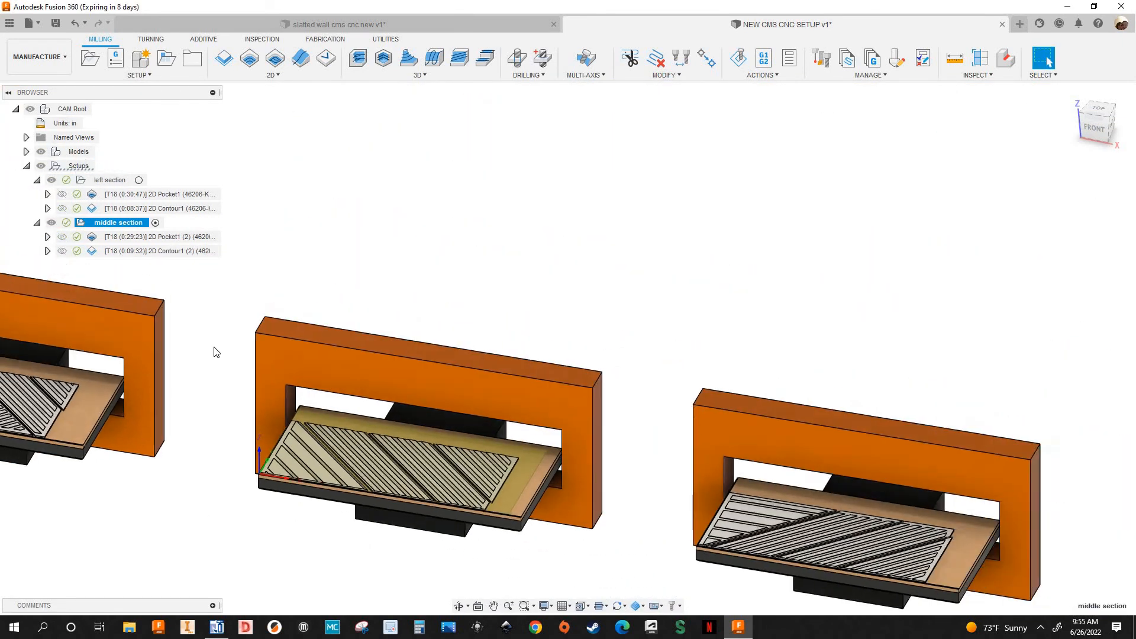
middle_drag(215, 353, 382, 398)
right_click(143, 251)
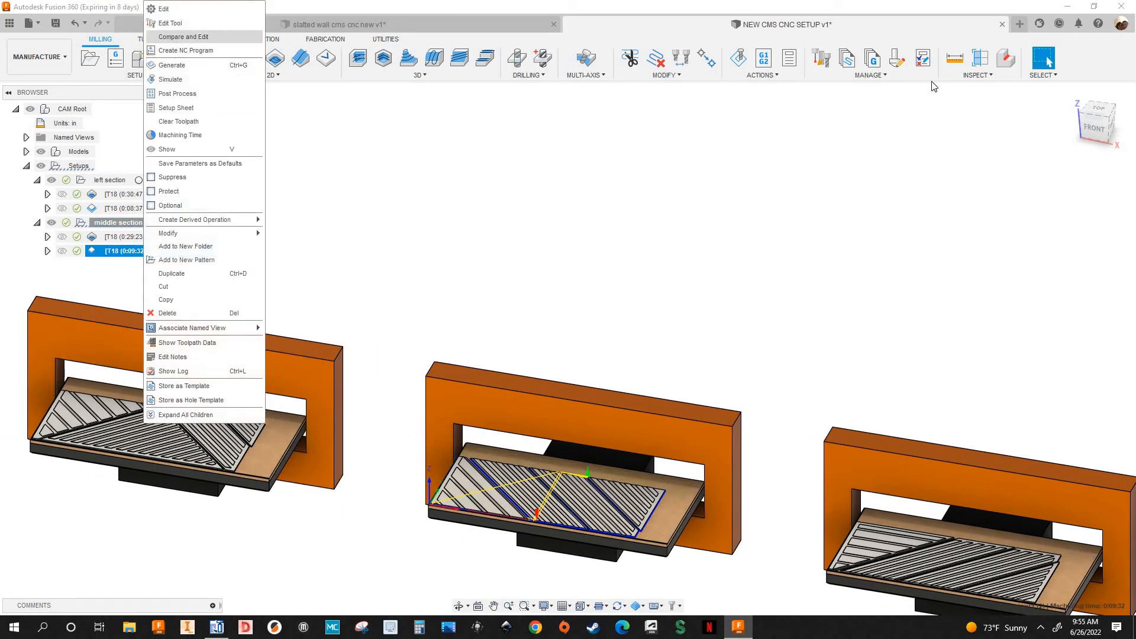
click(171, 9)
click(1045, 180)
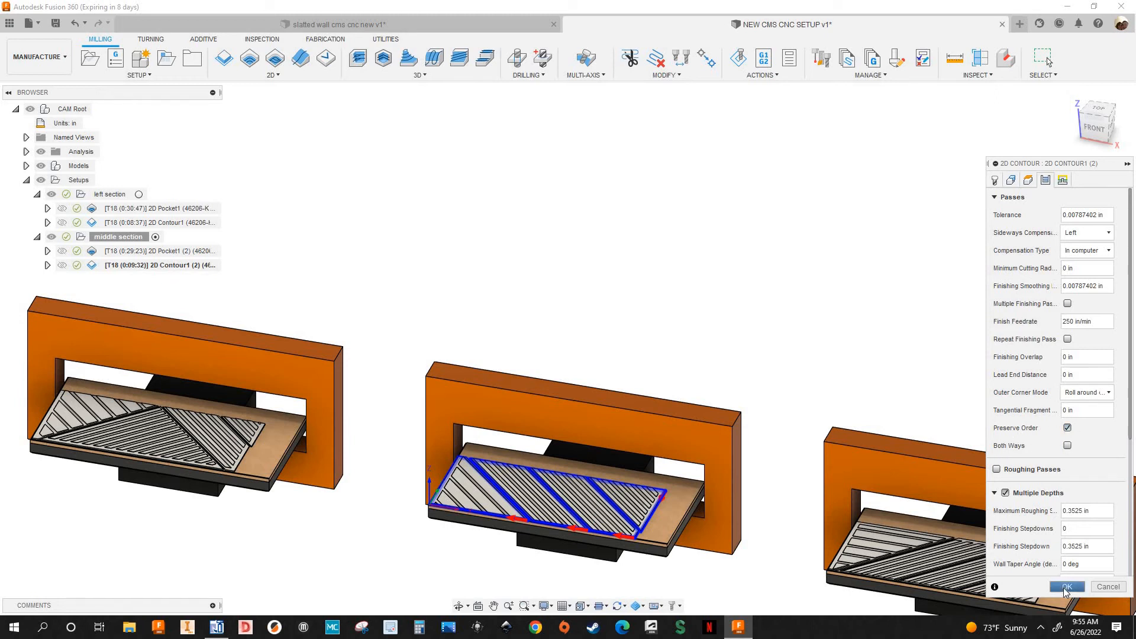
key(Return)
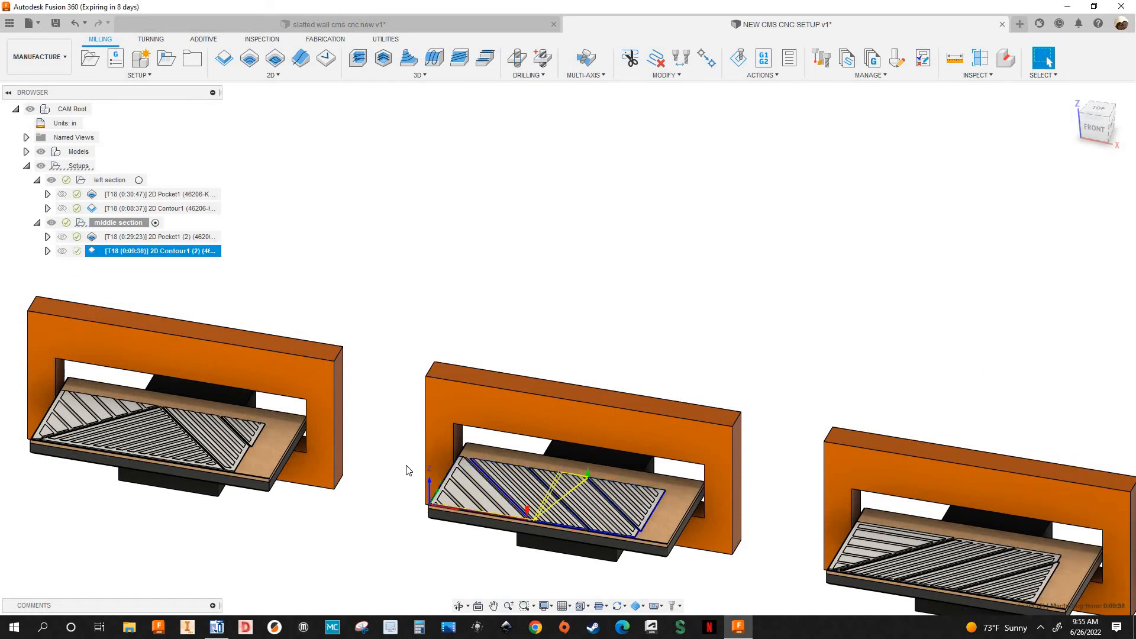
scroll(414, 456, up, 4)
scroll(445, 434, up, 2)
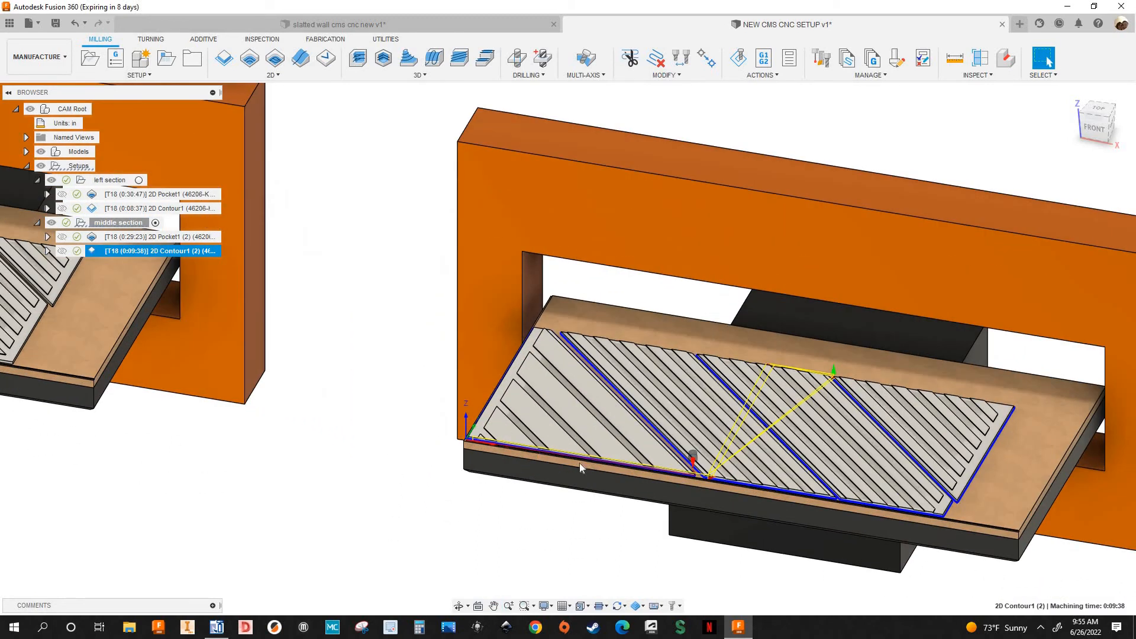
scroll(582, 459, up, 8)
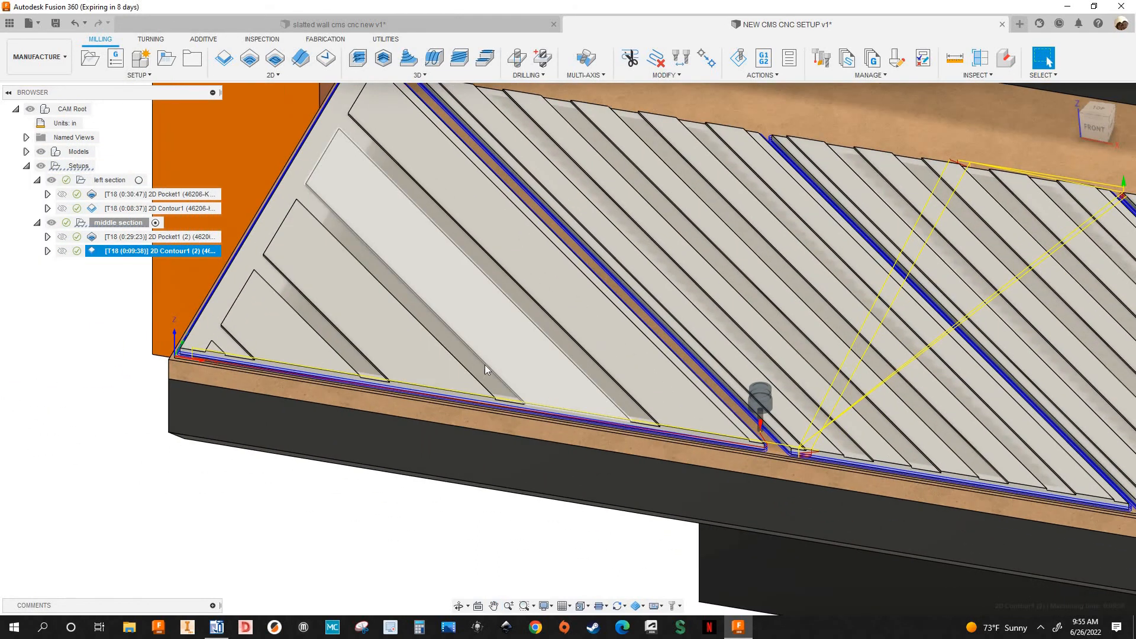
scroll(505, 388, down, 6)
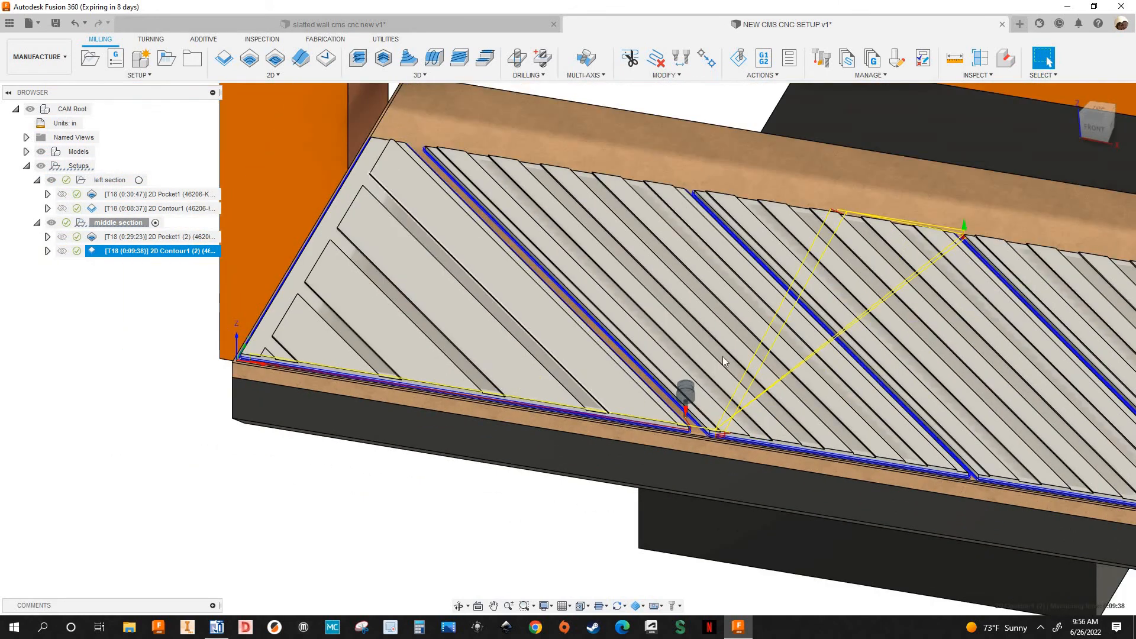
scroll(1006, 346, down, 2)
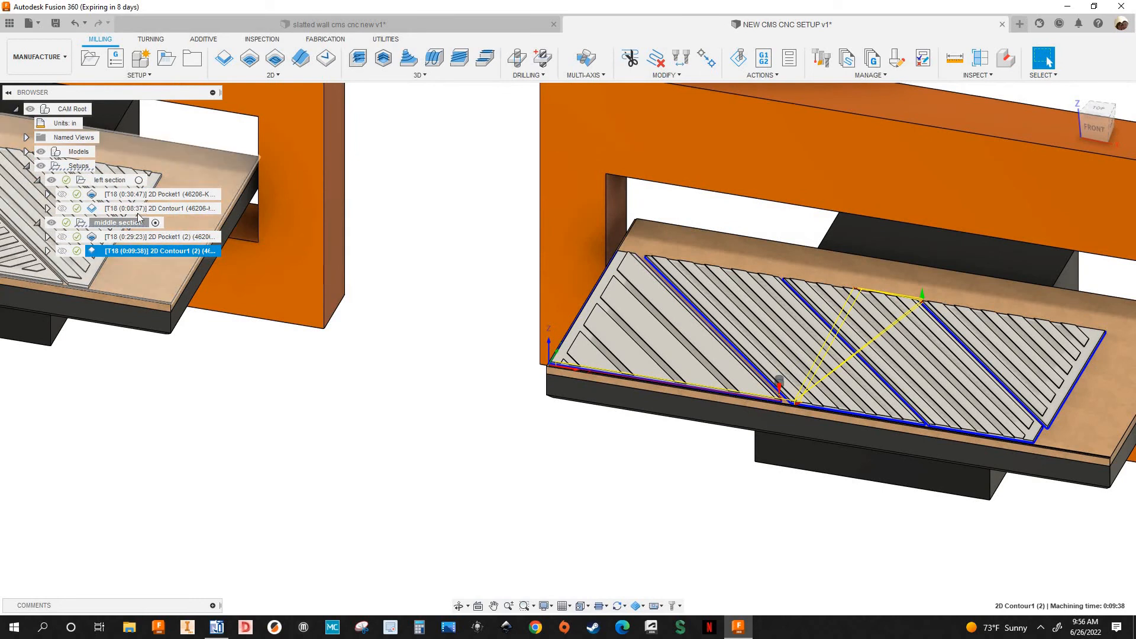
Step: Enable Preserve Order in the passes of the left section's 2D Contour operation and accept the change
scroll(391, 429, down, 2)
middle_drag(462, 417, 652, 512)
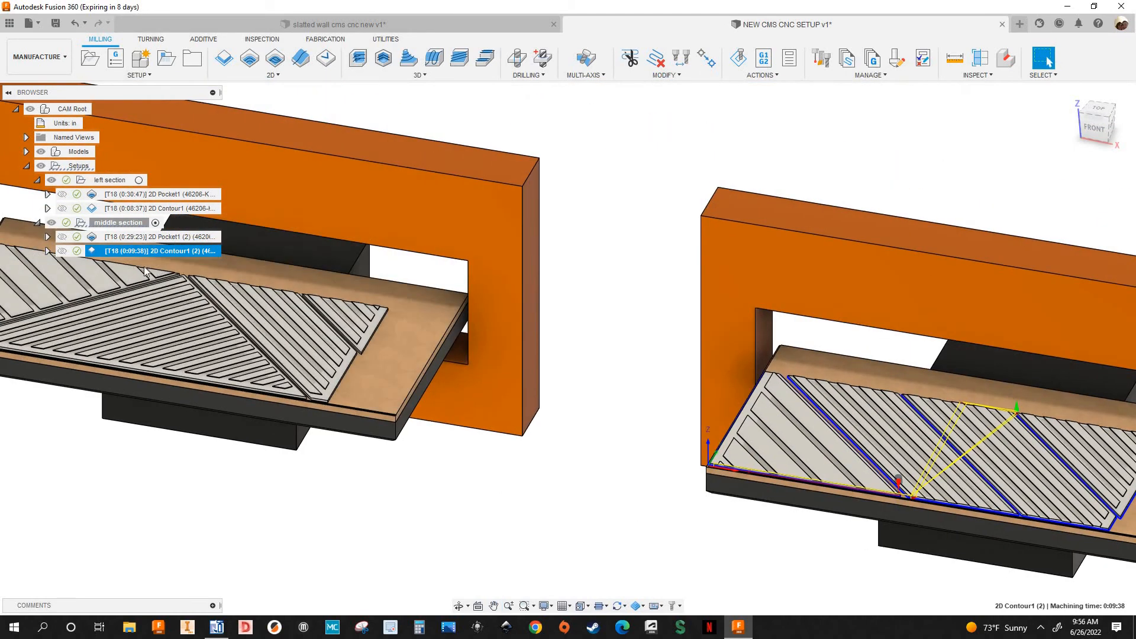
scroll(379, 417, down, 1)
middle_drag(385, 417, 583, 453)
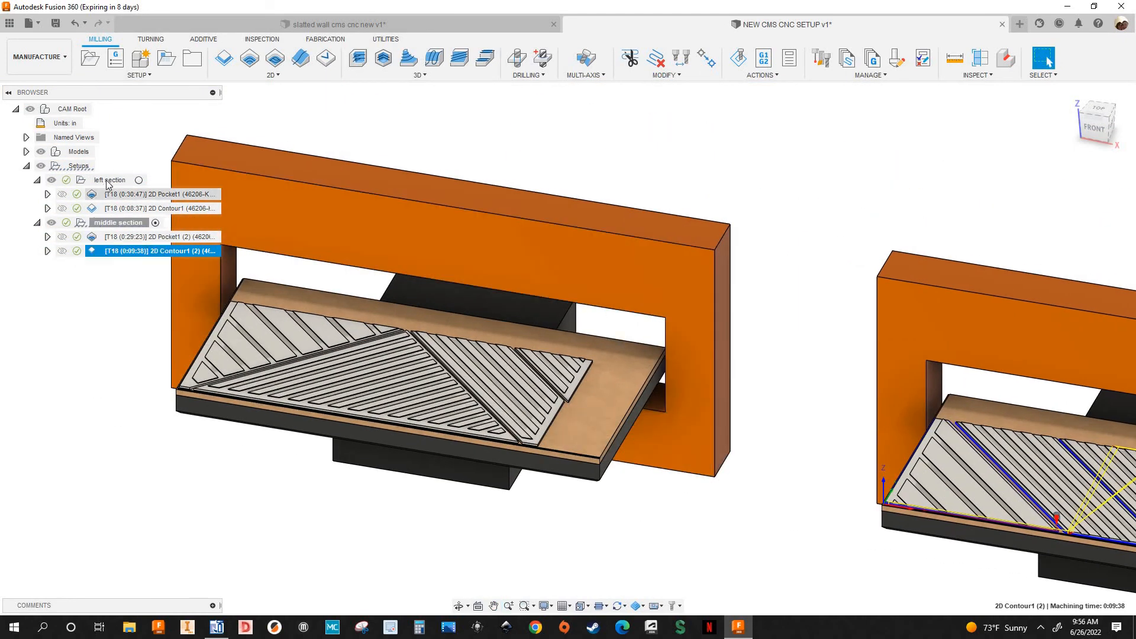
click(109, 180)
click(119, 194)
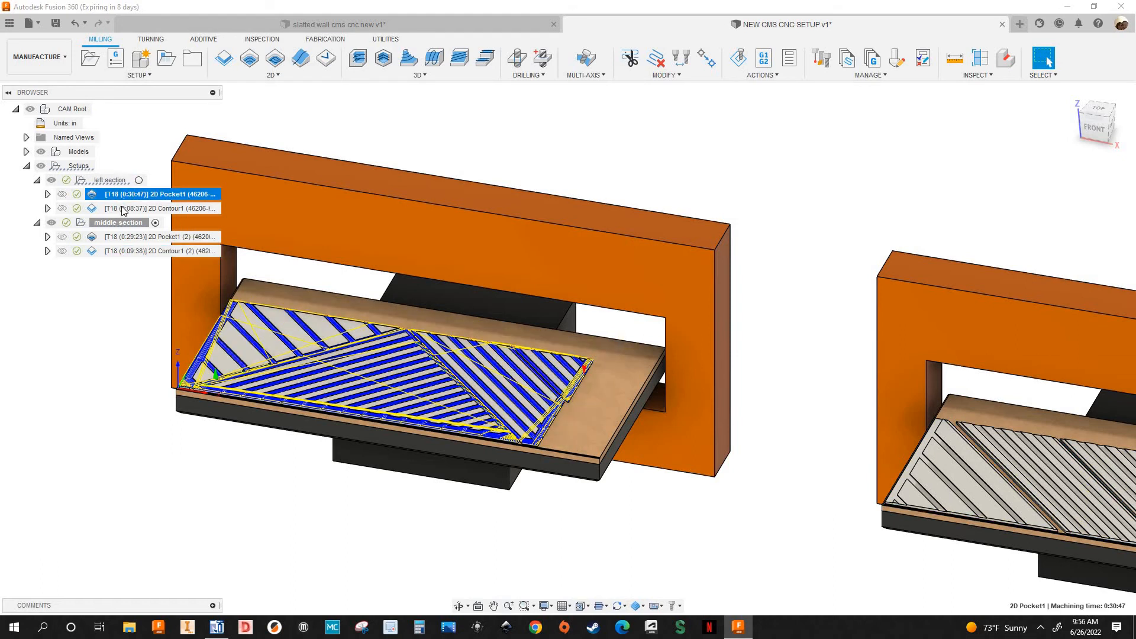
click(123, 209)
right_click(124, 208)
click(1038, 190)
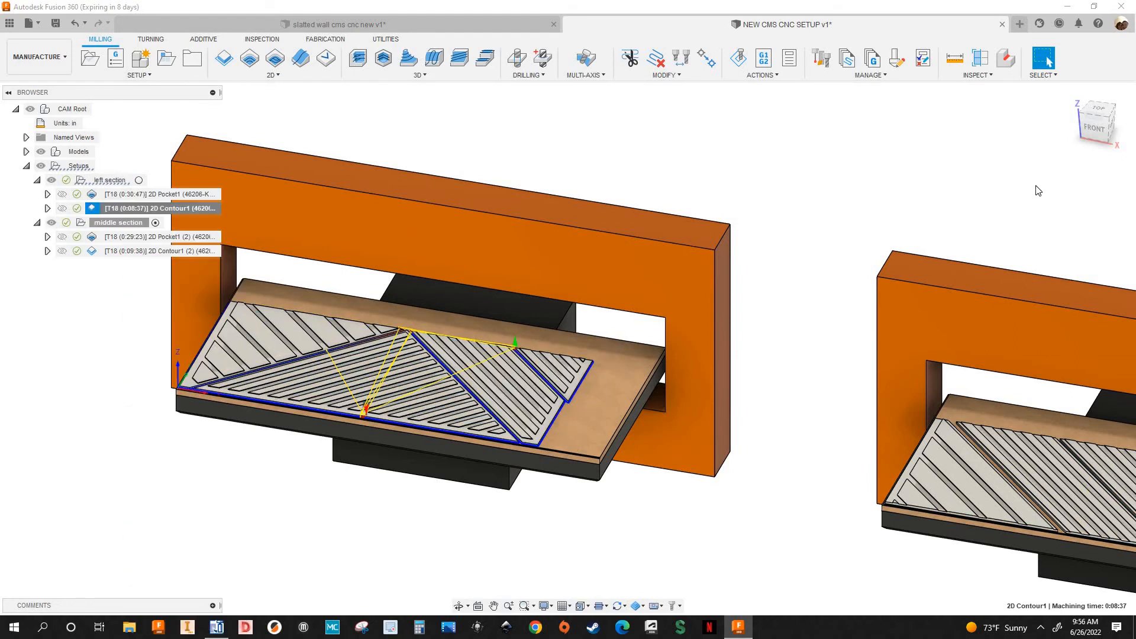
click(1046, 181)
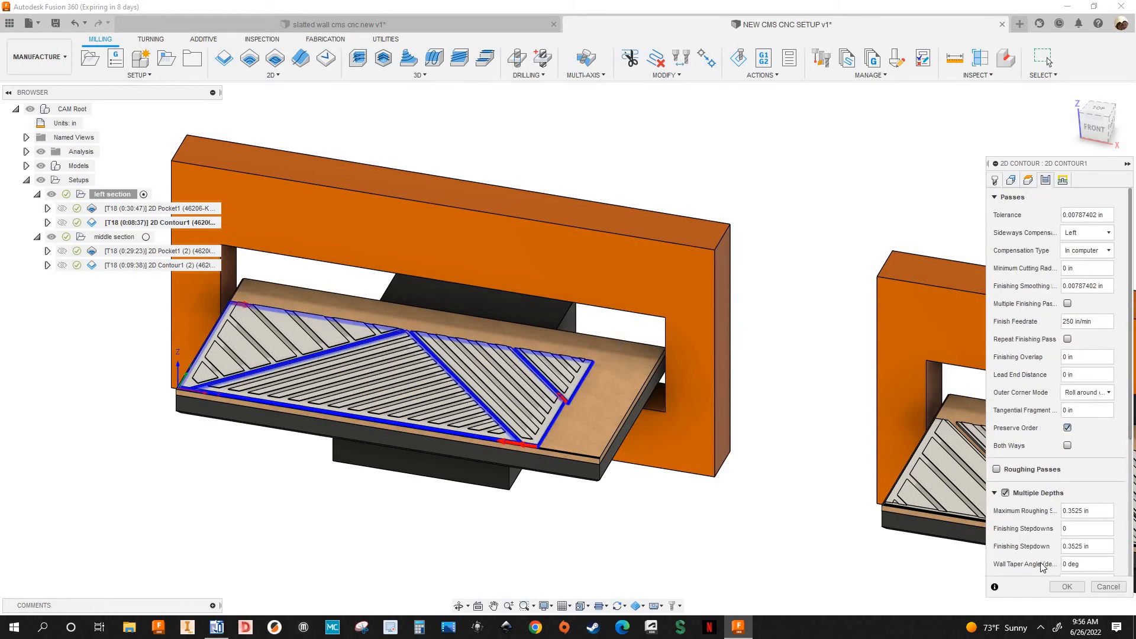
click(1067, 586)
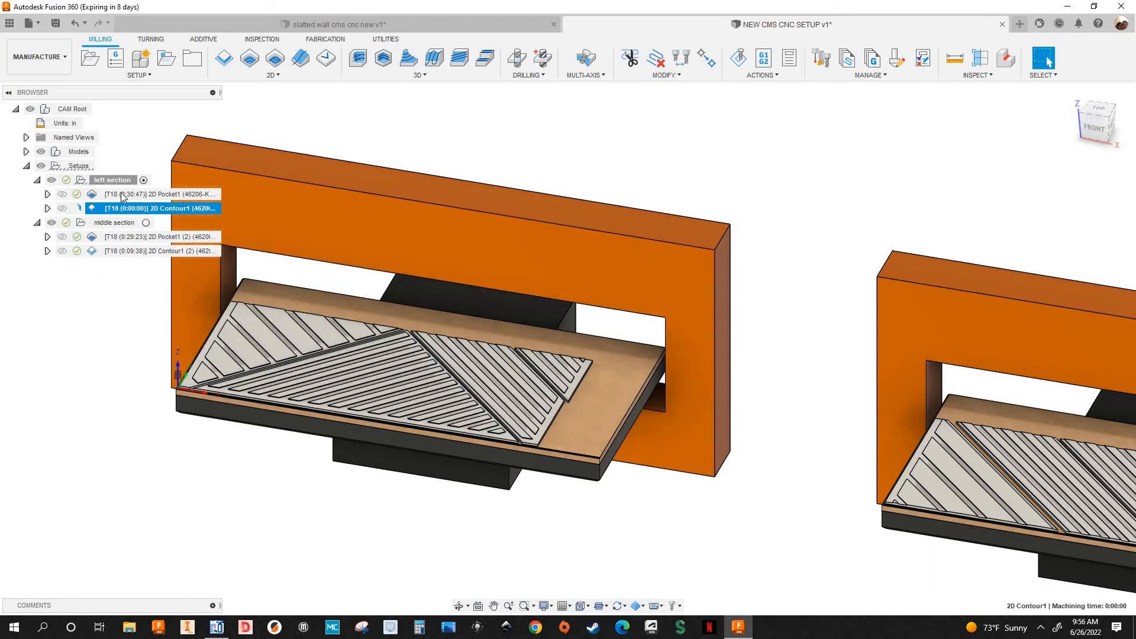
Step: Enable Preserve Order in the passes of the left section's 2D Pocket operation and check its regenerated toolpath
click(95, 196)
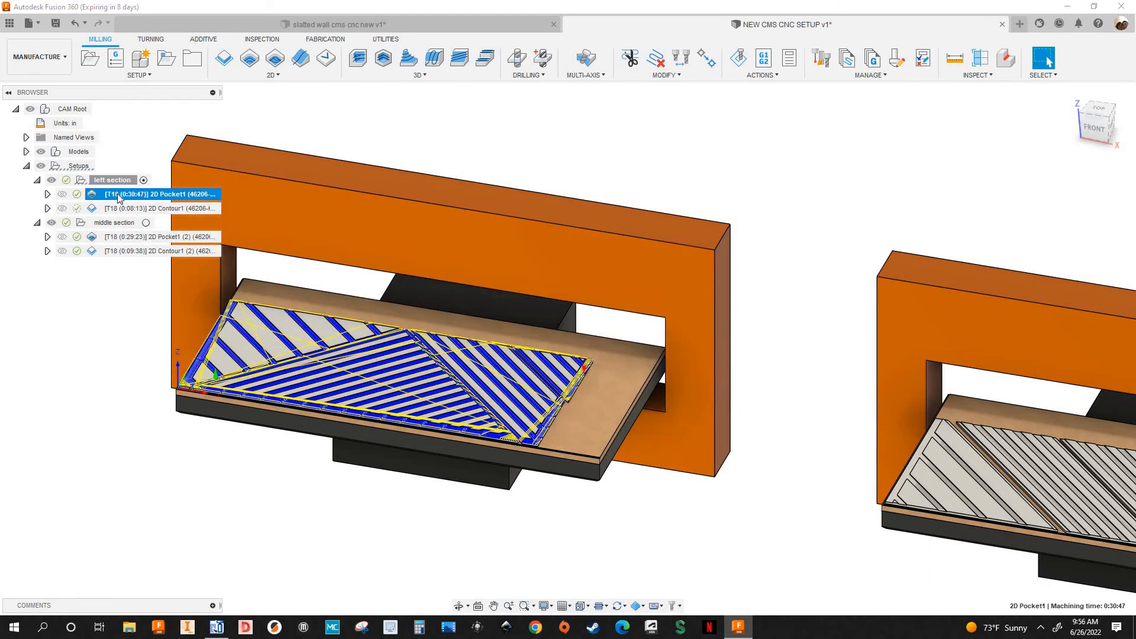
right_click(119, 197)
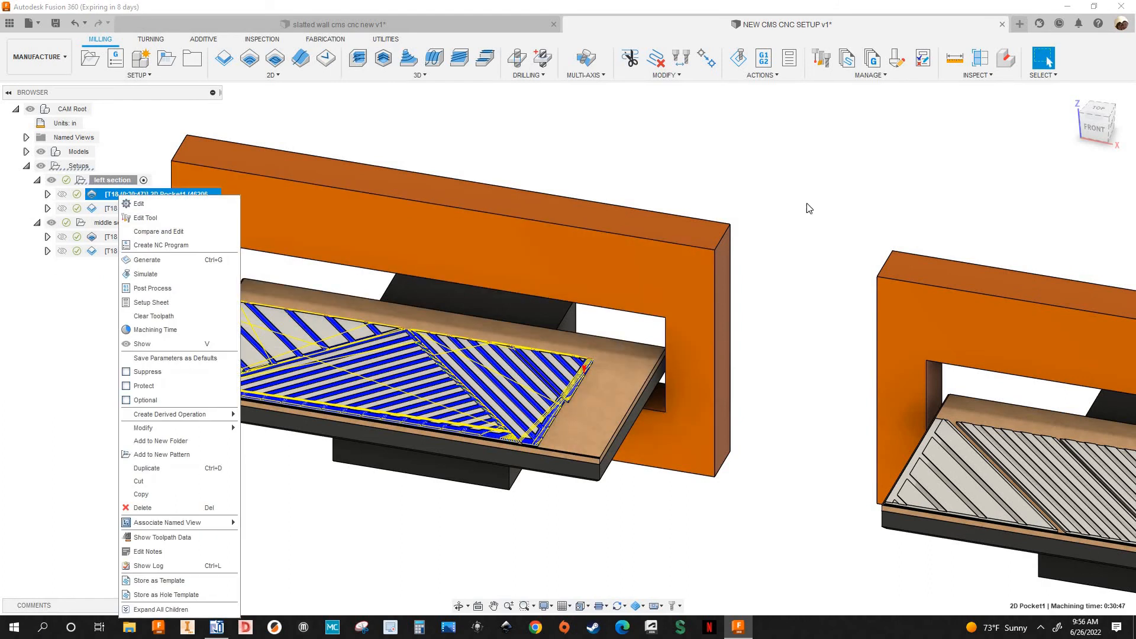
click(1008, 195)
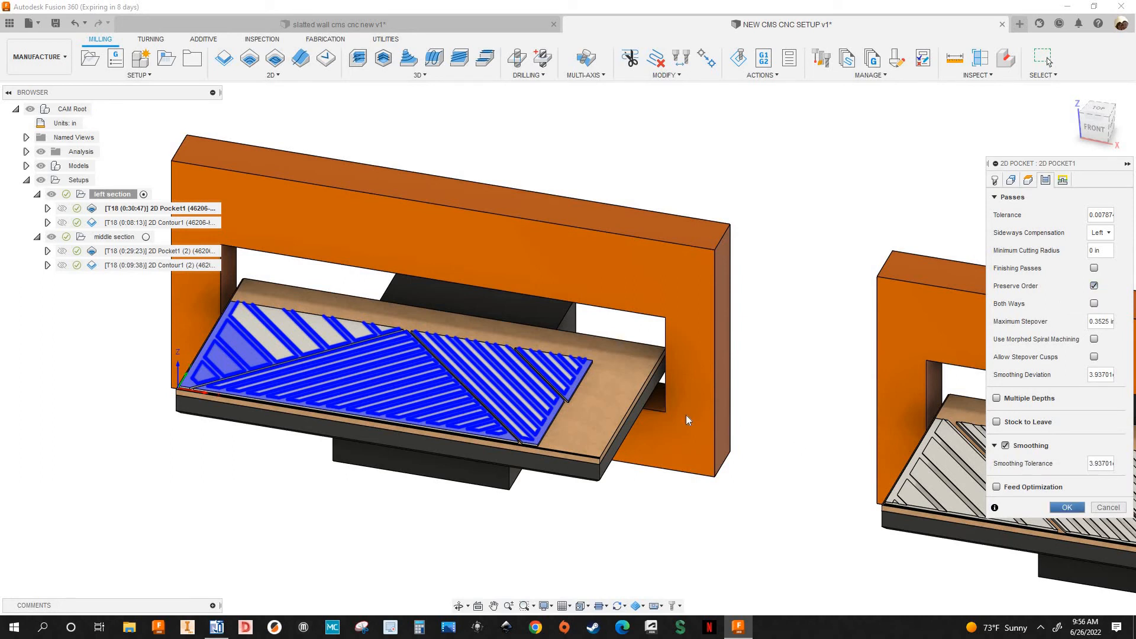
key(Return)
scroll(619, 384, up, 3)
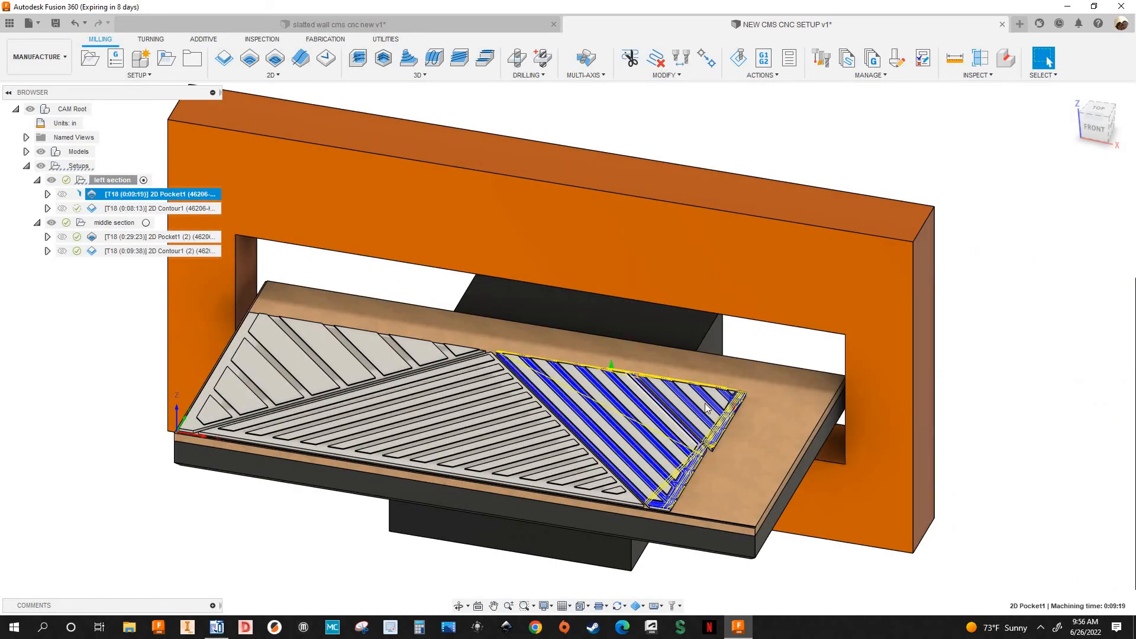
scroll(660, 410, up, 3)
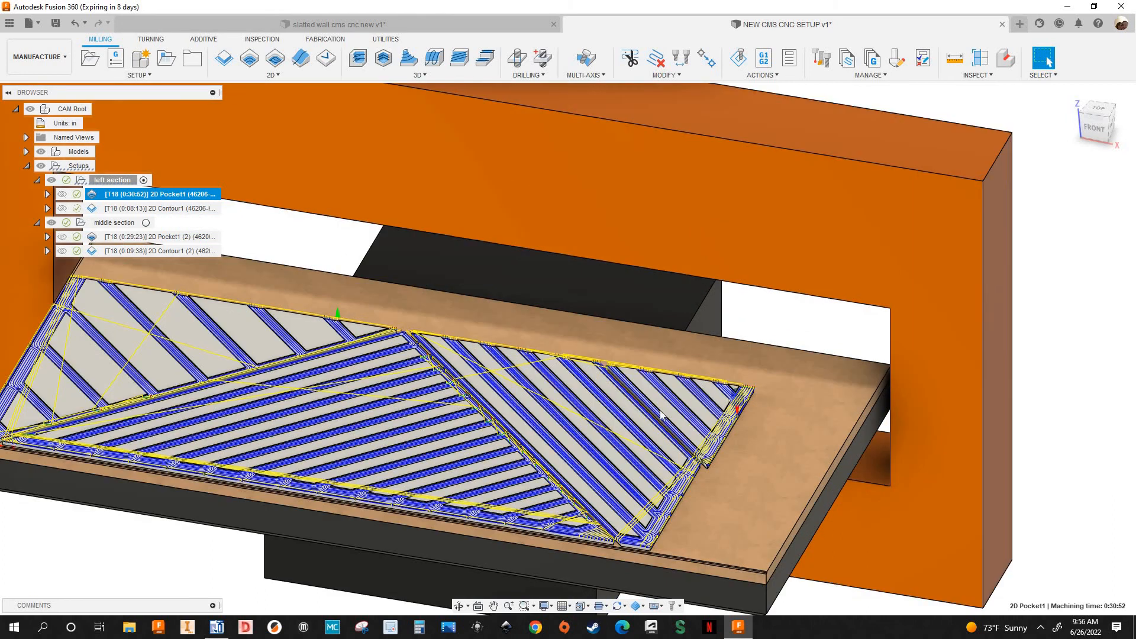
scroll(94, 278, down, 5)
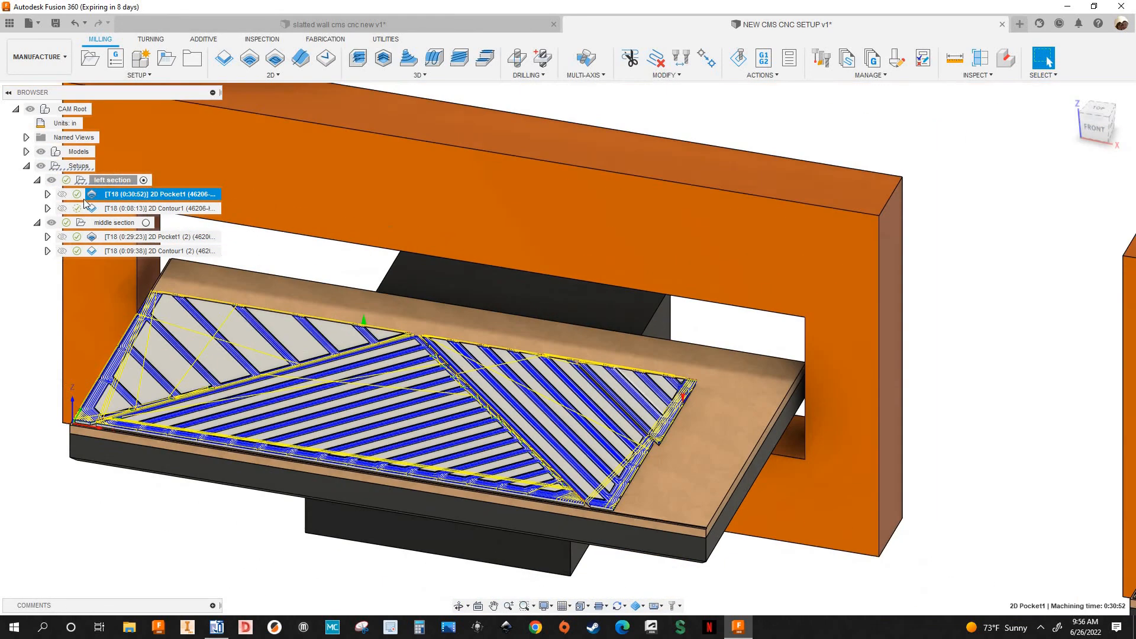
Step: Enable Preserve Order in the passes of the middle section's 2D Pocket operation and accept the change
click(100, 237)
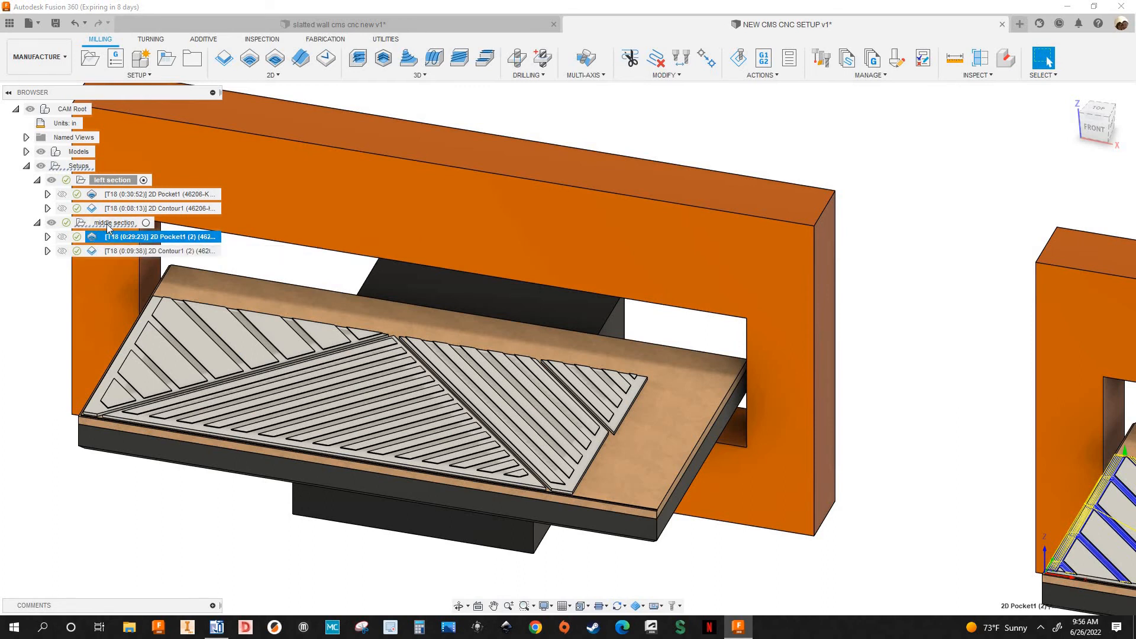
right_click(122, 237)
click(150, 9)
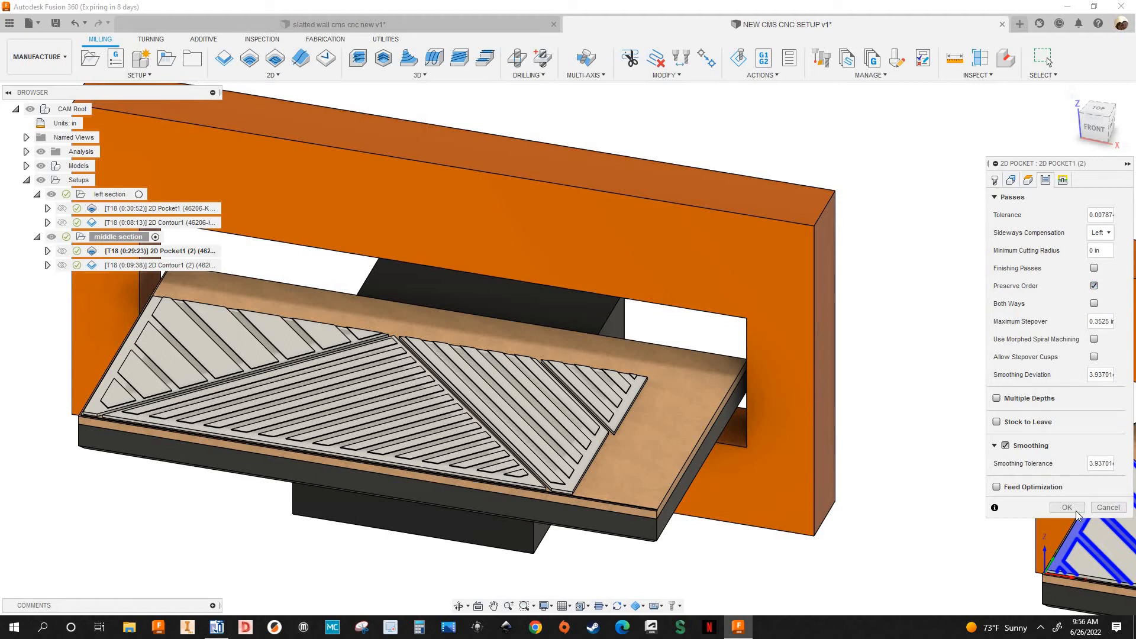
key(Return)
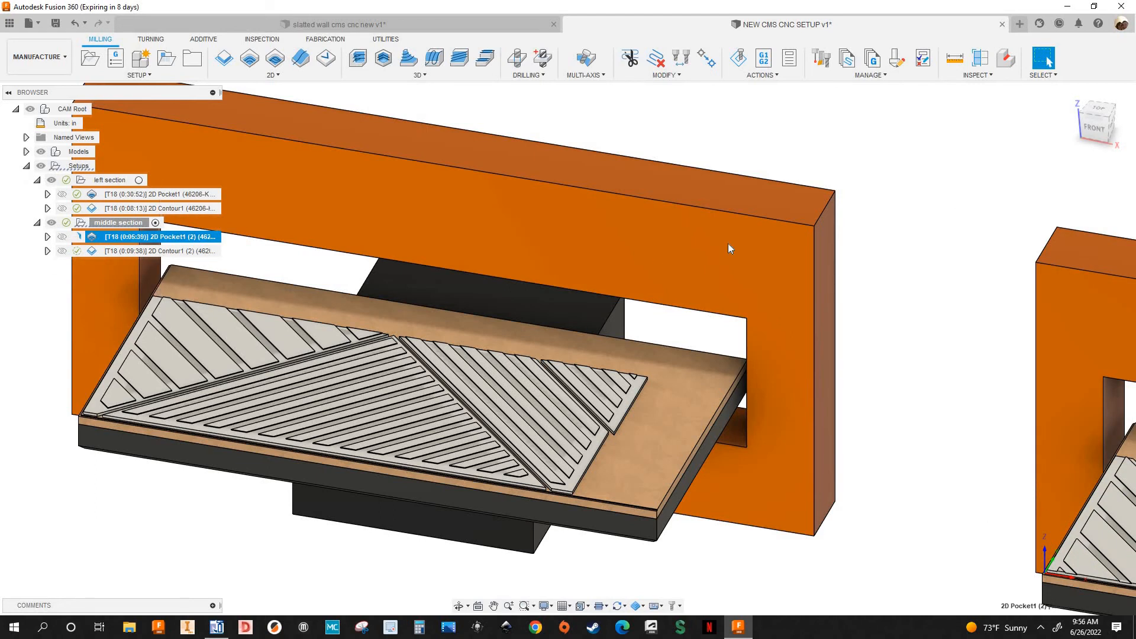
scroll(281, 285, down, 5)
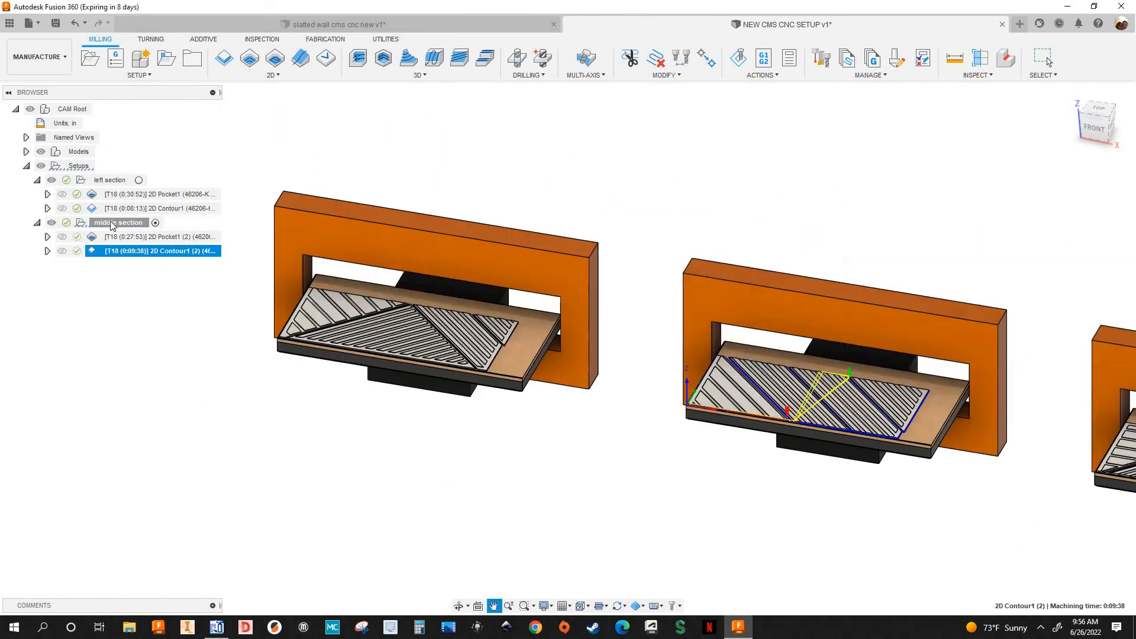
Step: Simulate the middle section's setup and play through its 2D Pocket operation while watching the tool over the panel
right_click(111, 224)
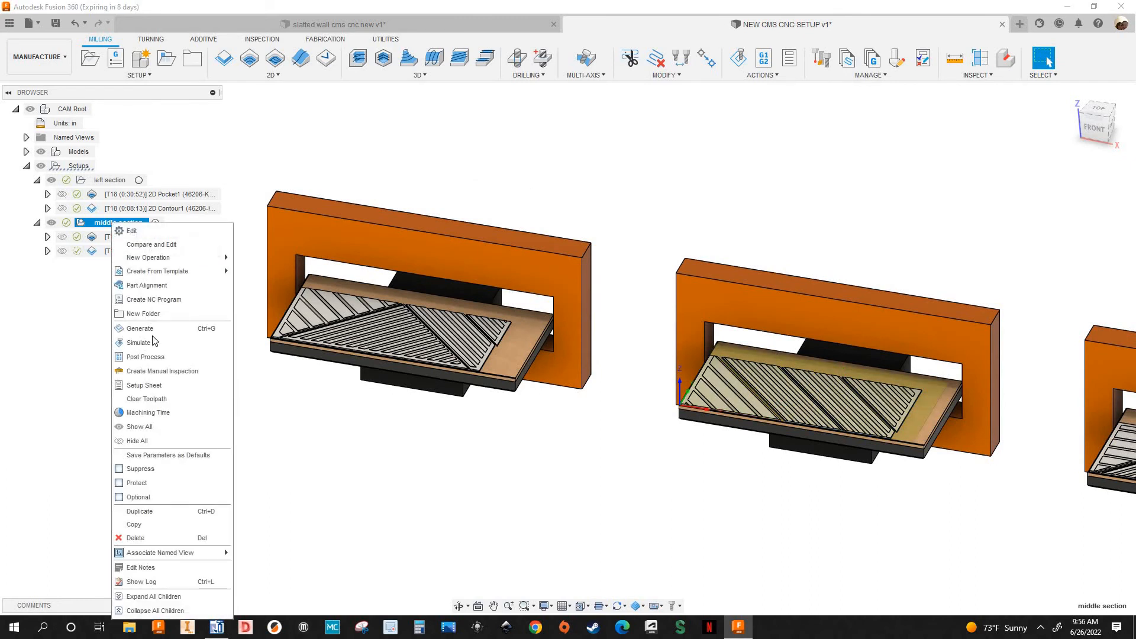
click(139, 342)
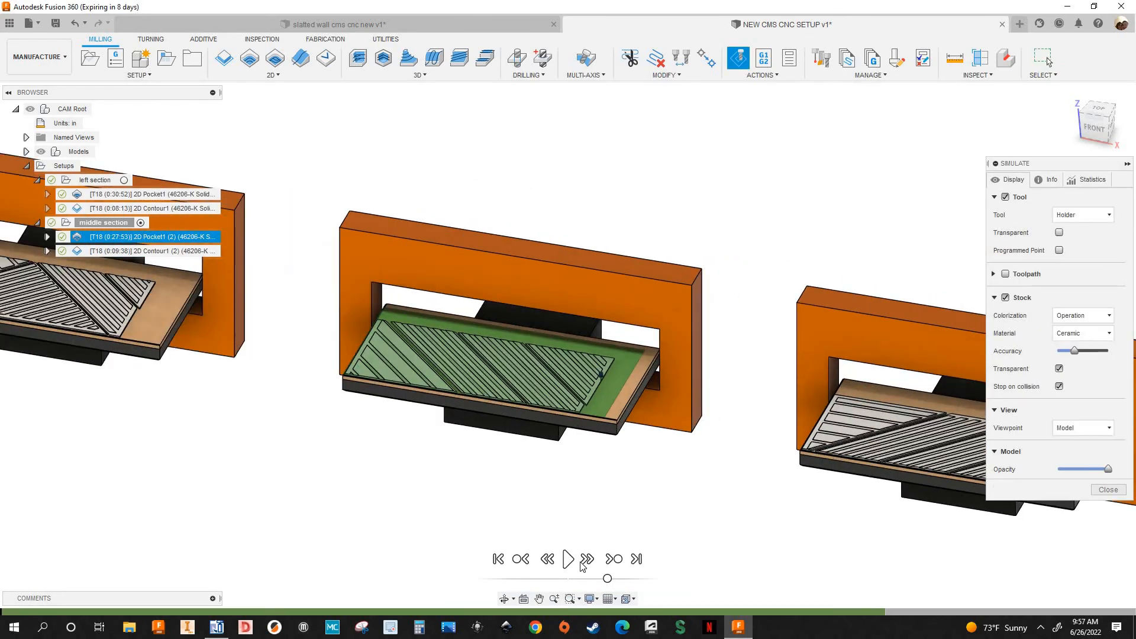
scroll(499, 351, up, 6)
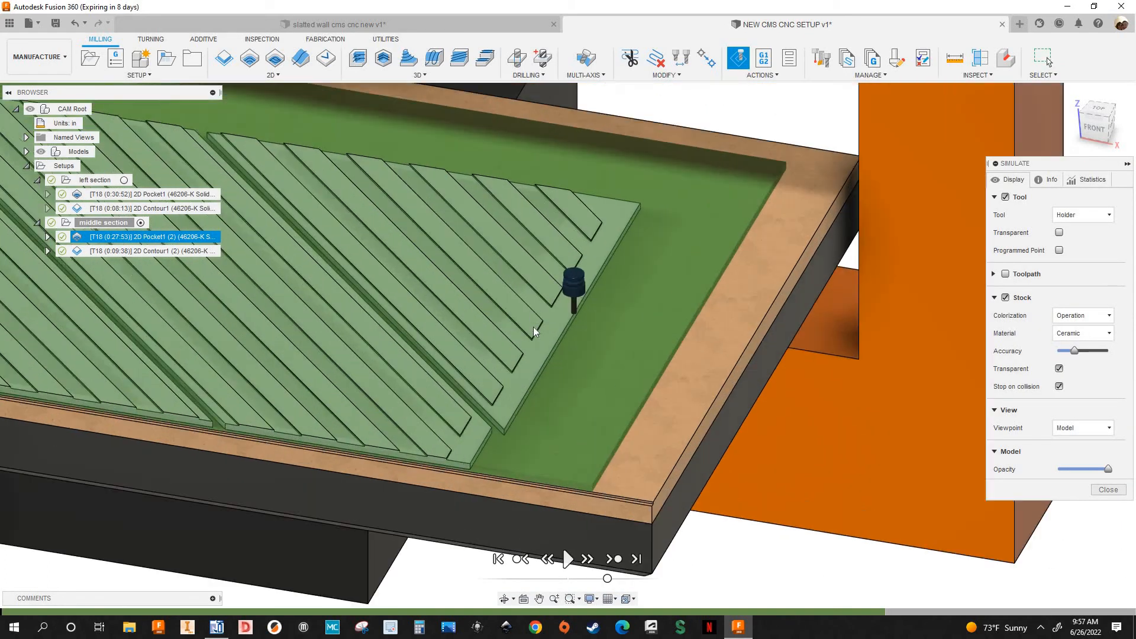
scroll(595, 569, down, 2)
click(568, 557)
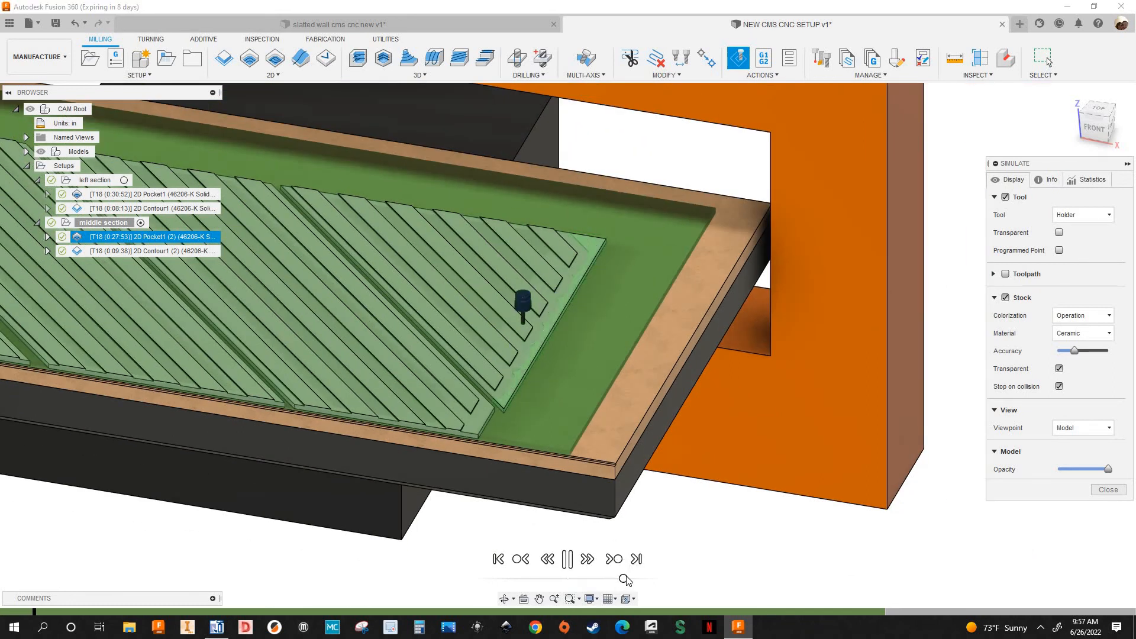
scroll(579, 545, down, 2)
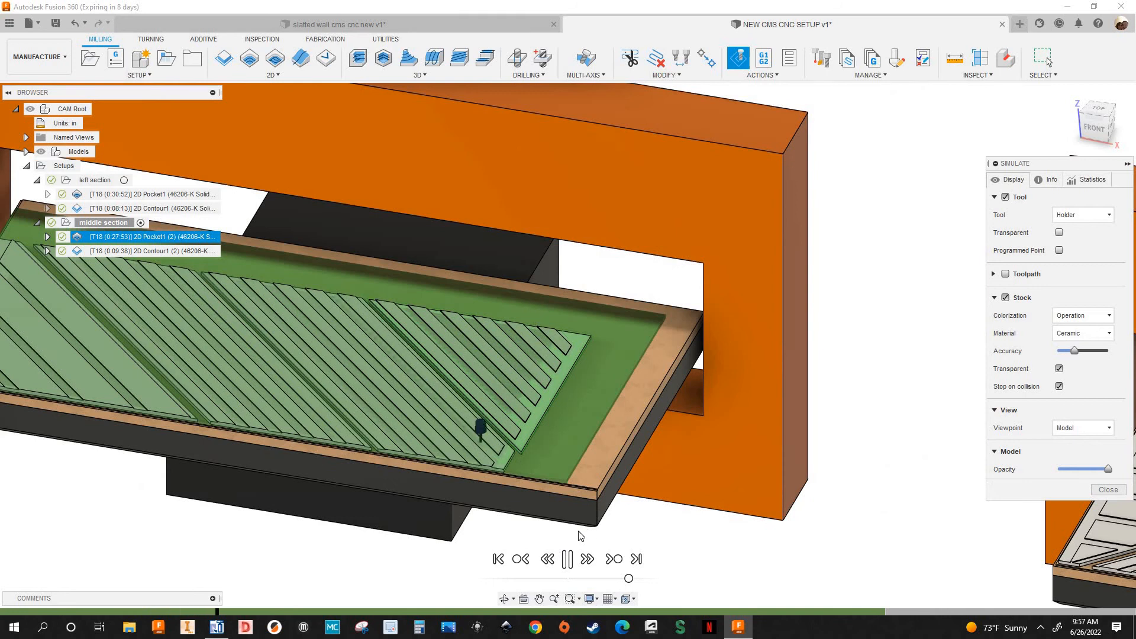
scroll(577, 547, down, 1)
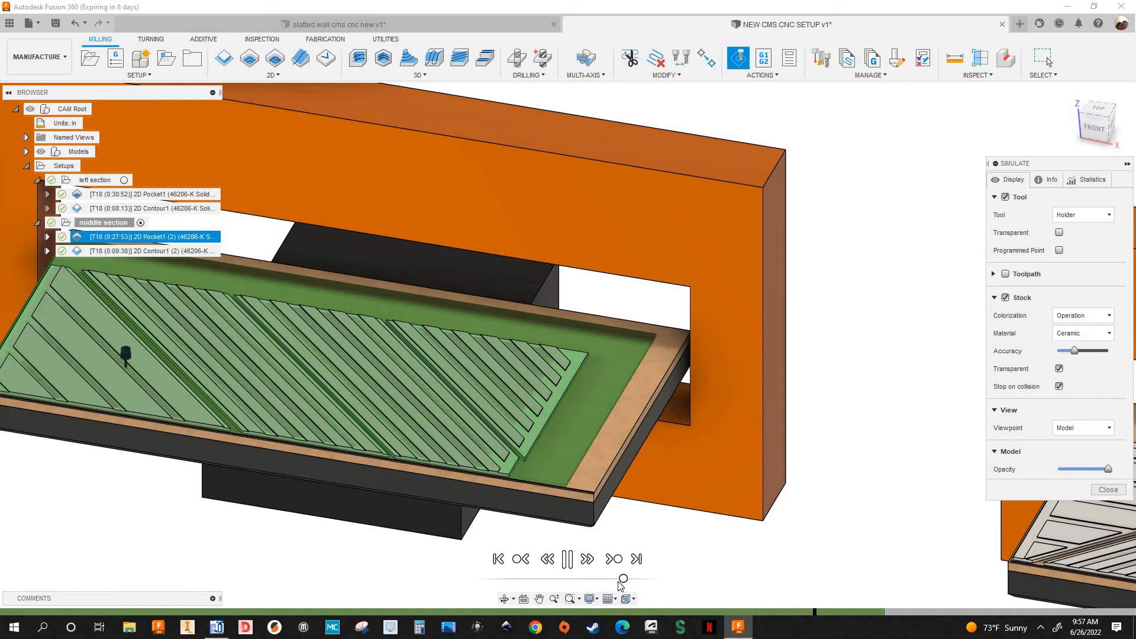
Step: Slow the simulation and watch the tool finish the 2D Pocket and start the 2D Contour cut along the front edge
drag(621, 579, 613, 582)
scroll(197, 334, up, 5)
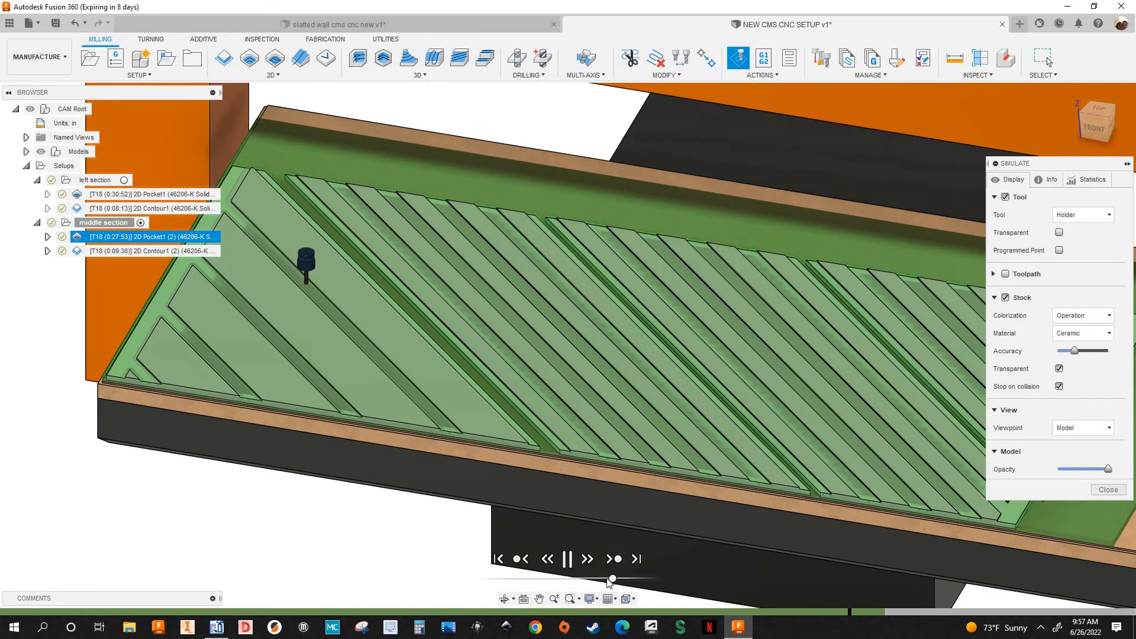
drag(614, 580, 612, 579)
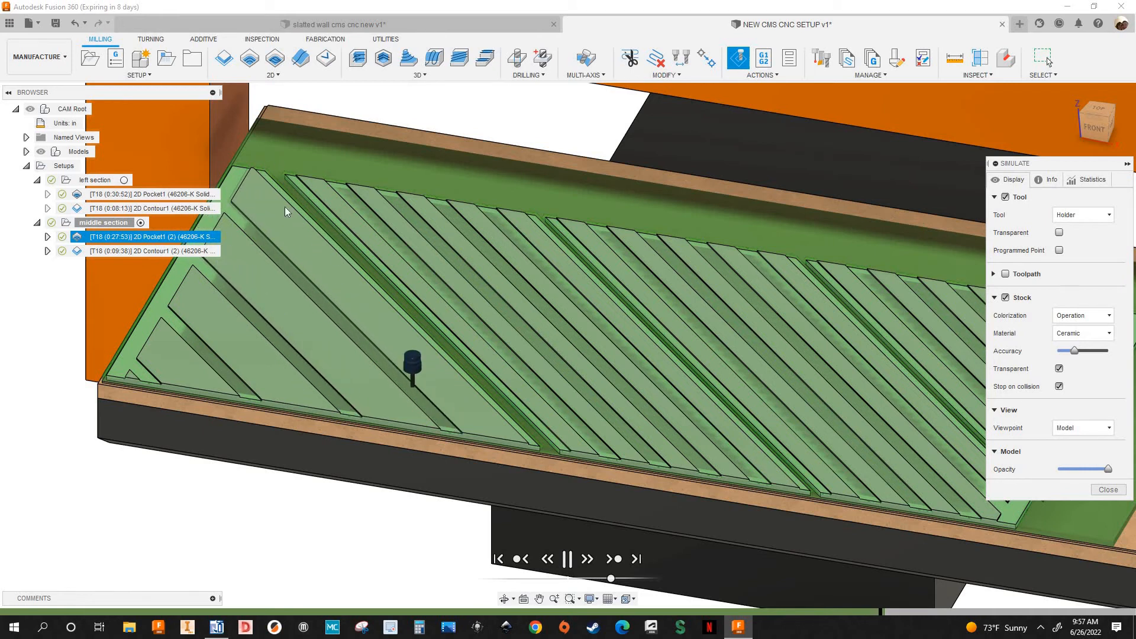
scroll(285, 207, up, 1)
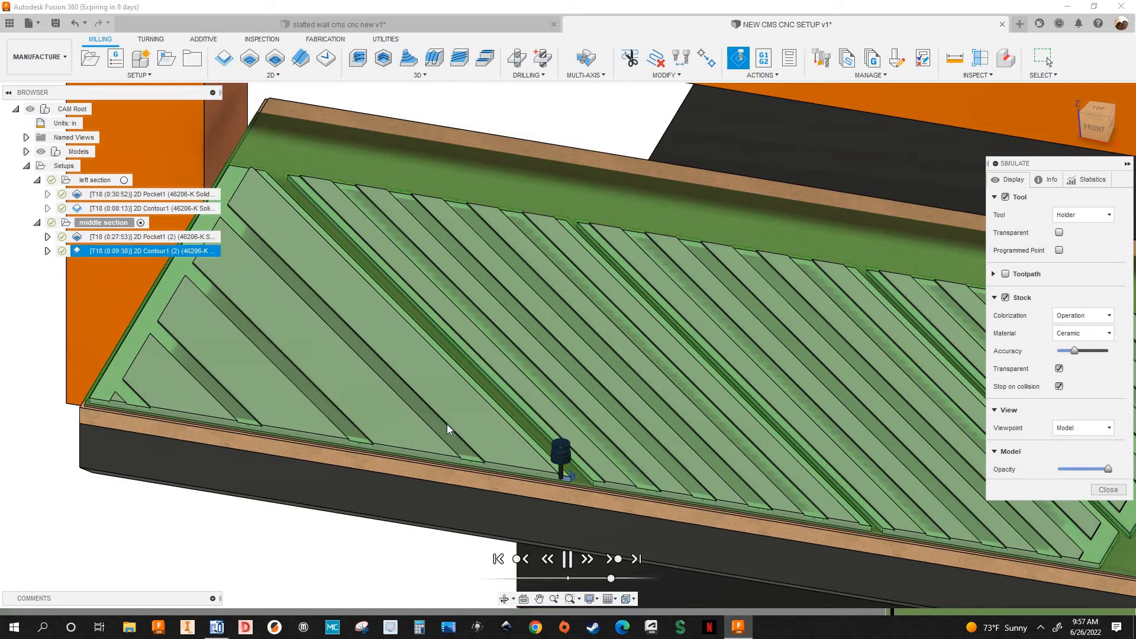
scroll(495, 413, up, 1)
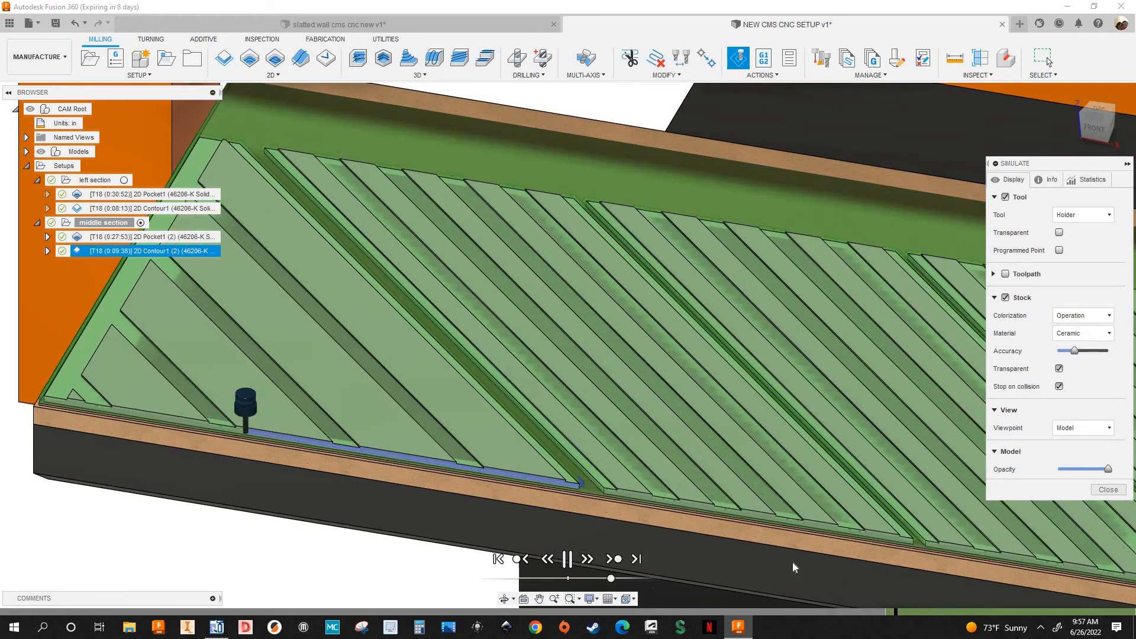
Step: Rewind to the end of the 2D Pocket operation, slow the playback further and examine the first contour's entry cut up close
click(878, 612)
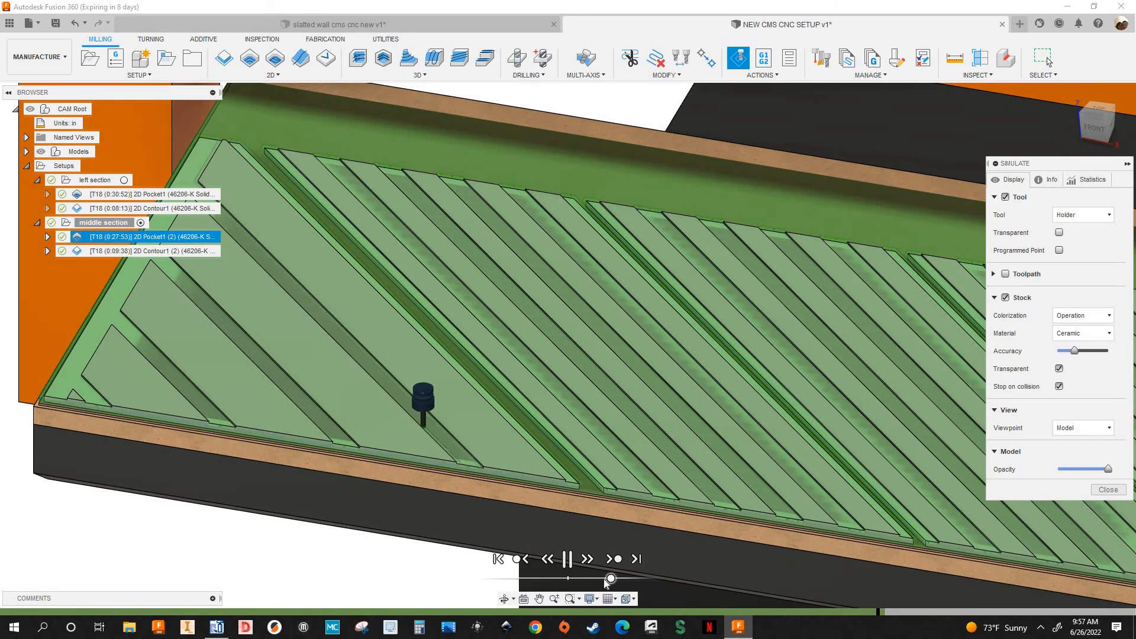
drag(605, 580, 599, 580)
shift+middle_drag(339, 513, 534, 532)
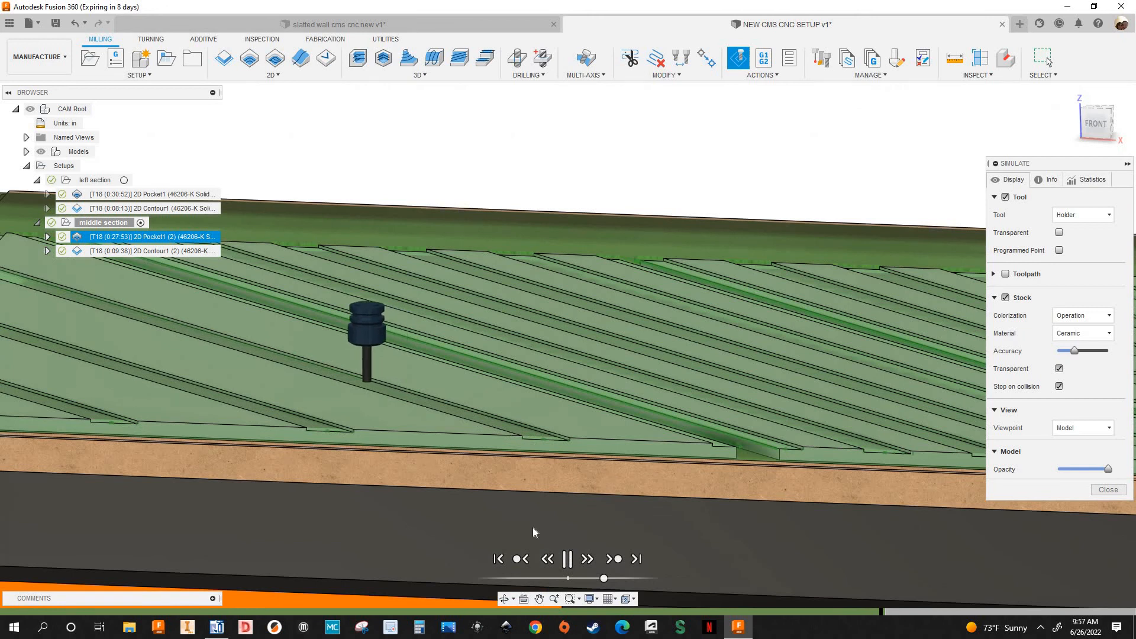
shift+middle_drag(289, 416, 131, 343)
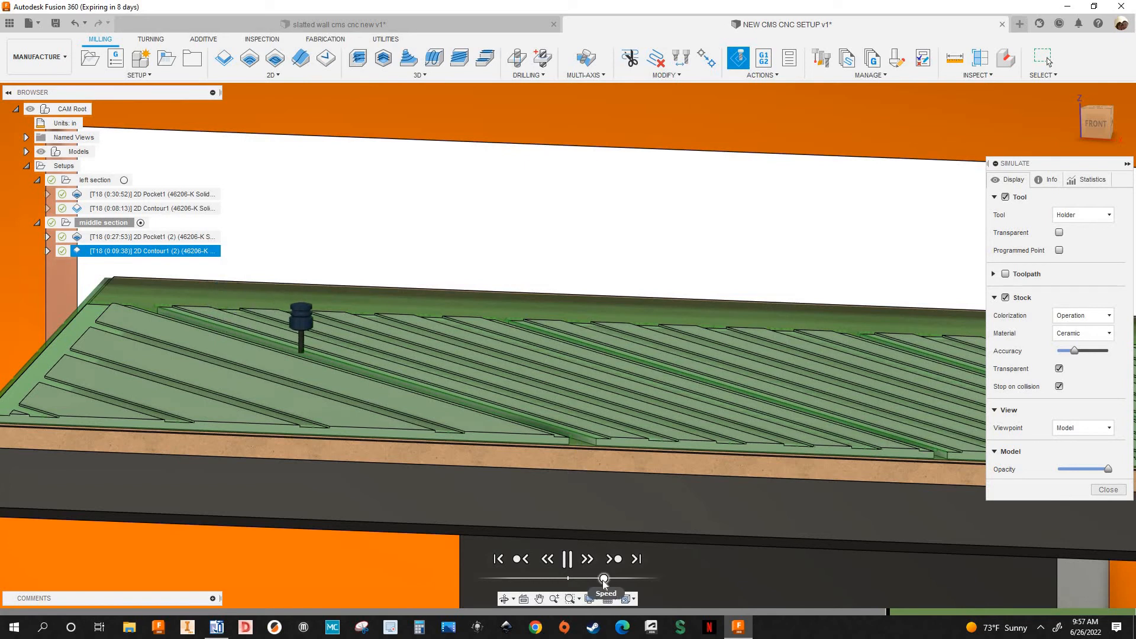
scroll(565, 469, up, 1)
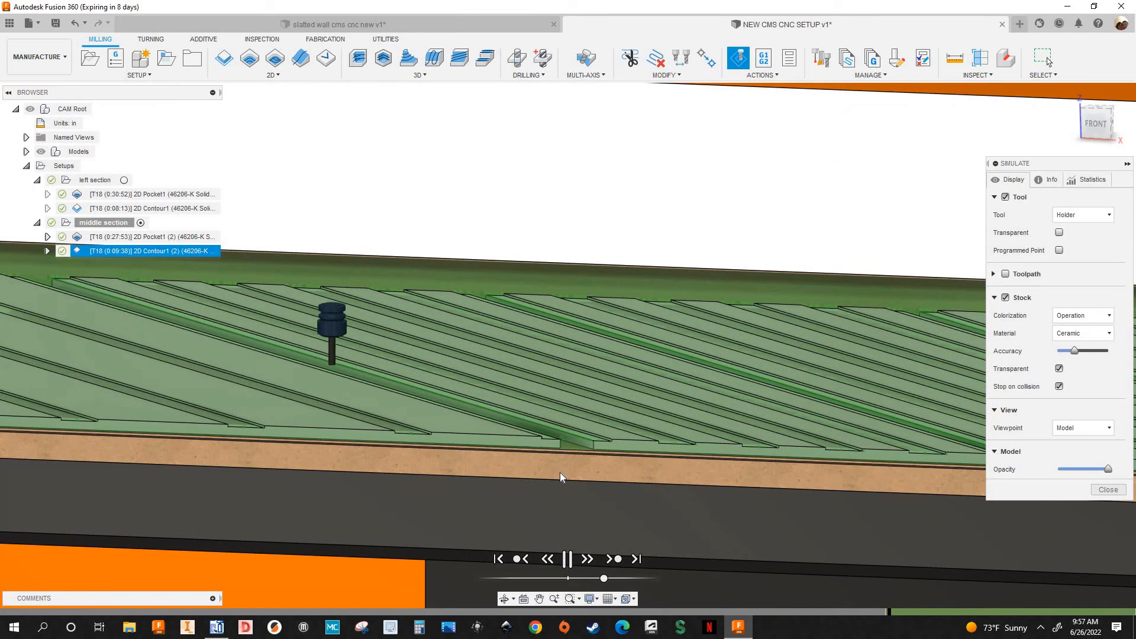
scroll(596, 579, up, 1)
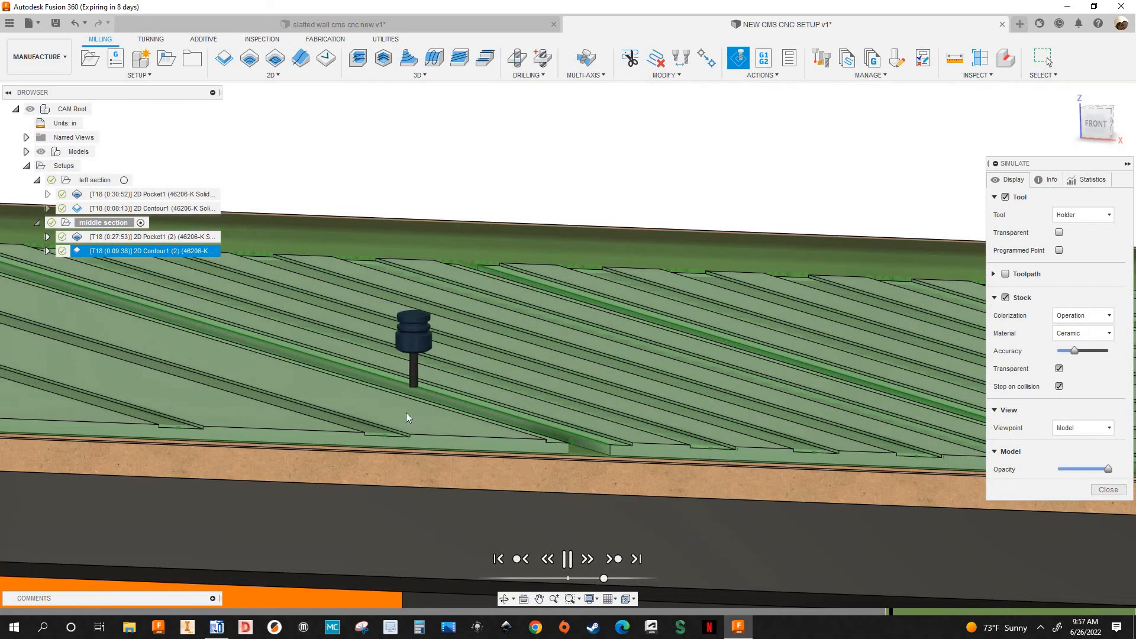
scroll(609, 568, up, 2)
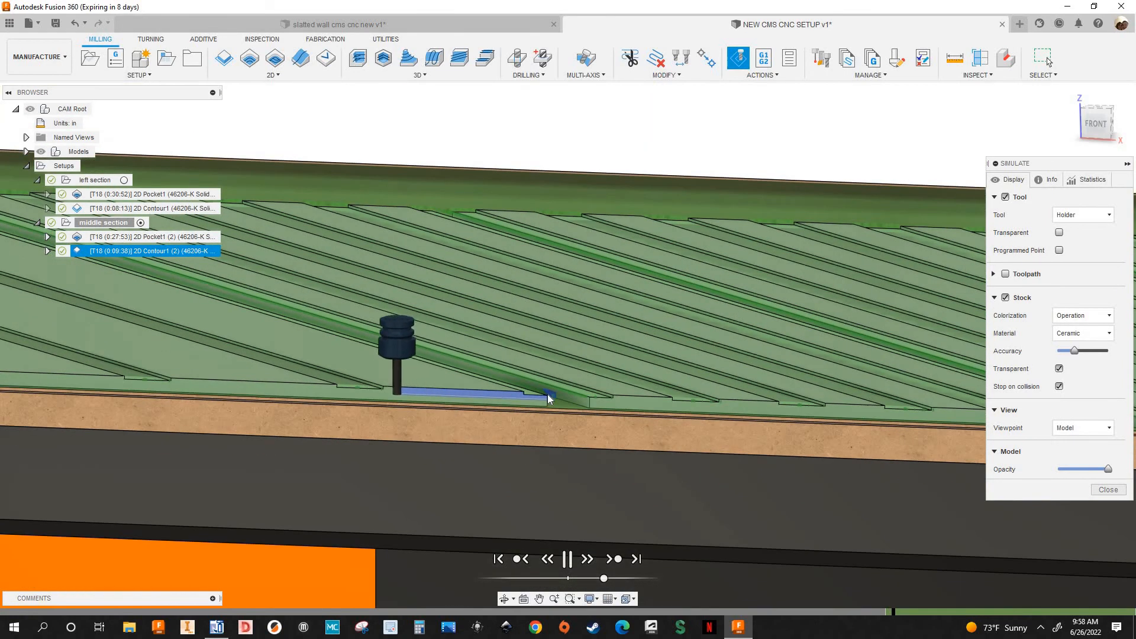
scroll(550, 398, up, 3)
scroll(522, 392, down, 6)
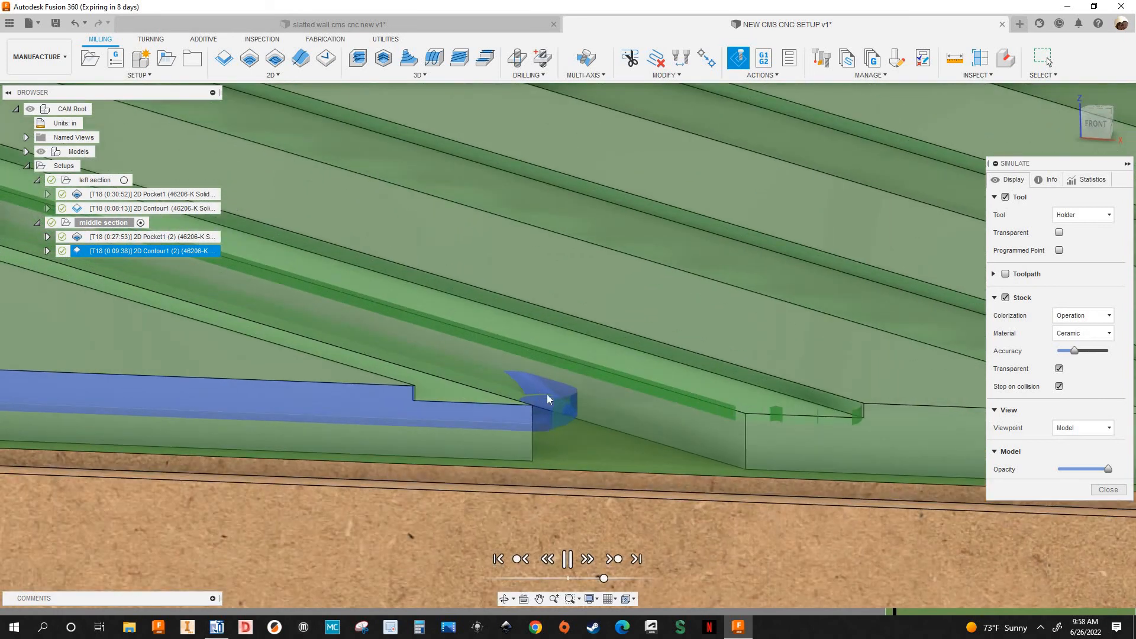
scroll(215, 417, down, 4)
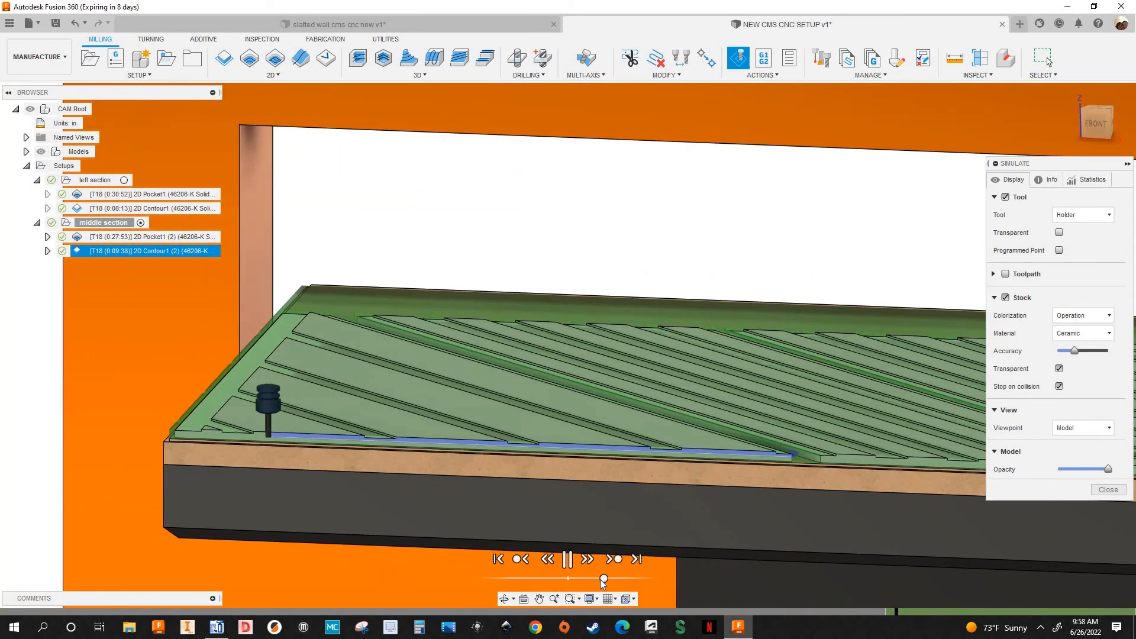
Step: Increase the playback speed and follow the cutting passes around the first contour of the middle section
drag(602, 580, 606, 579)
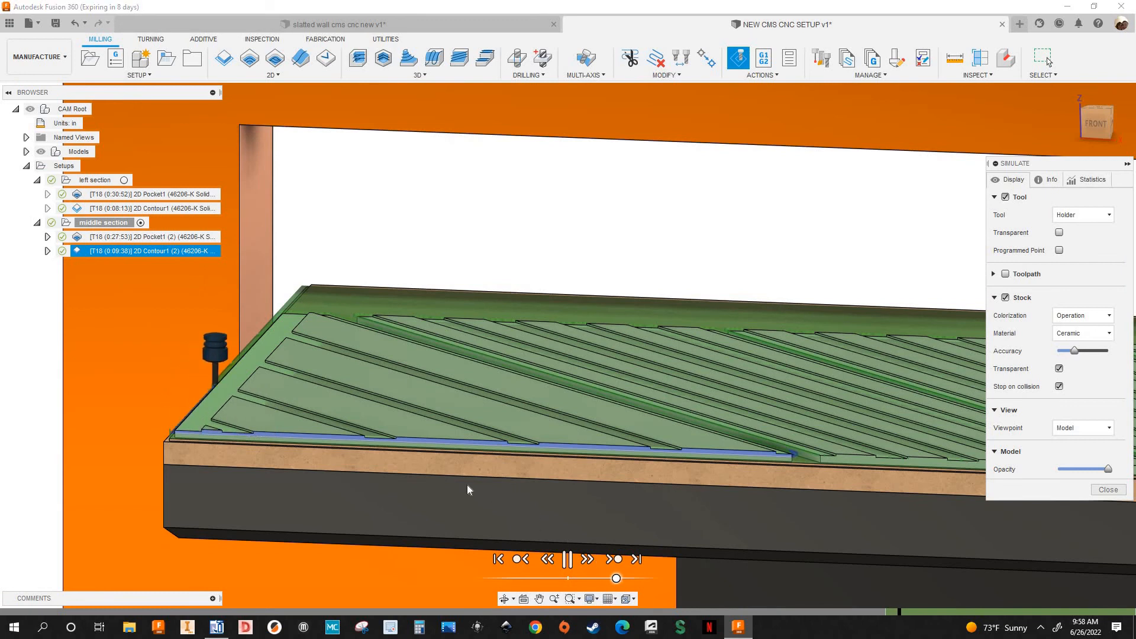
scroll(466, 485, down, 5)
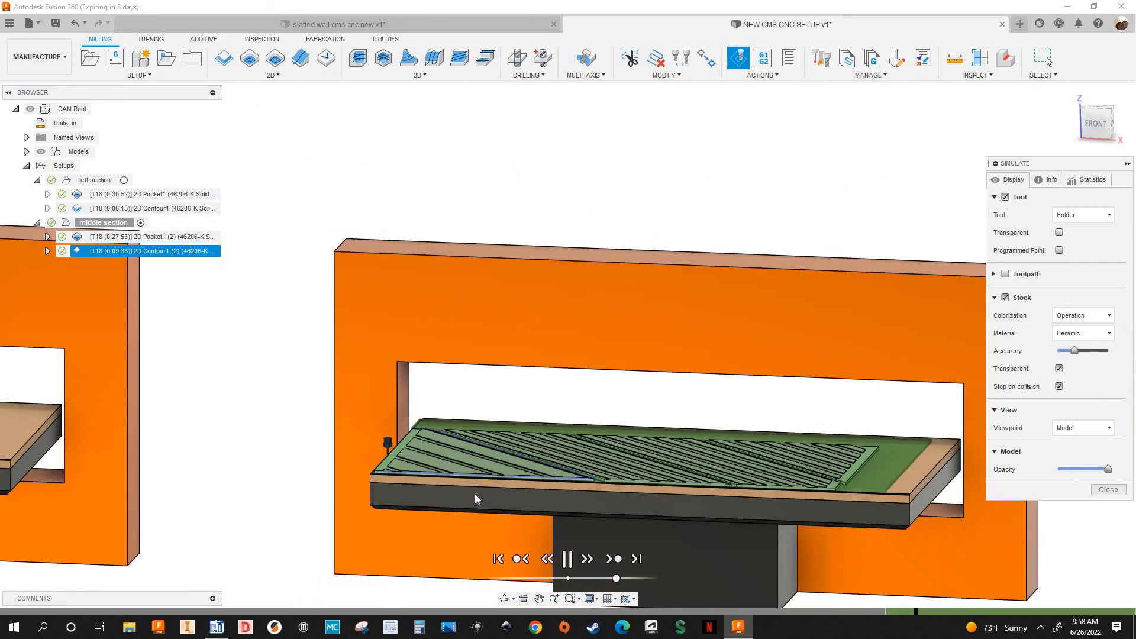
scroll(474, 493, up, 5)
scroll(520, 499, up, 1)
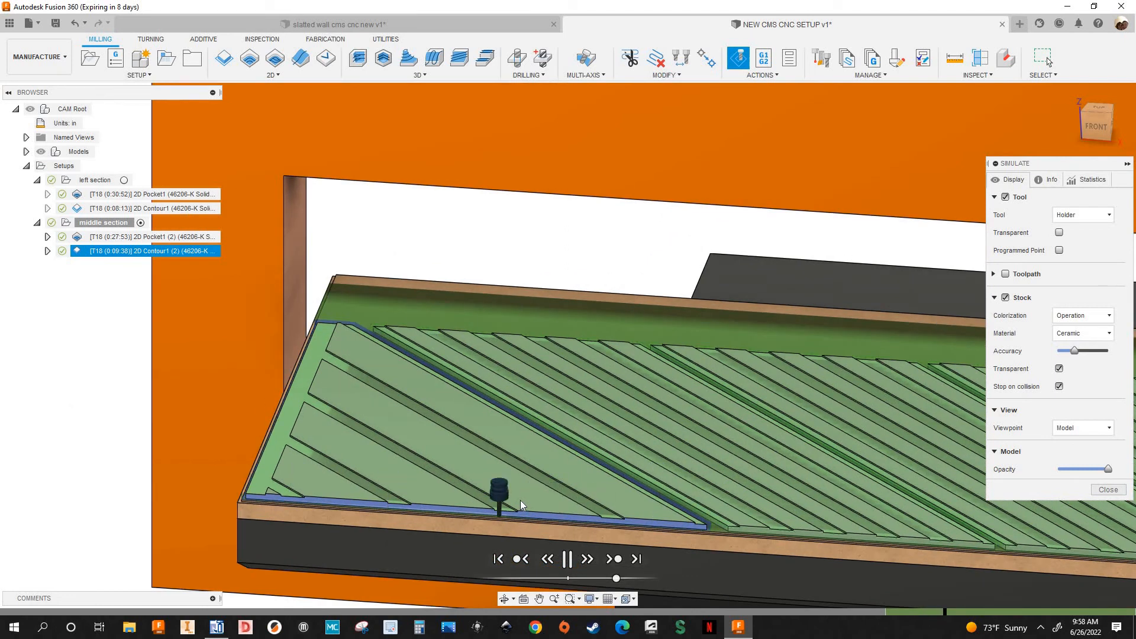
scroll(520, 500, down, 1)
Step: Watch the simulation cut the remaining contours across the middle section, check their cutting sequence and close the simulation
scroll(549, 441, down, 3)
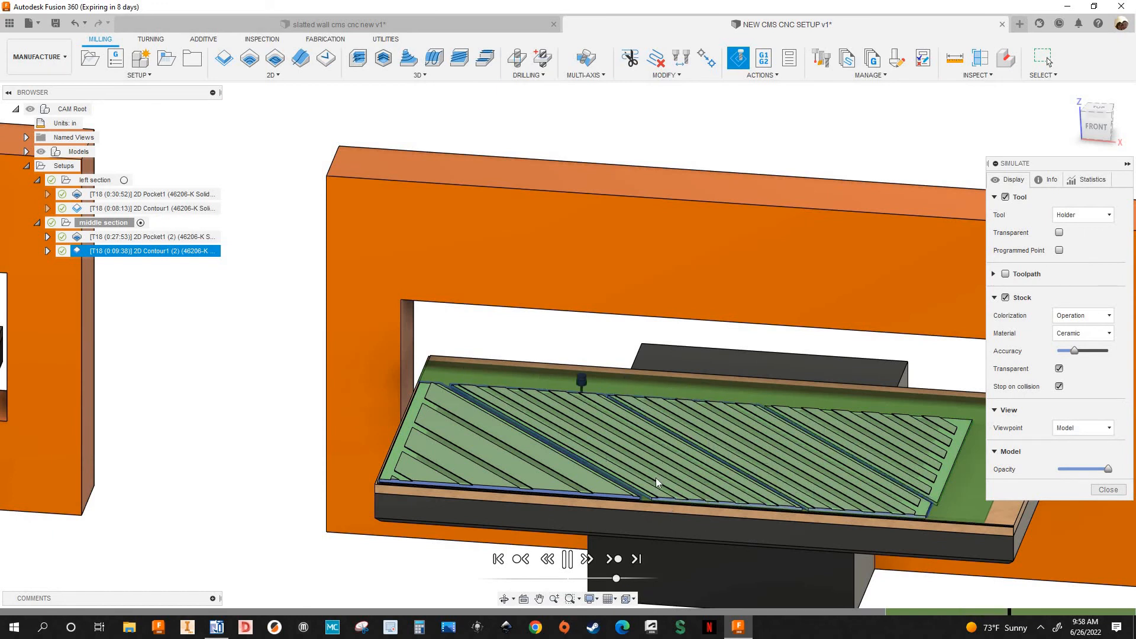
scroll(656, 477, up, 3)
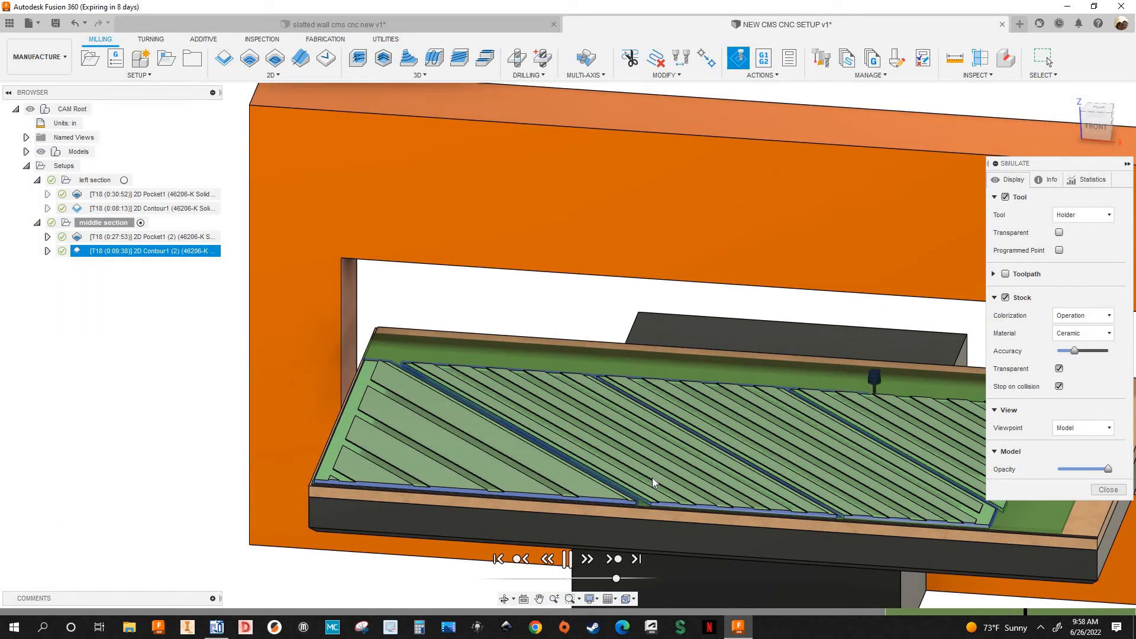
scroll(644, 471, up, 1)
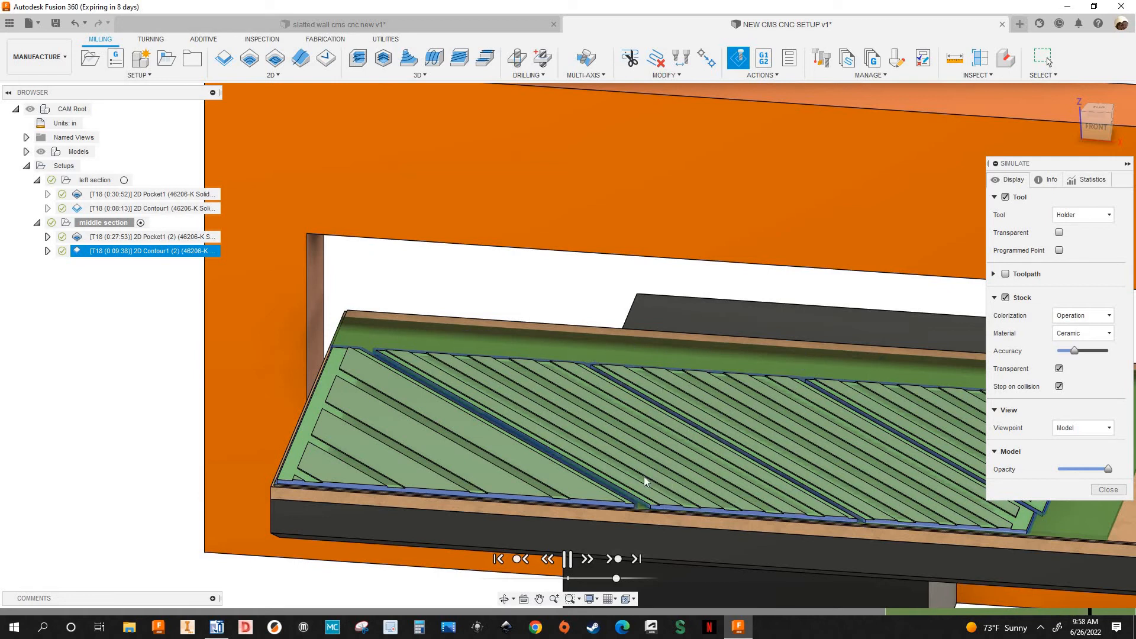
scroll(609, 468, up, 1)
scroll(607, 465, down, 1)
middle_drag(674, 436, 574, 406)
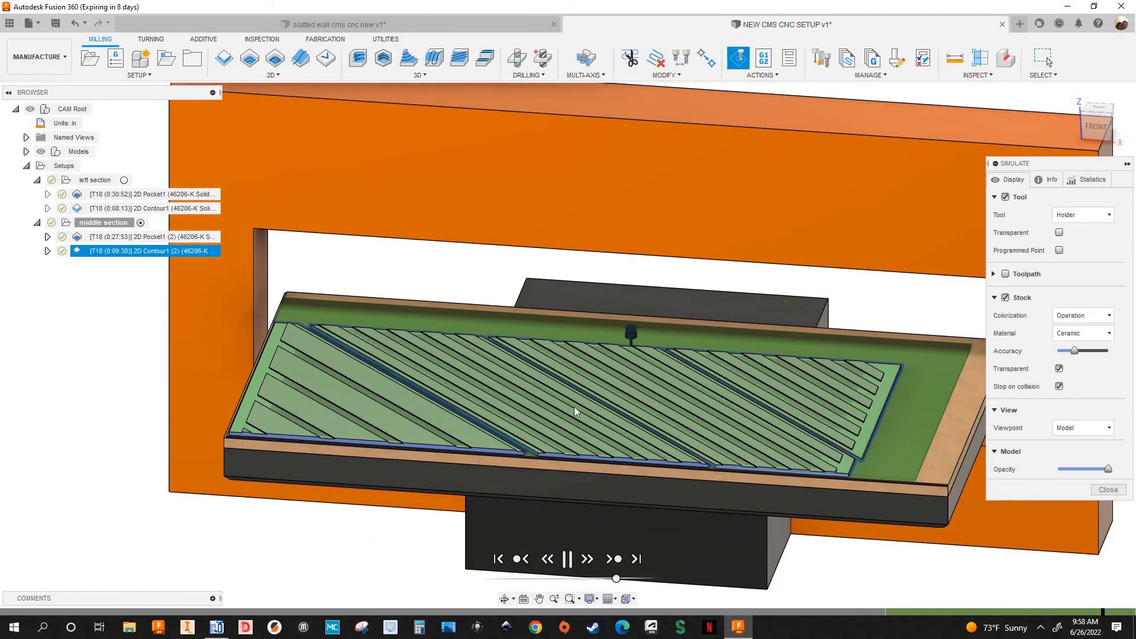
scroll(609, 443, up, 3)
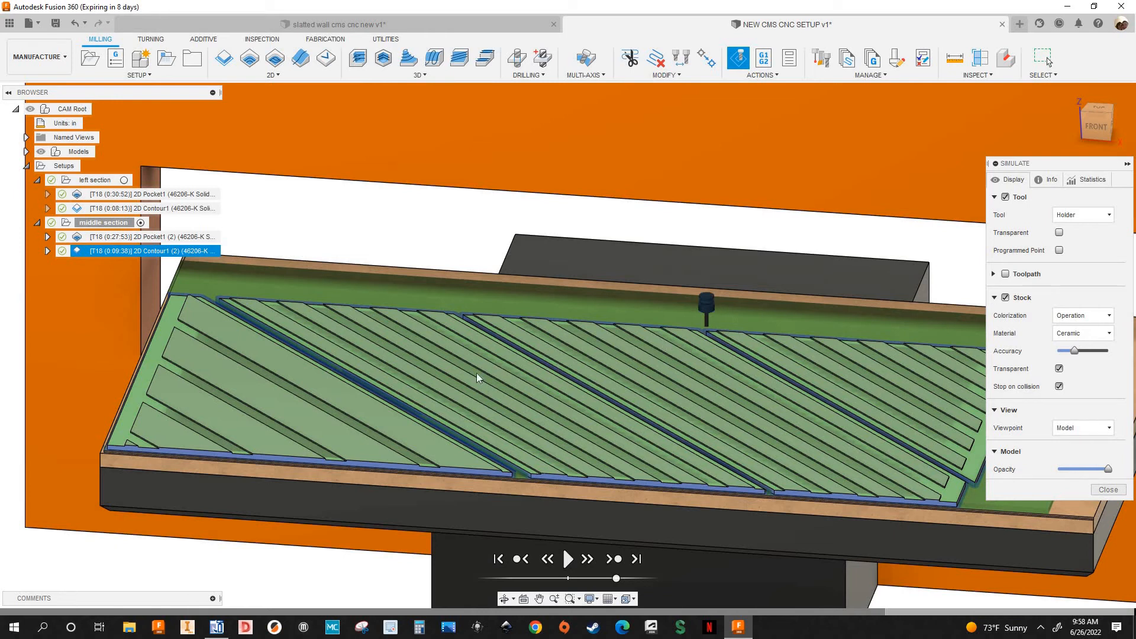
scroll(450, 388, up, 1)
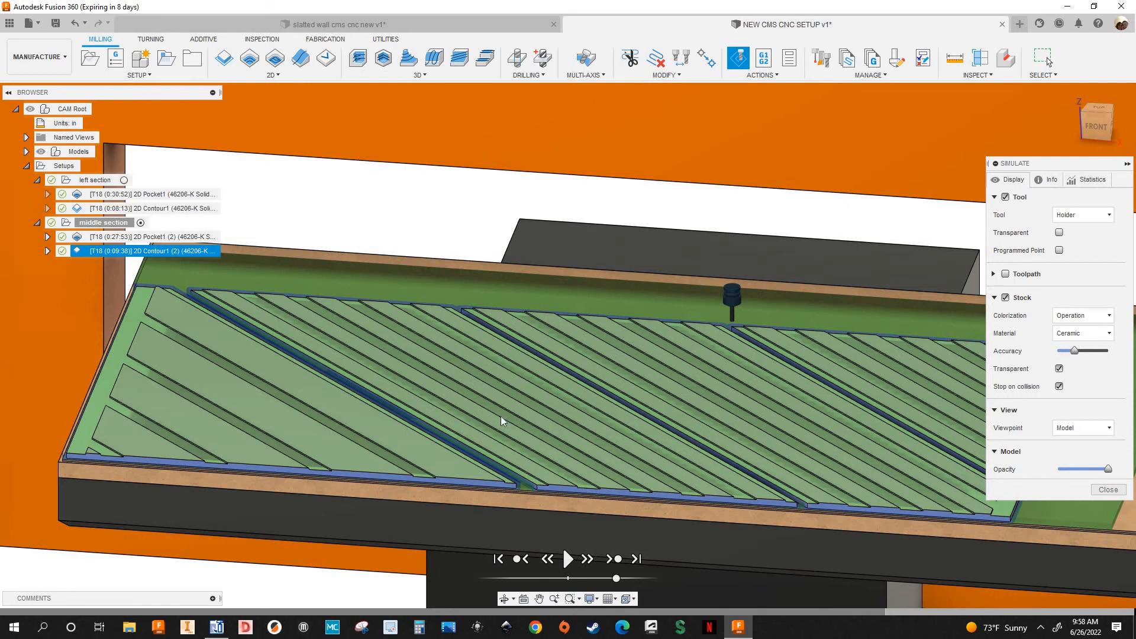
scroll(692, 340, down, 2)
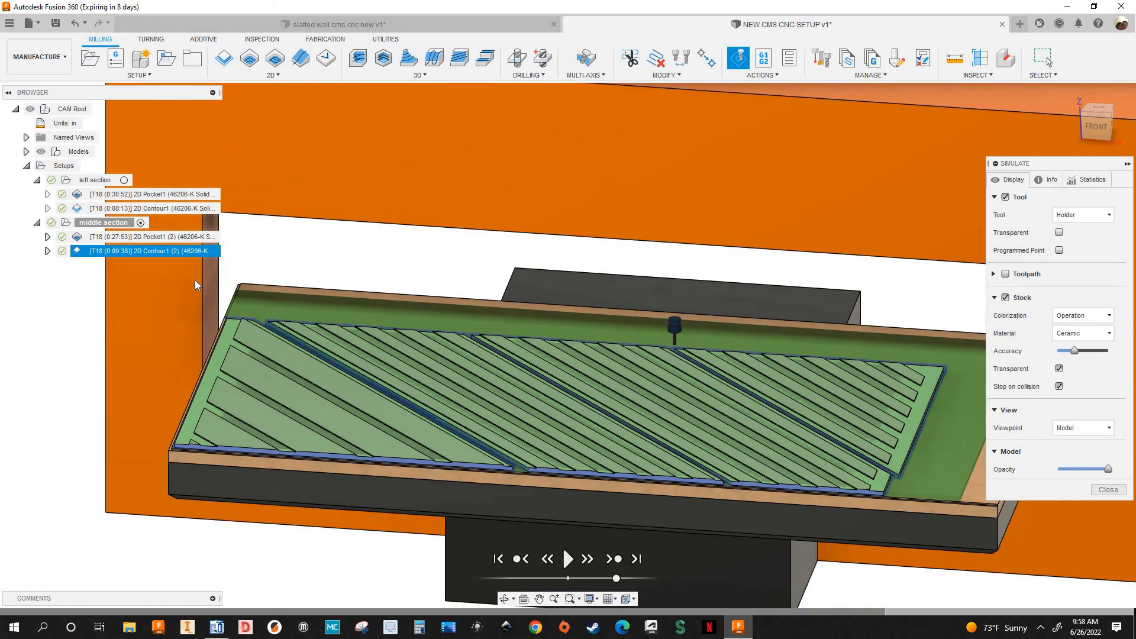
click(1108, 490)
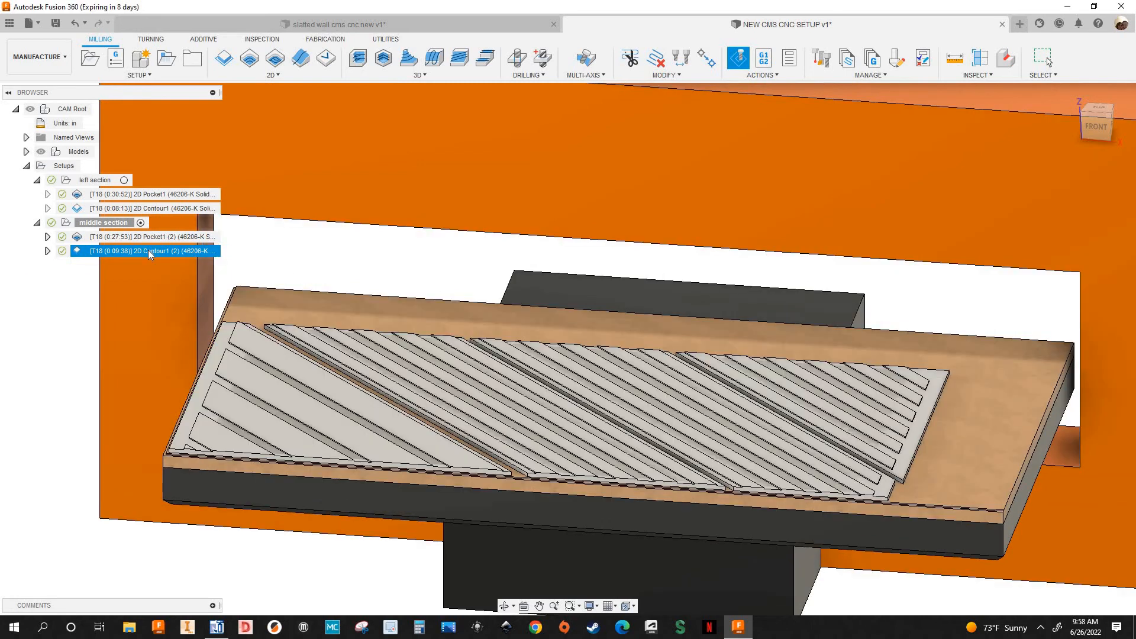
Step: Edit the middle section's 2D Contour1 (2) operation to turn on Order by Depth for its multiple depths and accept the change
right_click(155, 251)
click(165, 226)
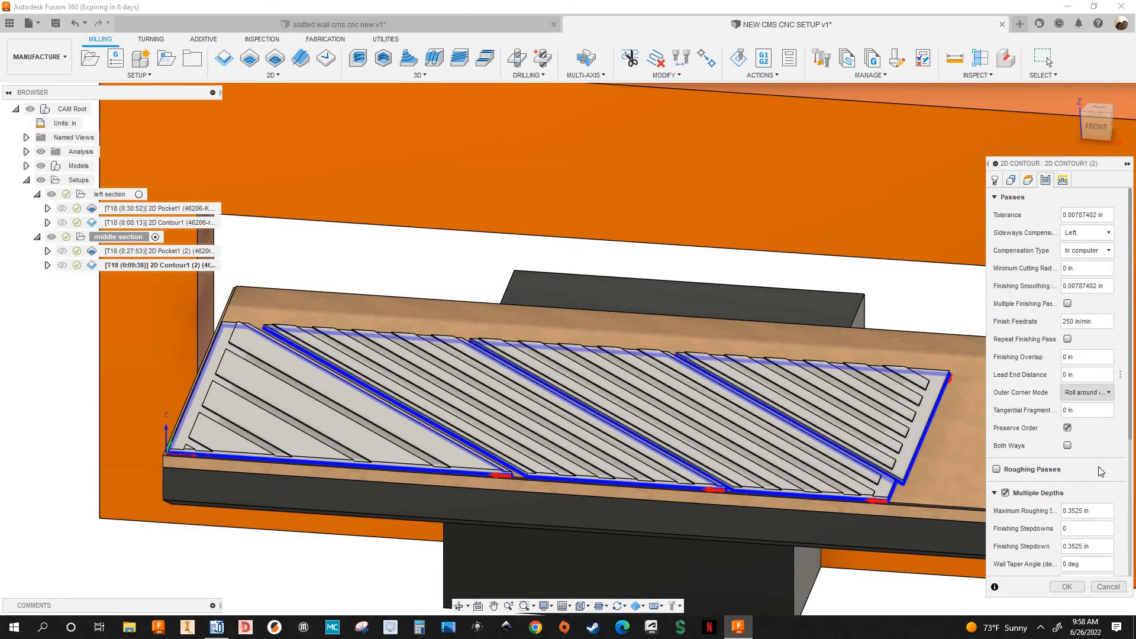
scroll(1095, 456, down, 5)
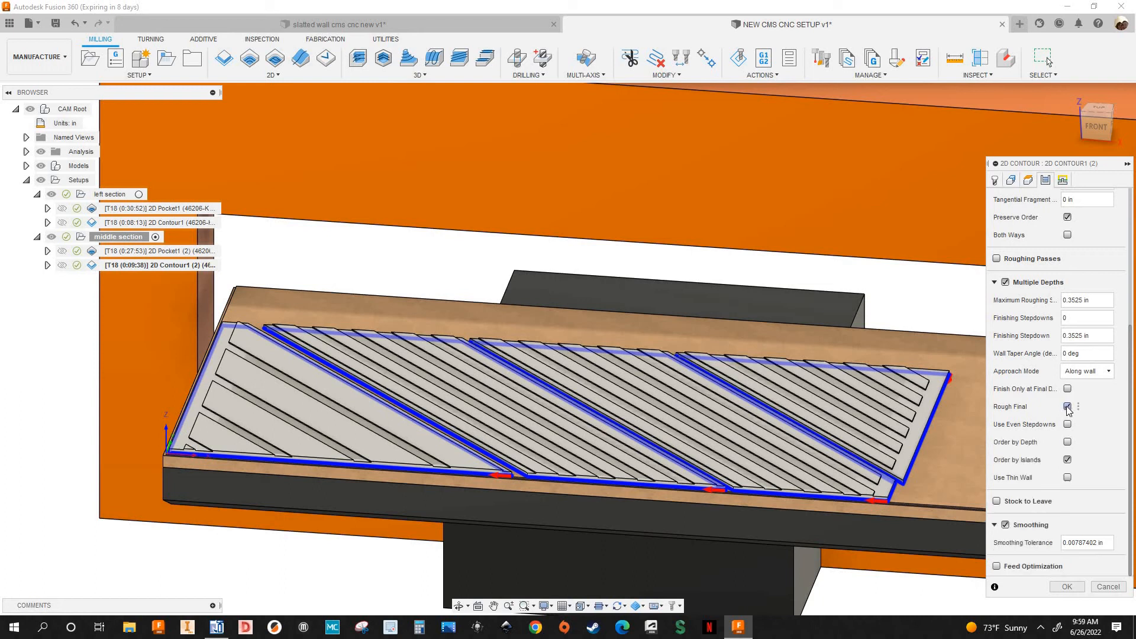
click(1067, 442)
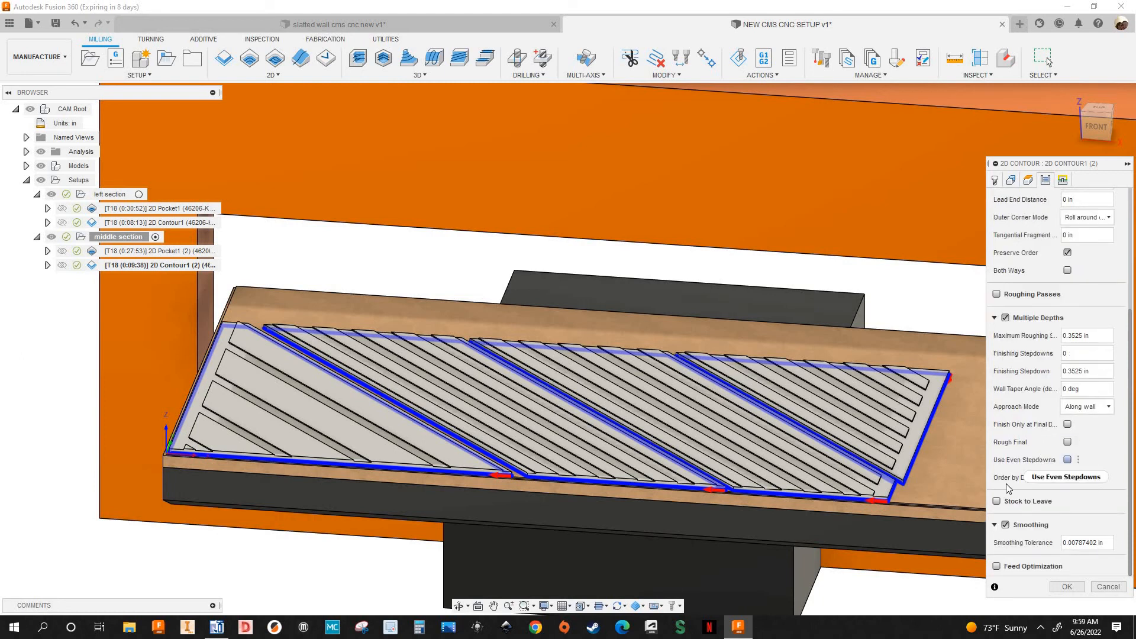
scroll(84, 507, up, 6)
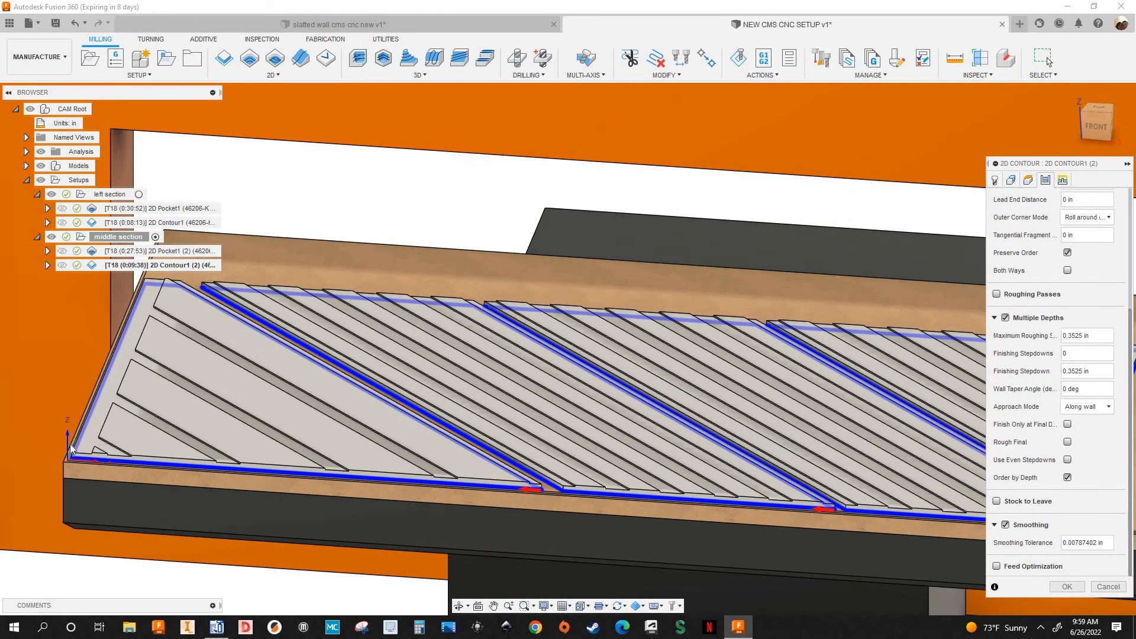
scroll(86, 506, up, 2)
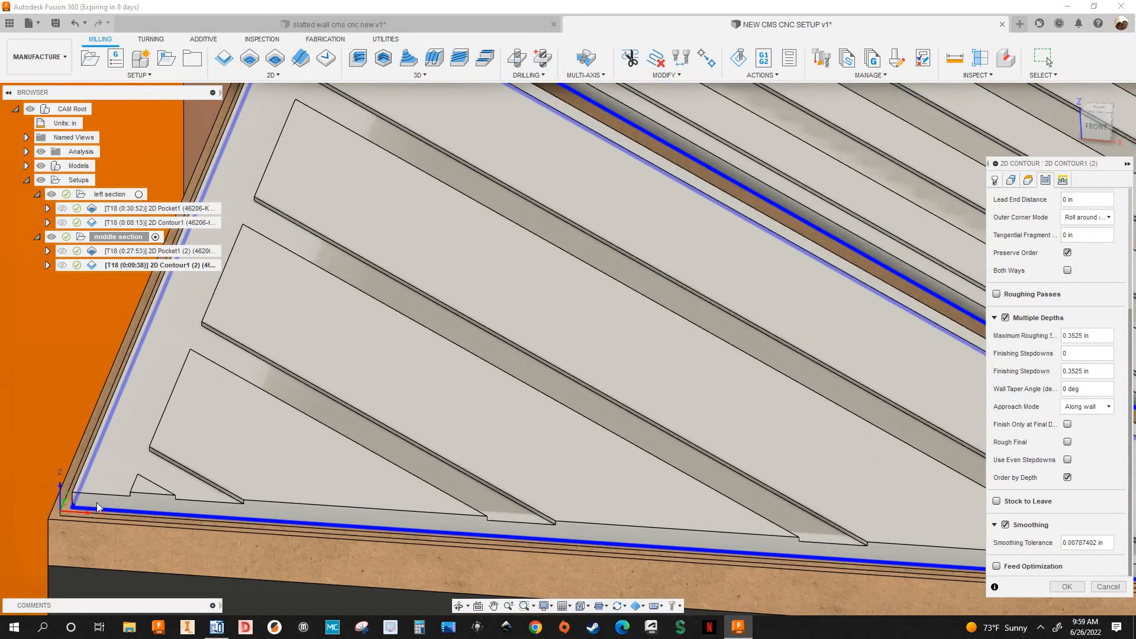
scroll(102, 500, down, 8)
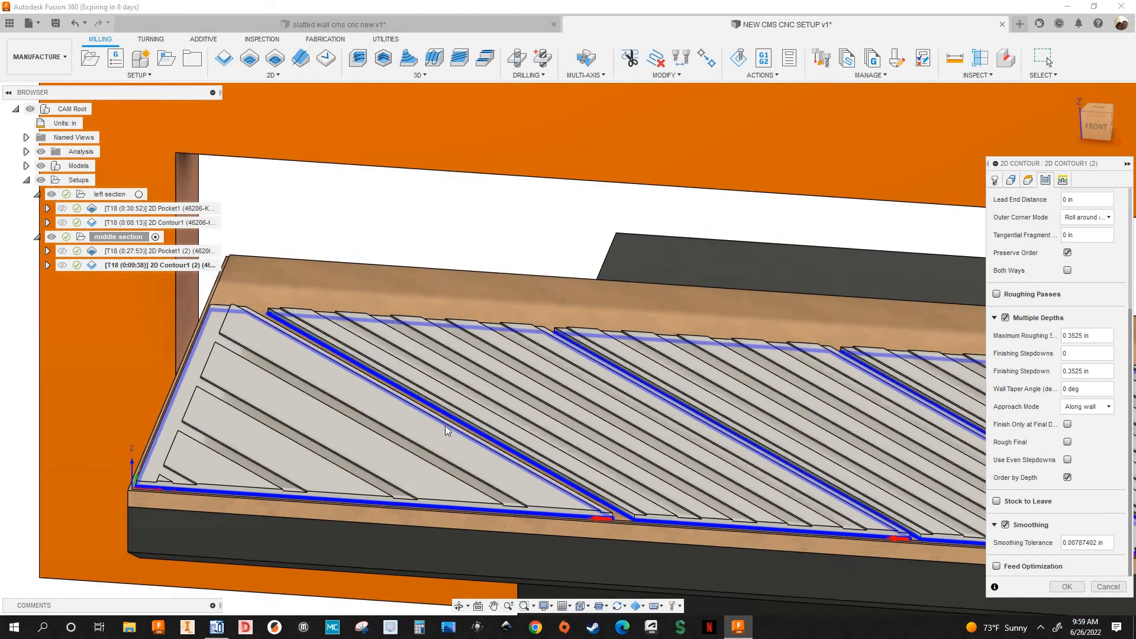
scroll(445, 425, down, 2)
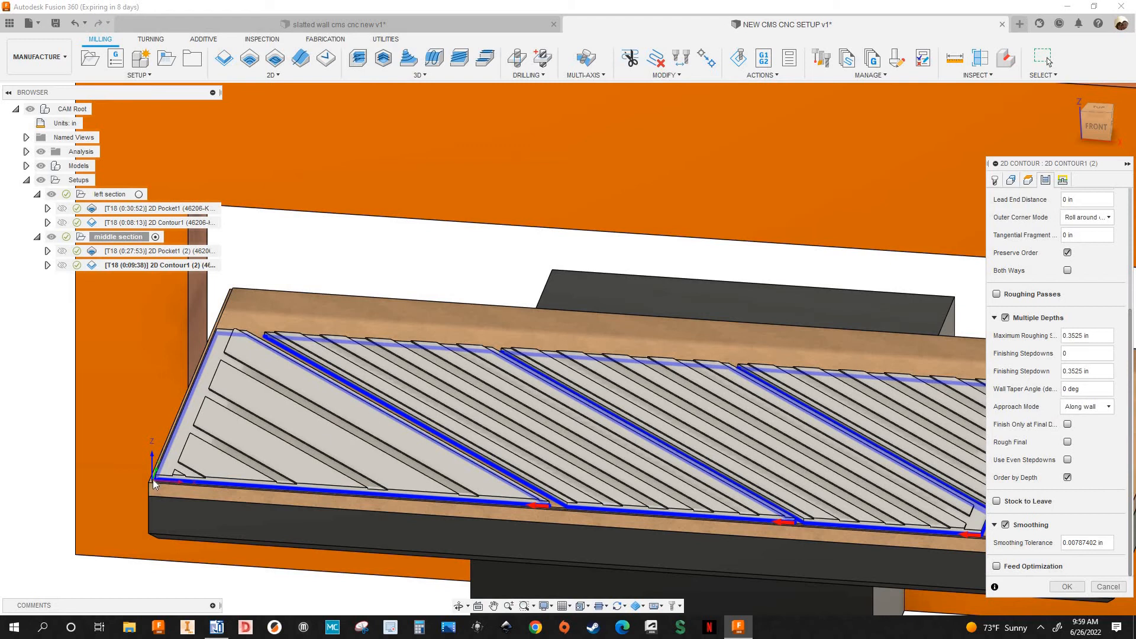
scroll(152, 479, up, 6)
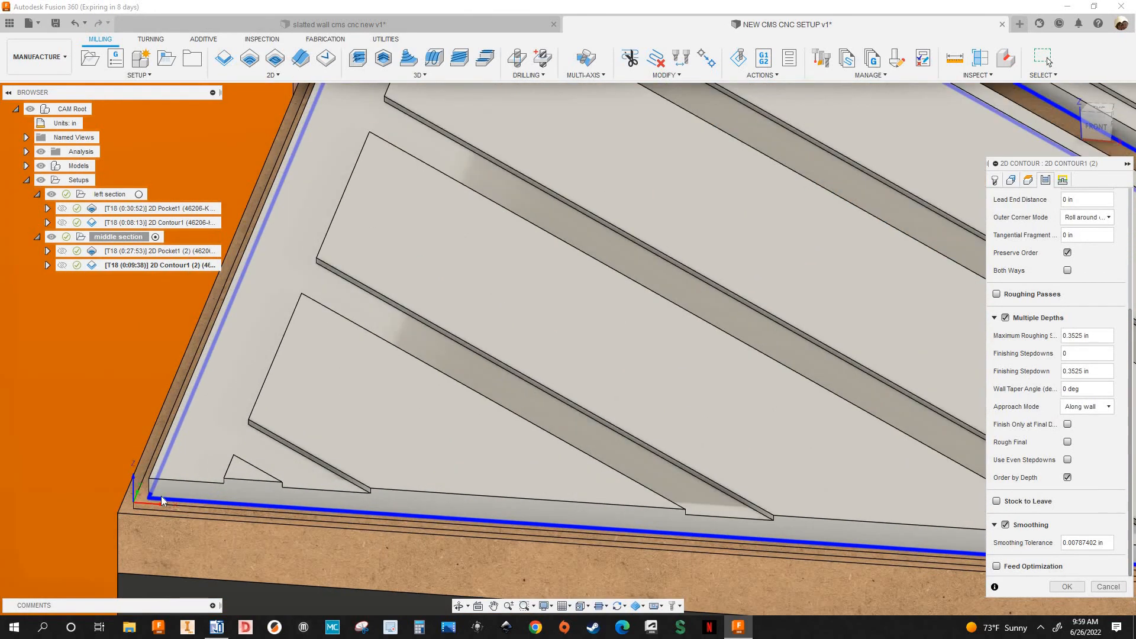
scroll(161, 496, down, 5)
scroll(187, 460, down, 6)
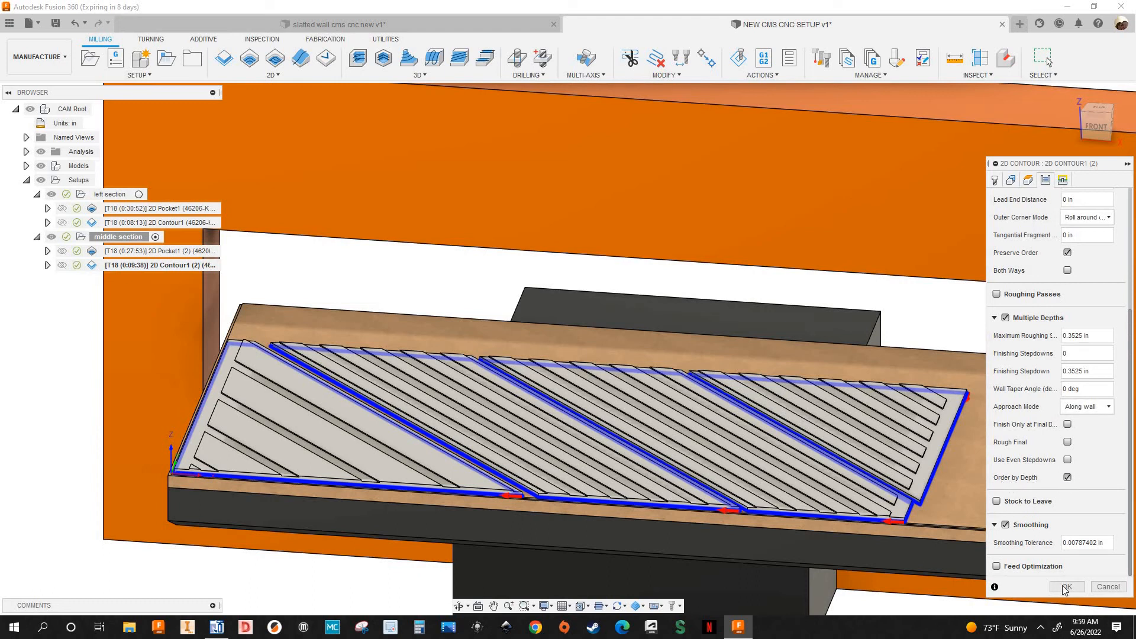
key(Return)
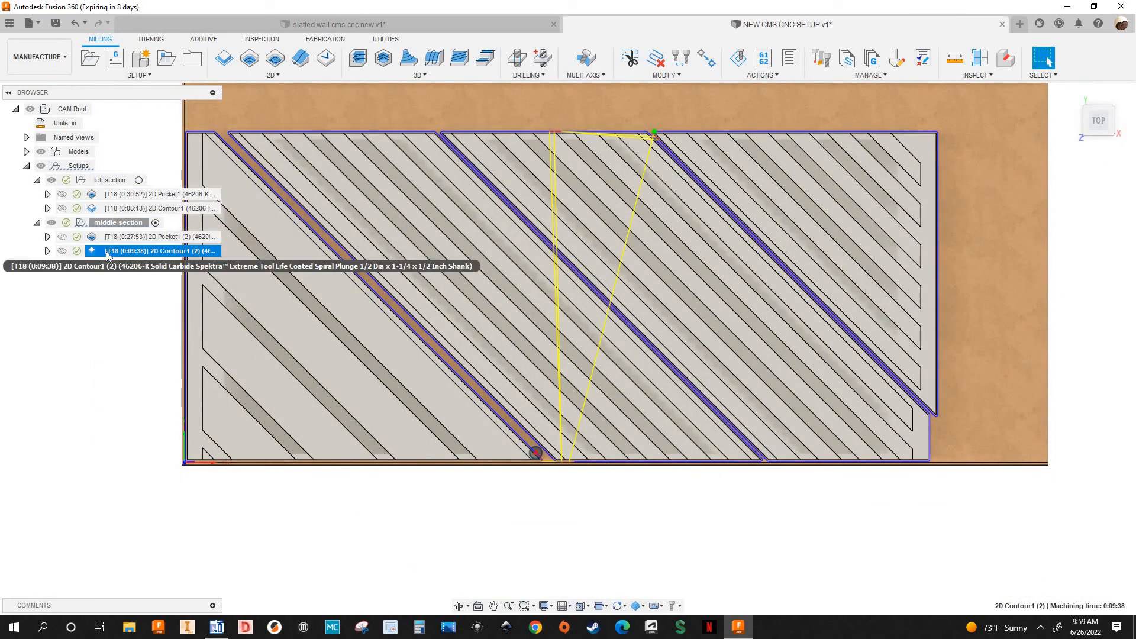
Step: Duplicate the middle section's 2D Contour1 (2) operation and open the original in the simulation
right_click(112, 251)
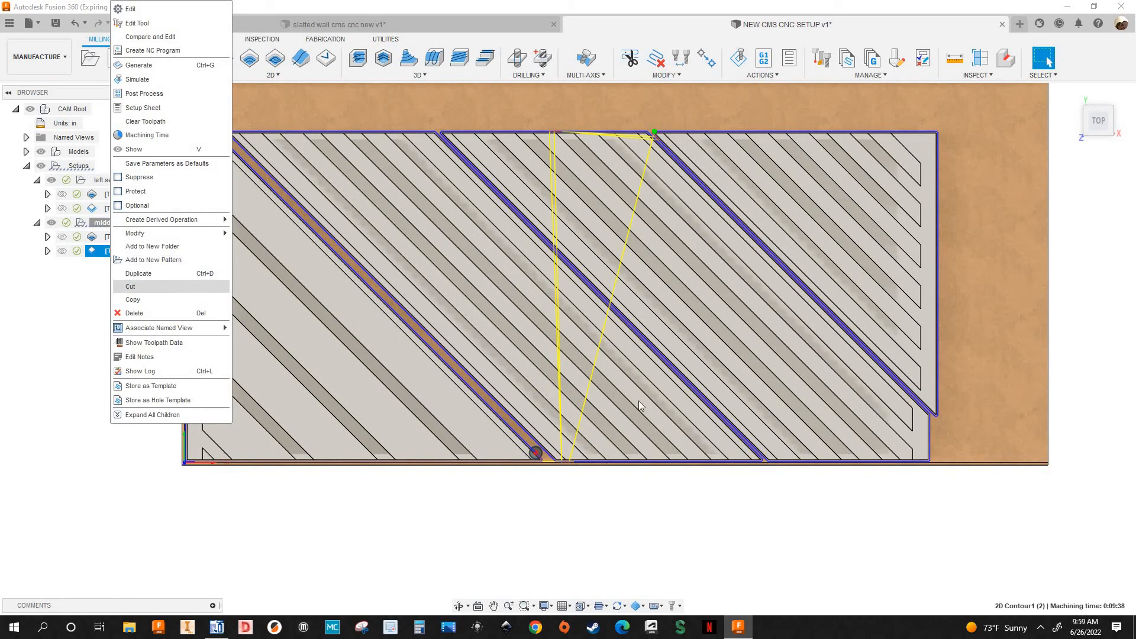
click(134, 274)
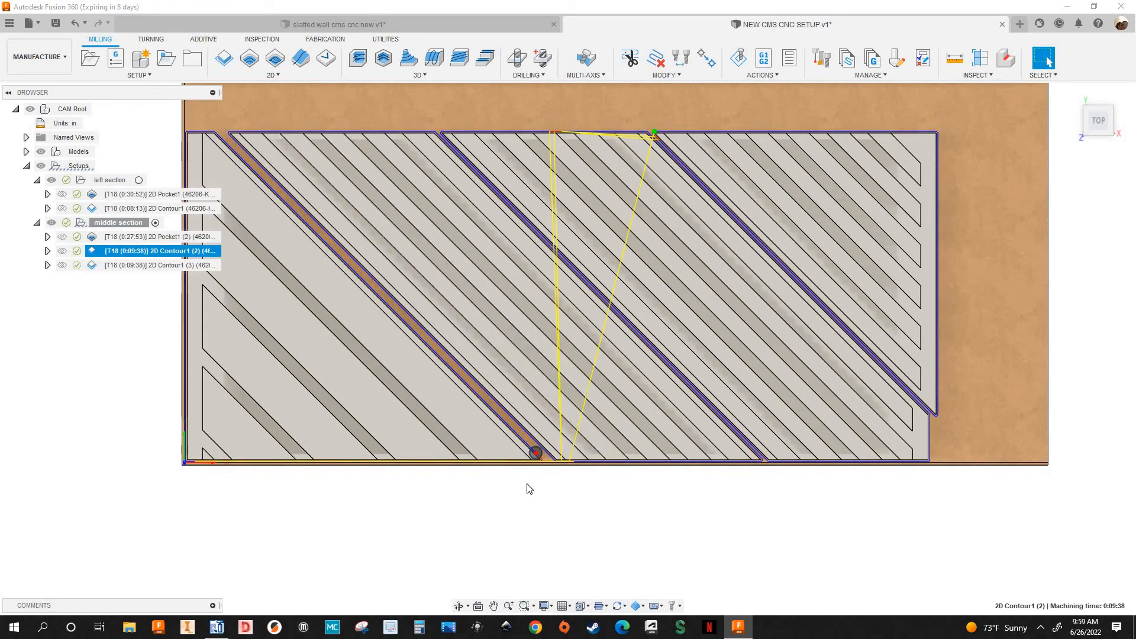
scroll(529, 489, up, 2)
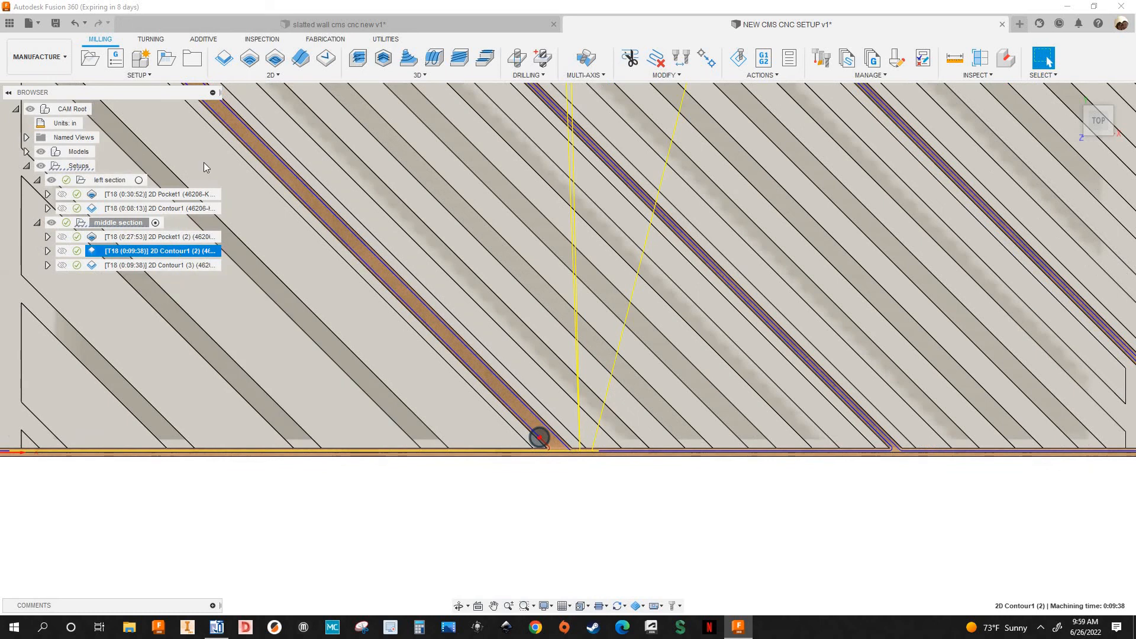
right_click(176, 252)
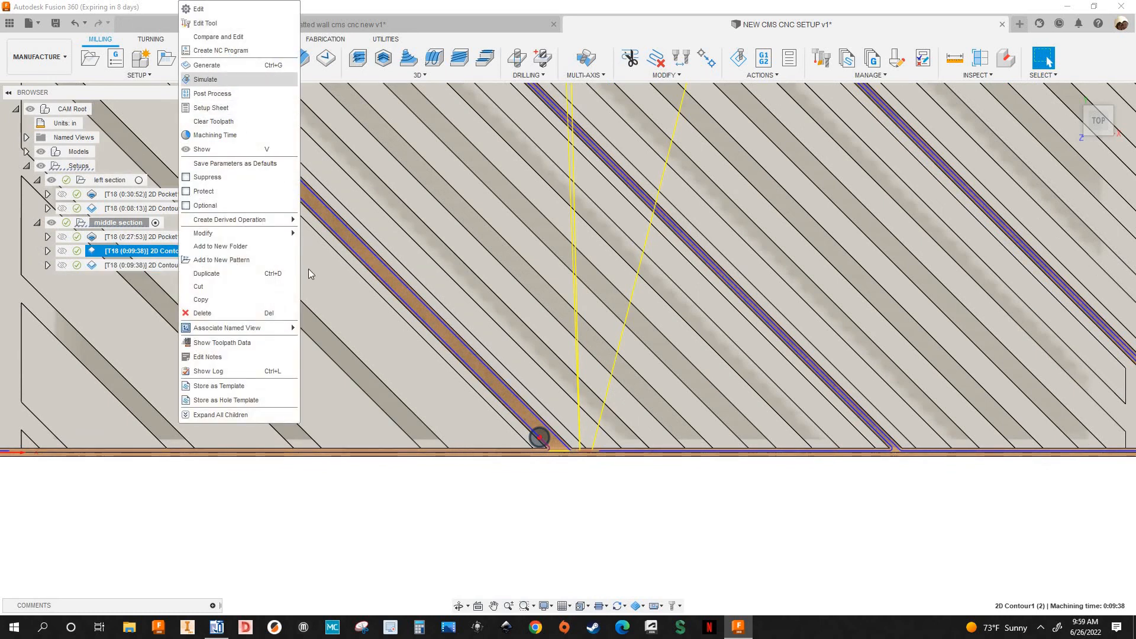
click(204, 80)
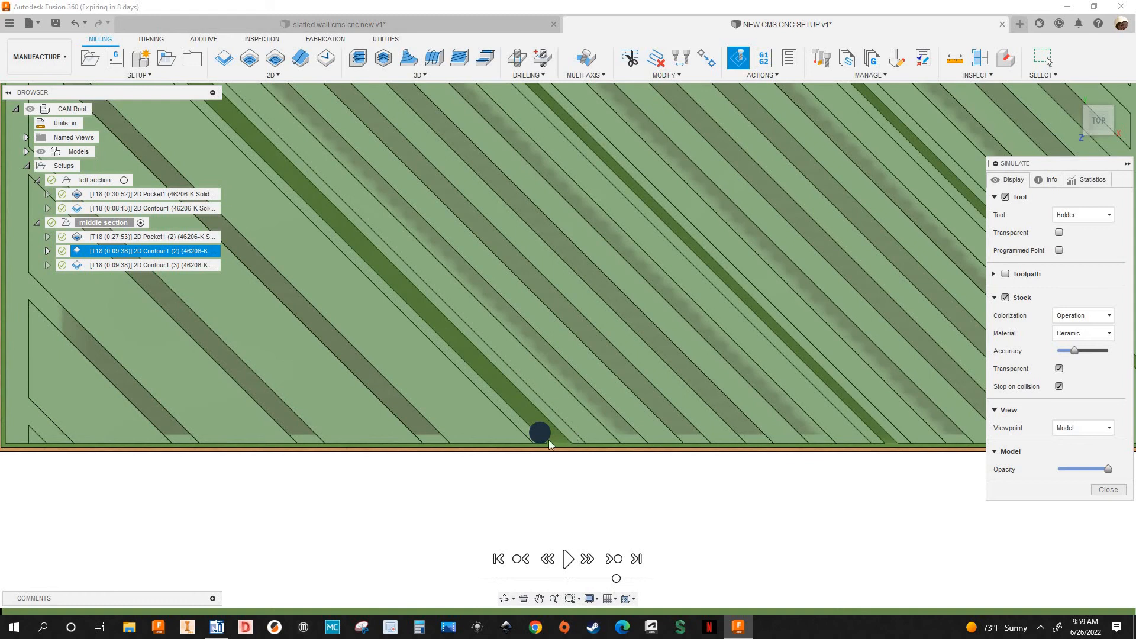
Step: Play the contour simulation at a slower speed and watch the tool cut along the front edge and around the corner piece
scroll(549, 445, up, 5)
scroll(251, 305, down, 3)
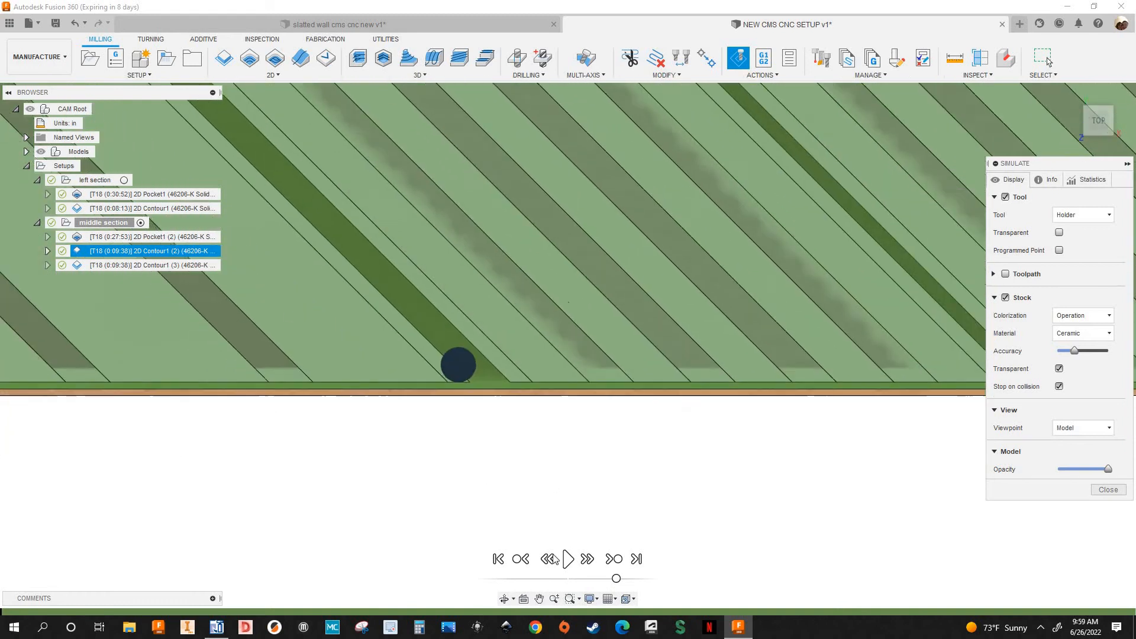
click(567, 559)
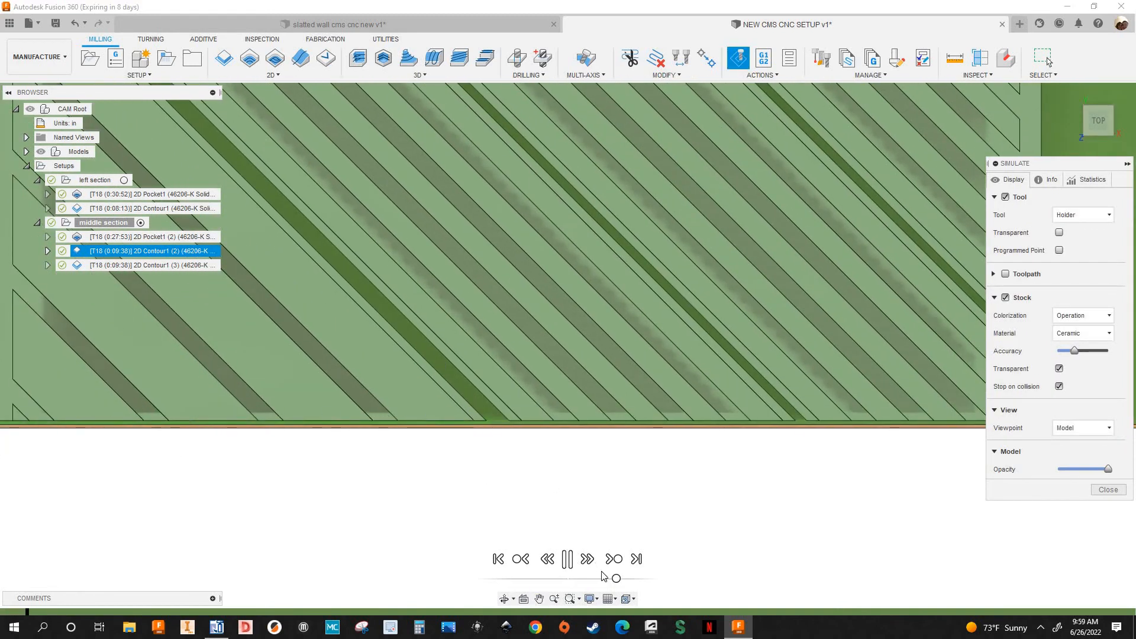
scroll(604, 573, down, 3)
drag(614, 578, 610, 578)
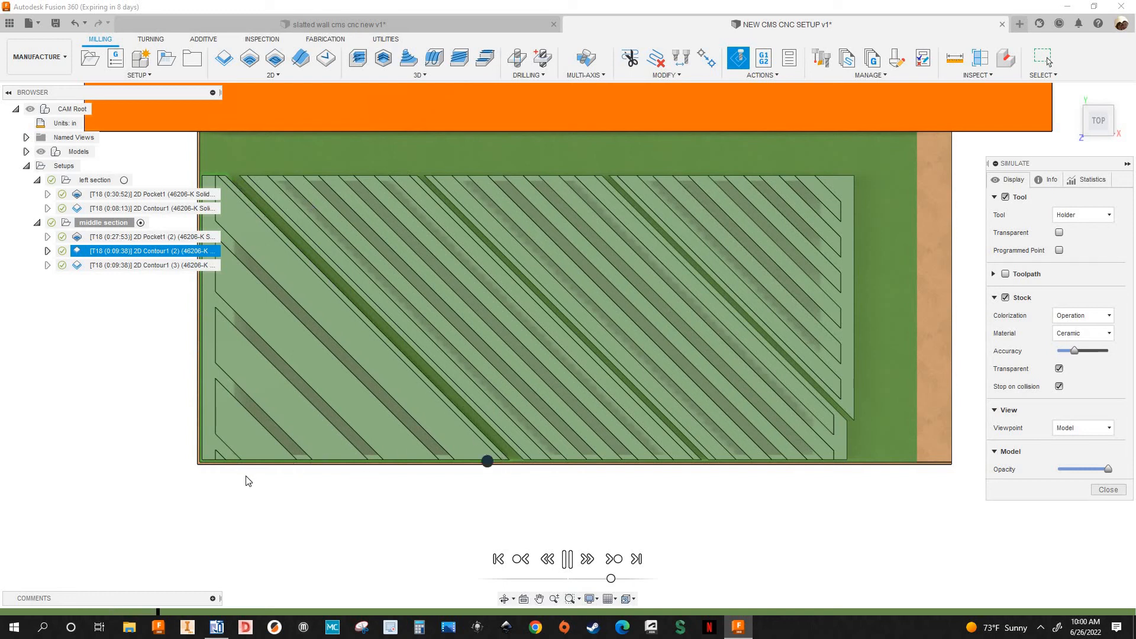
scroll(199, 492, up, 2)
shift+middle_drag(180, 476, 177, 477)
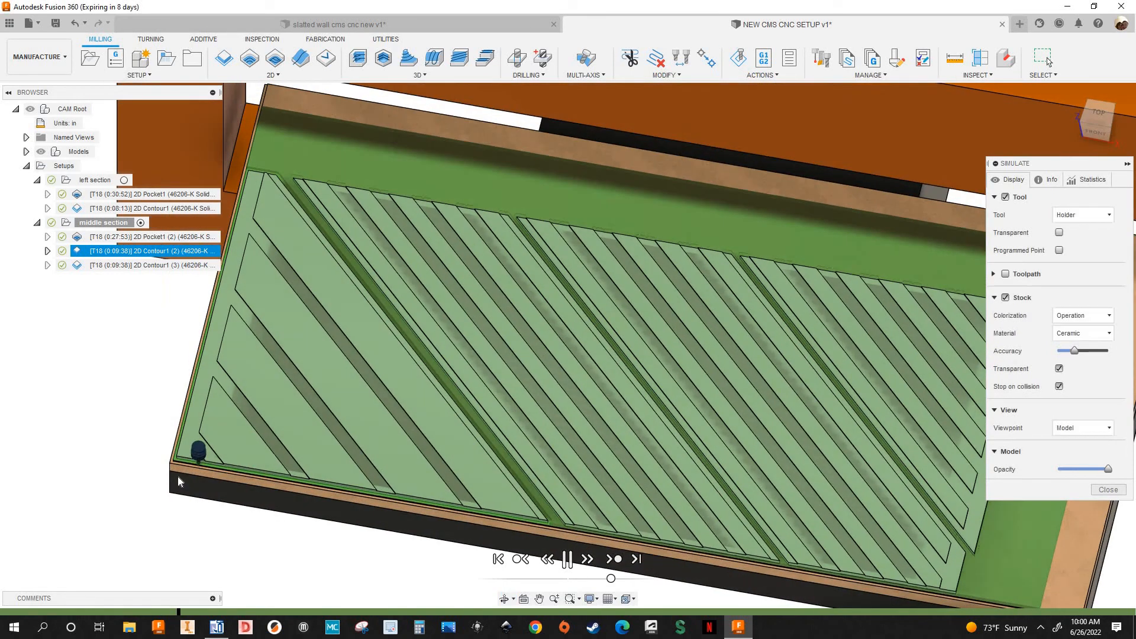
scroll(180, 459, up, 4)
scroll(181, 454, down, 4)
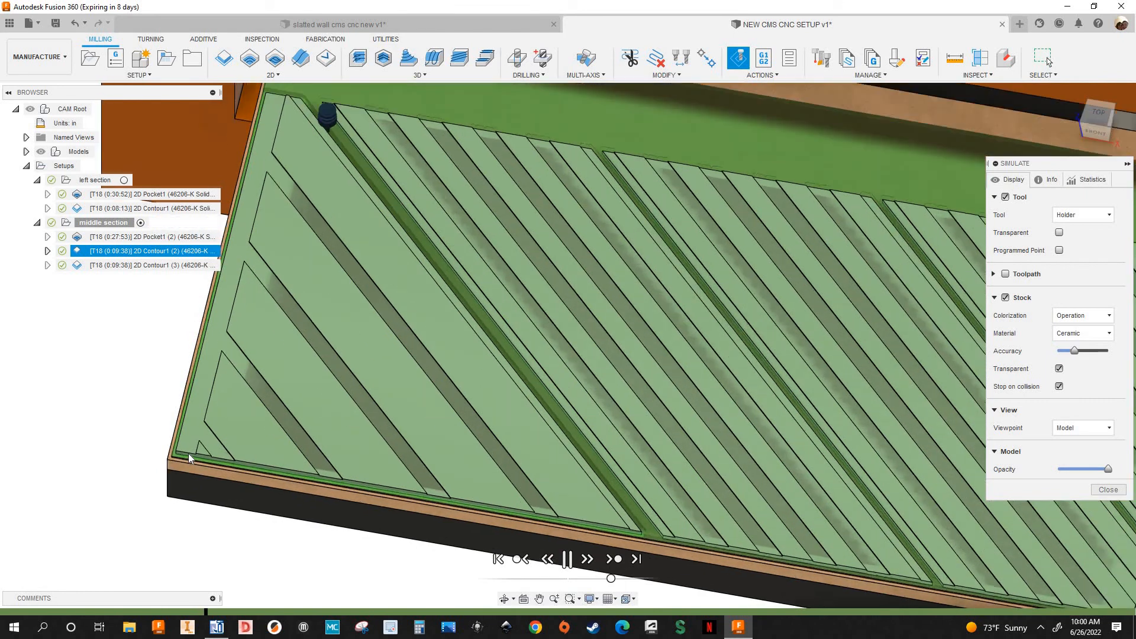
Step: Follow the repeated depth passes around the corner piece up close, along its diagonal and front edges
scroll(188, 453, up, 4)
middle_drag(818, 580, 614, 431)
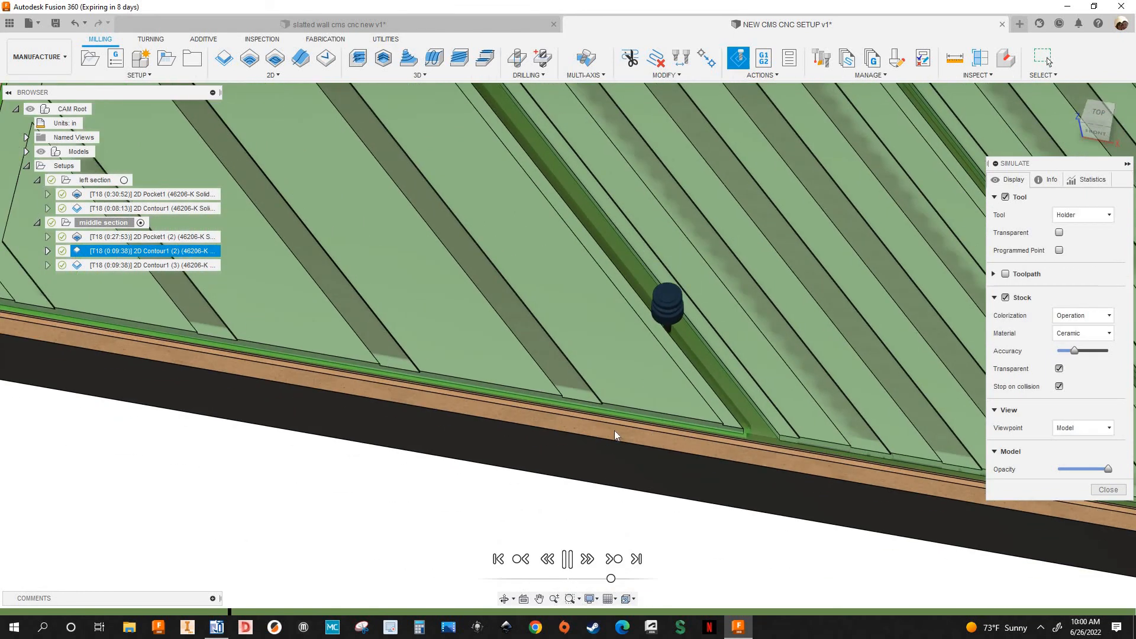
scroll(615, 431, up, 2)
scroll(292, 385, down, 6)
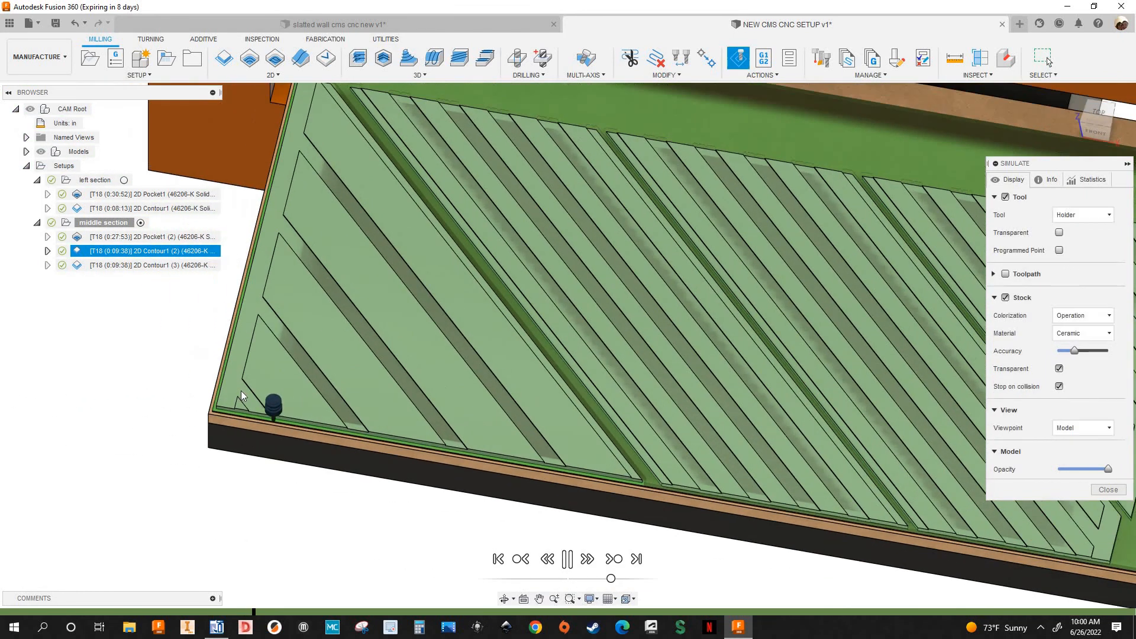
scroll(627, 461, up, 2)
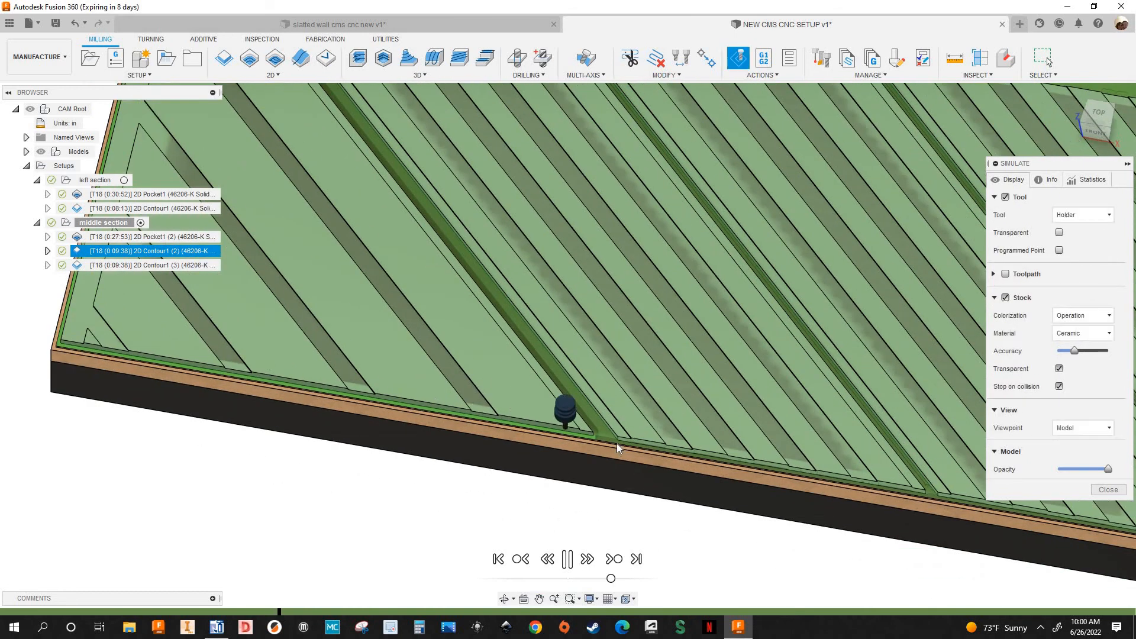
scroll(615, 442, down, 3)
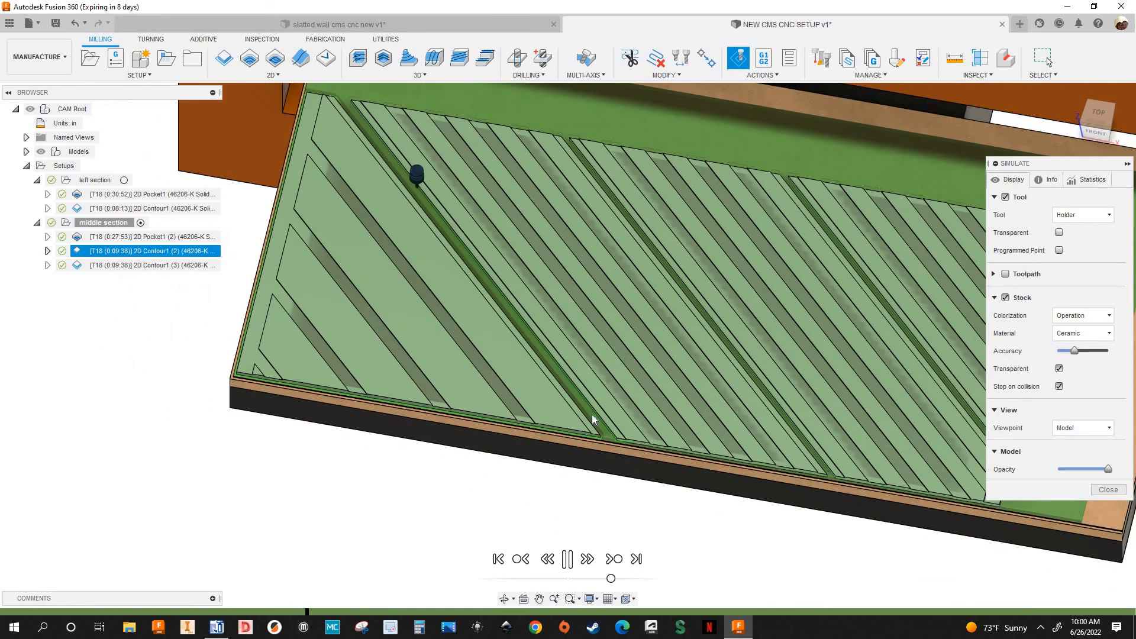
Step: Increase the playback speed and watch the tool cut the remaining contours of the middle section to the end
click(615, 578)
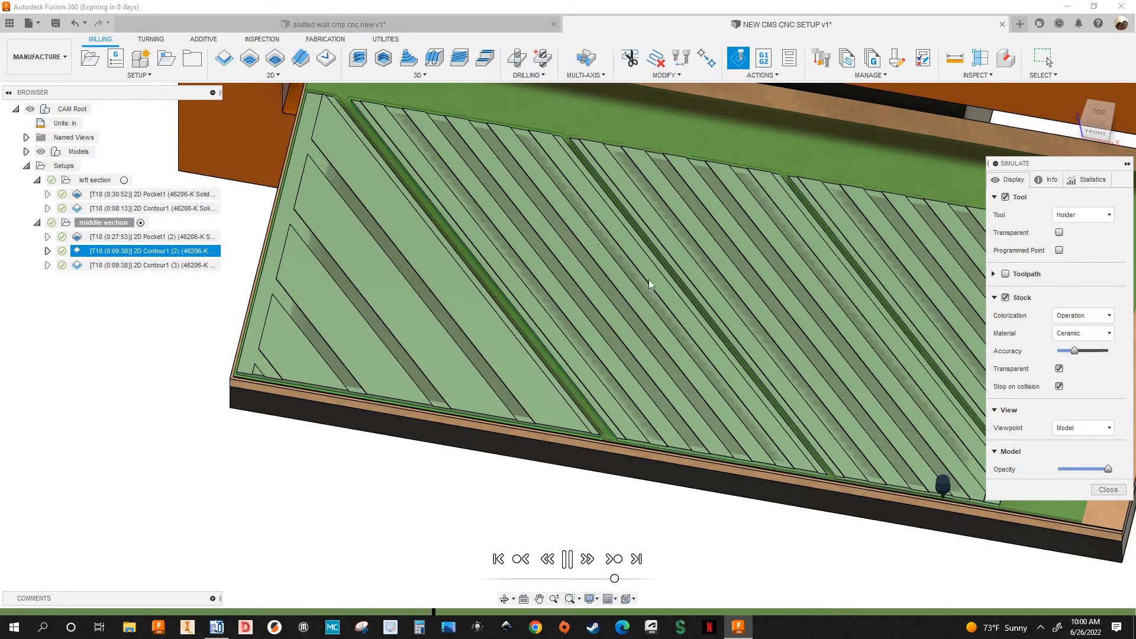
scroll(702, 283, down, 1)
scroll(701, 282, down, 2)
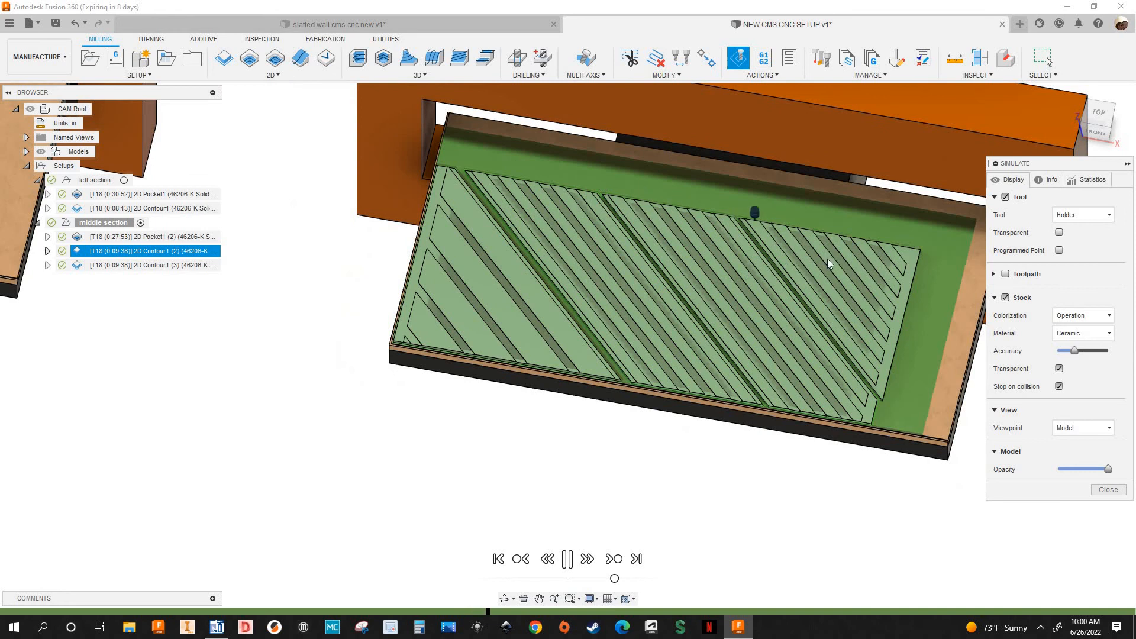
scroll(815, 280, up, 2)
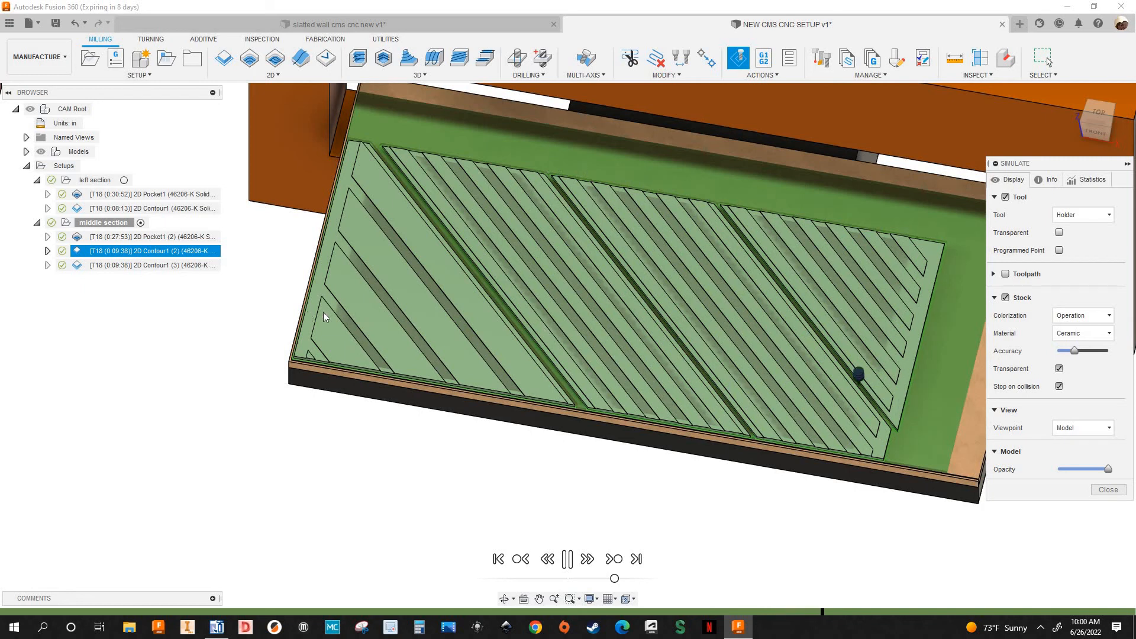
scroll(313, 320, up, 2)
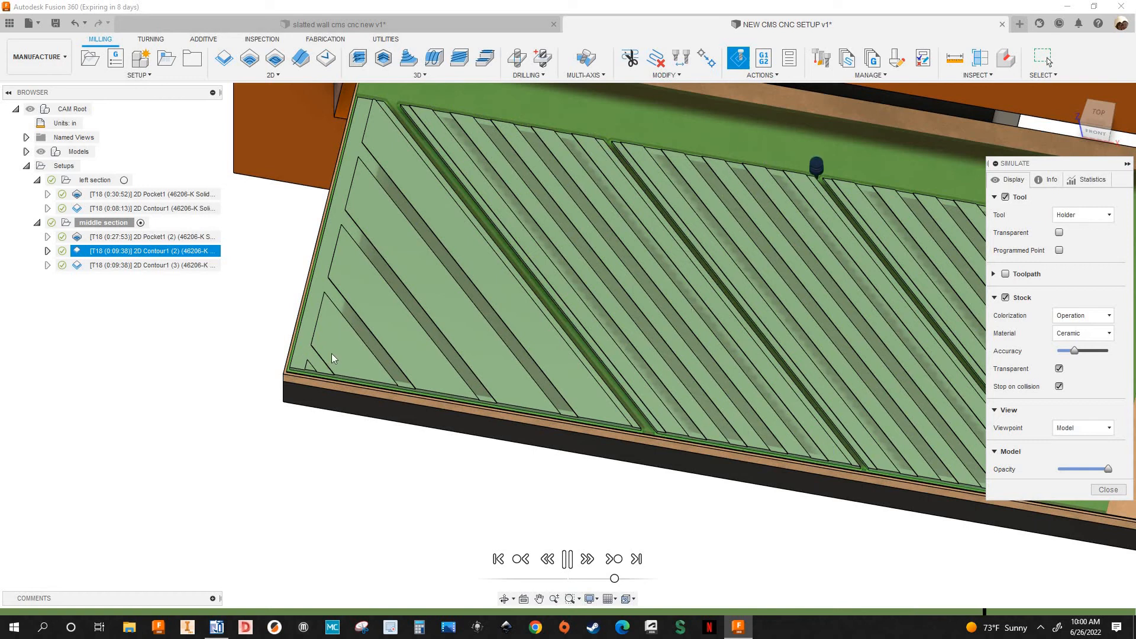
scroll(331, 358, down, 1)
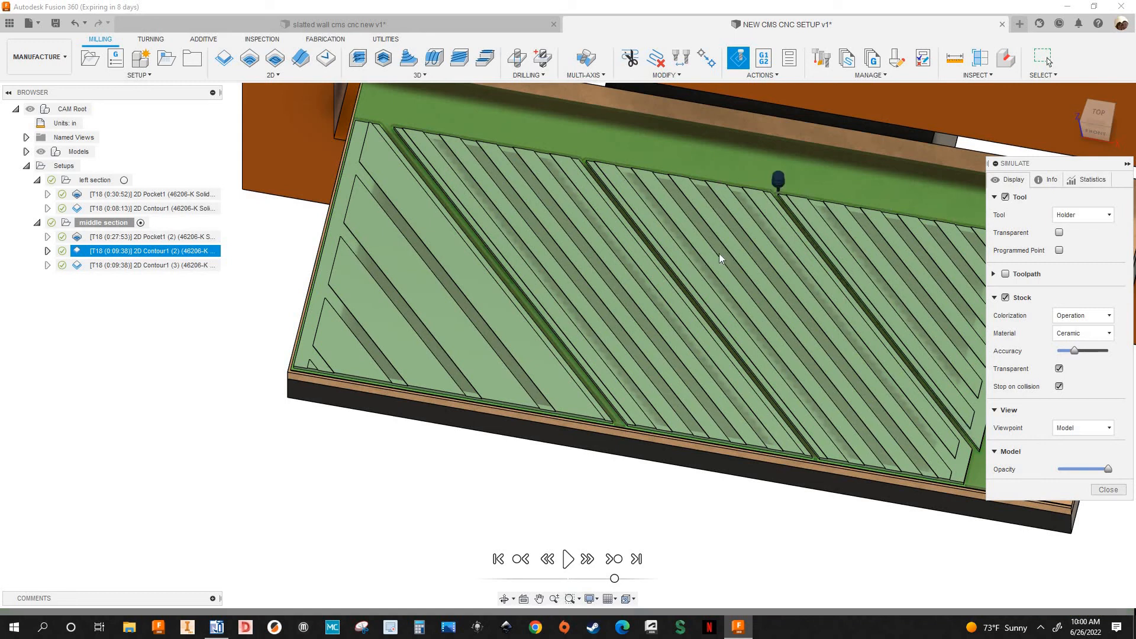
Step: Inspect the simulated stock around the finished pieces, including the last piece's front corner up close
scroll(716, 260, down, 2)
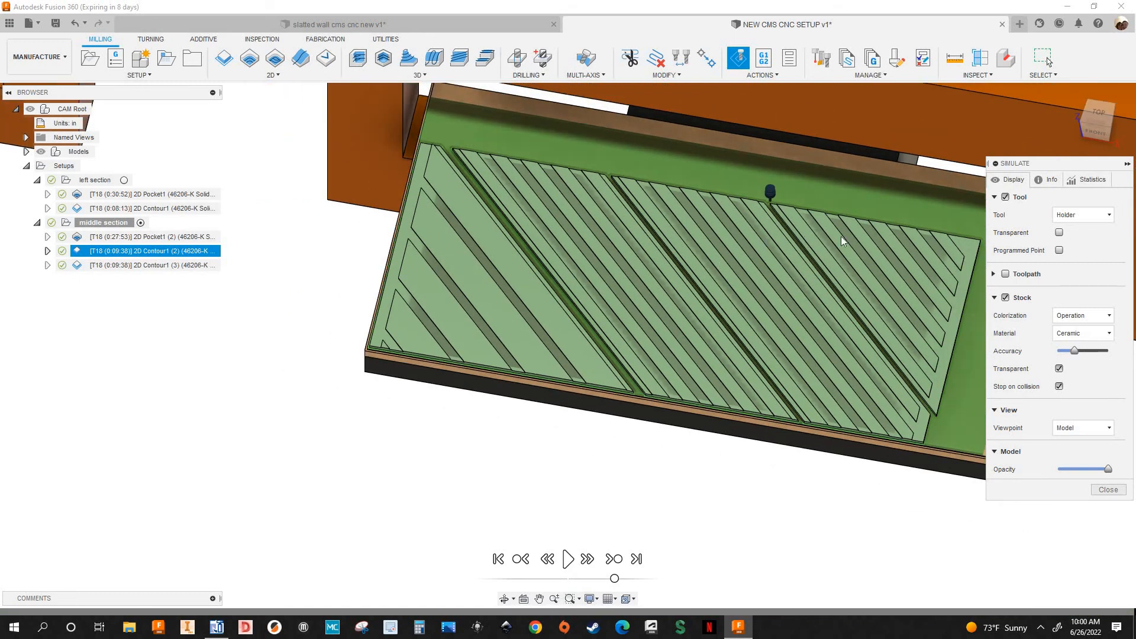
scroll(864, 245, down, 1)
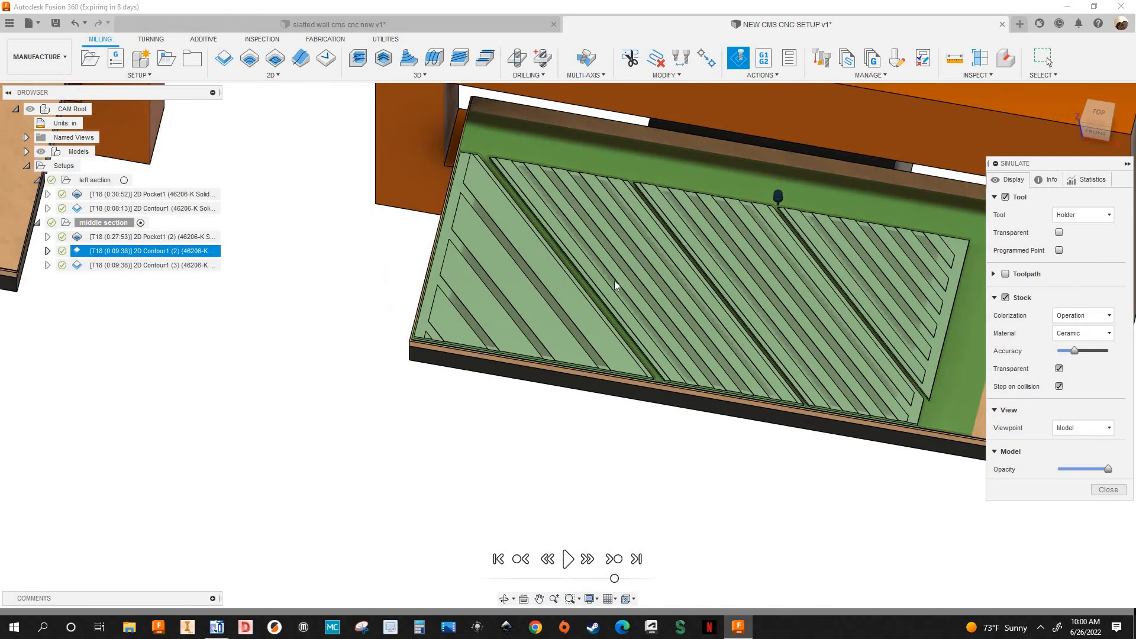
scroll(639, 351, up, 2)
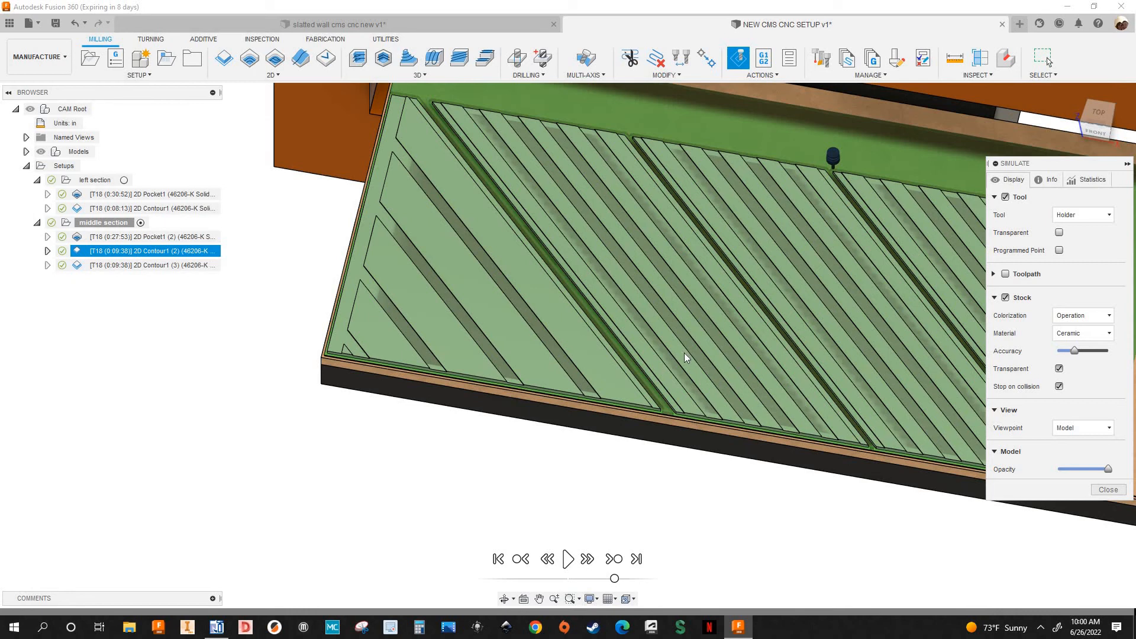
scroll(686, 354, down, 2)
scroll(768, 315, down, 1)
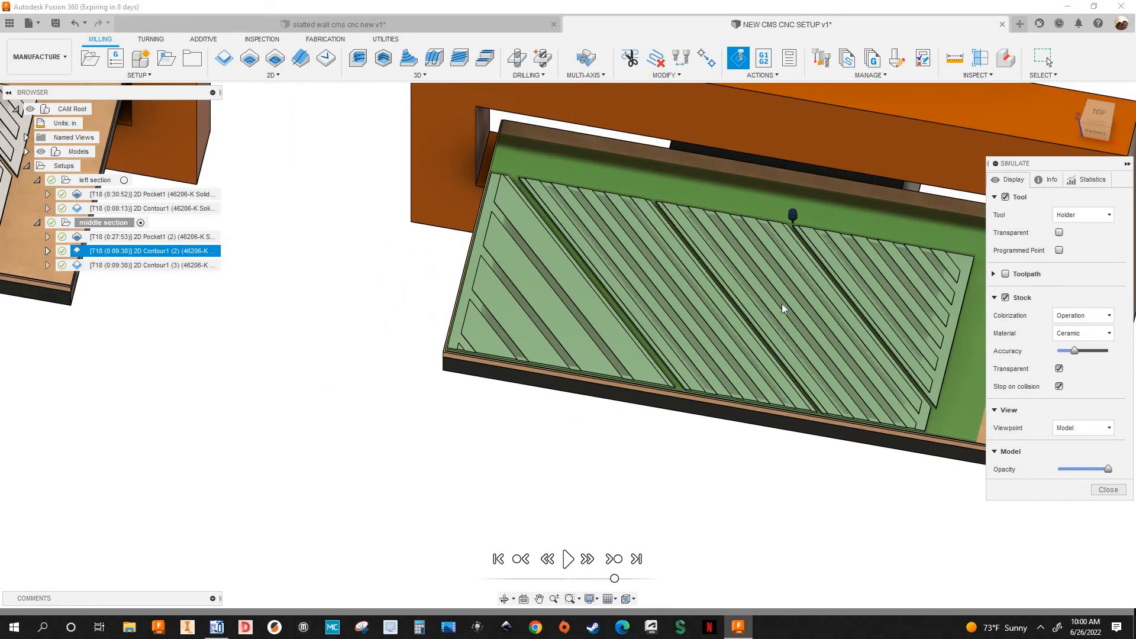
scroll(872, 279, down, 1)
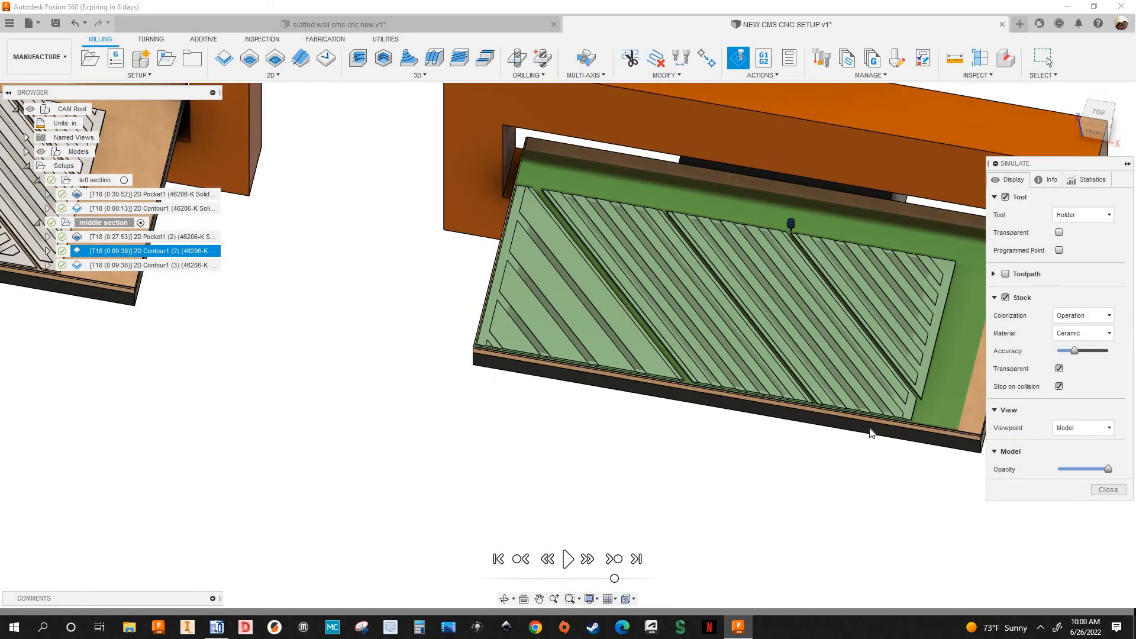
scroll(869, 423, up, 6)
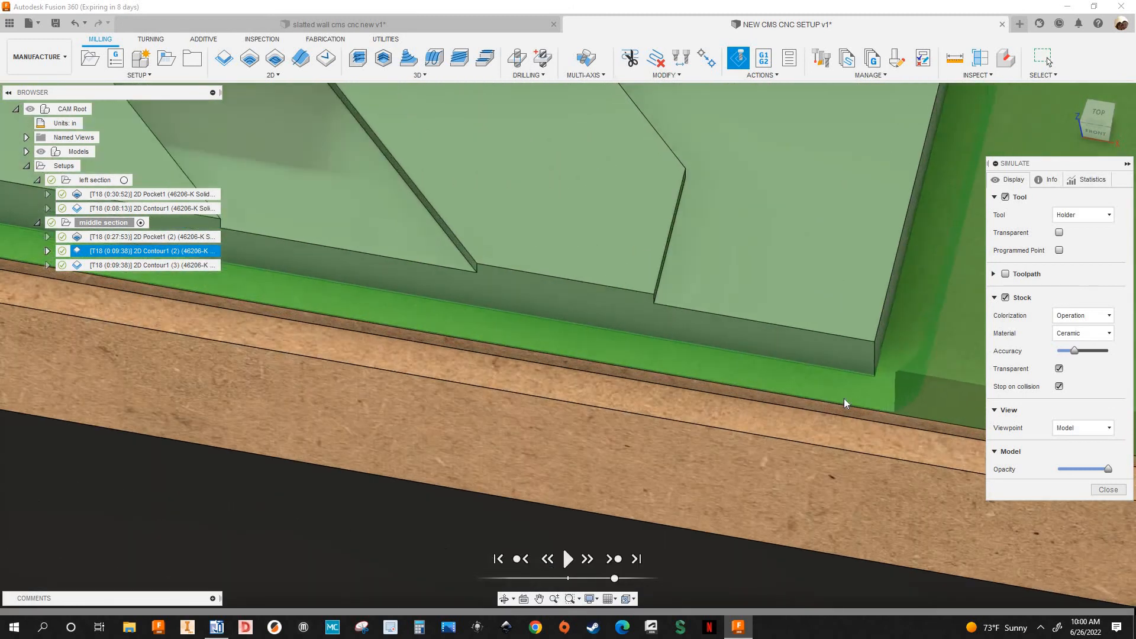
Step: Inspect the simulated stock along the middle section's front edge up close and as a whole, and close the simulation
scroll(844, 403, up, 6)
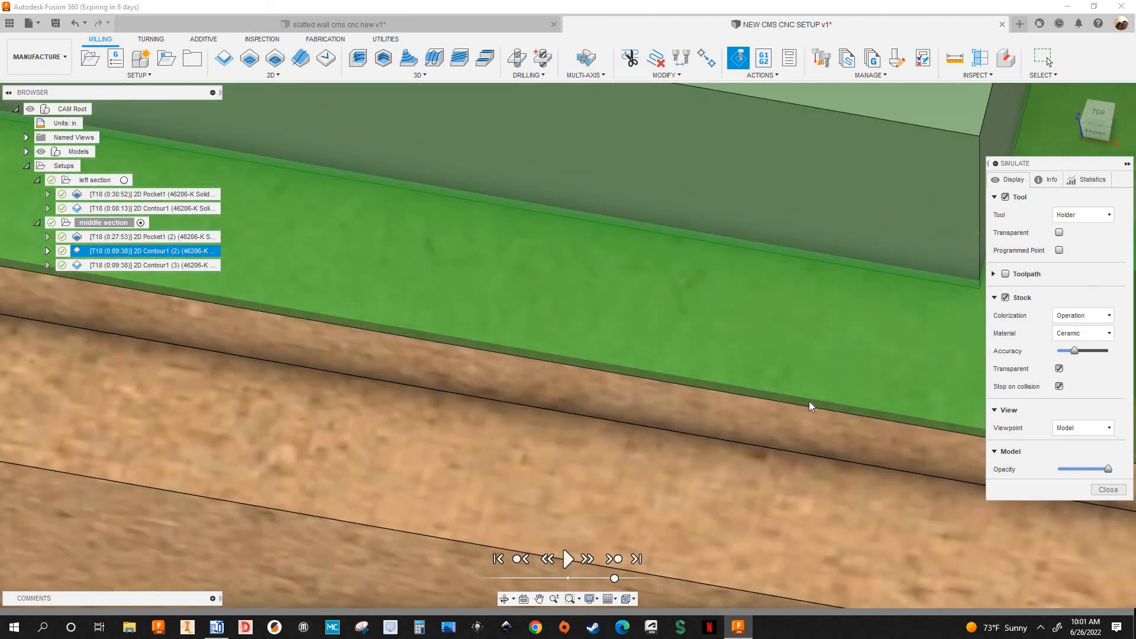
scroll(808, 402, down, 6)
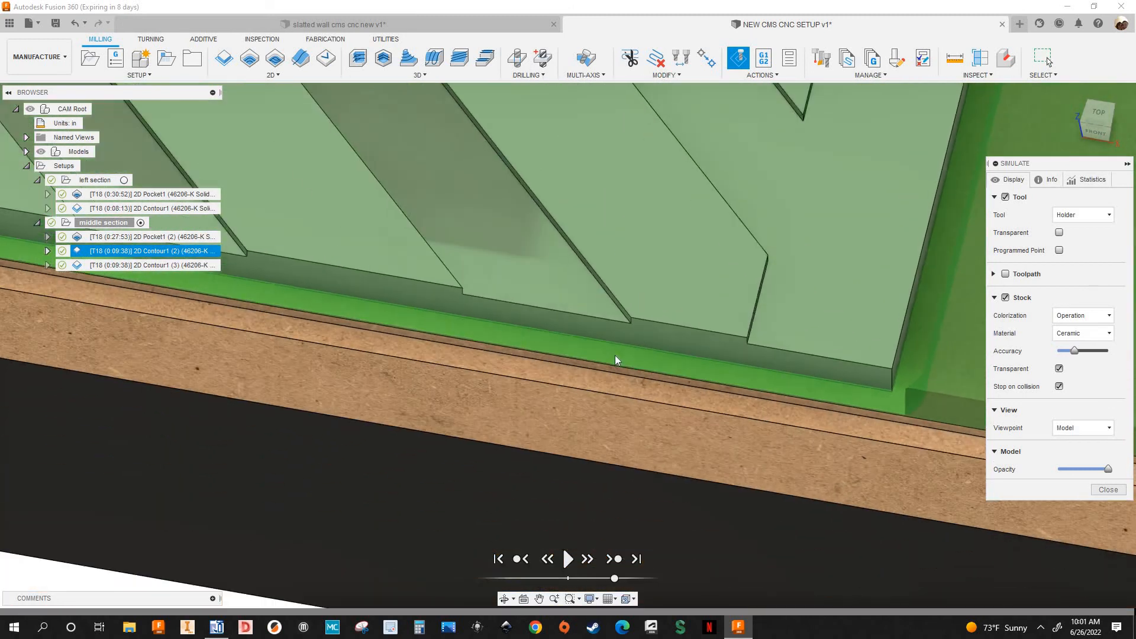
scroll(615, 360, down, 8)
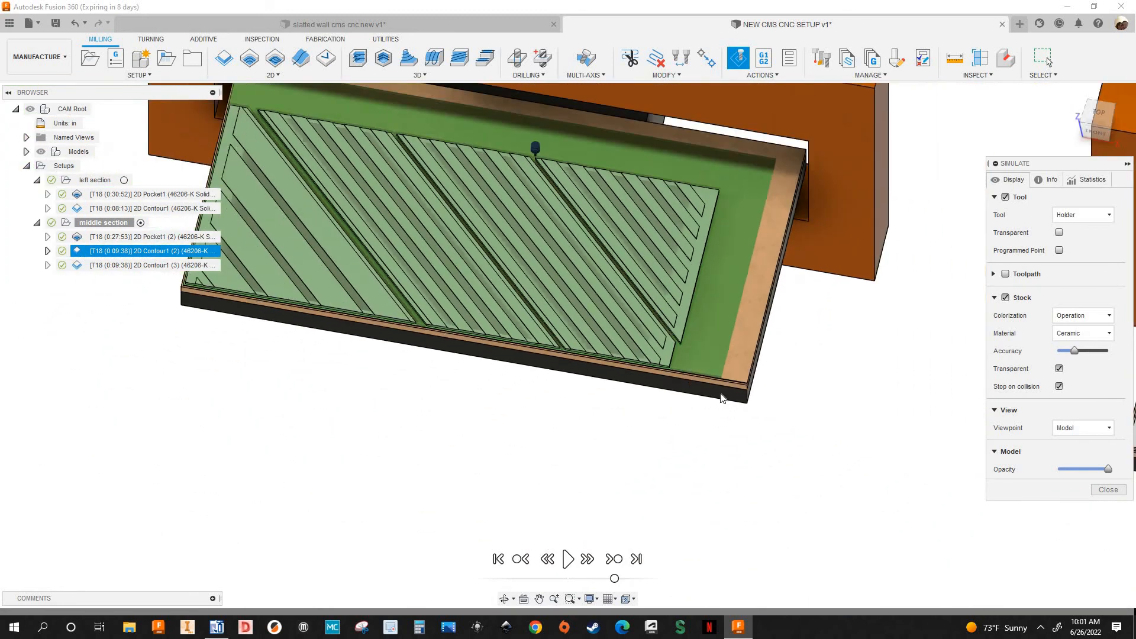
scroll(721, 397, down, 2)
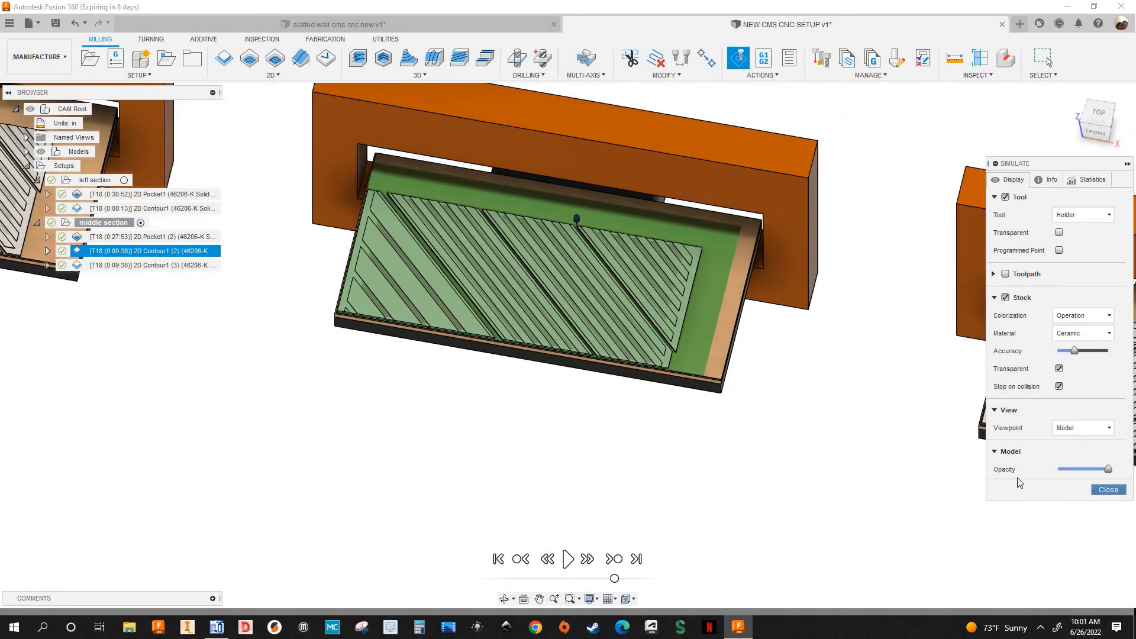
key(Escape)
Step: Delete the duplicate contour operation 2D Contour1 (3) from the middle section setup
scroll(204, 362, down, 5)
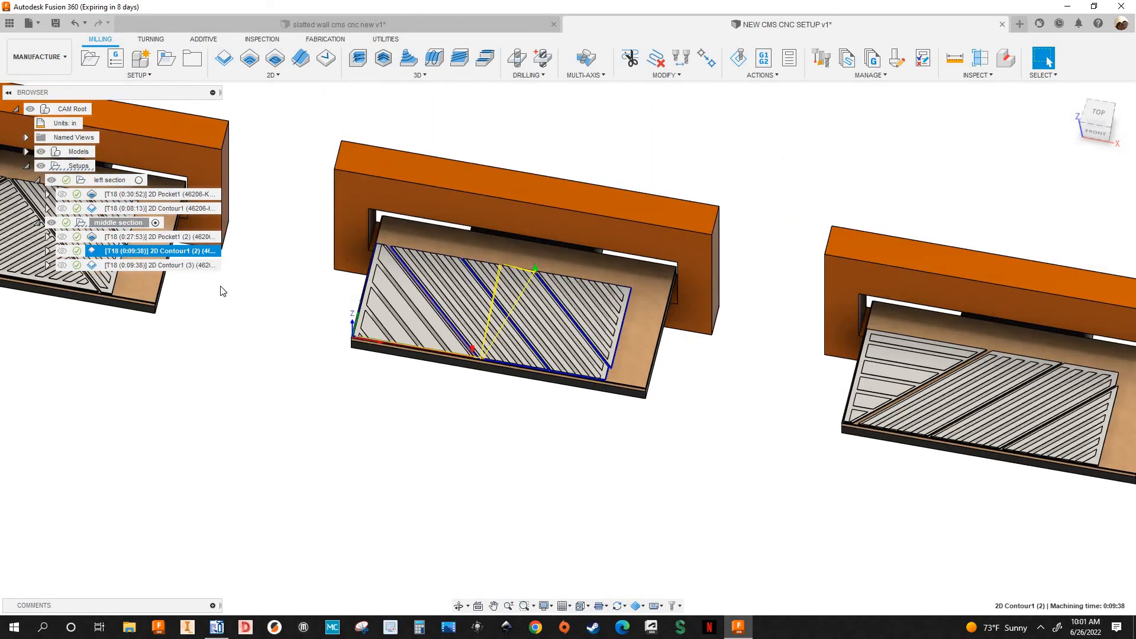
middle_drag(222, 293, 318, 344)
click(159, 266)
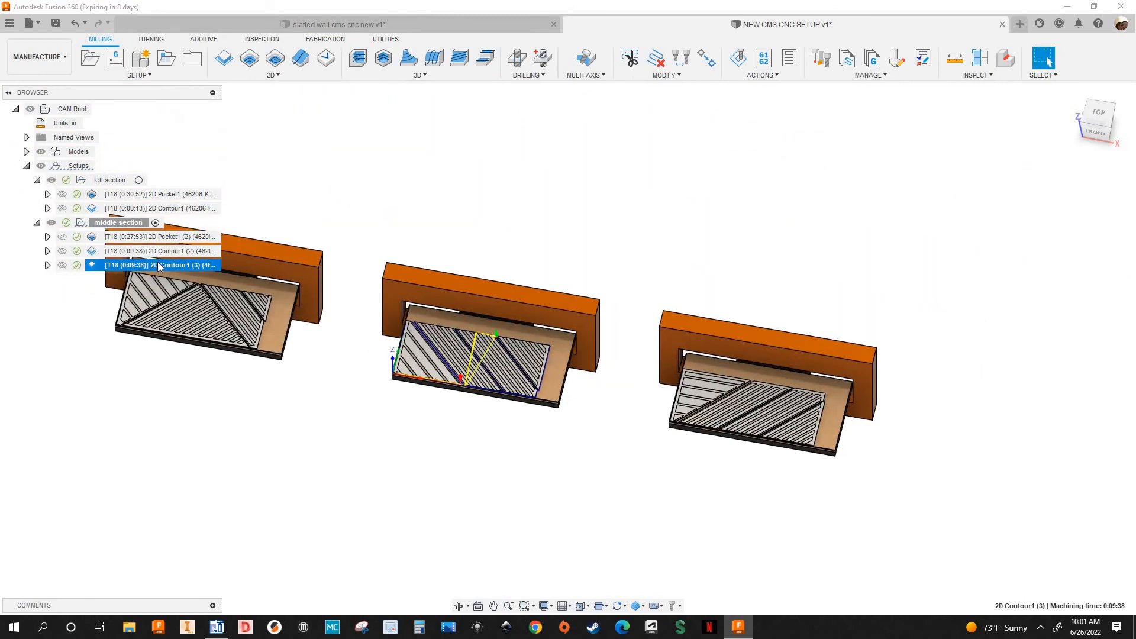
right_click(158, 263)
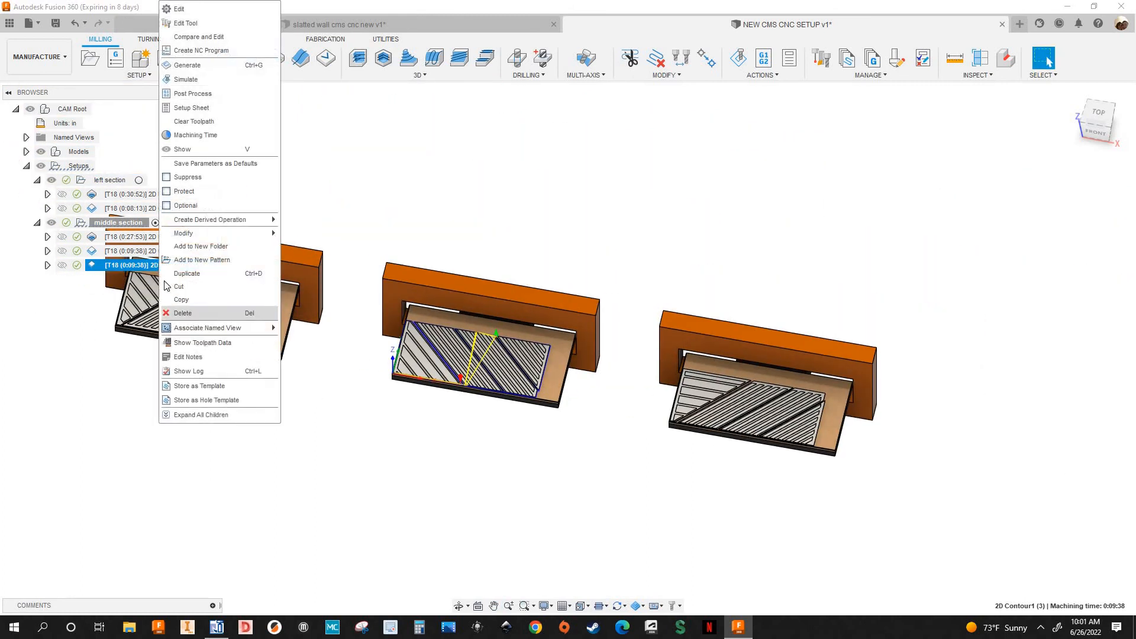
click(183, 314)
Step: Review the passes and multiple-depth settings of the middle section's 2D Contour1 (2) operation
click(162, 256)
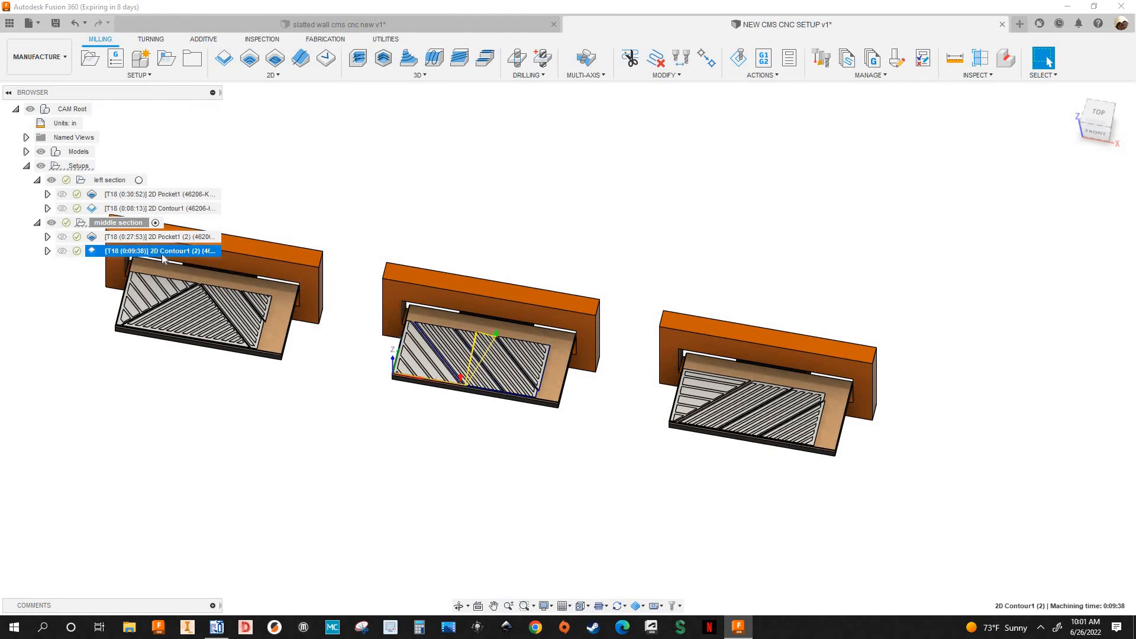
right_click(155, 257)
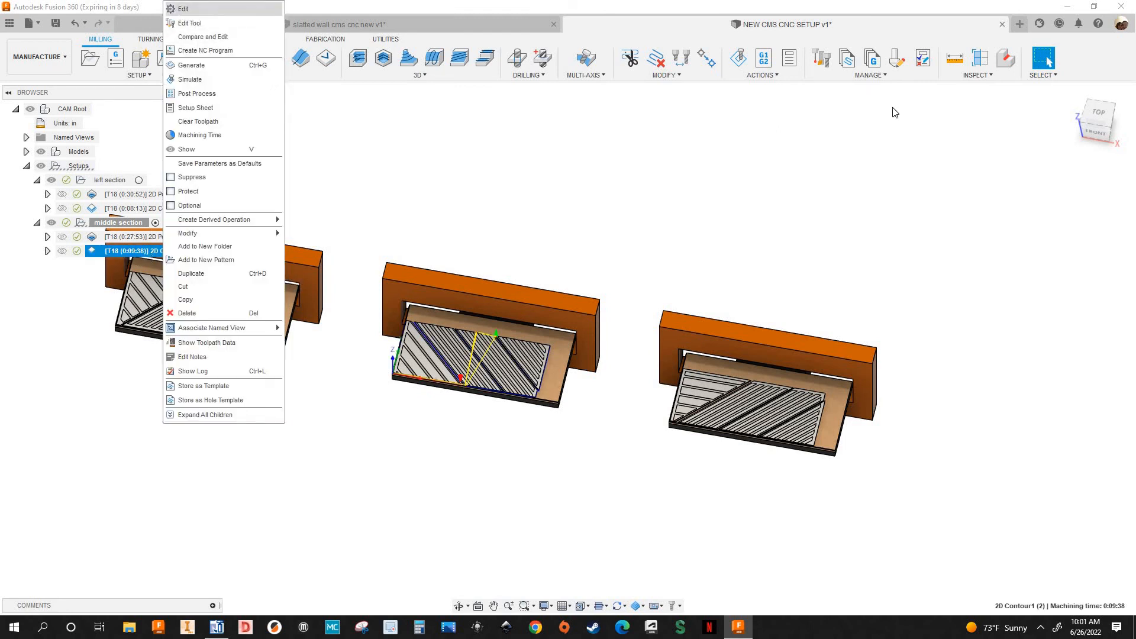
click(179, 9)
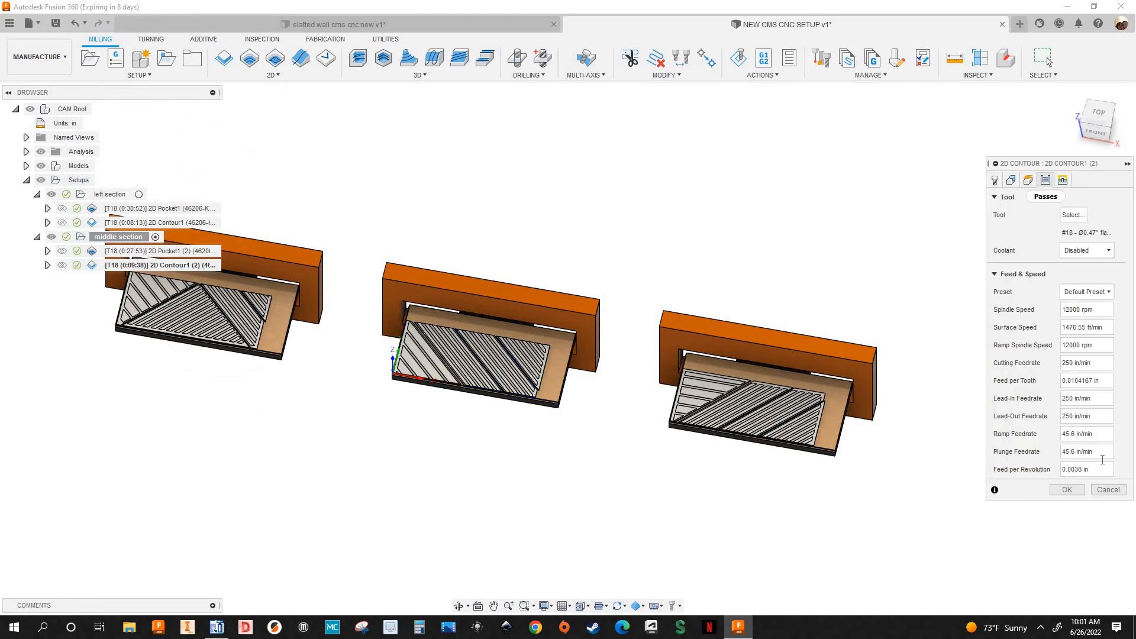
scroll(1100, 456, down, 10)
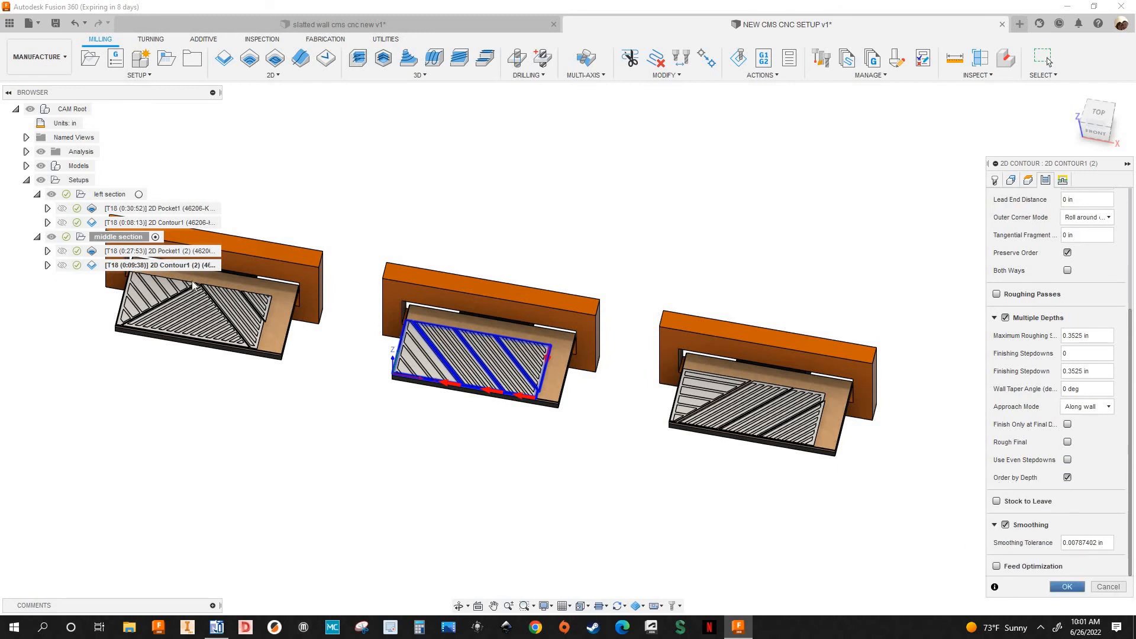
click(1067, 586)
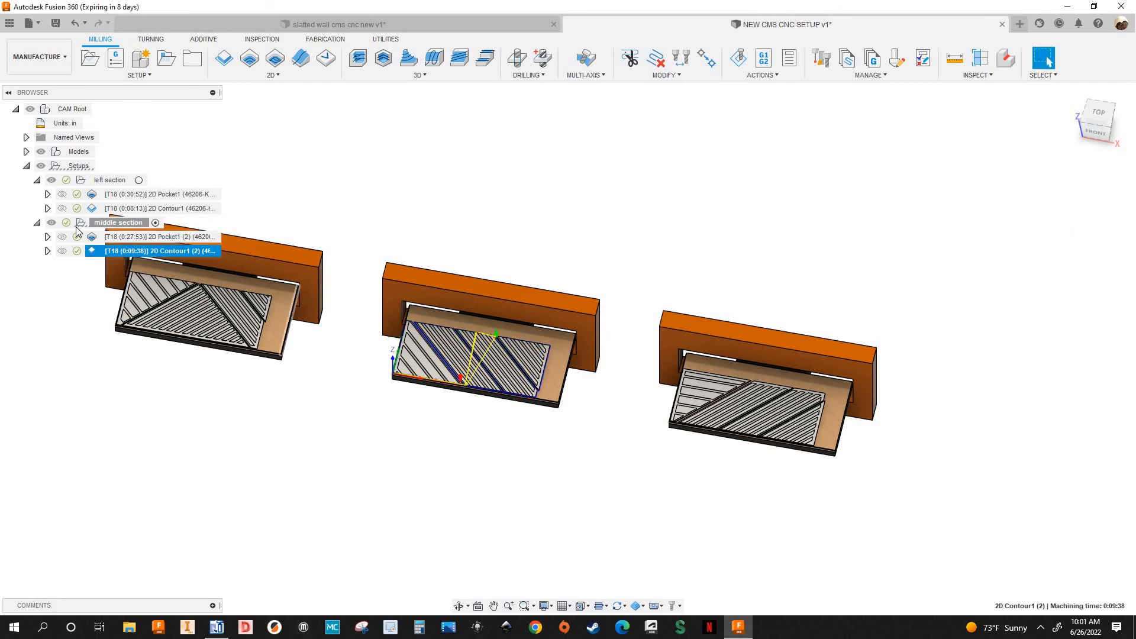
Step: Edit the left section's 2D Contour1 passes to disable Rough Final and Order by Islands and enable Order by Depth
click(114, 208)
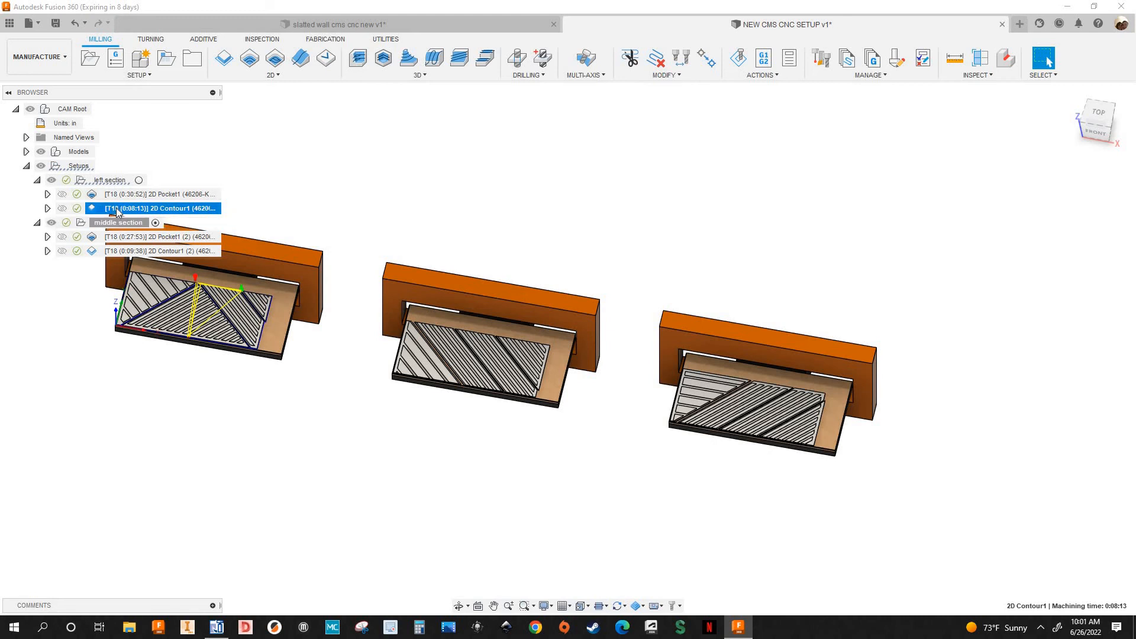
right_click(119, 216)
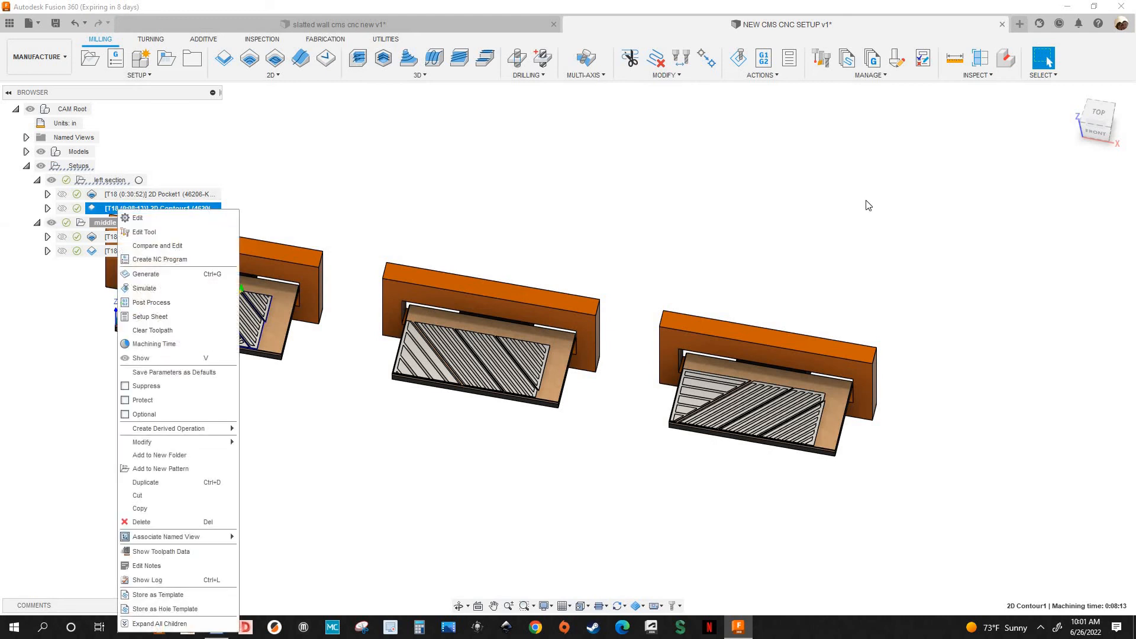
click(136, 218)
click(1046, 180)
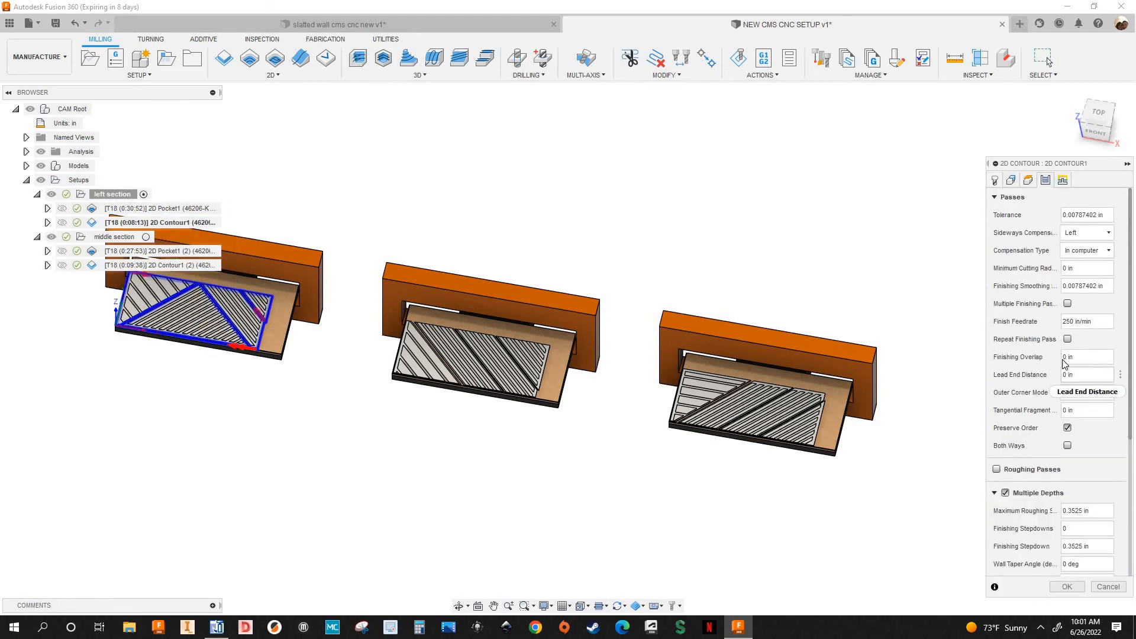
scroll(1086, 394, down, 5)
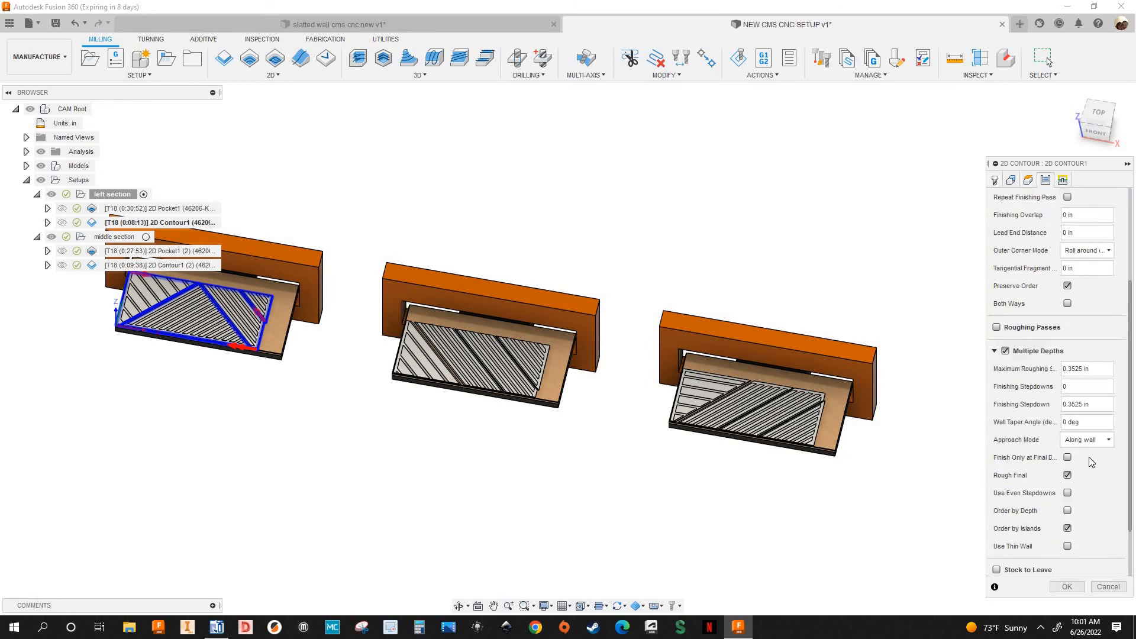
click(1068, 406)
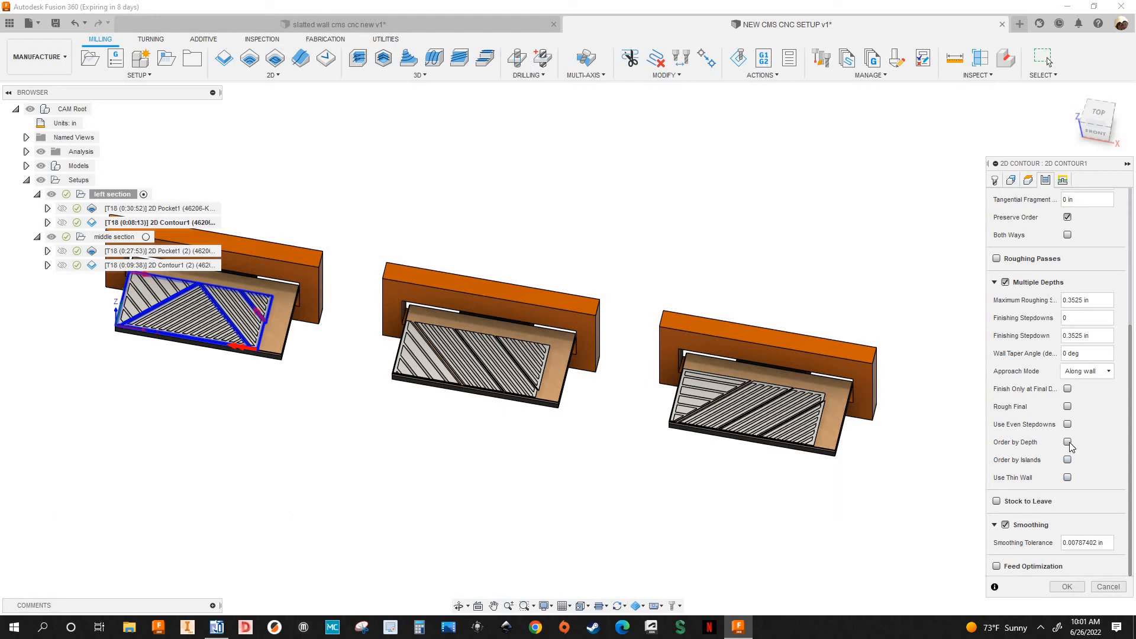
click(1068, 442)
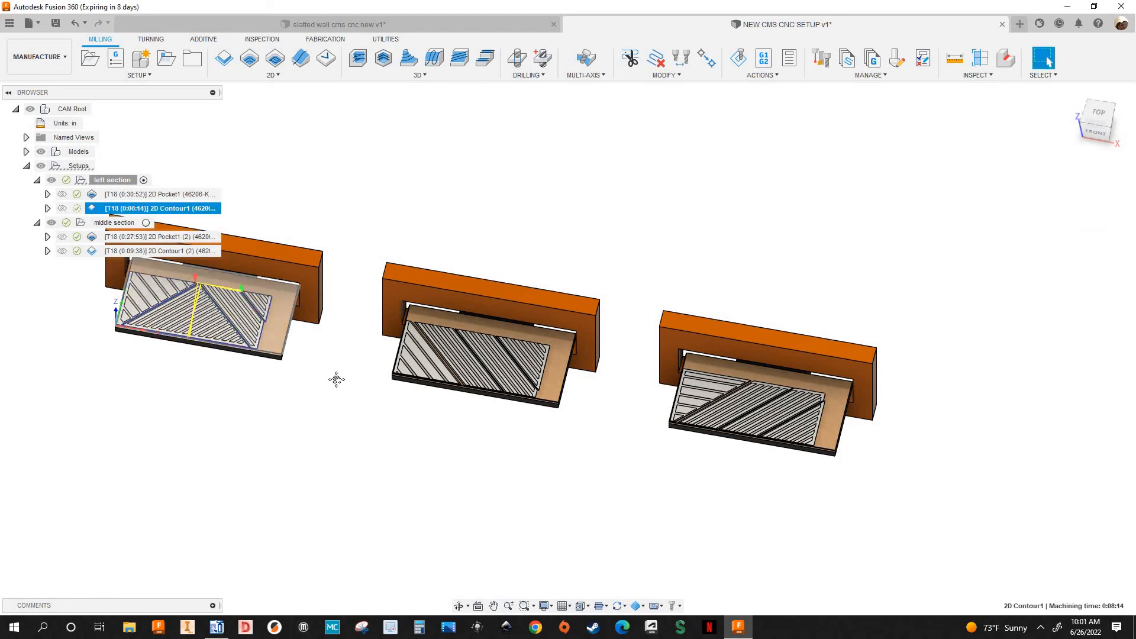
Step: Duplicate the middle section setup together with its pocket and contour operations
click(128, 224)
middle_drag(522, 424, 549, 439)
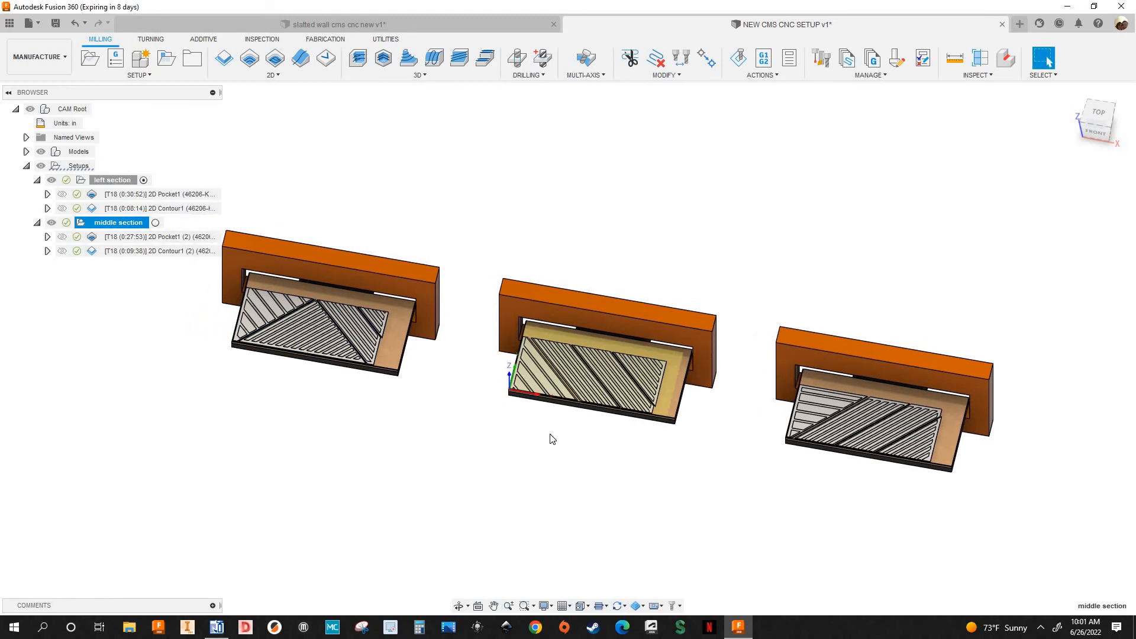
right_click(104, 224)
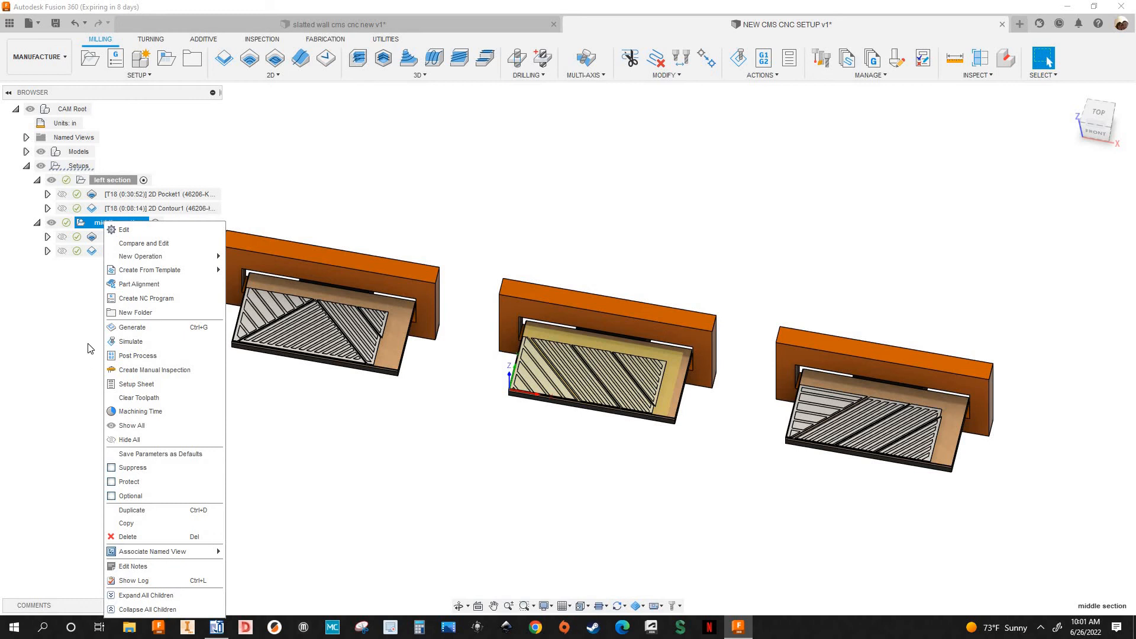
click(126, 510)
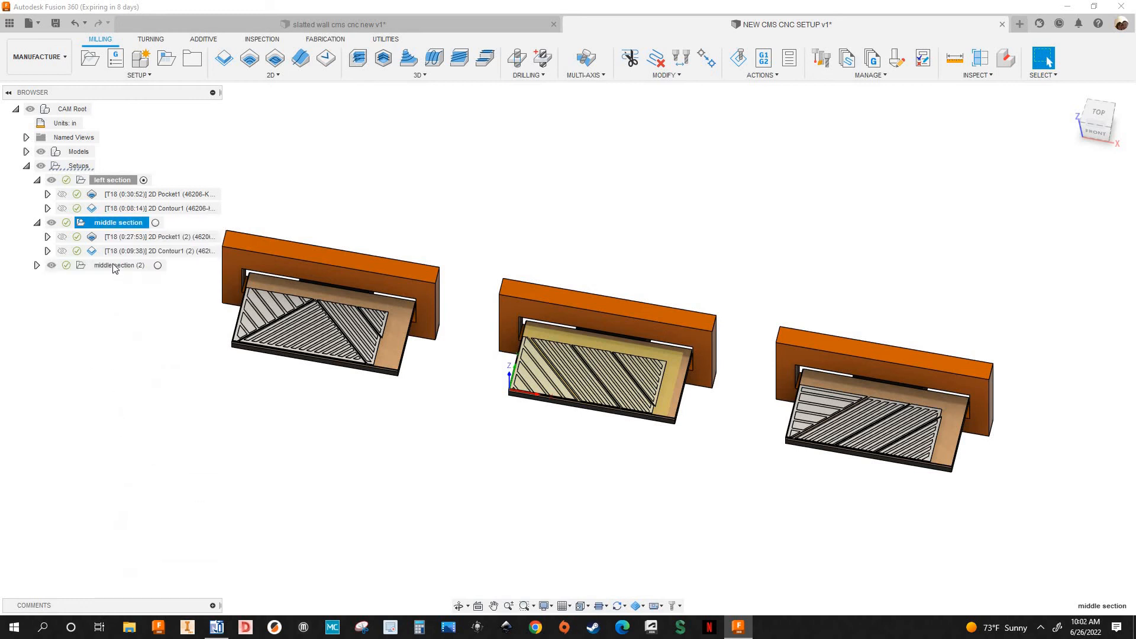
Step: Edit the middle section (2) setup, taking its Z axis from a top face and Y axis from the left edge of the right section's first piece
click(109, 265)
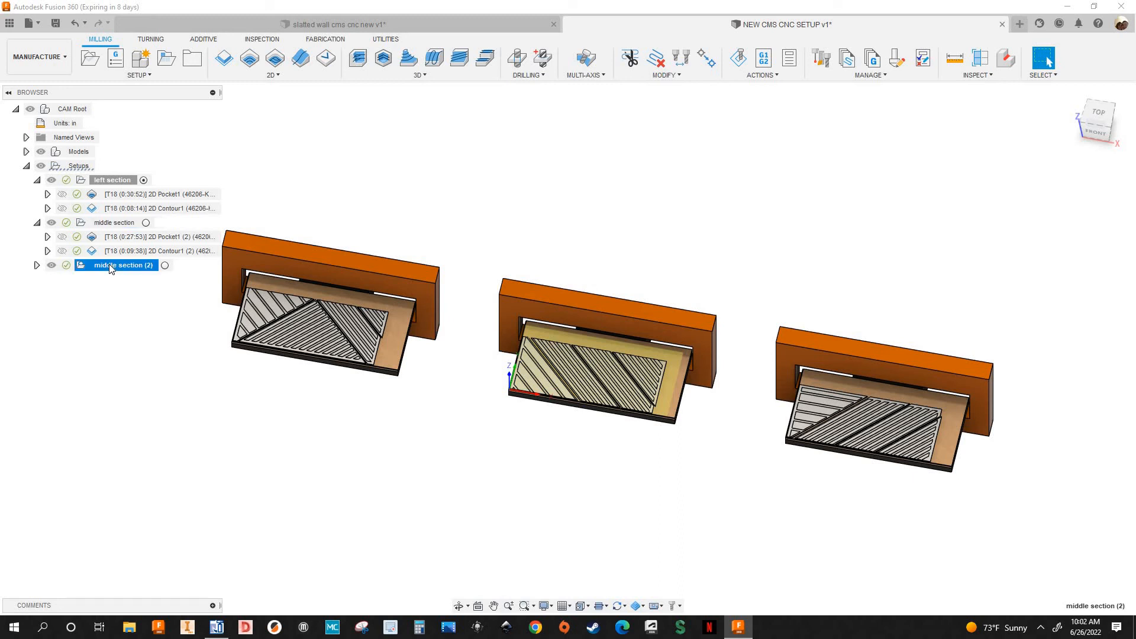
right_click(110, 268)
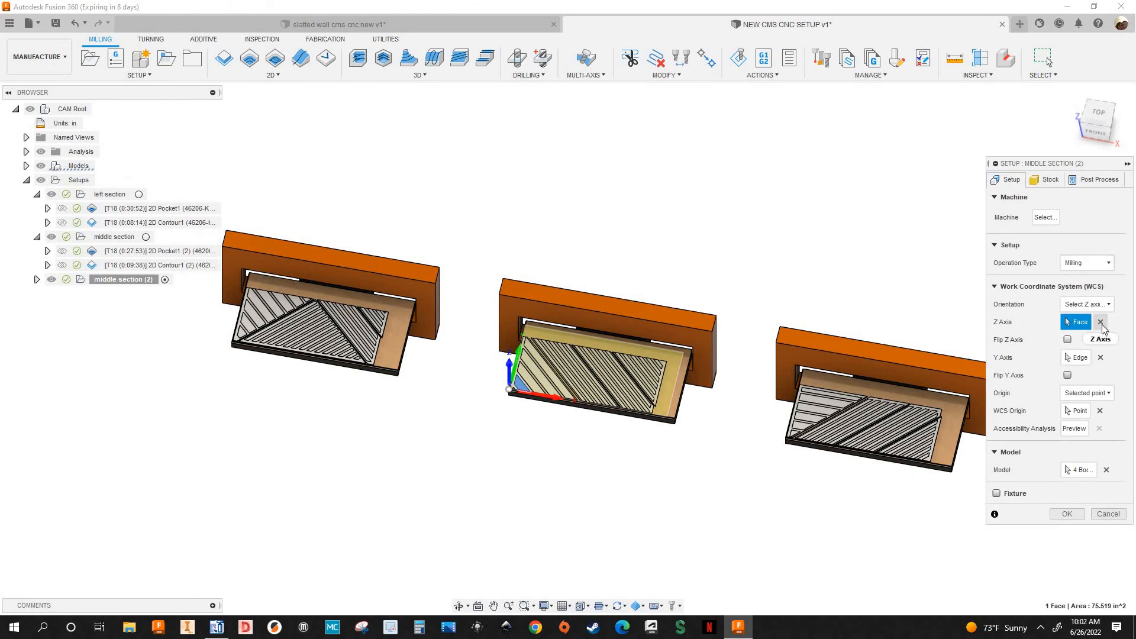
scroll(845, 460, up, 6)
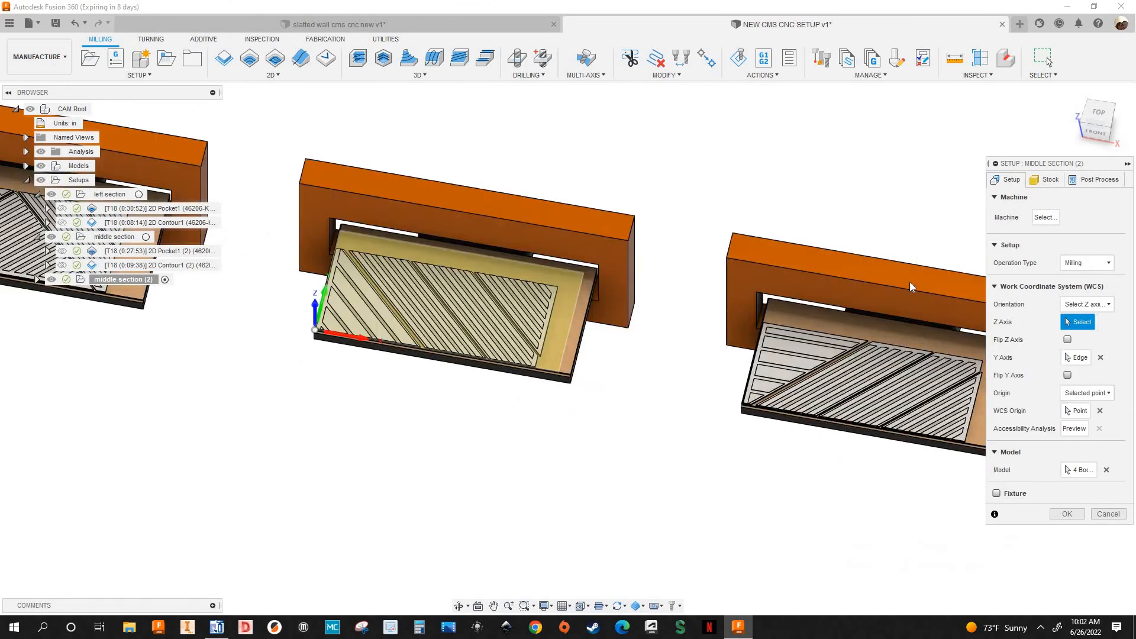
scroll(663, 244, up, 2)
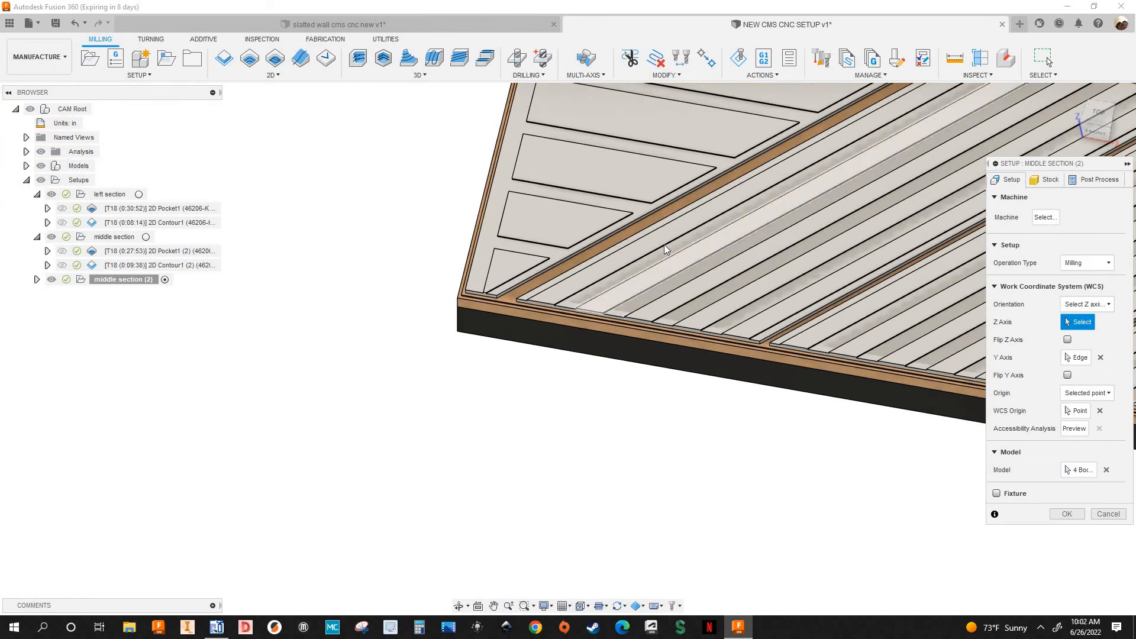
click(570, 212)
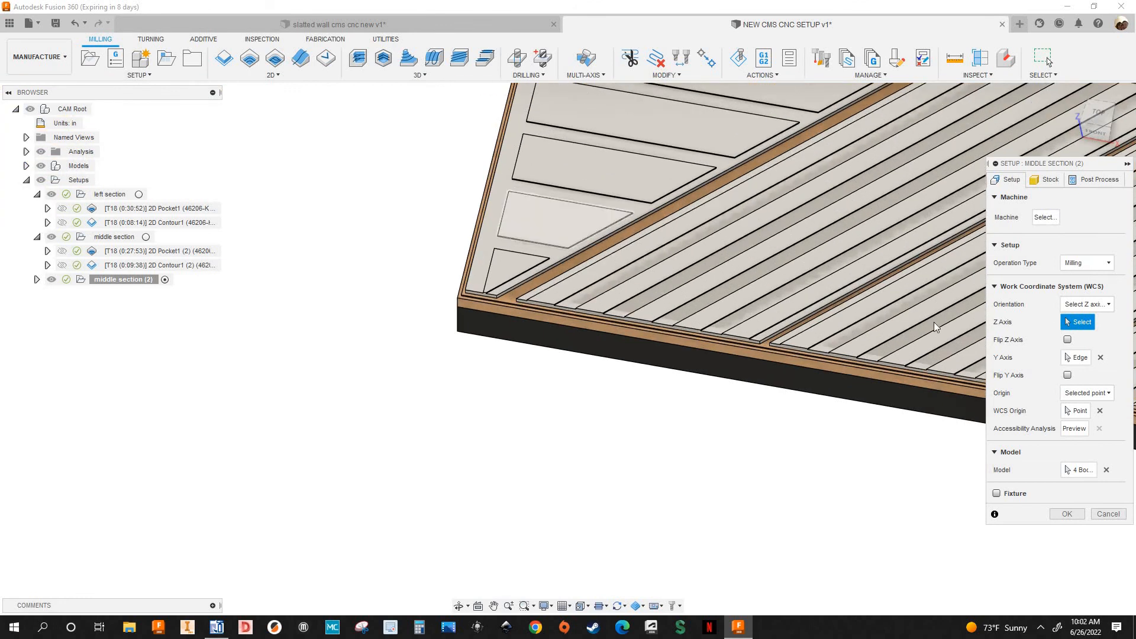
click(1101, 357)
scroll(466, 254, up, 3)
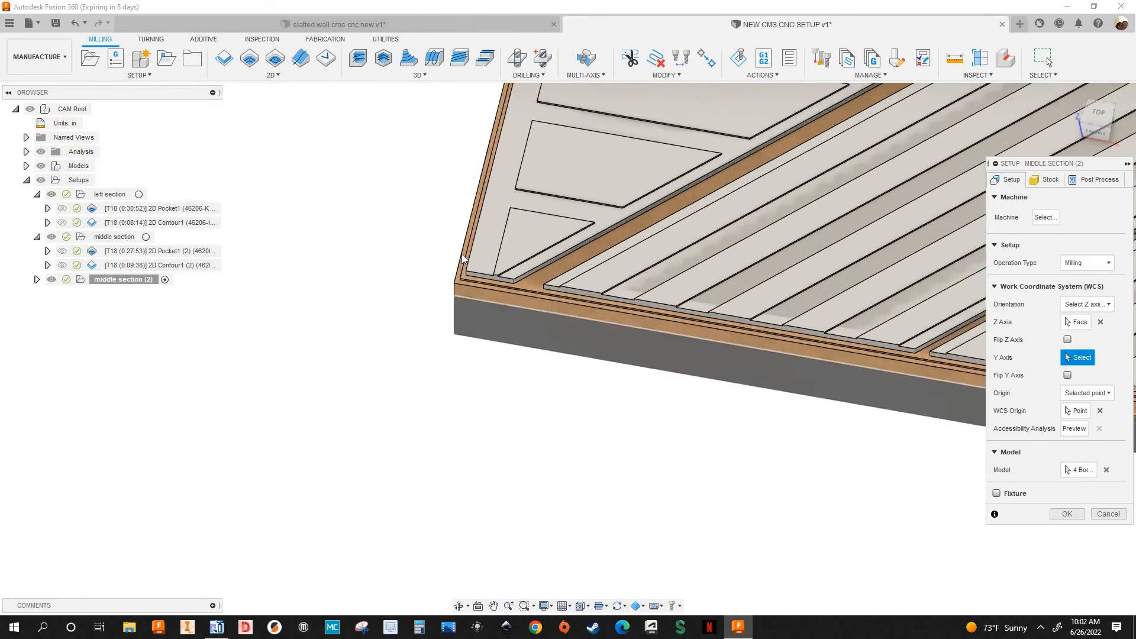
click(468, 259)
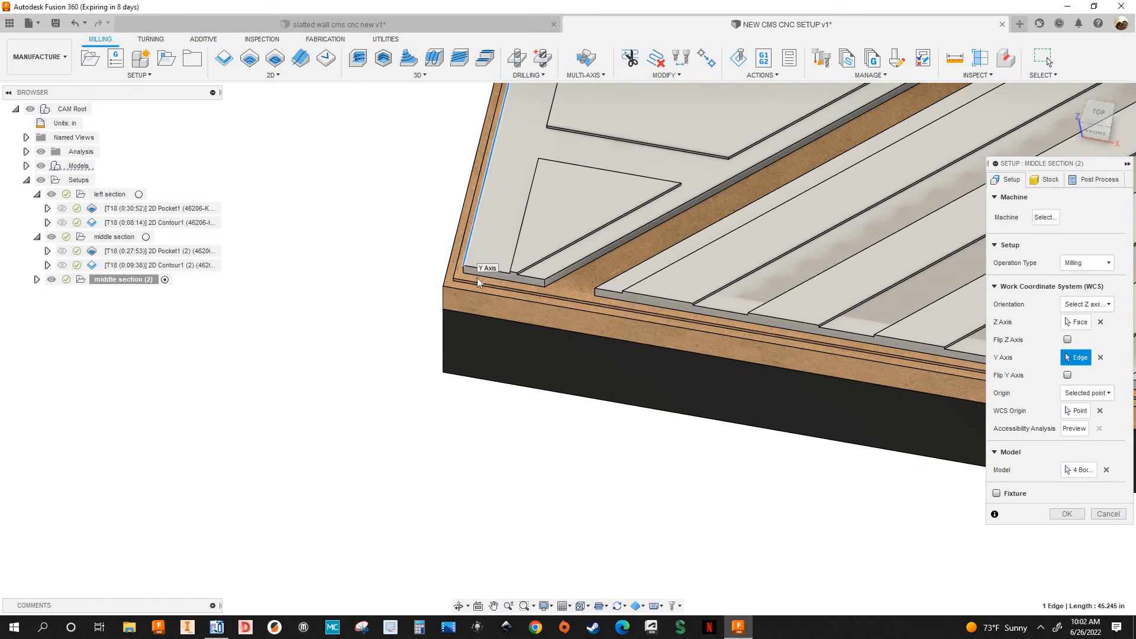
Step: Reset the setup's WCS origin to the inner front-left corner point on the right section's base board
scroll(617, 402, down, 2)
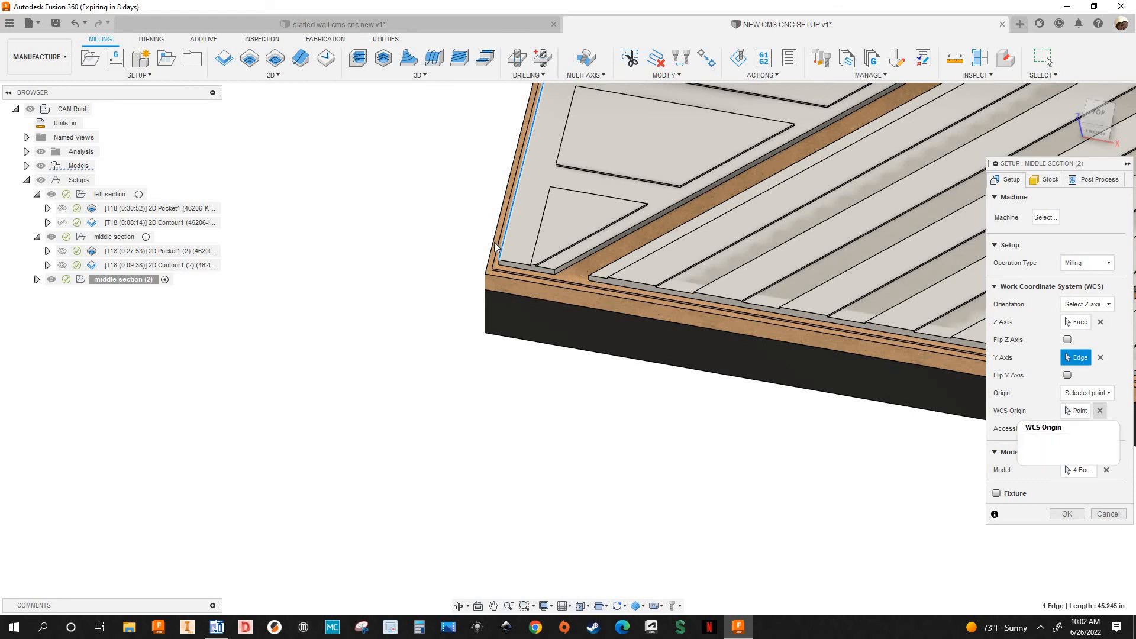
scroll(388, 295, up, 5)
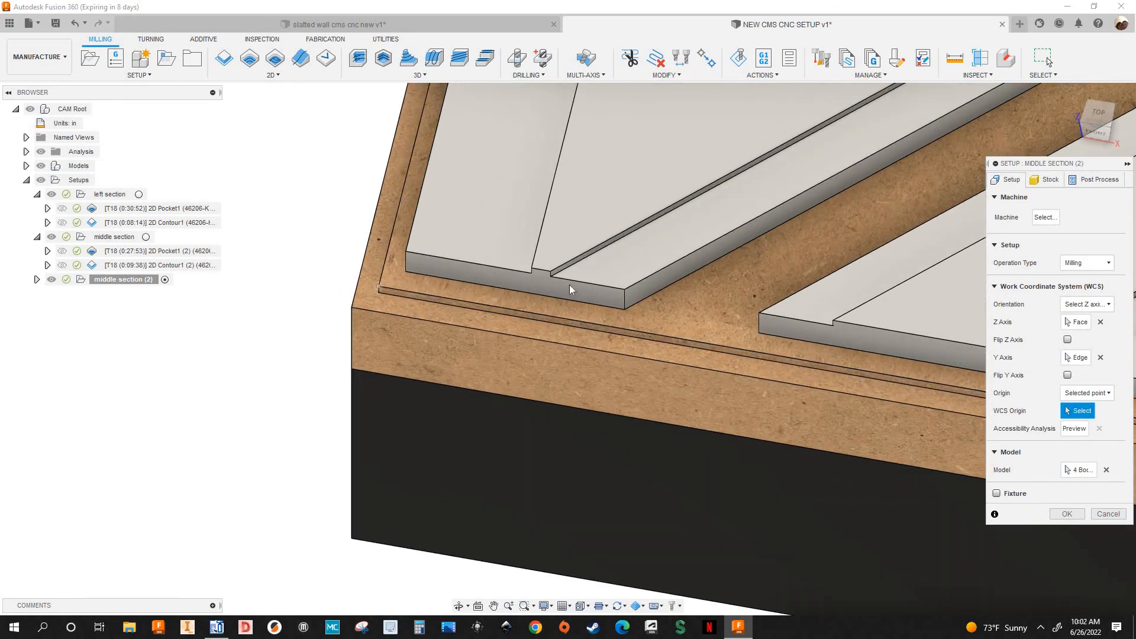
click(379, 288)
scroll(472, 280, down, 3)
scroll(530, 363, down, 6)
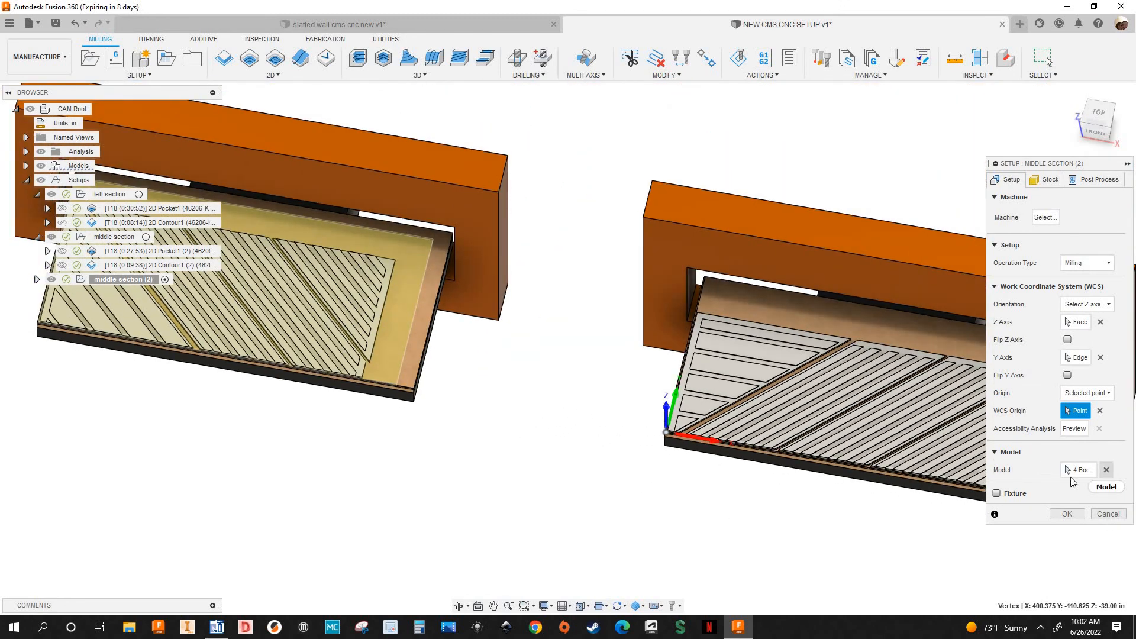
Step: Replace the setup's model selection with the right section's four slatted bodies and accept the setup changes
click(1073, 479)
scroll(707, 378, up, 2)
click(708, 379)
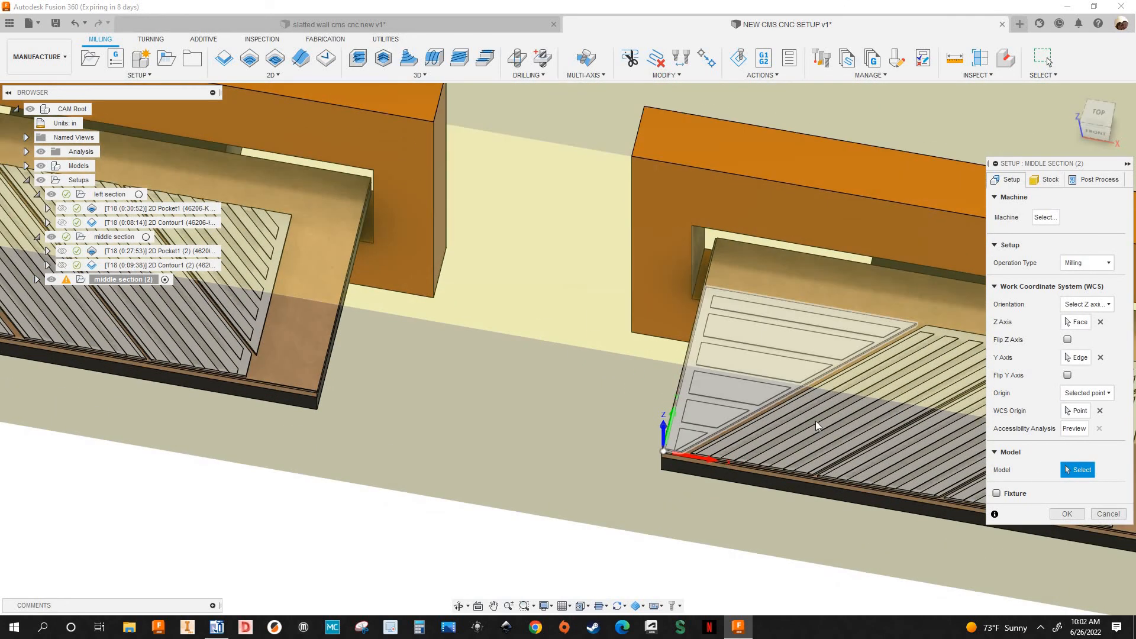
click(815, 421)
middle_drag(460, 542, 273, 458)
middle_drag(826, 415, 821, 413)
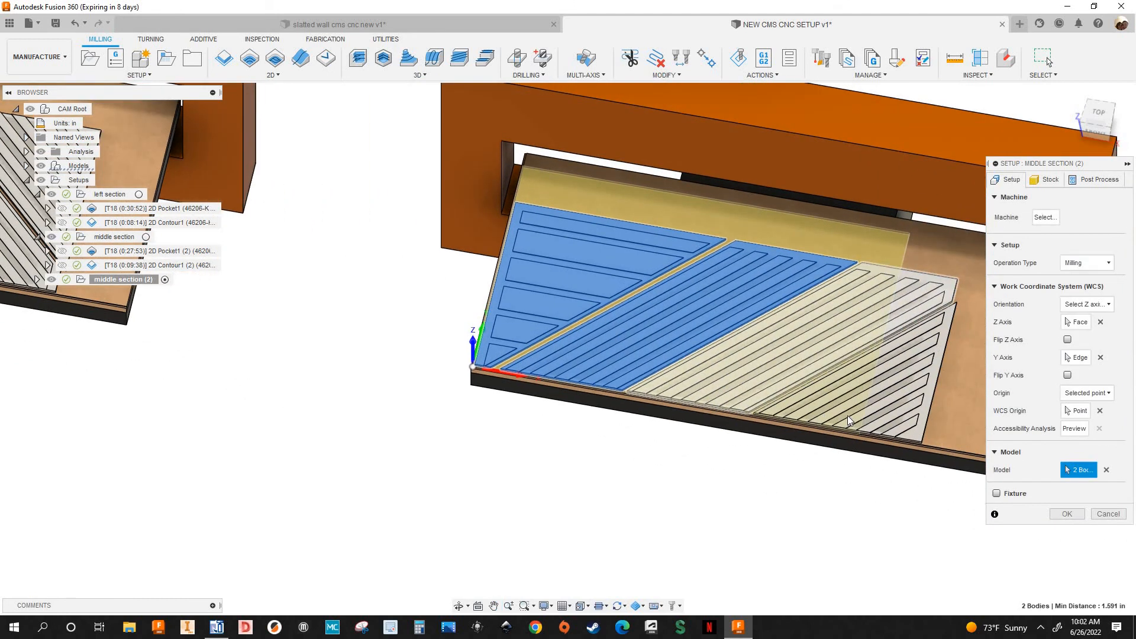
click(847, 415)
click(894, 323)
click(1076, 181)
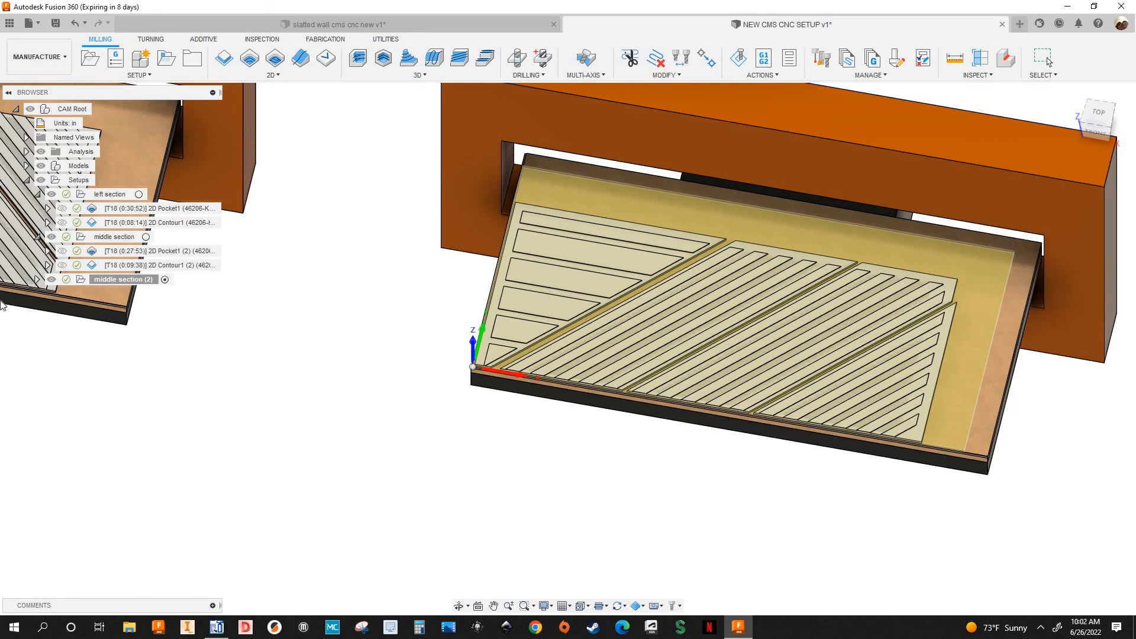
middle_drag(120, 354, 259, 359)
middle_drag(48, 300, 131, 306)
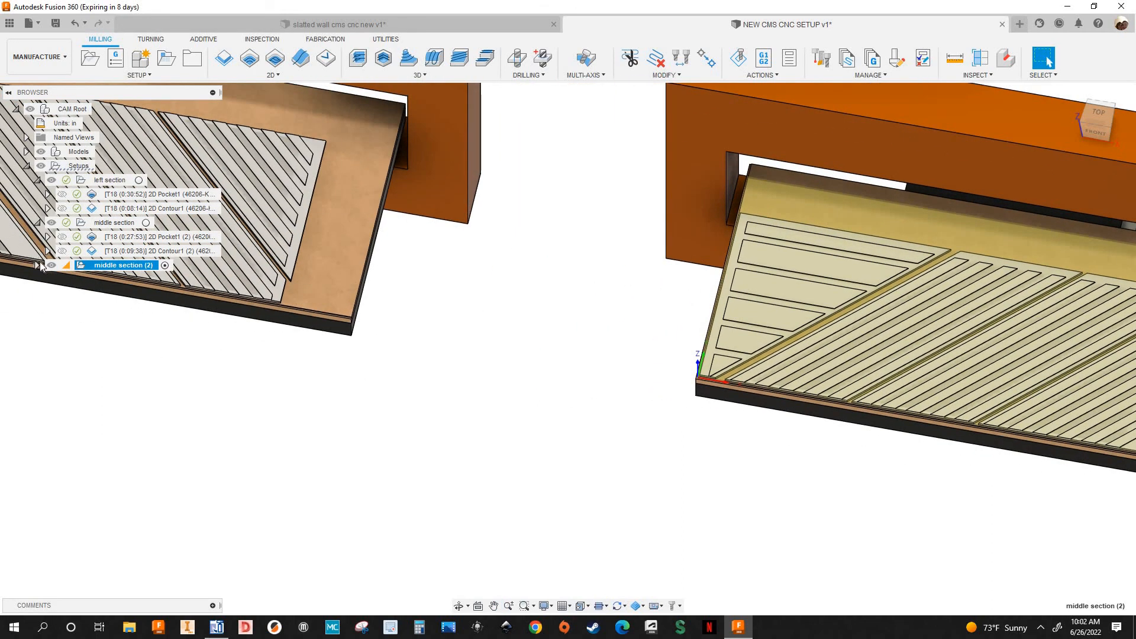
Step: Edit the duplicated setup's 2D Pocket operation and clear its existing pocket selections
click(36, 265)
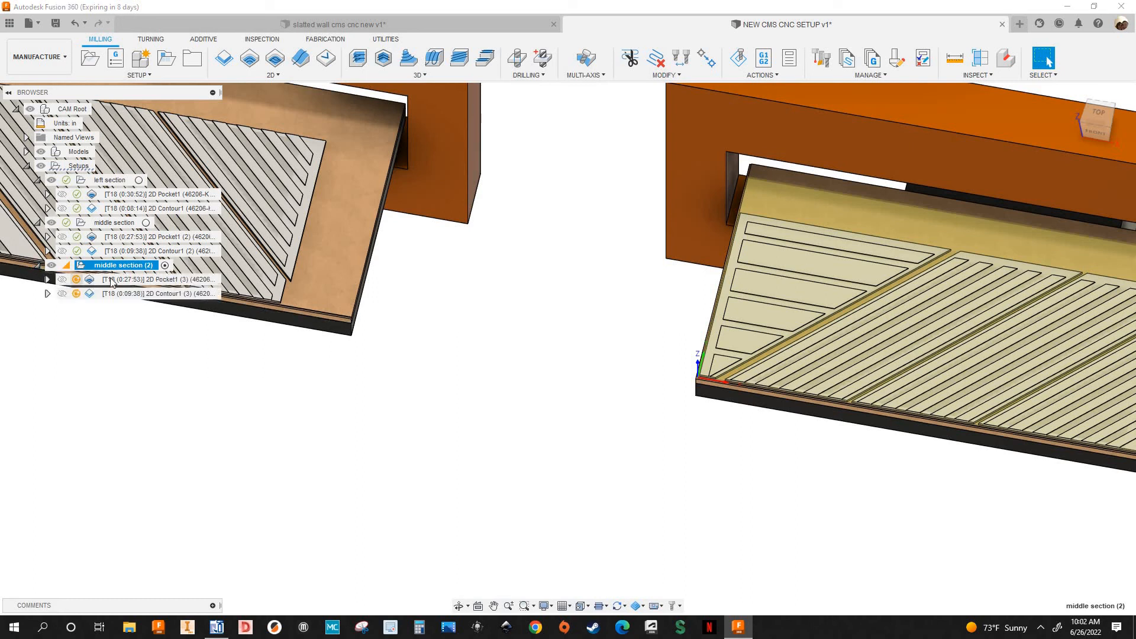
click(113, 281)
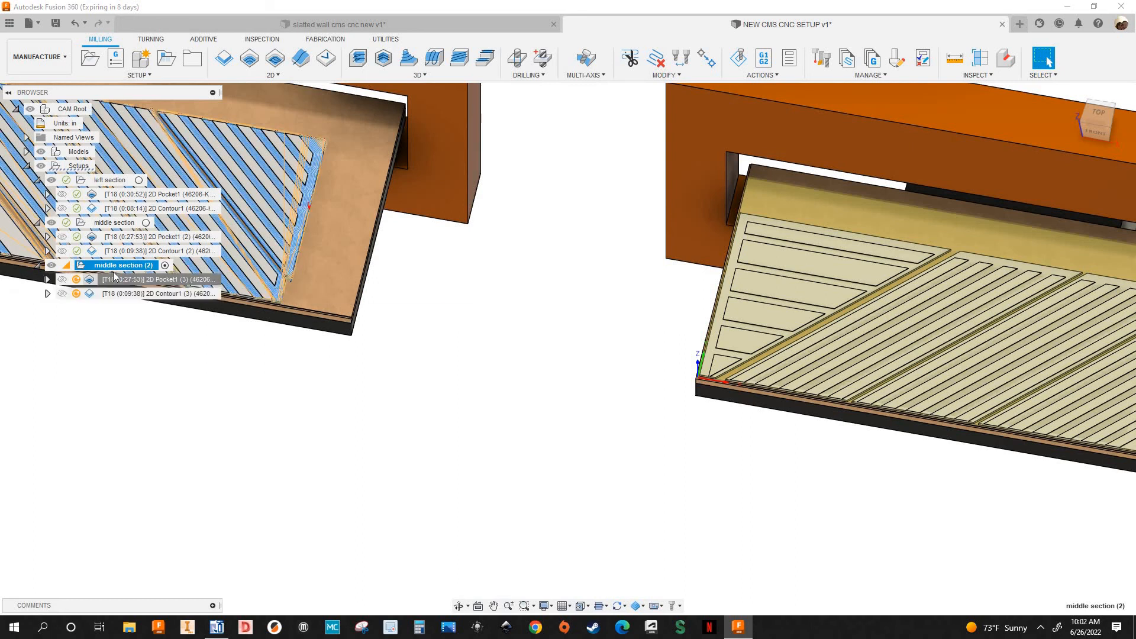
click(200, 12)
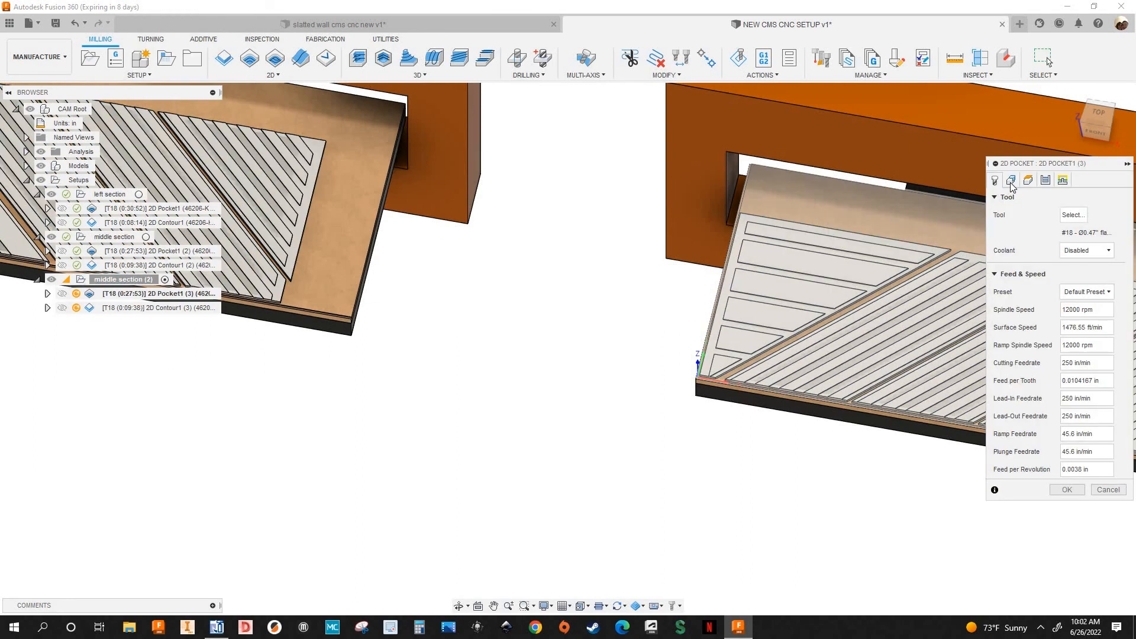
click(1106, 236)
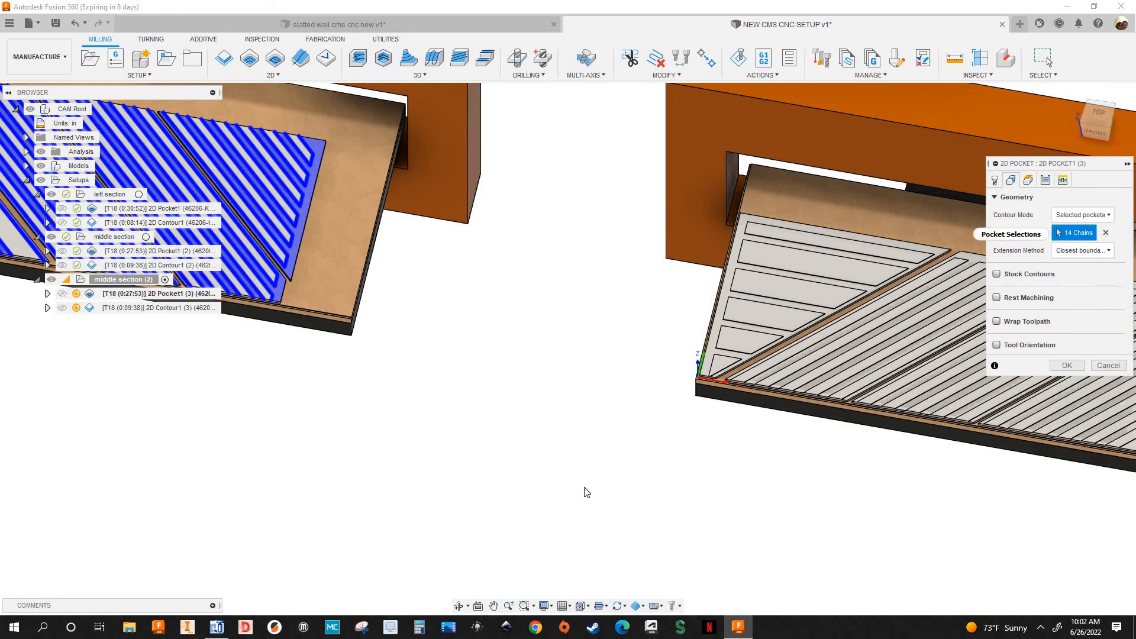
Step: Select the recessed slat faces of the right section's three diagonally slatted pieces as pockets, starting from the far right piece
scroll(584, 486, down, 3)
scroll(595, 373, up, 8)
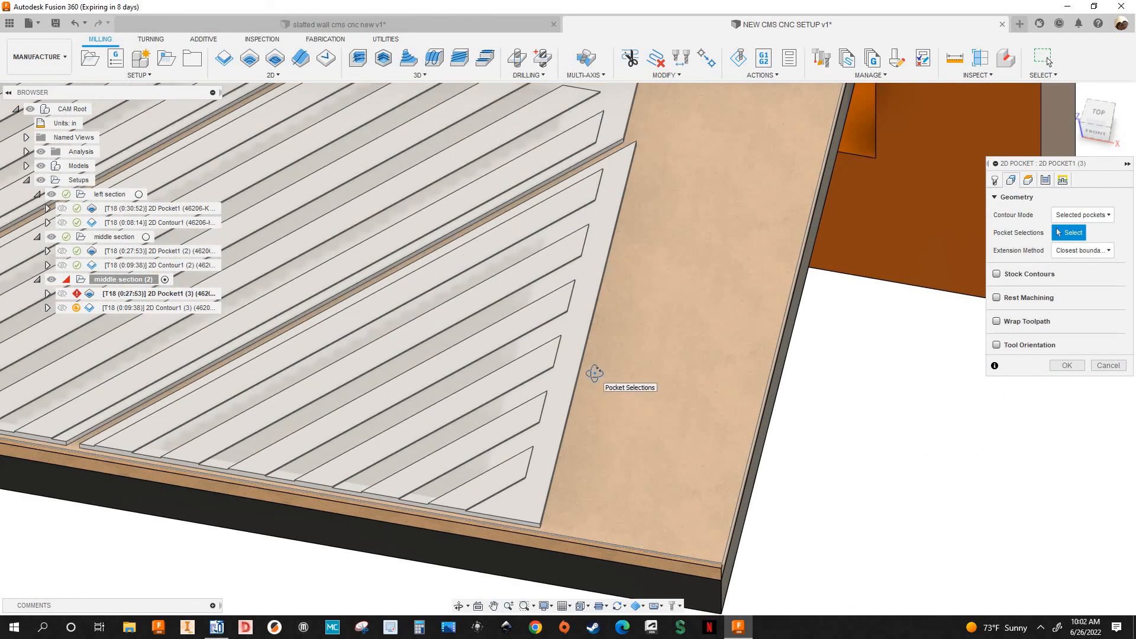
scroll(577, 362, down, 1)
shift+middle_drag(578, 362, 572, 362)
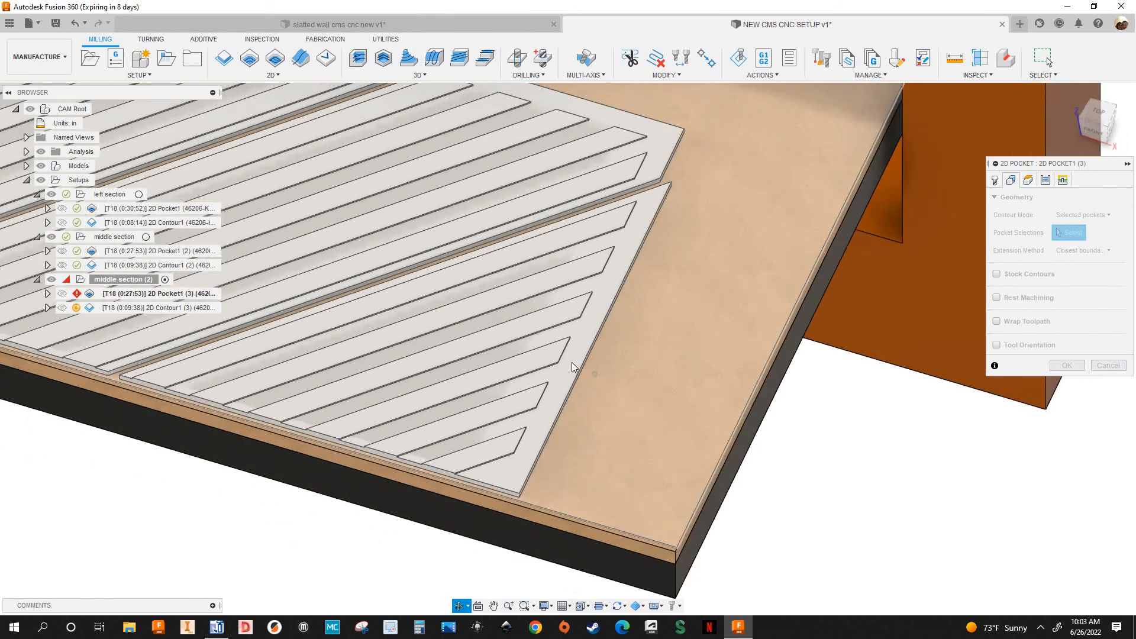
scroll(572, 363, up, 3)
scroll(610, 158, down, 2)
click(658, 232)
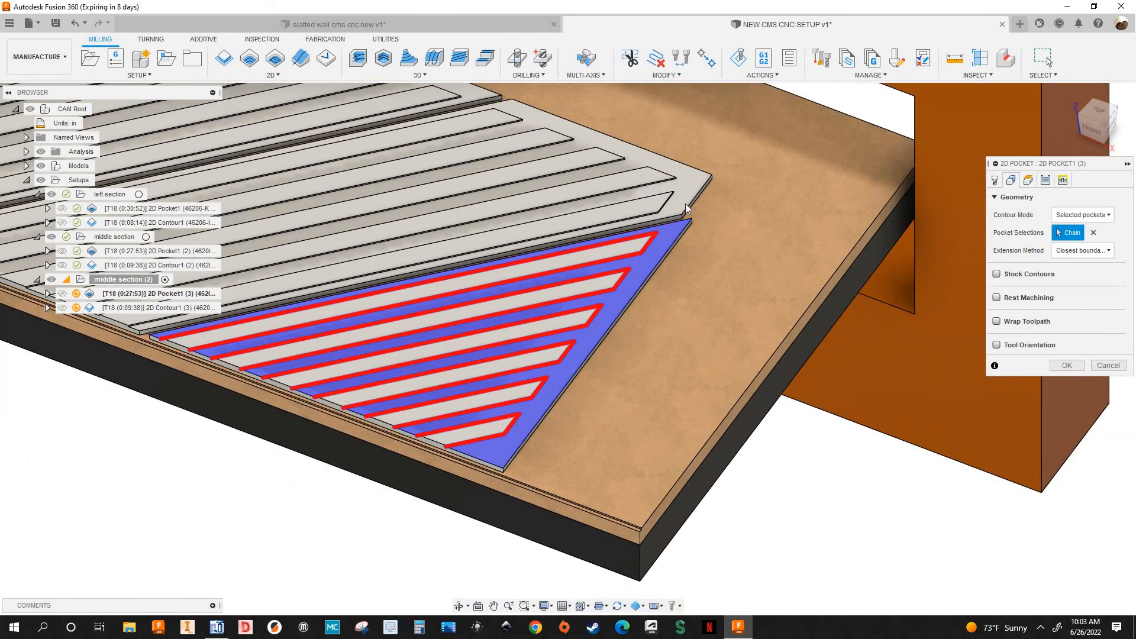
click(678, 193)
scroll(667, 195, down, 2)
middle_drag(516, 121, 606, 316)
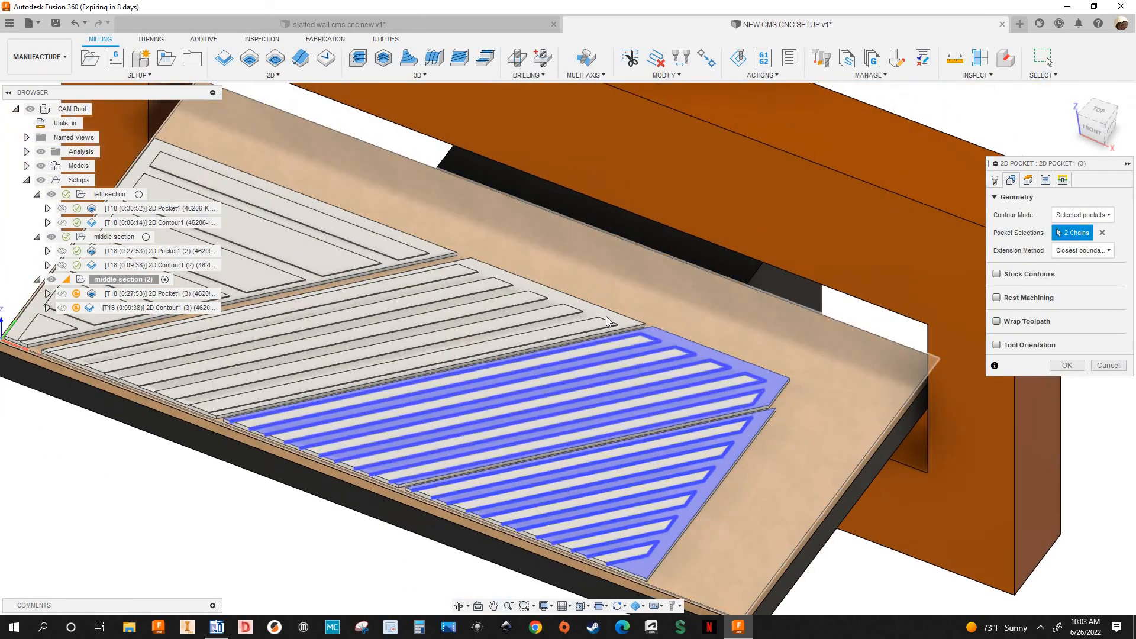
scroll(597, 314, up, 2)
click(584, 310)
scroll(524, 272, down, 3)
middle_drag(524, 272, 643, 307)
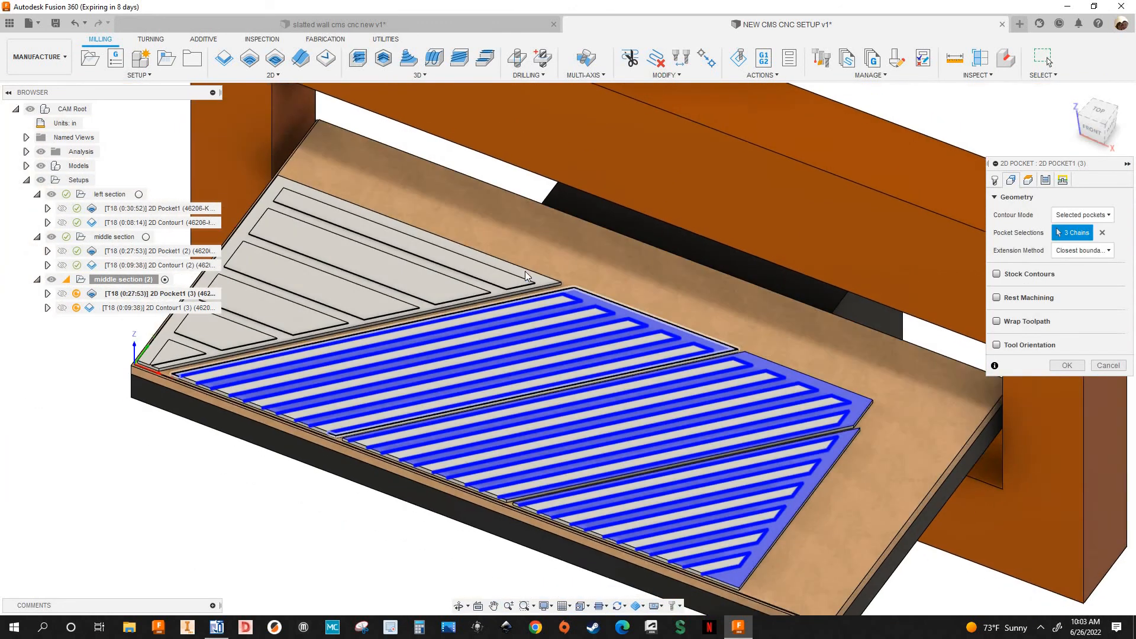
Step: Add the recessed face of the right section's triangular first piece to the pocket selections, without the base board contour, and accept the 2D Pocket changes
scroll(524, 271, up, 2)
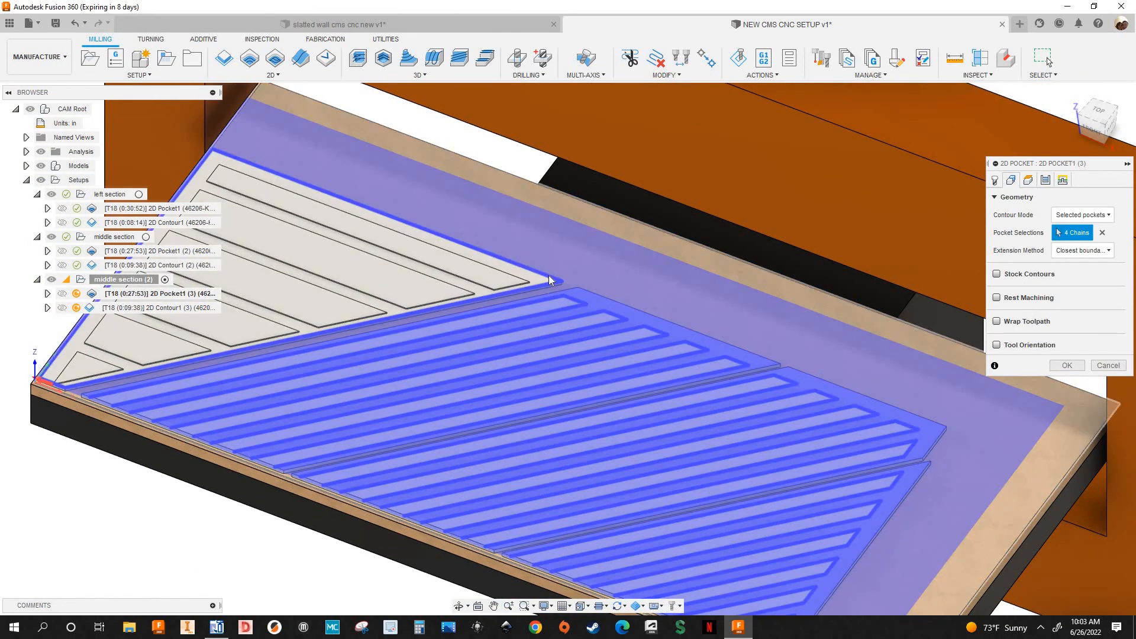
click(549, 275)
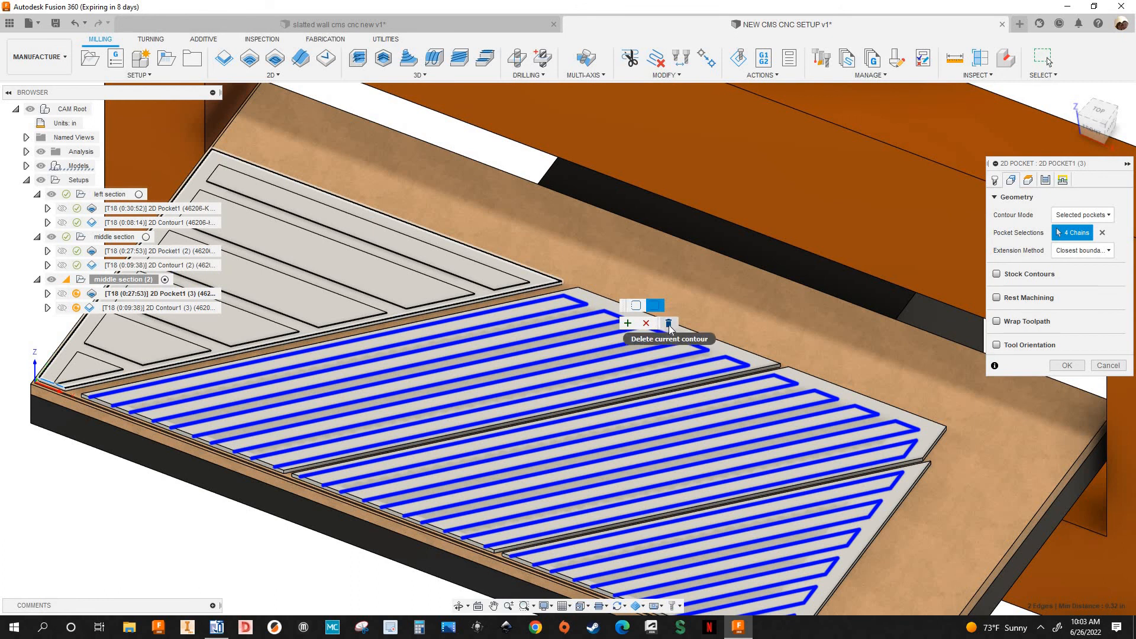
scroll(551, 277, up, 4)
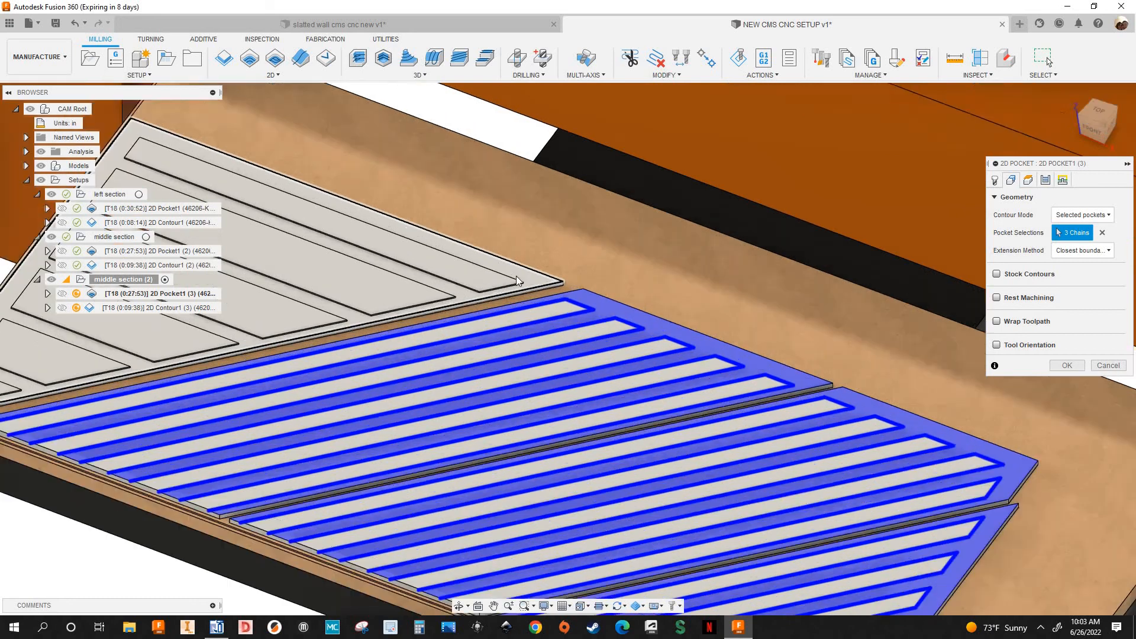
click(569, 250)
scroll(491, 255, down, 8)
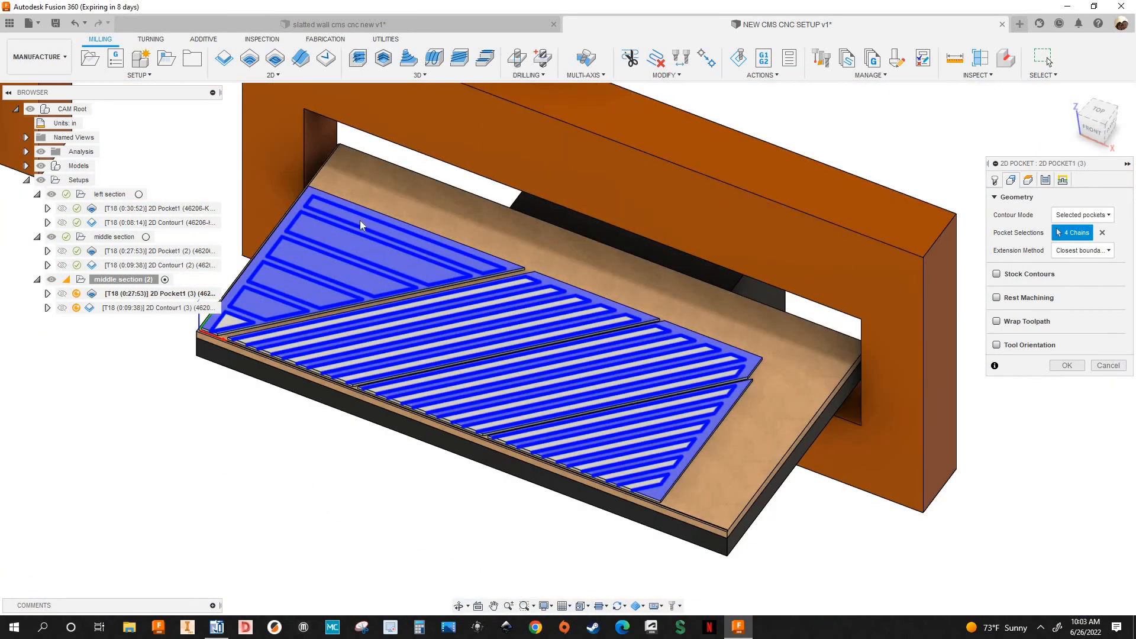
scroll(281, 261, up, 2)
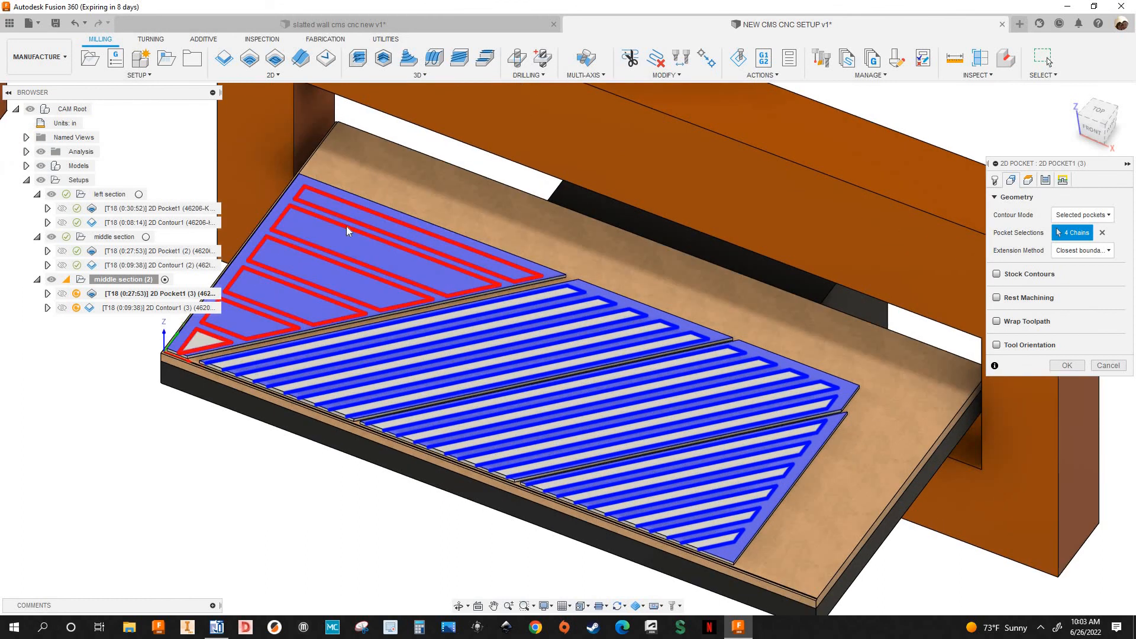
scroll(281, 270, up, 2)
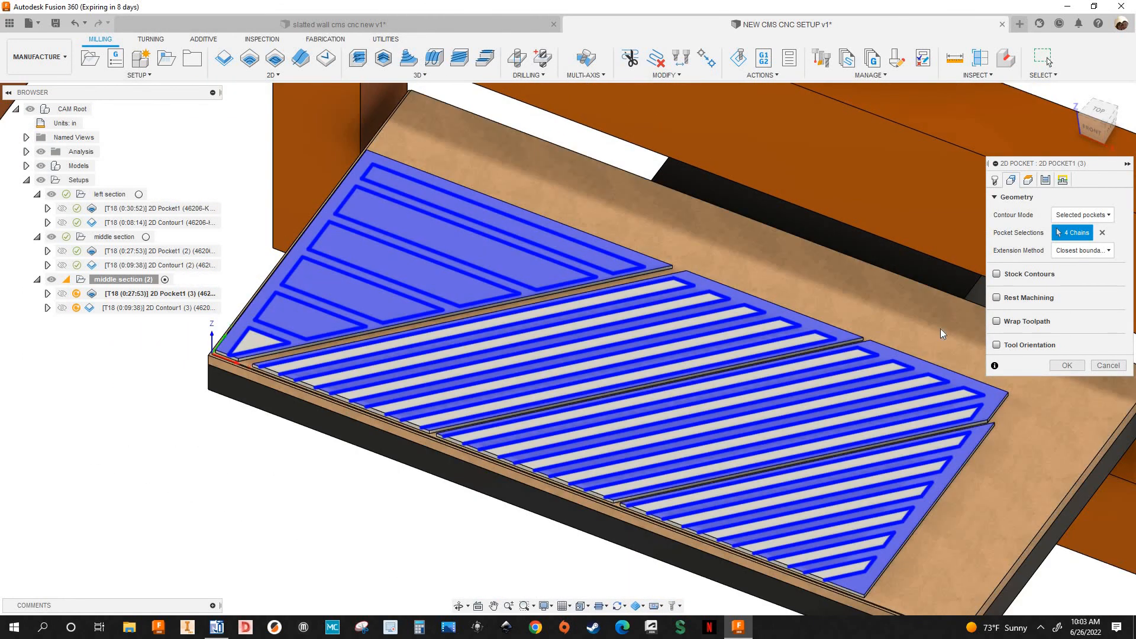
scroll(632, 213, down, 2)
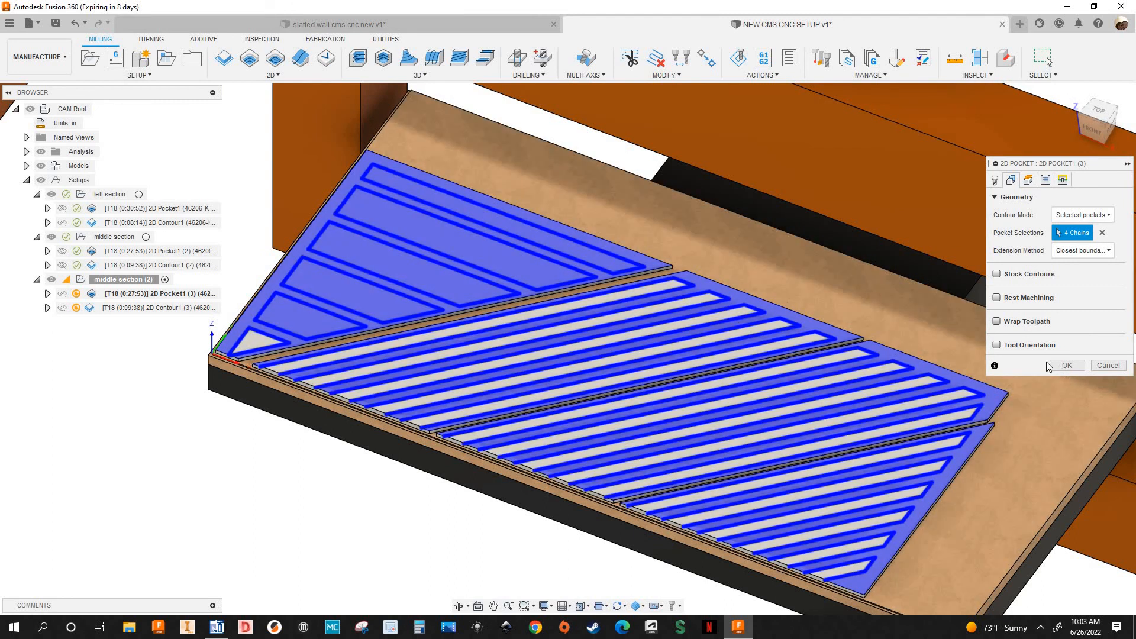
click(1067, 365)
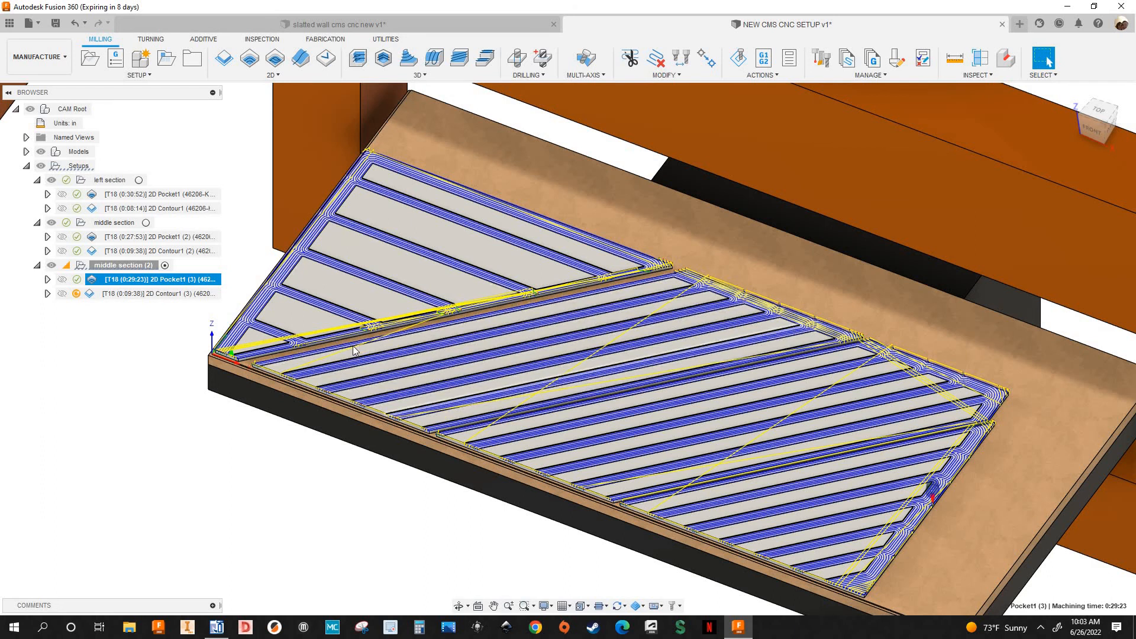
Step: Check the regenerated pocket toolpath, open the duplicated setup's 2D Contour operation for editing and clear its contour selection
scroll(515, 373, down, 2)
scroll(432, 331, up, 2)
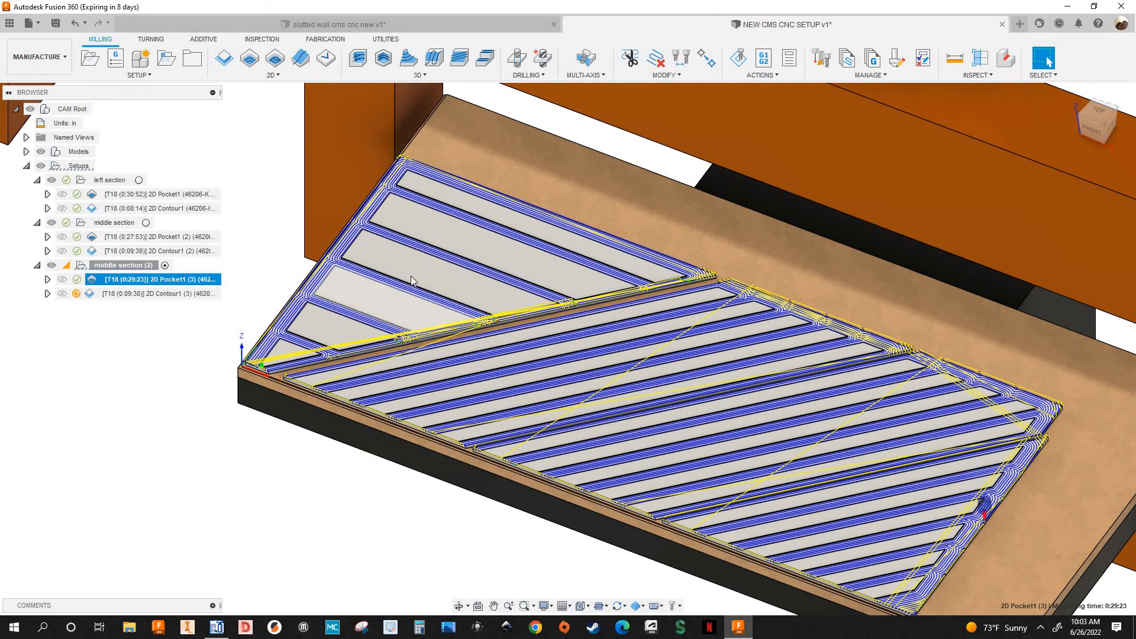
scroll(408, 266, up, 1)
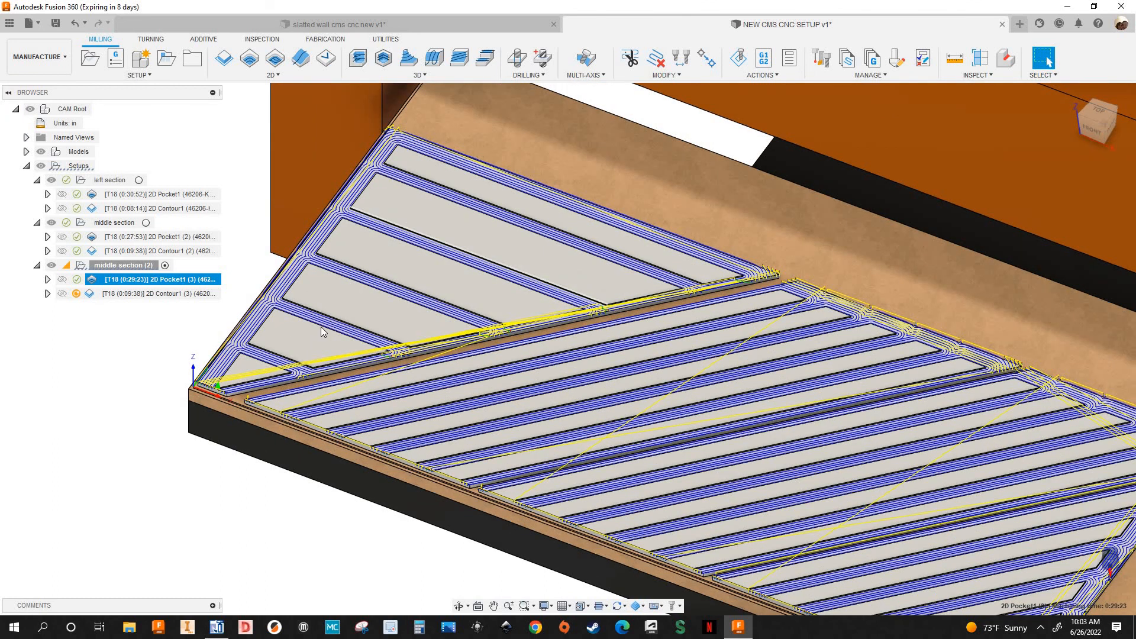
scroll(364, 254, down, 4)
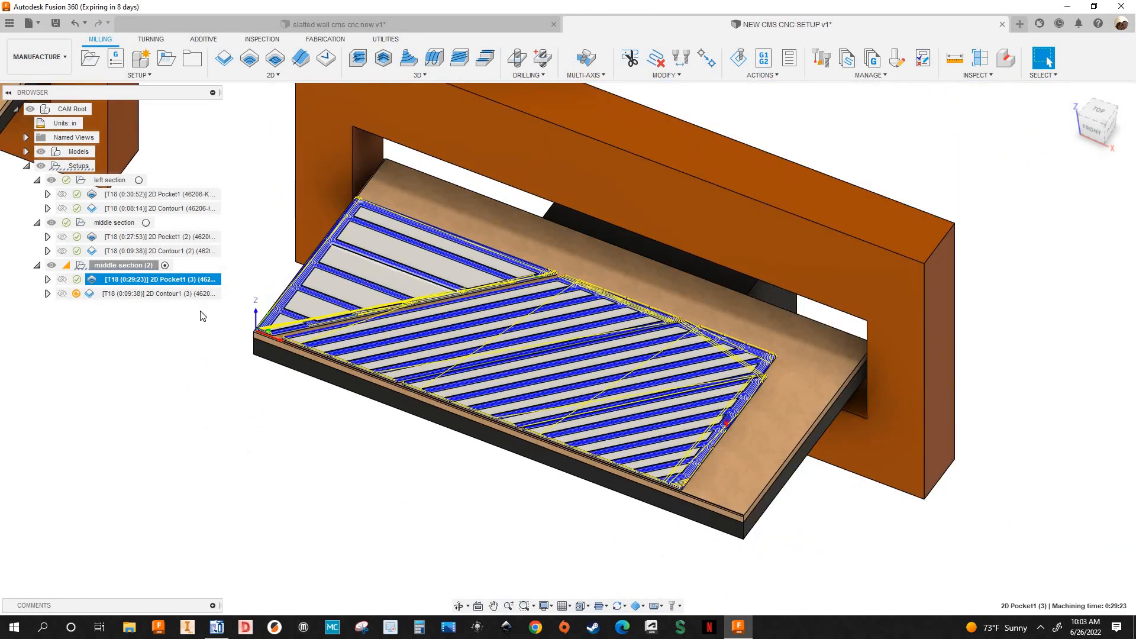
click(147, 294)
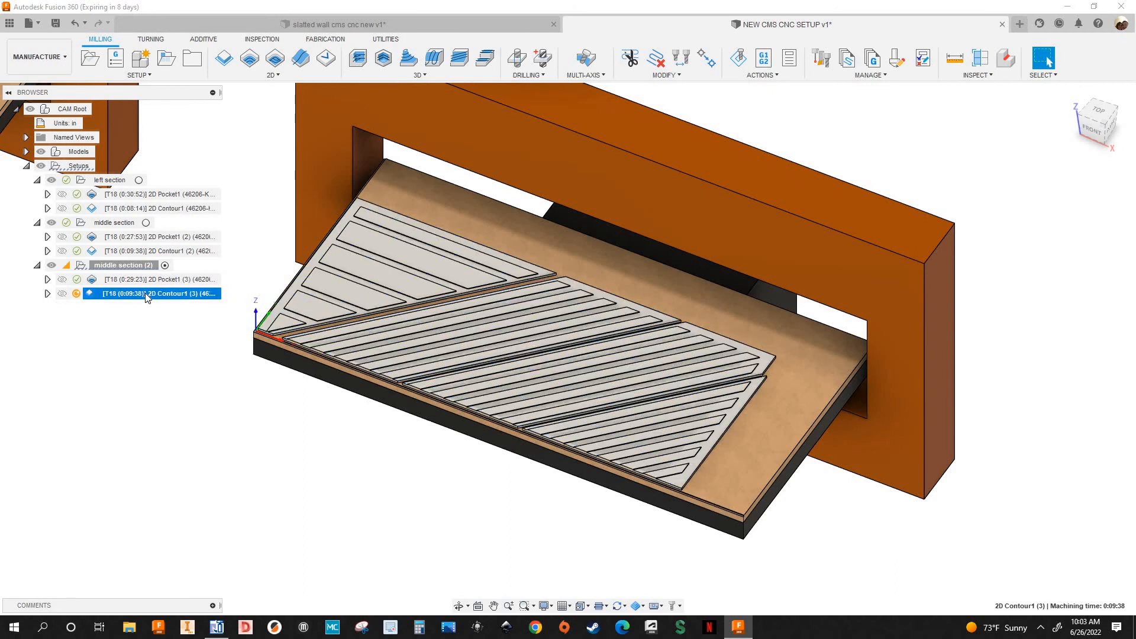
right_click(148, 293)
click(177, 9)
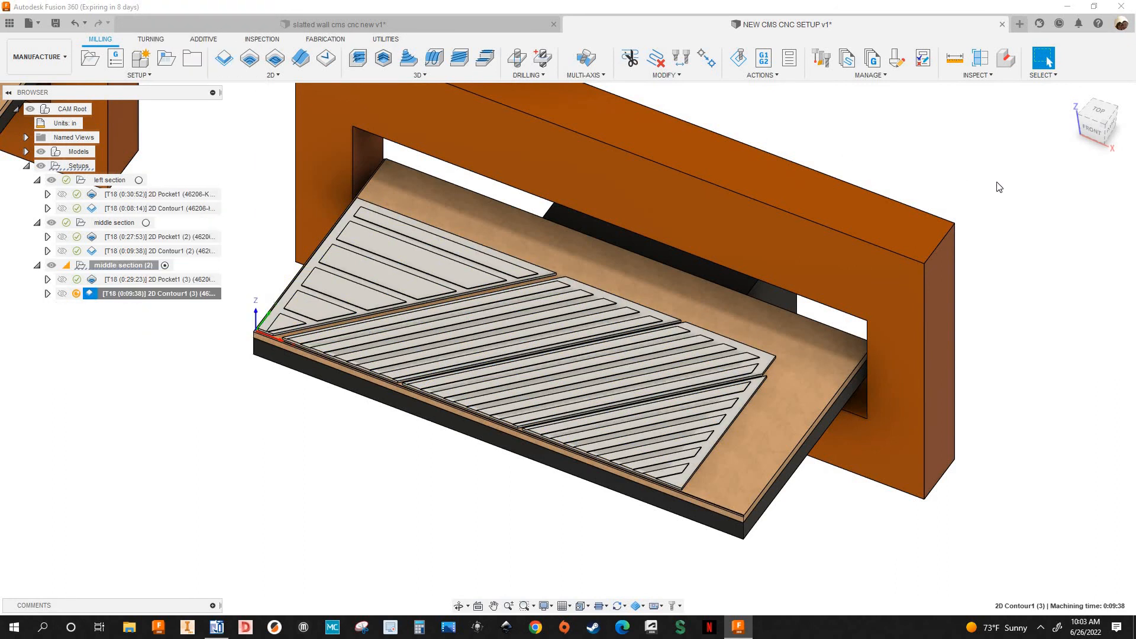
click(1013, 183)
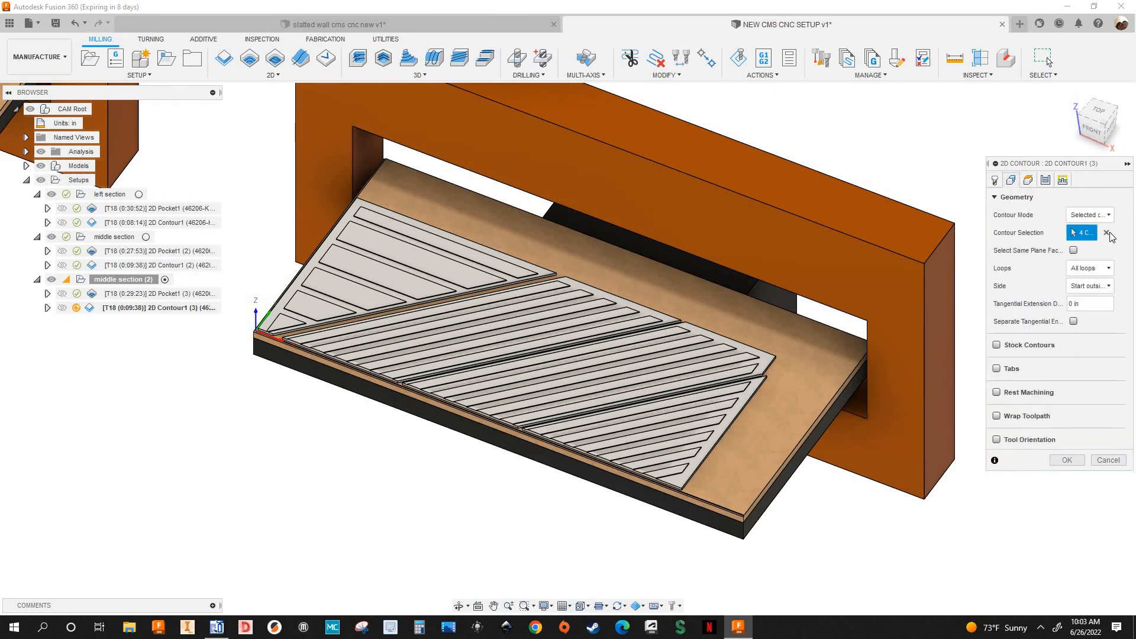
Step: Select the bottom outer edges of the triangular piece and the adjacent slatted piece as contours
scroll(276, 340, up, 10)
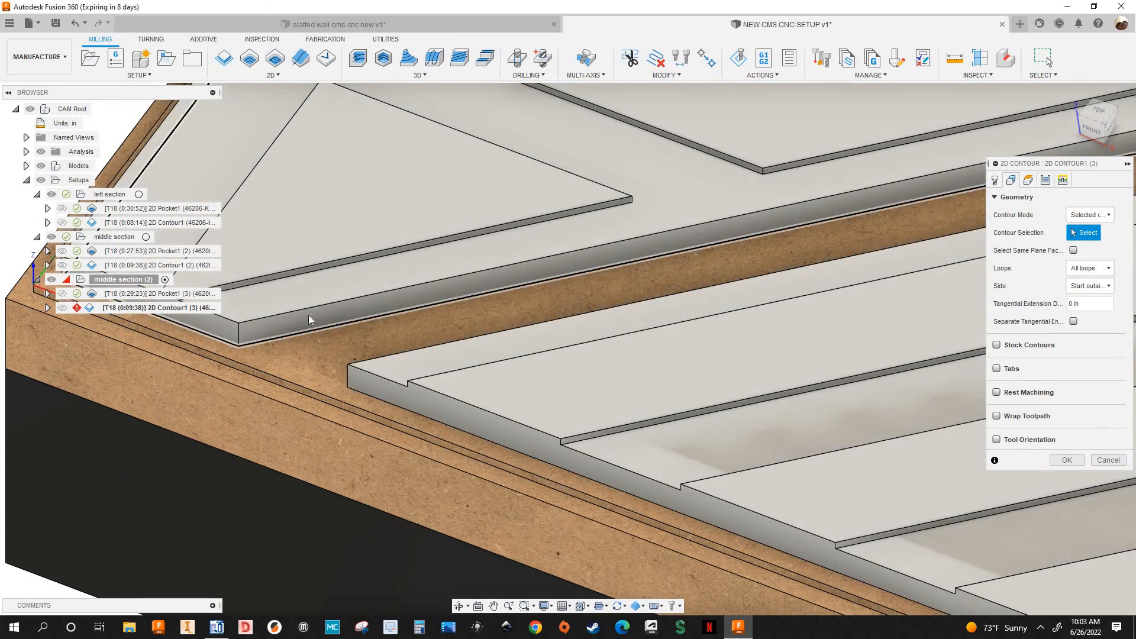
click(307, 314)
scroll(442, 413, down, 3)
scroll(448, 402, up, 2)
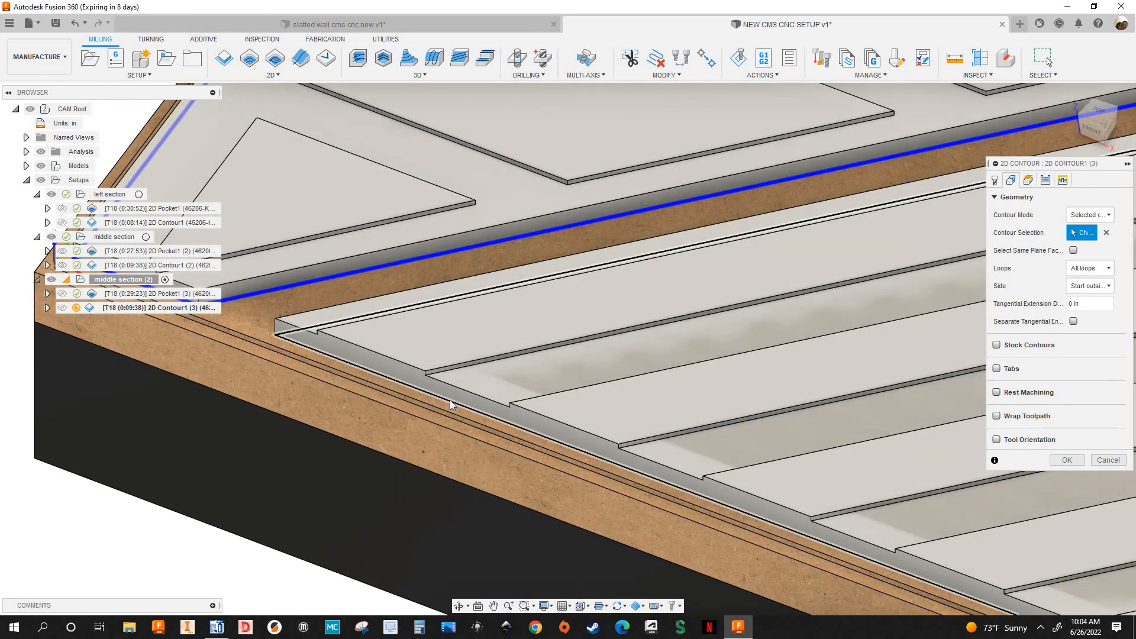
click(450, 400)
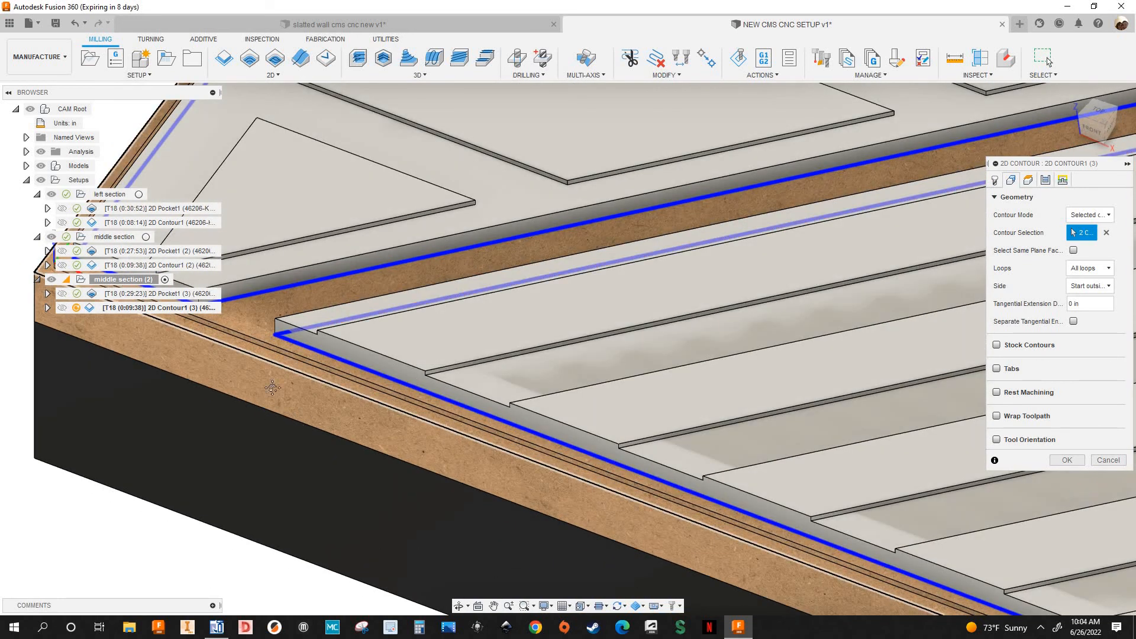
scroll(744, 476, down, 5)
scroll(762, 495, up, 3)
scroll(764, 505, up, 2)
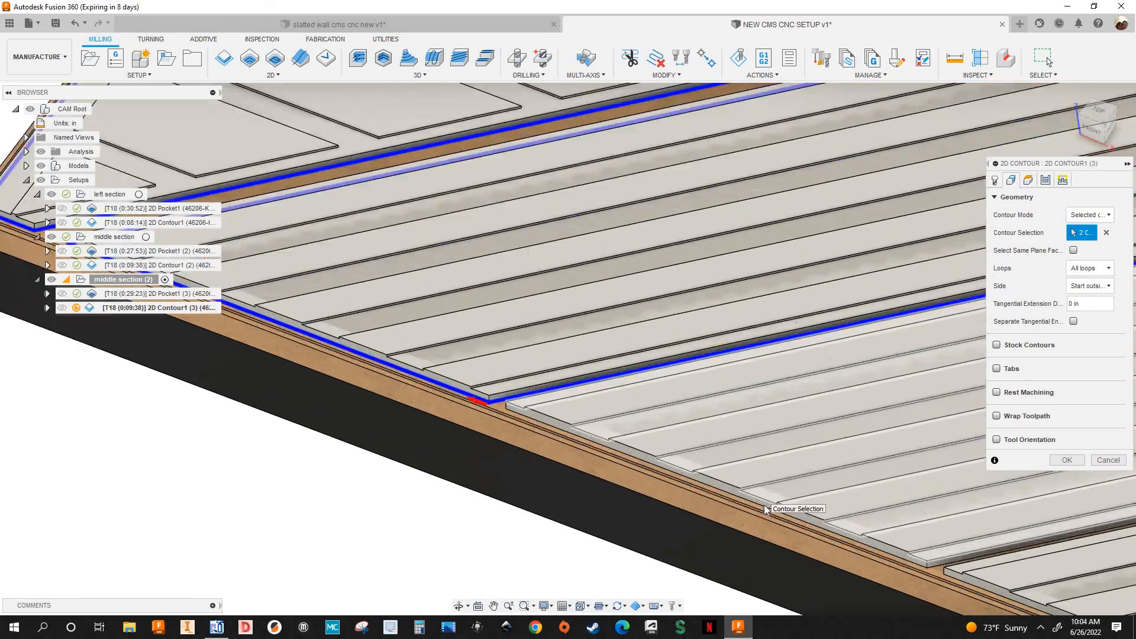
Step: Add the bottom outer edges of the remaining two slatted pieces to the contour selection and accept the 2D Contour changes
click(765, 507)
scroll(592, 423, down, 2)
scroll(592, 424, down, 3)
scroll(776, 477, up, 4)
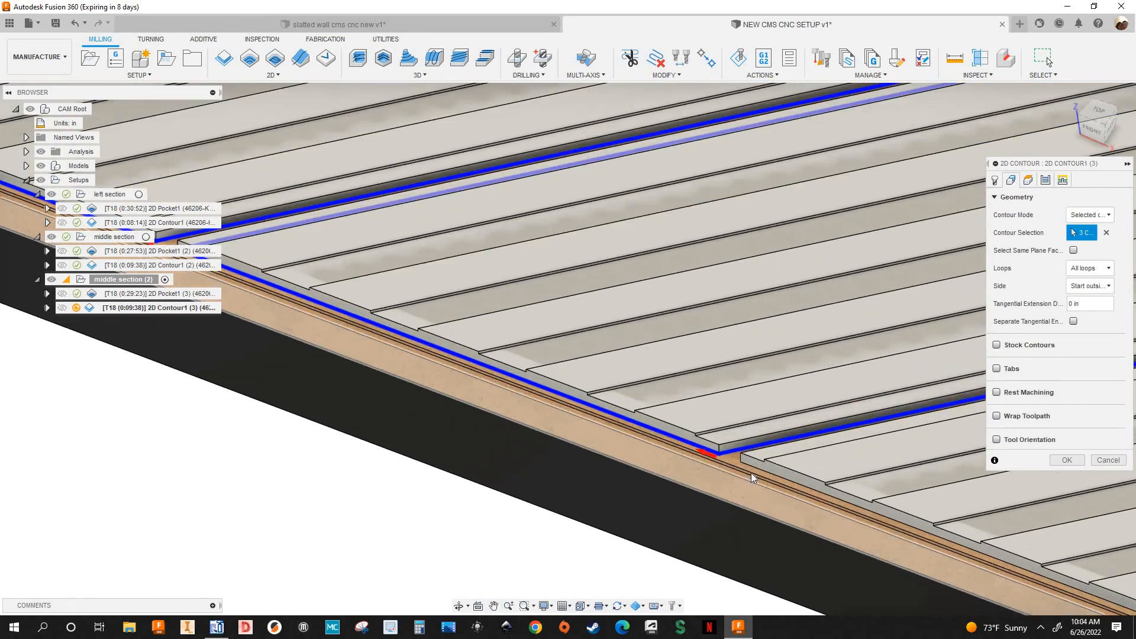
click(749, 468)
scroll(614, 375, down, 2)
scroll(947, 475, down, 5)
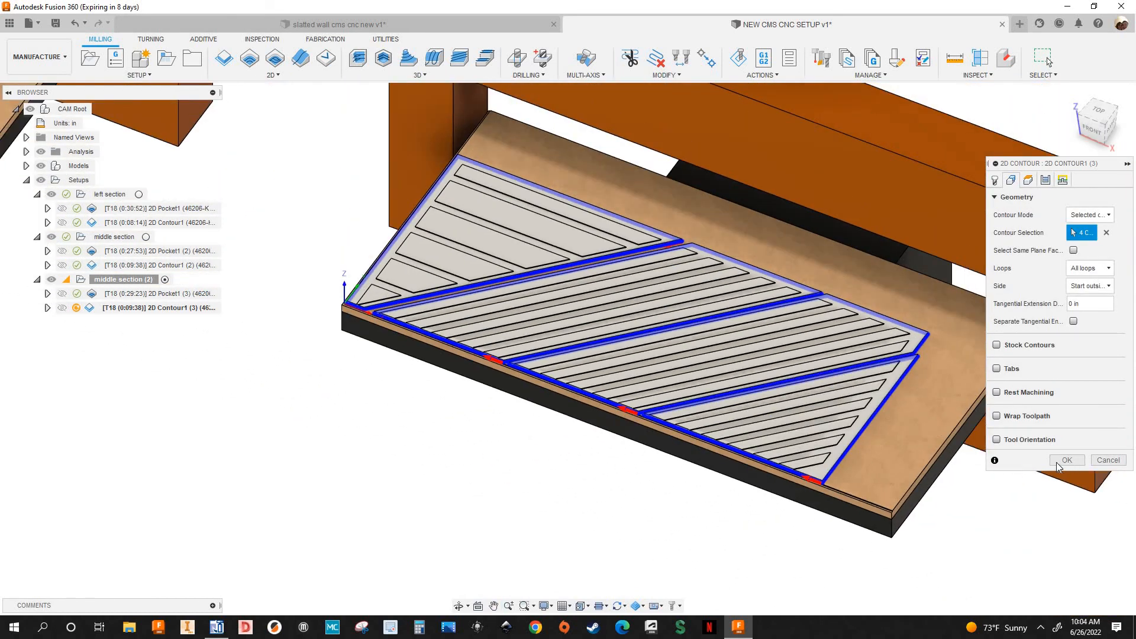
key(Return)
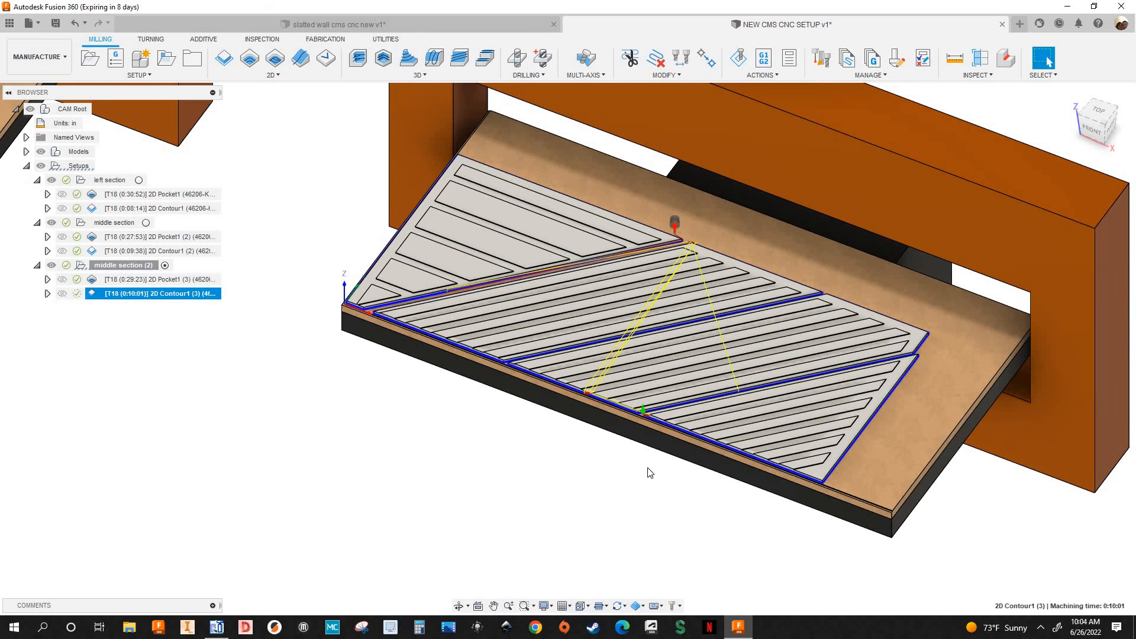
Step: Rename the duplicated setup "middle section (2)" as "right section"
click(109, 268)
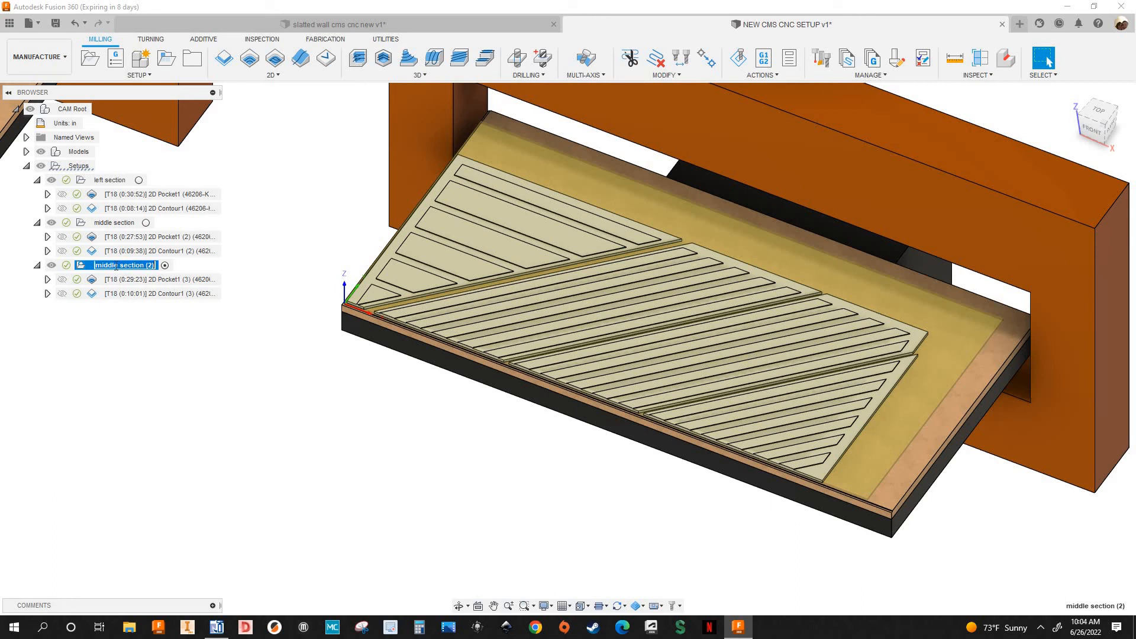
text(right)
key(Return)
Step: Simulate the right section setup's pocket and contour toolpaths and examine the cut stock from the top view
right_click(116, 270)
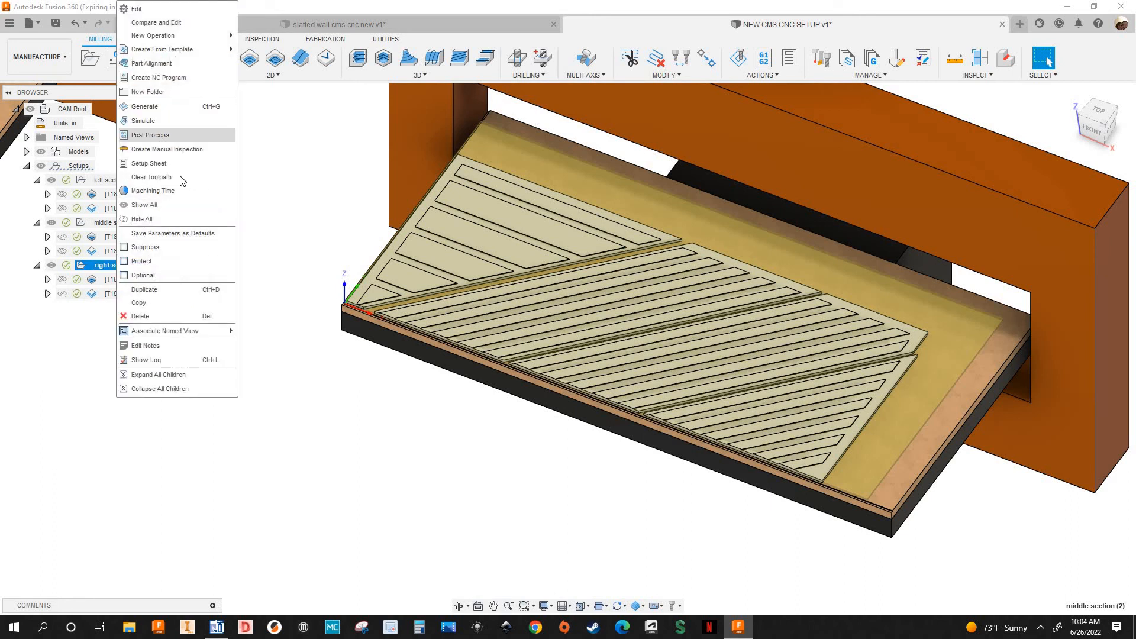
click(165, 119)
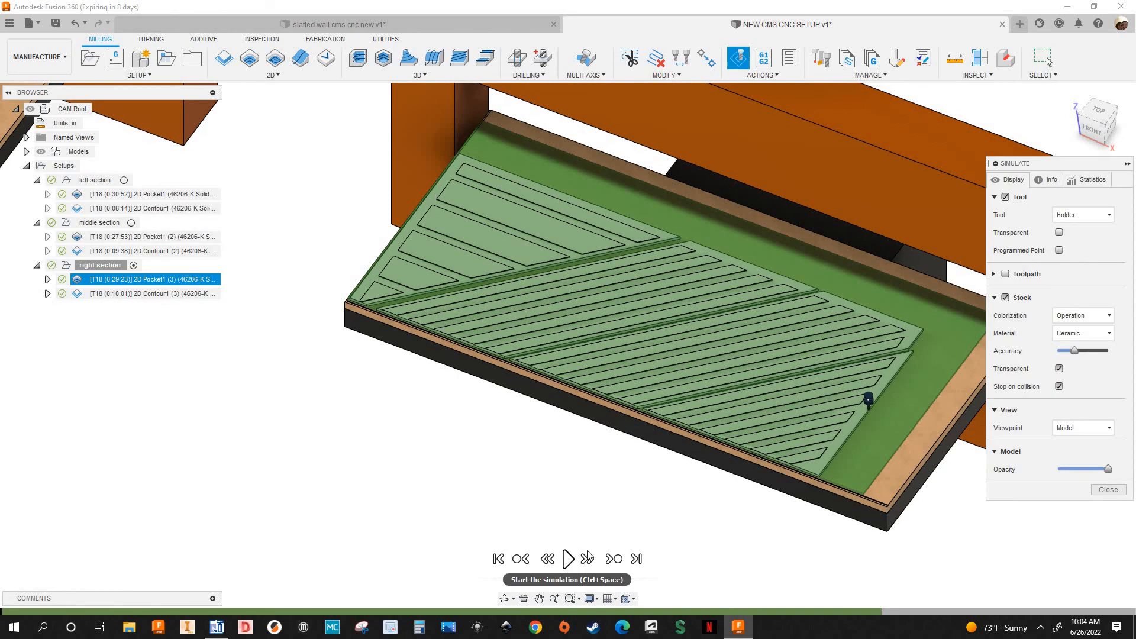
click(568, 559)
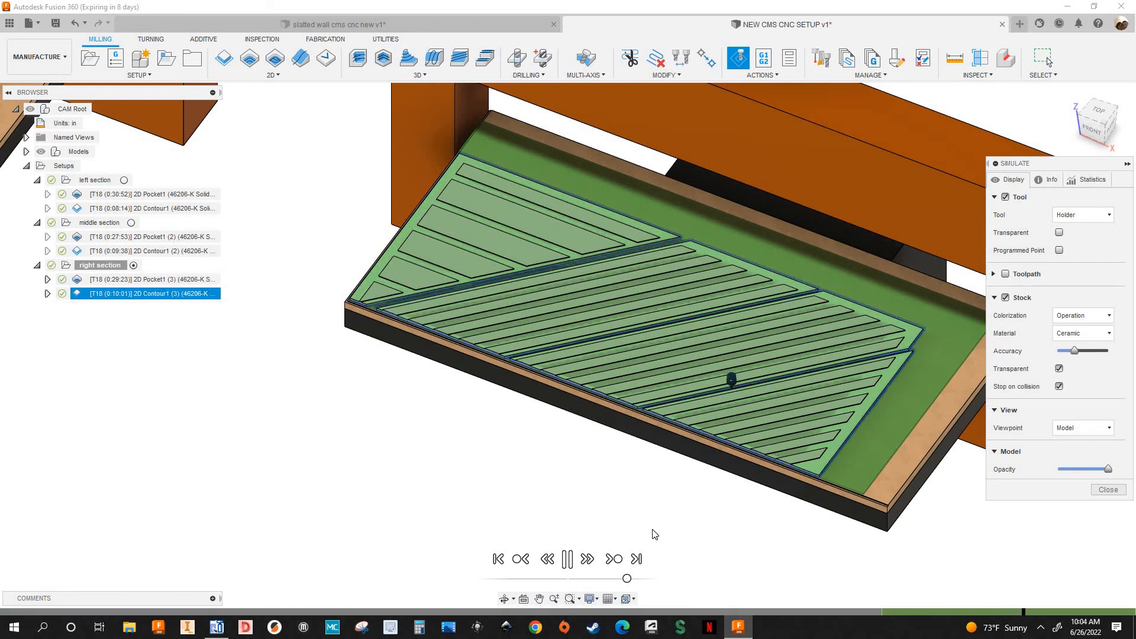
click(1097, 110)
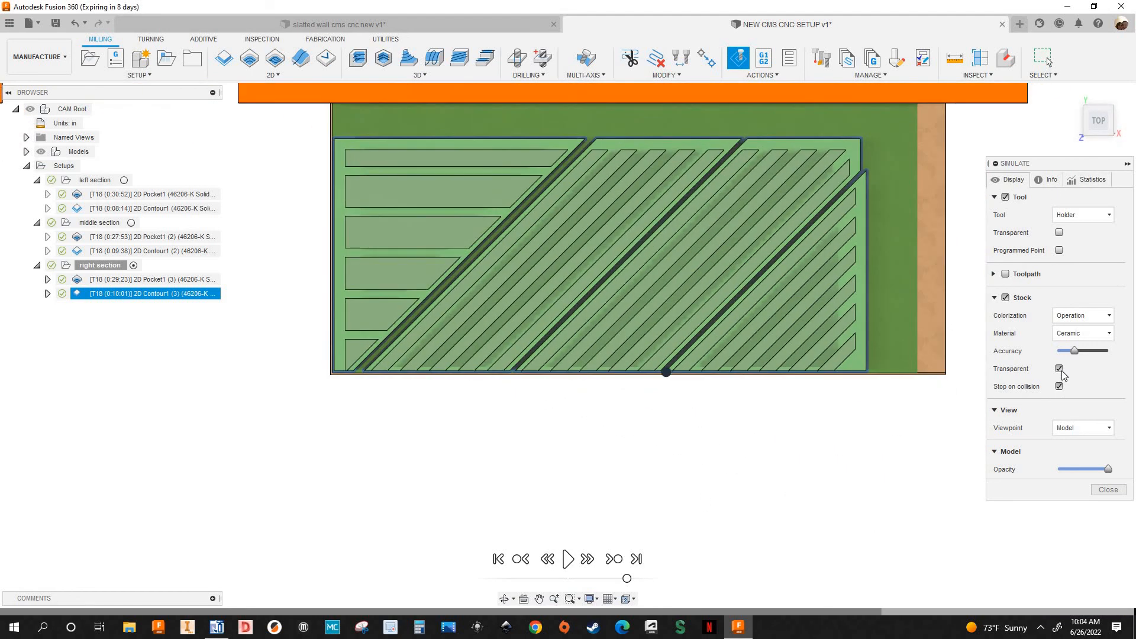
Step: Turn off stock transparency to view the right section's simulated cut as solid, and close the simulation
click(1059, 368)
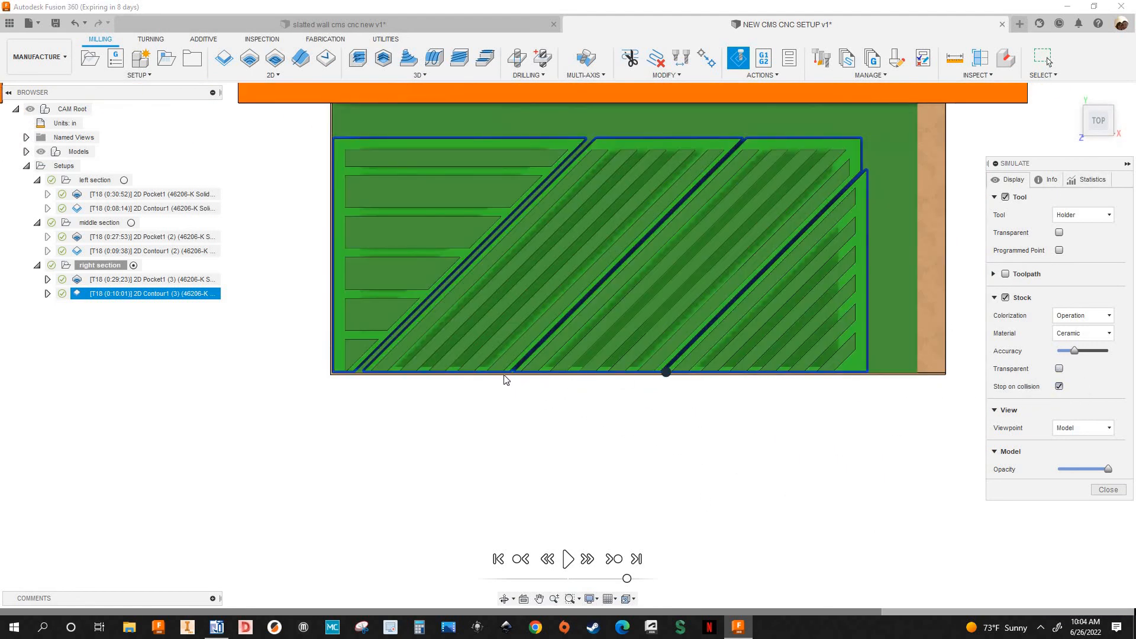
click(1106, 490)
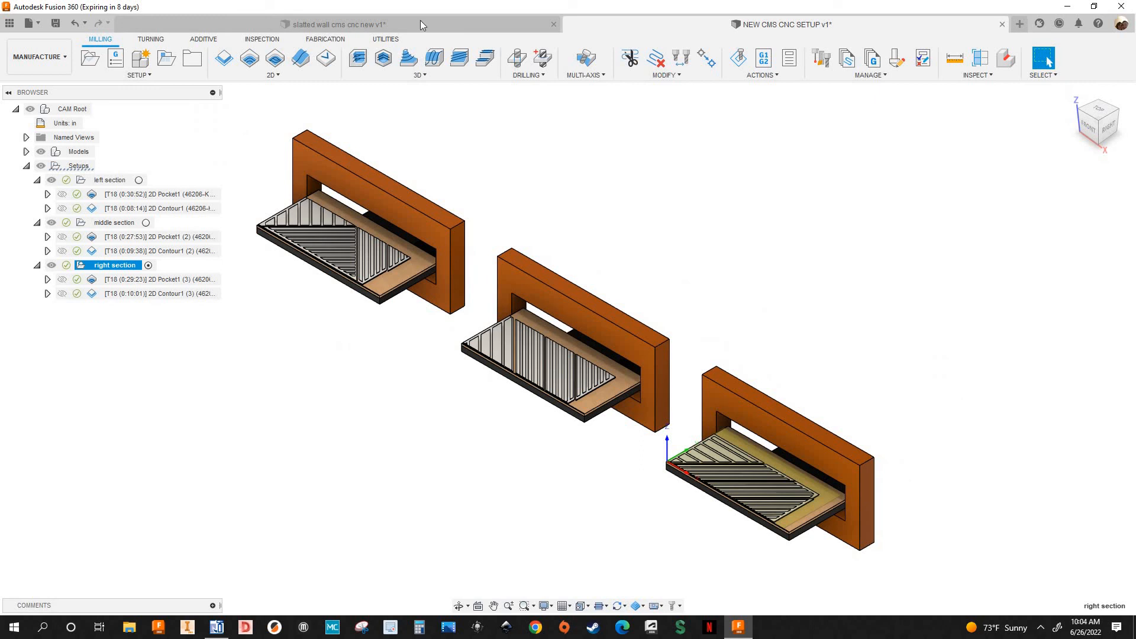
Step: Create an NC program for the left section setup using the Silverhawk OSAI post "1681 CMS - Visual Millworks - V2 2" from the cloud post library
click(110, 181)
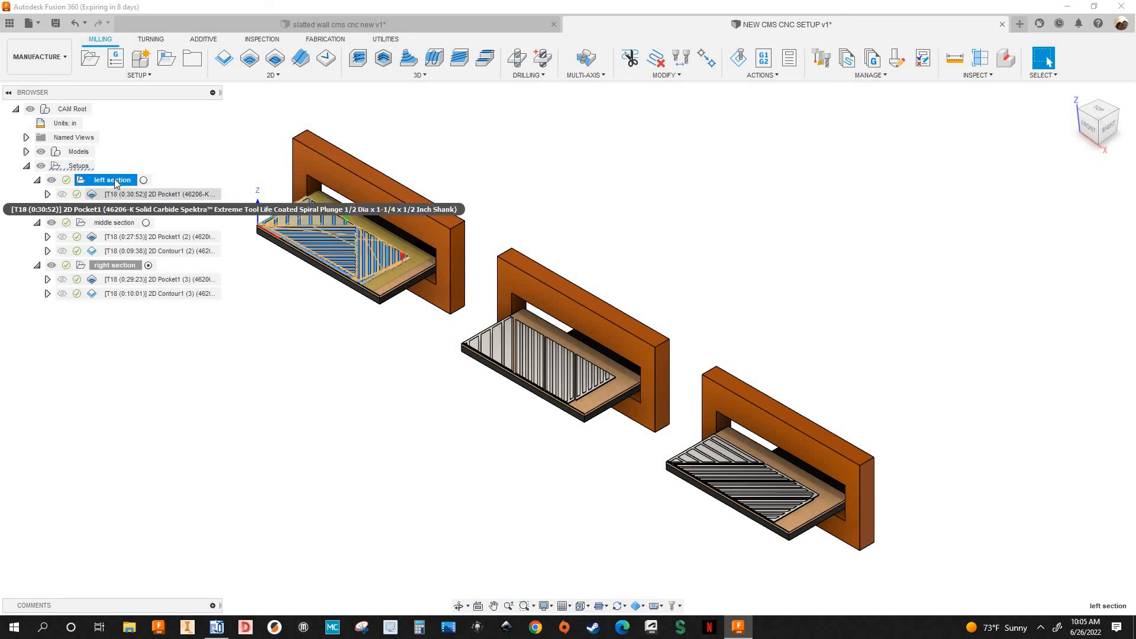
right_click(141, 187)
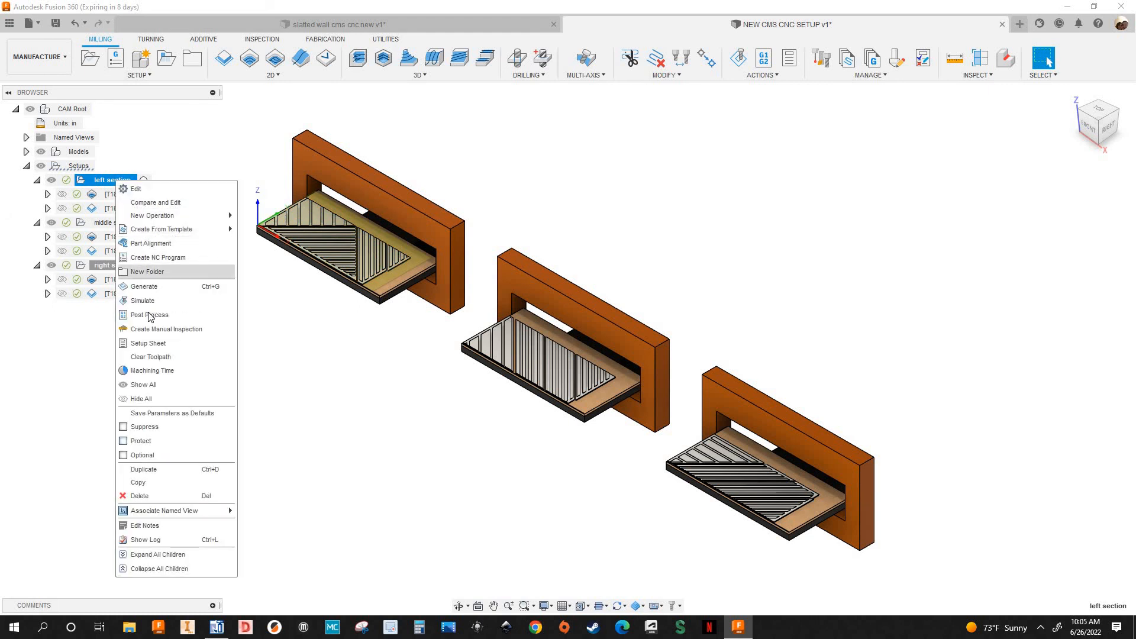
click(158, 258)
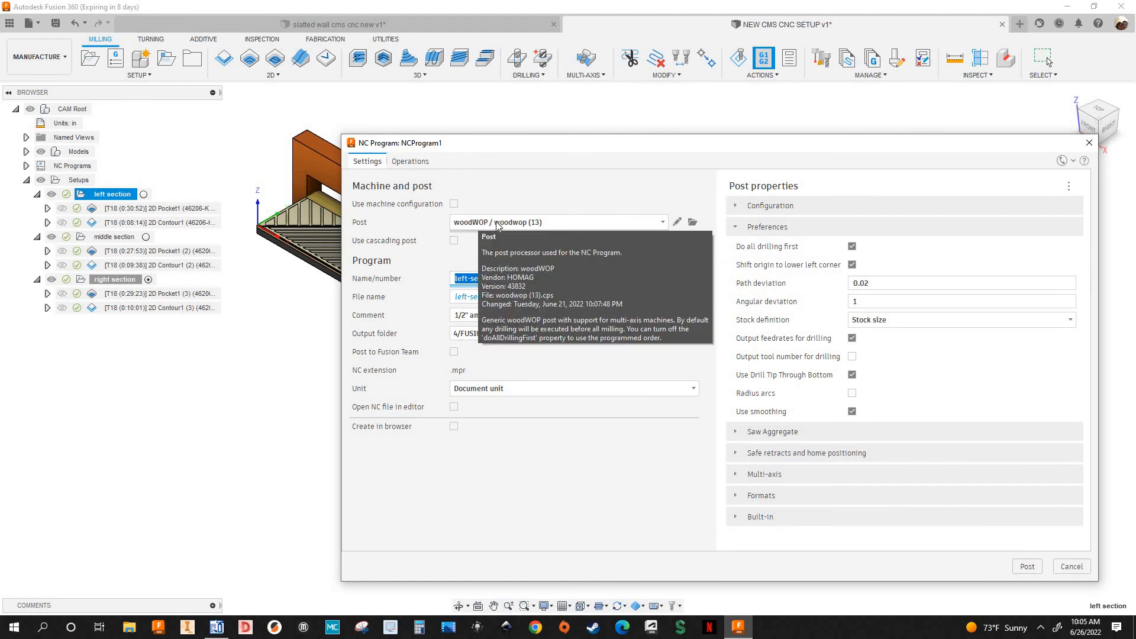
click(663, 223)
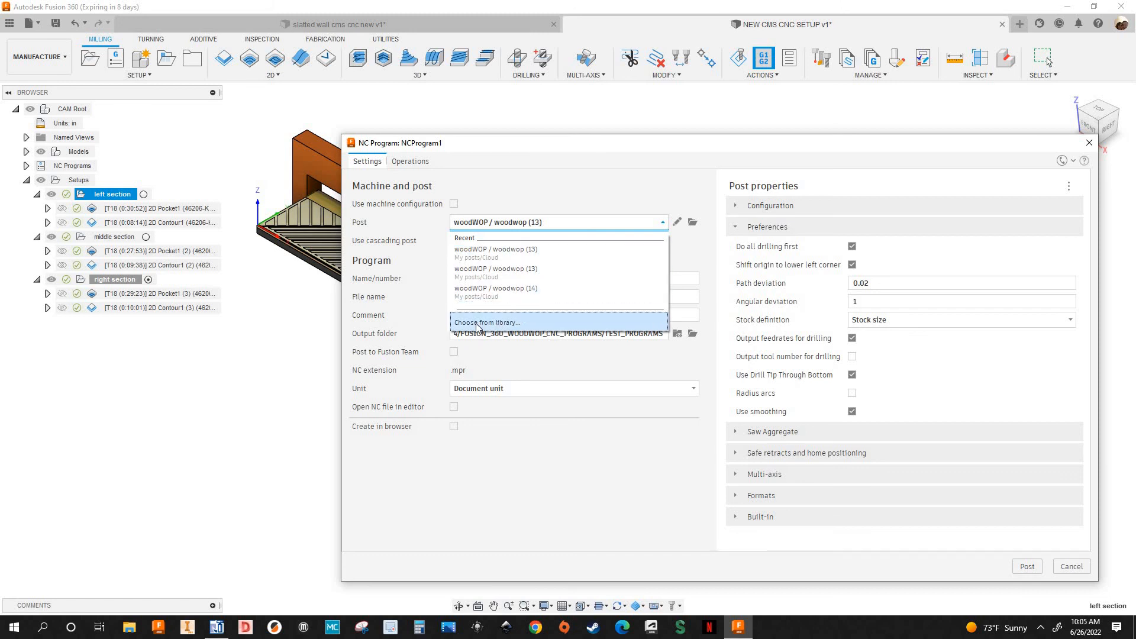
click(473, 251)
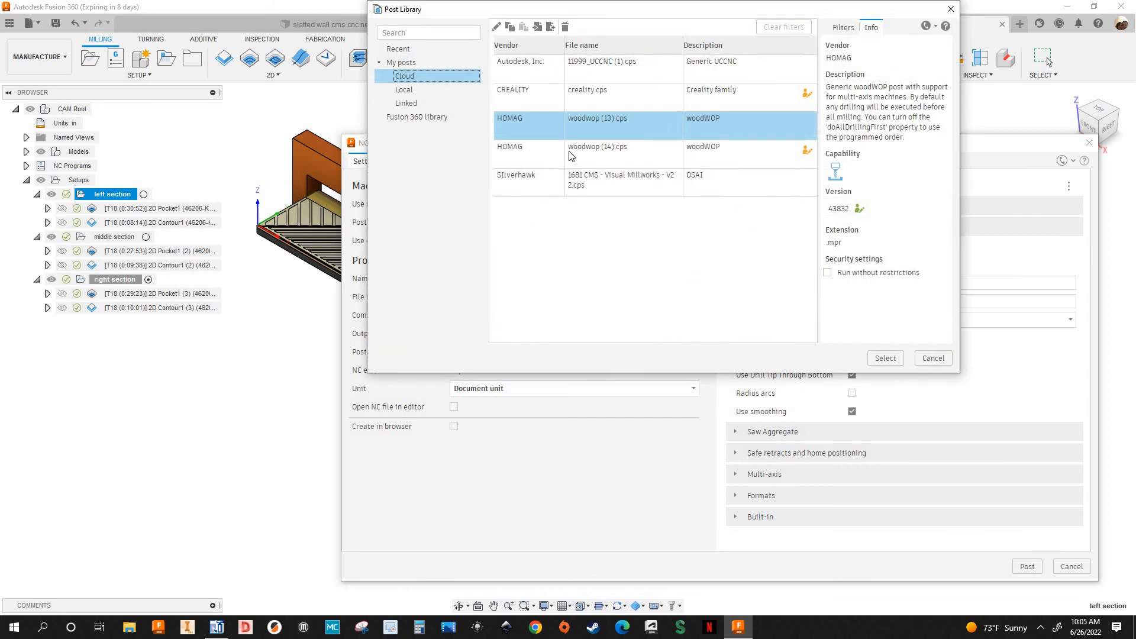
click(551, 180)
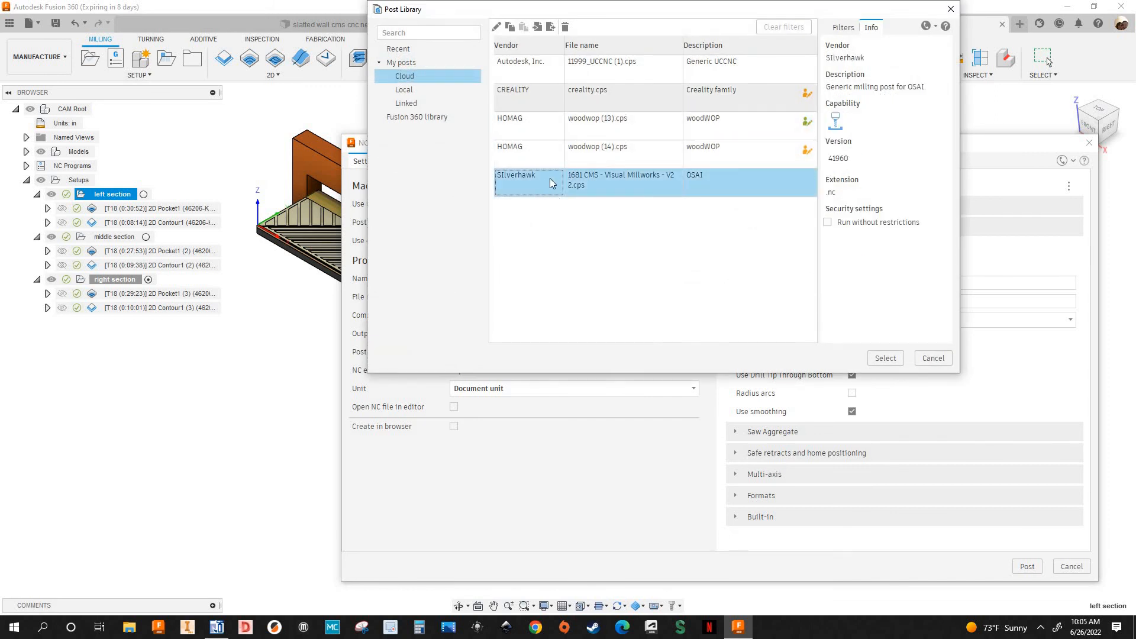
click(884, 359)
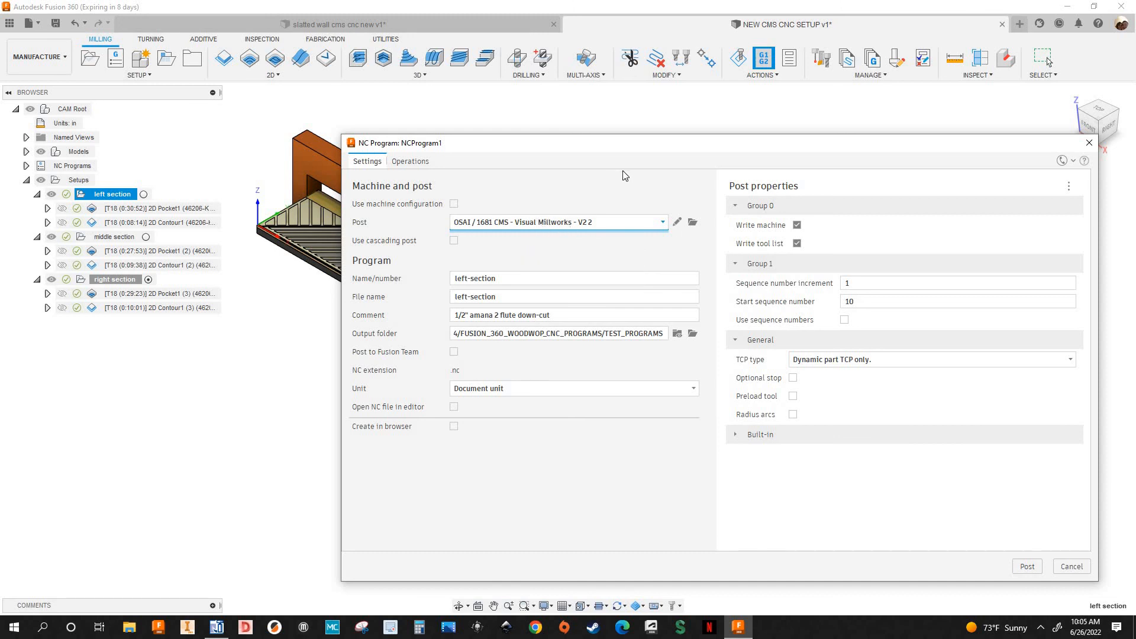
Step: Review the available posts and built-in post properties of the left section's NC program, leave the dialog and clear the selection
click(662, 226)
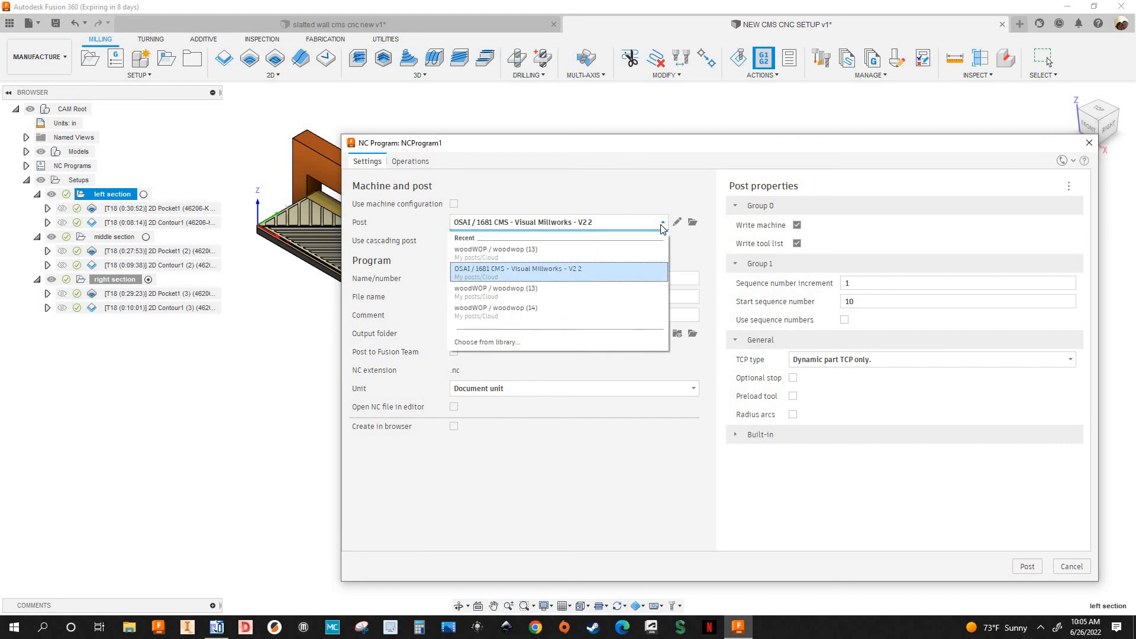
click(645, 207)
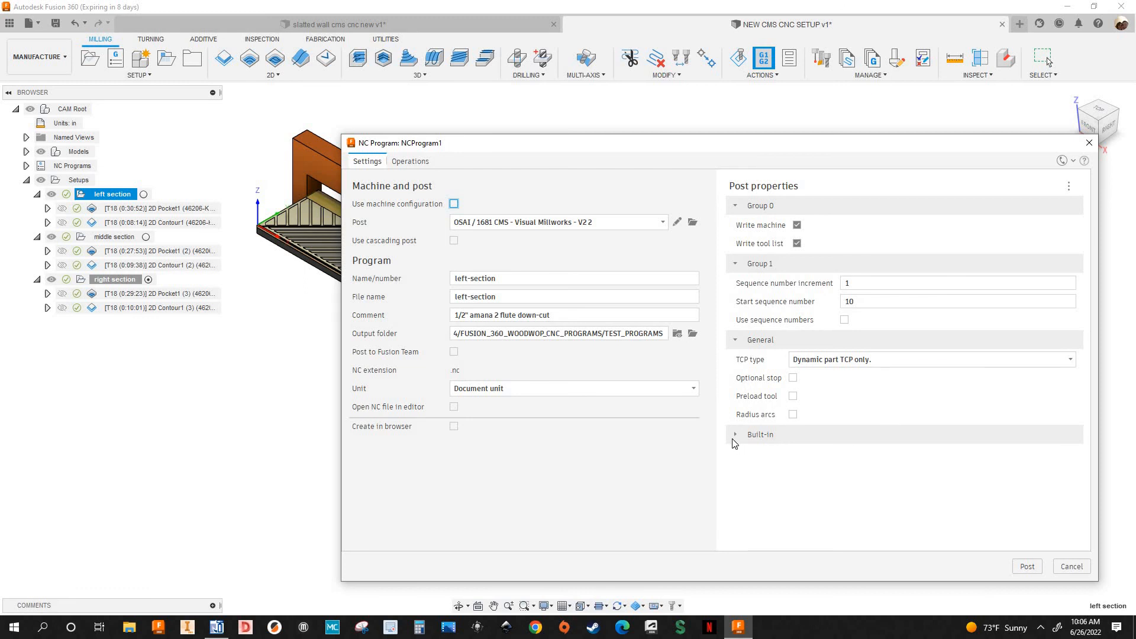
click(752, 439)
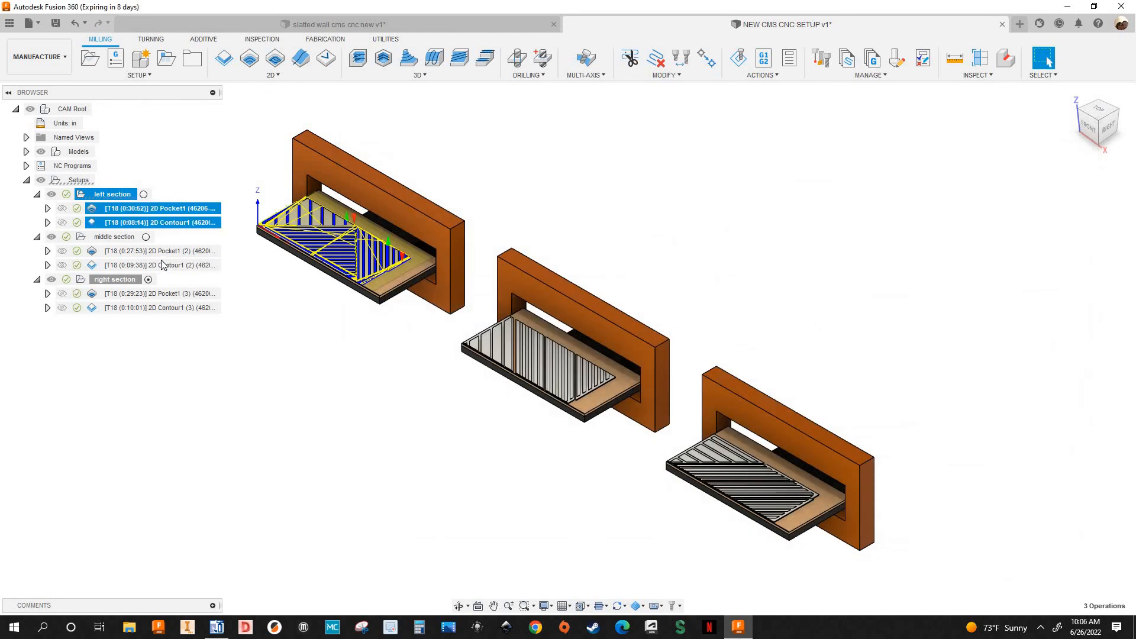
click(376, 422)
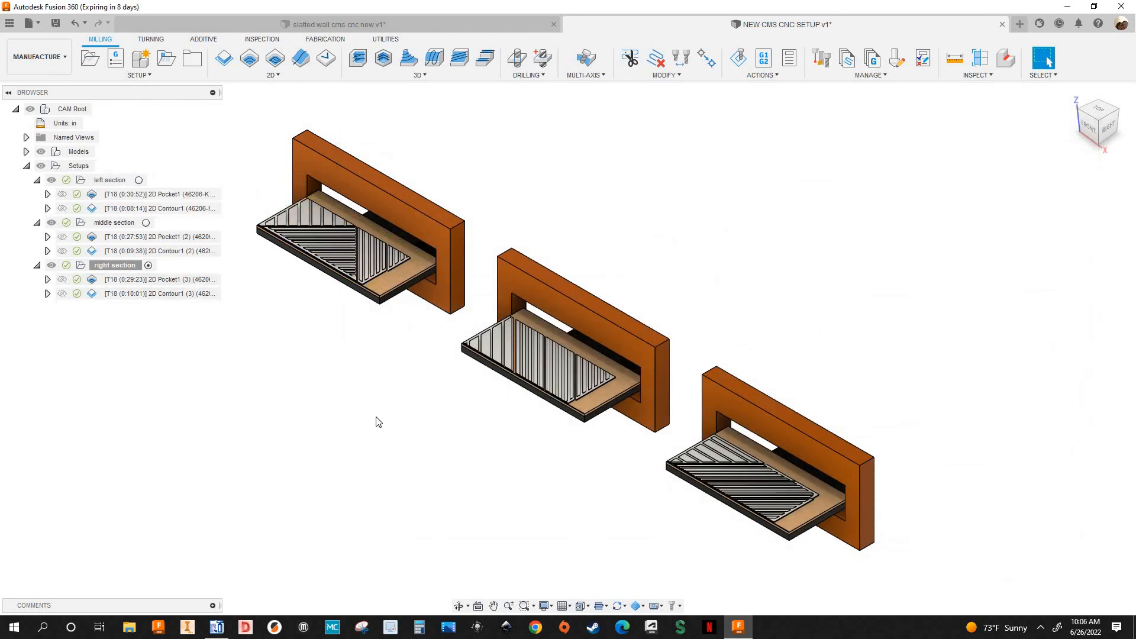